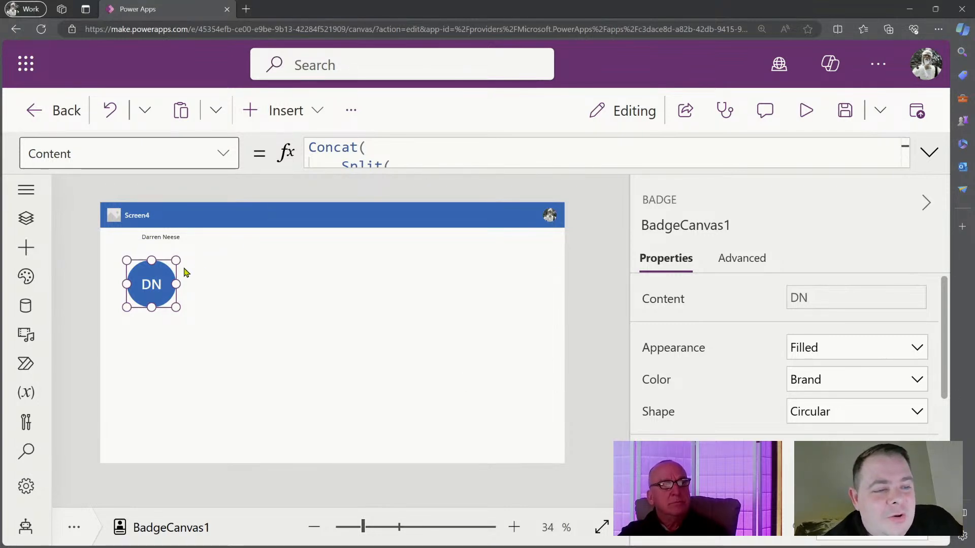
Step: Move the initials badge away and back beneath the name label, and set its appearance to Ghost
left_click_drag(151, 283, 214, 311)
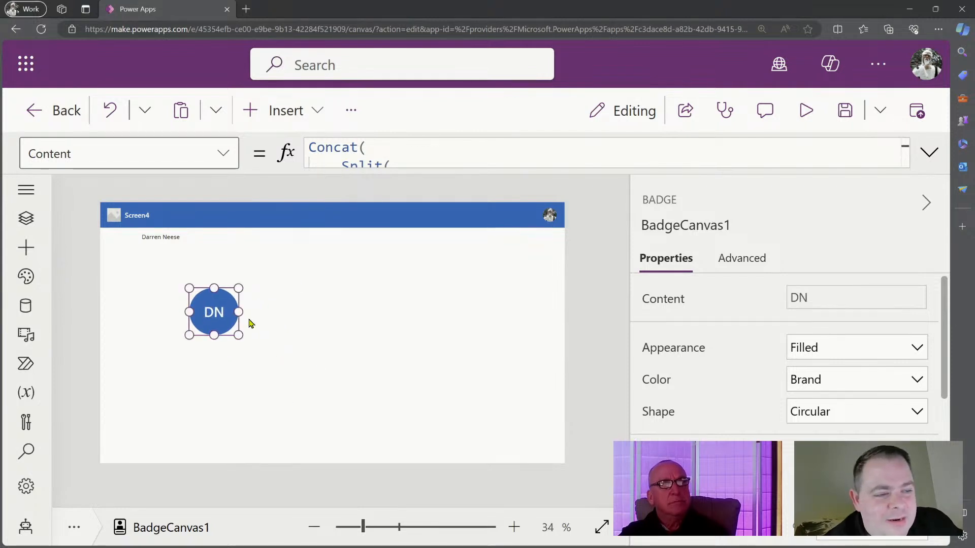
left_click_drag(211, 312, 154, 284)
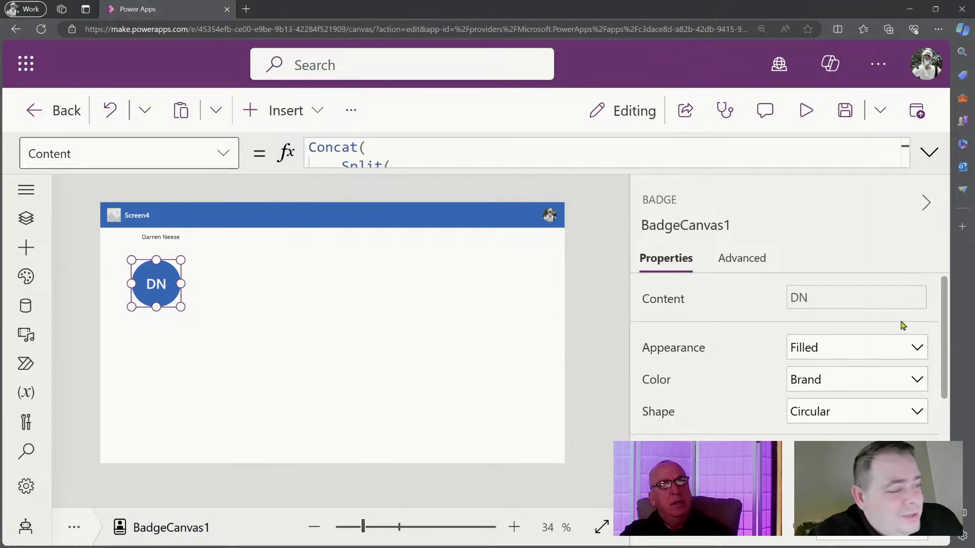
left_click(900, 354)
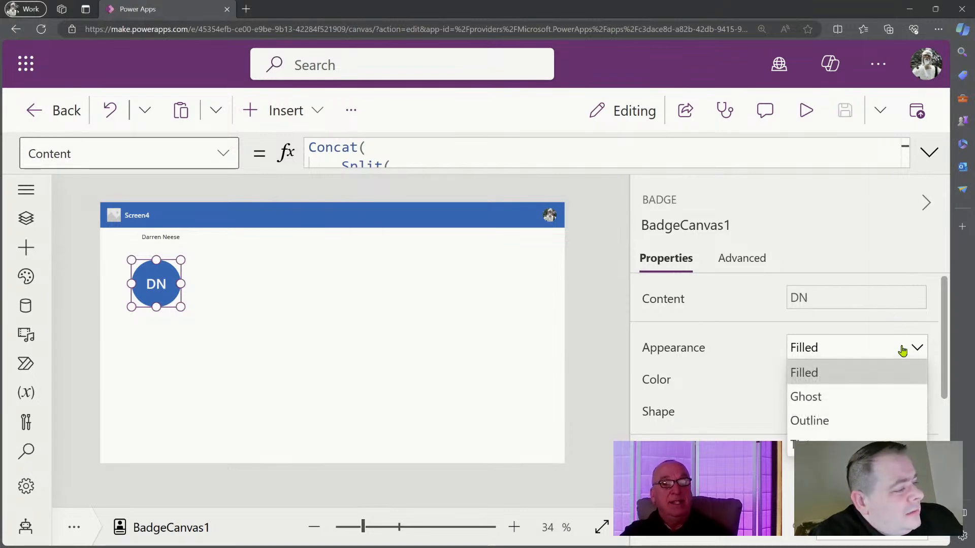
left_click(870, 399)
left_click(420, 363)
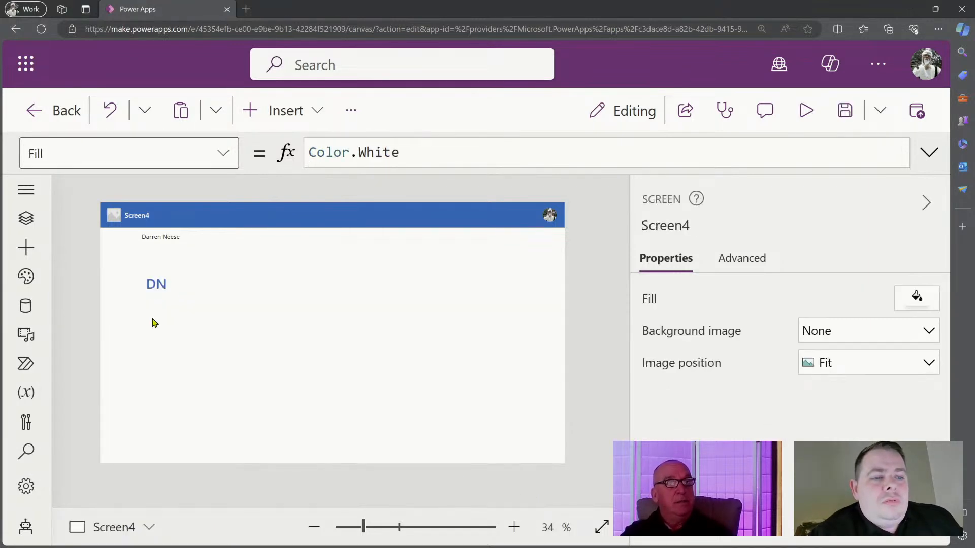
Step: Shift the initials badge slightly down and to the right, and set its appearance to Outline
left_click(157, 285)
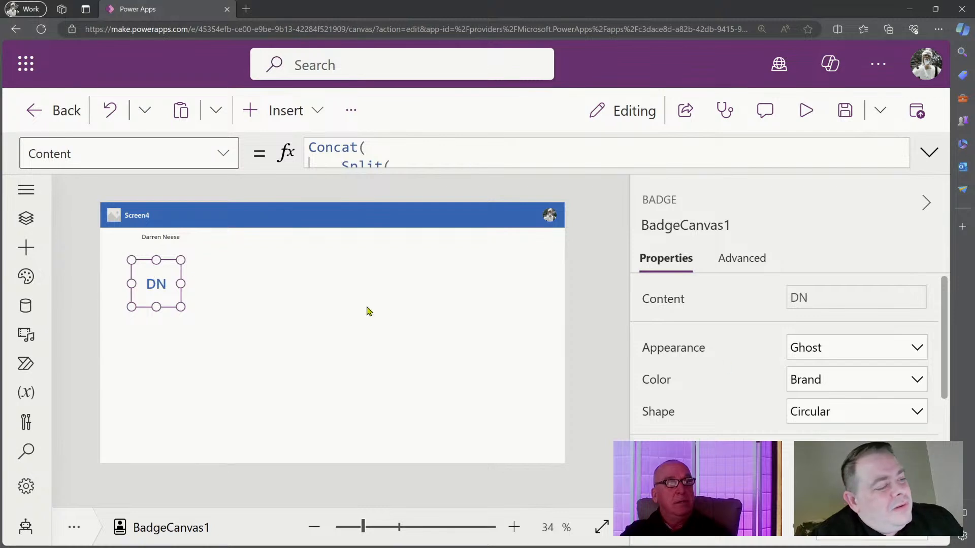
left_click(857, 350)
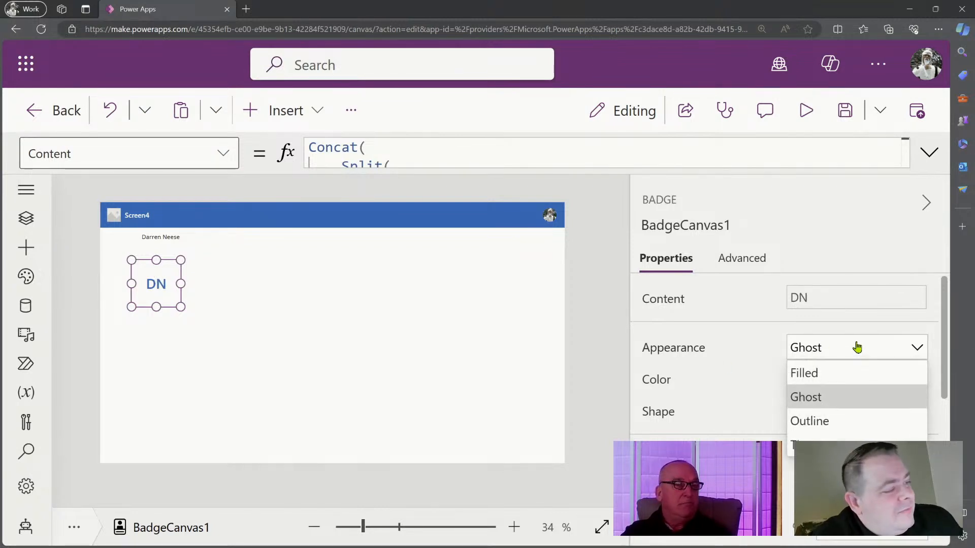
left_click(296, 295)
left_click_drag(166, 287, 185, 298)
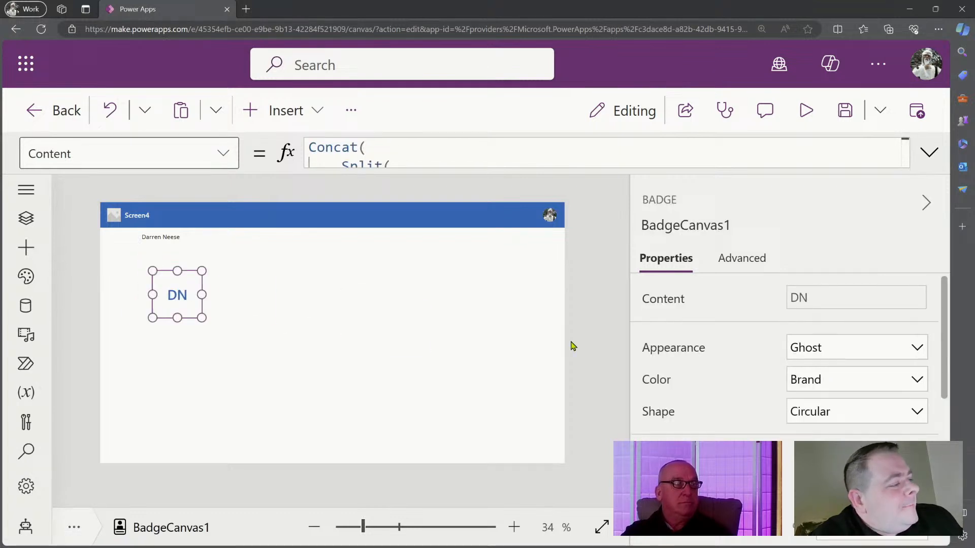
left_click(863, 353)
left_click(837, 422)
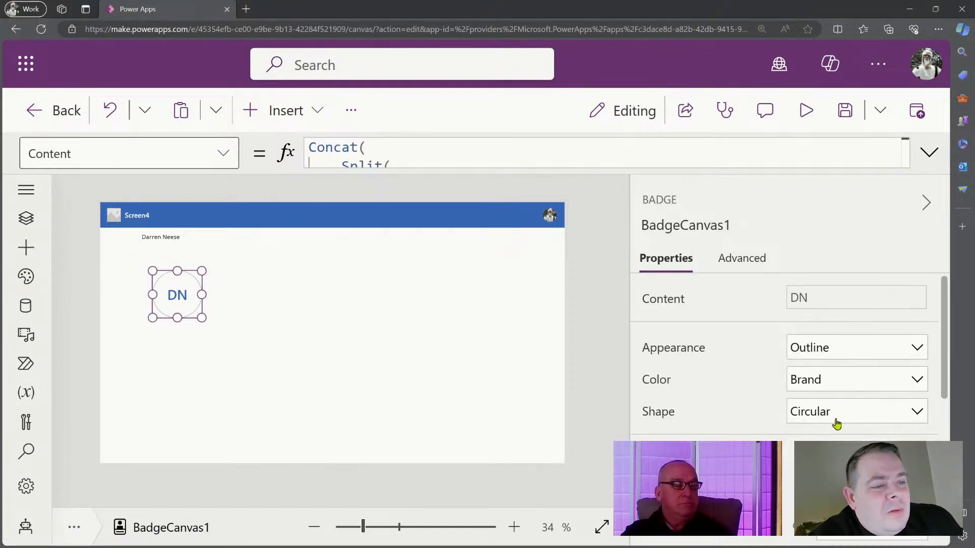
left_click(416, 341)
Step: Set the initials badge's appearance to Tint and move it back up and to the left beneath the name label
left_click(178, 296)
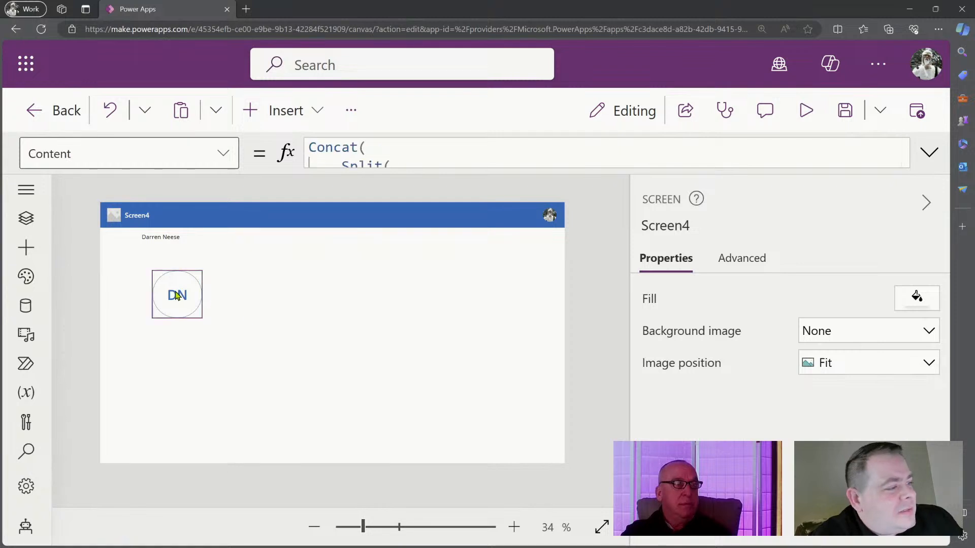
left_click(831, 348)
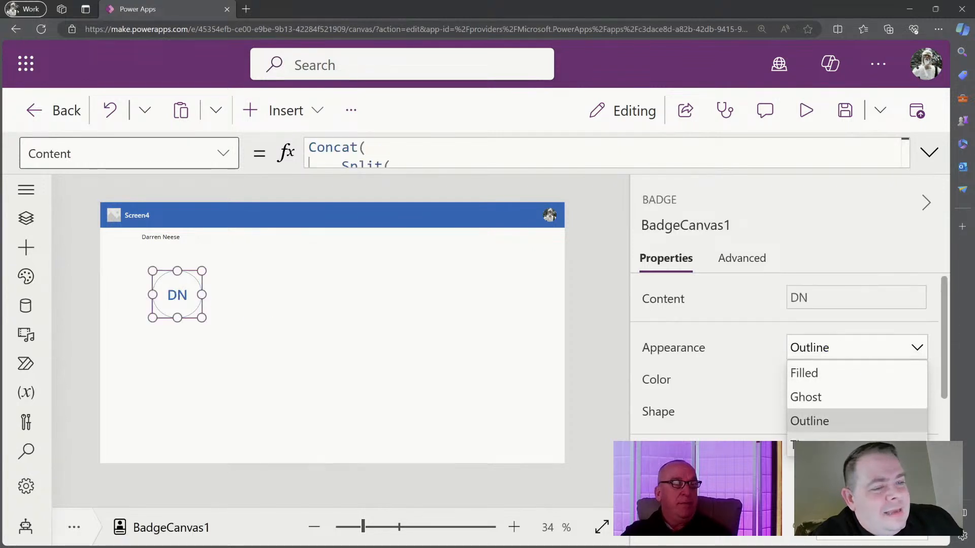
left_click(822, 443)
left_click(360, 371)
left_click(192, 310)
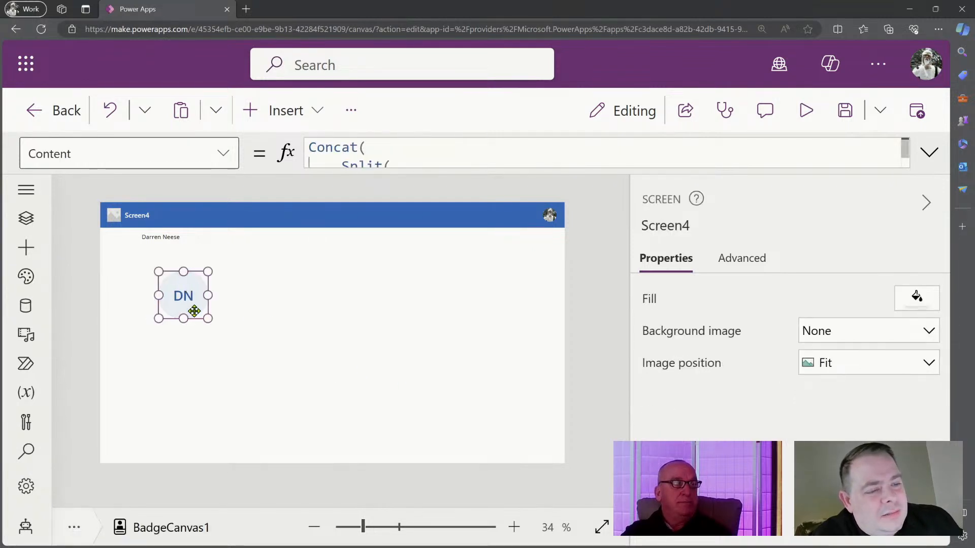
left_click_drag(175, 296, 145, 285)
left_click(303, 320)
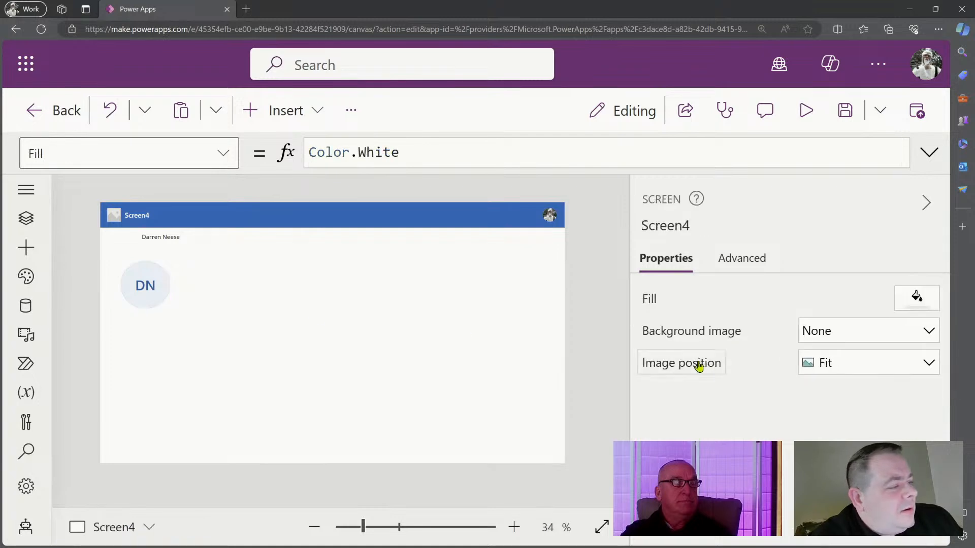
Step: Try the Danger, Important and Informative colors in turn on the tinted initials badge
left_click(168, 295)
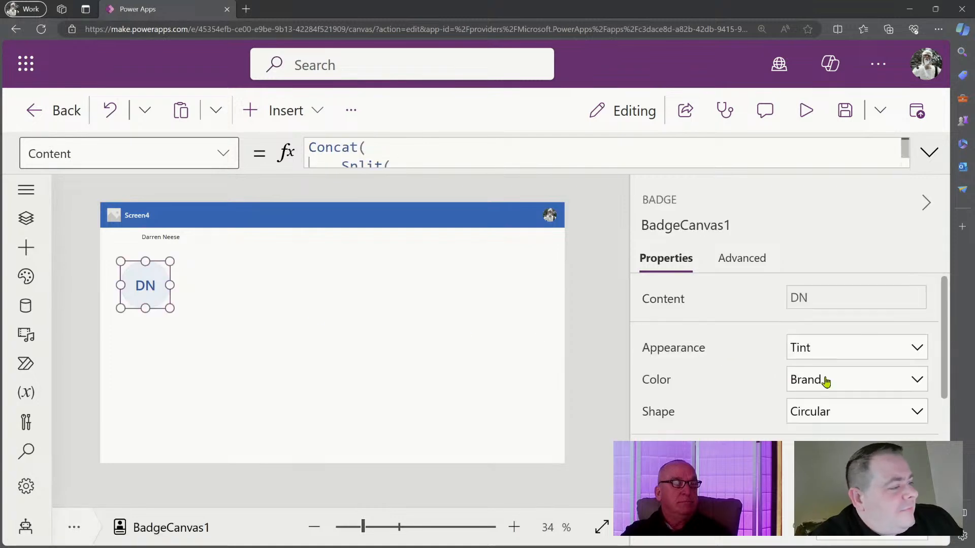
left_click(902, 381)
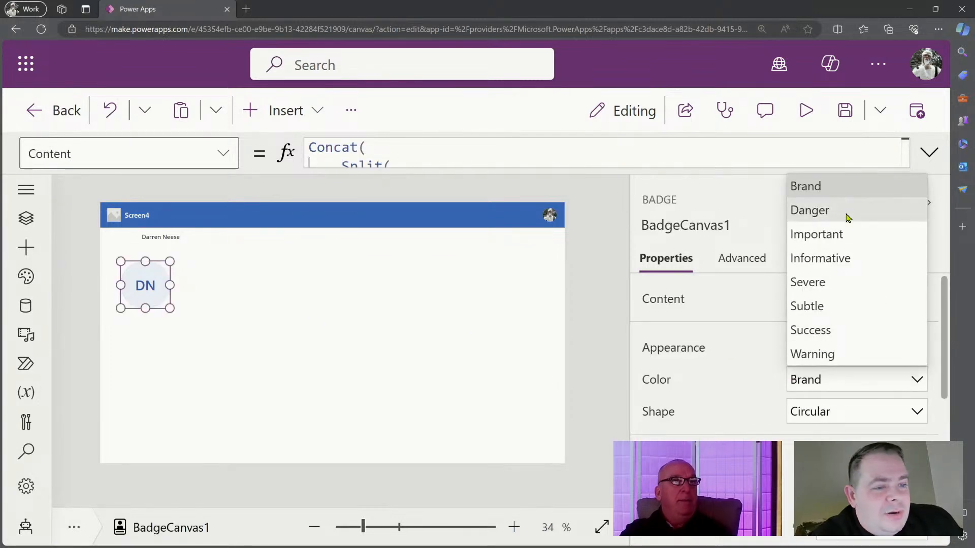
left_click(846, 217)
left_click(888, 376)
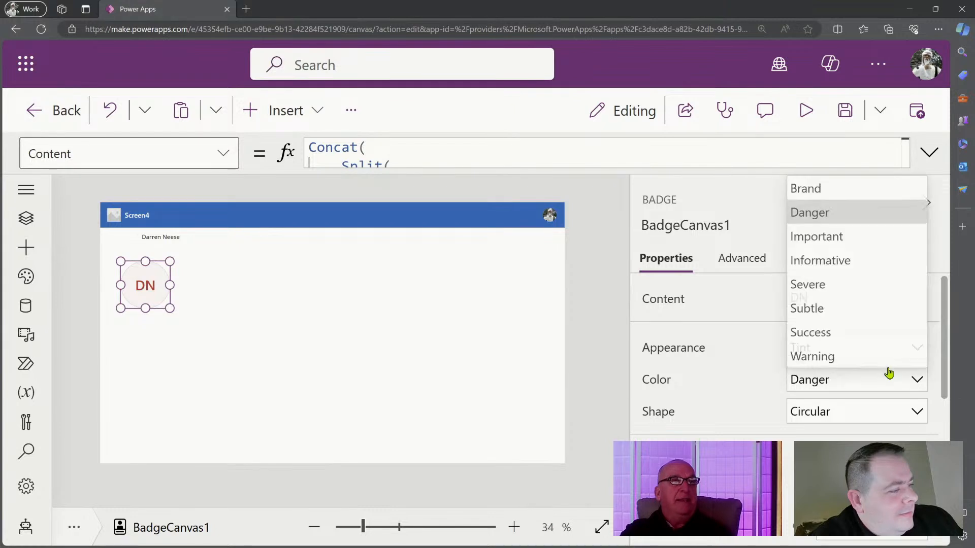
left_click(869, 243)
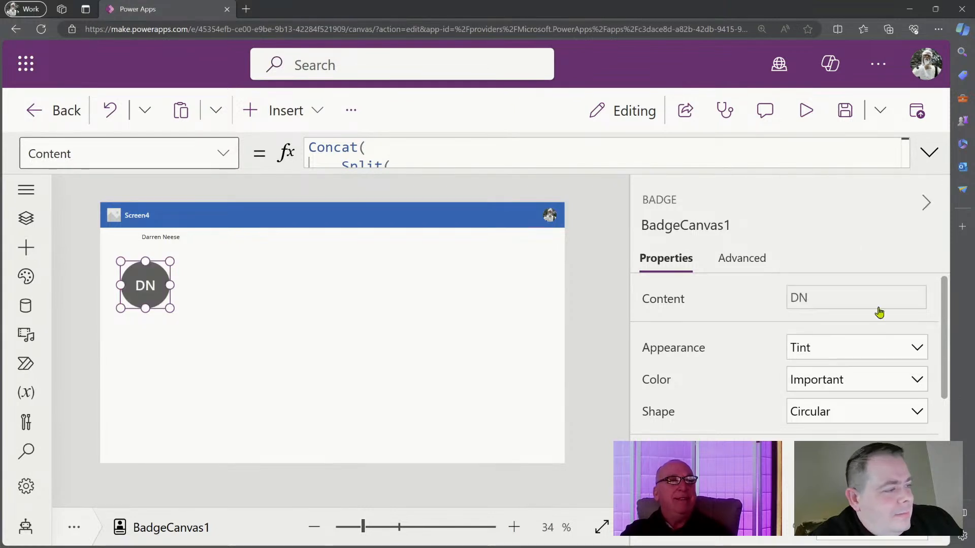
left_click(886, 378)
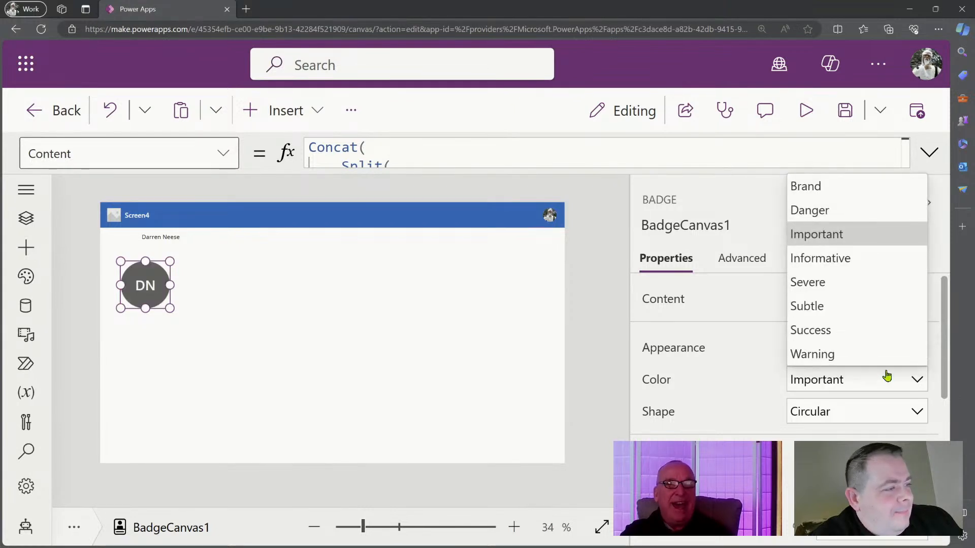
left_click(872, 262)
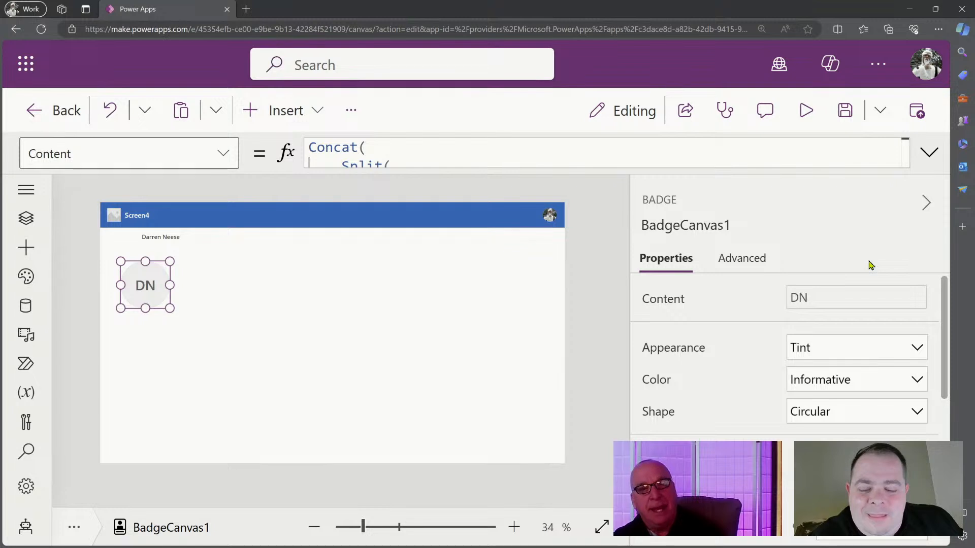
Step: Try the Severe, Subtle, Success and Warning colors in turn on the tinted initials badge
left_click(877, 378)
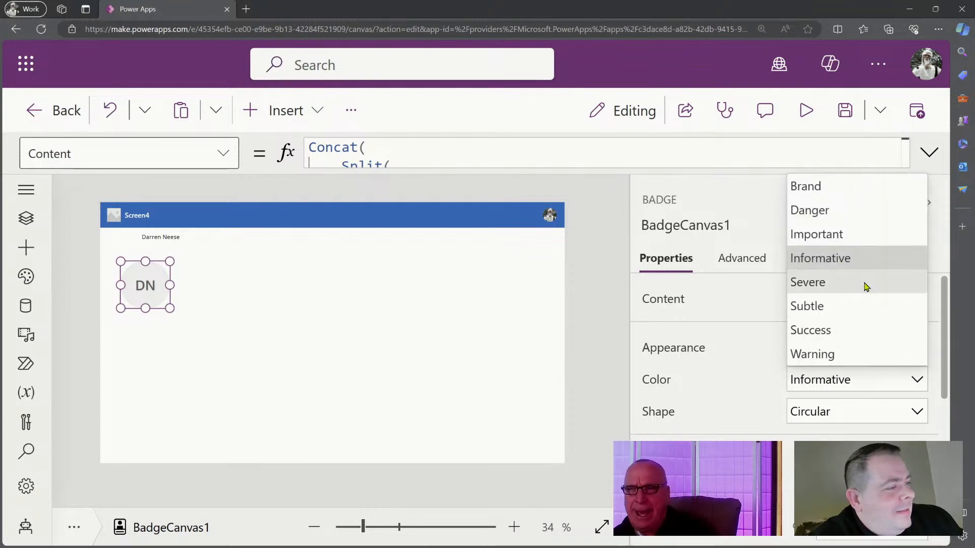
left_click(866, 284)
left_click(886, 381)
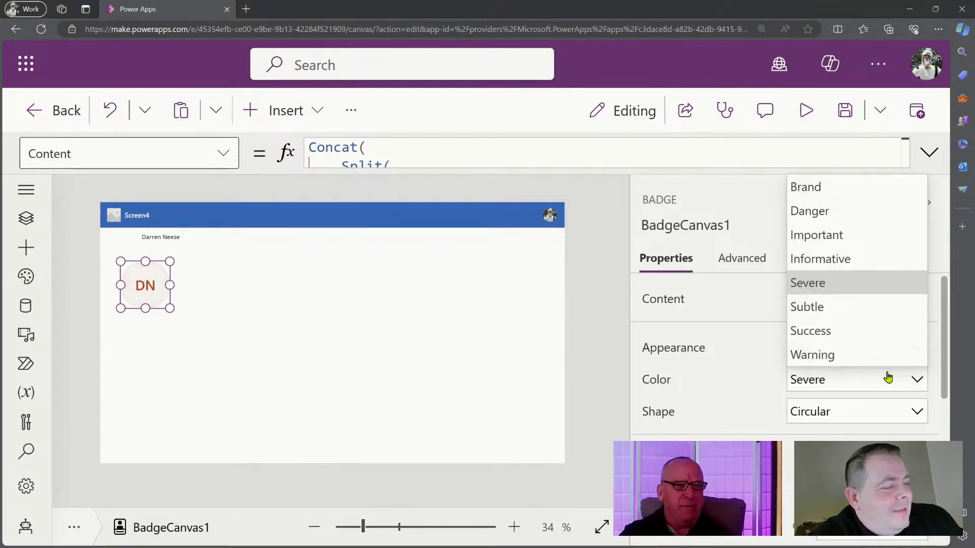
left_click(886, 304)
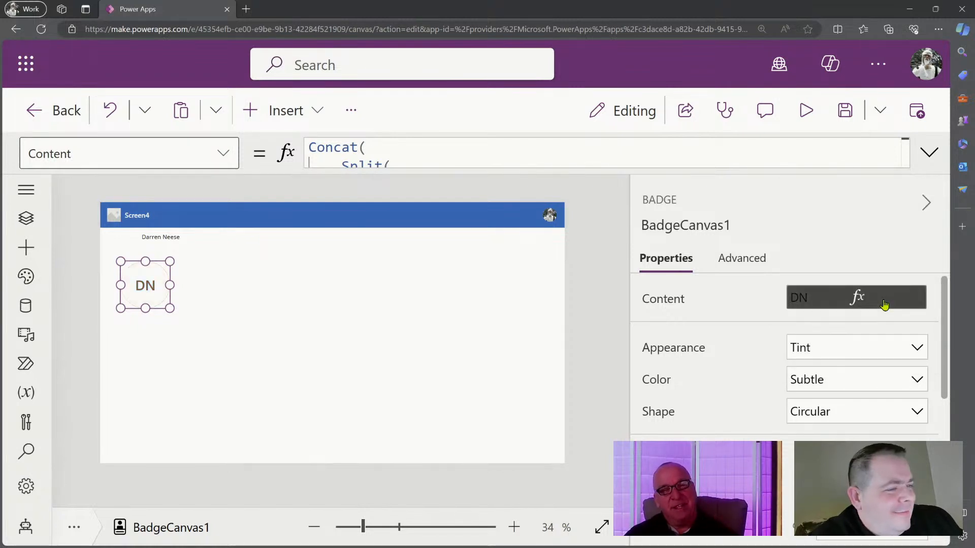
left_click(883, 386)
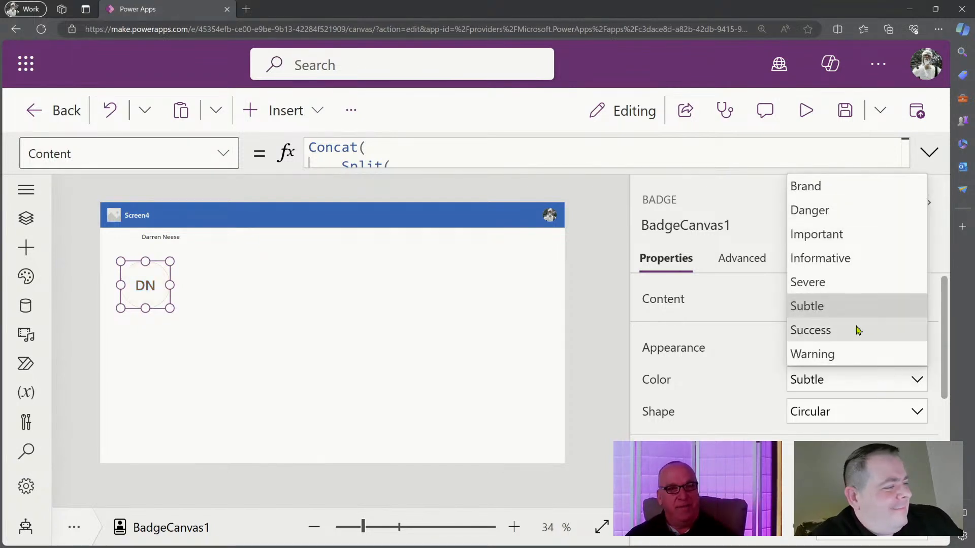
left_click(858, 330)
left_click(880, 392)
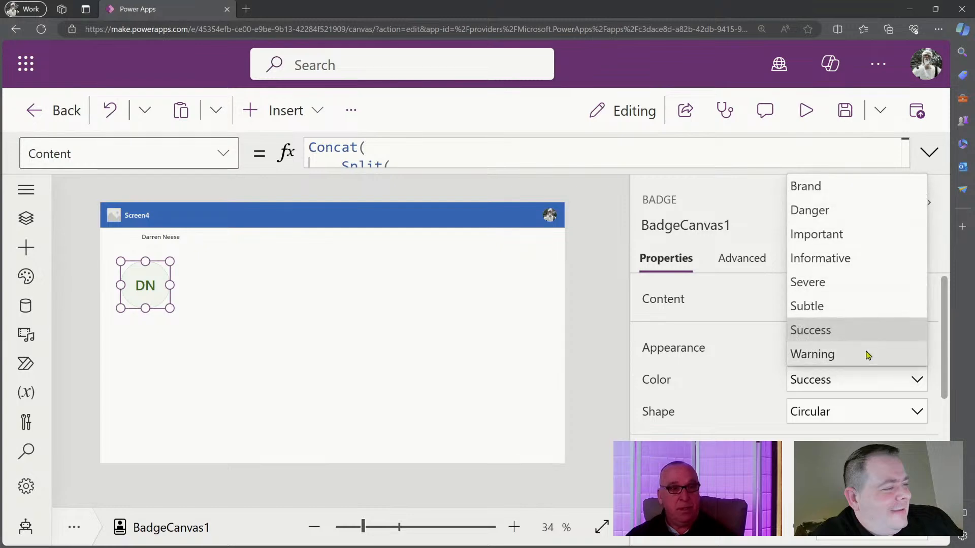
left_click(865, 352)
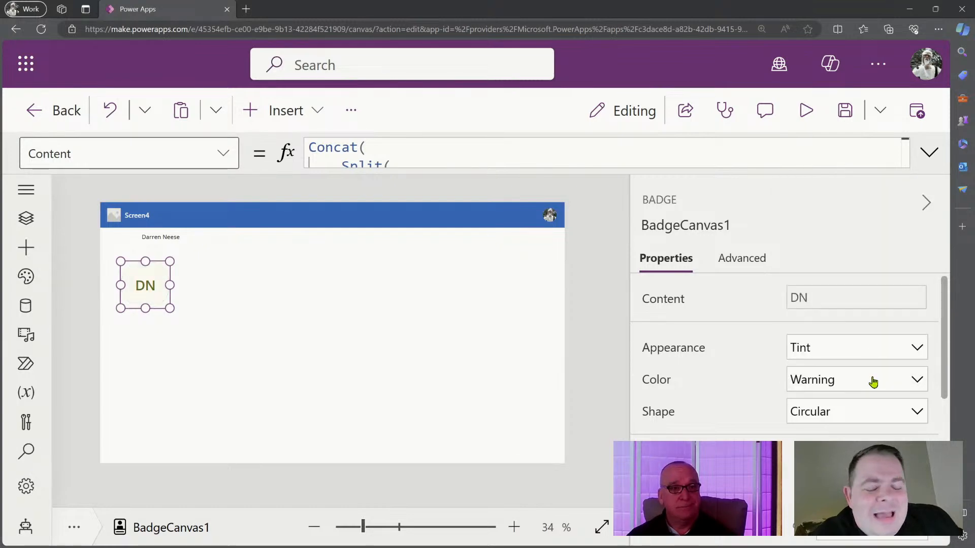
Step: Move the initials badge slightly down and to the right, and set its color to Danger
left_click(873, 381)
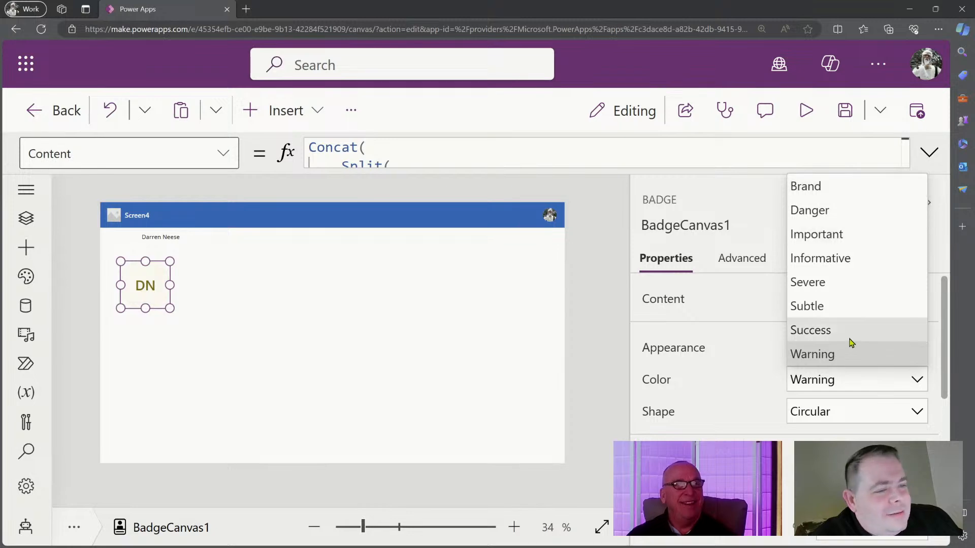
left_click_drag(144, 280, 174, 290)
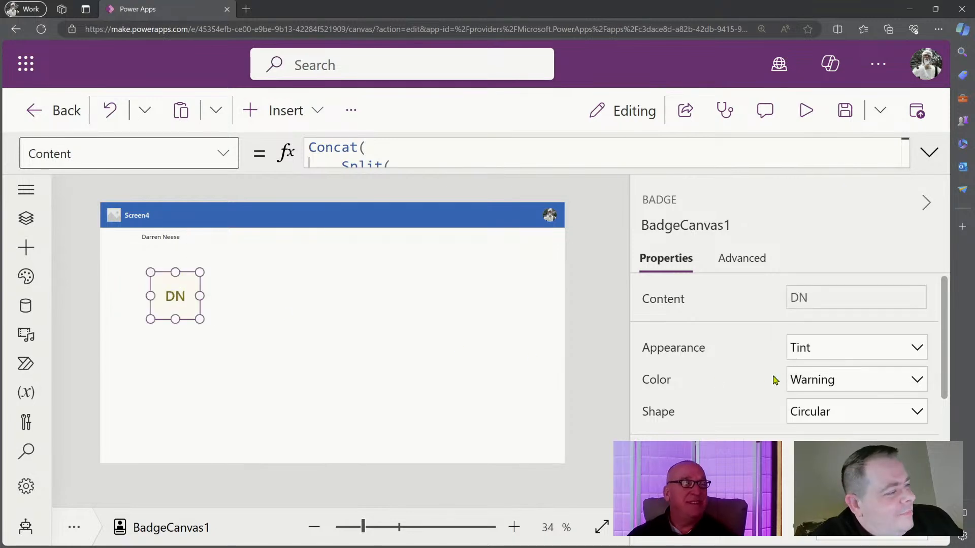
left_click(829, 385)
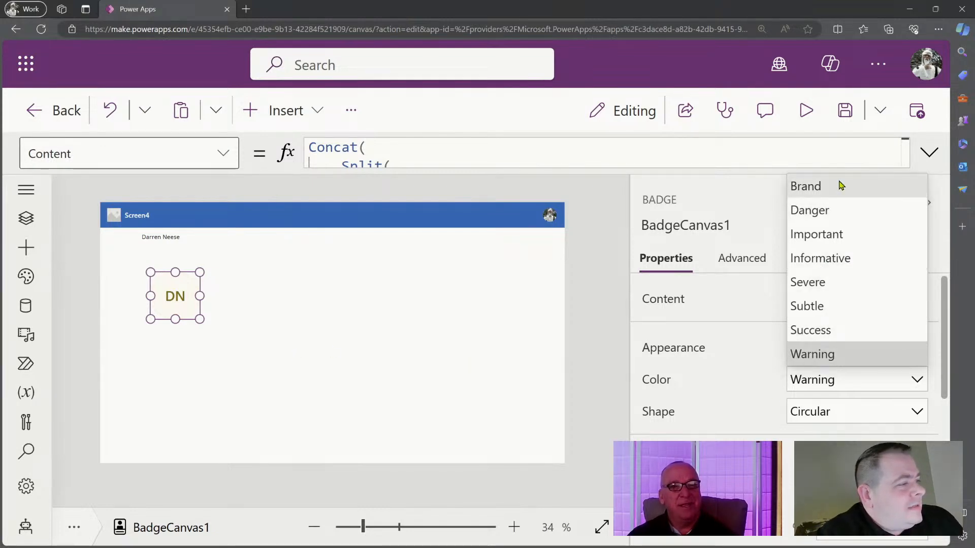
left_click(841, 212)
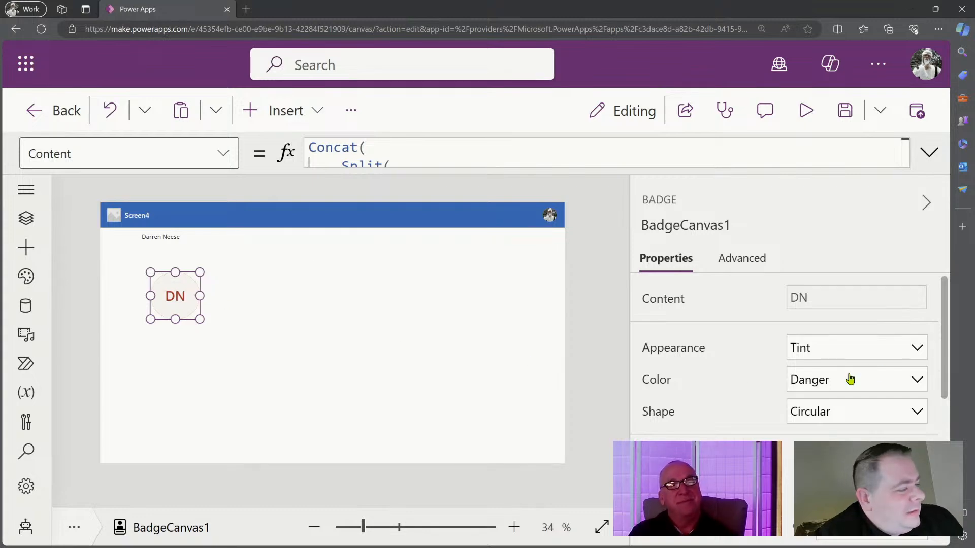
Step: Set the initials badge's appearance to Filled and its color to Brand
left_click(853, 350)
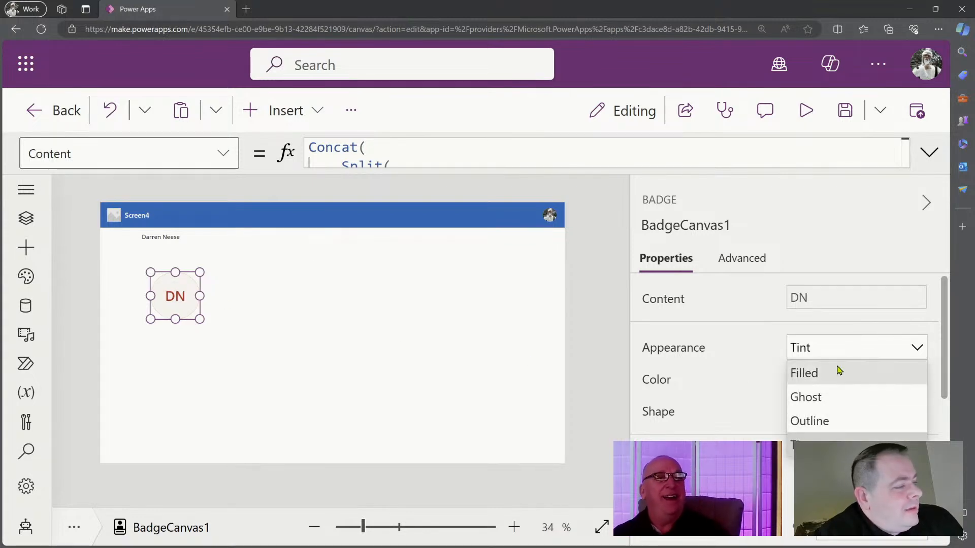
left_click(838, 371)
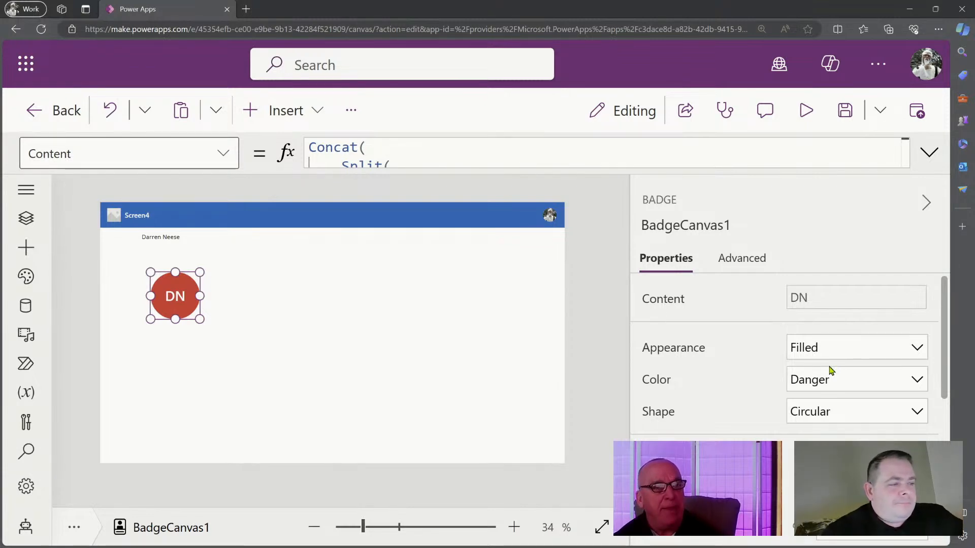
left_click(851, 385)
left_click(849, 187)
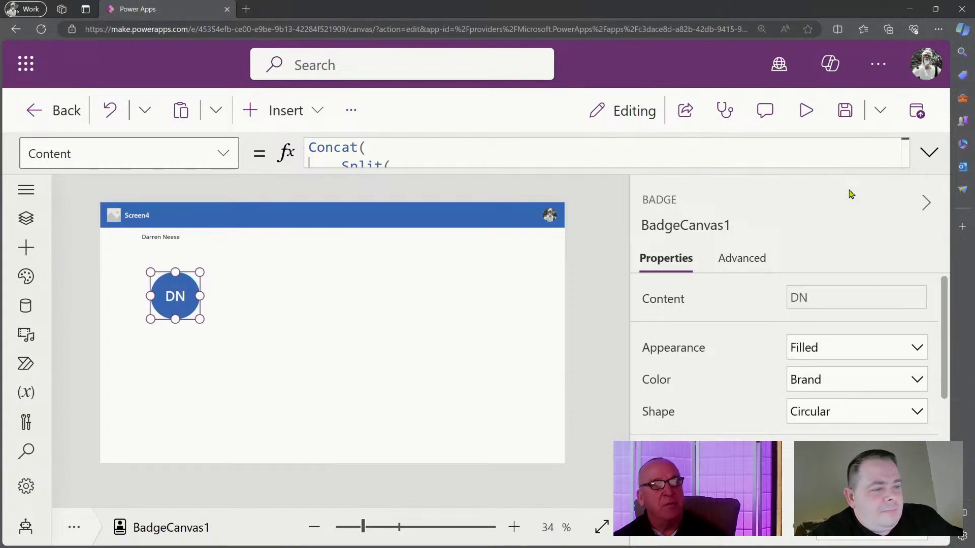
Step: Try the Danger, Important, Informative and Severe colors in turn on the filled initials badge
left_click(837, 391)
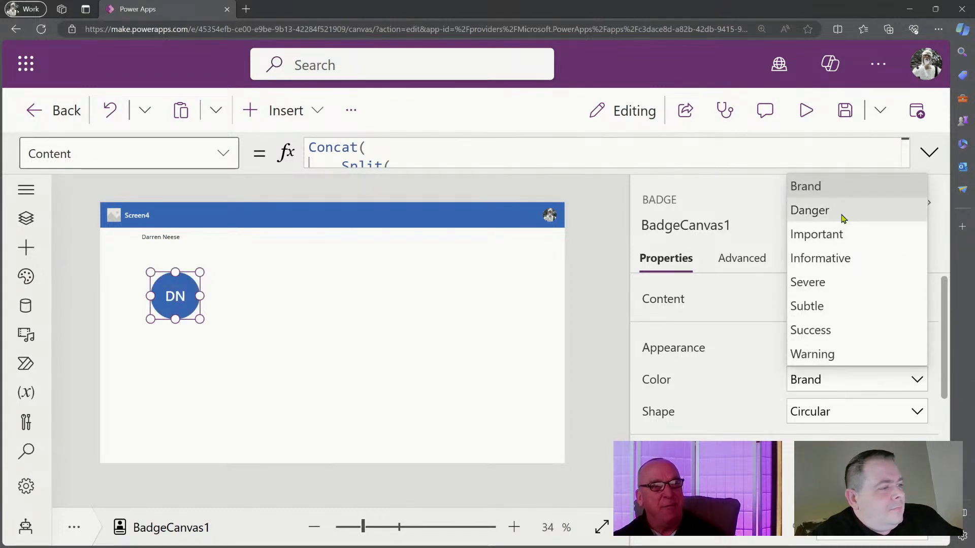
left_click(852, 218)
left_click(844, 385)
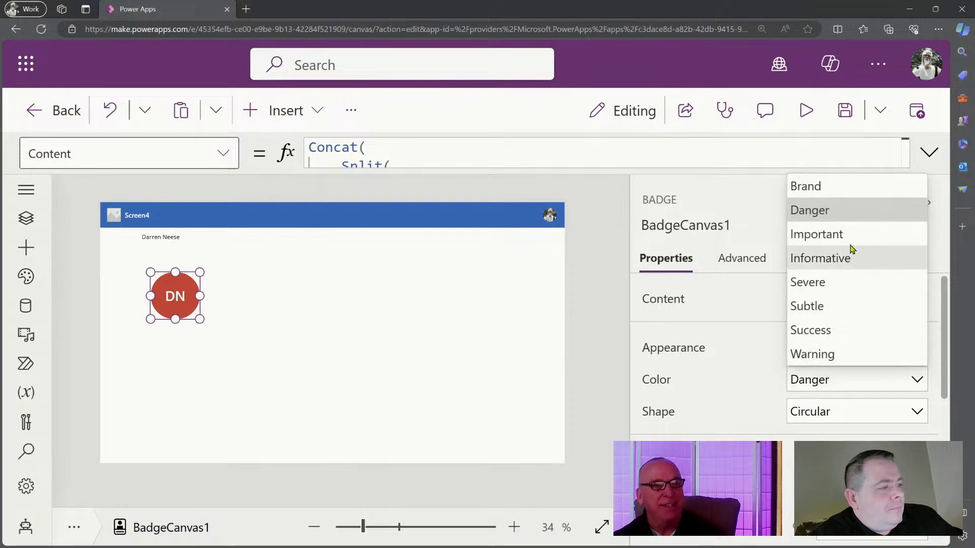
left_click(853, 236)
left_click(855, 385)
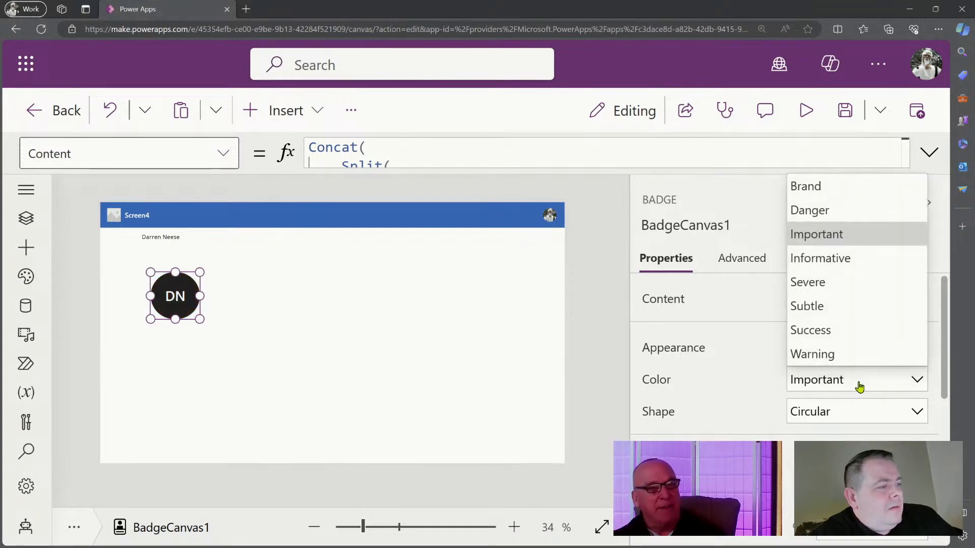
left_click(852, 267)
left_click(868, 378)
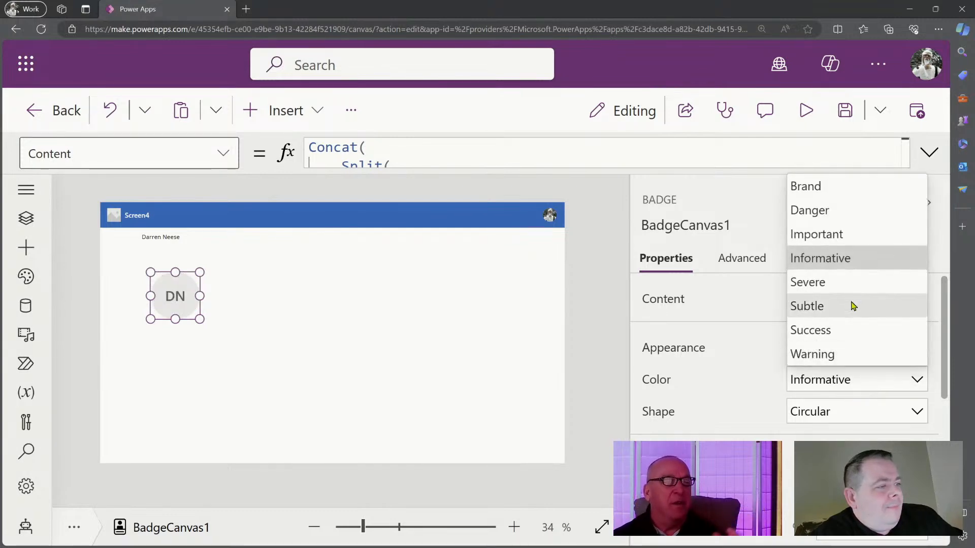
left_click(854, 285)
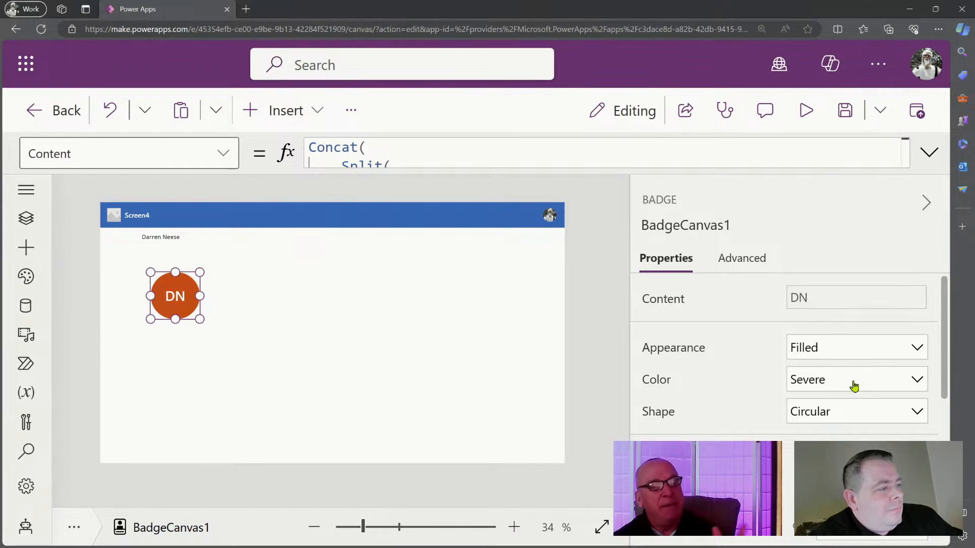
Step: Try the Subtle, Success and Warning colors in turn on the filled initials badge
left_click(854, 385)
left_click(856, 313)
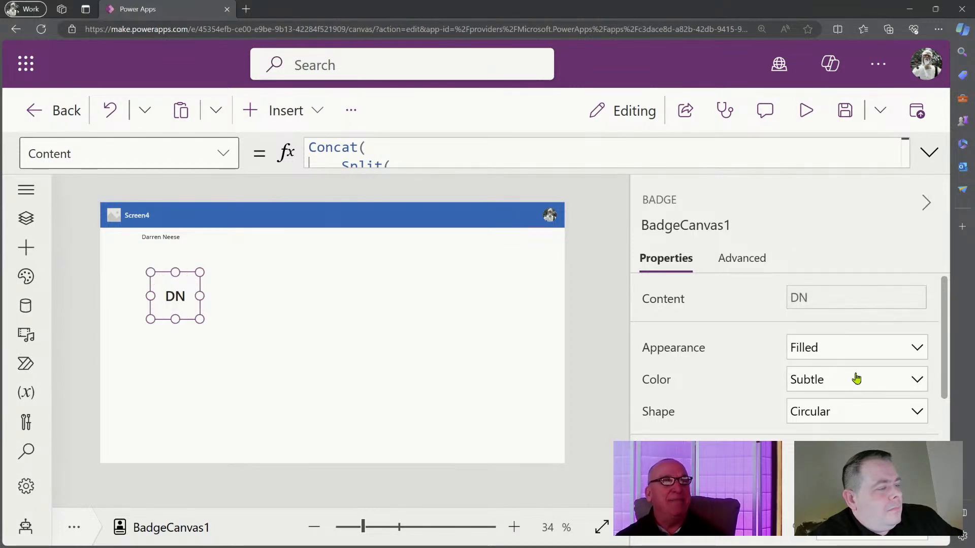
left_click(855, 378)
left_click(855, 330)
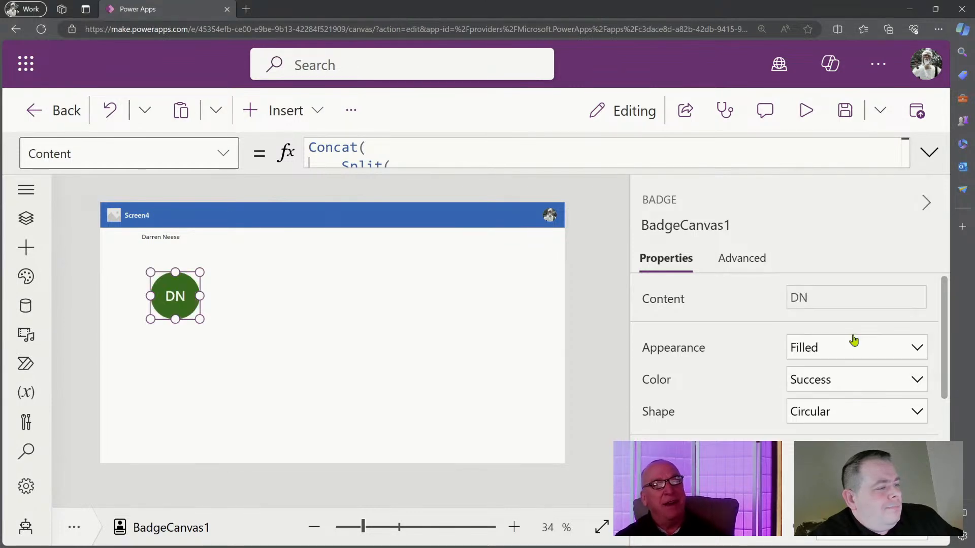
left_click(858, 380)
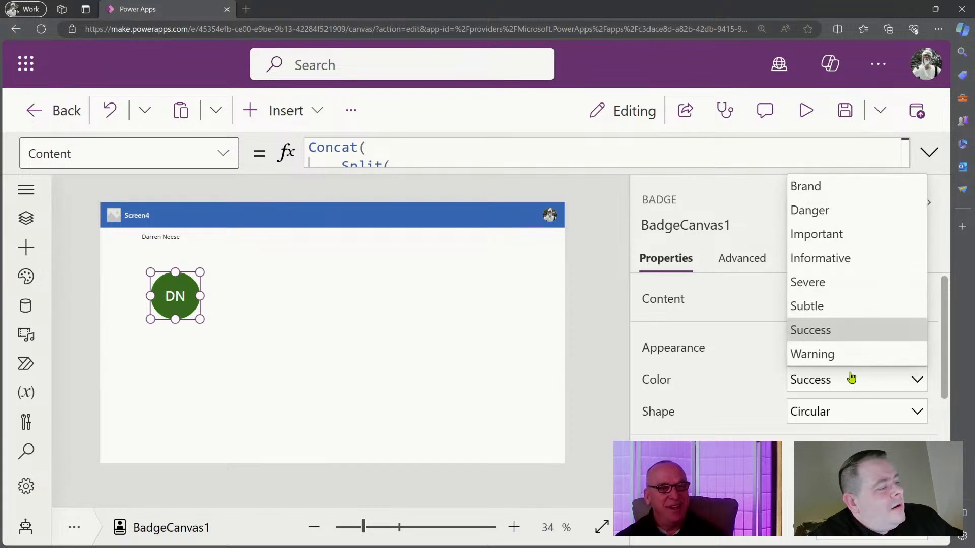
left_click(852, 354)
Step: Set the initials badge's color to Brand and its appearance to Tint
left_click(846, 378)
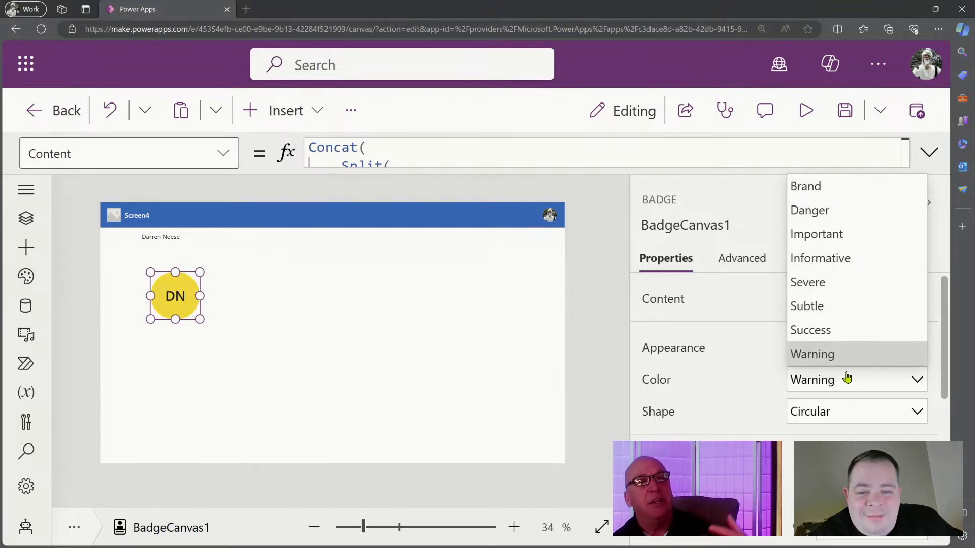
left_click(856, 198)
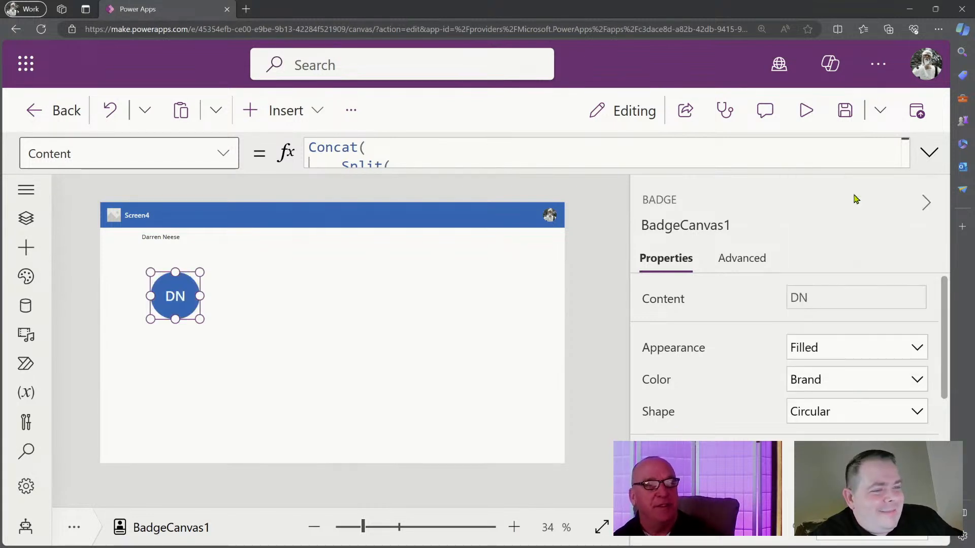
left_click(845, 349)
left_click(857, 440)
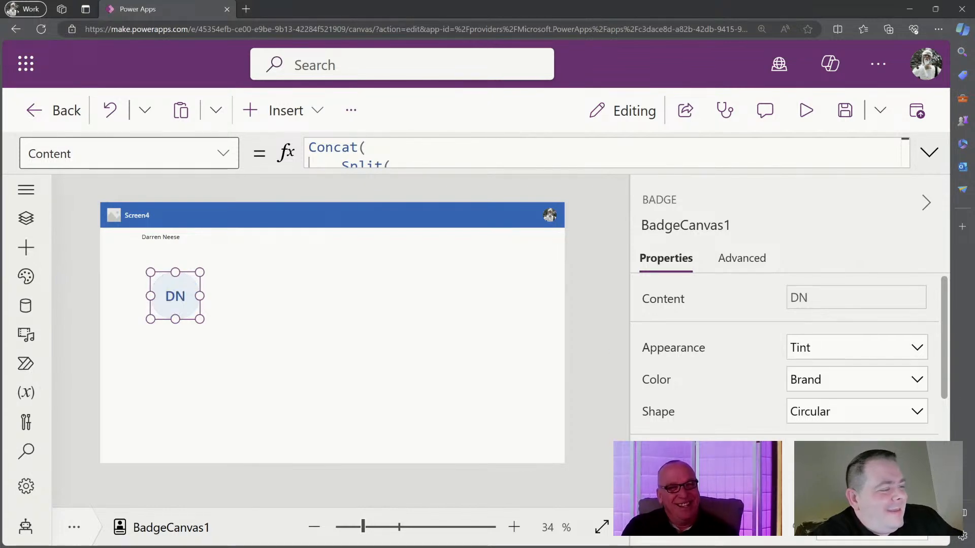
Step: Reduce the browser zoom and enlarge the canvas view so the badge is shown larger
left_click(938, 29)
left_click(863, 107)
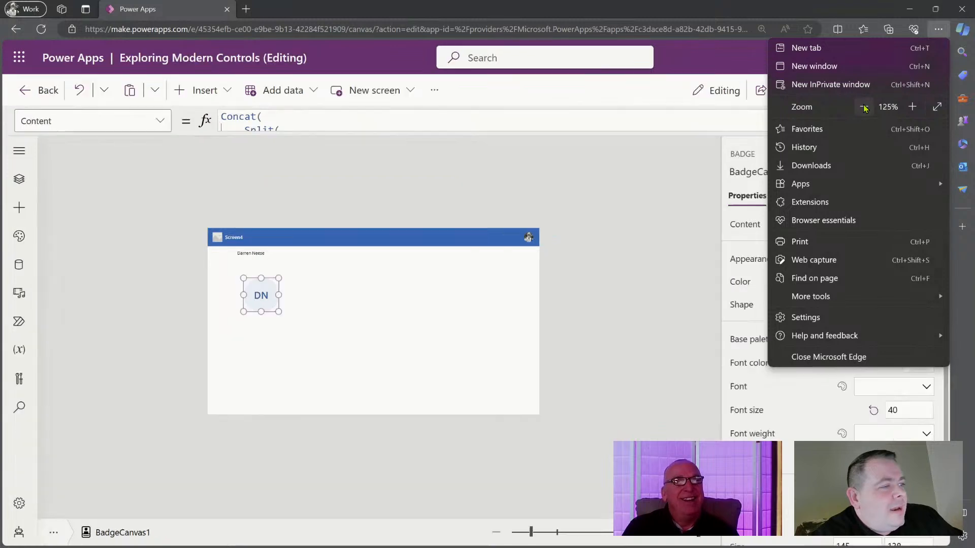
left_click(865, 108)
left_click(676, 277)
left_click(288, 295)
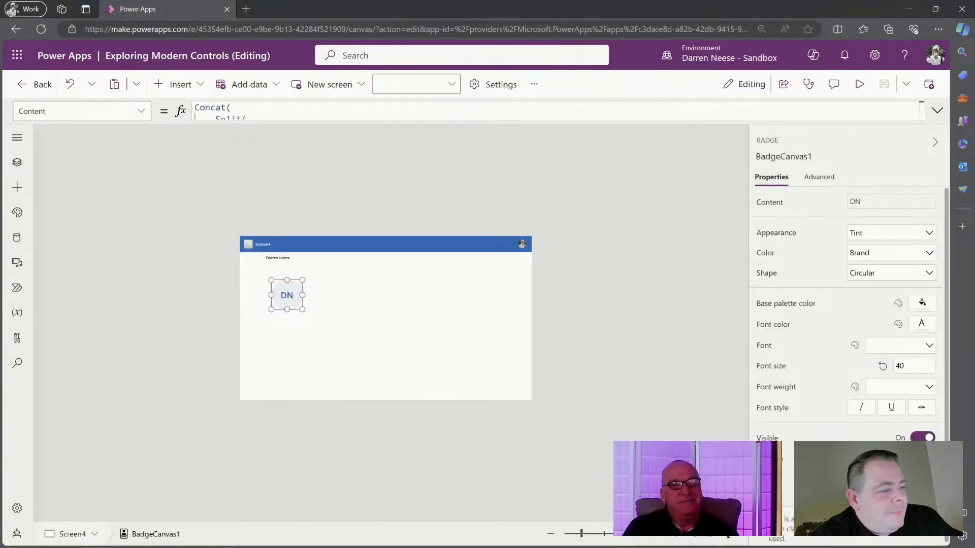
left_click_drag(612, 537, 603, 534)
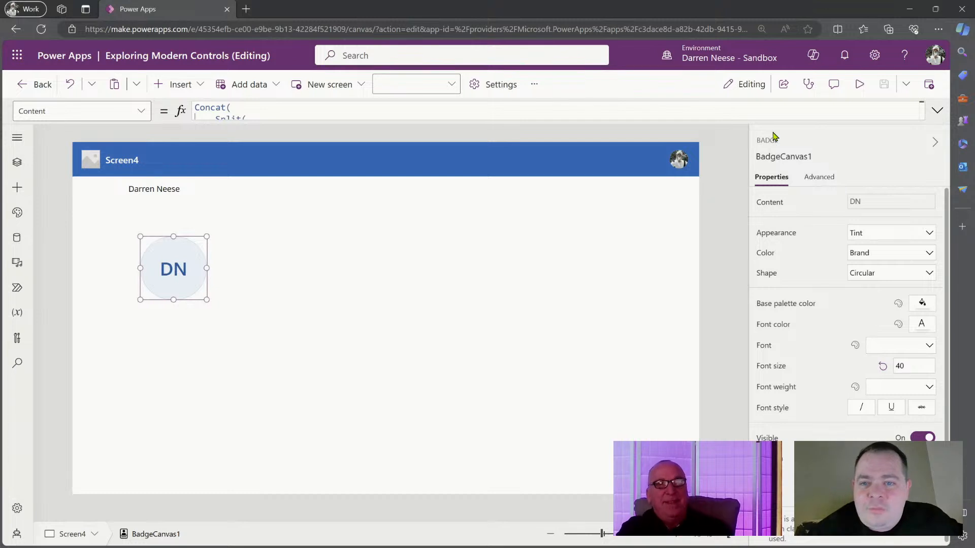
Step: Try the Square and Rounded shapes in turn on the tinted initials badge
left_click(168, 190)
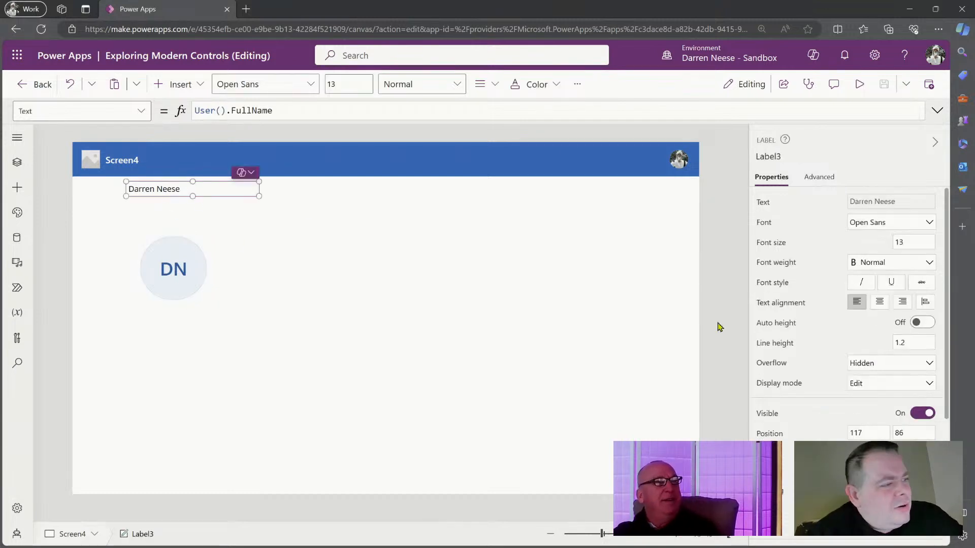
left_click(181, 262)
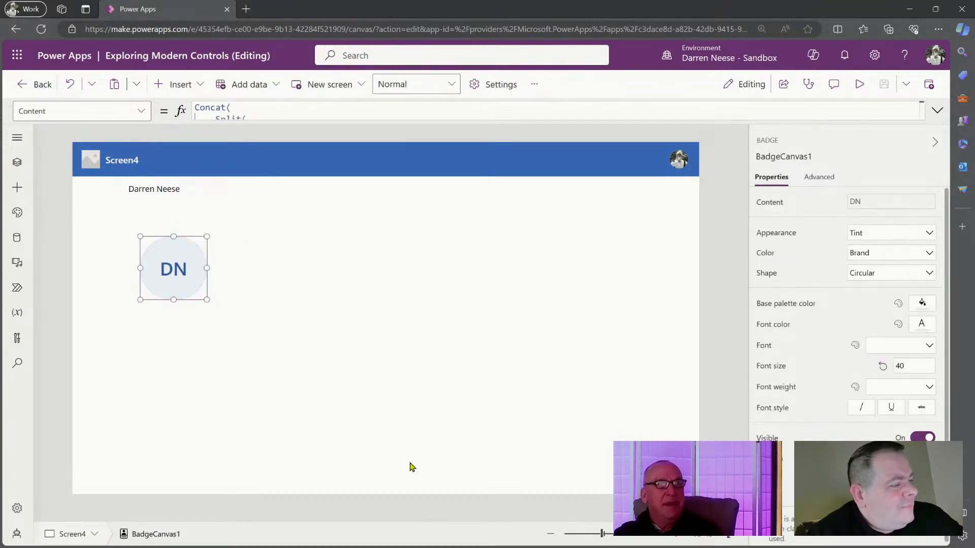
left_click(912, 275)
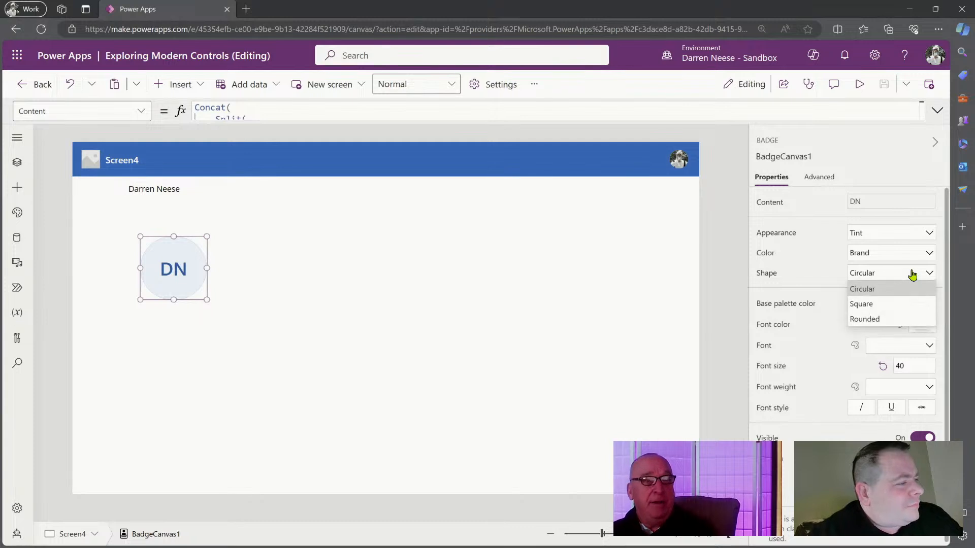
left_click(890, 307)
left_click(417, 363)
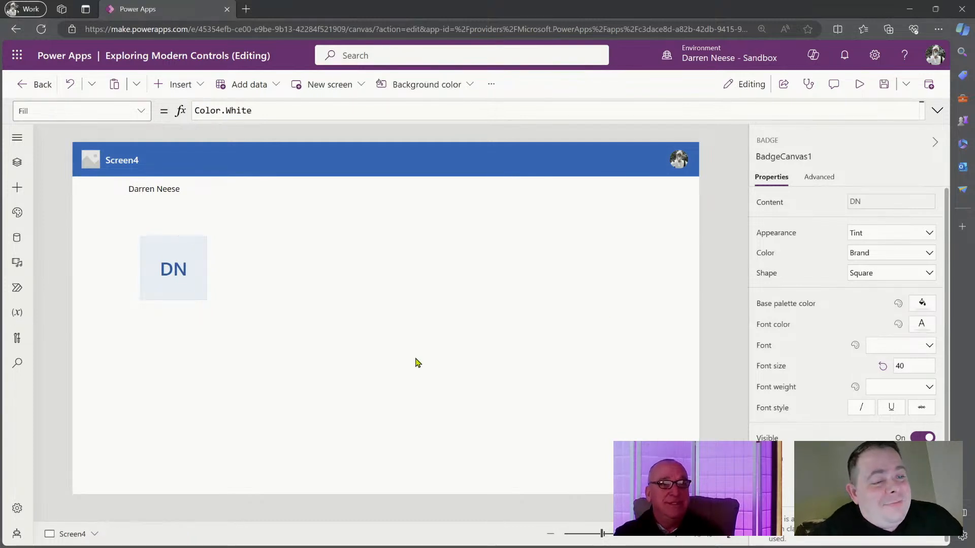
left_click(184, 278)
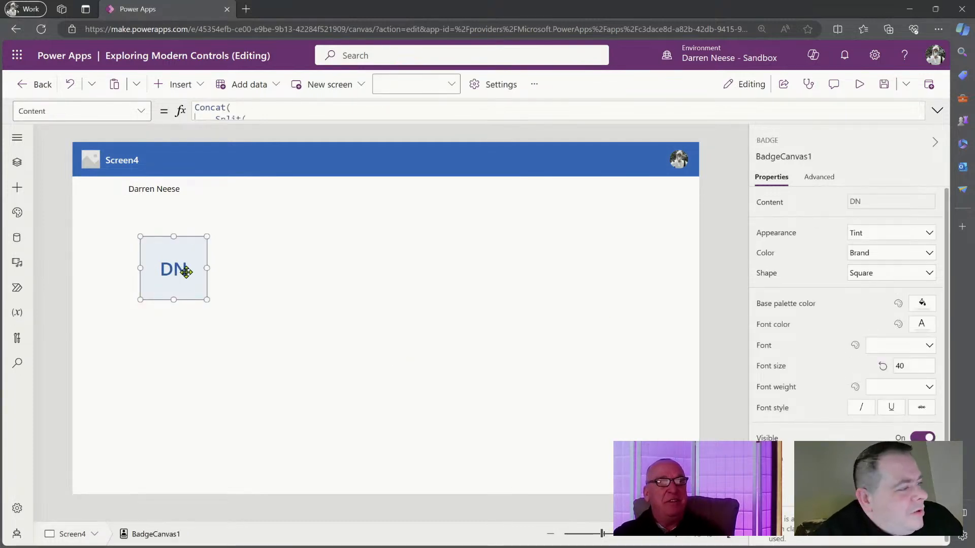
left_click(869, 277)
left_click(902, 320)
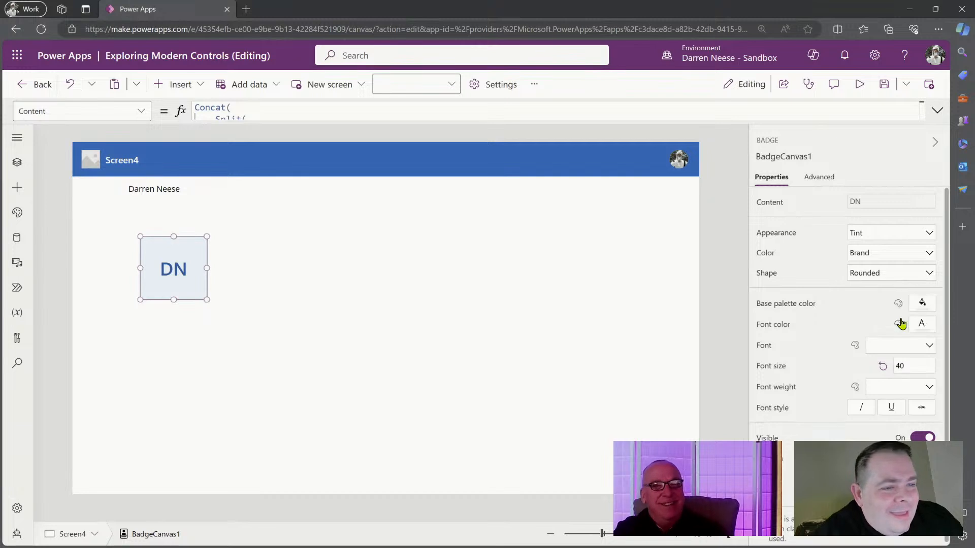
left_click(187, 350)
left_click(167, 269)
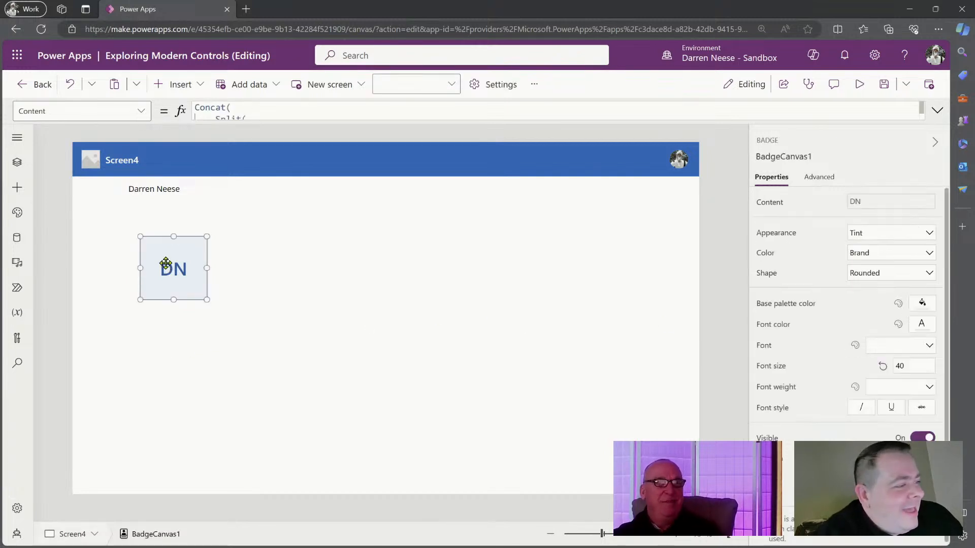
Step: Try the Square shape once more on the initials badge and return it to Circular
left_click(926, 280)
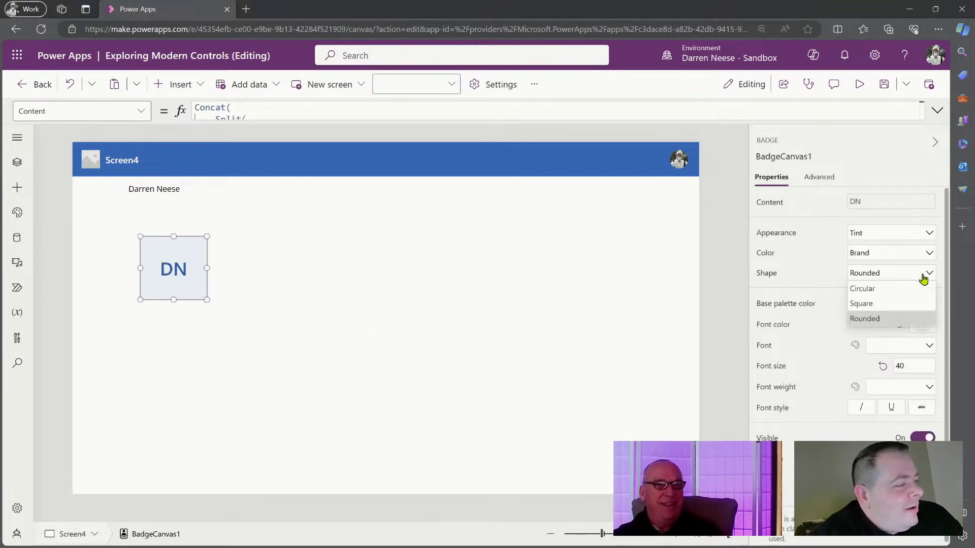
left_click(891, 303)
left_click(914, 281)
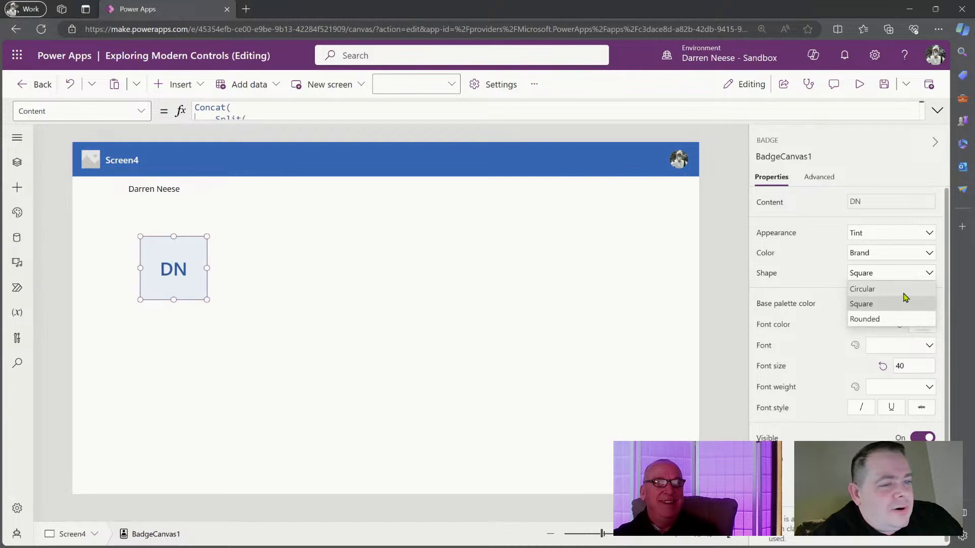
left_click(905, 290)
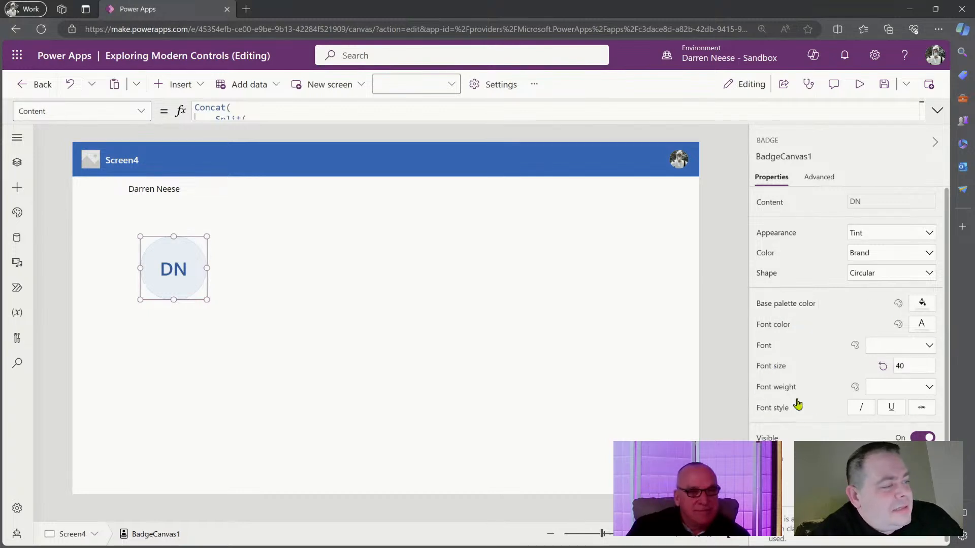
Step: Open the theme gallery and set the browser zoom to 150%, with the canvas view reduced to 25%
left_click(17, 212)
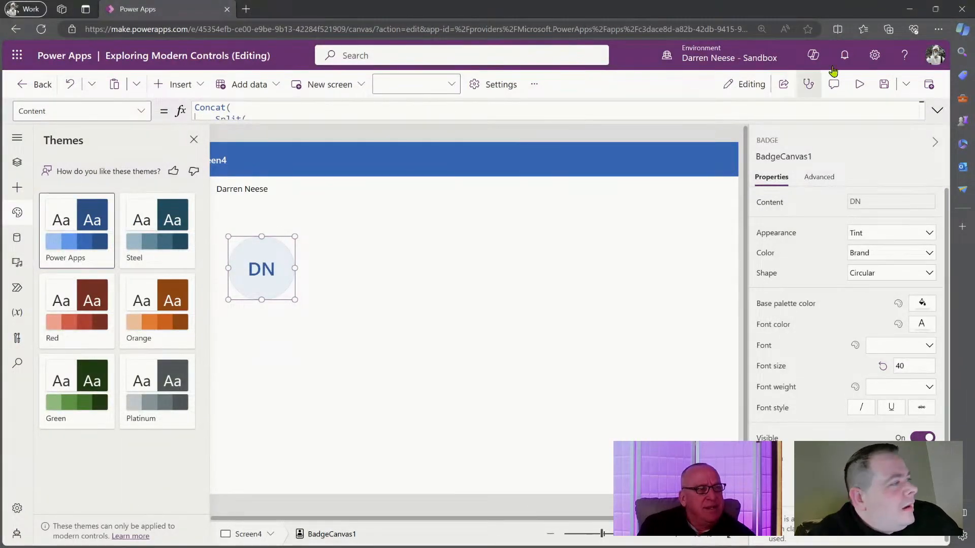
left_click(938, 29)
left_click(913, 107)
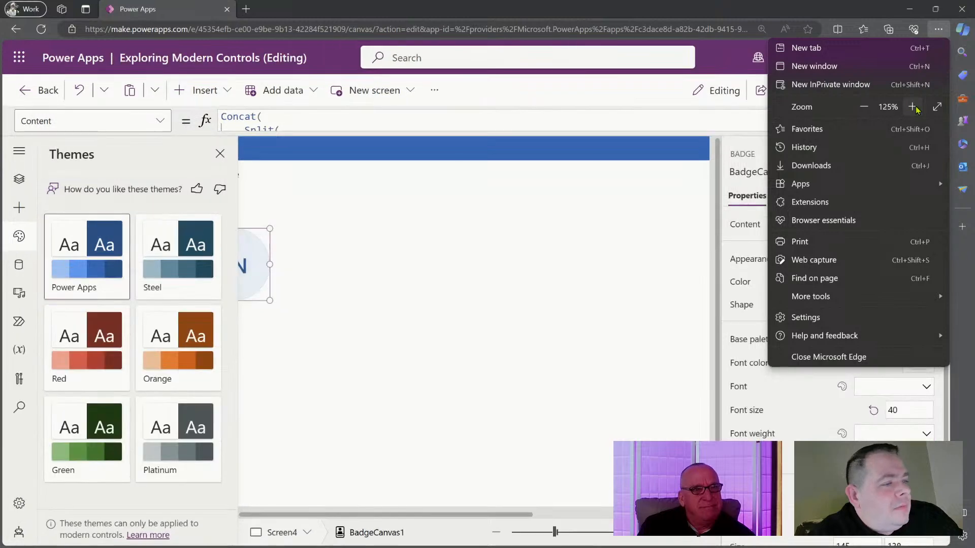
left_click(912, 107)
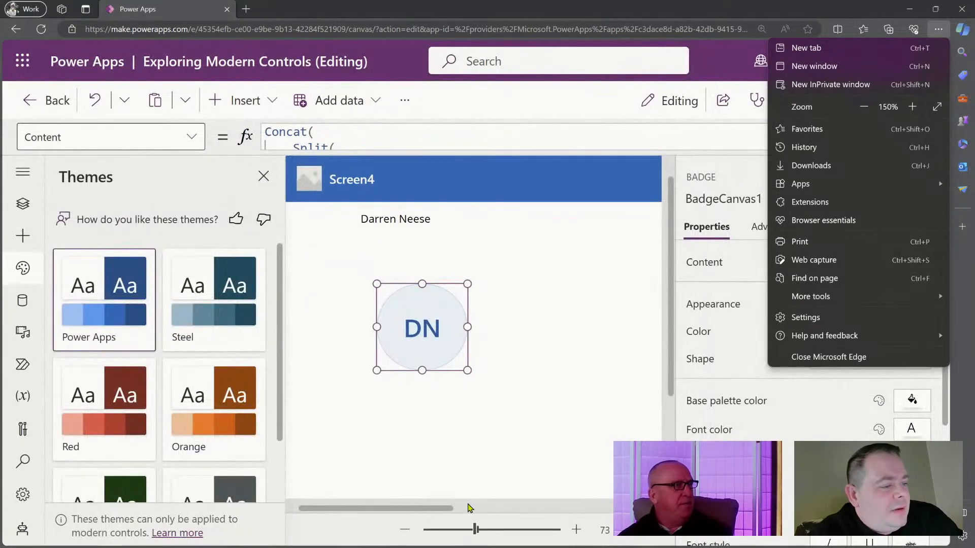
left_click(463, 534)
left_click_drag(464, 535, 440, 538)
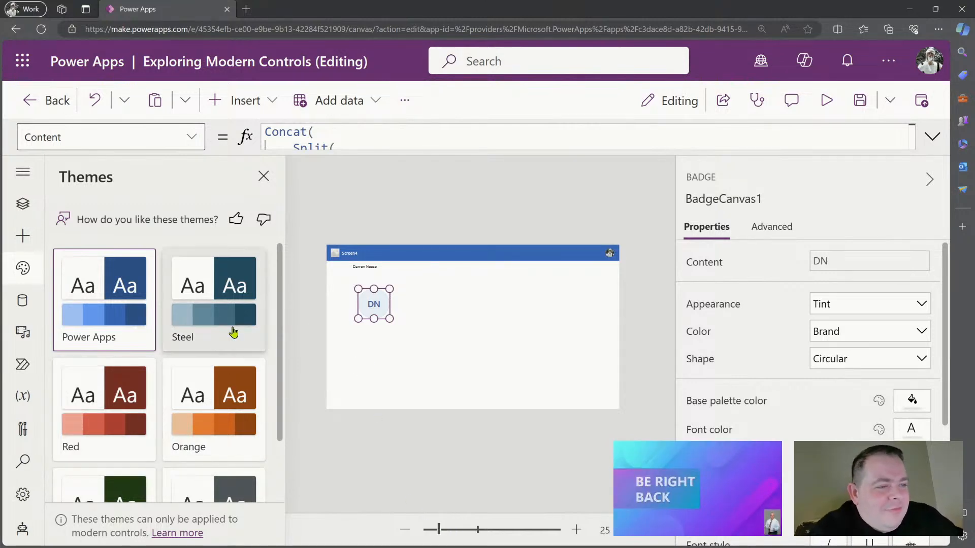
Step: Try the Steel theme on the app, and apply the Green theme in its place
left_click(229, 287)
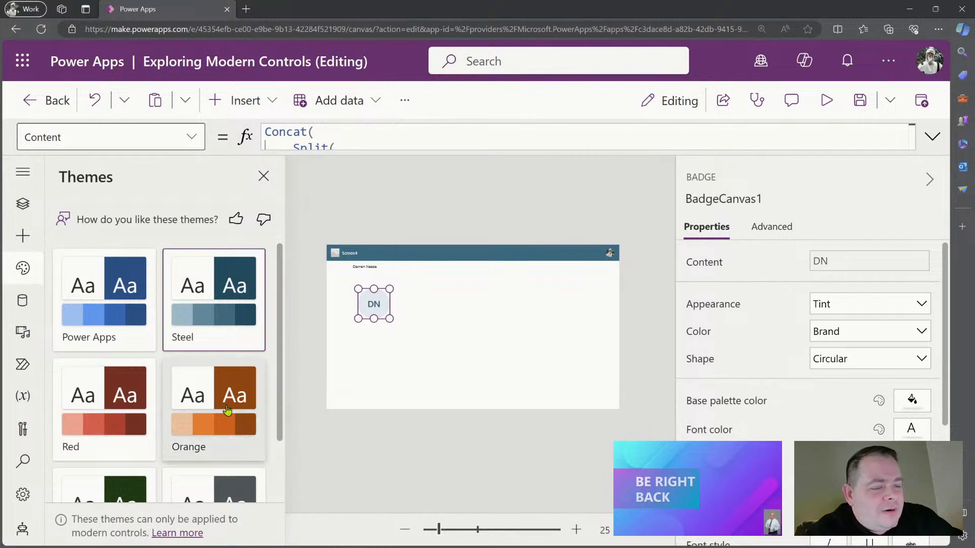
scroll(281, 435, "down", 2)
scroll(280, 435, "down", 2)
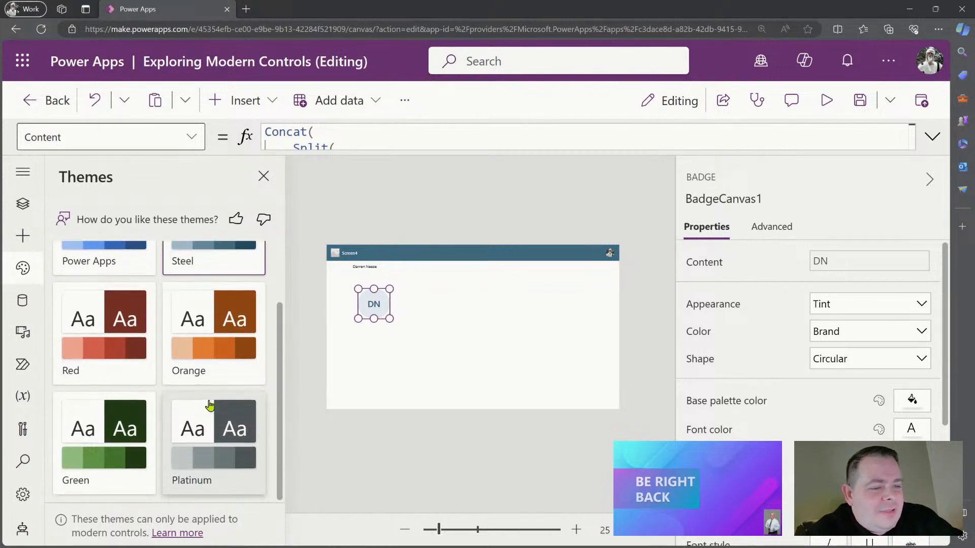
left_click(112, 442)
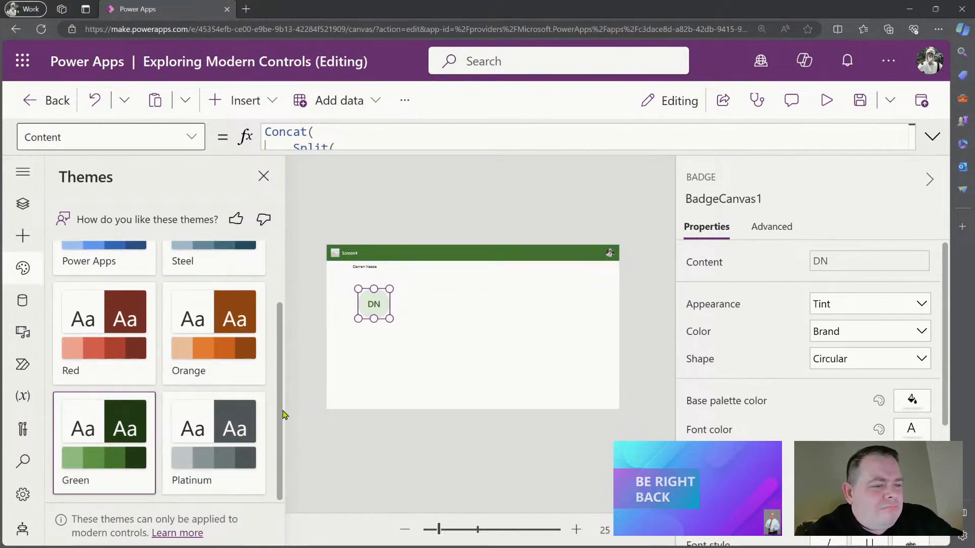
scroll(283, 415, "up", 4)
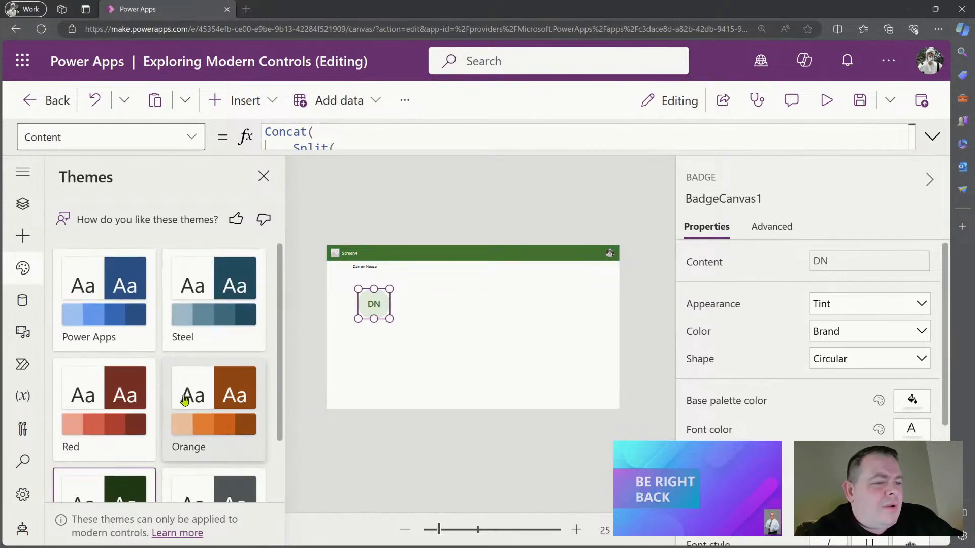
left_click(499, 358)
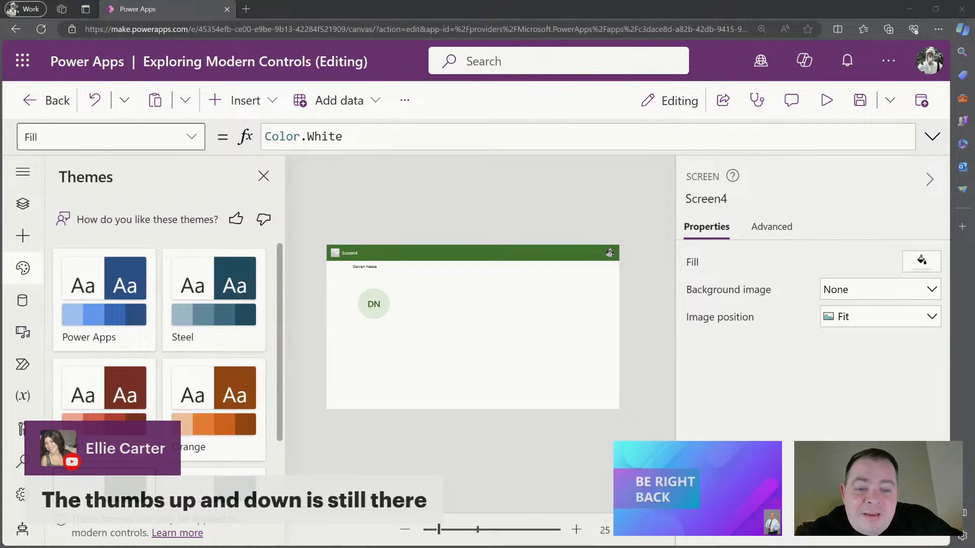
Step: Select the initials badge on the canvas and look through its properties
left_click(371, 300)
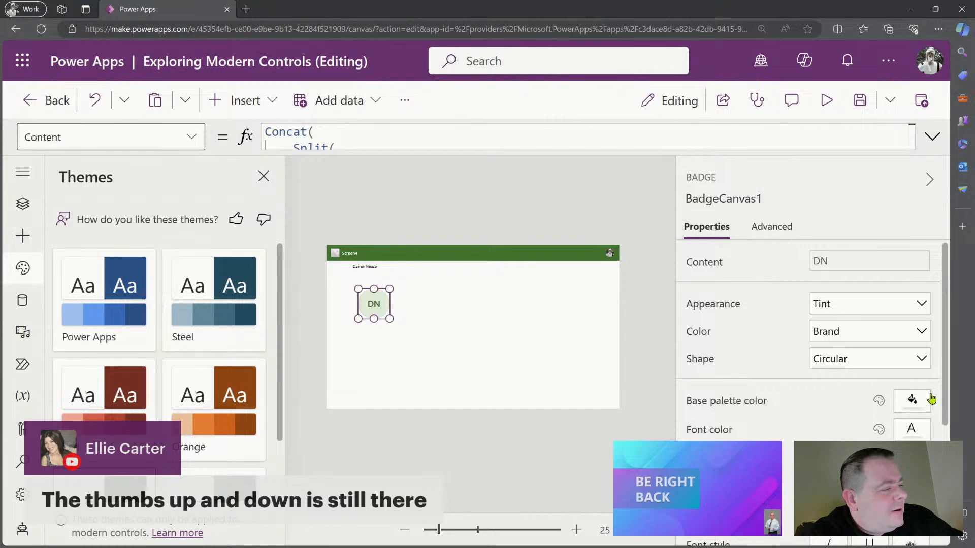
scroll(931, 399, "down", 2)
scroll(891, 408, "up", 2)
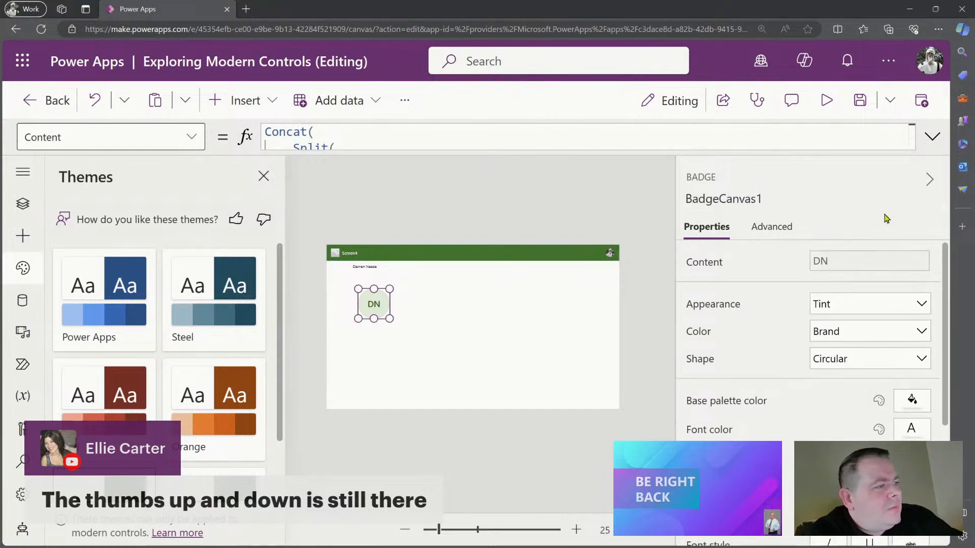
Step: Move the initials badge slightly lower to about X 140, Y 230, and review its font, visibility and position properties
mouse_move(376, 303)
left_mouse_down()
mouse_move(391, 331)
mouse_move(378, 309)
left_mouse_up()
scroll(897, 422, "down", 3)
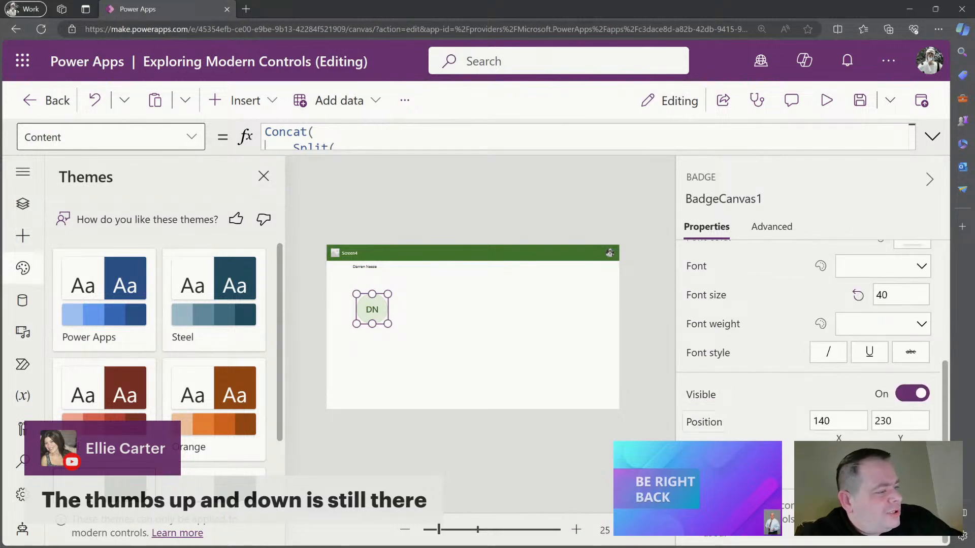
scroll(808, 431, "up", 4)
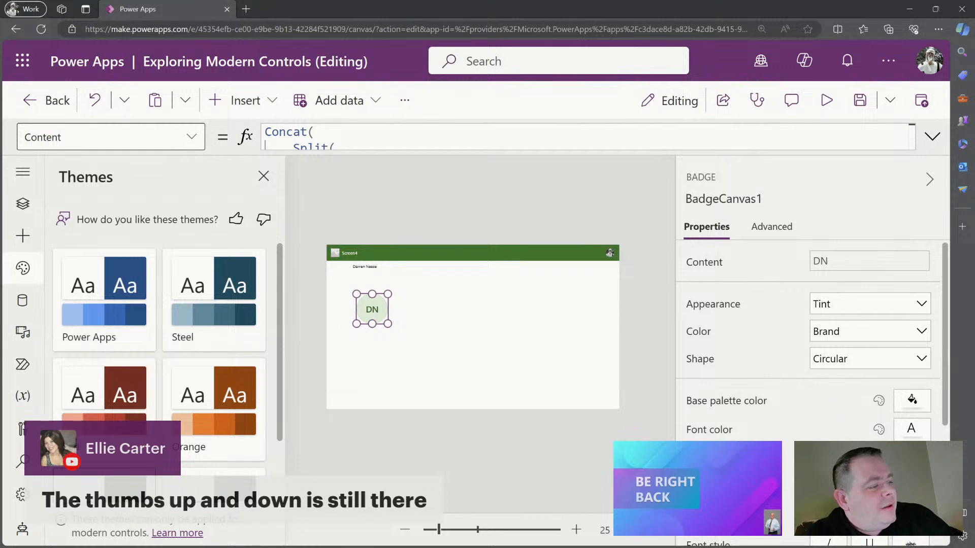
scroll(839, 401, "down", 2)
scroll(838, 401, "up", 2)
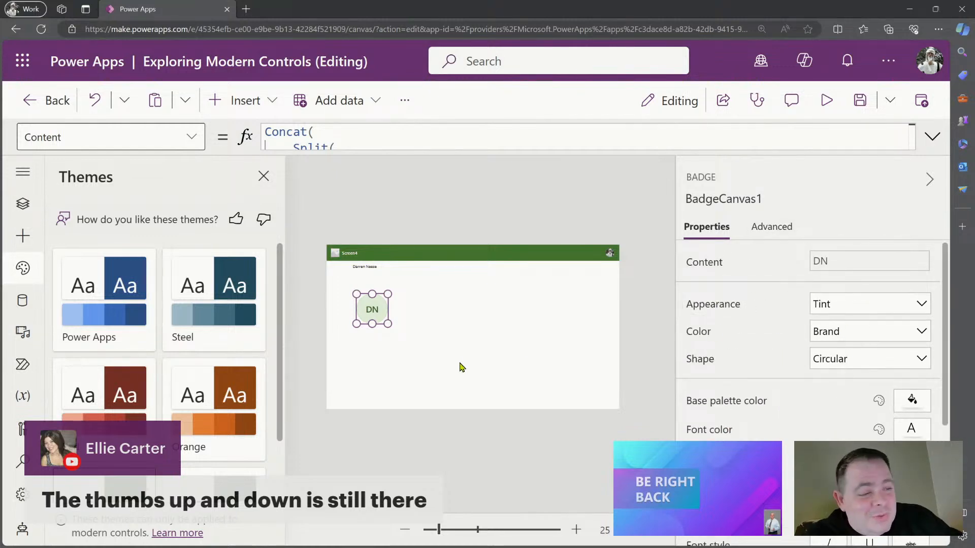
Step: Examine the initials badge's advanced properties, covering its data and design settings, and return to its basic properties
left_click(773, 234)
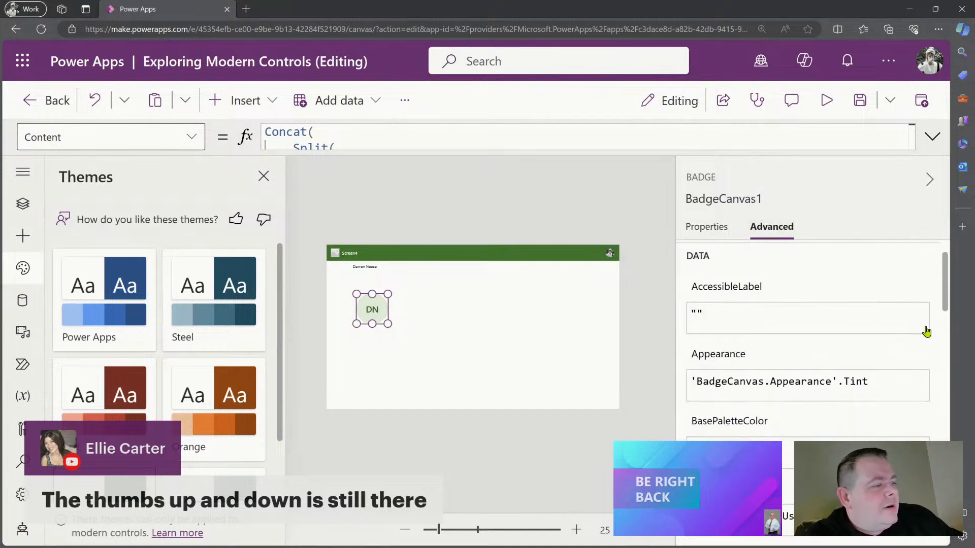
scroll(924, 332, "down", 3)
scroll(875, 364, "down", 1)
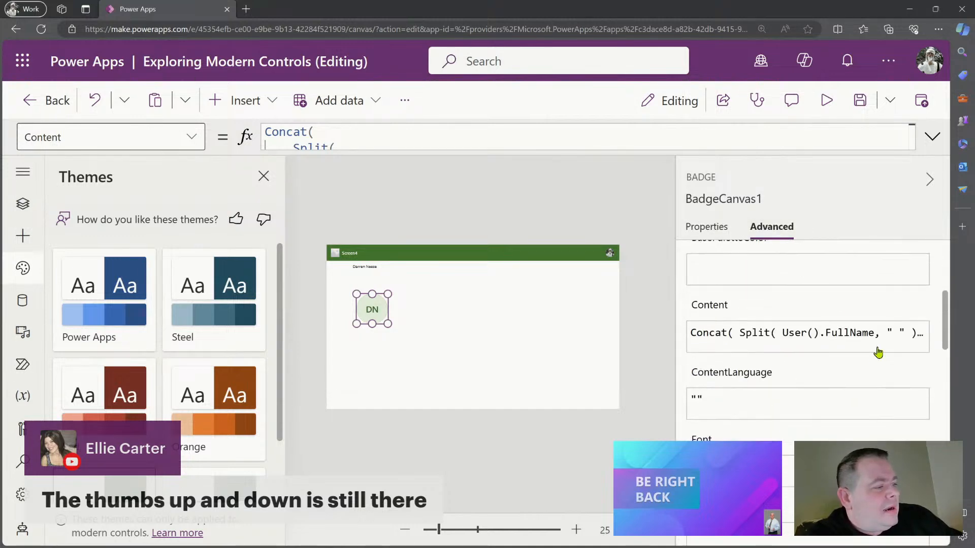
scroll(828, 404, "down", 7)
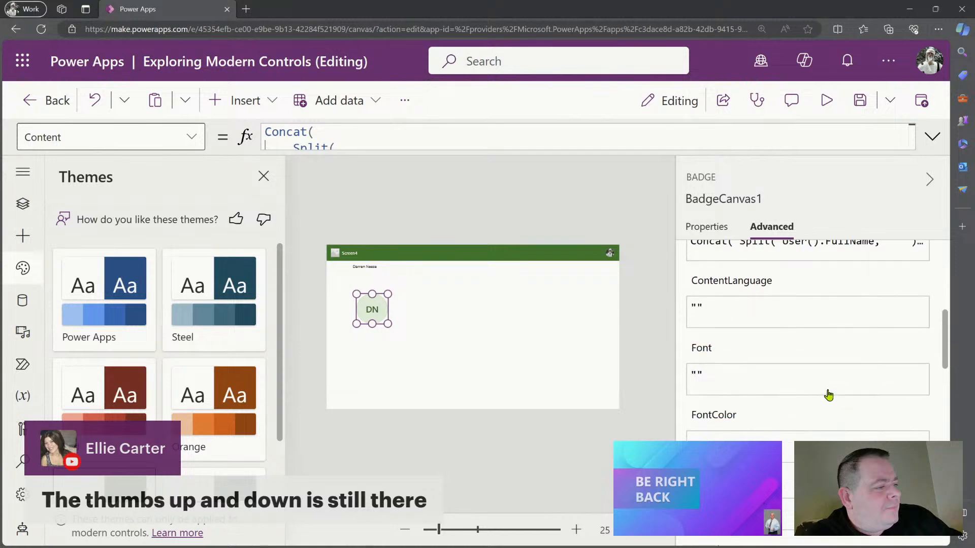
scroll(835, 398, "down", 10)
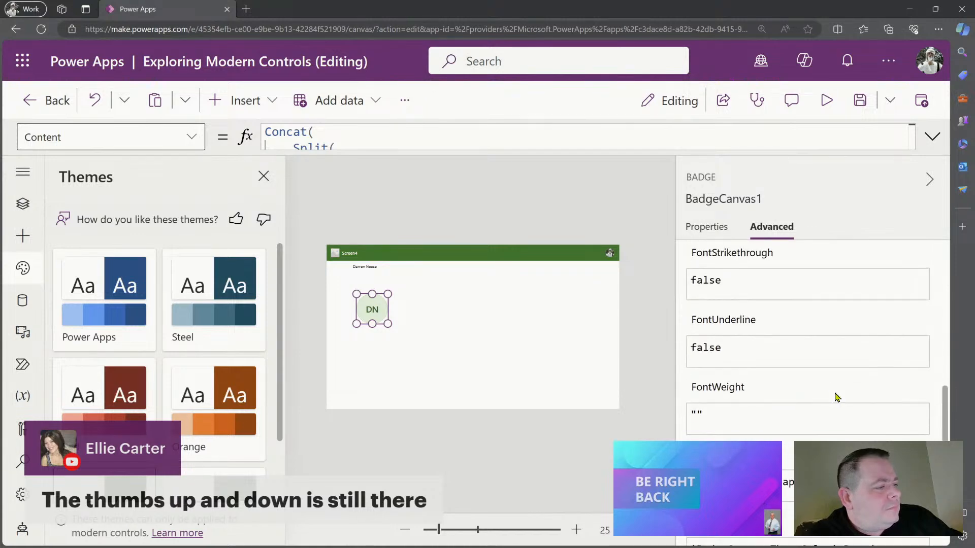
scroll(838, 403, "up", 2)
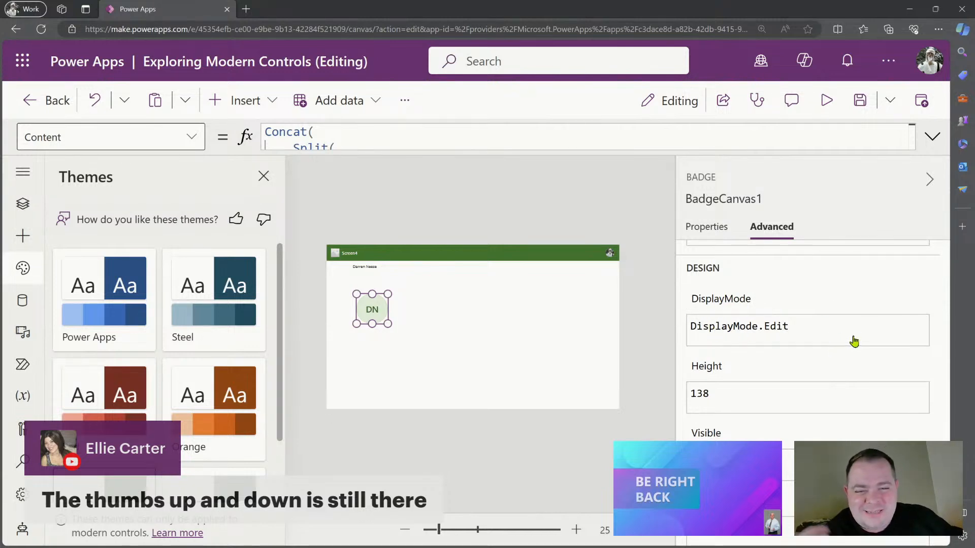
scroll(883, 355, "down", 2)
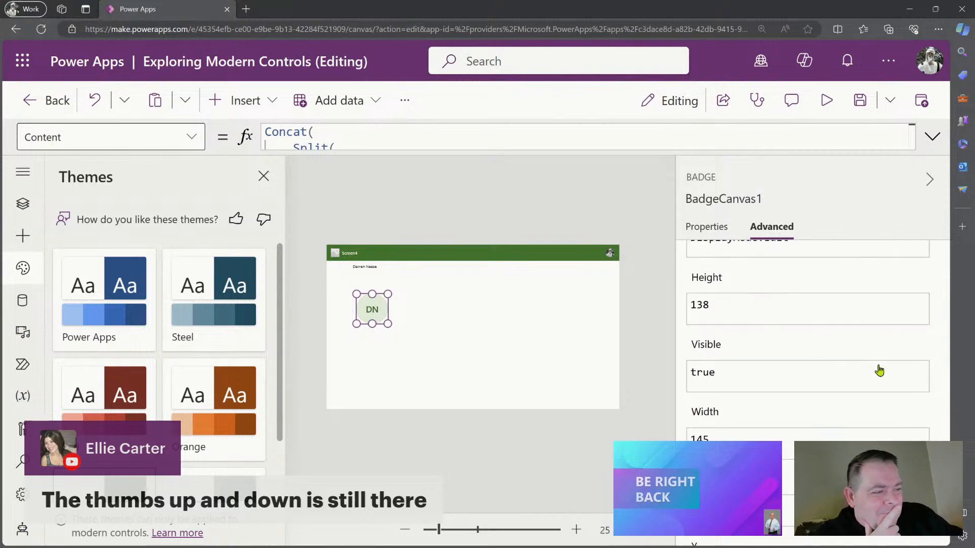
scroll(883, 365, "up", 2)
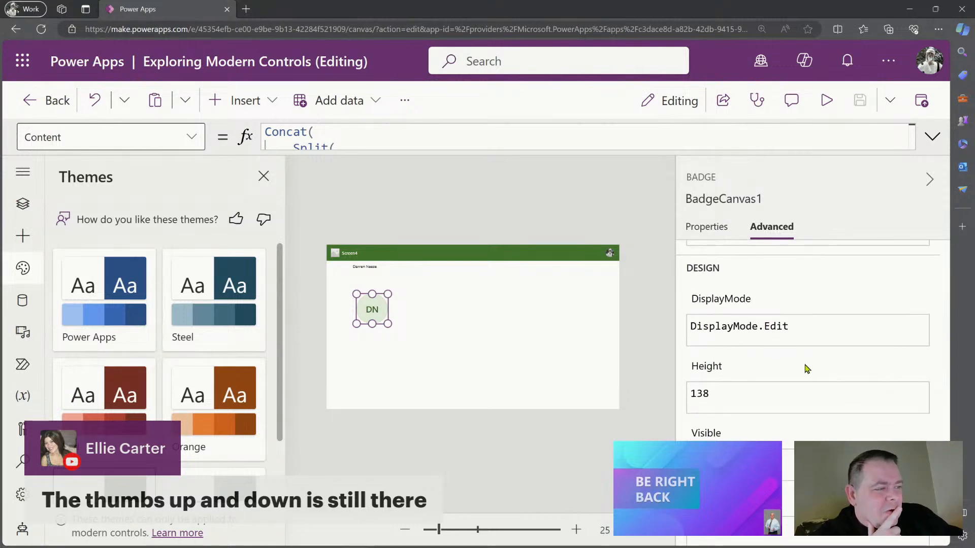
scroll(795, 371, "down", 1)
scroll(807, 371, "down", 2)
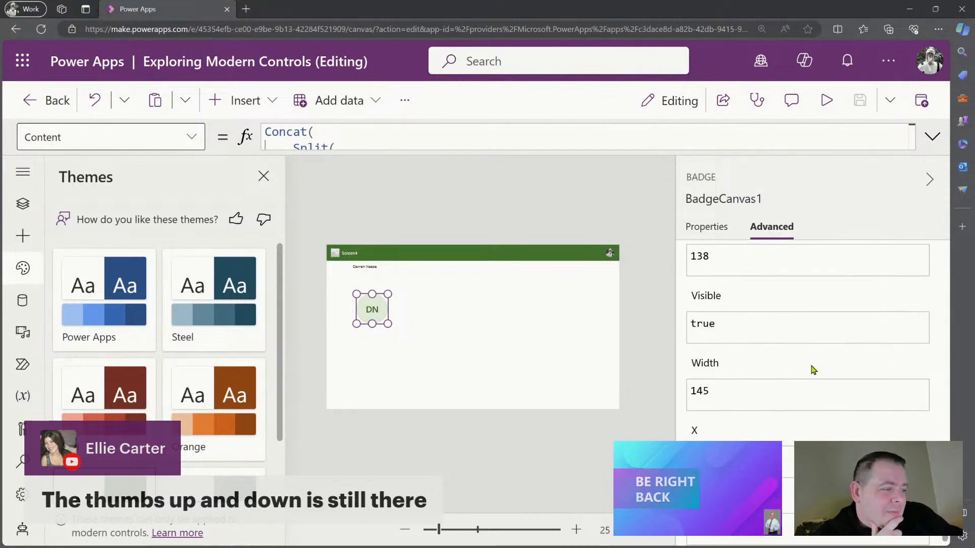
scroll(811, 372, "down", 1)
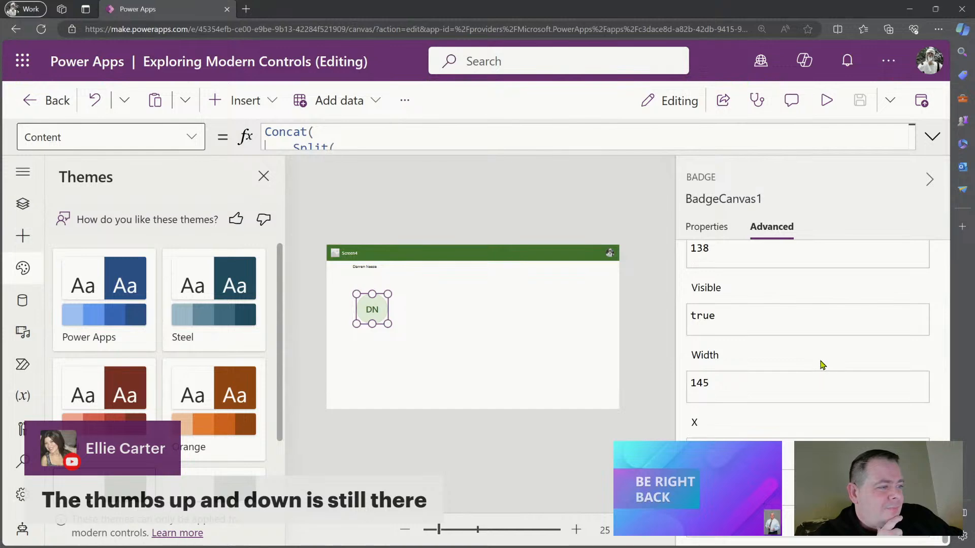
scroll(822, 368, "up", 6)
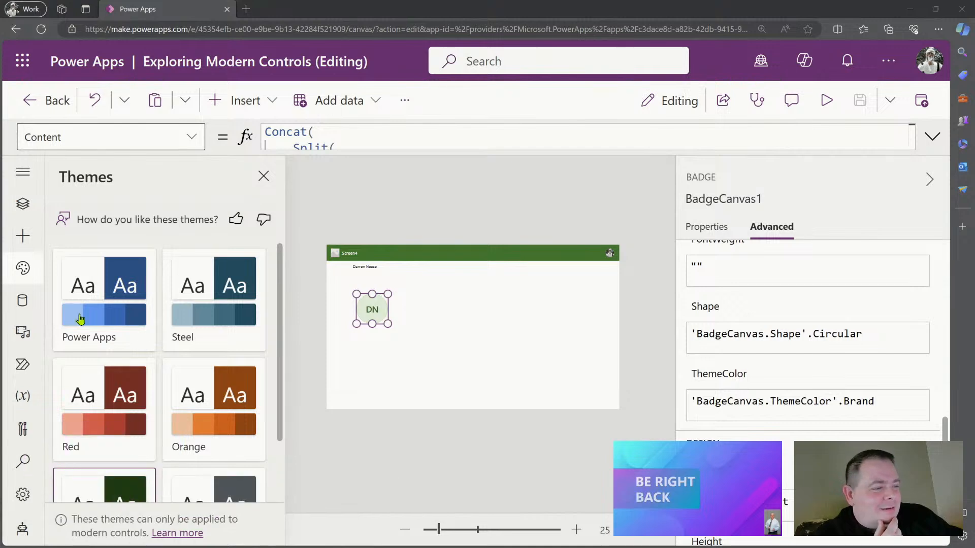
scroll(809, 311, "up", 4)
scroll(873, 355, "up", 4)
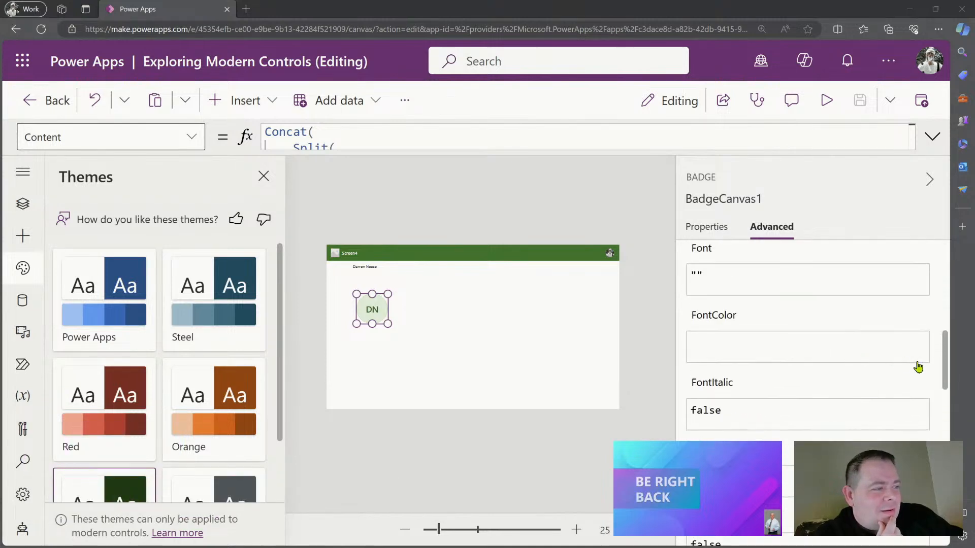
left_click_drag(944, 363, 939, 252)
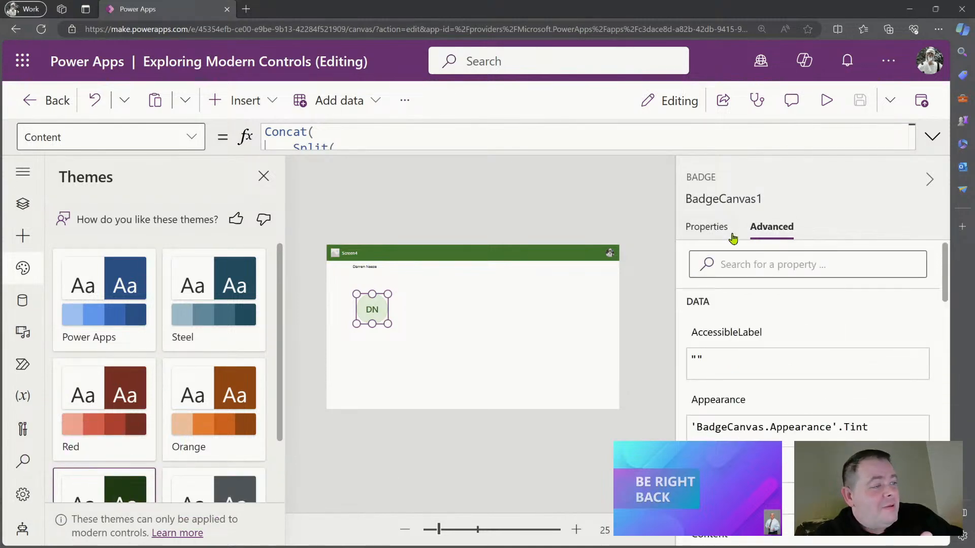
left_click(713, 234)
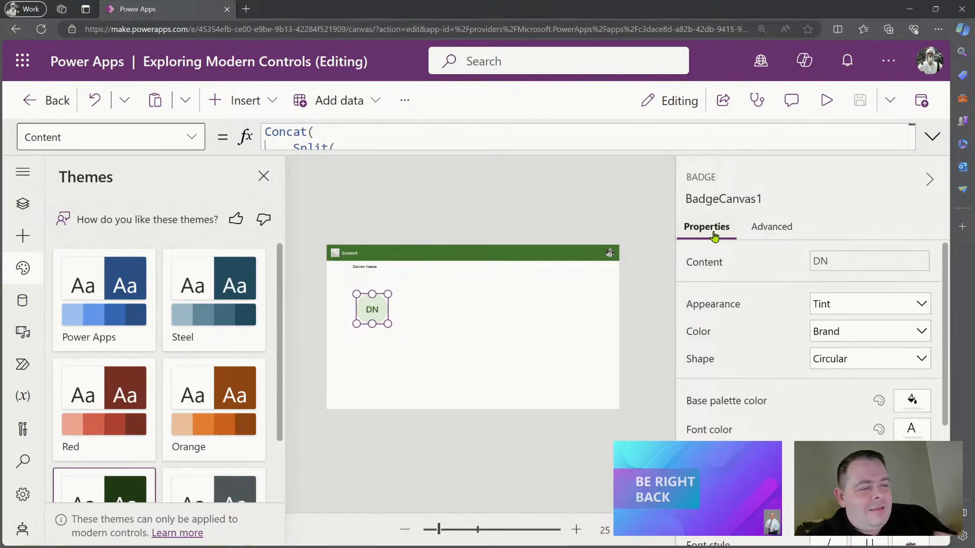
Step: Preview the app, highlight the full-name label's text above the initials badge, and exit the preview
left_click(827, 100)
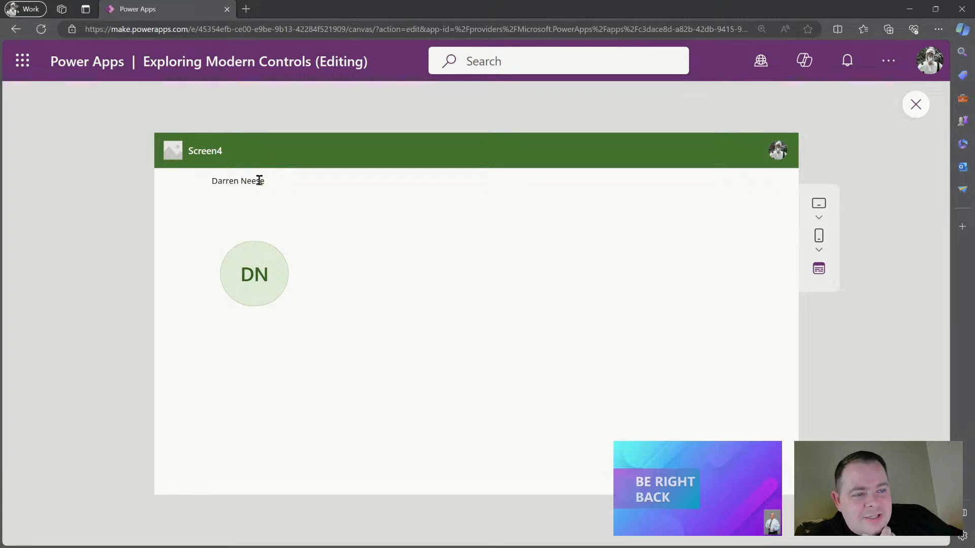
left_click_drag(224, 180, 281, 185)
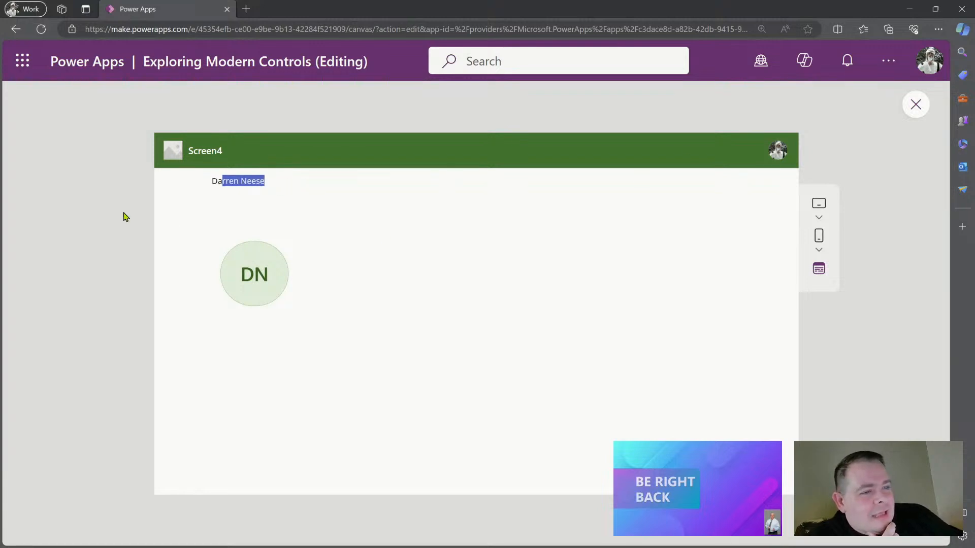
left_click(237, 182)
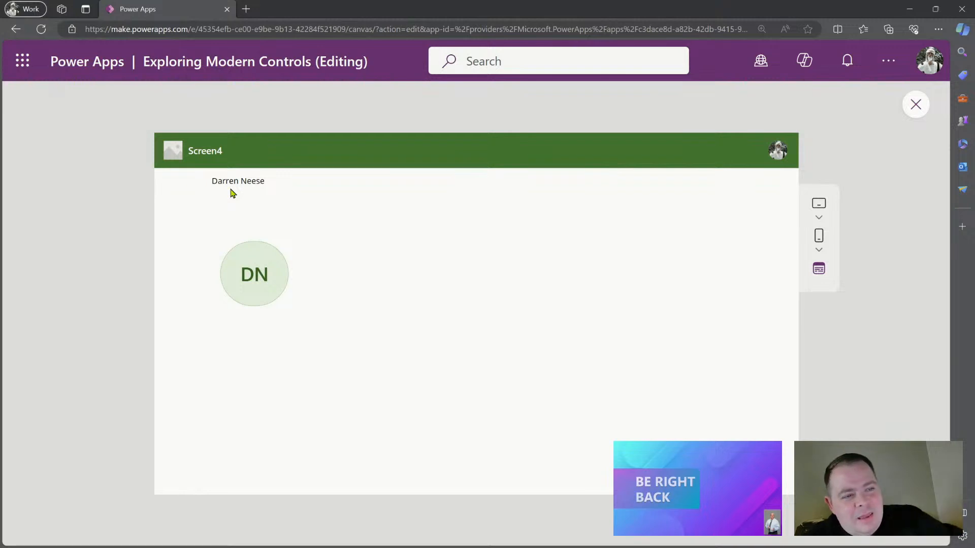
left_click_drag(267, 183, 209, 178)
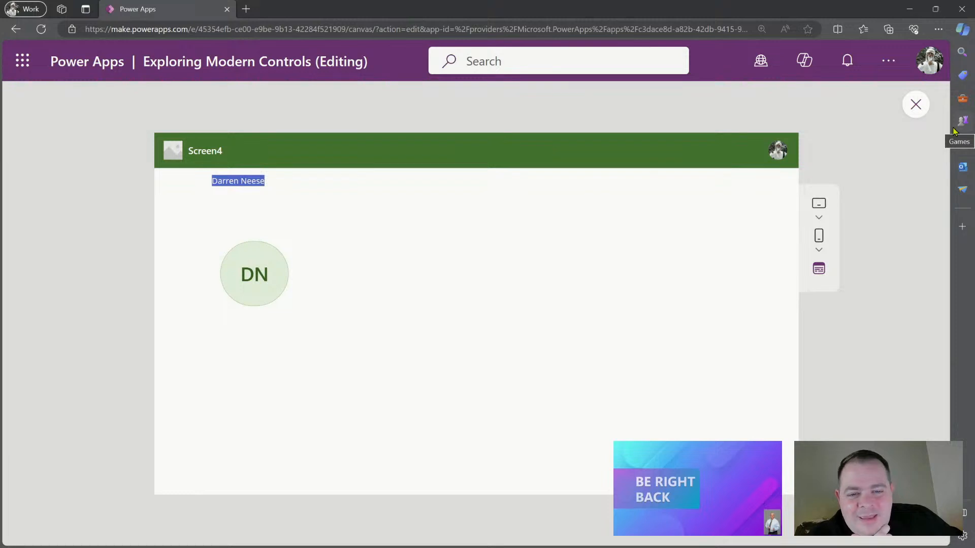
left_click(916, 105)
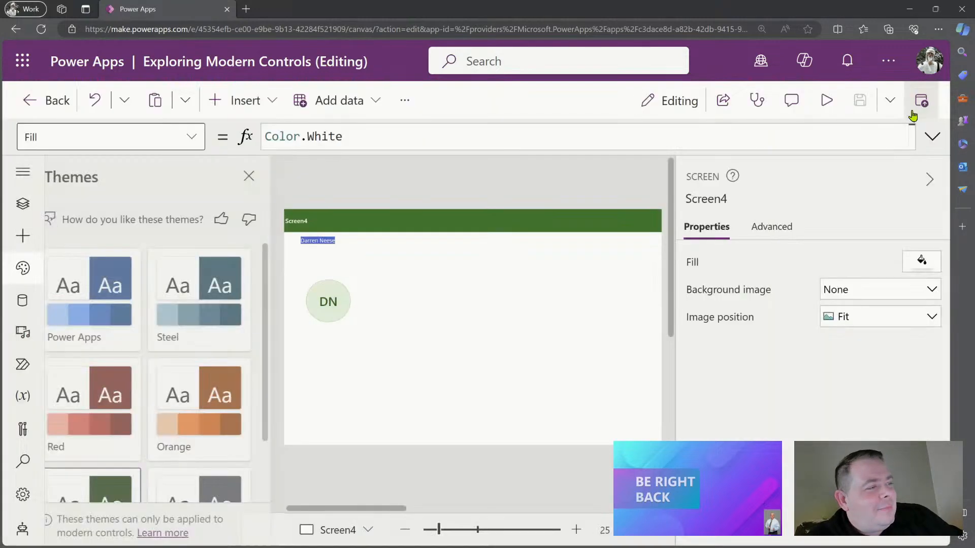
Step: Move the initials badge further right and slightly lower on the app screen
left_click(362, 269)
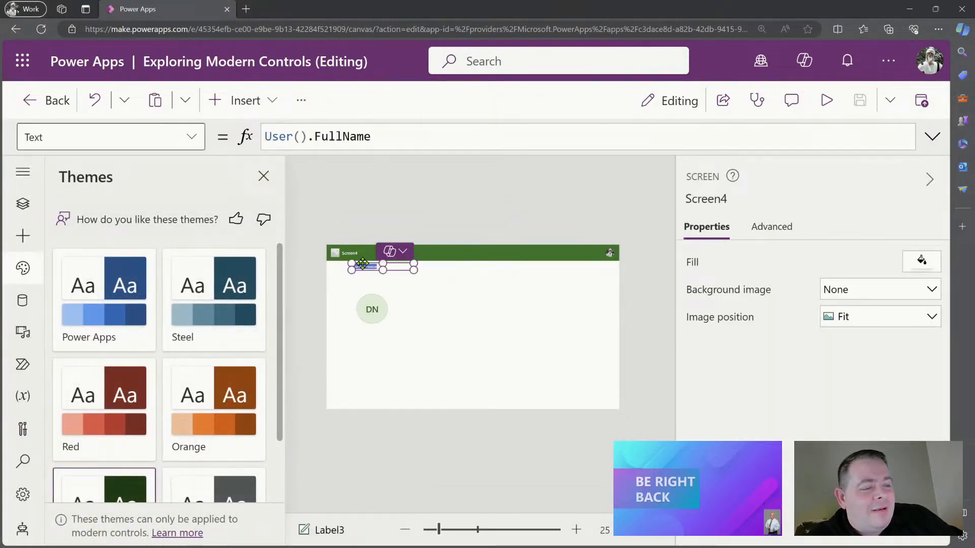
left_click(441, 280)
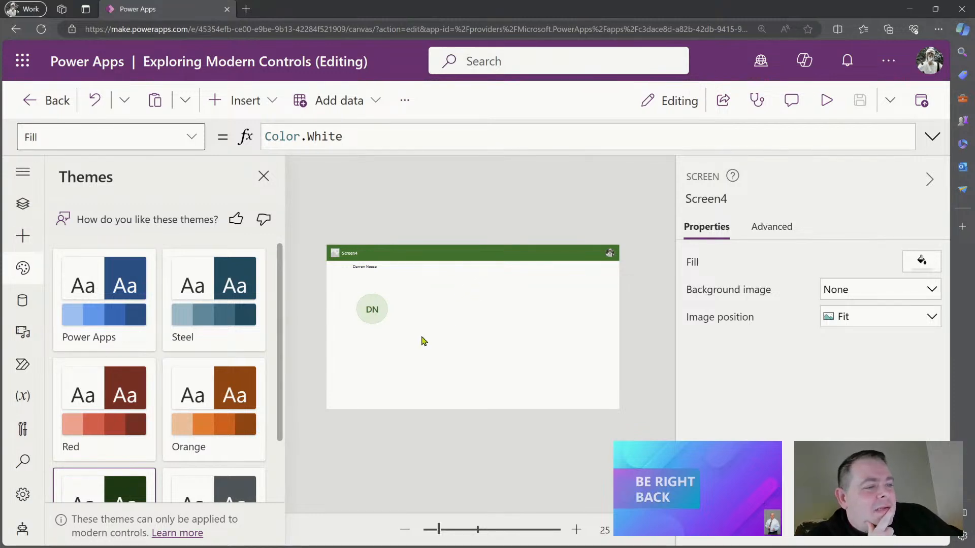
left_click(377, 315)
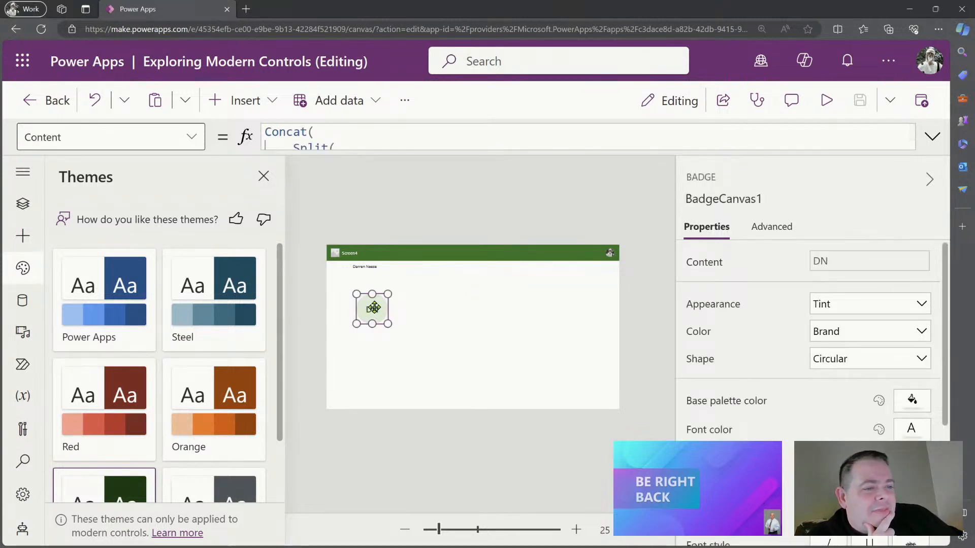
left_click_drag(375, 307, 407, 316)
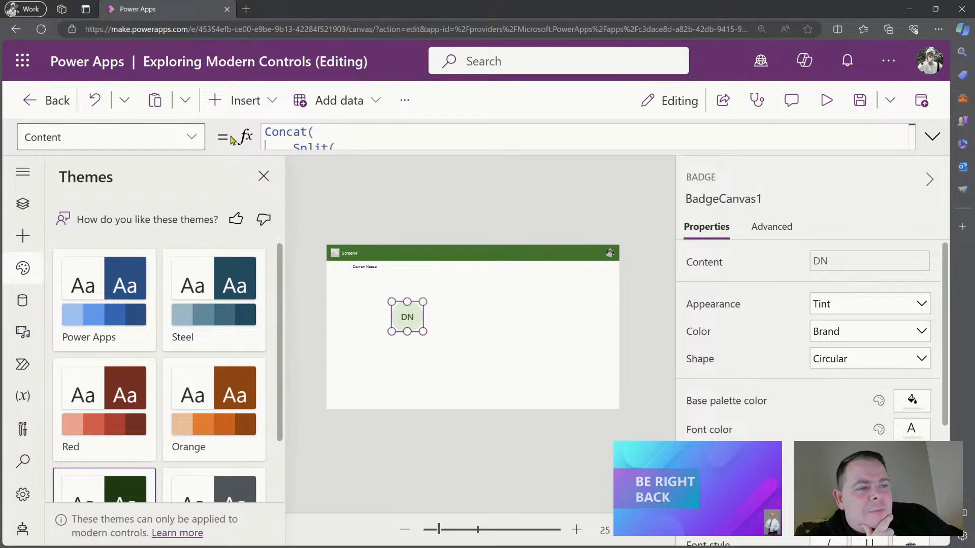
Step: Look through the modern controls available to insert, and select the app screen's header
left_click(255, 104)
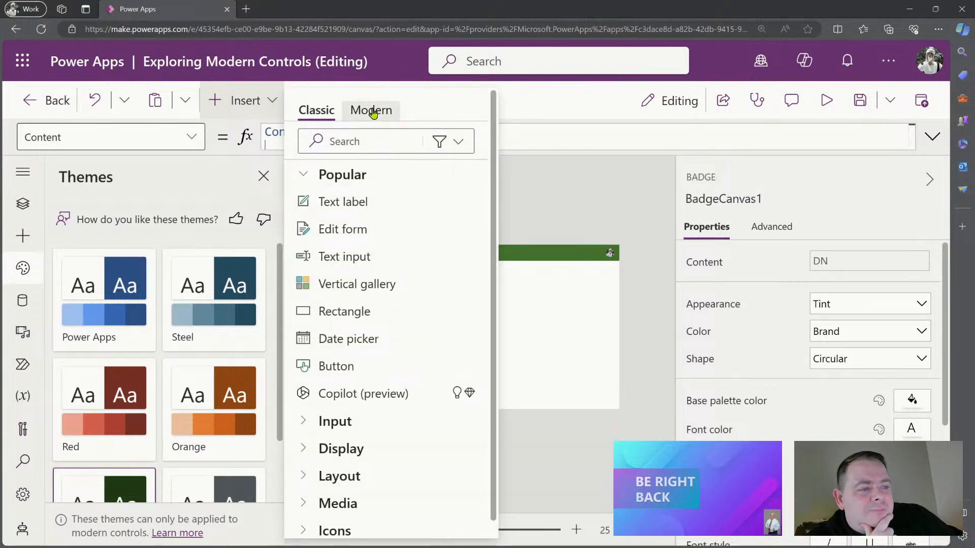
left_click(370, 109)
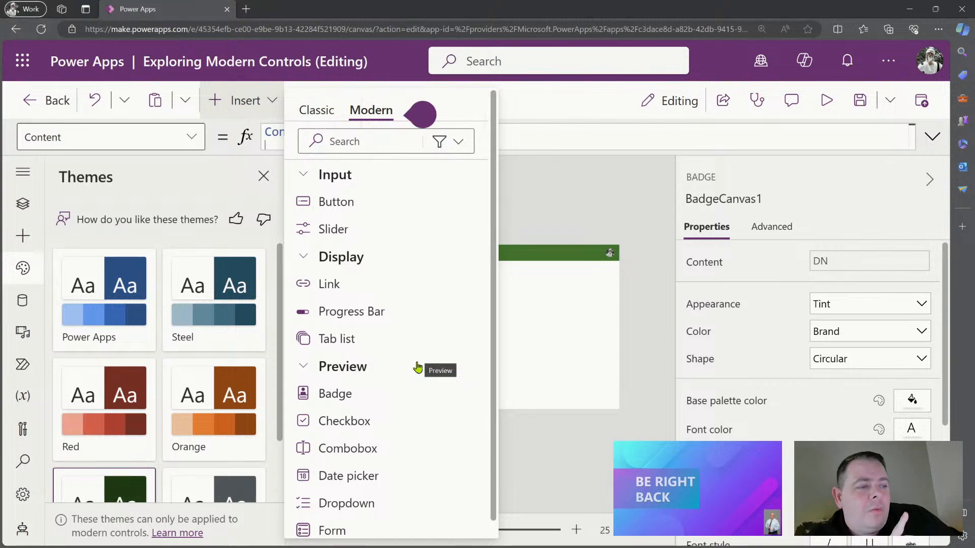
scroll(421, 363, "down", 4)
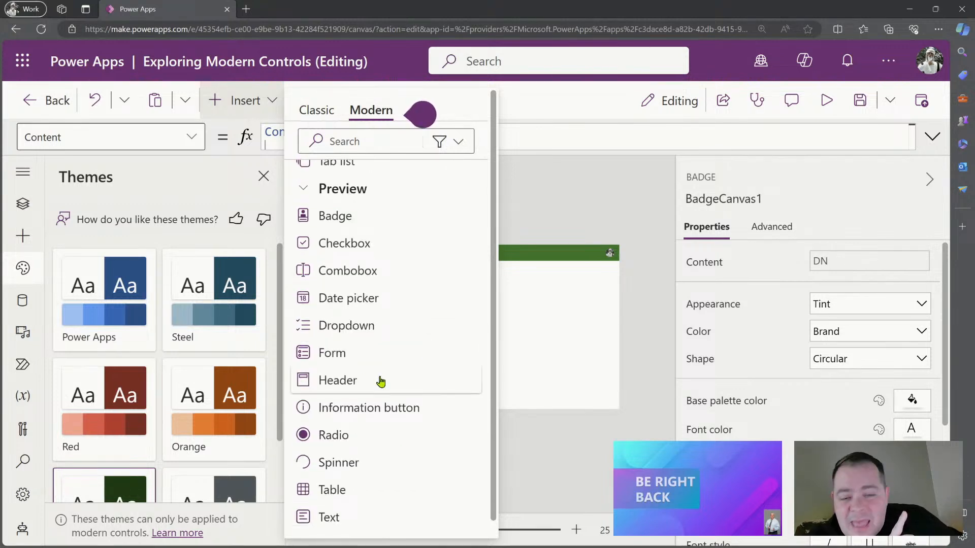
left_click(598, 349)
left_click(450, 253)
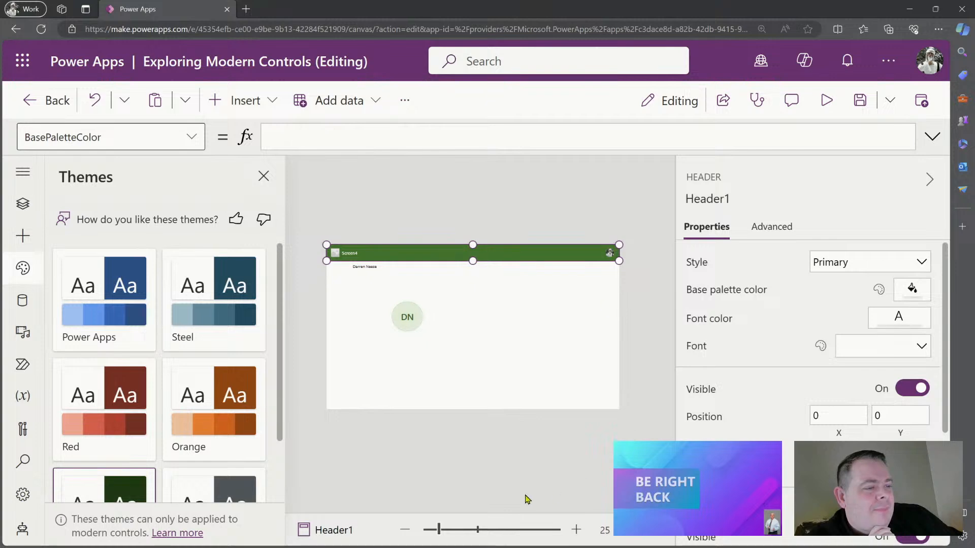
Step: With the theme gallery closed, place the initials badge near the screen's left edge and the full-name label beneath the header's right half
left_click(264, 177)
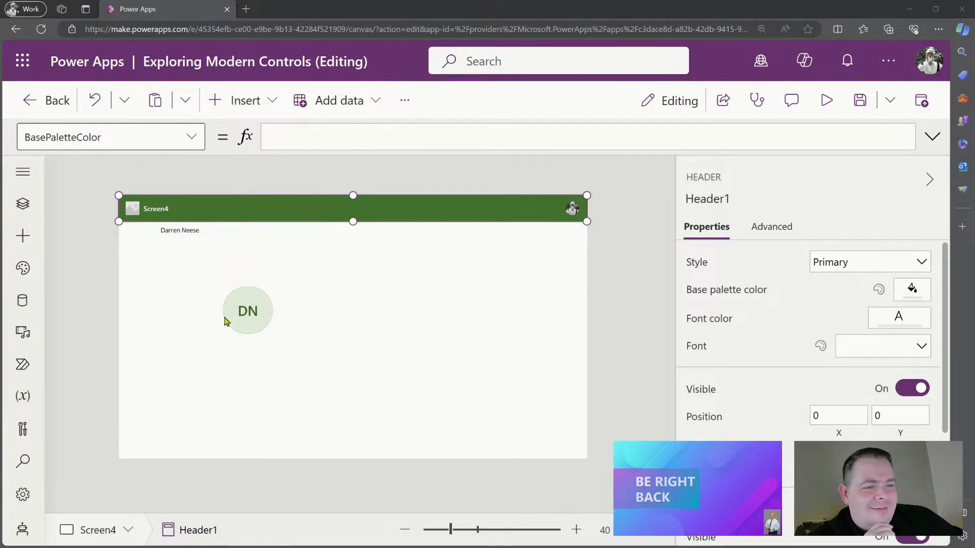
left_click_drag(251, 312, 168, 294)
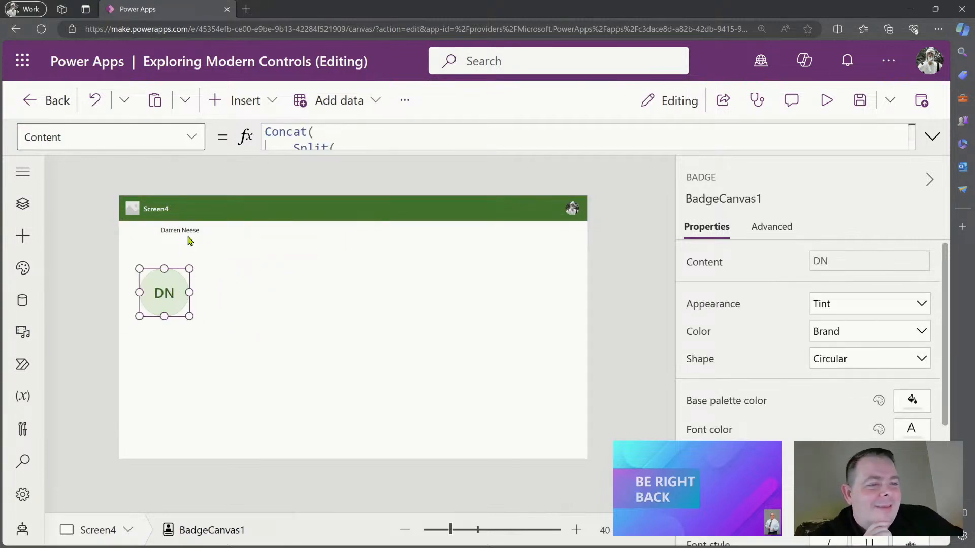
left_click_drag(187, 240, 451, 243)
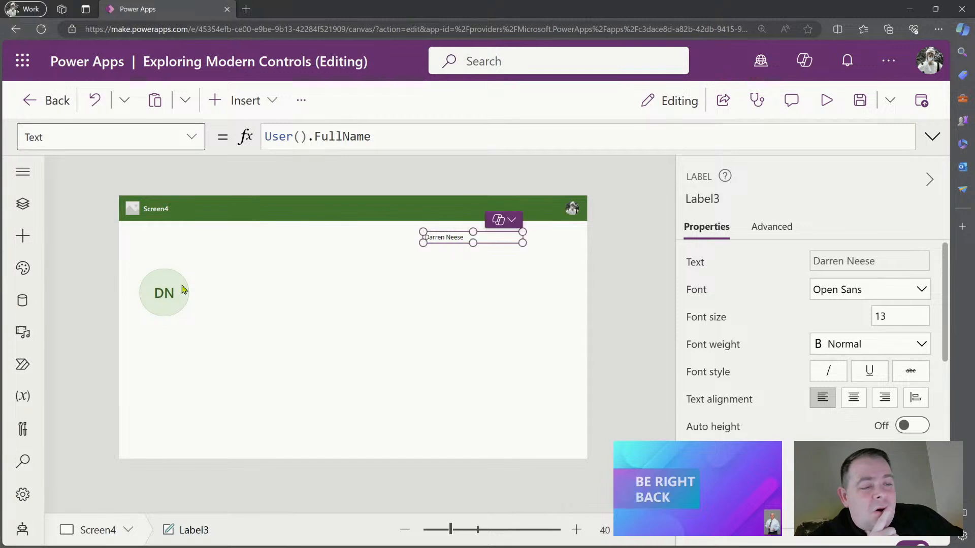
Step: Select the green header across the app screen and change its style to Neutral and then to Light
left_click(215, 207)
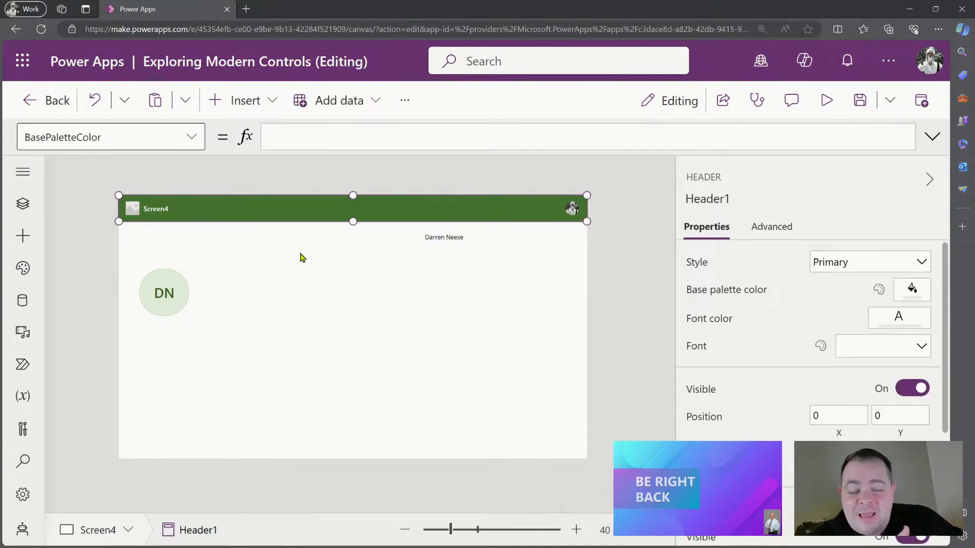
left_click_drag(451, 530, 486, 530)
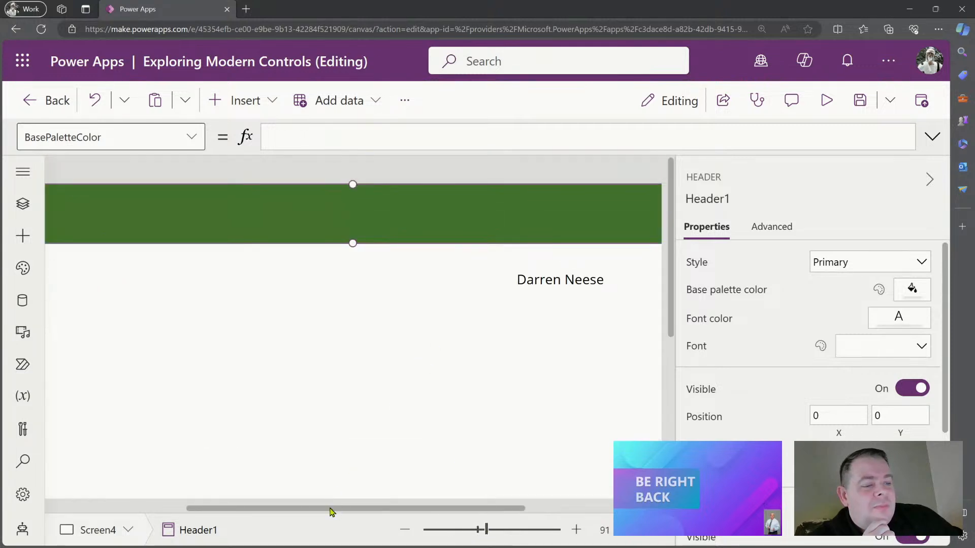
left_click_drag(331, 506, 96, 483)
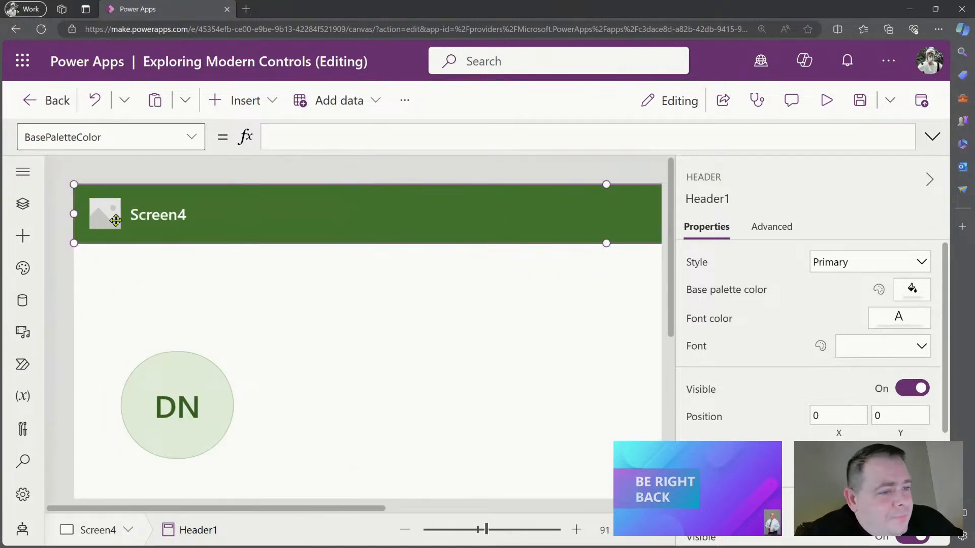
scroll(812, 345, "down", 2)
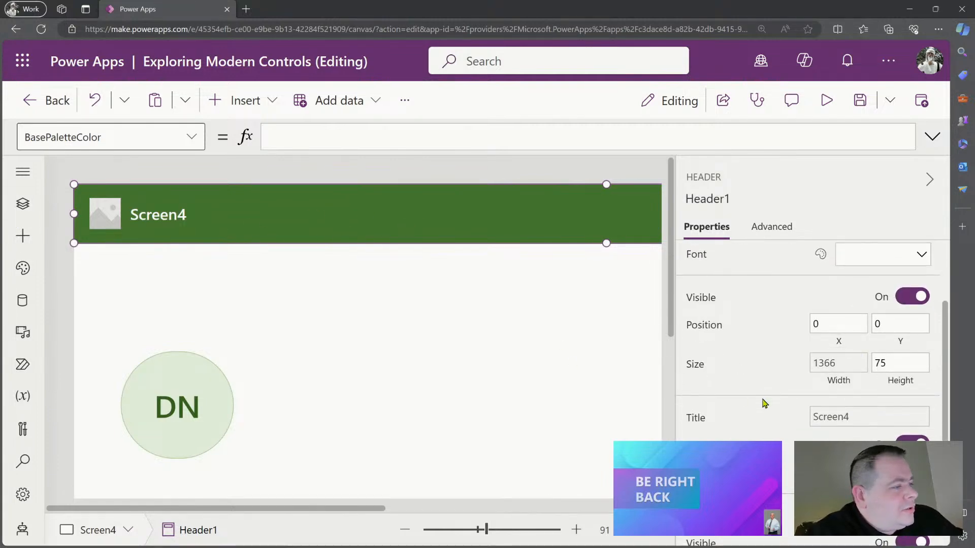
scroll(847, 370, "up", 2)
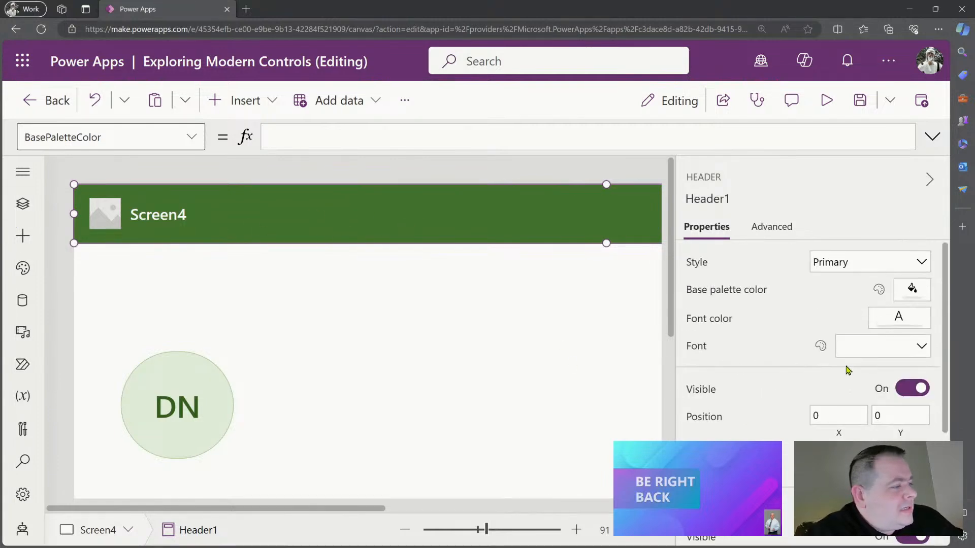
left_click(929, 262)
left_click(891, 287)
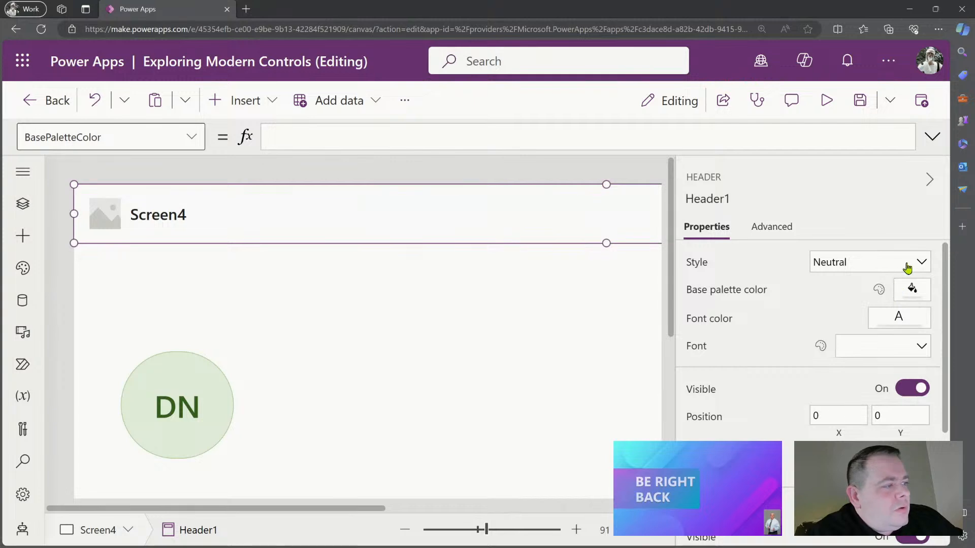
left_click(907, 264)
left_click(880, 325)
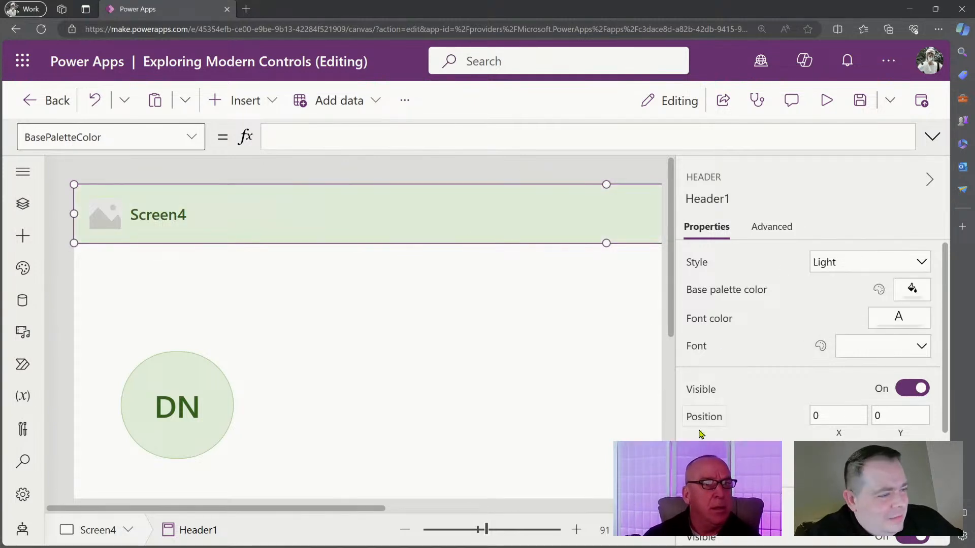
Step: Look through the app's theme gallery and close it again
left_click_drag(493, 538, 453, 530)
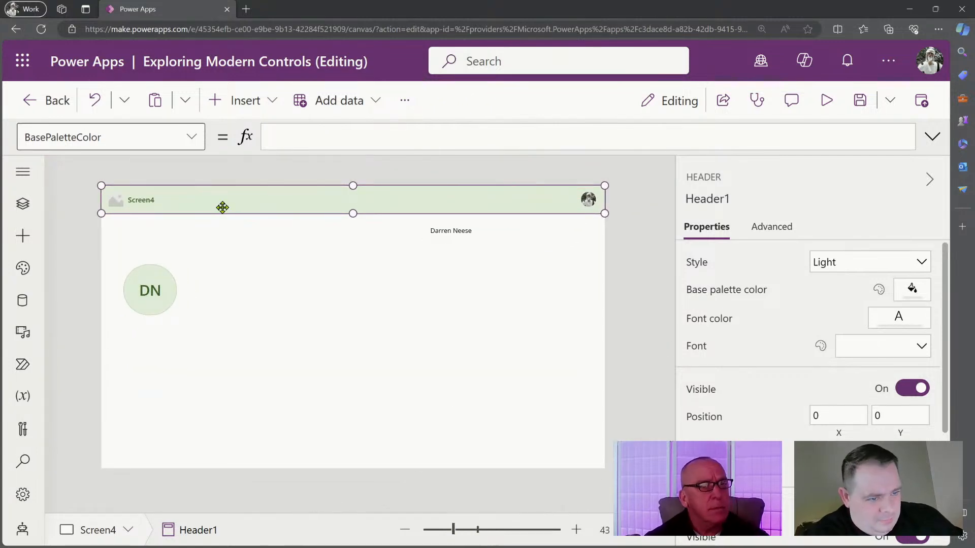
left_click(23, 267)
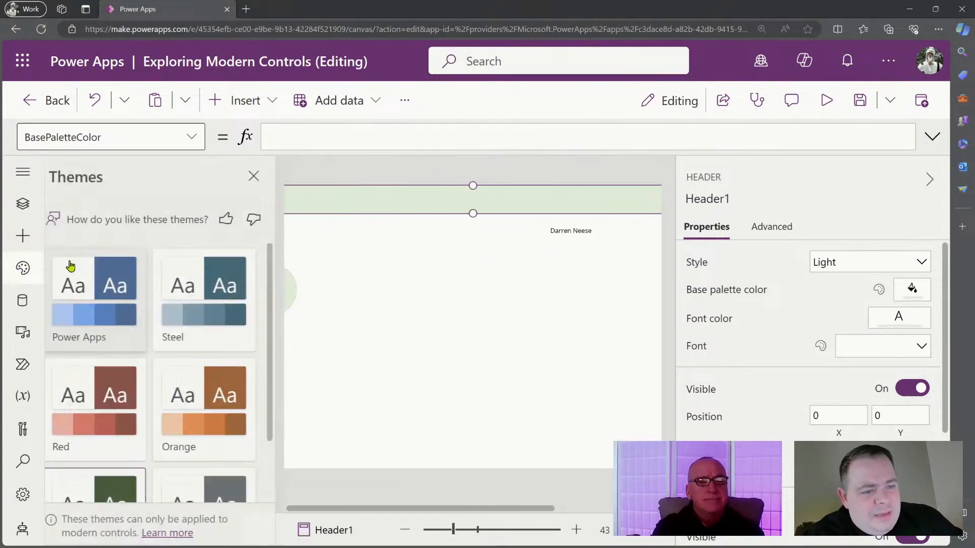
scroll(201, 447, "down", 2)
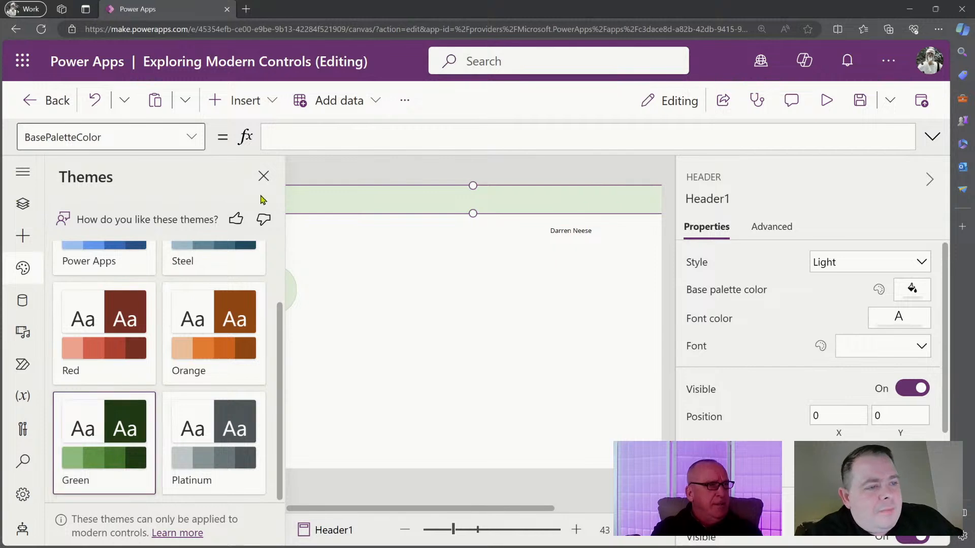
left_click(264, 178)
Step: Compare two other header styles by switching it to Primary and then to Neutral
left_click(847, 260)
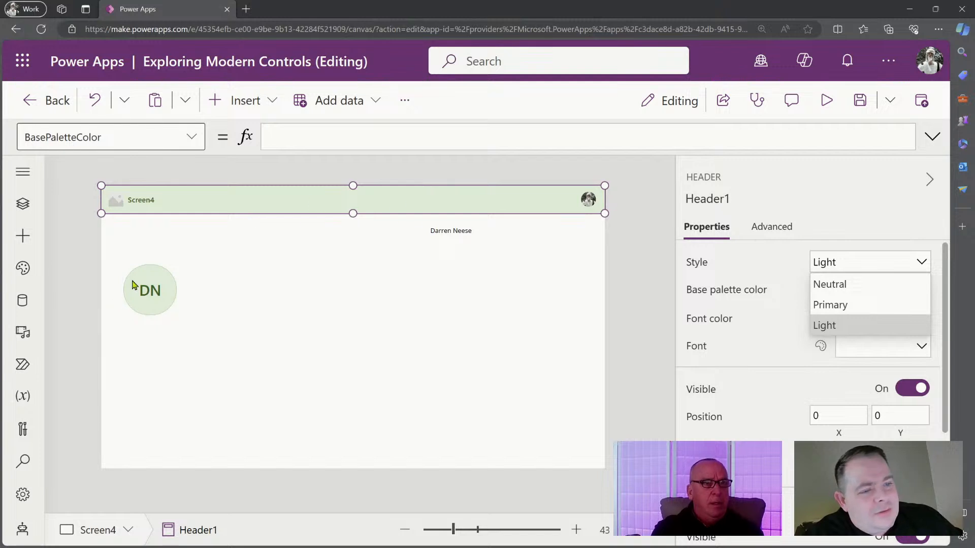
left_click(866, 306)
left_click(873, 265)
left_click(874, 285)
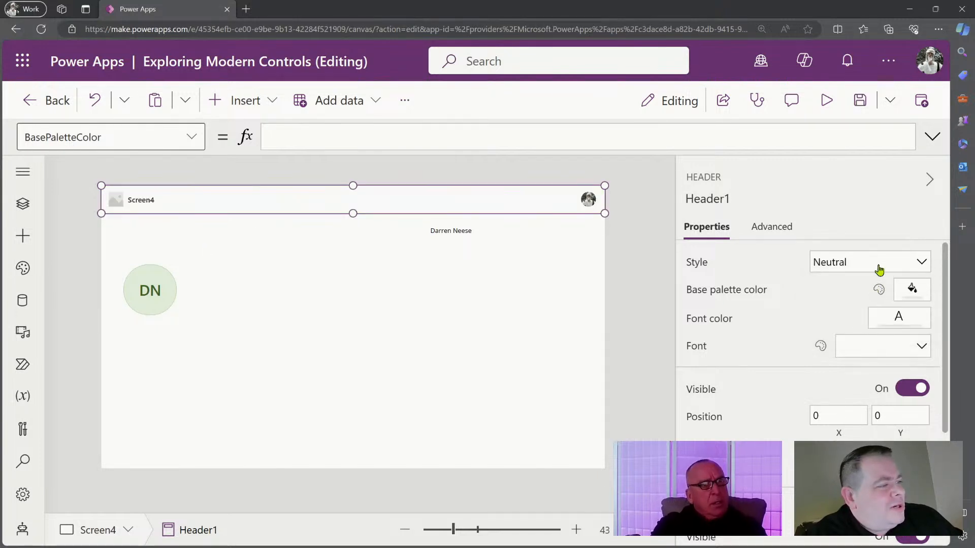
Step: Reselect the header on the app screen and set its style to Primary
left_click(557, 343)
left_click(296, 201)
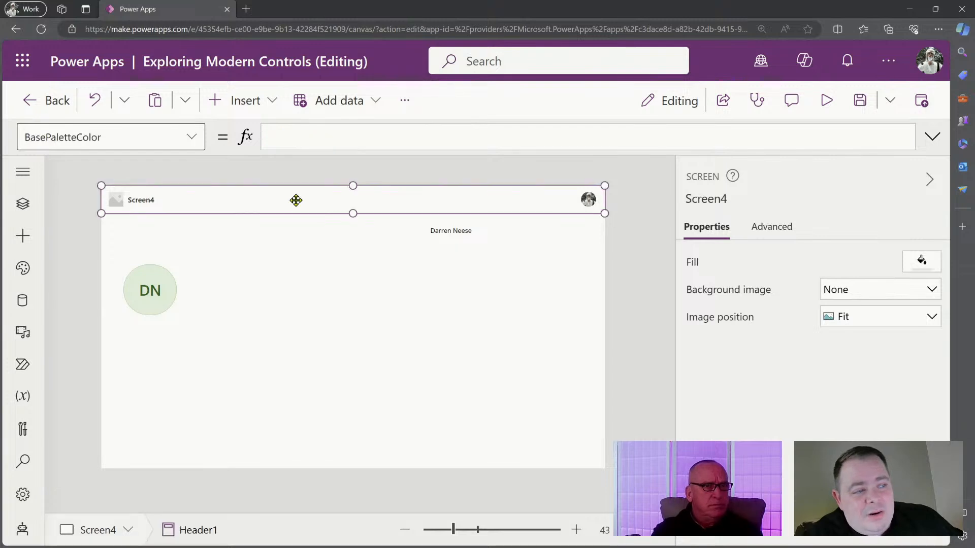
left_click(917, 263)
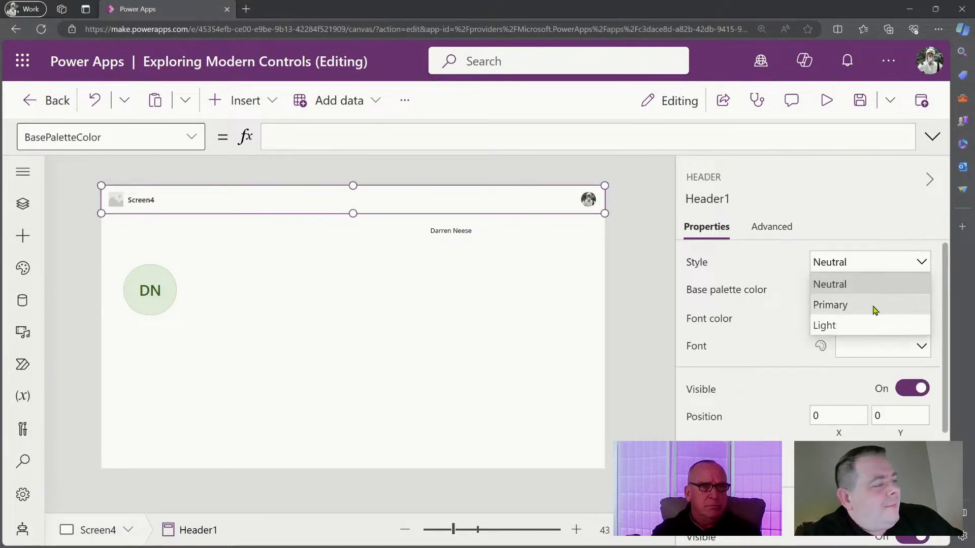
left_click(875, 307)
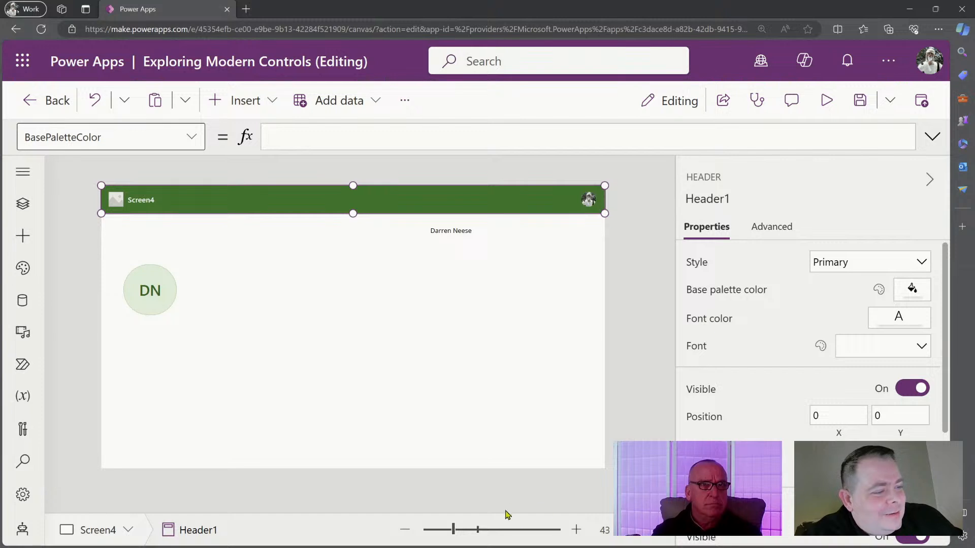
Step: Examine the header up close, from the profile picture at one end to the logo and title at the other
left_click_drag(529, 529, 556, 528)
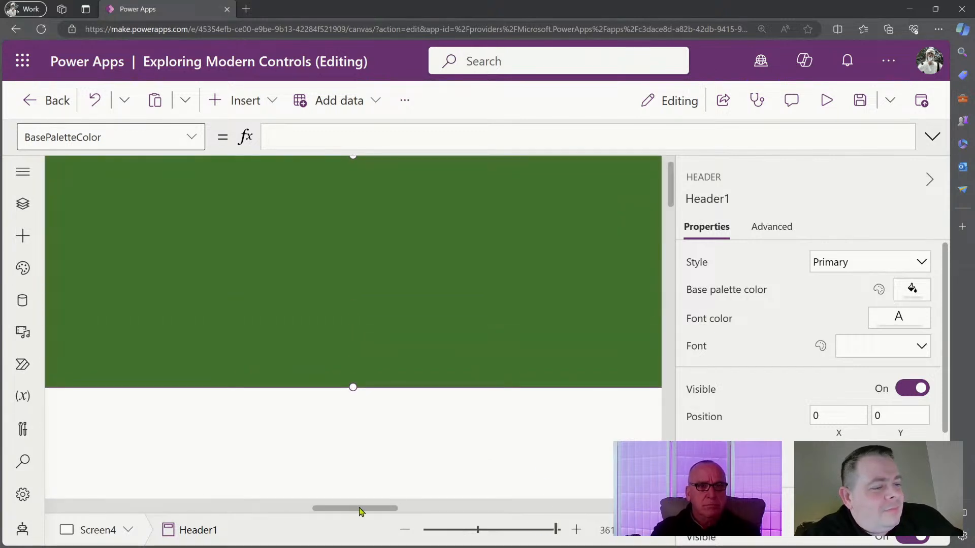
left_click_drag(362, 509, 627, 509)
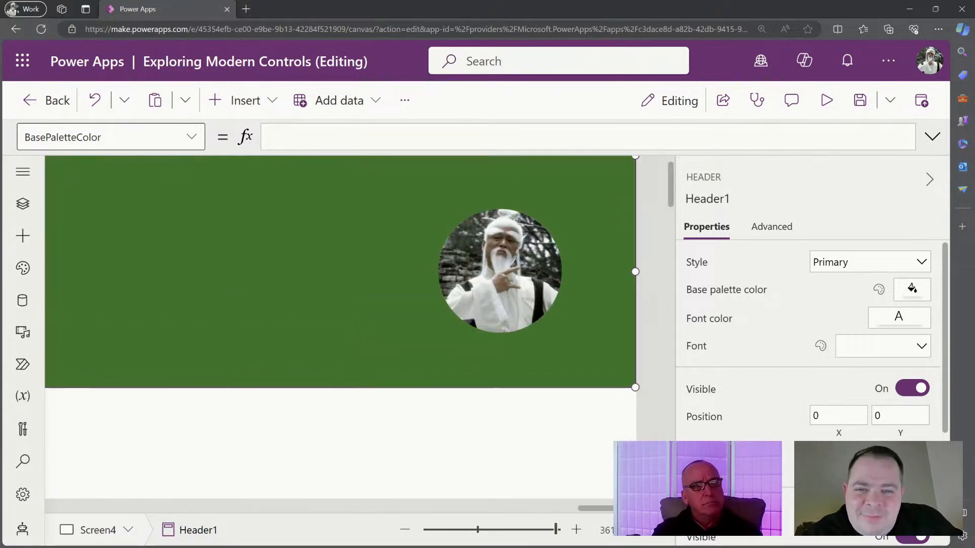
left_click_drag(556, 529, 526, 530)
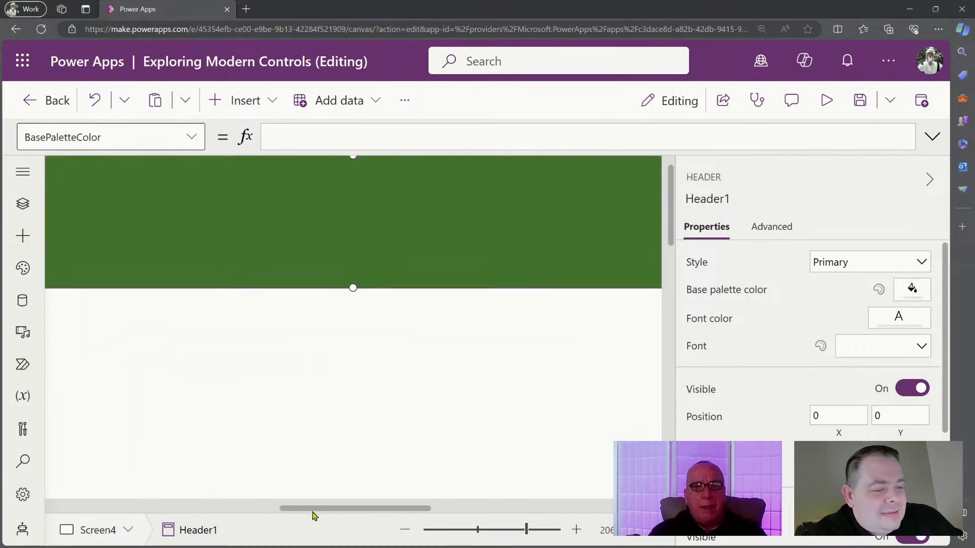
left_click_drag(314, 509, 546, 509)
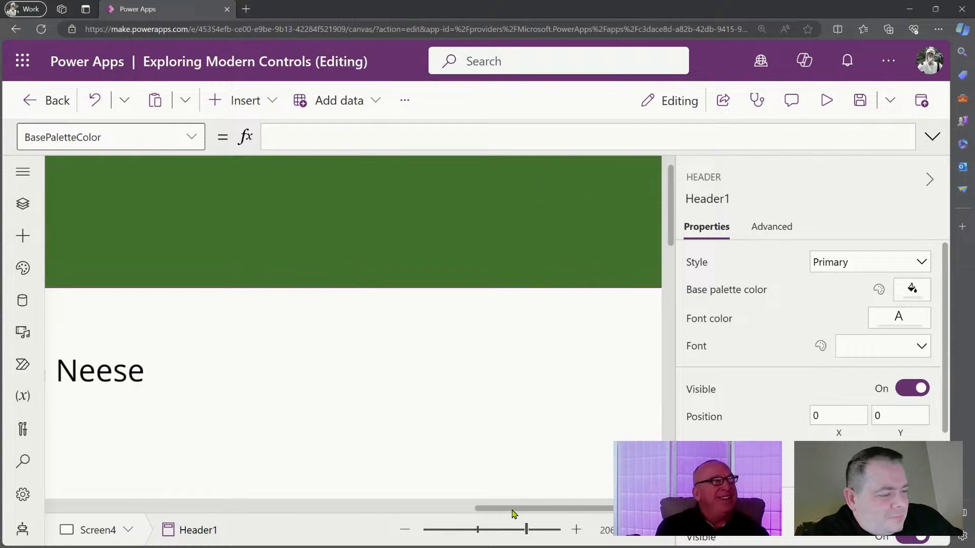
left_click_drag(527, 530, 613, 508)
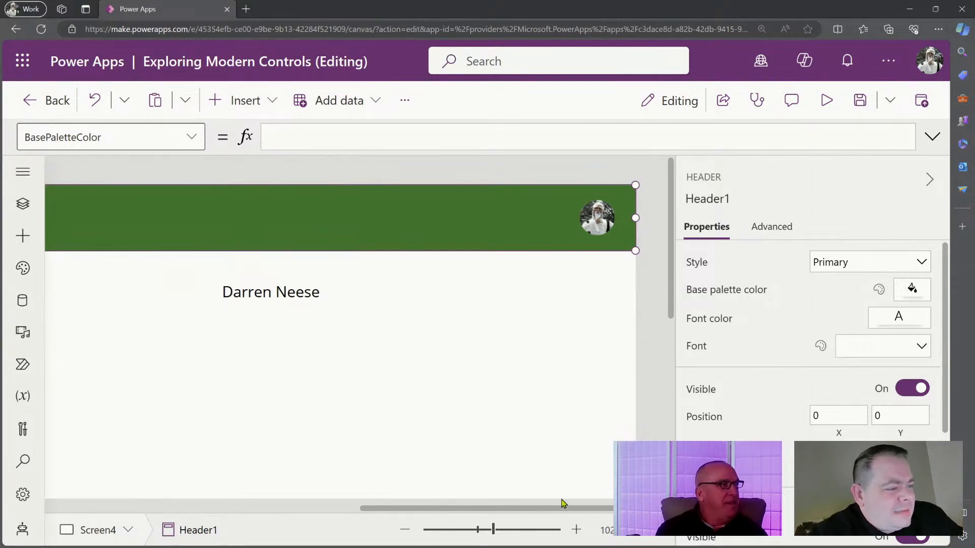
left_click_drag(568, 508, 192, 488)
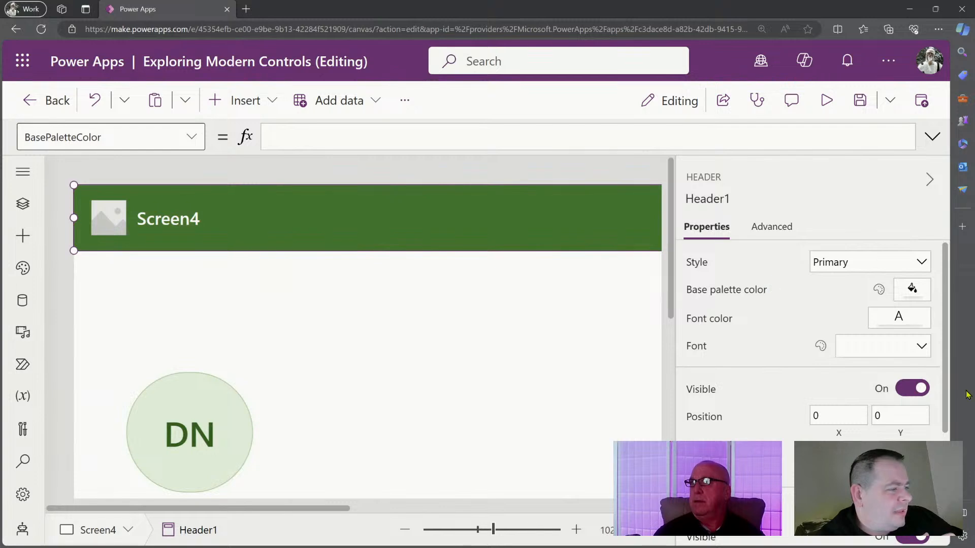
Step: Turn the visibility of the header's logo and then its title off and back on
scroll(874, 401, "down", 3)
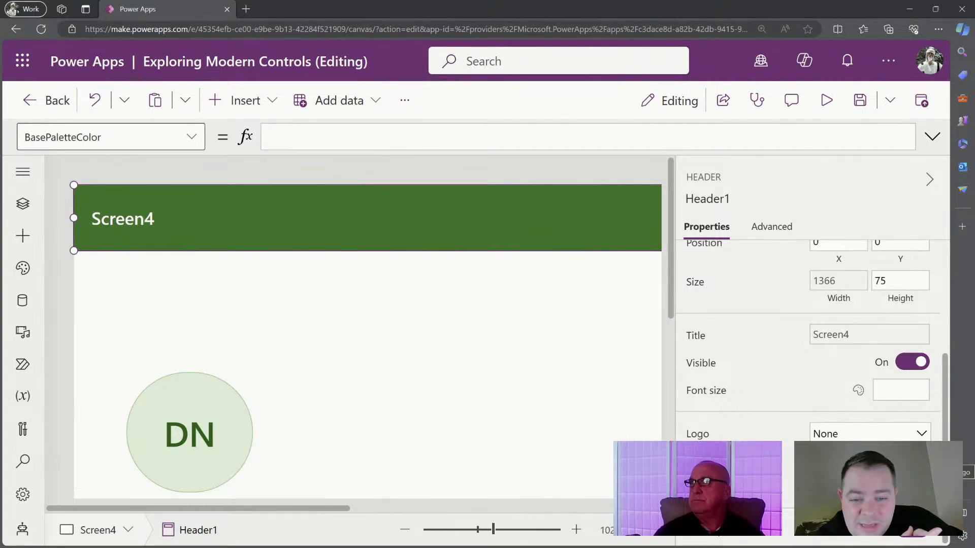
left_click(912, 461)
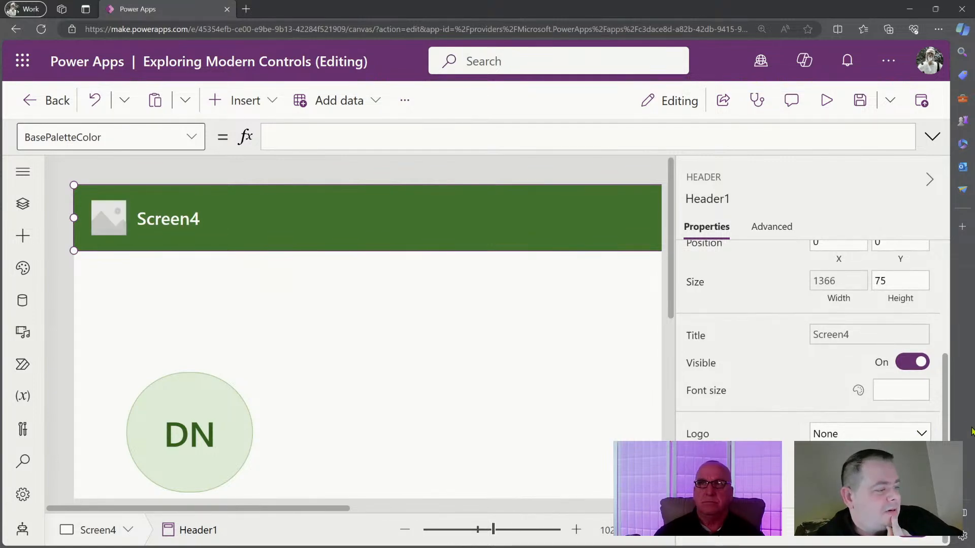
left_click(471, 523)
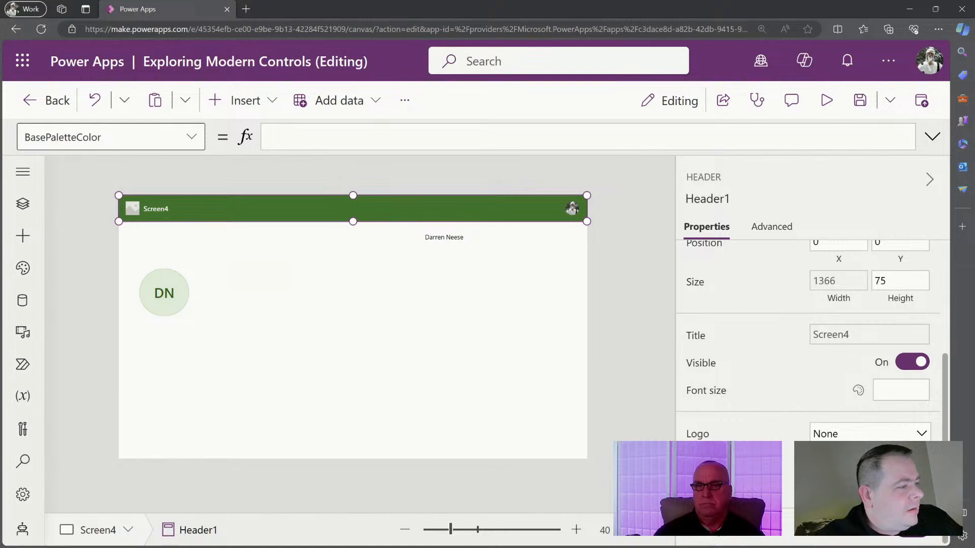
left_click(908, 366)
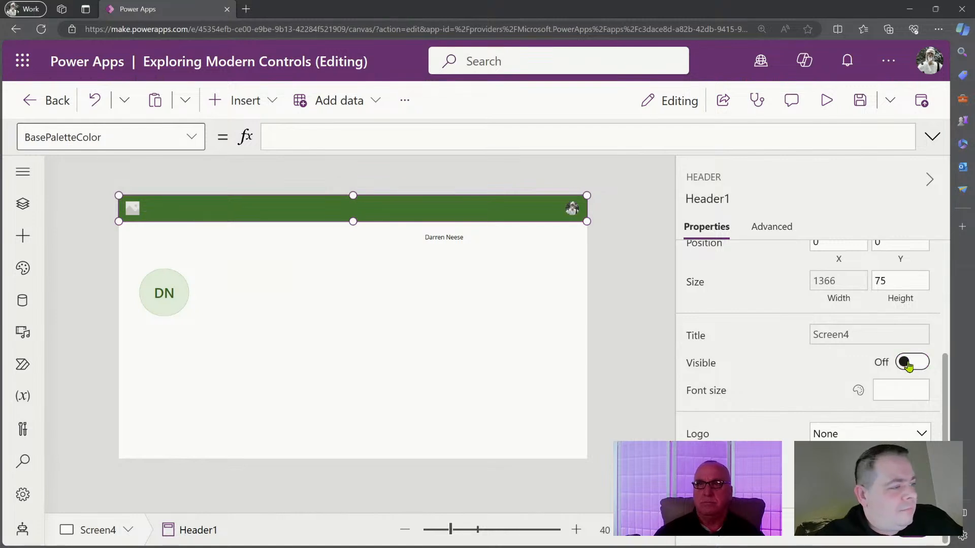
left_click(910, 364)
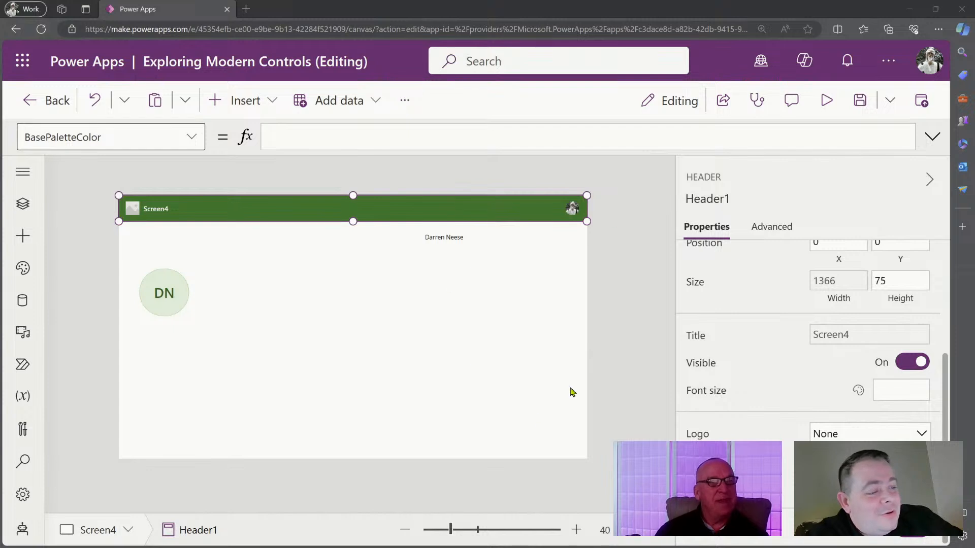
Step: Show the header's advanced properties and open the OnSelectLogo formula
left_click_drag(451, 530, 453, 533)
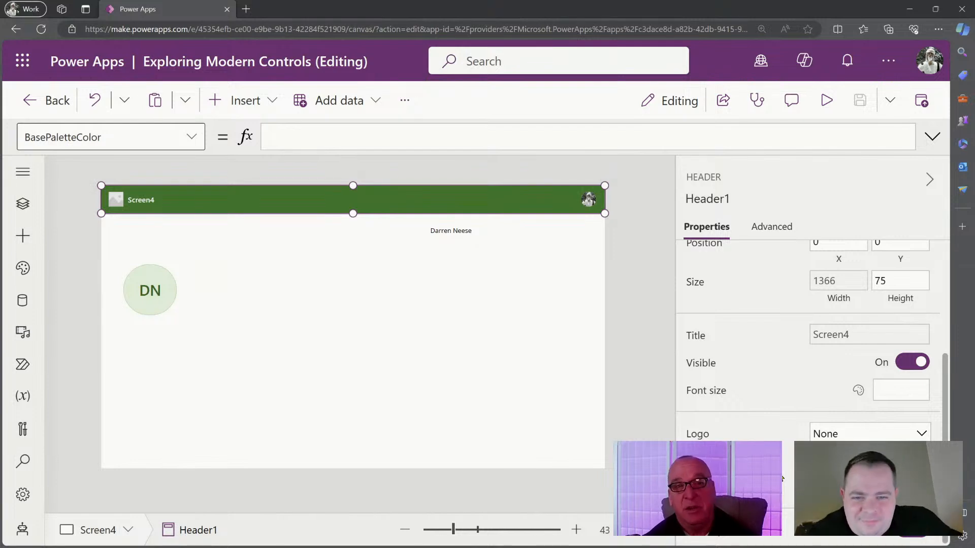
scroll(875, 374, "up", 3)
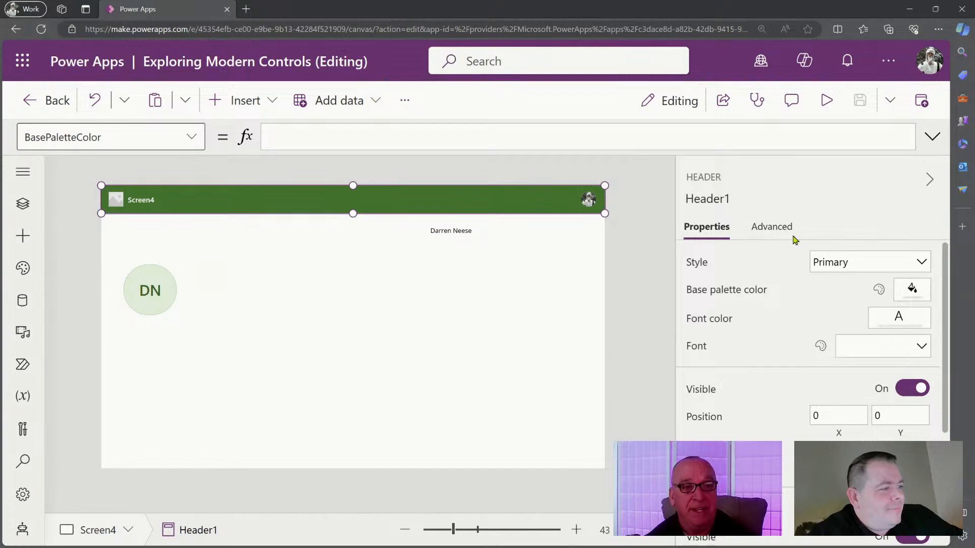
left_click(771, 227)
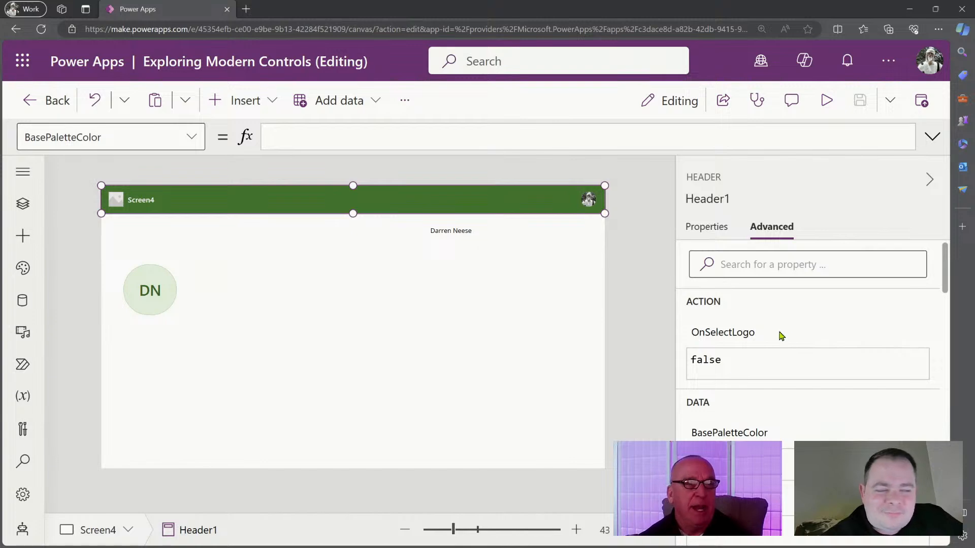
left_click(741, 338)
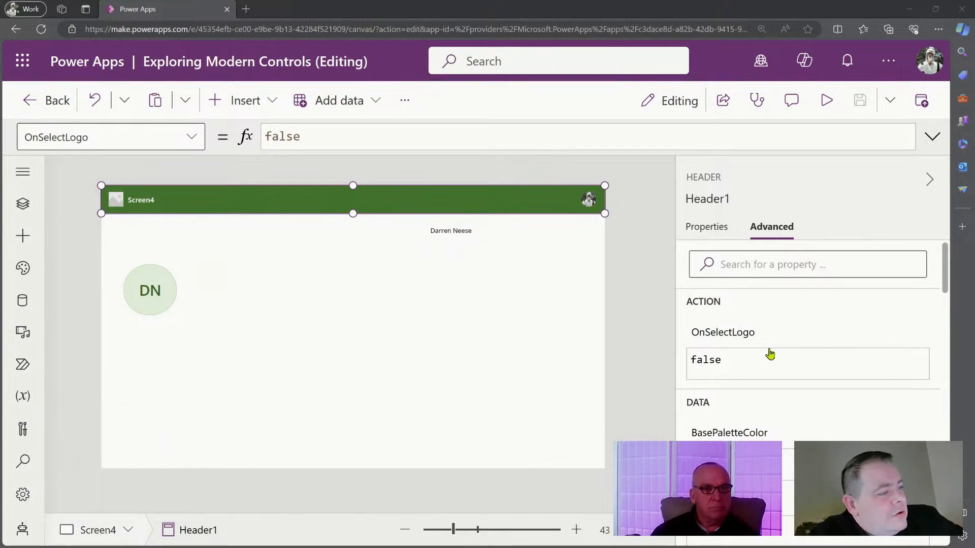
left_click(740, 339)
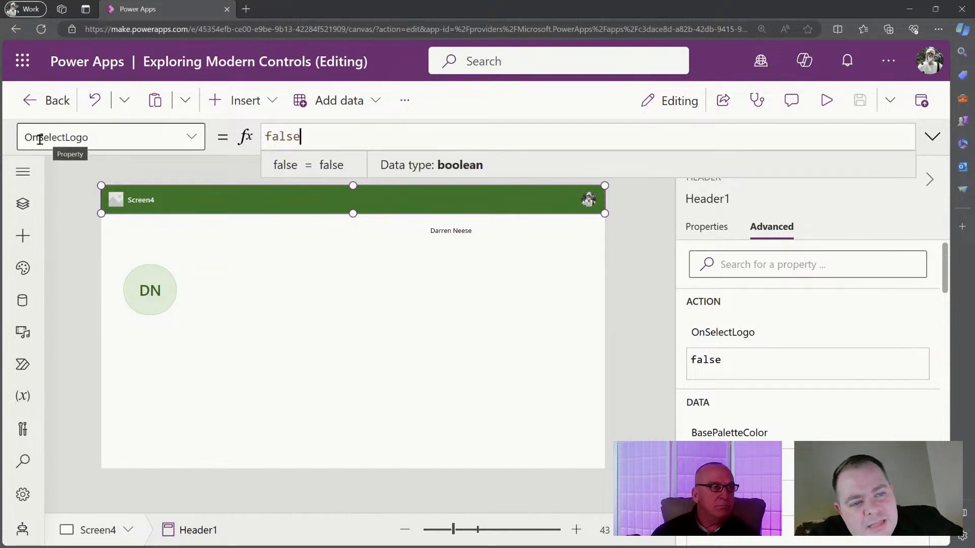
Step: Open the formula of the header's Logo property and look through the header's other available properties
left_click(192, 141)
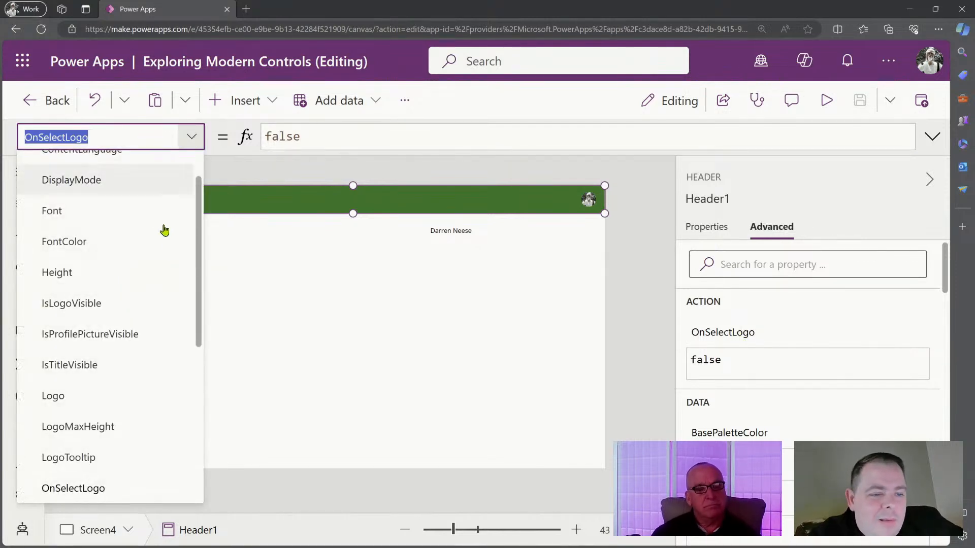
scroll(172, 321, "down", 4)
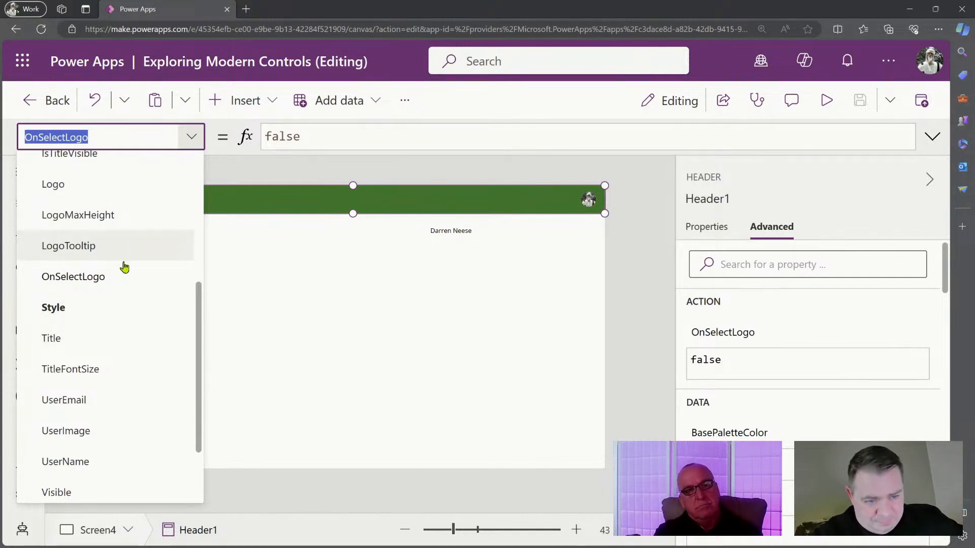
left_click(127, 193)
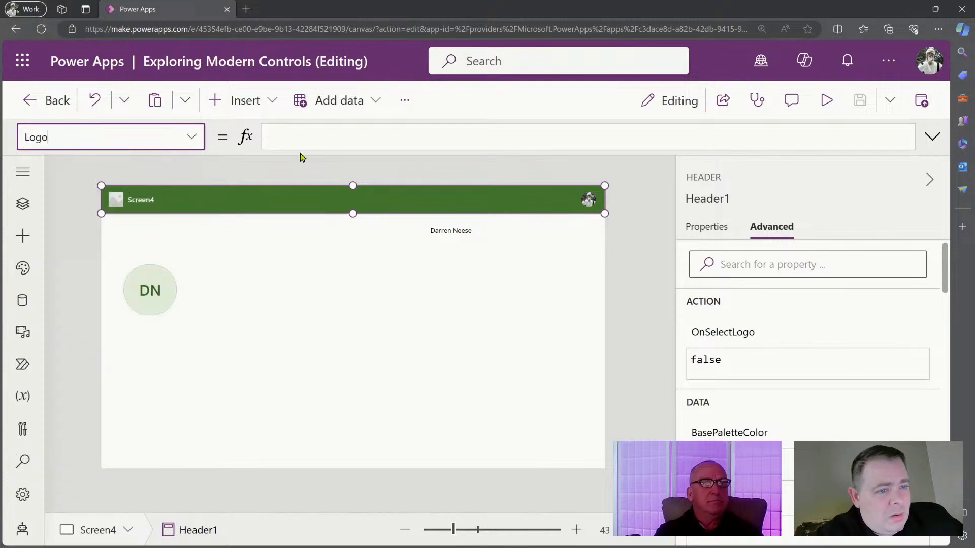
left_click(344, 141)
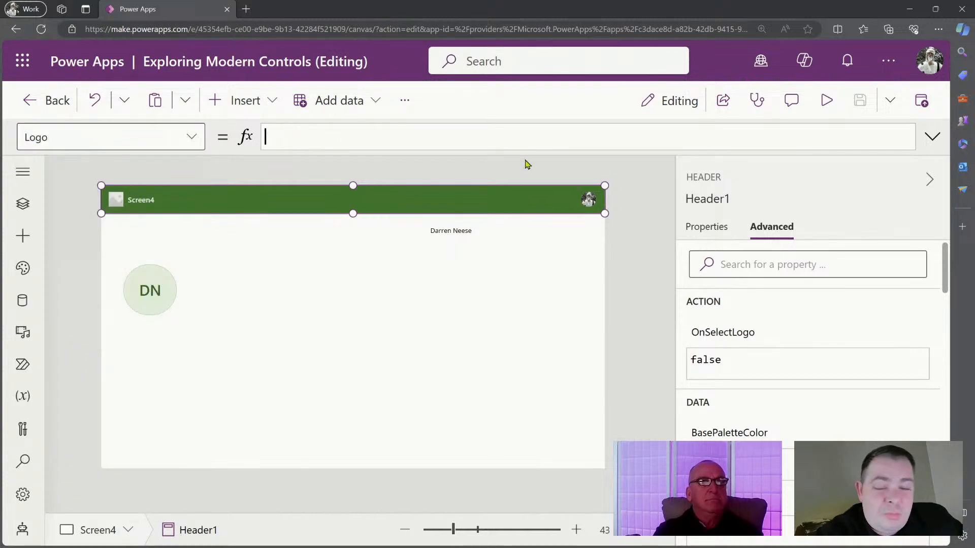
left_click(182, 141)
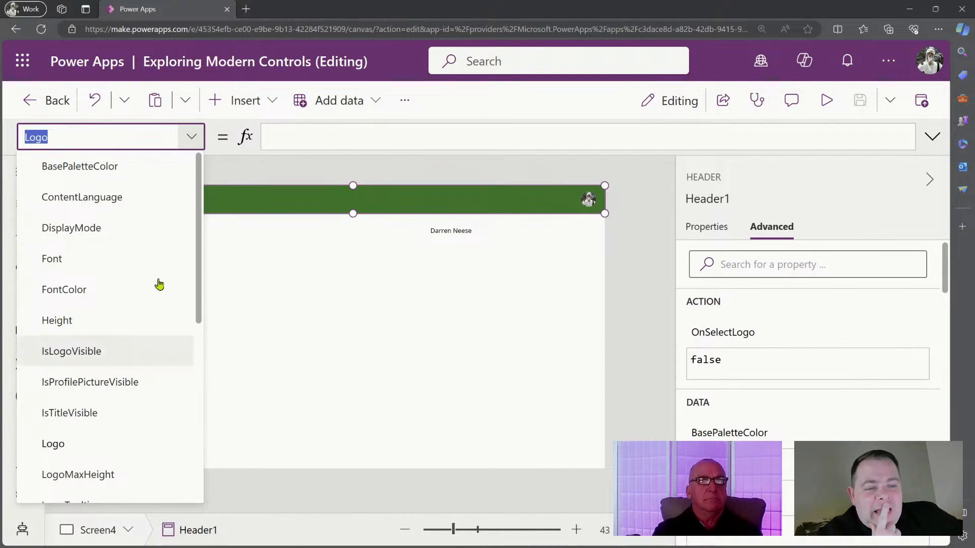
scroll(148, 307, "down", 3)
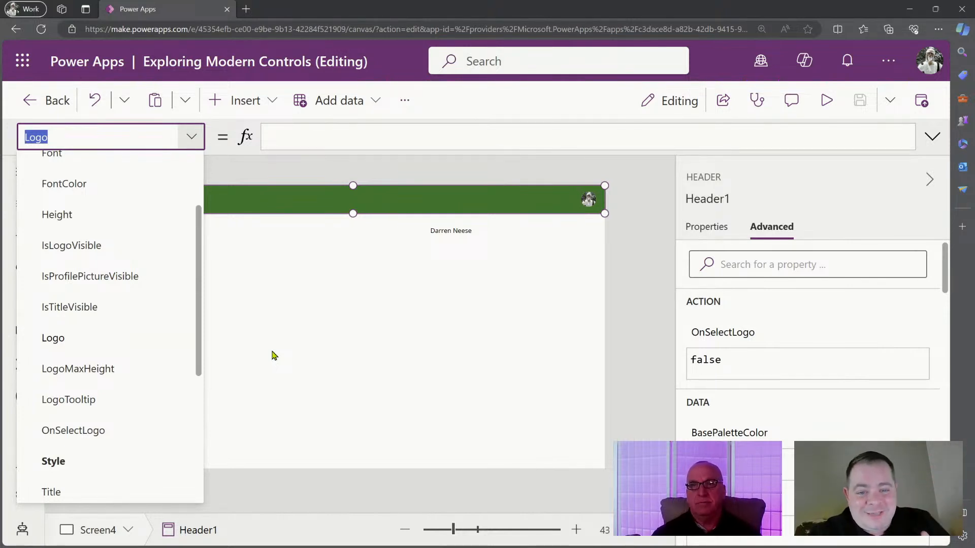
left_click(303, 136)
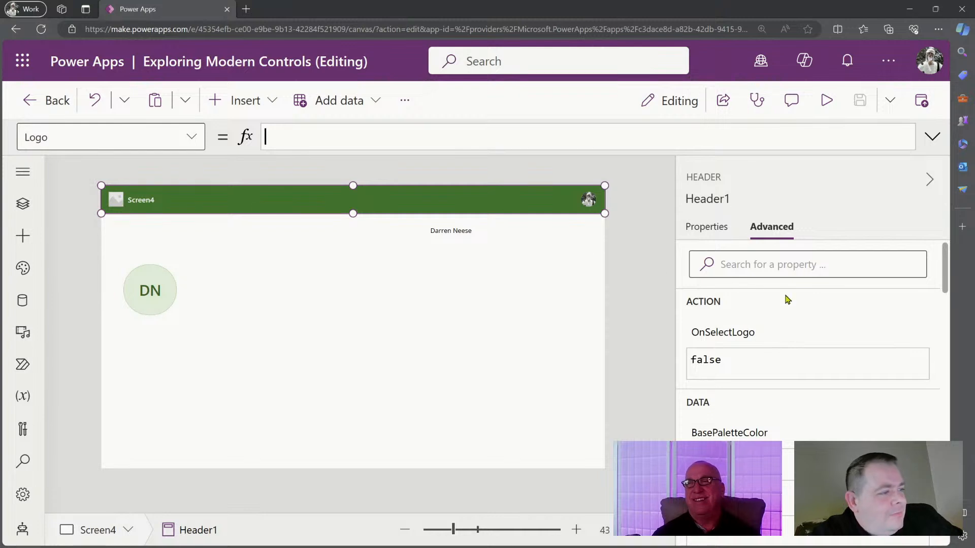
Step: Set the header's OnSelectLogo formula to Notify("Hey! That Tickles!")
left_click(748, 338)
left_click_drag(359, 139, 153, 106)
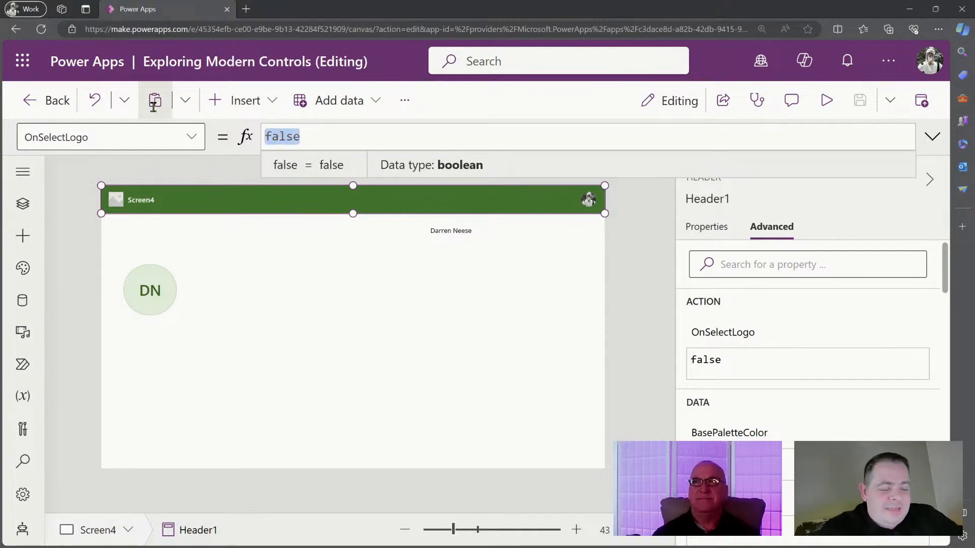
type("Not")
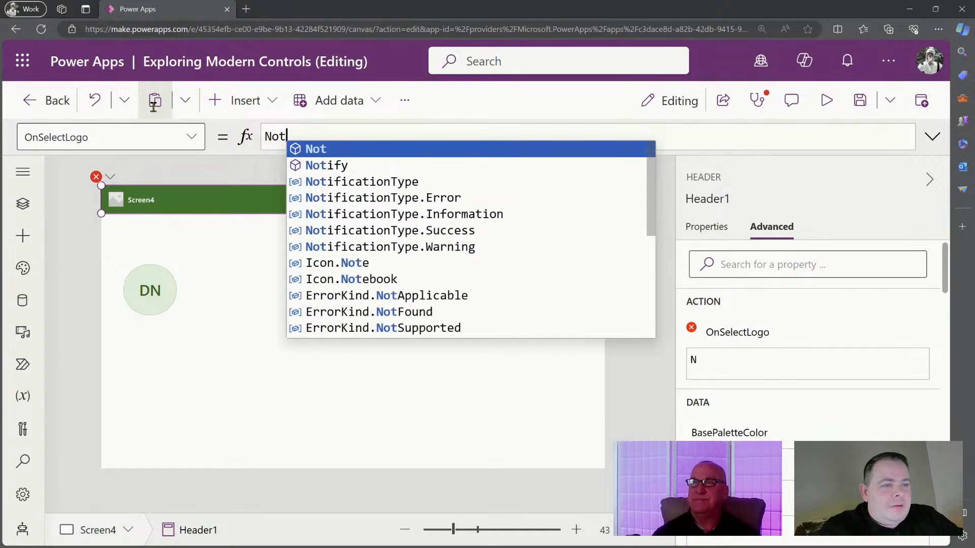
key("Down")
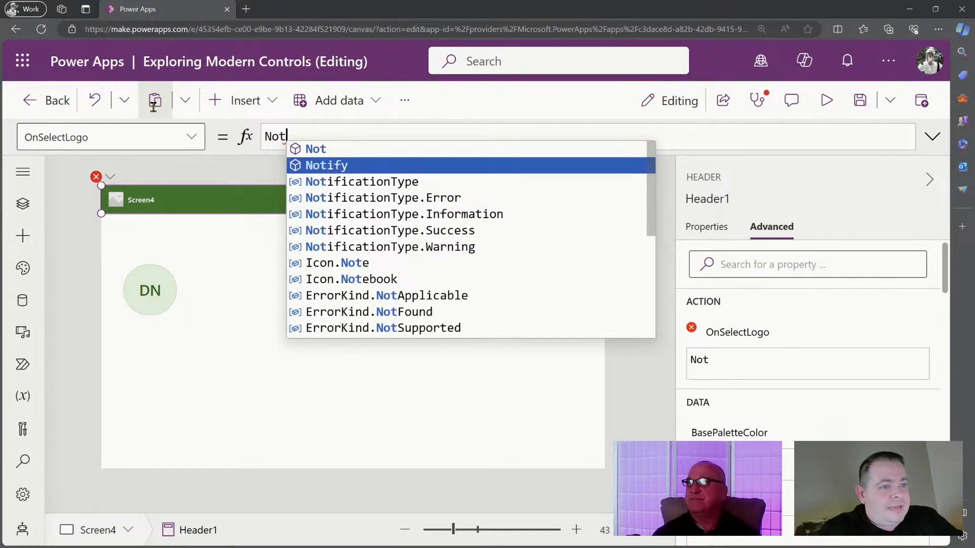
key("Tab")
type("(")
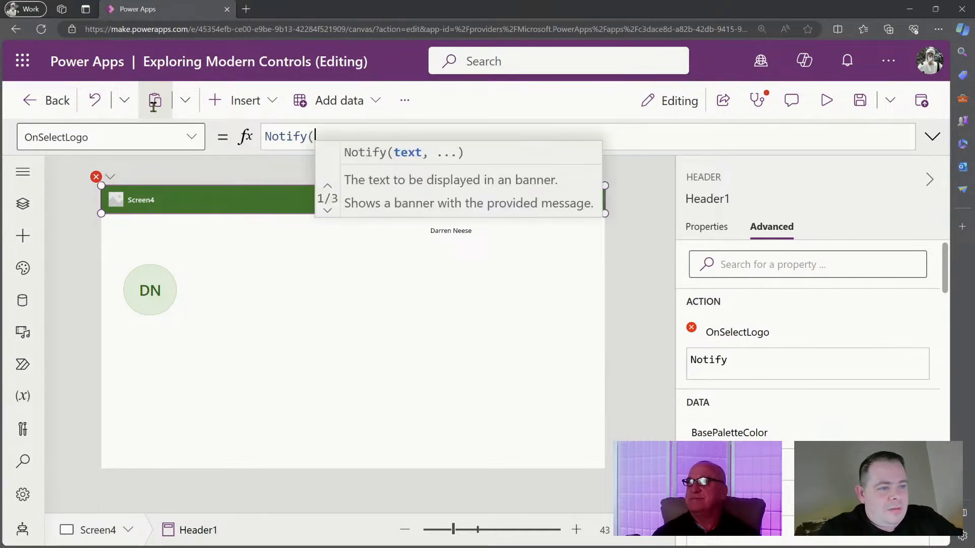
type("\"\"")
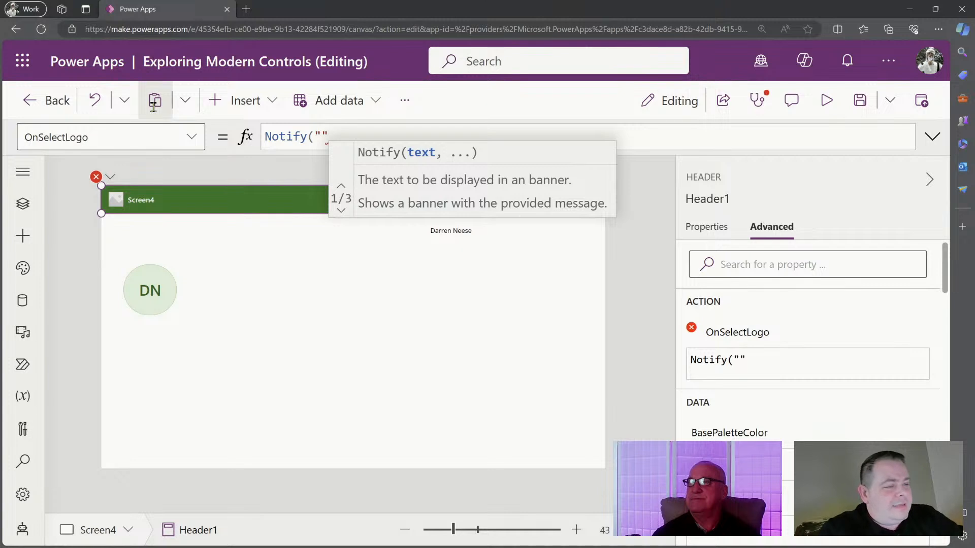
type(")")
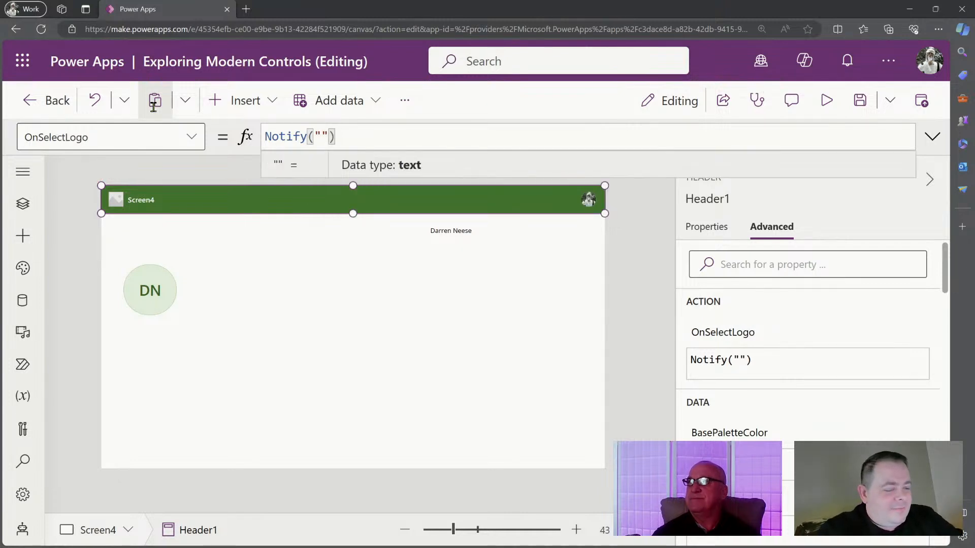
type("Hey! ")
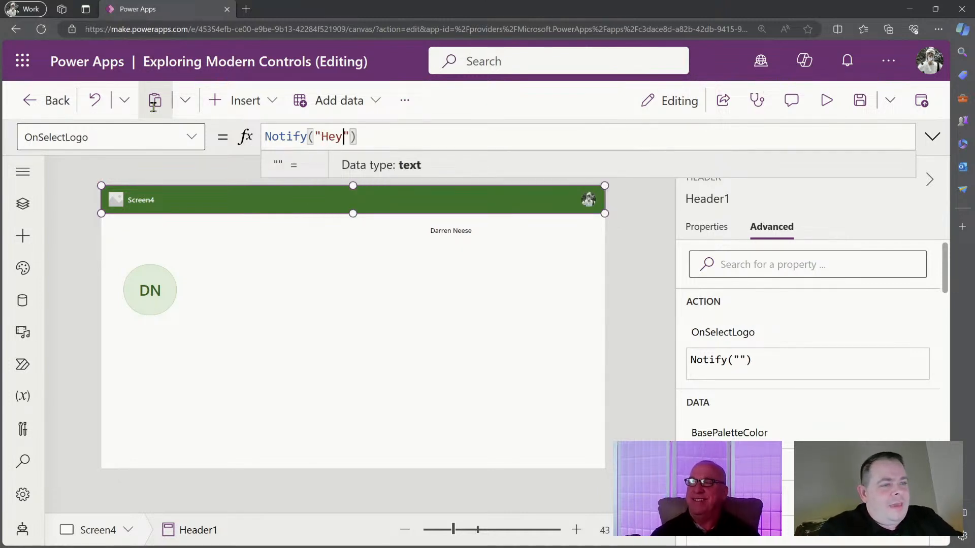
type("That Tick")
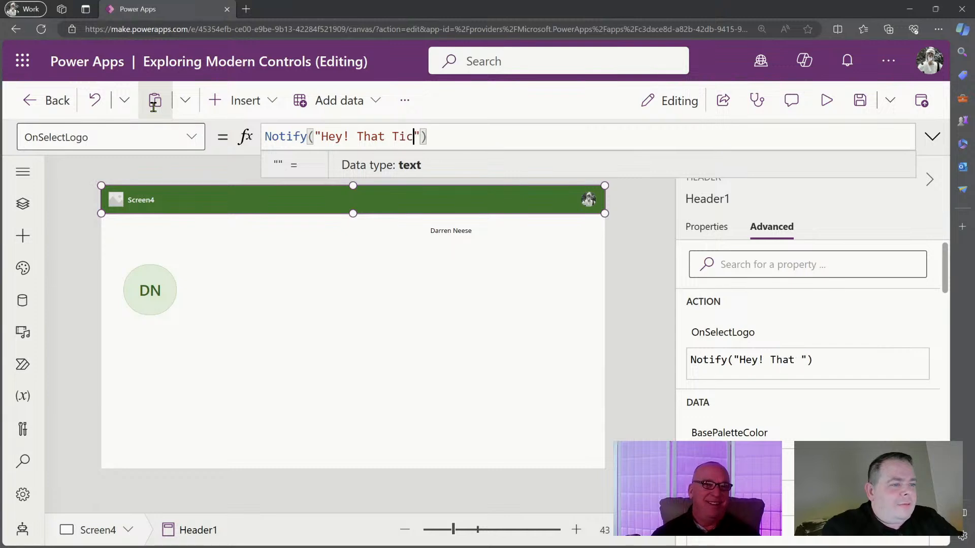
type("les!")
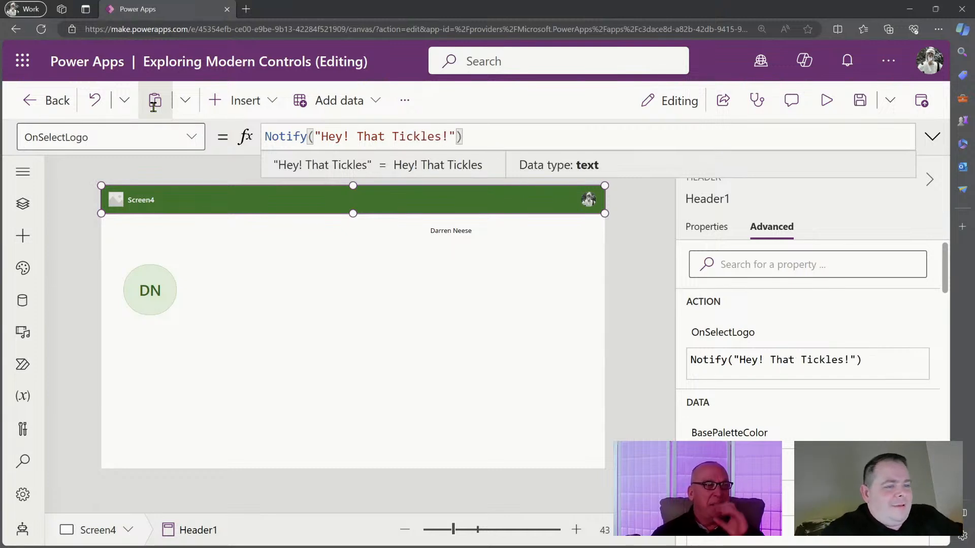
left_click(218, 329)
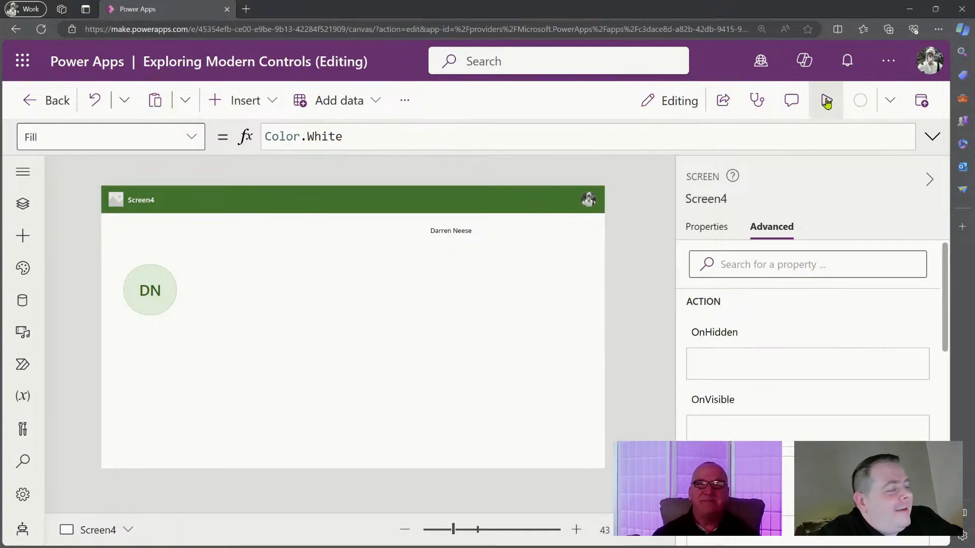
Step: Preview the app, trigger the header logo's notification, dismiss it and return to editing
left_click(827, 100)
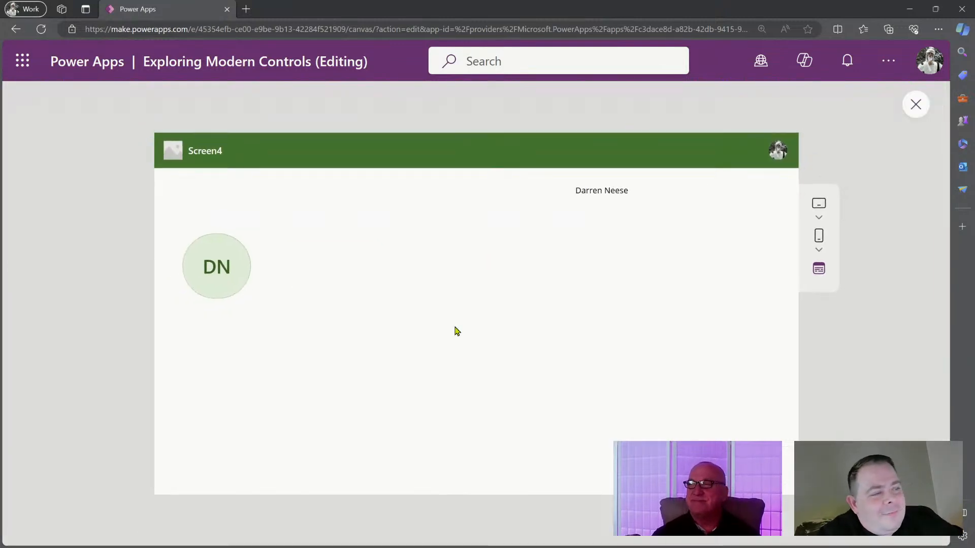
left_click(174, 153)
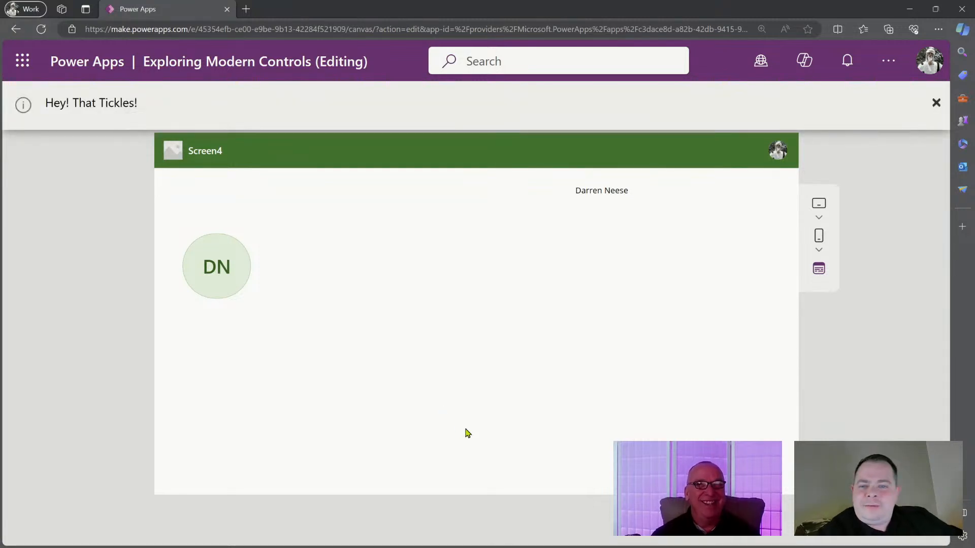
left_click(935, 106)
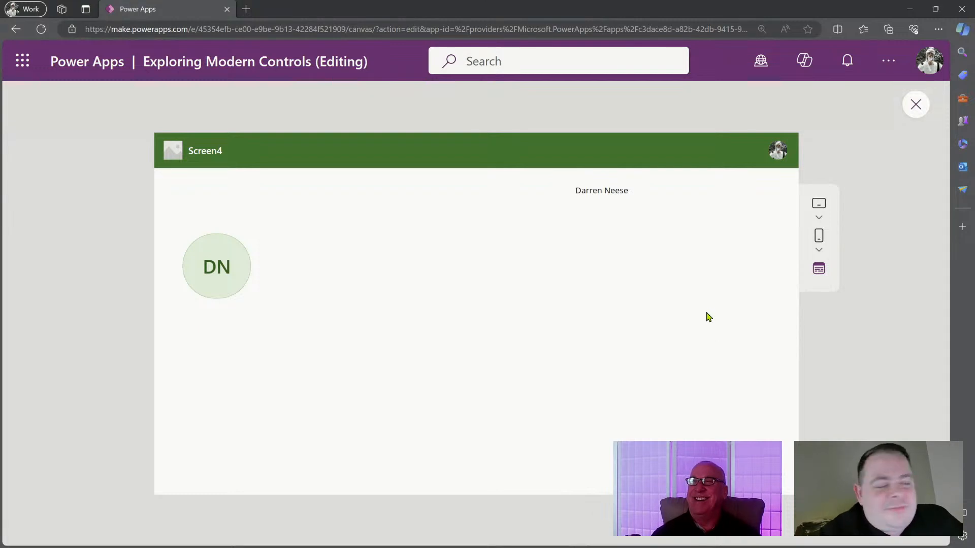
left_click(917, 104)
Step: Reselect the header, go through its advanced properties and highlight the UserName formula
left_click(356, 204)
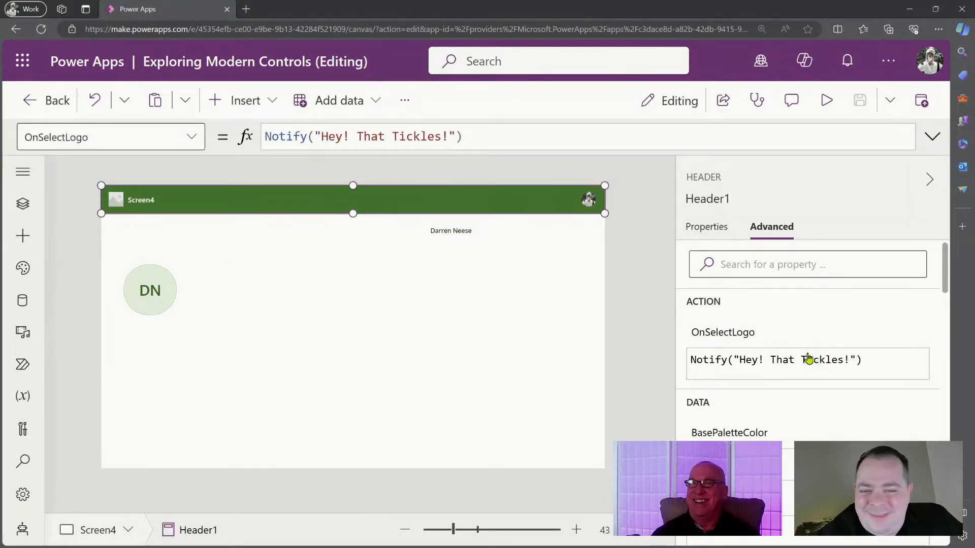
scroll(871, 424, "down", 2)
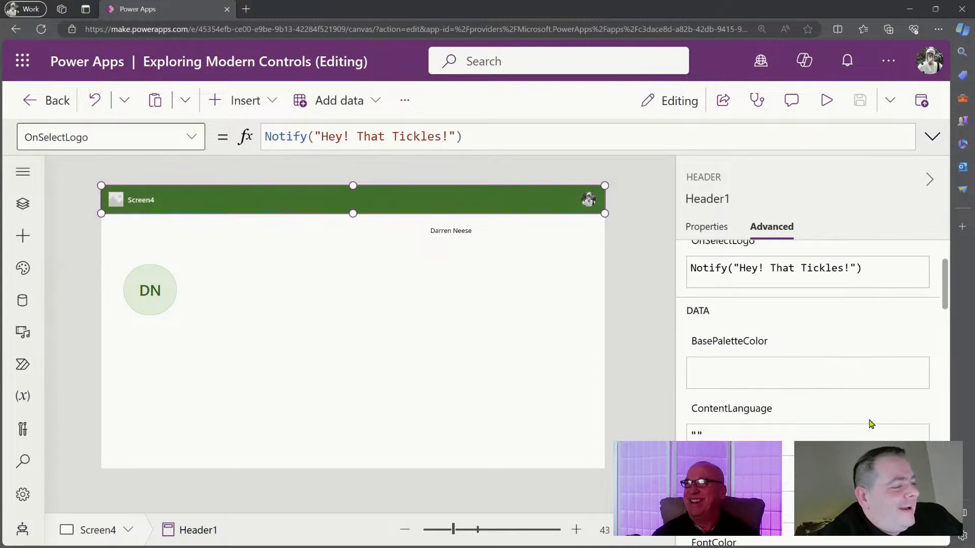
scroll(801, 427, "down", 6)
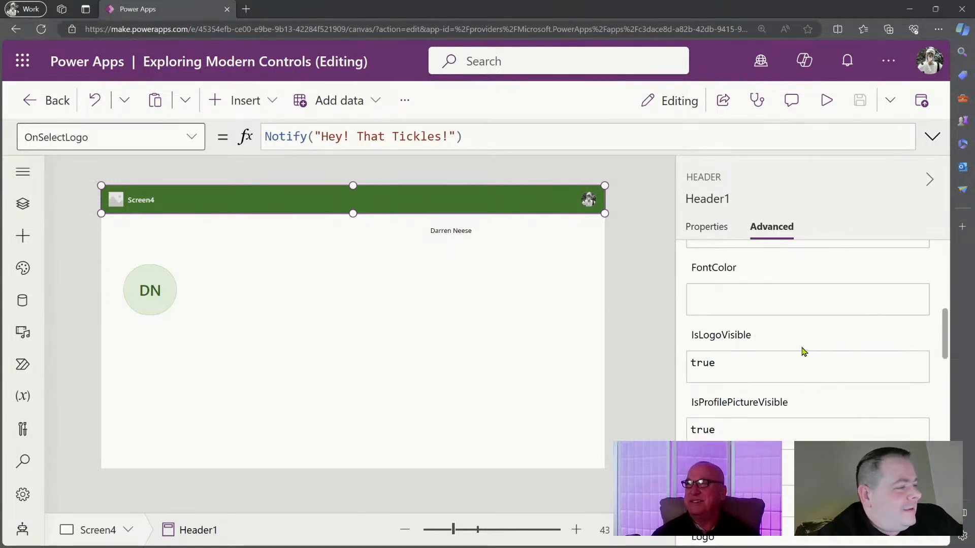
scroll(829, 433, "down", 6)
scroll(834, 435, "down", 12)
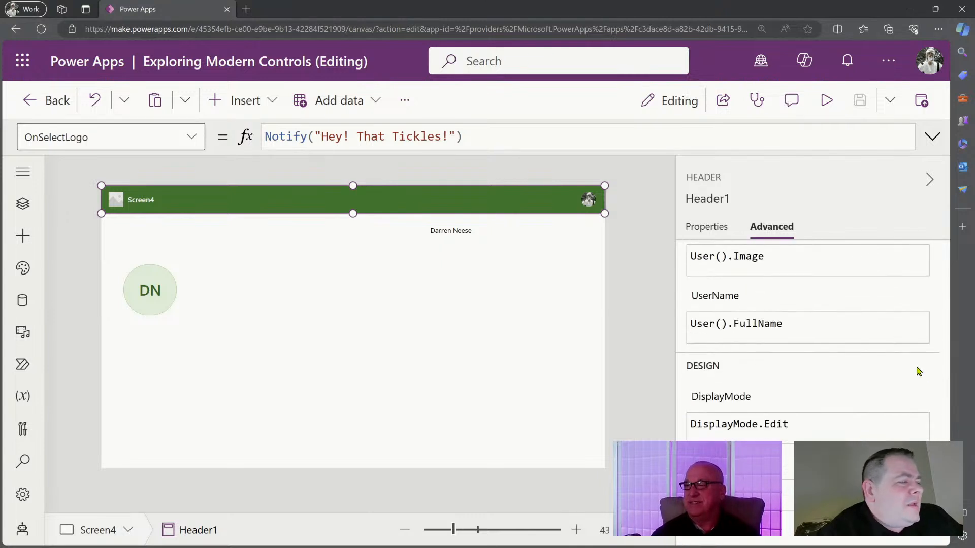
left_click(735, 300)
left_click_drag(409, 145, 242, 133)
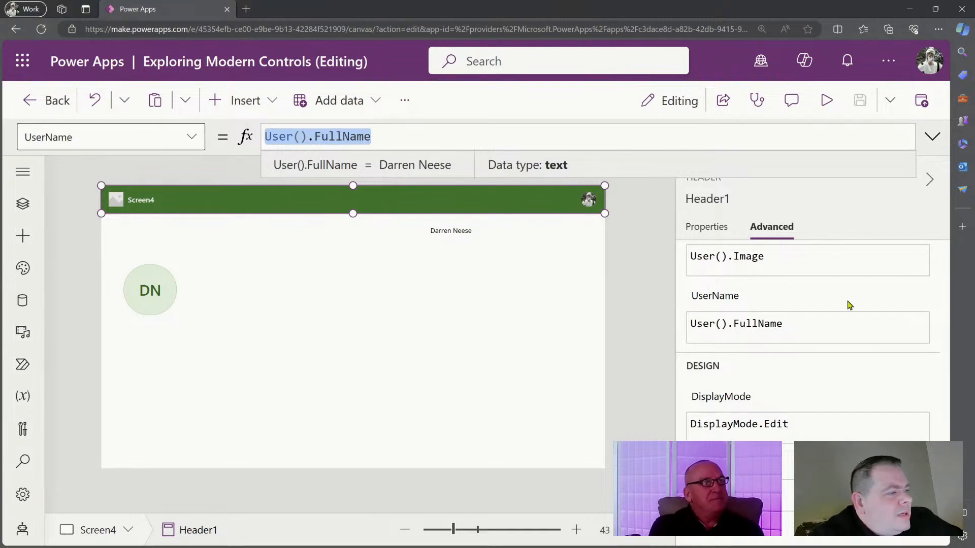
Step: Review the header's UserEmail, UserImage and UserName properties, and preview the app to check the profile picture's tooltip
scroll(853, 325, "up", 3)
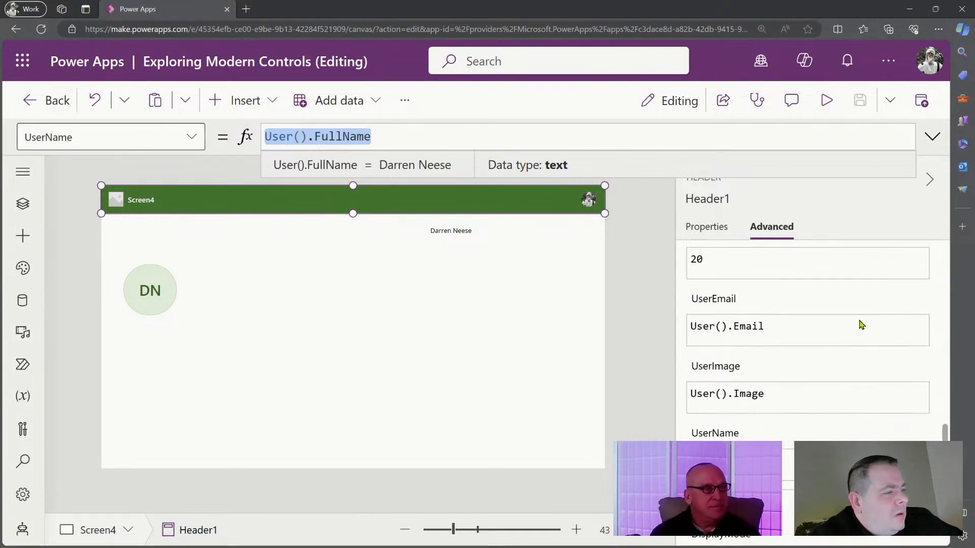
scroll(861, 325, "up", 2)
scroll(859, 322, "down", 2)
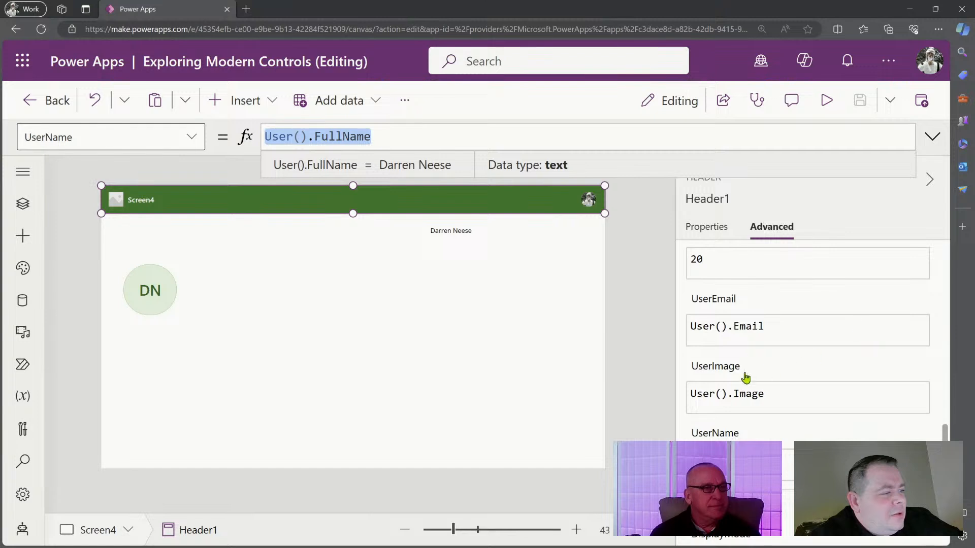
left_click(737, 437)
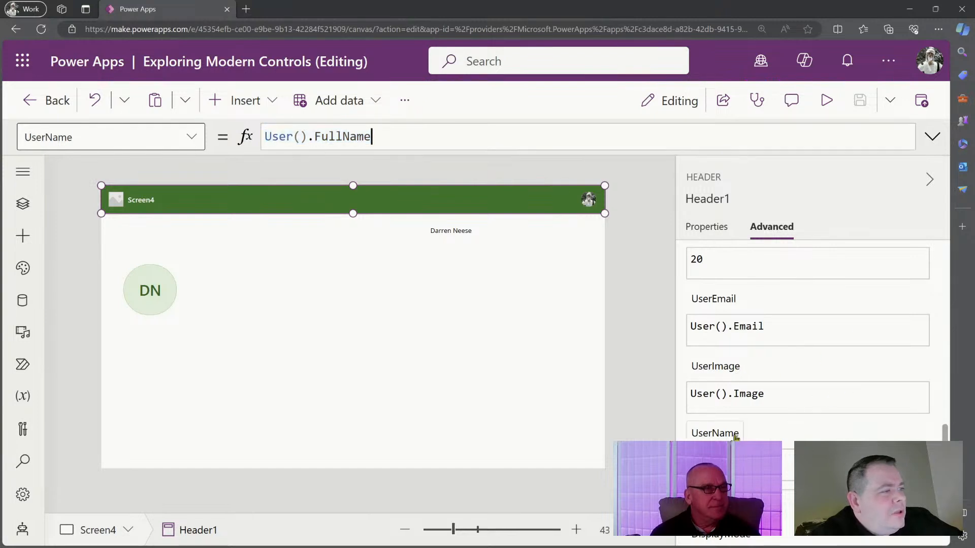
left_click(827, 100)
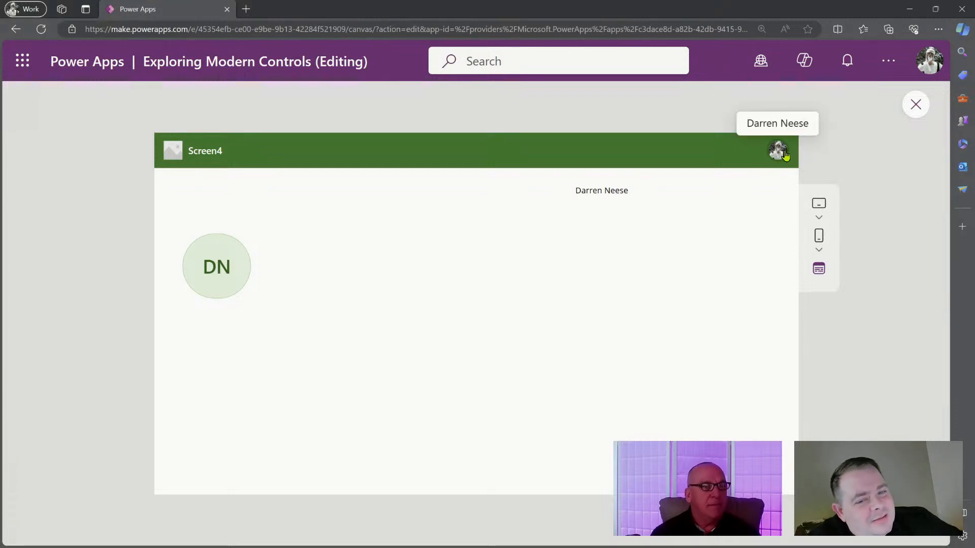
left_click(917, 104)
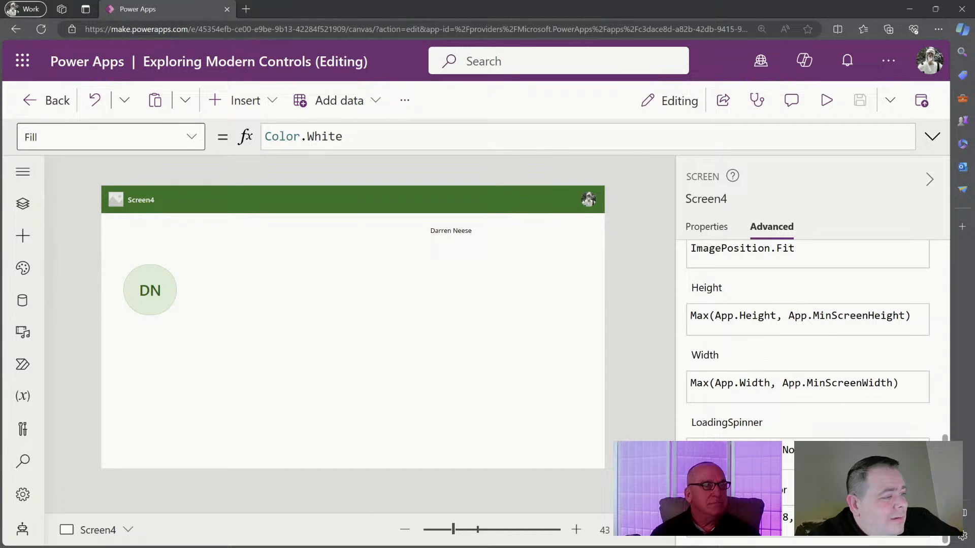
Step: Reselect the header and review its design, UserName, Title and TitleFontSize properties
left_click(539, 205)
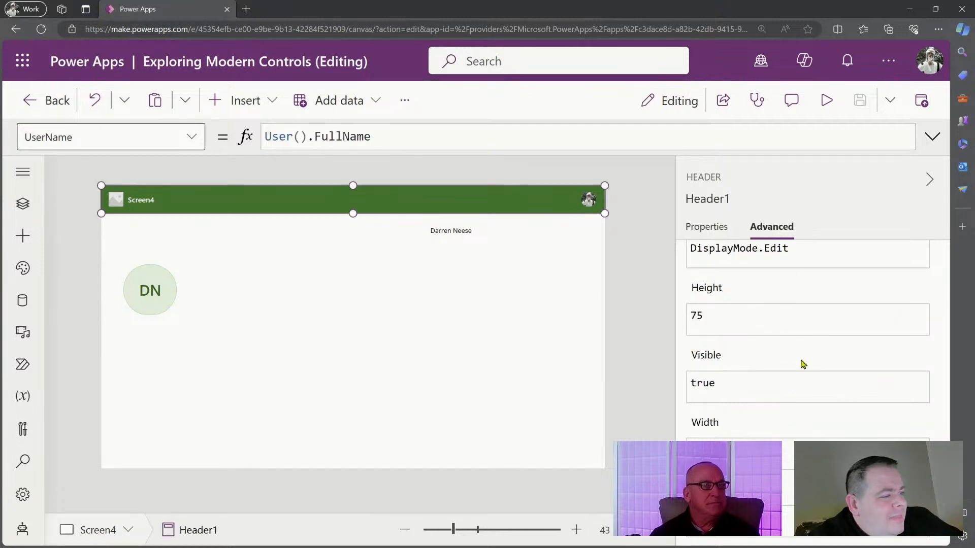
scroll(801, 363, "down", 2)
scroll(814, 365, "up", 1)
scroll(814, 364, "up", 5)
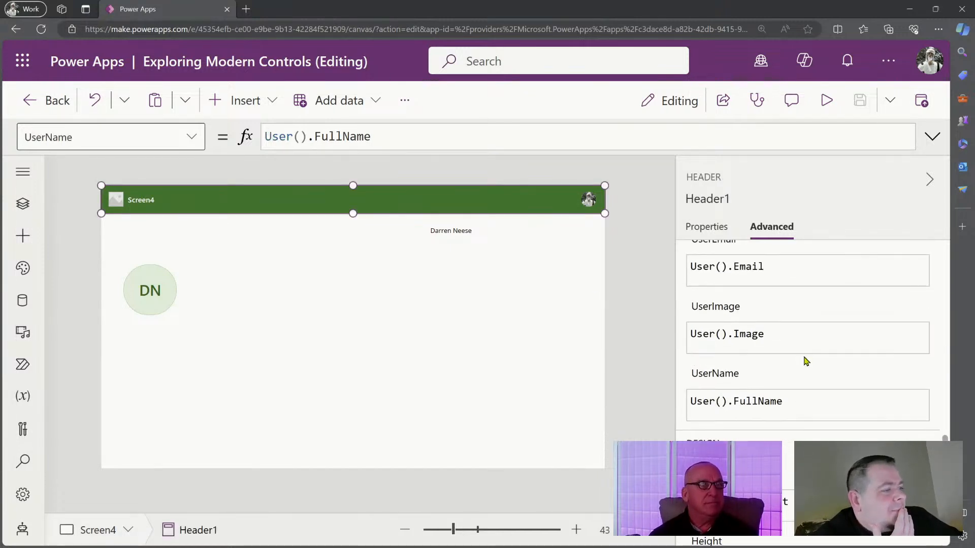
left_click(716, 377)
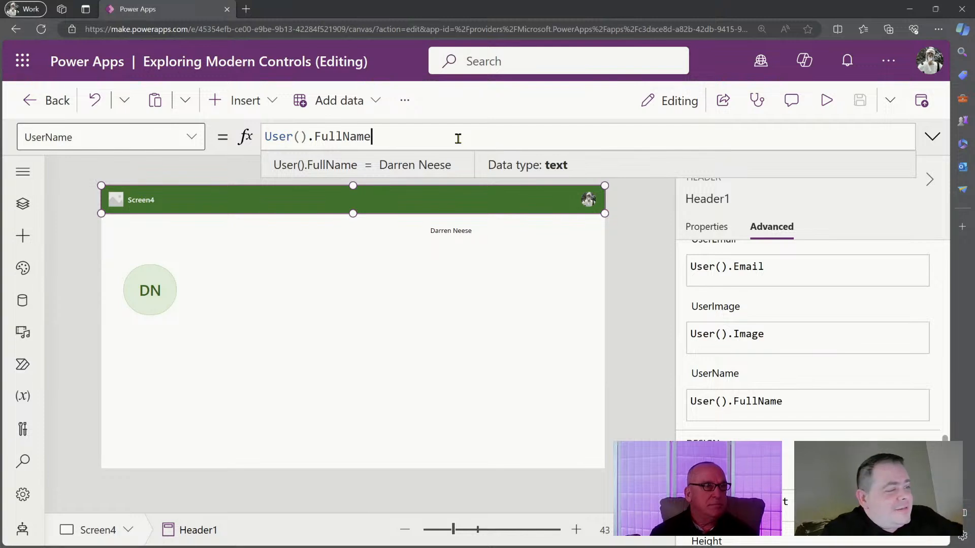
scroll(877, 324, "up", 4)
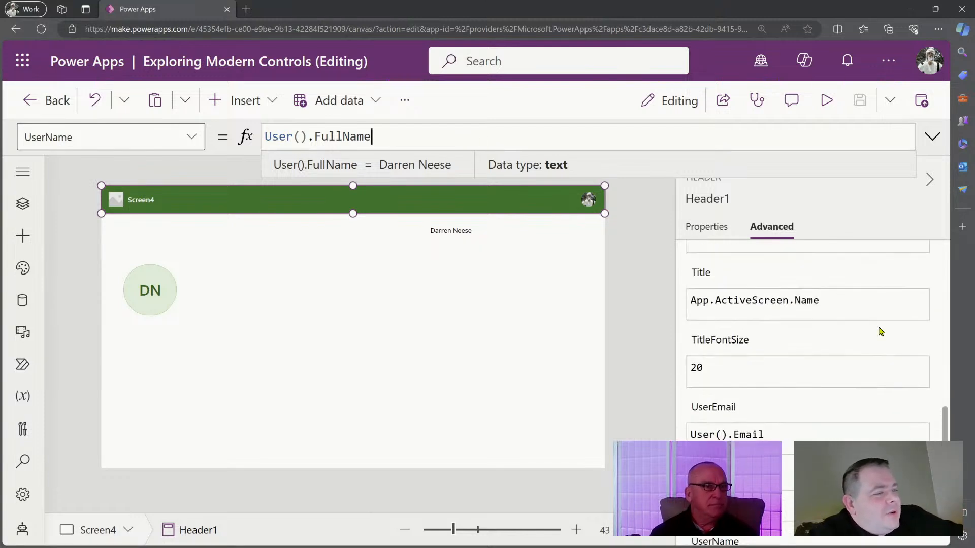
mouse_move(315, 200)
left_mouse_down()
mouse_move(327, 295)
mouse_move(328, 196)
left_mouse_up()
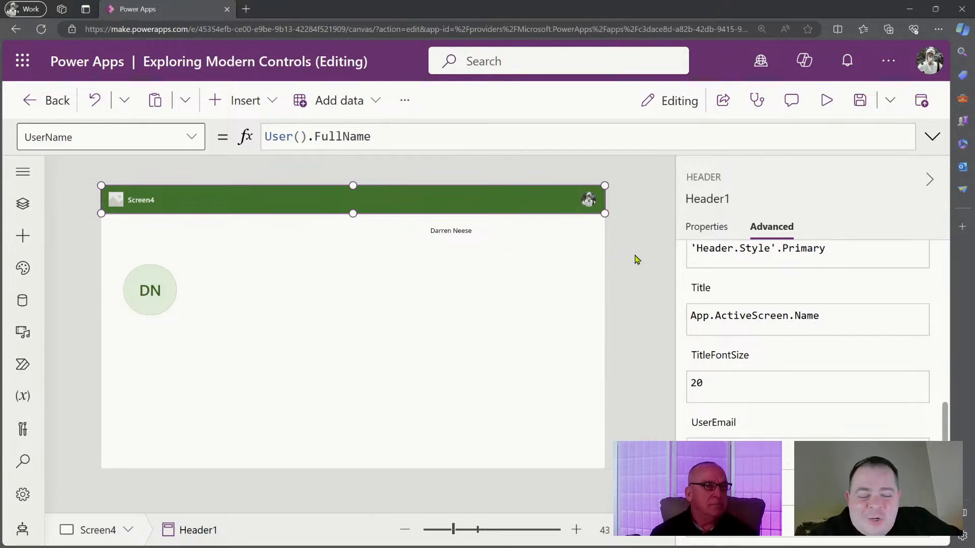
Step: Select the user's full-name label below the header and move it slightly to the right and down
left_click(442, 316)
left_click(480, 233)
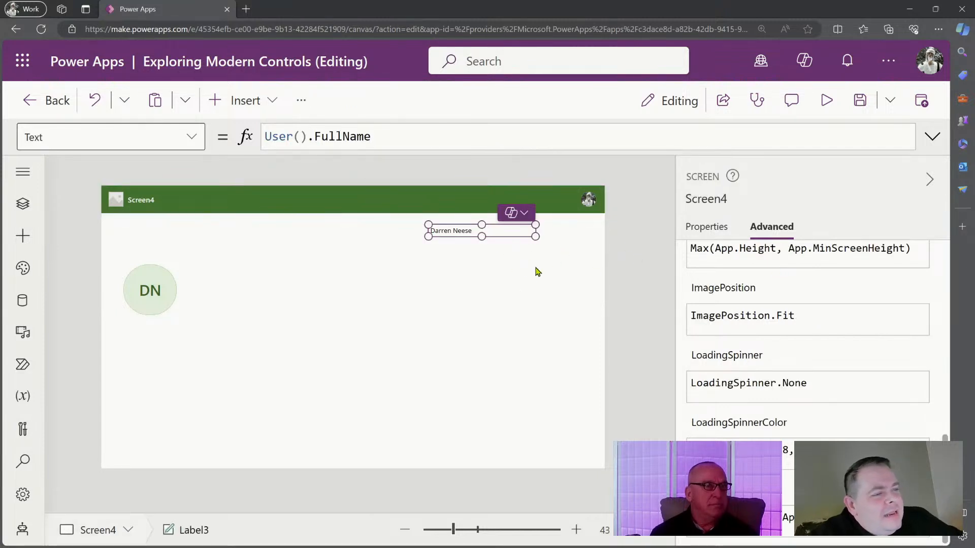
mouse_move(535, 235)
left_mouse_down()
mouse_move(537, 252)
mouse_move(550, 240)
left_mouse_up()
Step: Reselect the header and review its general design properties, from style and colors through size, title and logo
left_click(406, 198)
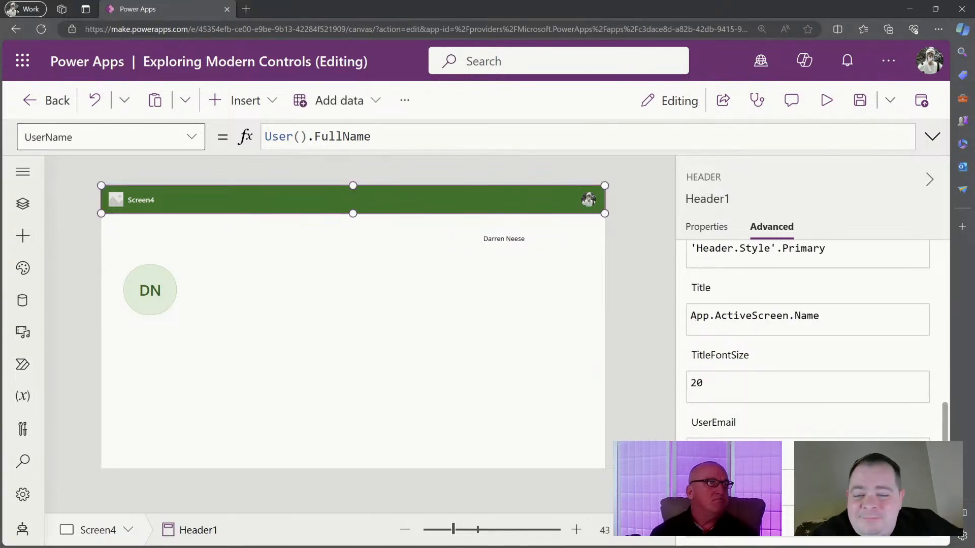
left_click(719, 228)
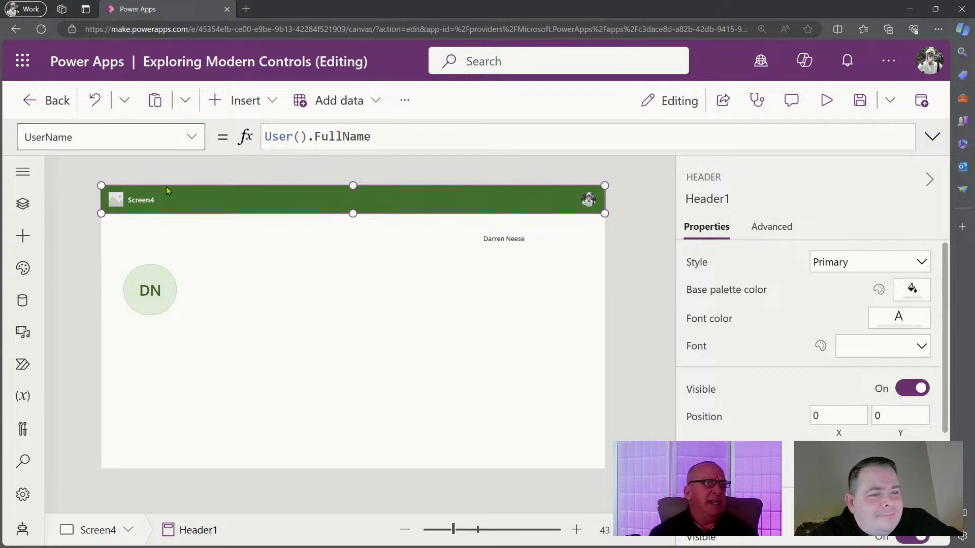
left_click(144, 198)
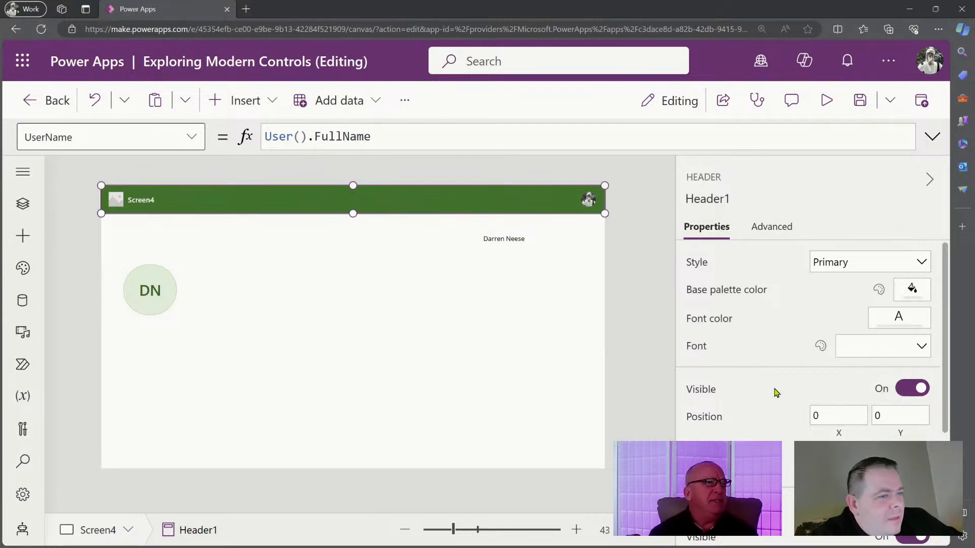
scroll(803, 386, "down", 4)
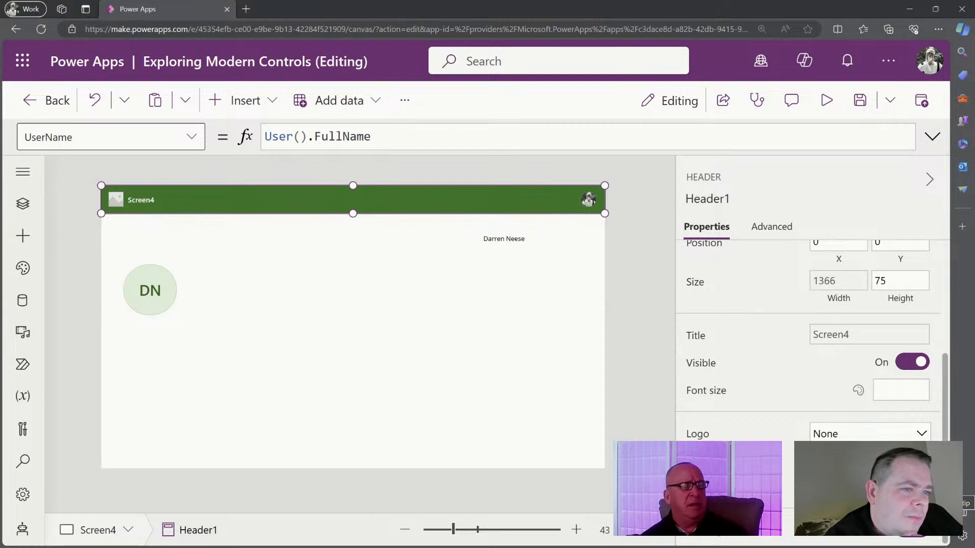
scroll(833, 434, "up", 5)
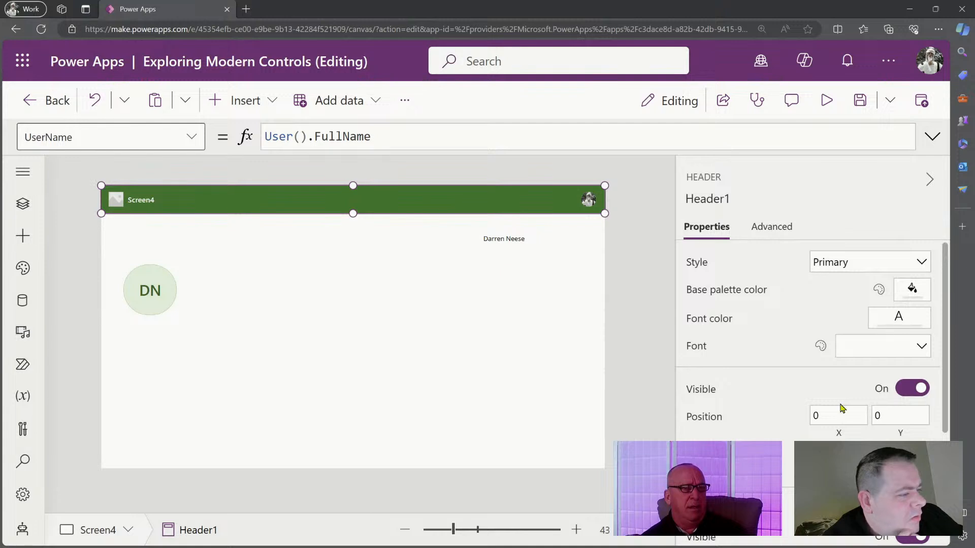
scroll(840, 408, "down", 3)
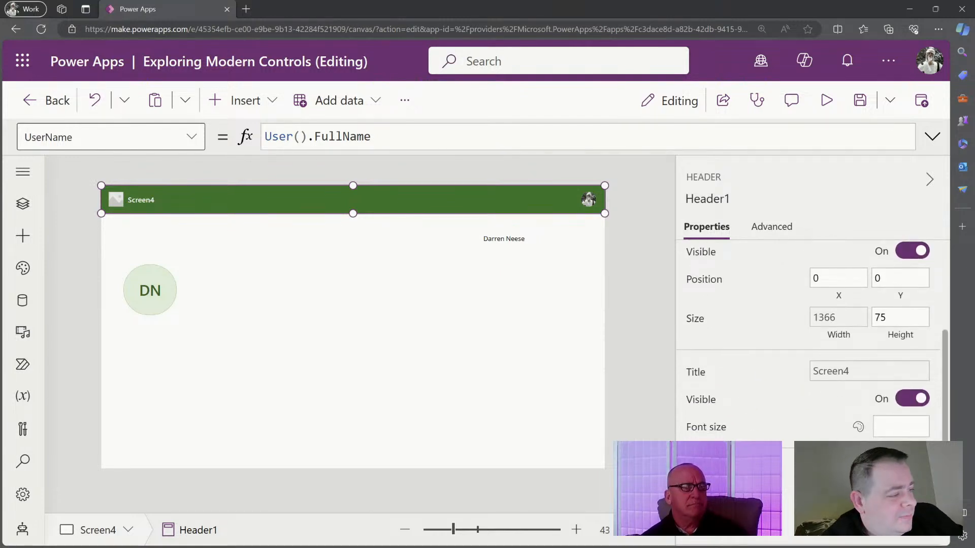
Step: Check the app's media library, close it, and briefly preview the app before returning to editing
left_click(23, 332)
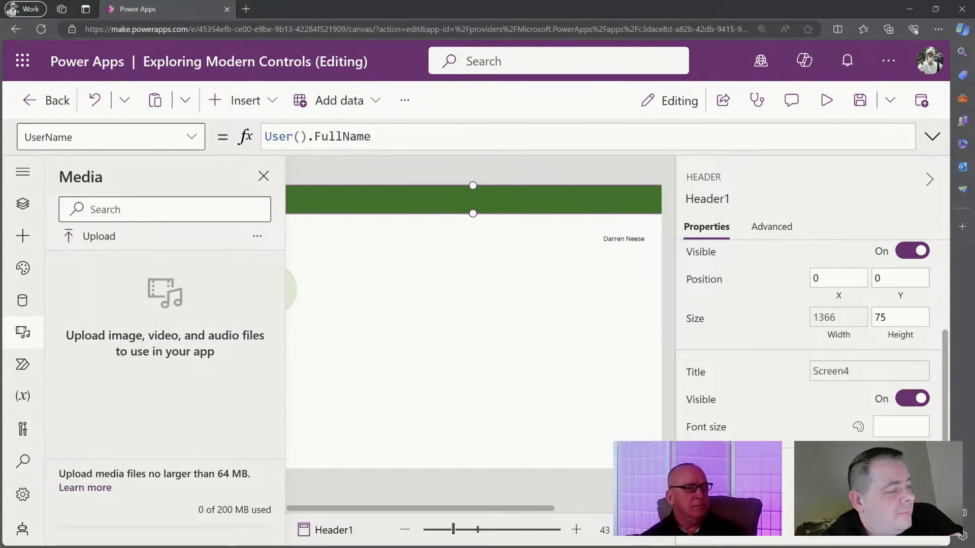
scroll(857, 385, "down", 1)
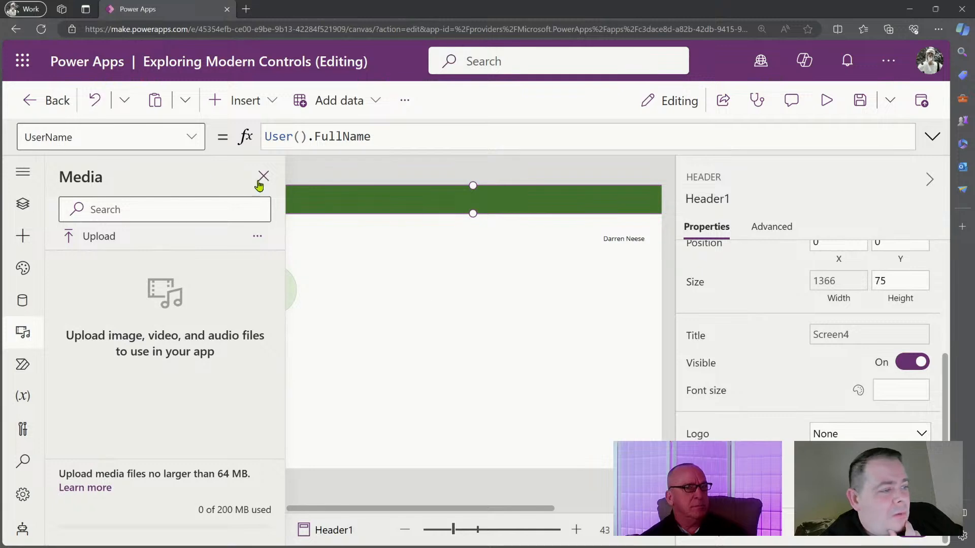
left_click(258, 182)
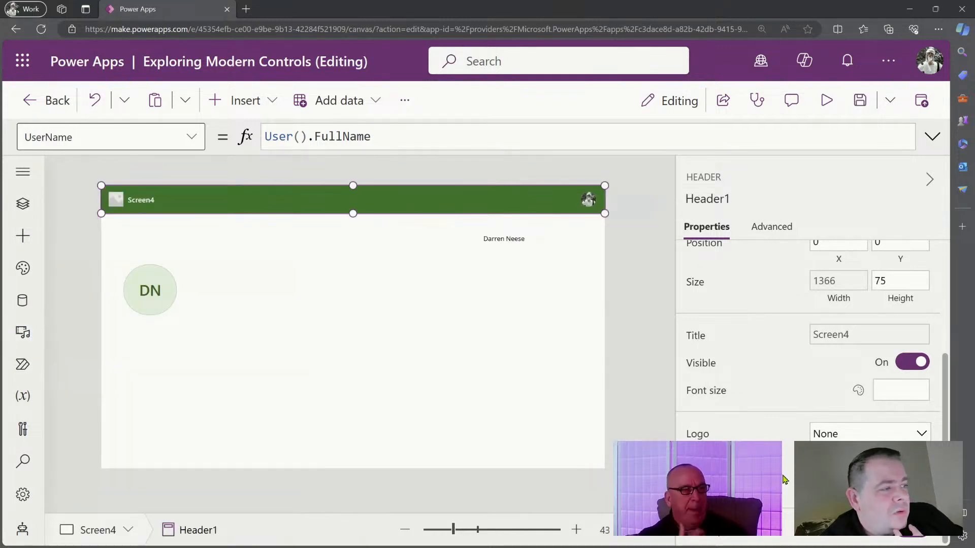
left_click(826, 100)
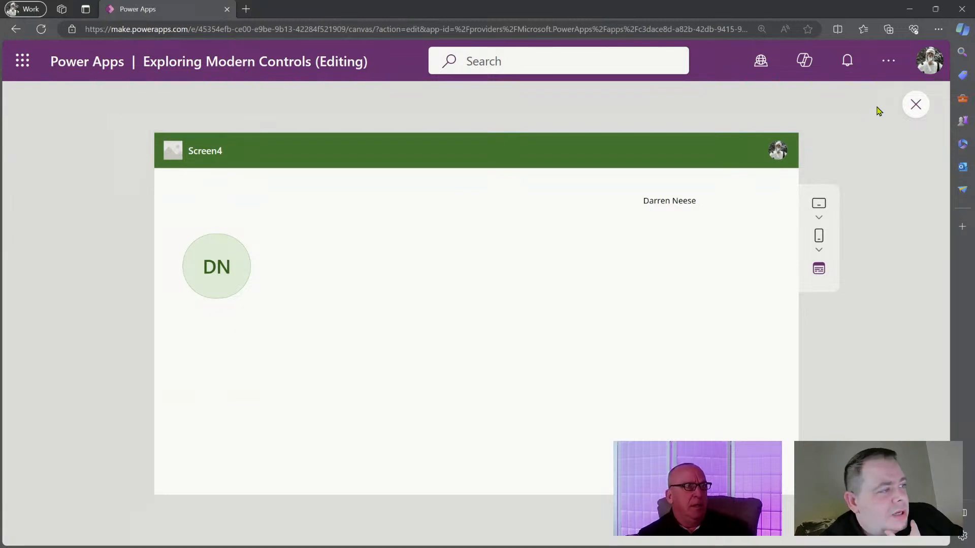
left_click(914, 105)
Step: Find the header's Title property, show its formula and highlight App.ActiveScreen.Name
scroll(909, 423, "down", 3)
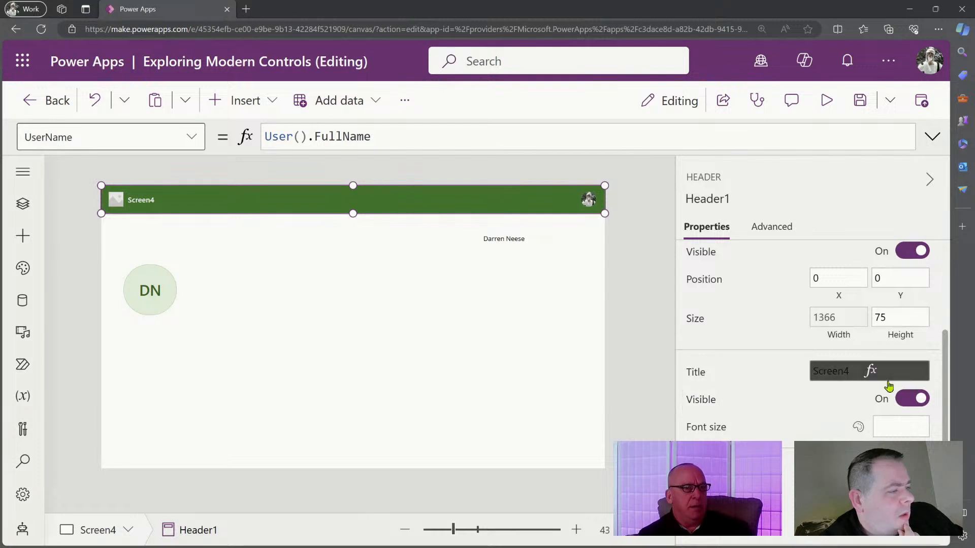
scroll(889, 437, "down", 1)
scroll(889, 437, "up", 1)
scroll(890, 437, "down", 1)
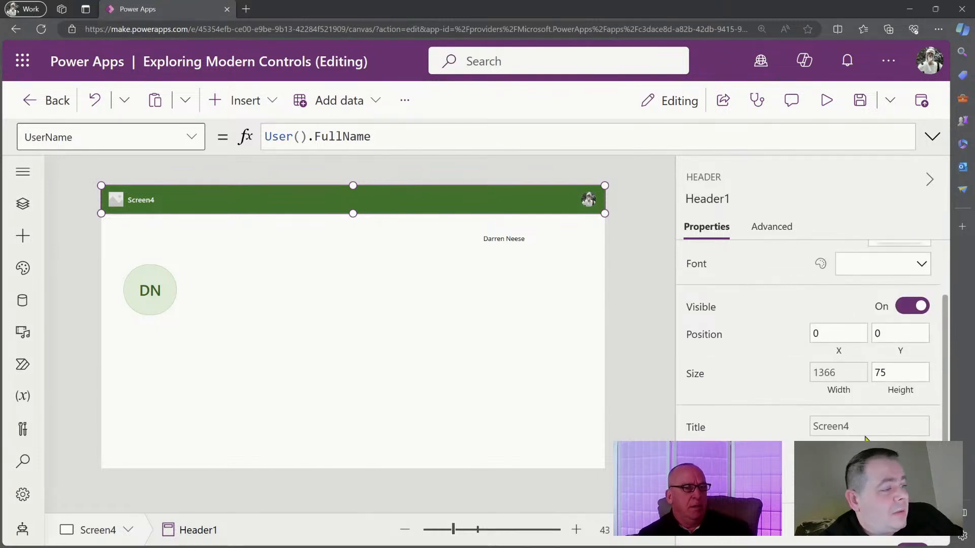
left_click(870, 426)
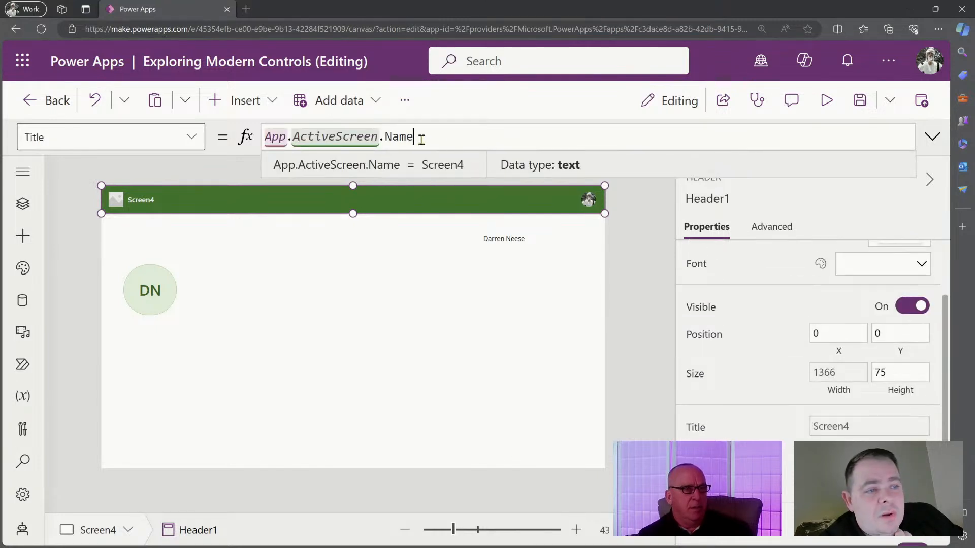
left_click_drag(421, 140, 230, 135)
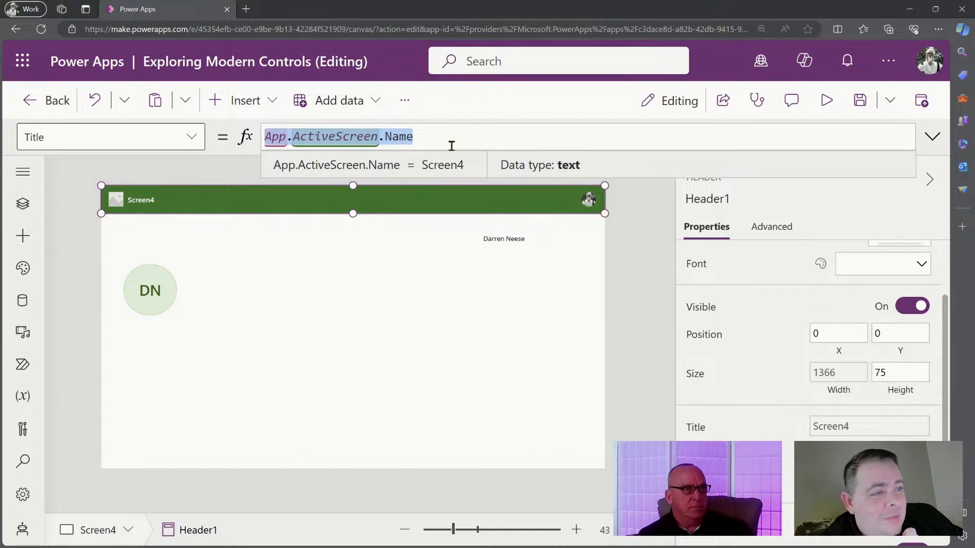
left_click_drag(449, 140, 335, 136)
left_click_drag(285, 116, 219, 115)
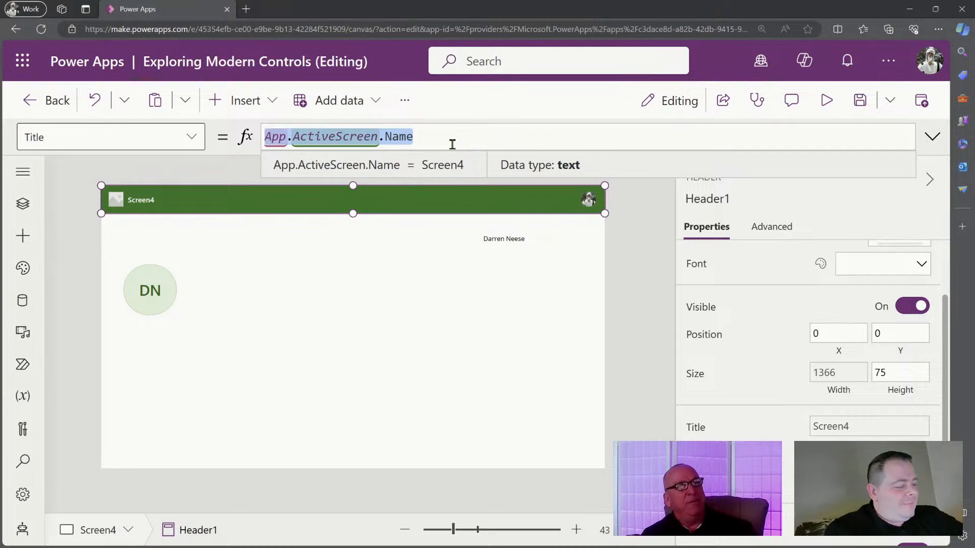
key("Left")
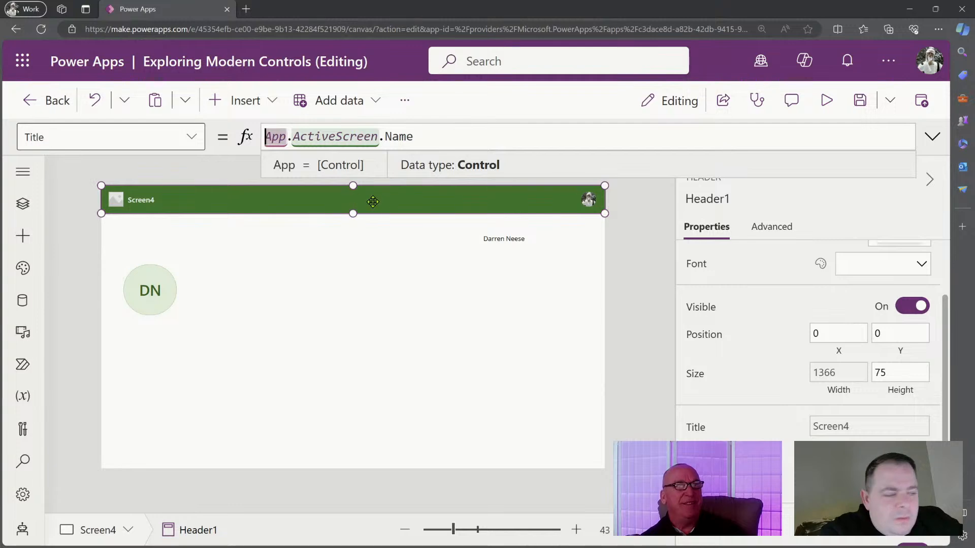
Step: Look over the header's remaining properties, select the screen and reselect the header
scroll(866, 412, "down", 3)
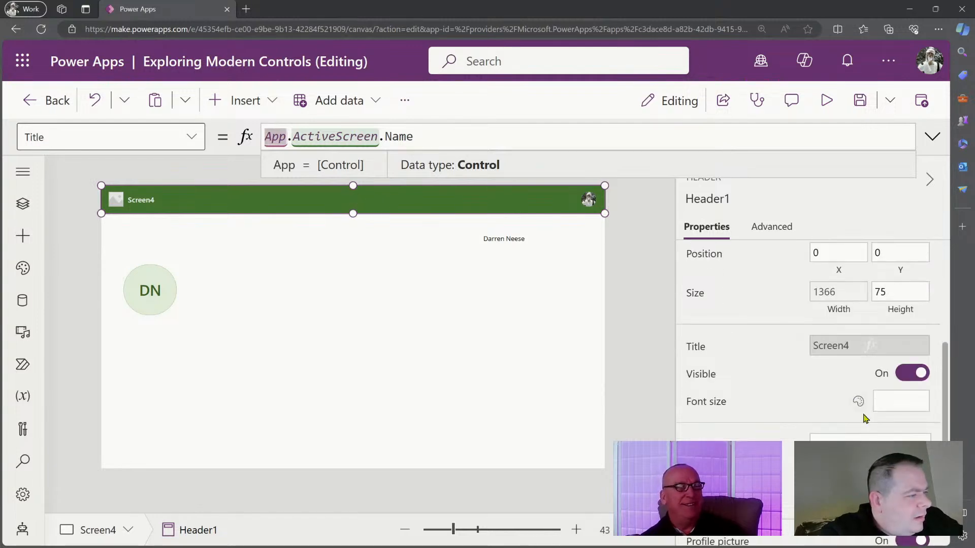
scroll(898, 391, "up", 5)
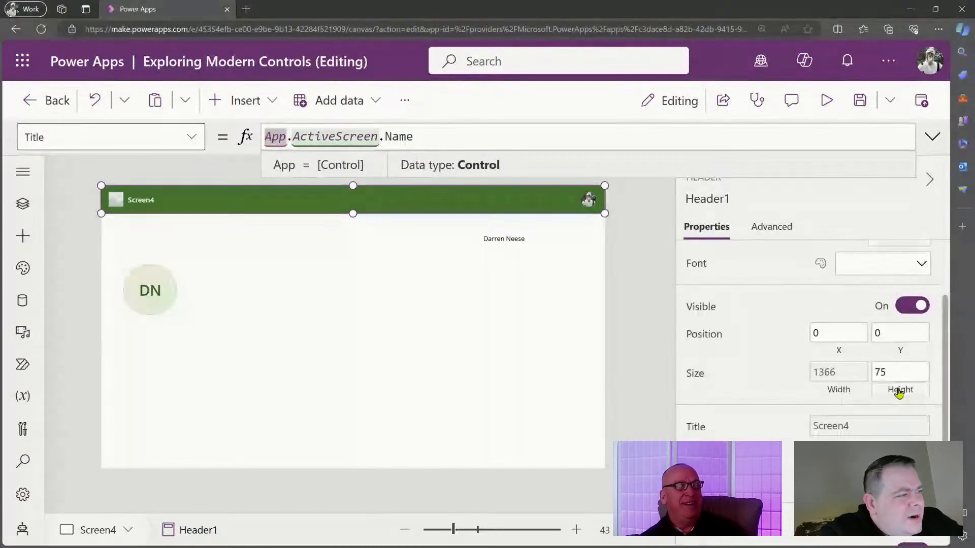
left_click(361, 278)
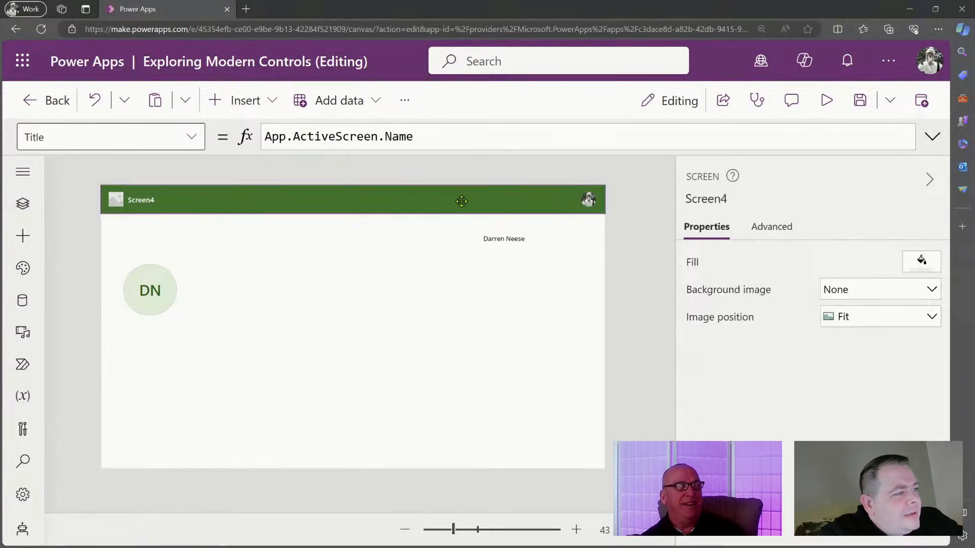
left_click(461, 200)
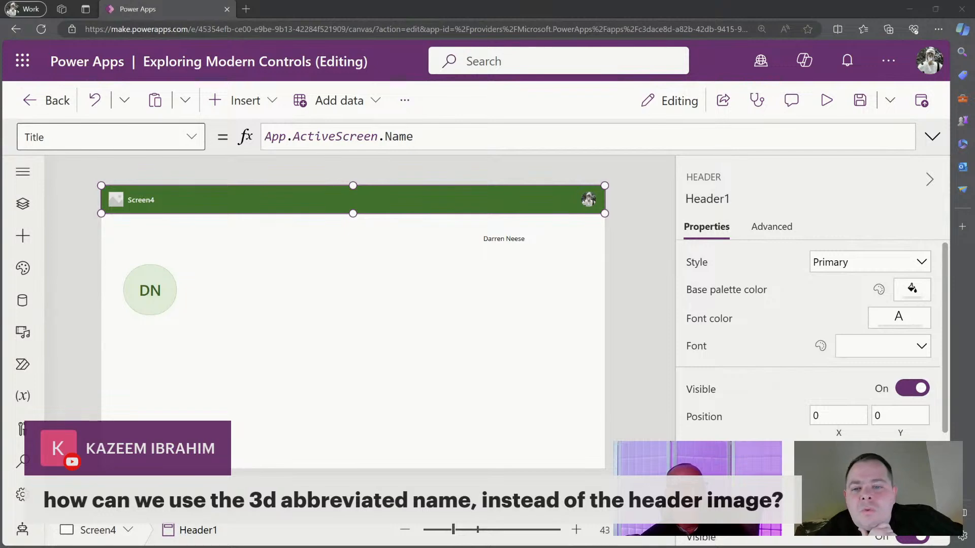
Step: Move the initials badge up against the header's lower edge near the logo and reduce its height
left_click(160, 293)
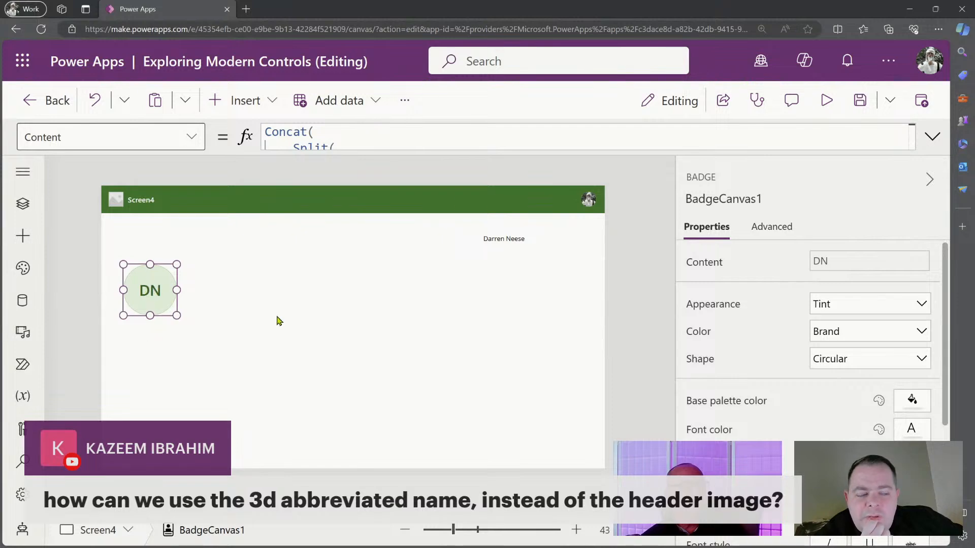
left_click_drag(461, 531, 494, 531)
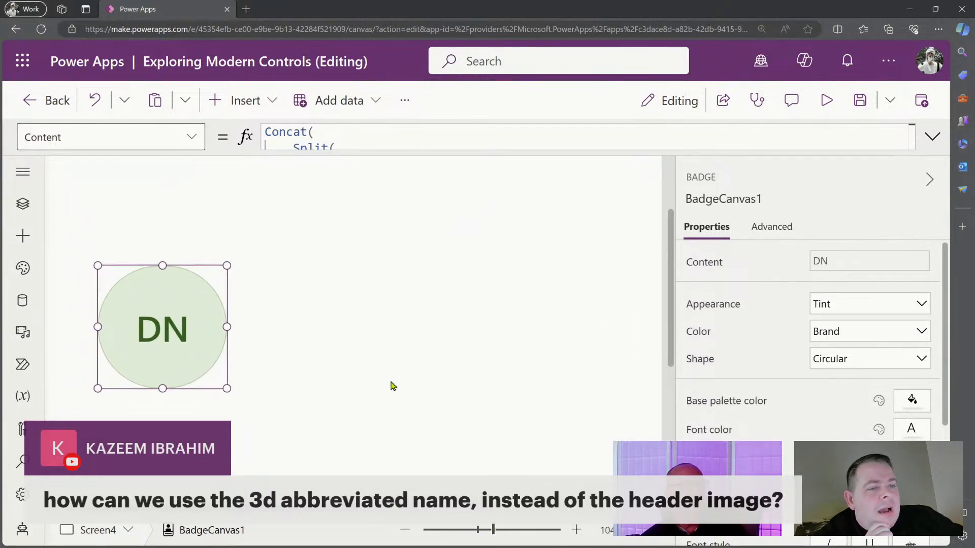
scroll(390, 395, "up", 3)
left_click_drag(227, 432, 170, 322)
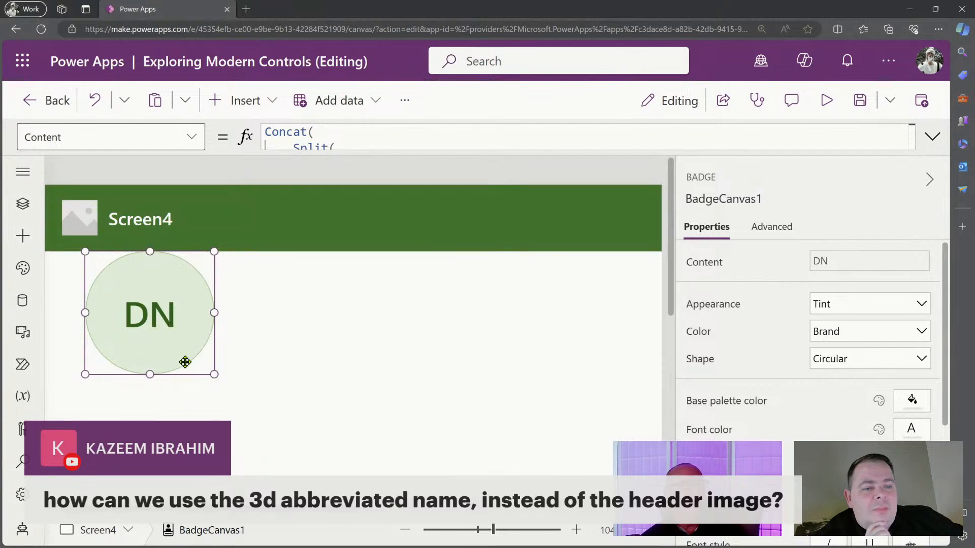
left_click_drag(215, 376, 206, 347)
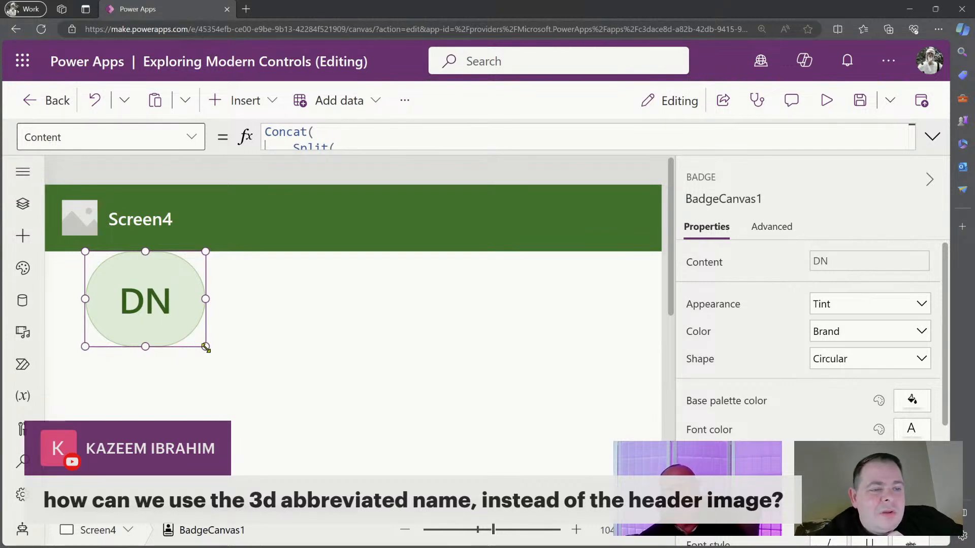
mouse_move(205, 347)
left_mouse_down()
mouse_move(180, 343)
mouse_move(215, 346)
left_mouse_up()
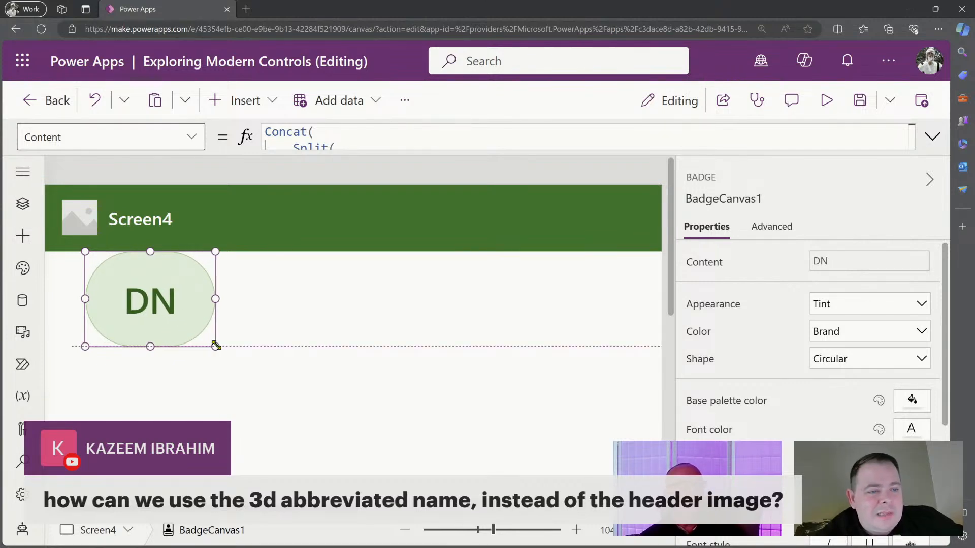
Step: Place the initials badge in the header's upper-left corner over the logo and shrink it to the header's height
left_click_drag(180, 307, 150, 263)
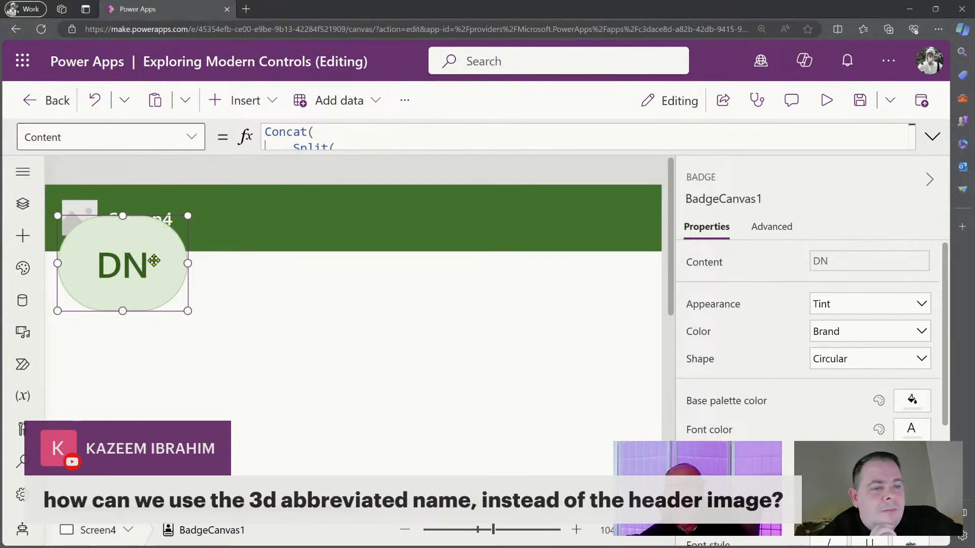
left_click_drag(157, 264, 111, 190)
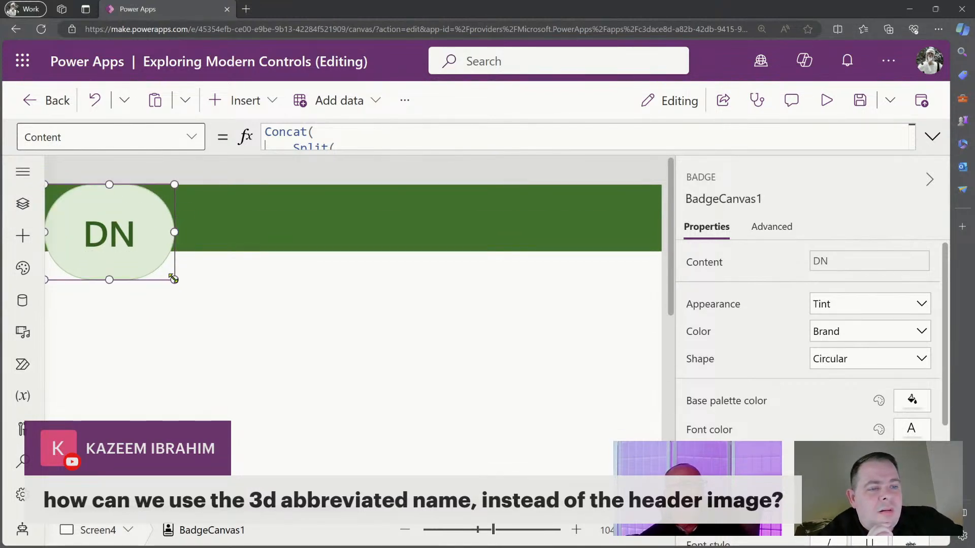
left_click_drag(175, 279, 110, 243)
left_click_drag(476, 531, 455, 531)
left_click(387, 317)
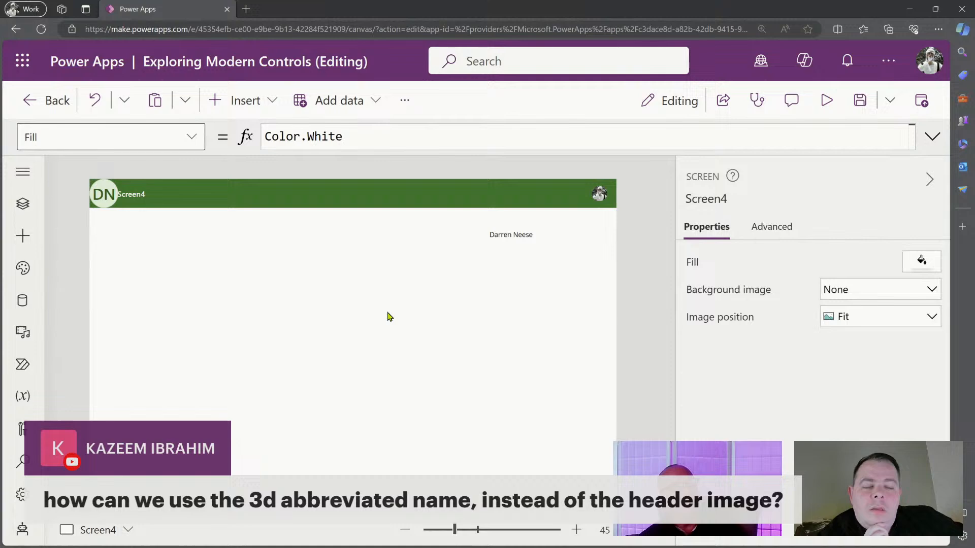
Step: Reselect the initials badge and narrow it so it ends before the header title
left_click(208, 203)
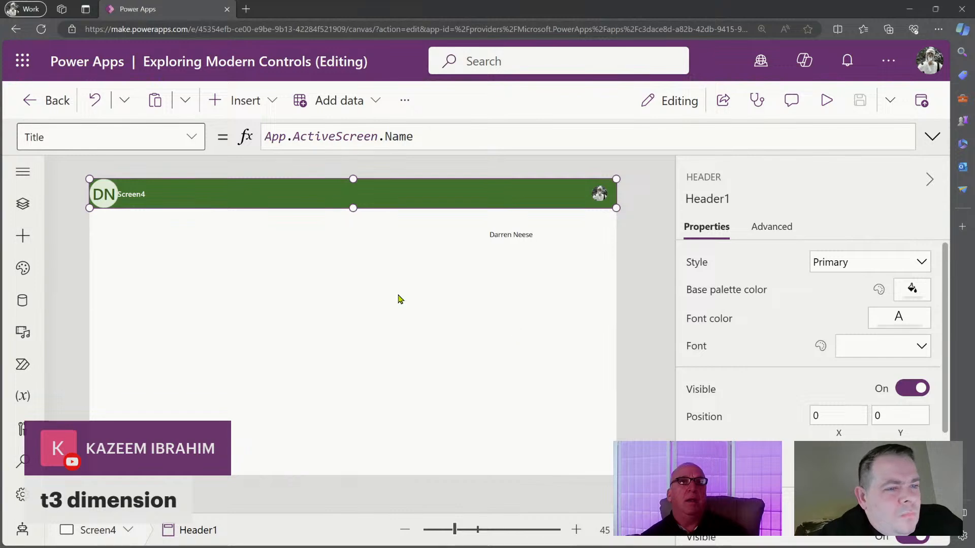
left_click(143, 212)
left_click(112, 198)
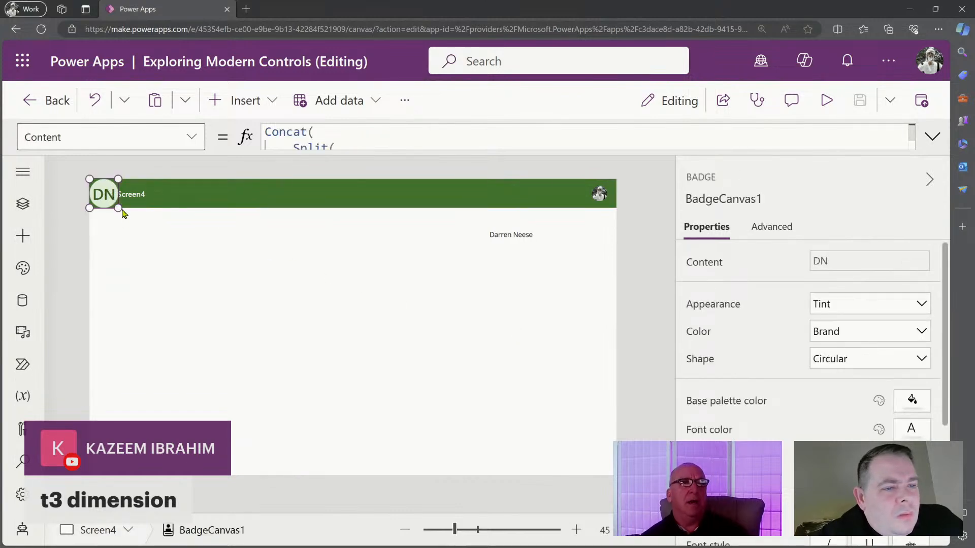
left_click_drag(116, 208, 110, 209)
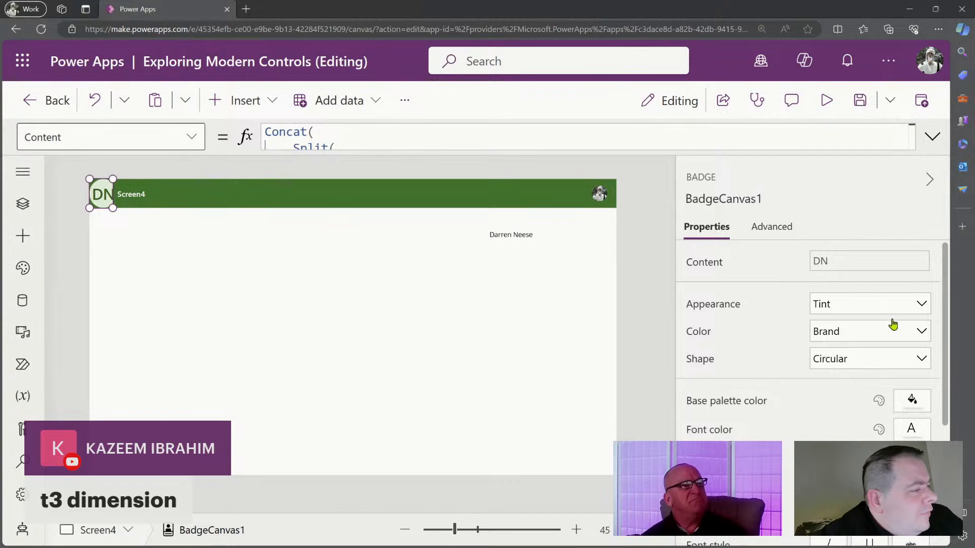
Step: Set the initials badge's font size to 30 and shrink the badge to fit inside the header over the logo
scroll(882, 339, "down", 3)
left_click(890, 395)
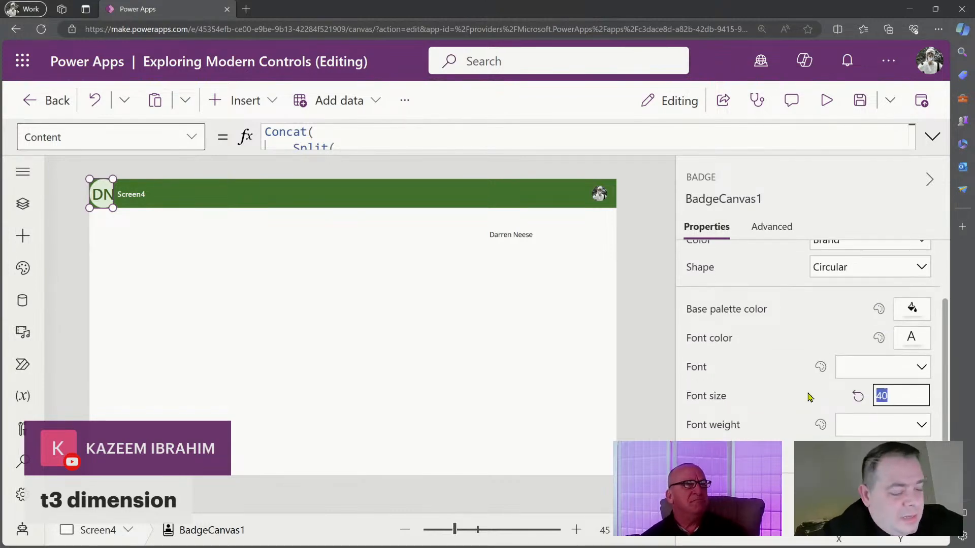
type("30")
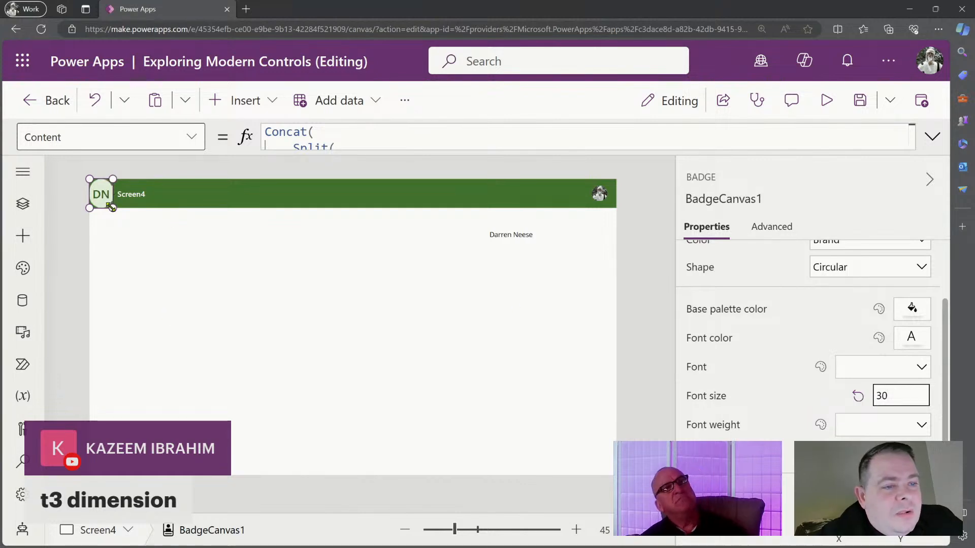
left_click_drag(112, 207, 104, 193)
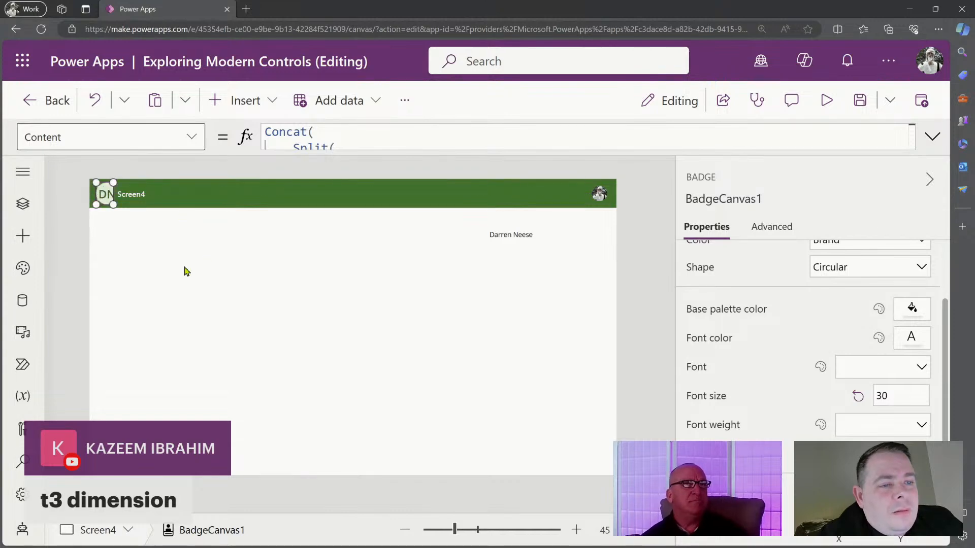
Step: Move the initials badge to the header's edge over the logo and resize it to end just before the title
left_click(122, 211)
left_click(105, 195)
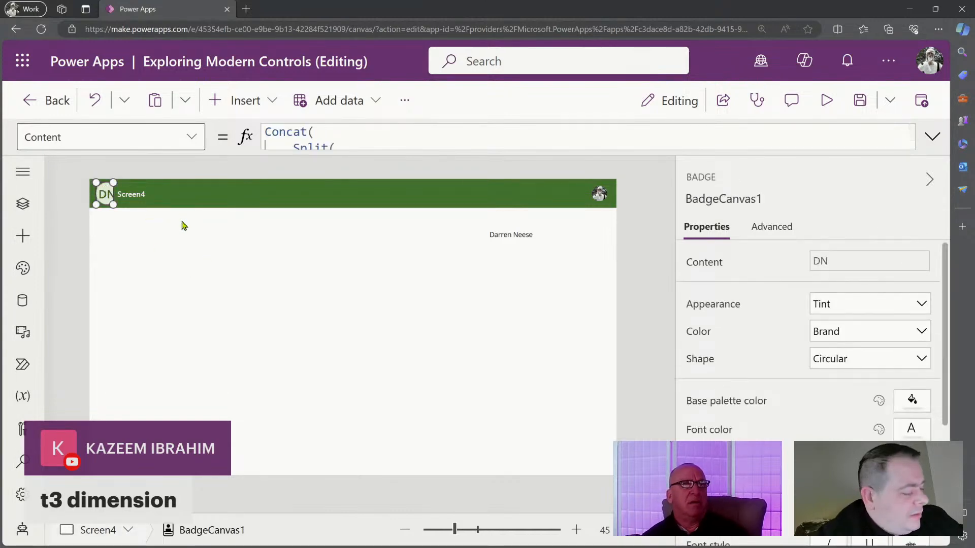
key("Left")
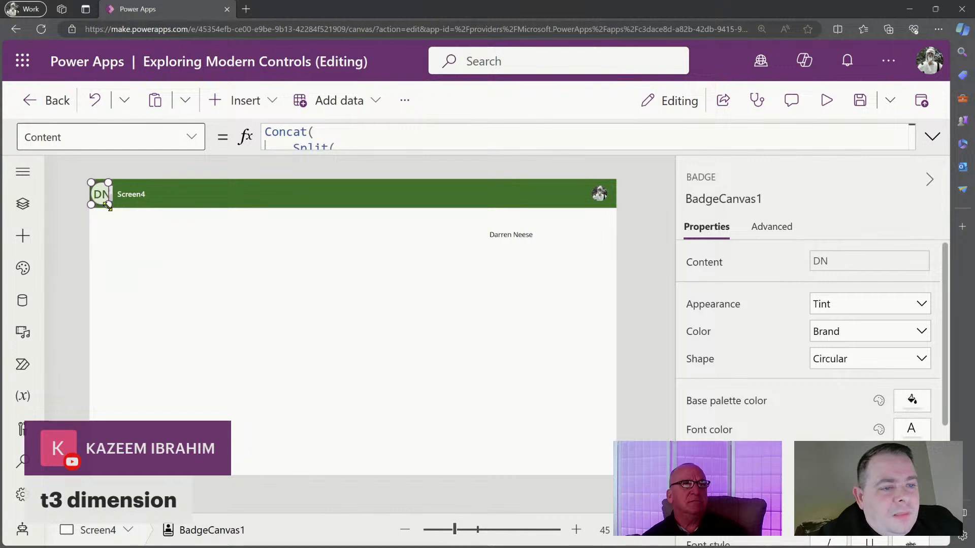
left_click_drag(110, 203, 115, 204)
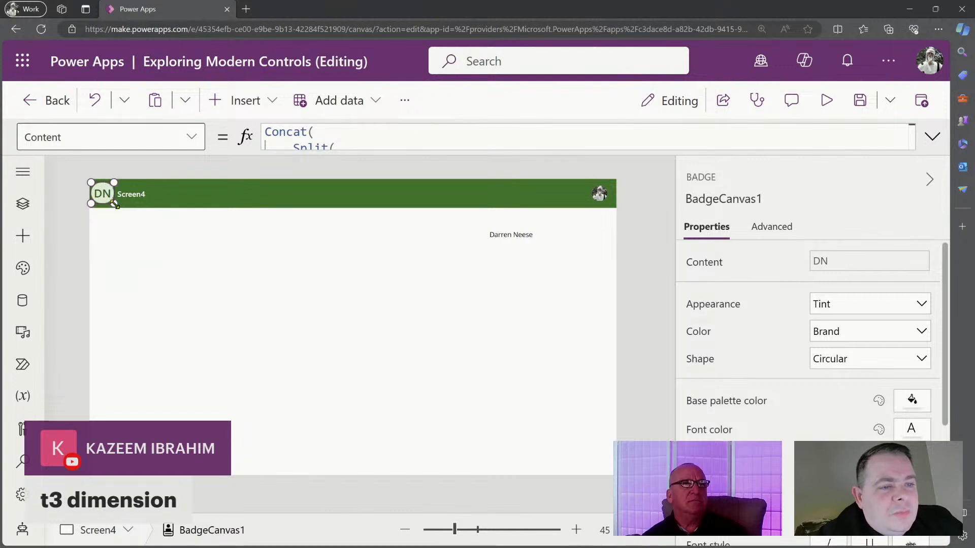
left_click(184, 268)
left_click(110, 194)
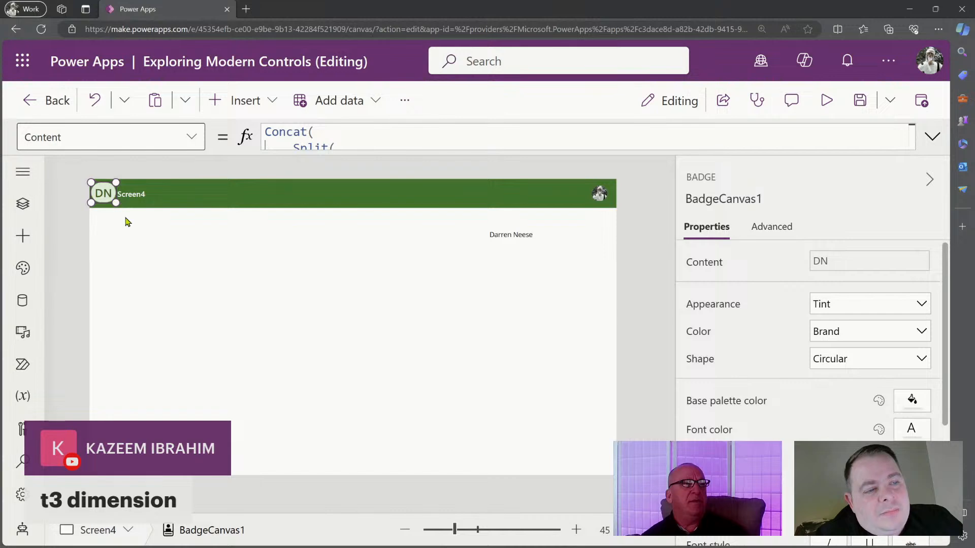
left_click(156, 253)
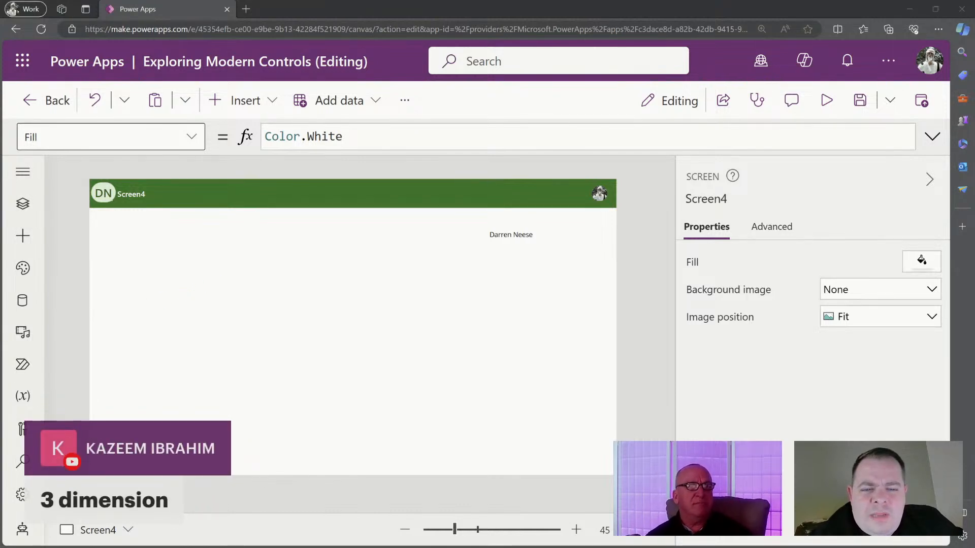
left_click(109, 194)
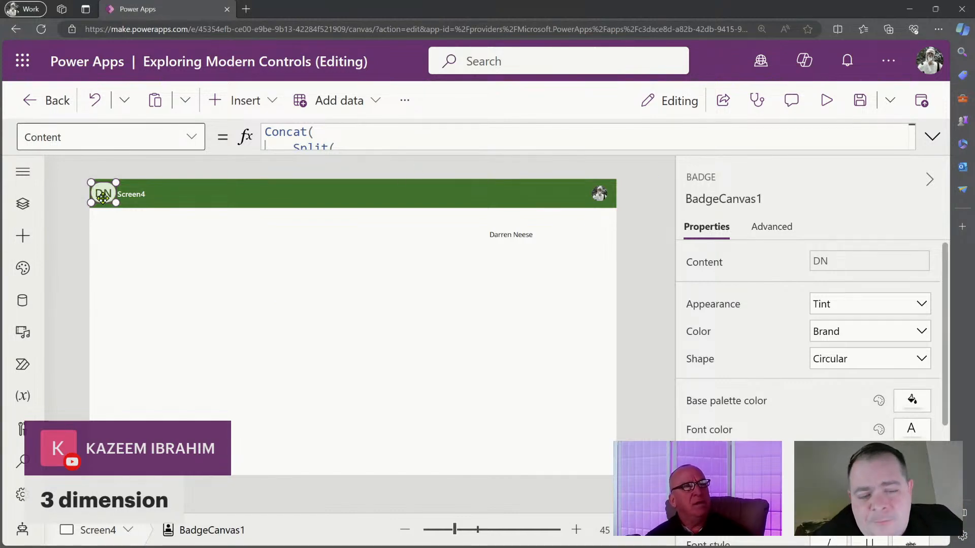
Step: Move the initials badge off the header onto the blank canvas and review the header's Logo property
left_click_drag(106, 191, 155, 263)
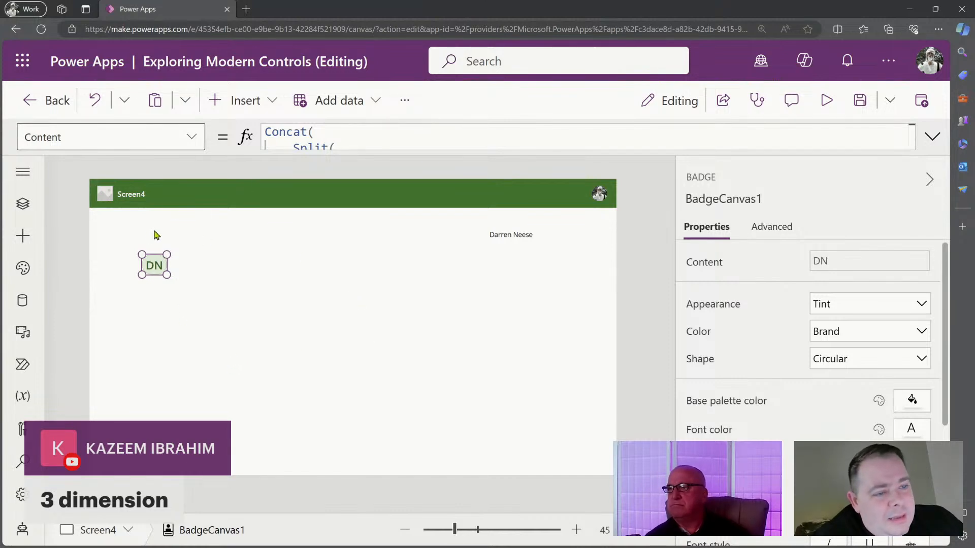
left_click(172, 194)
scroll(888, 376, "down", 3)
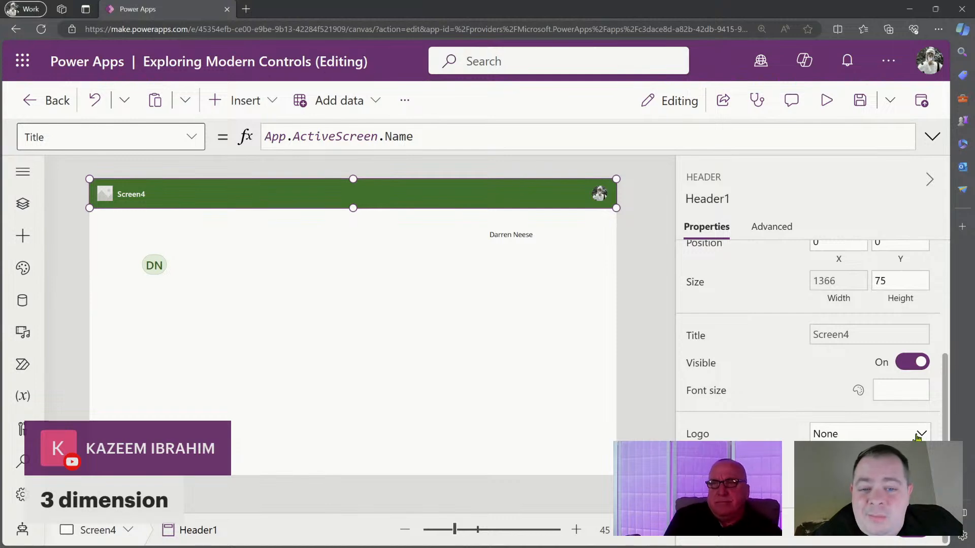
Step: Enlarge the initials badge and place it just beneath the header's logo
left_click(156, 266)
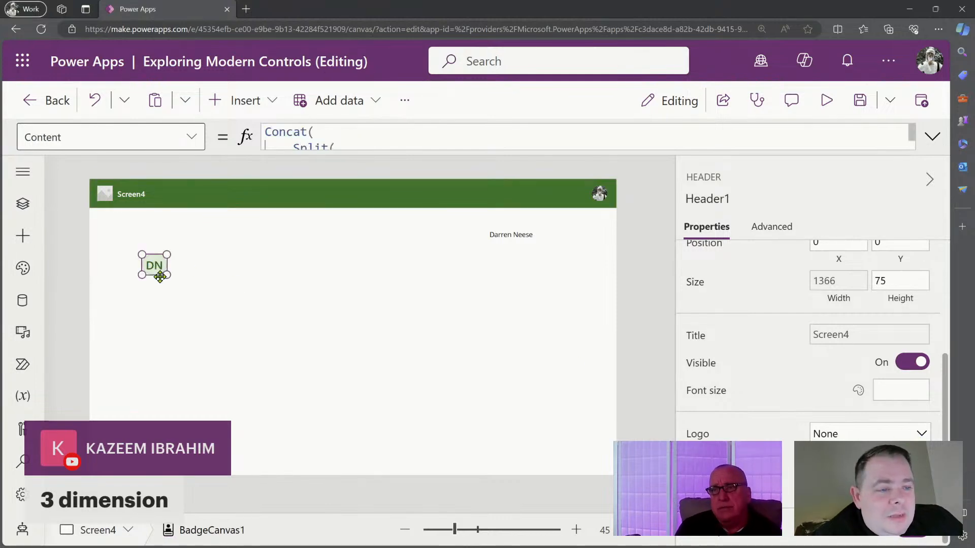
left_click_drag(167, 274, 113, 234)
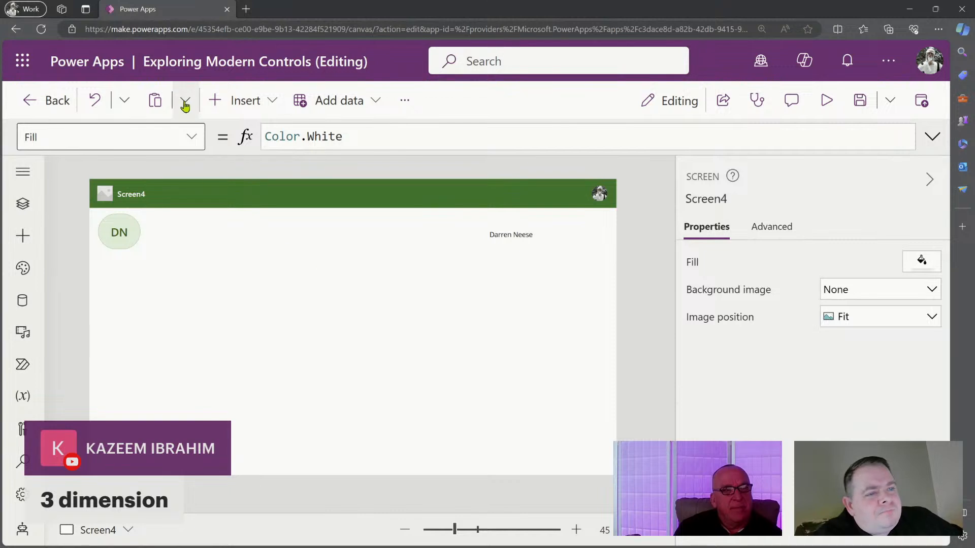
left_click(156, 196)
left_click(110, 246)
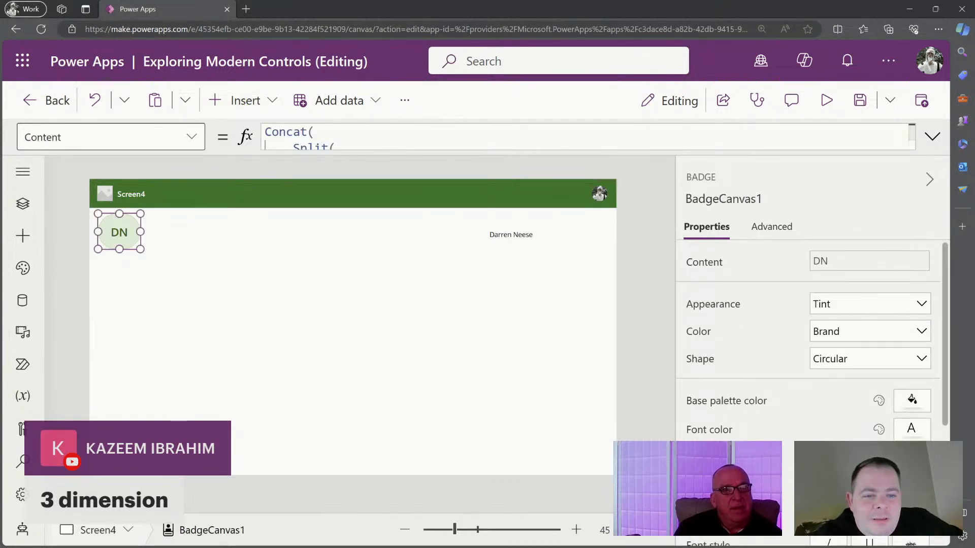
Step: Insert a modern Checkbox and place it near the middle of the screen canvas
left_click(238, 100)
left_click(386, 110)
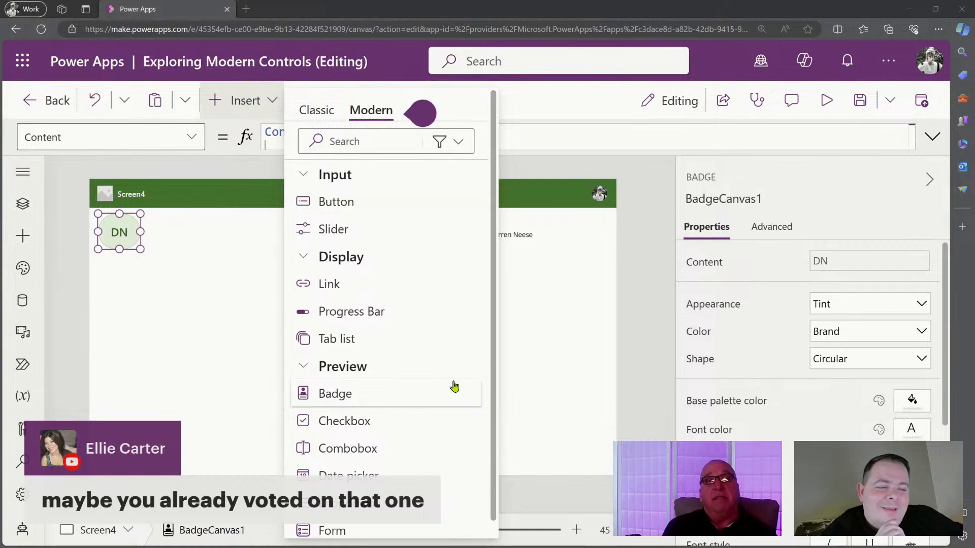
left_click(404, 429)
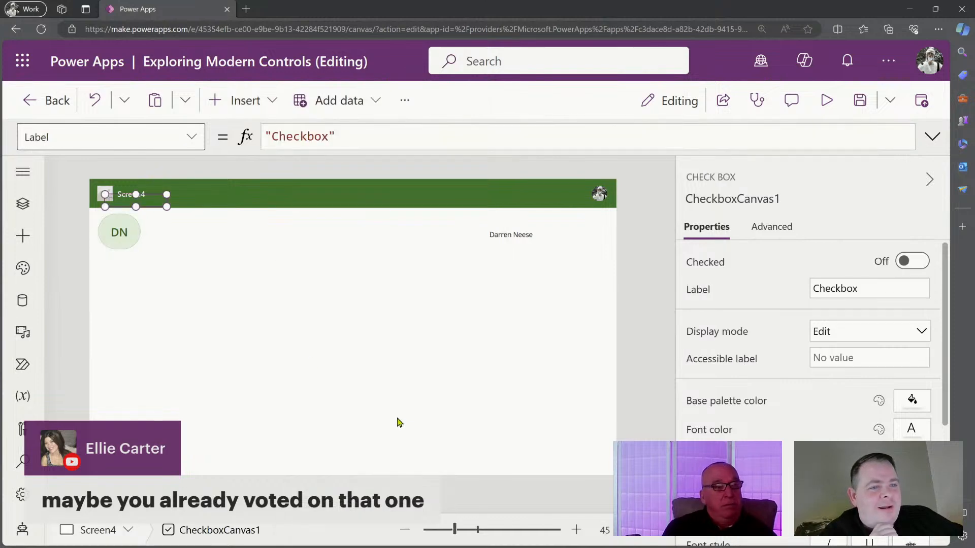
left_click_drag(153, 203, 332, 292)
Step: Find the classic Check box by searching for "che", insert it and place it beside the modern checkbox
left_click(246, 100)
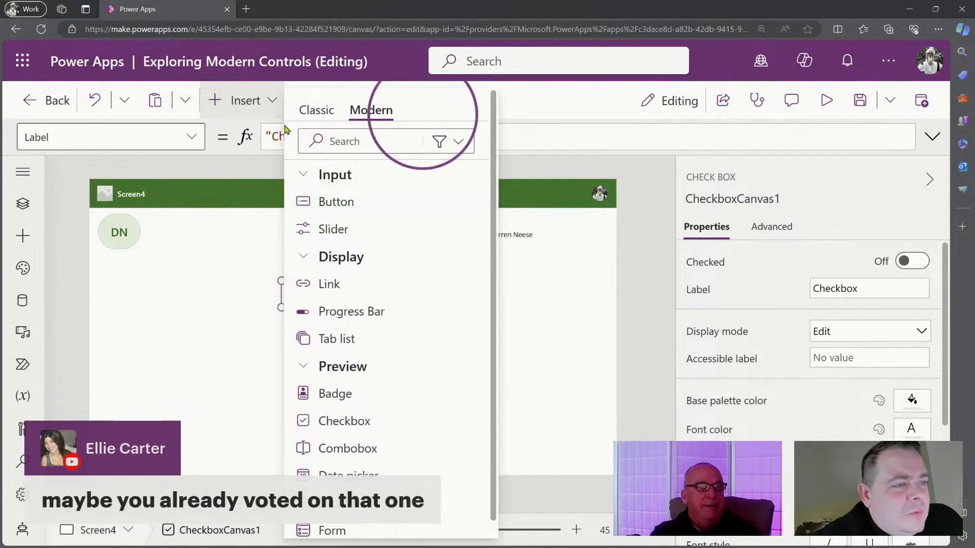
left_click(312, 112)
left_click(389, 144)
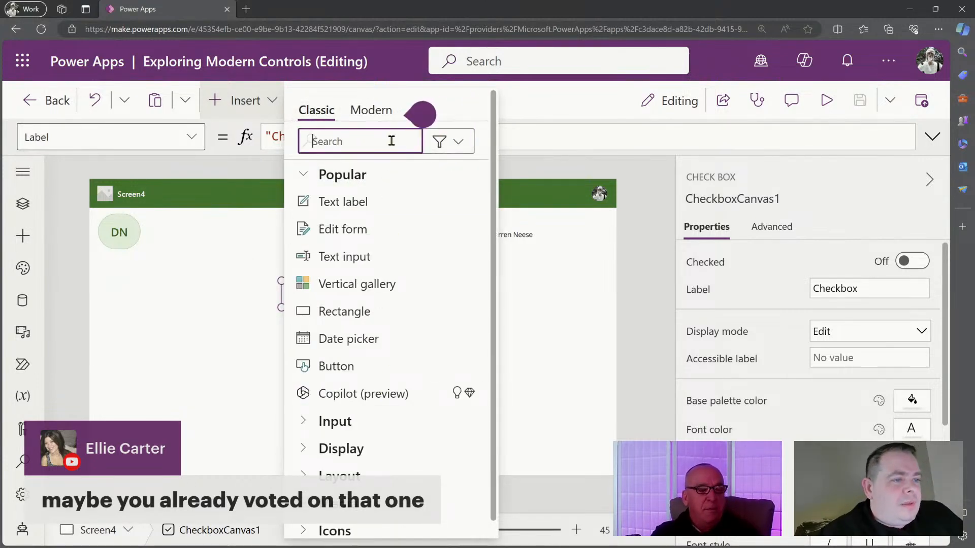
type("che")
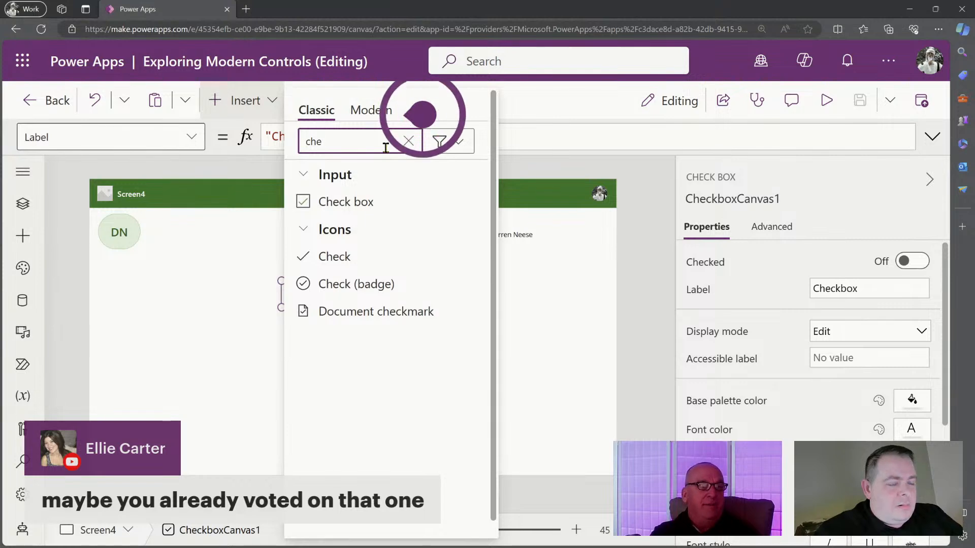
left_click(361, 201)
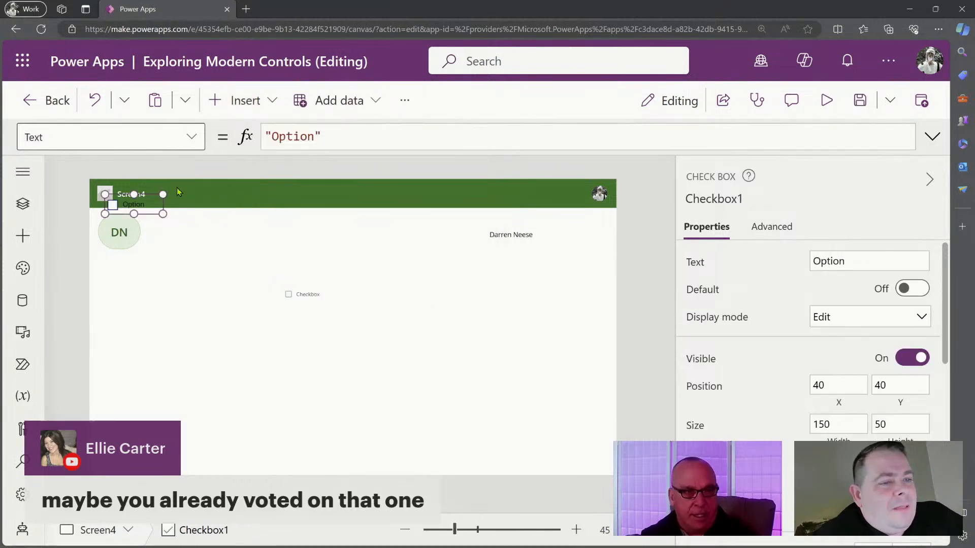
left_click_drag(134, 195, 384, 295)
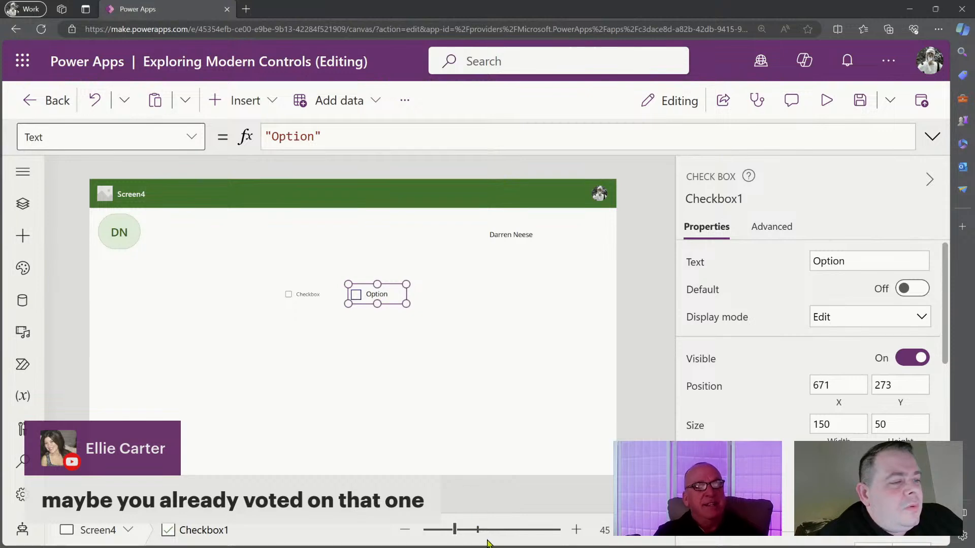
Step: Check and uncheck the modern and classic check boxes at close range to compare their appearance and clickable areas
left_click(498, 541)
left_click(503, 541)
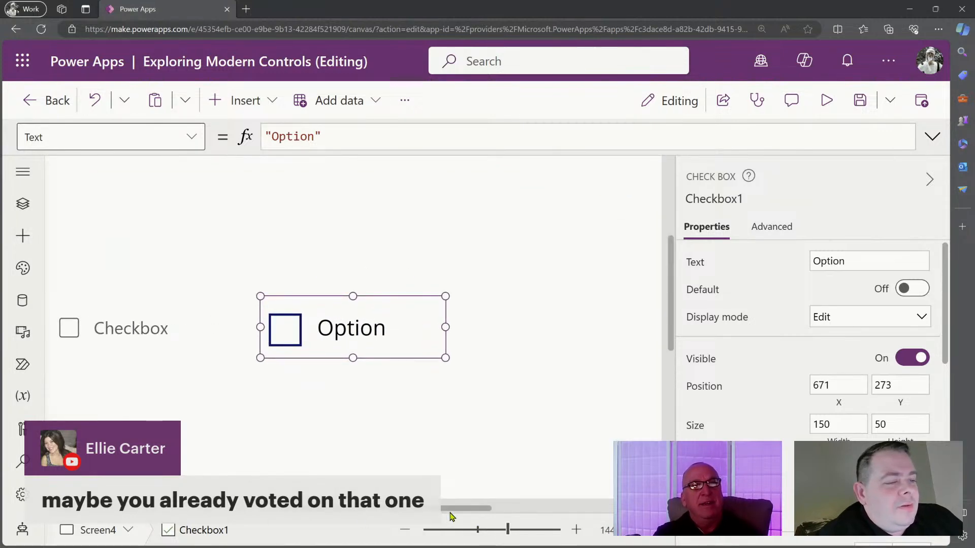
left_click_drag(450, 515, 407, 514)
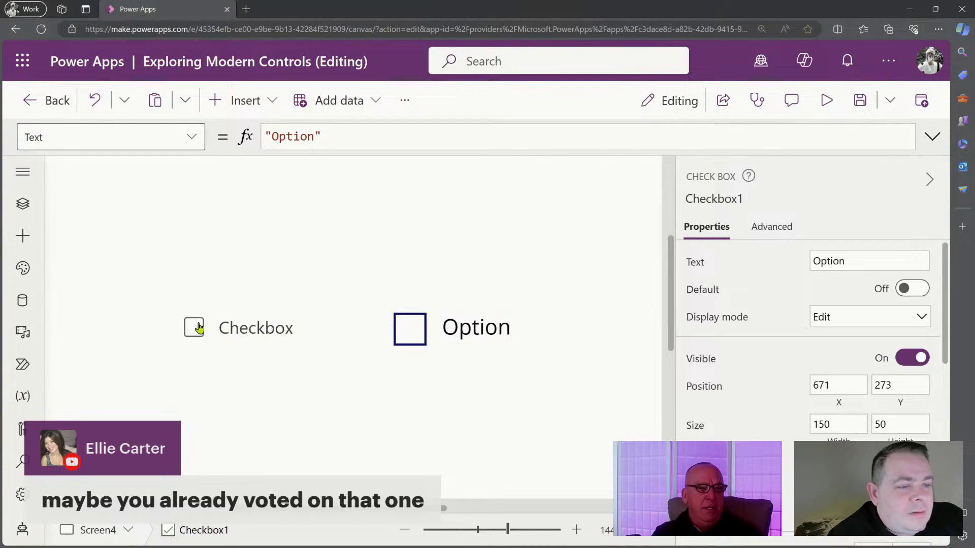
left_click(195, 328, "alt")
left_click(190, 335, "alt")
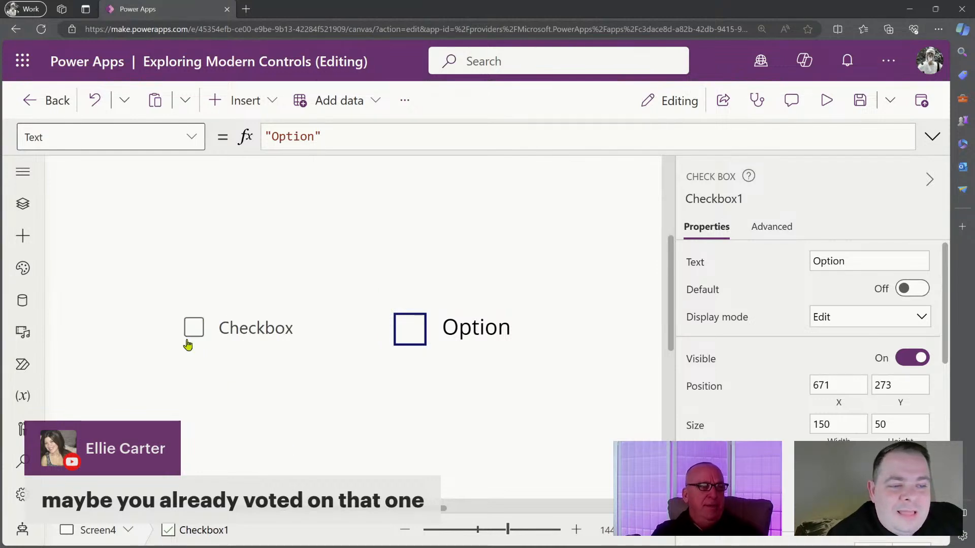
left_click(247, 359, "alt")
left_click(409, 341, "alt")
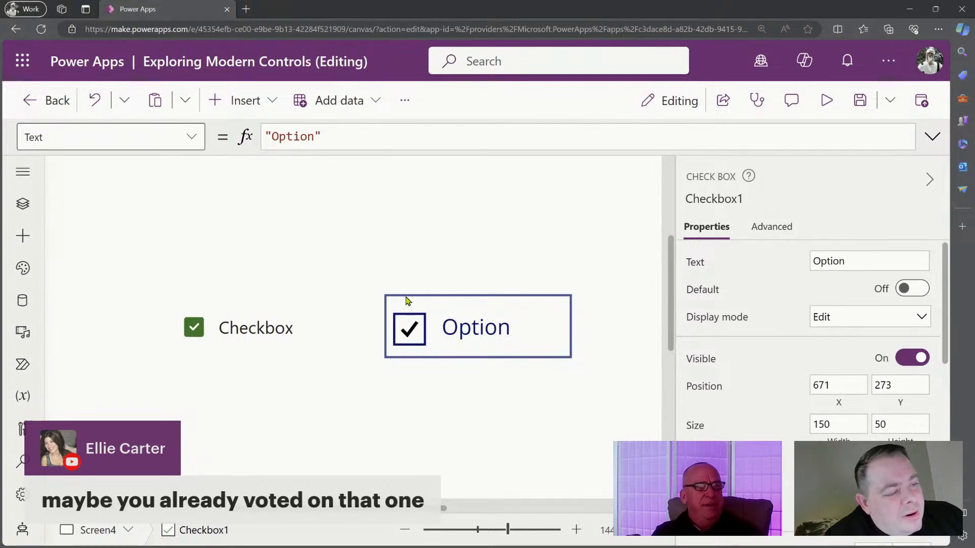
left_click(528, 339, "alt")
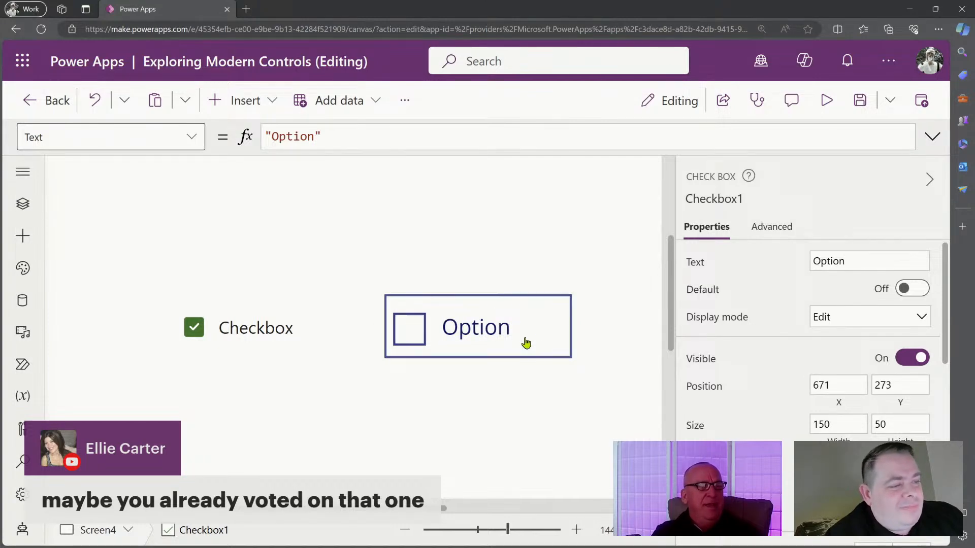
left_click(491, 335, "alt")
left_click(197, 348, "alt")
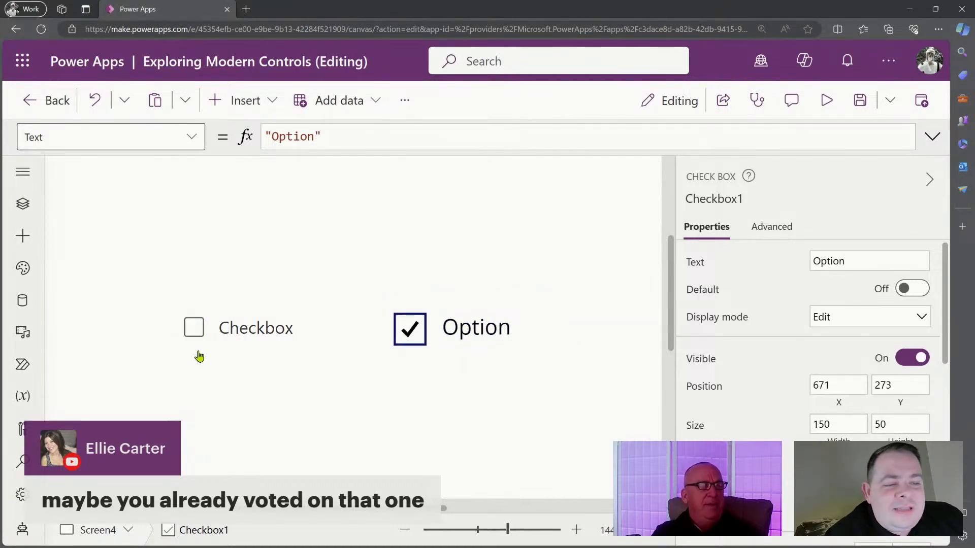
left_click(207, 349, "alt")
left_click(207, 348, "alt")
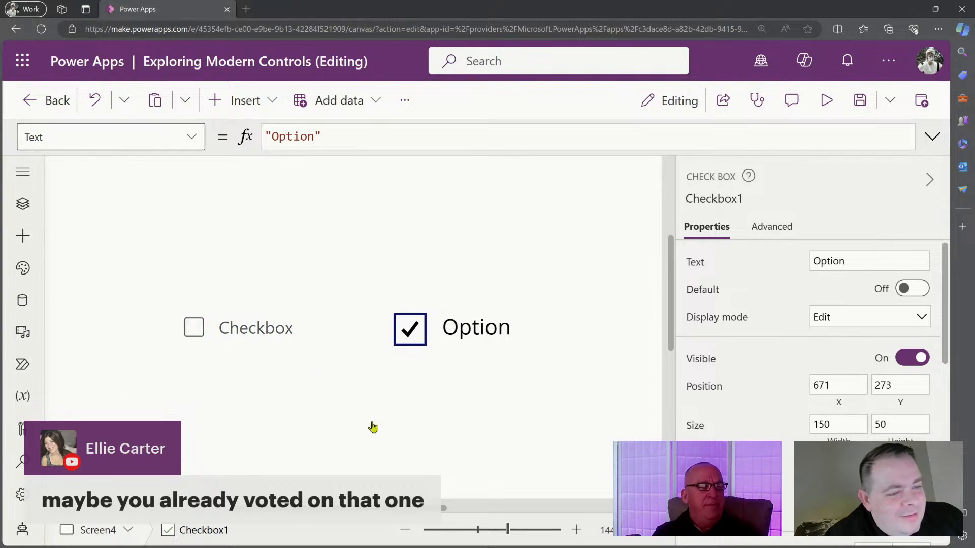
Step: Return to the whole-screen view and delete the classic check box labelled Option
left_click_drag(508, 530, 452, 528)
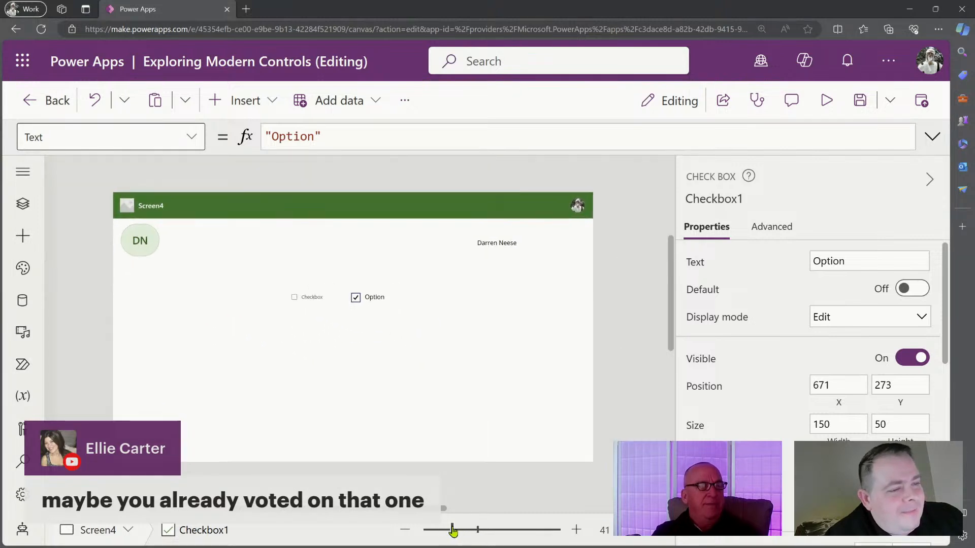
left_click(428, 367)
left_click(400, 304)
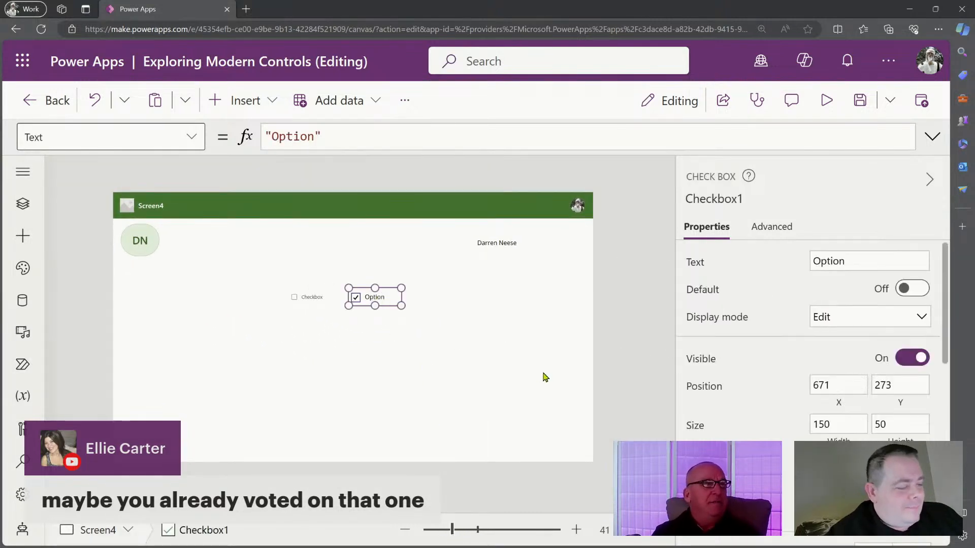
key("Delete")
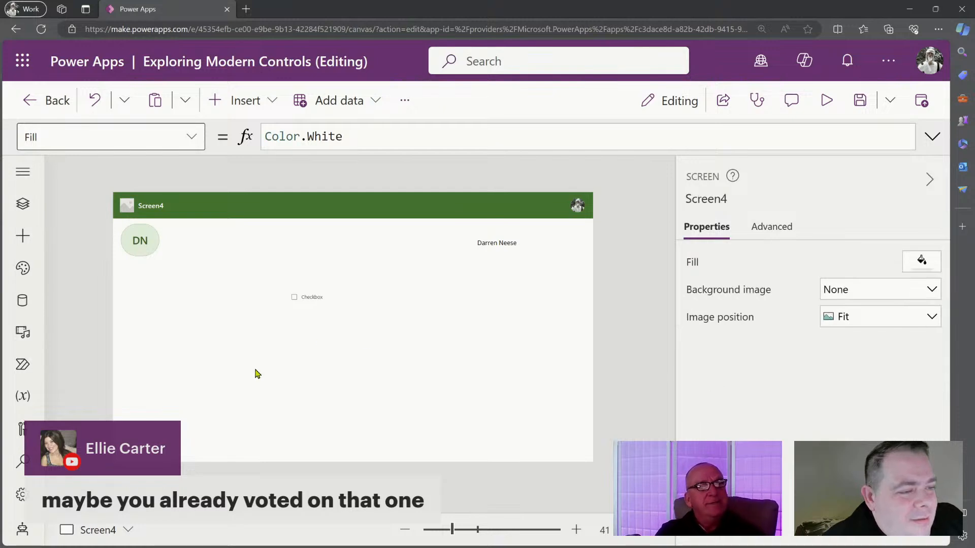
Step: Enlarge the modern checkbox's frame and shift it slightly towards the right side of the canvas
left_click(307, 302)
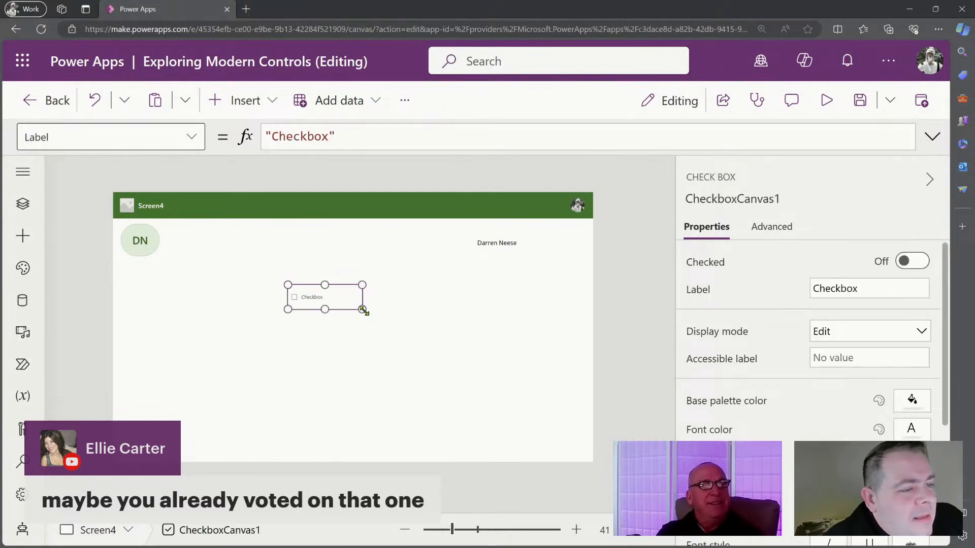
left_click_drag(363, 311, 405, 327)
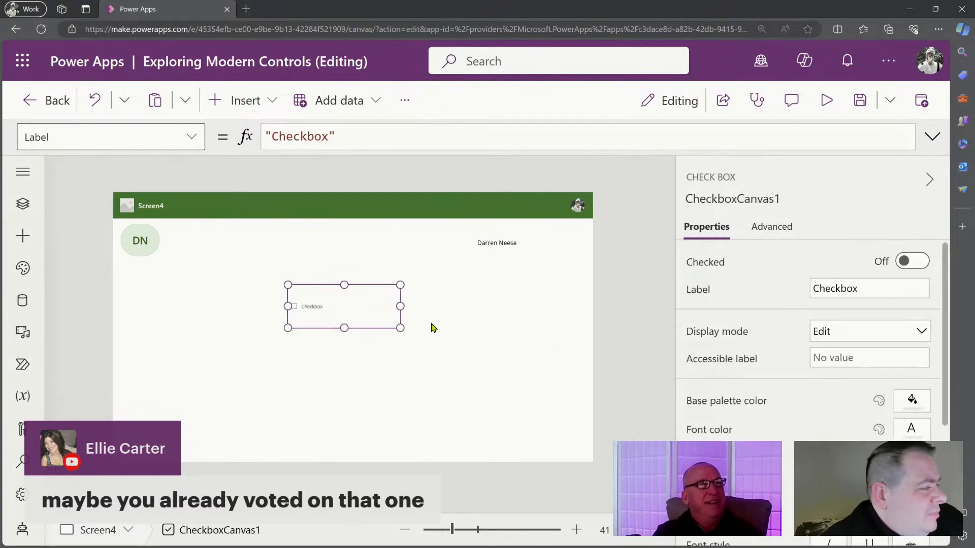
left_click(919, 268)
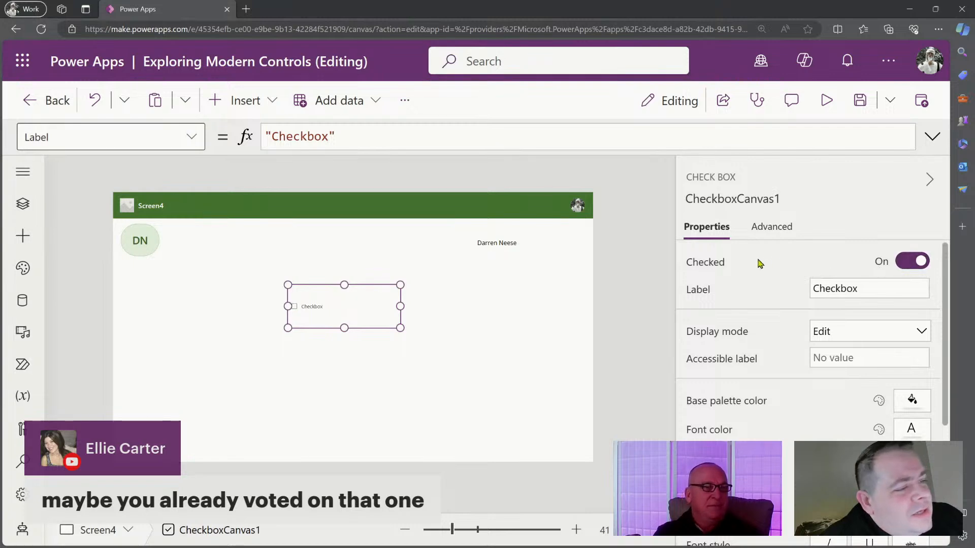
left_click_drag(366, 310, 397, 305)
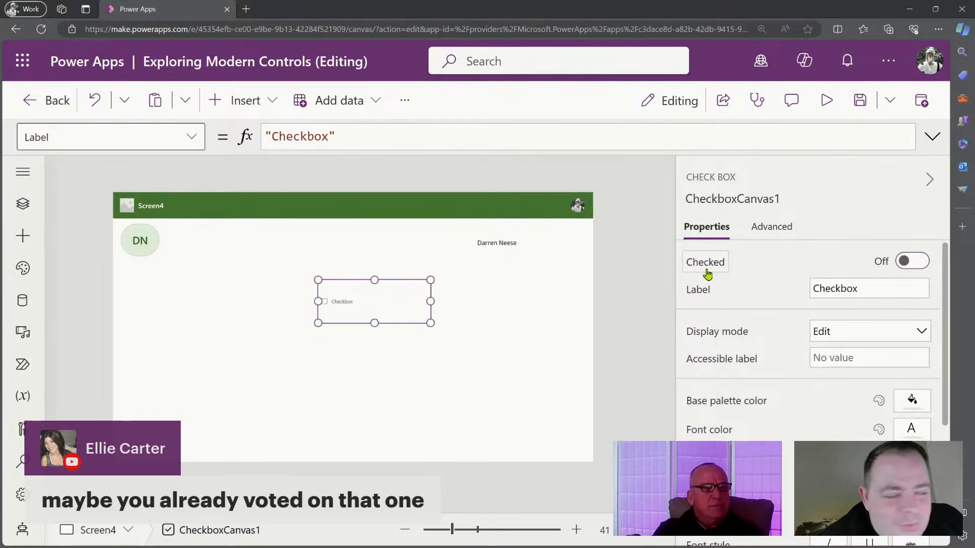
Step: Try the modern checkbox's Checked property on and off, leave it on, and select its Label text
left_click(906, 259)
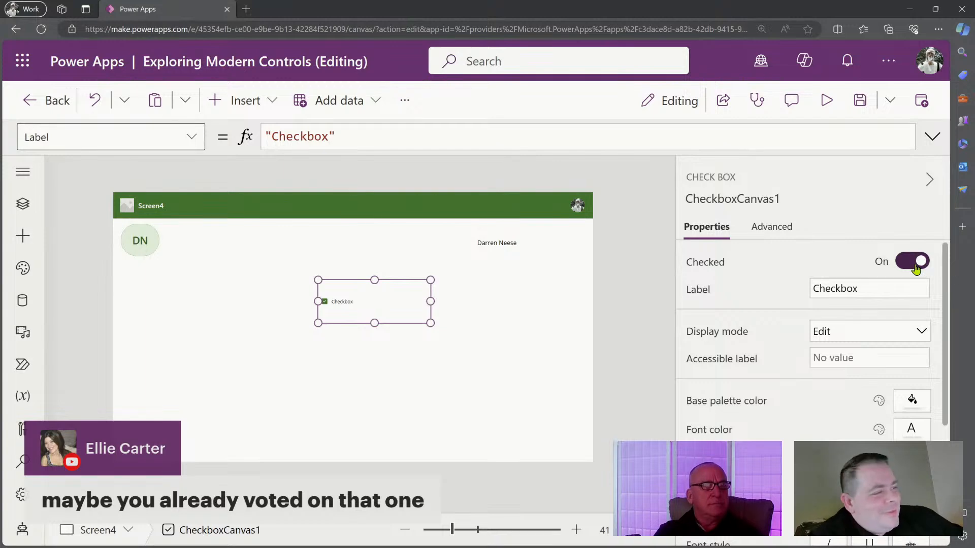
left_click(913, 268)
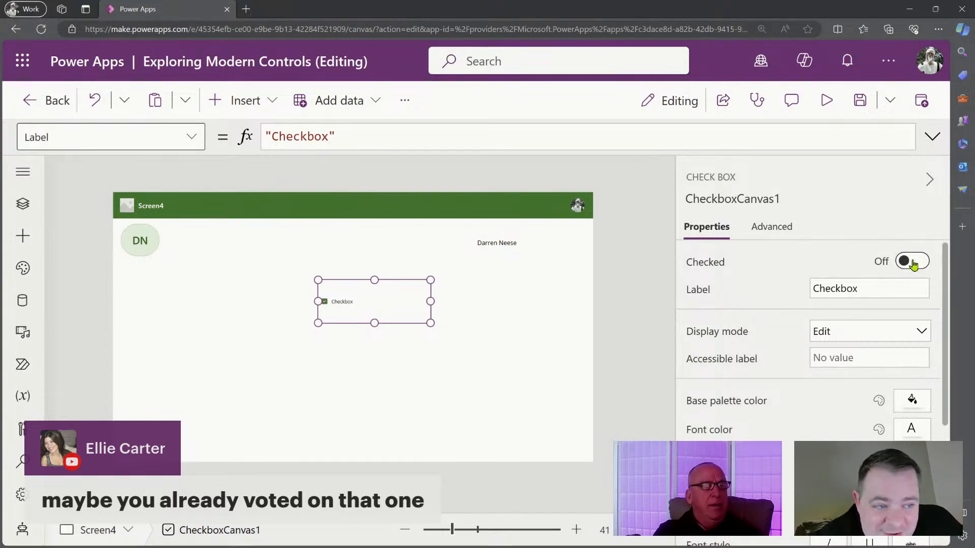
left_click(913, 268)
left_click_drag(872, 290, 799, 297)
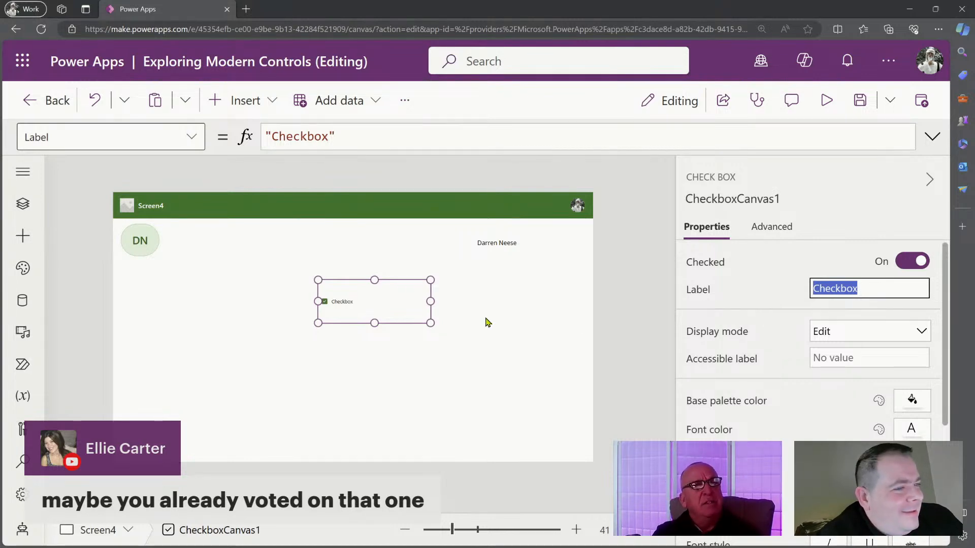
Step: Inspect the modern checkbox's Checked property and highlight its formula value
left_click(714, 262)
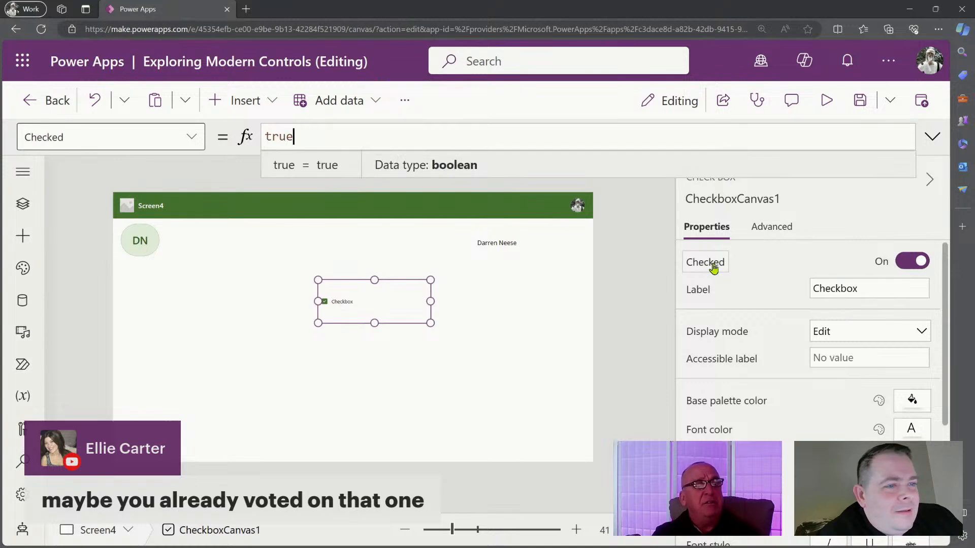
left_click(191, 138)
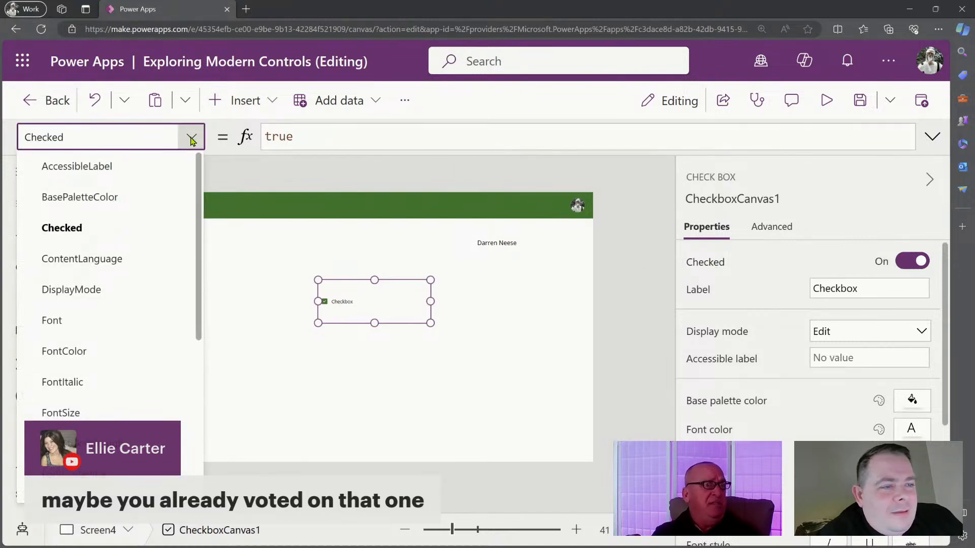
left_click(192, 138)
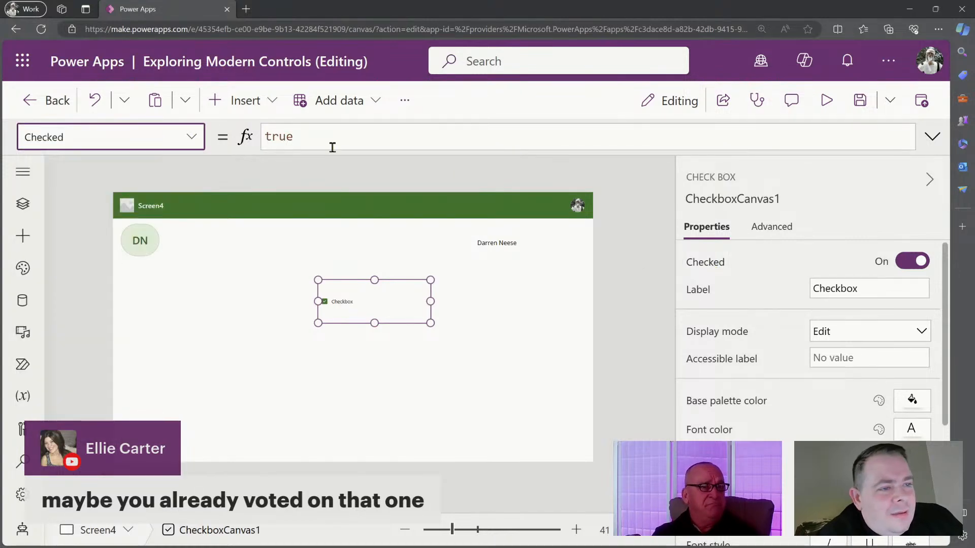
left_click_drag(330, 144, 245, 127)
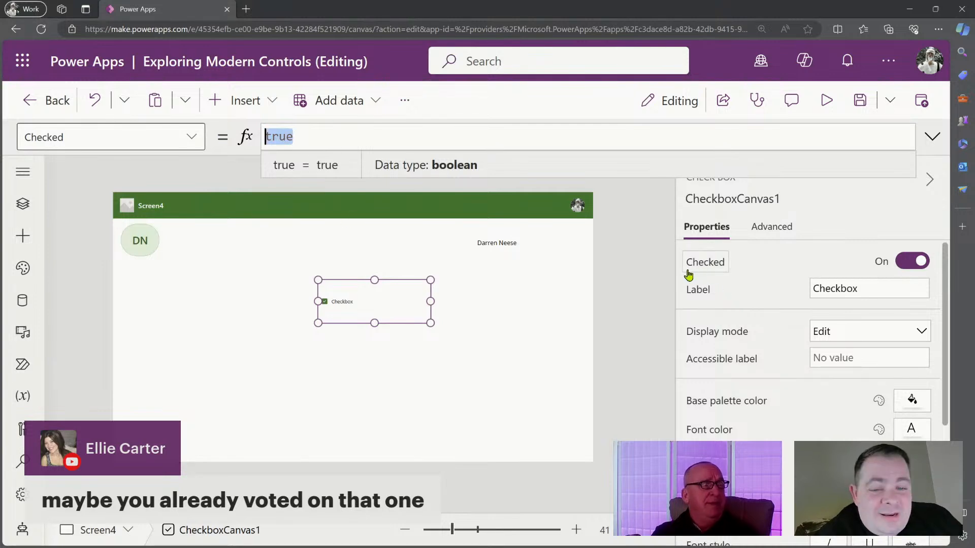
Step: Insert a classic Check box by searching the controls for "ch" and place it beside the modern checkbox
left_click(246, 116)
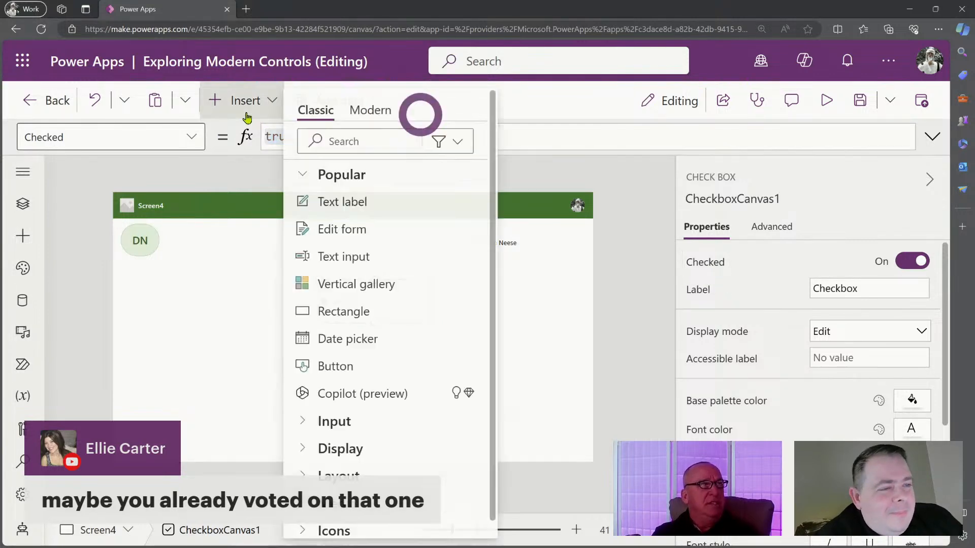
left_click(360, 143)
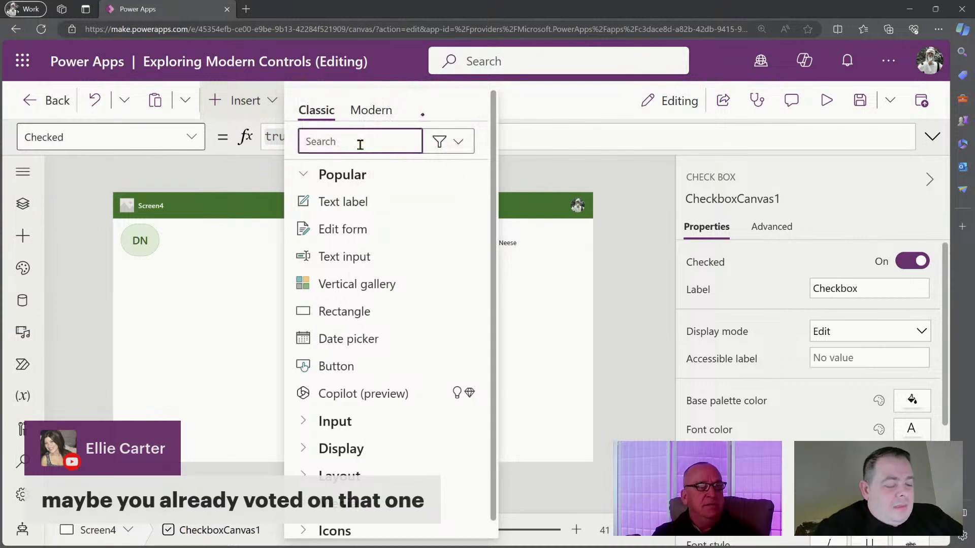
type("ch")
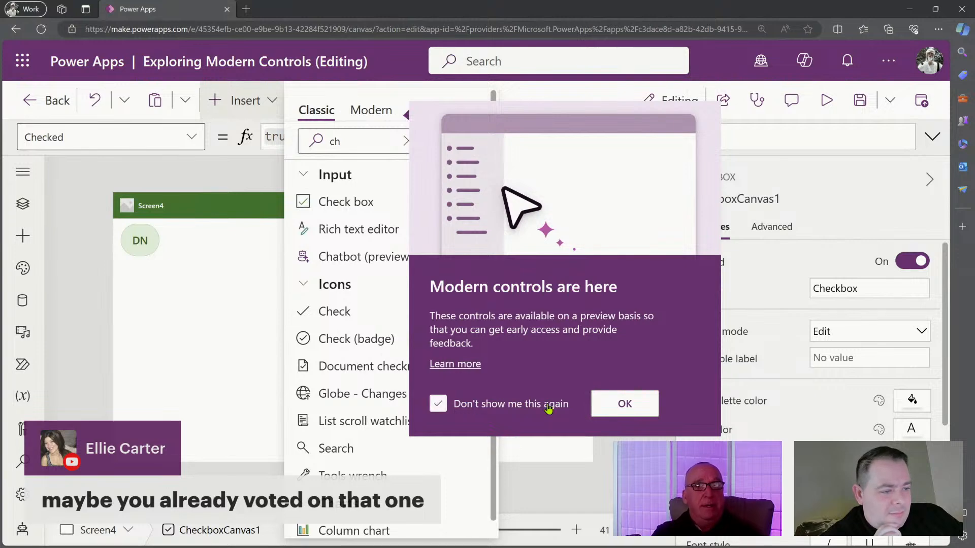
left_click(625, 404)
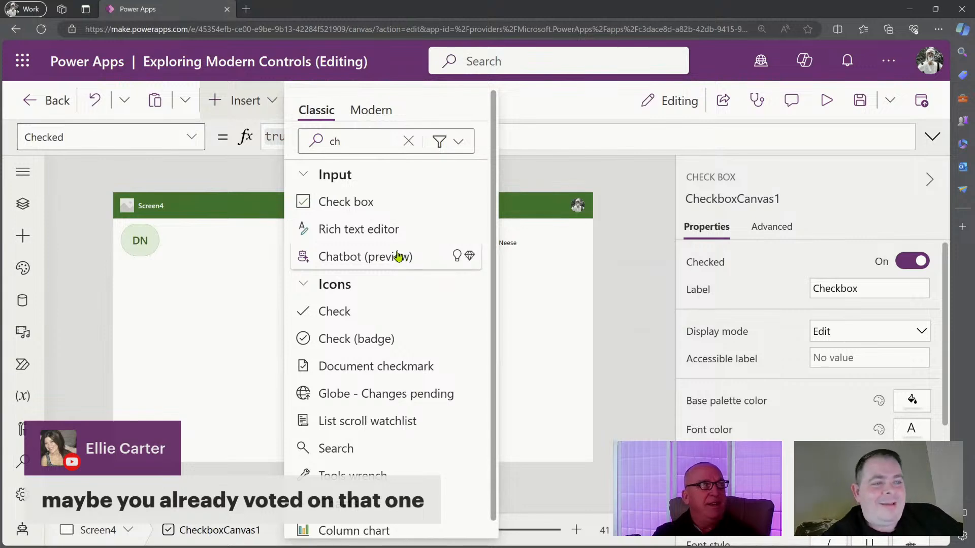
left_click(381, 146)
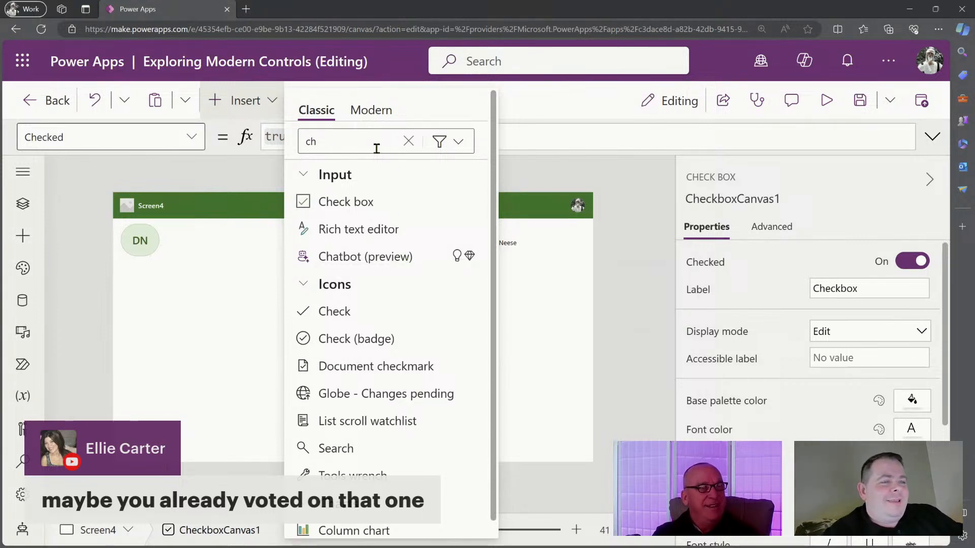
left_click(370, 201)
left_click_drag(158, 217, 407, 303)
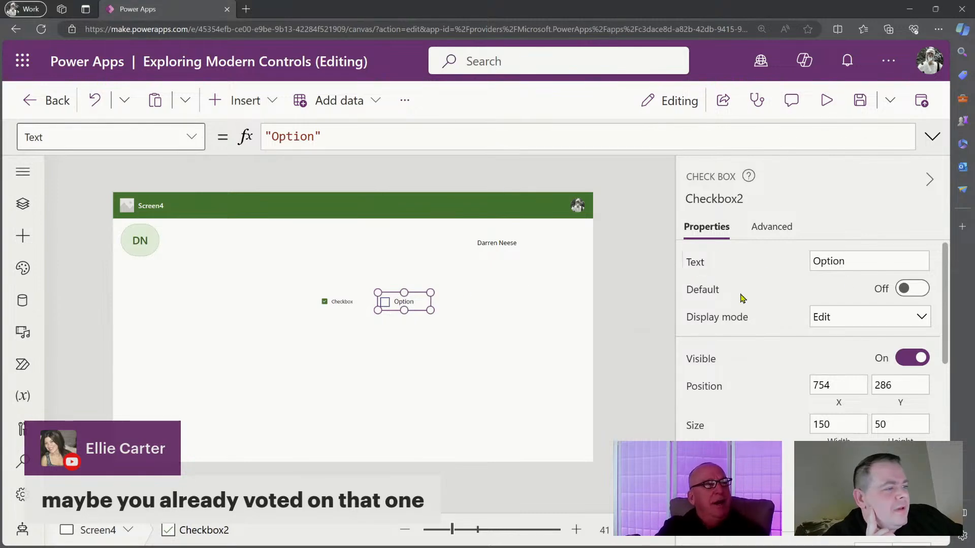
Step: Show the classic check box's Default property, and space the two check boxes apart by moving the classic one and shrinking the modern one's frame
left_click(699, 288)
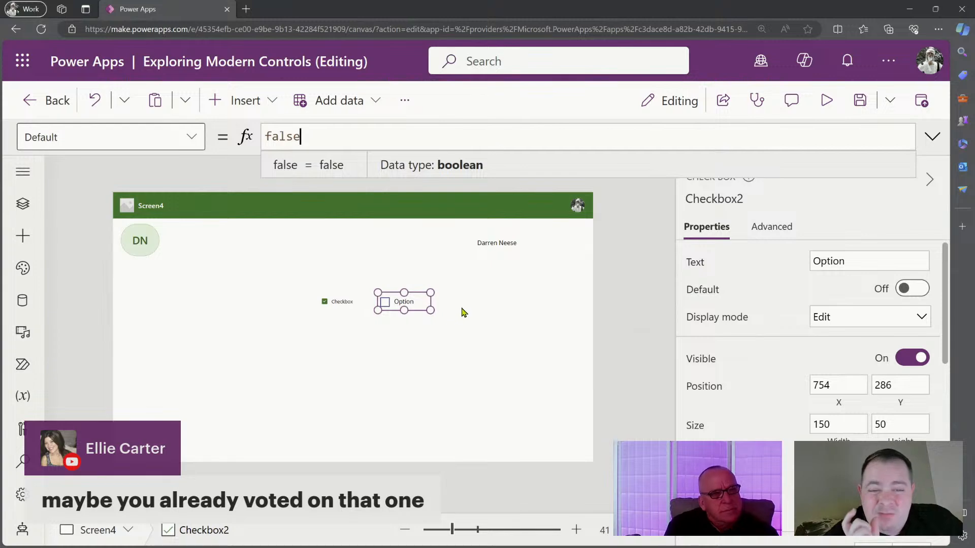
left_click_drag(416, 312, 387, 311)
left_click(344, 301)
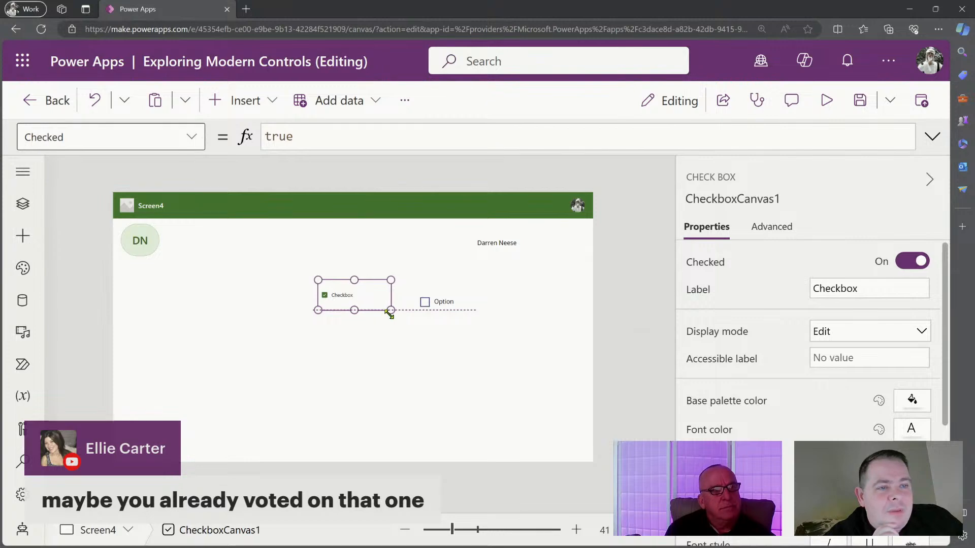
Step: Insert a text label beneath the classic check box and place a copy of it beneath the modern checkbox
left_click(236, 101)
left_click(331, 202)
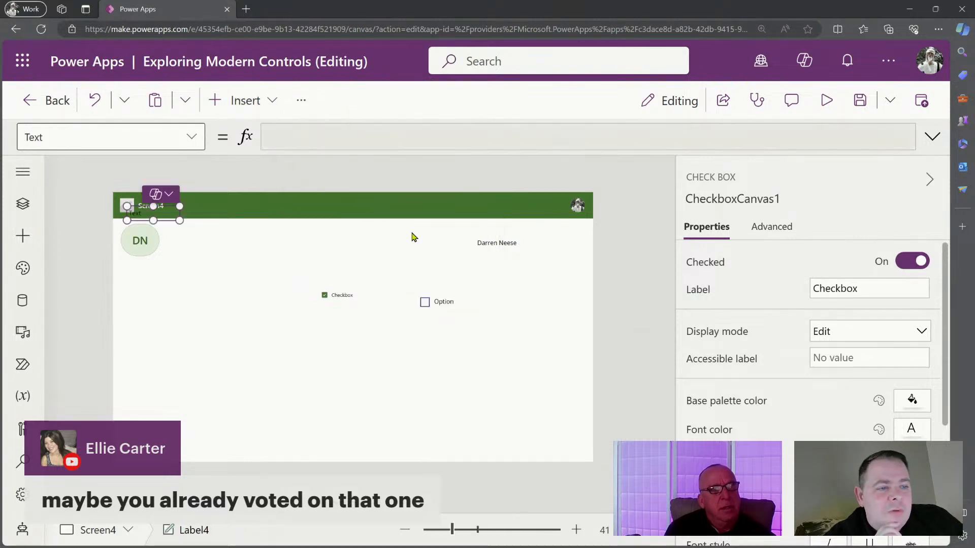
left_click_drag(164, 211, 449, 322)
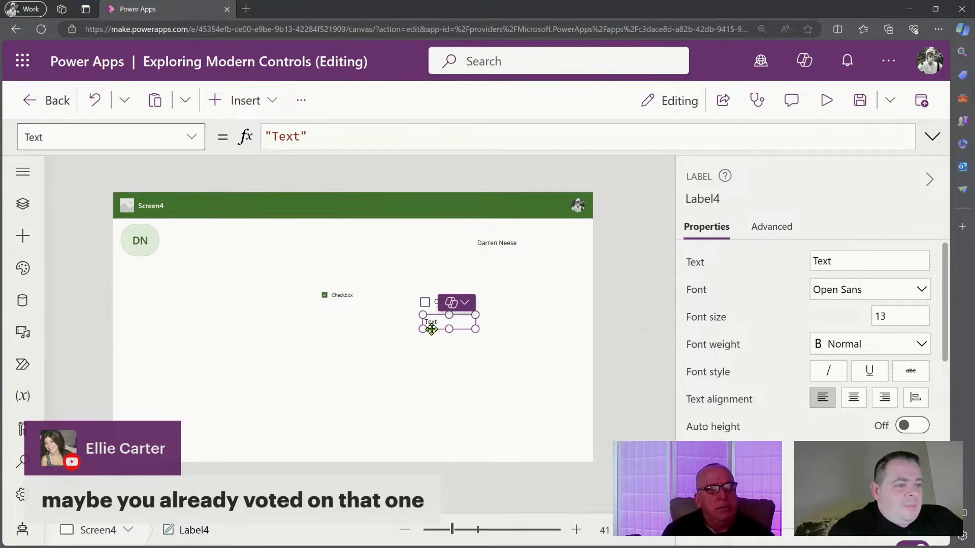
key("ctrl+c")
key("ctrl+v")
left_click_drag(467, 329, 355, 321)
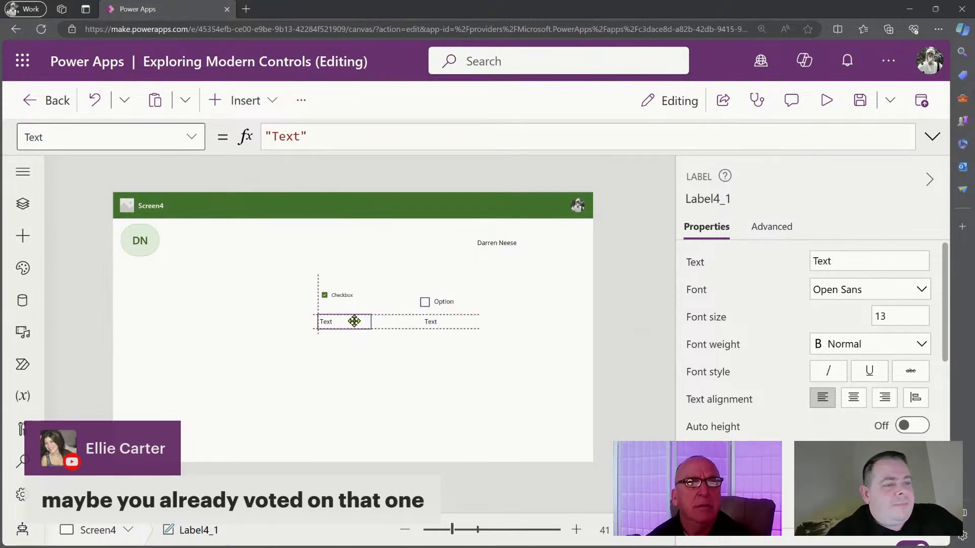
Step: Set the Text of the label under the modern checkbox to CheckboxCanvas1.Checked
left_click(326, 294)
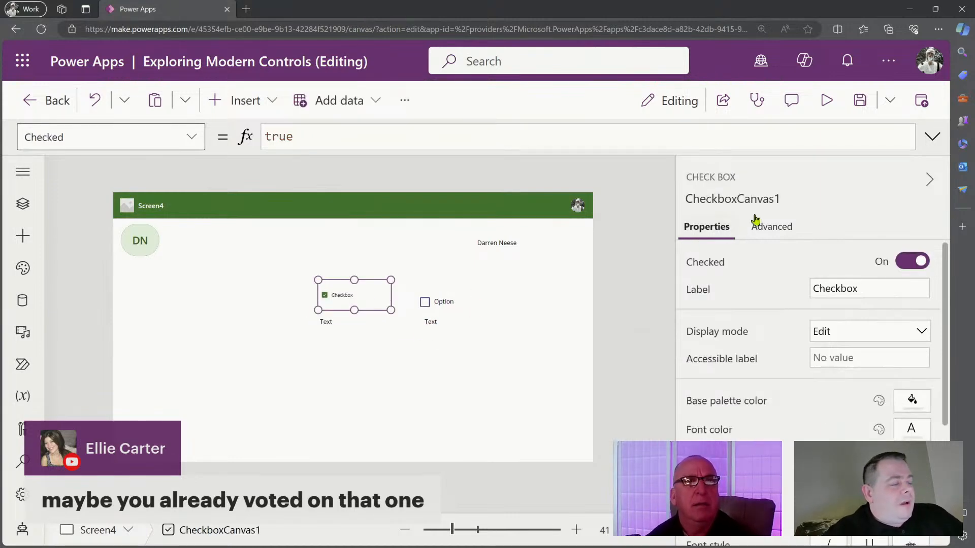
left_click(770, 202)
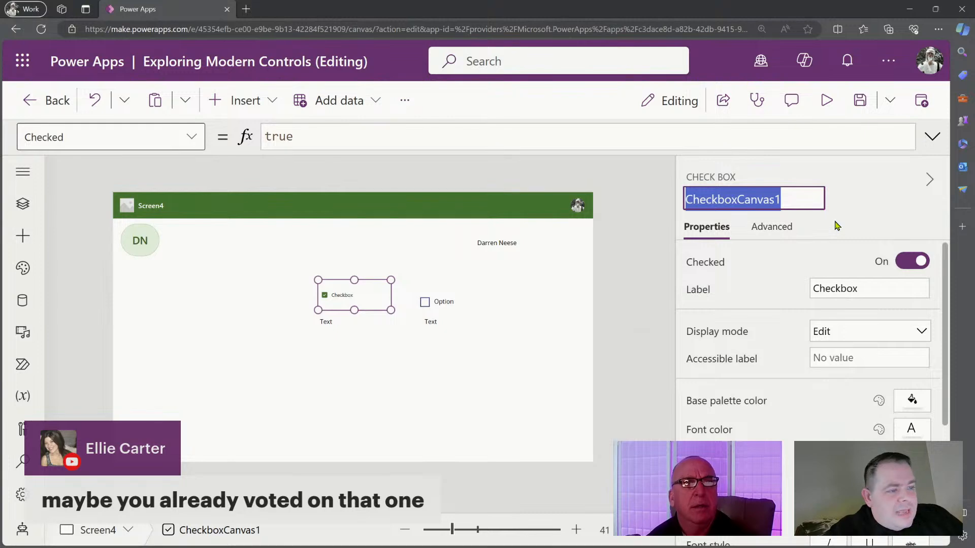
left_click(335, 324)
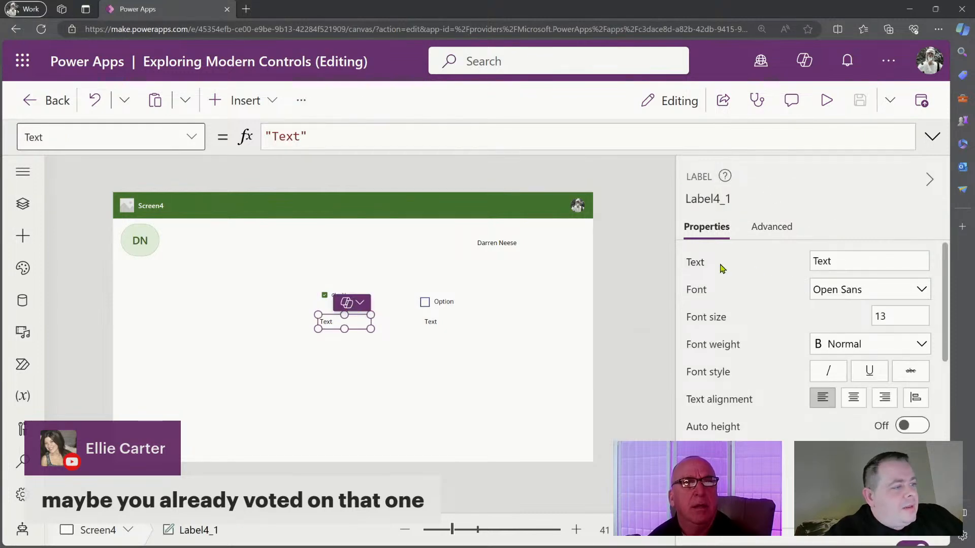
left_click(389, 137)
left_click_drag(304, 136, 260, 138)
key("ctrl+v")
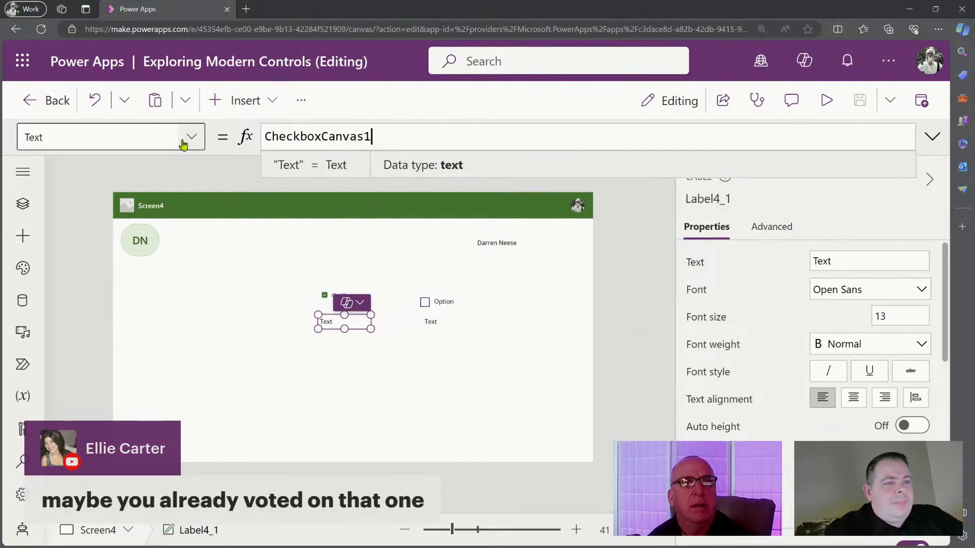
type(".V")
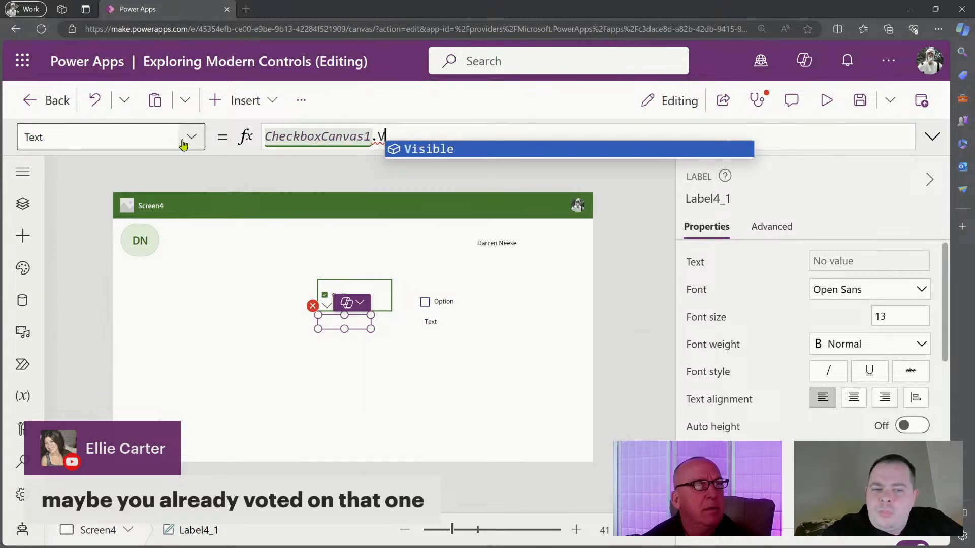
key("BackSpace")
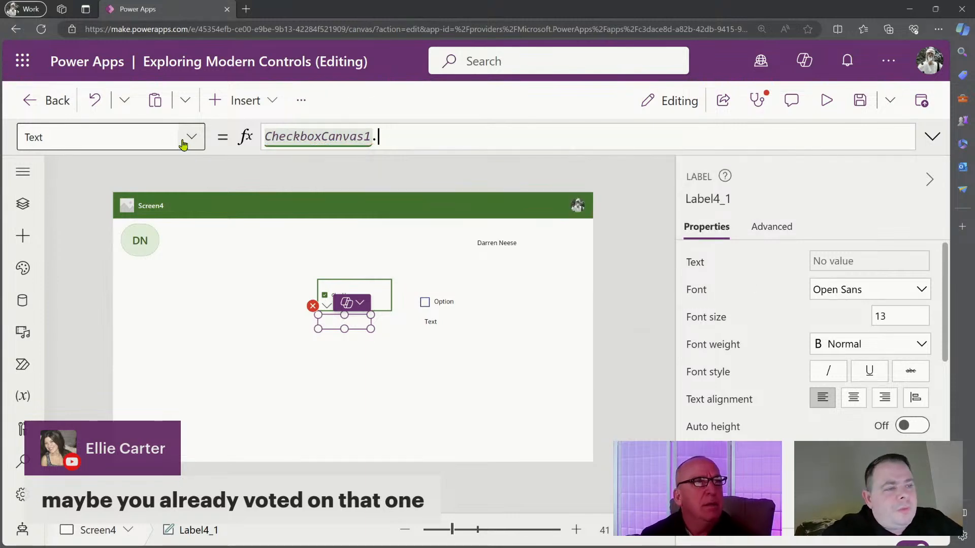
type("C")
key("Tab")
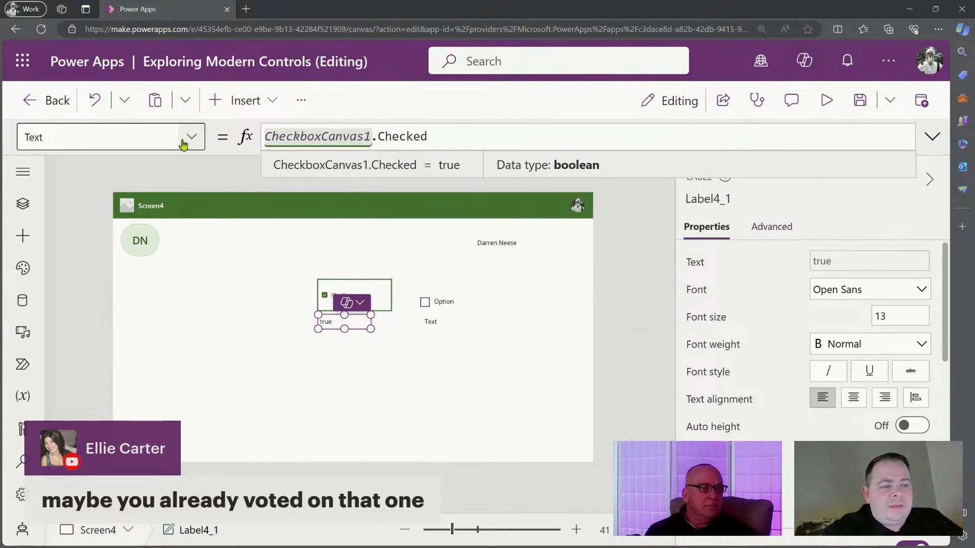
Step: Set the Text of the label under the classic check box to Checkbox2.Value
left_click(447, 303)
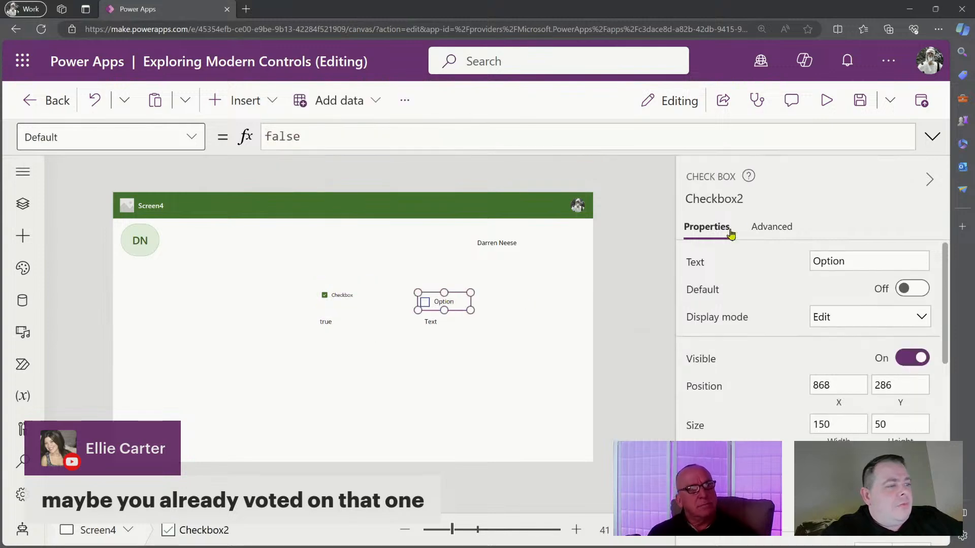
left_click(726, 200)
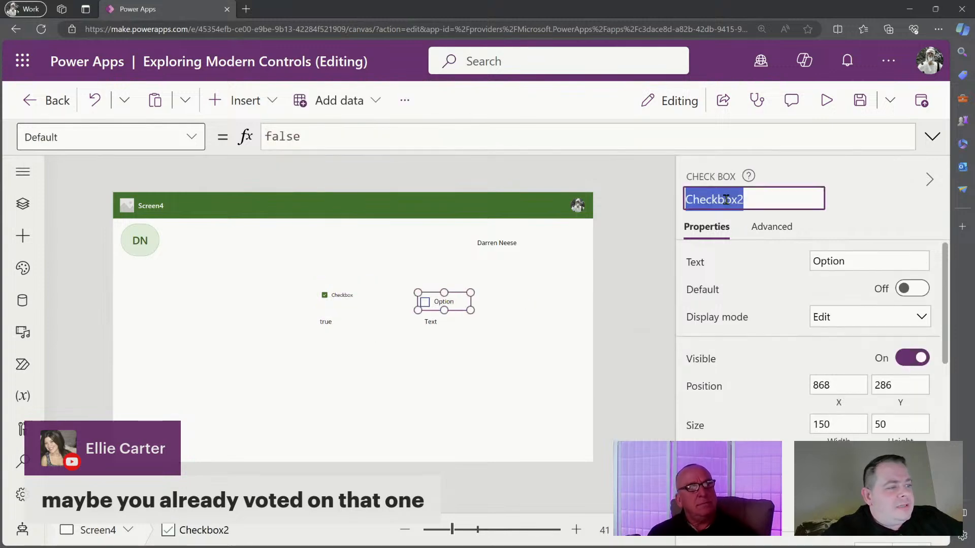
left_click(438, 322)
left_click(348, 147)
left_click_drag(348, 147, 211, 126)
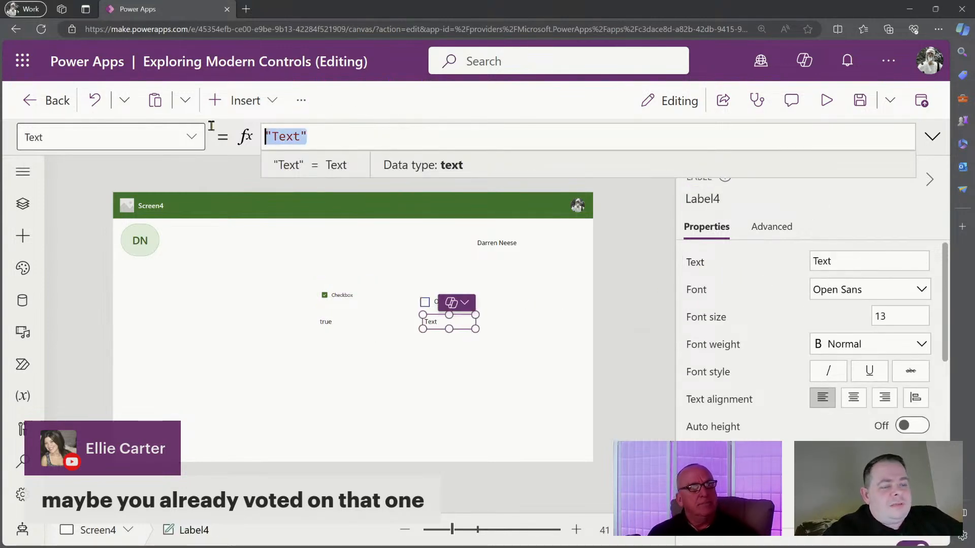
type("Checkbox2.")
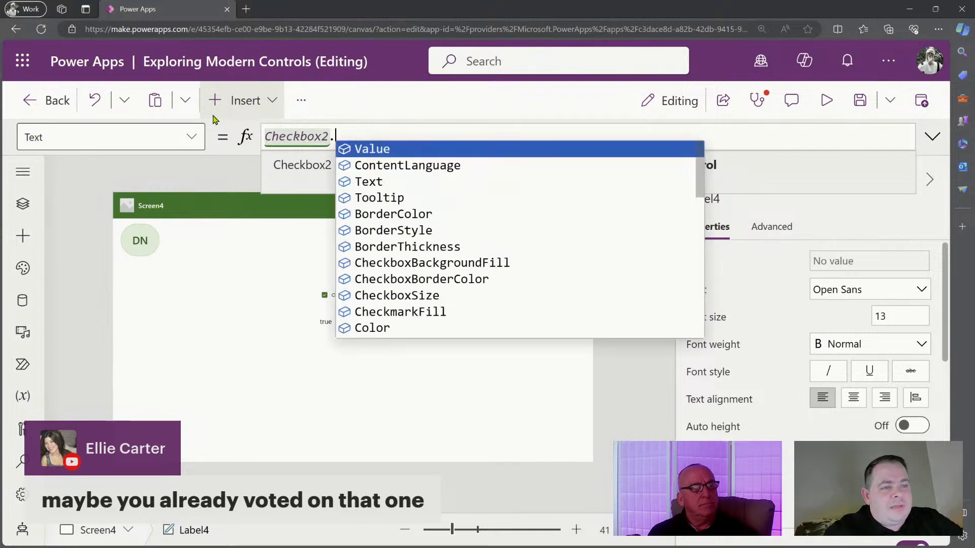
key("Tab")
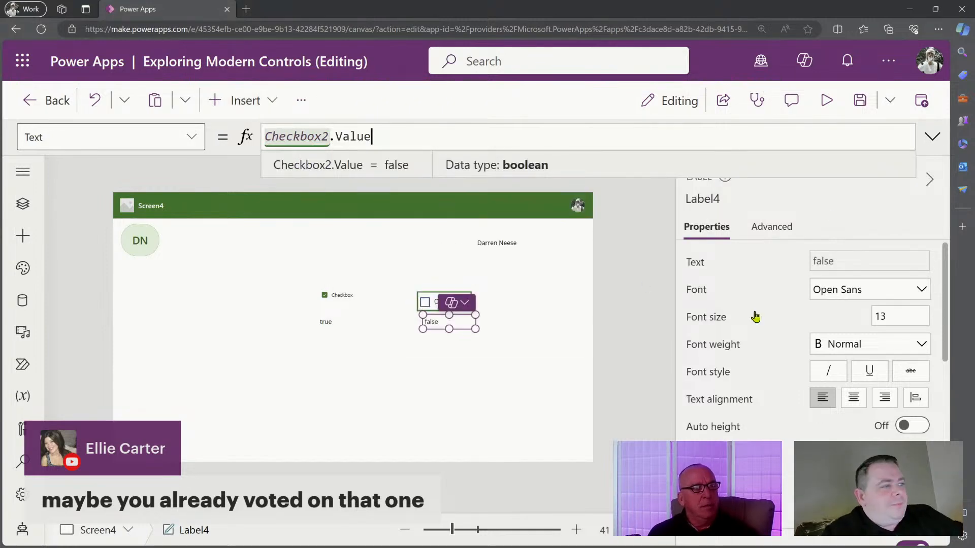
Step: Preview the app to test the modern and classic check boxes with their labels, and return to editing with the modern checkbox selected
left_click(826, 100)
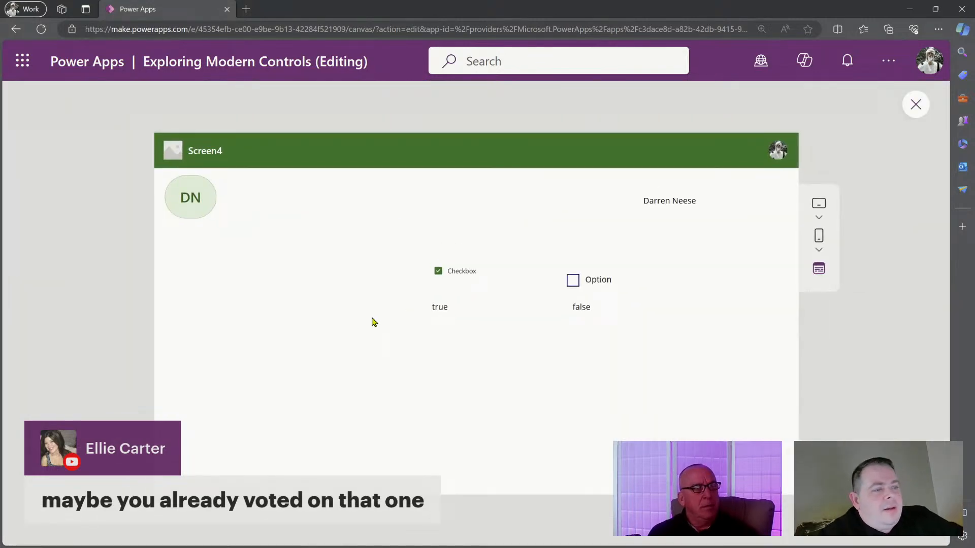
left_click(474, 277)
left_click(467, 275)
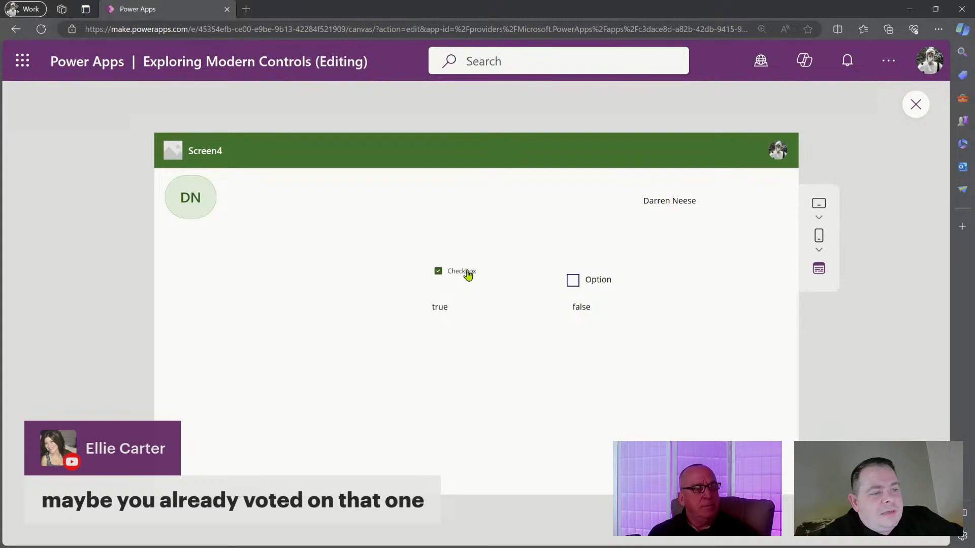
left_click(605, 281)
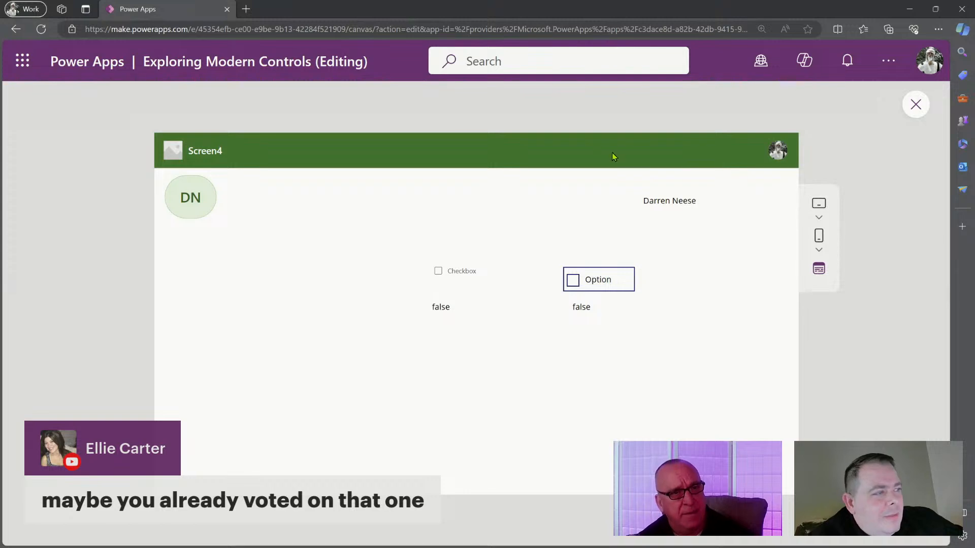
left_click(916, 104)
left_click(347, 295)
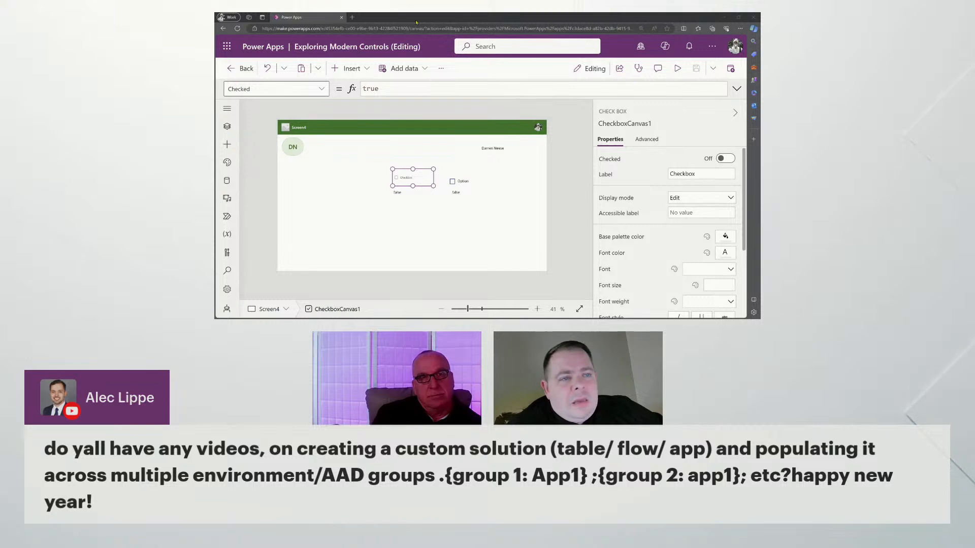
Step: Bring the YouTube onboarding search results onto the shared display and open the video "Onboarding Application Example - MS SQL Server & Indexes" with its sound muted
left_click(353, 17)
left_click_drag(375, 18, 759, 41)
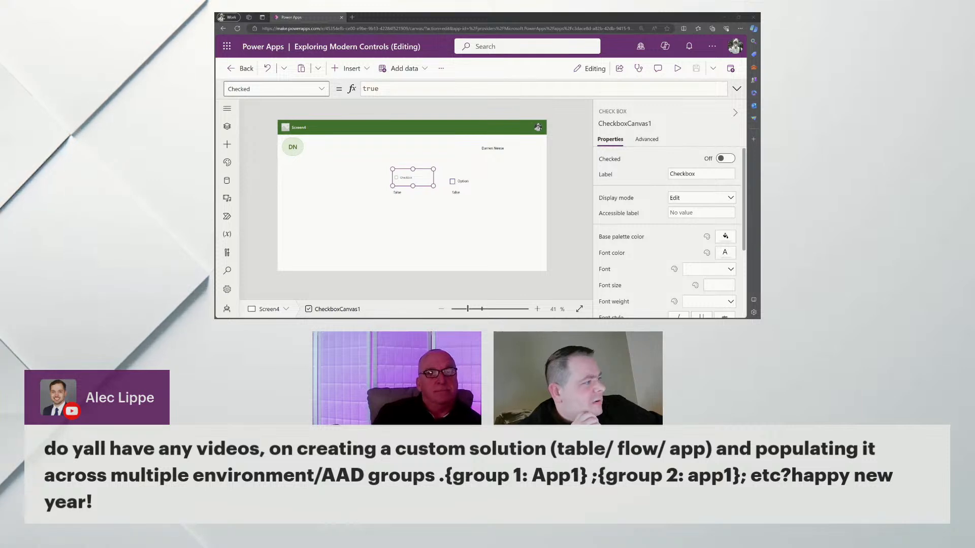
left_click_drag(760, 85, 549, 84)
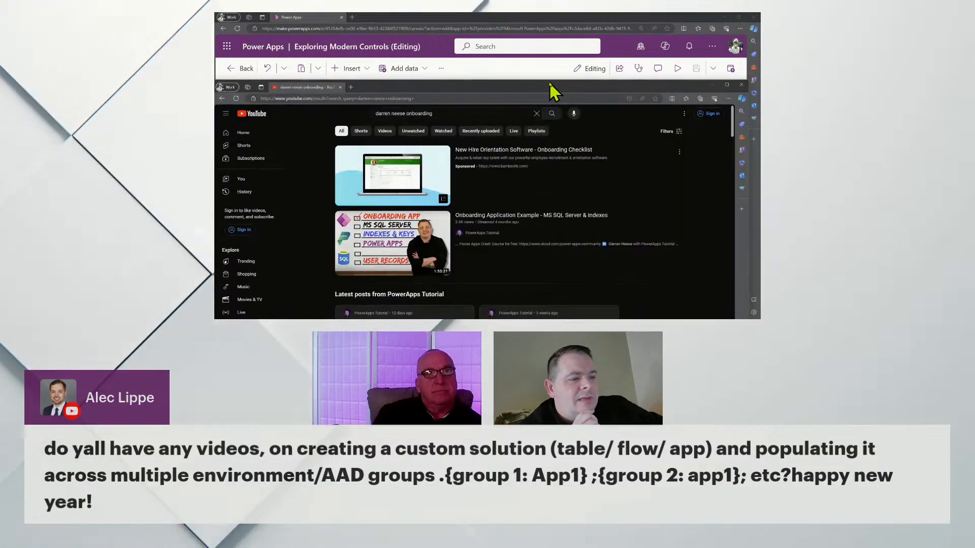
double_click(549, 84)
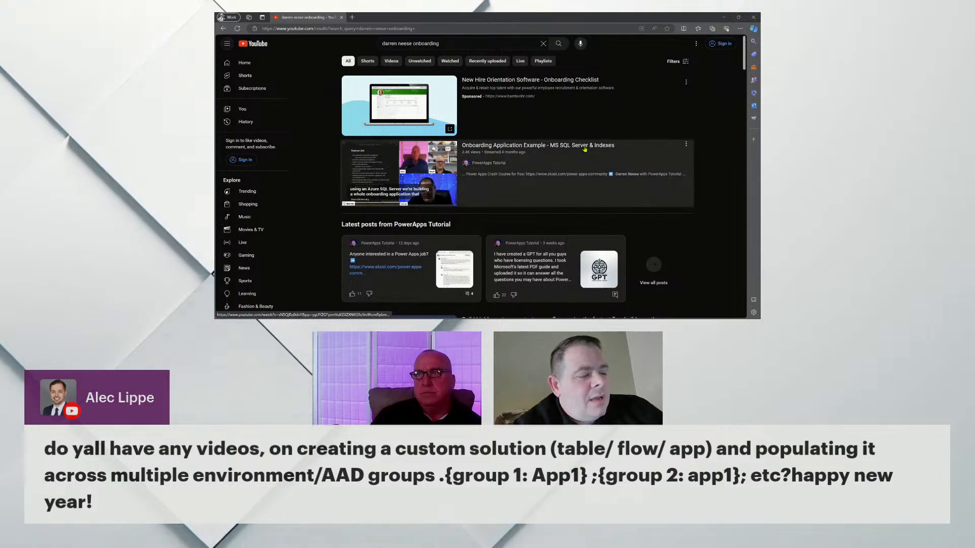
left_click(585, 149)
left_click(264, 263)
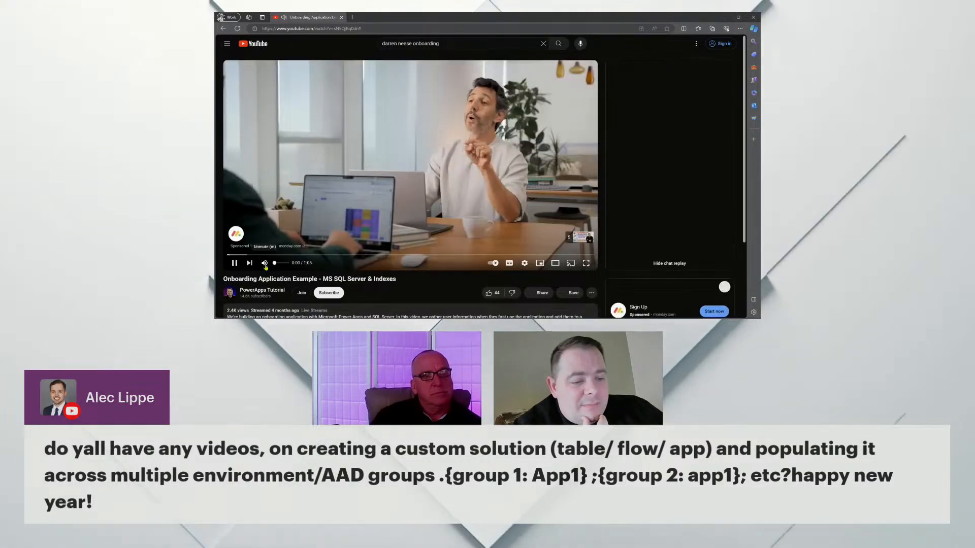
Step: Expand the onboarding video's description and look through its links and the comments below it
scroll(411, 268, "down", 3)
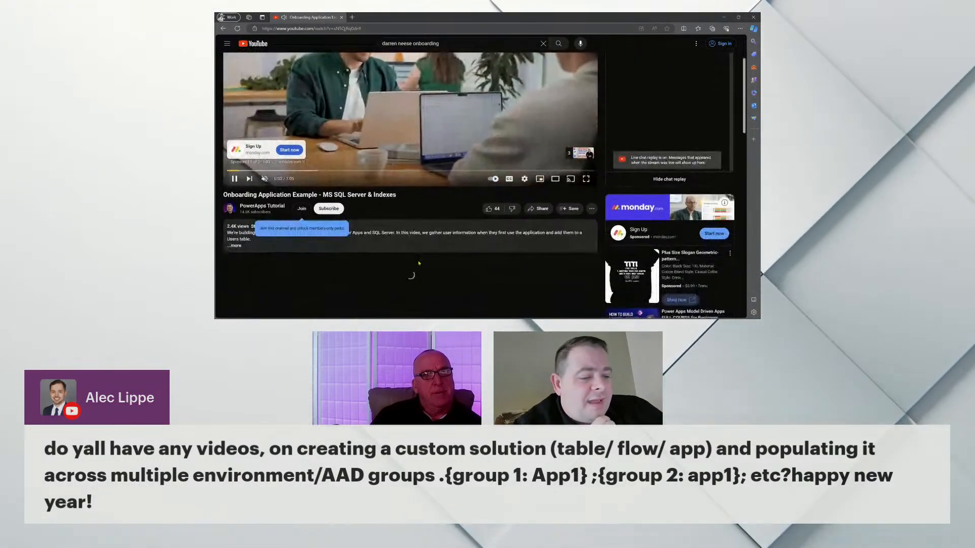
left_click(422, 240)
scroll(462, 252, "down", 3)
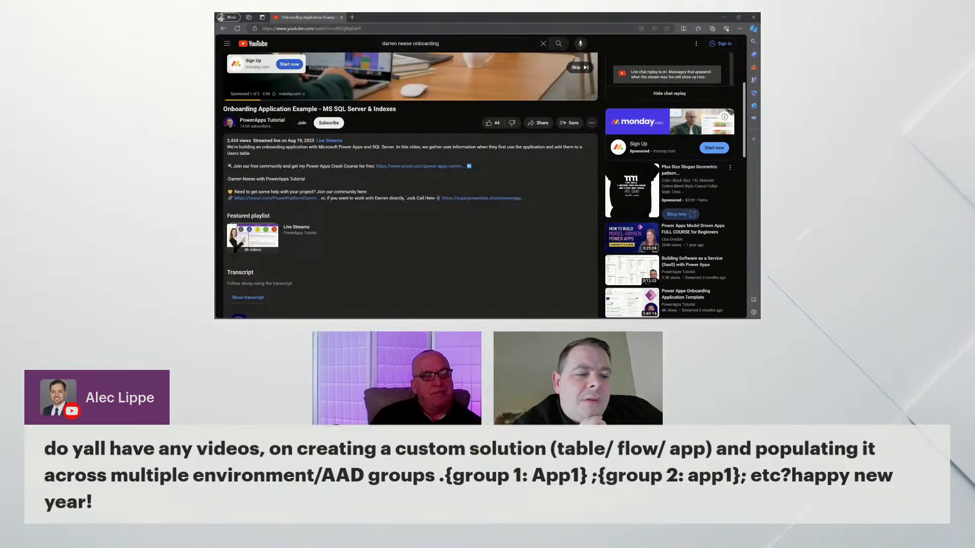
scroll(405, 256, "down", 9)
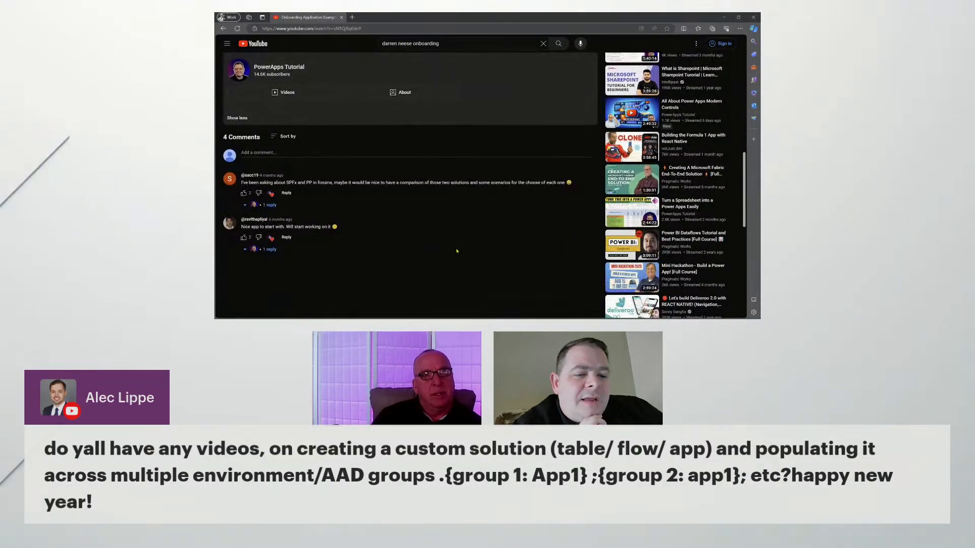
scroll(456, 250, "up", 15)
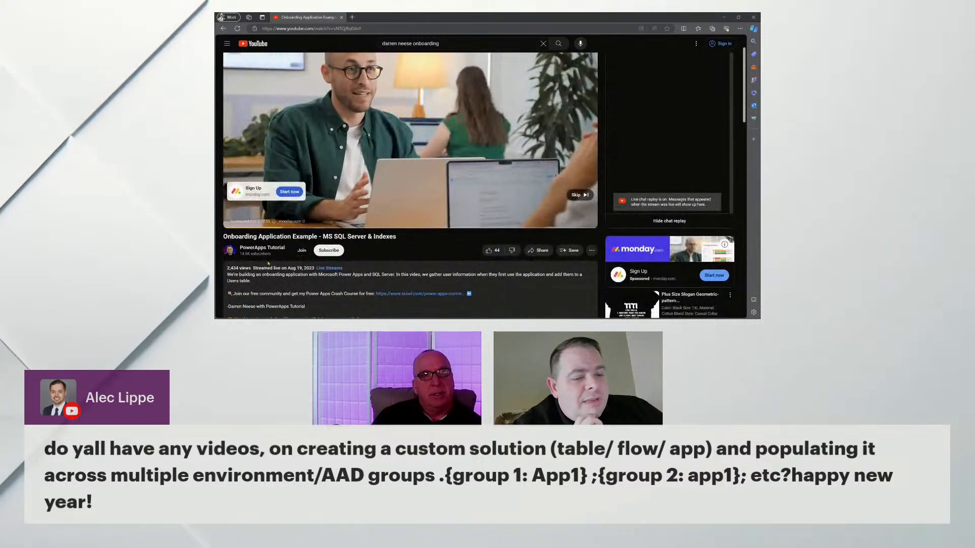
Step: Open the PowerApps Tutorial channel from the video page and browse its created playlists
left_click(262, 248)
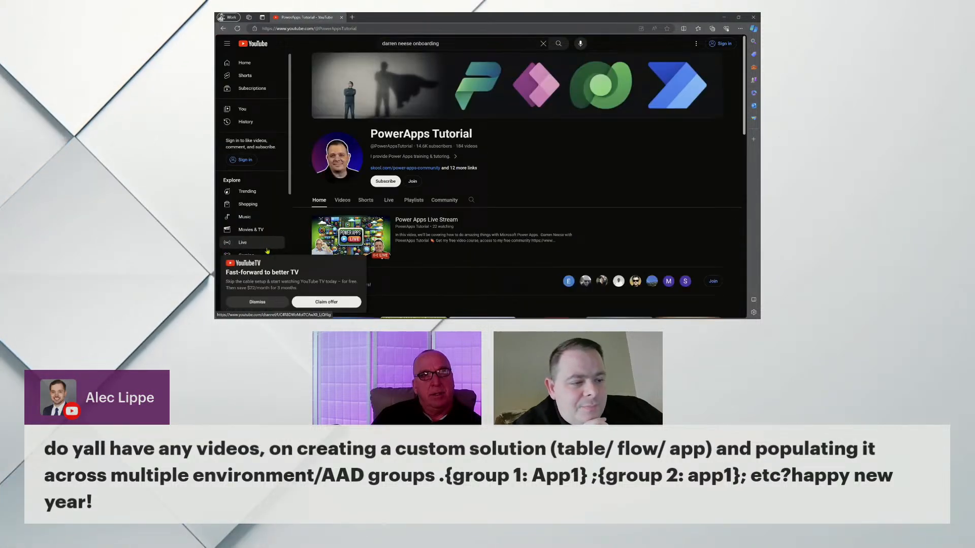
left_click(410, 202)
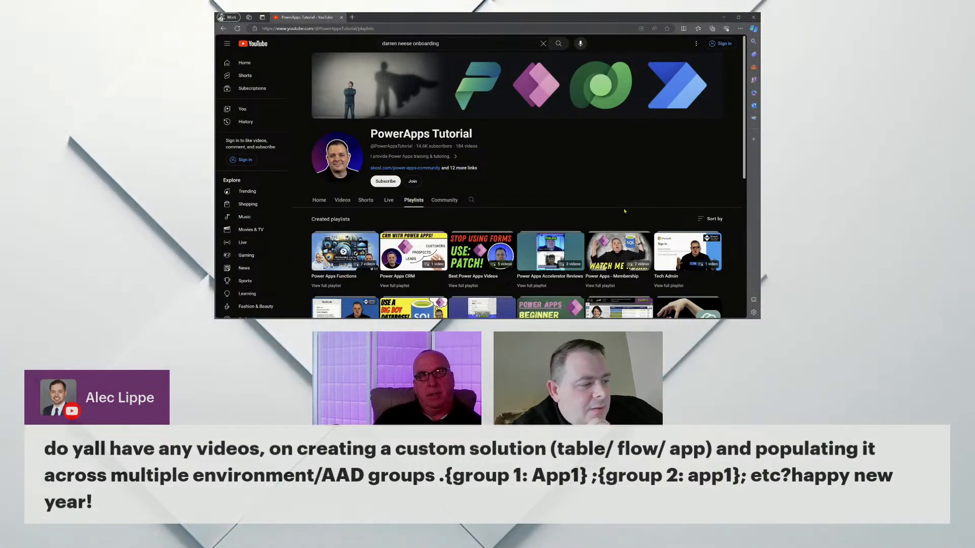
scroll(516, 228, "down", 3)
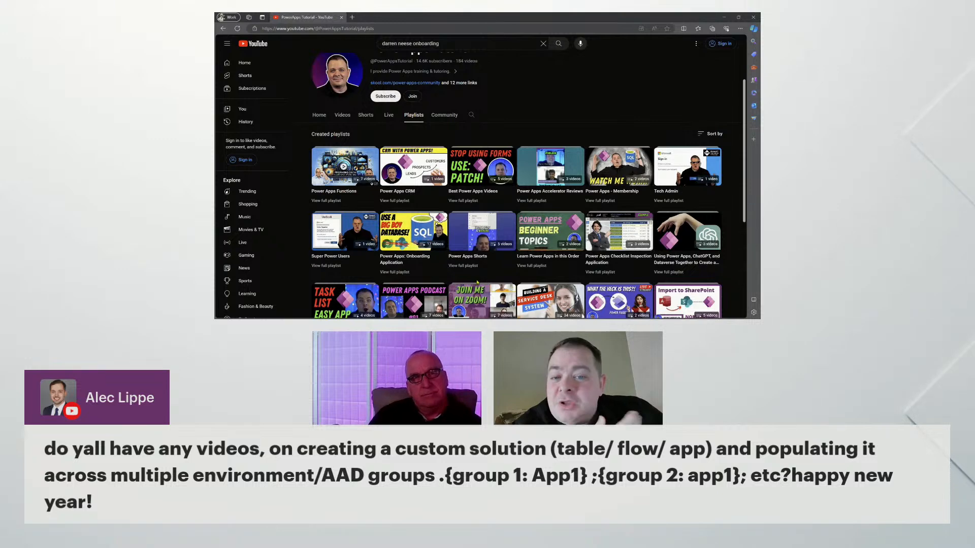
Step: Open the full page of the "Power Apps: Onboarding Application" playlist and select its web address for sharing
left_click(399, 261)
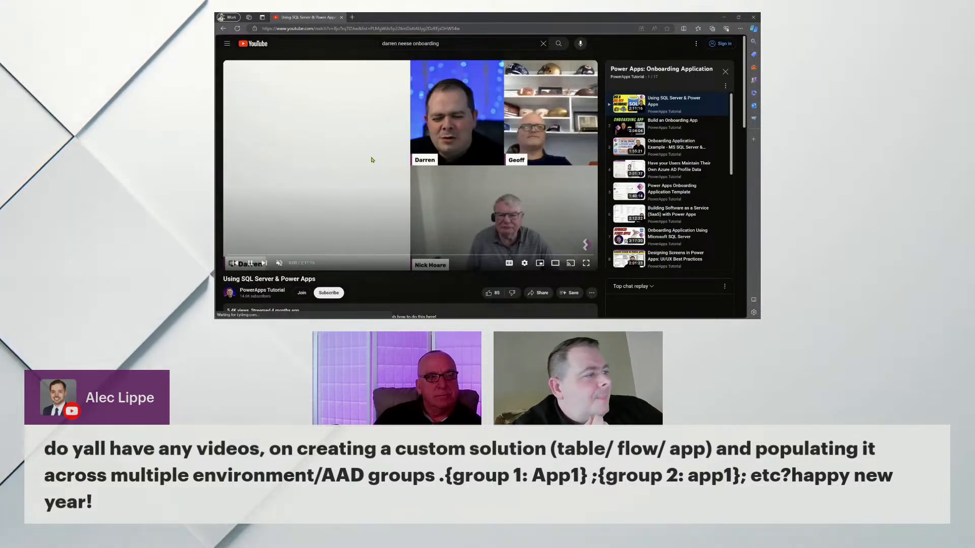
left_click(630, 70)
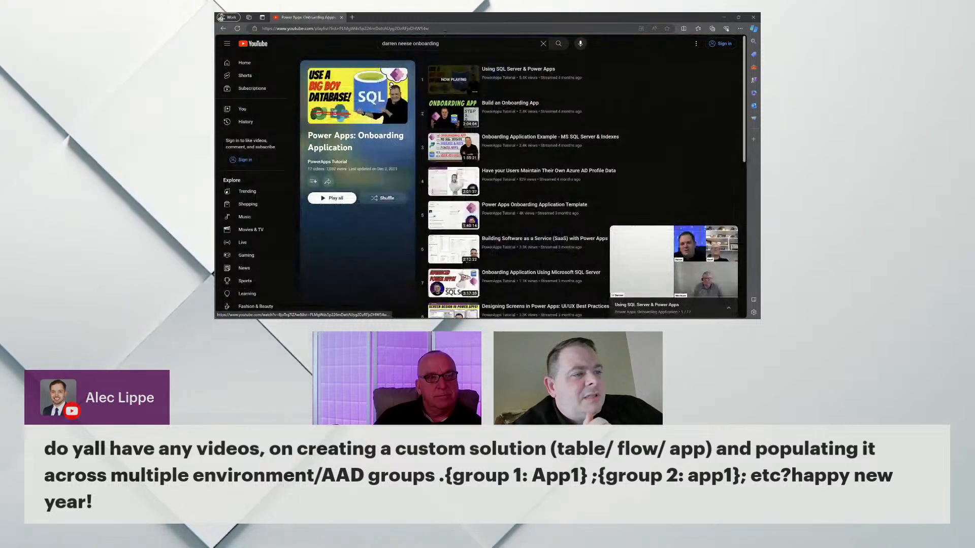
left_click(494, 27)
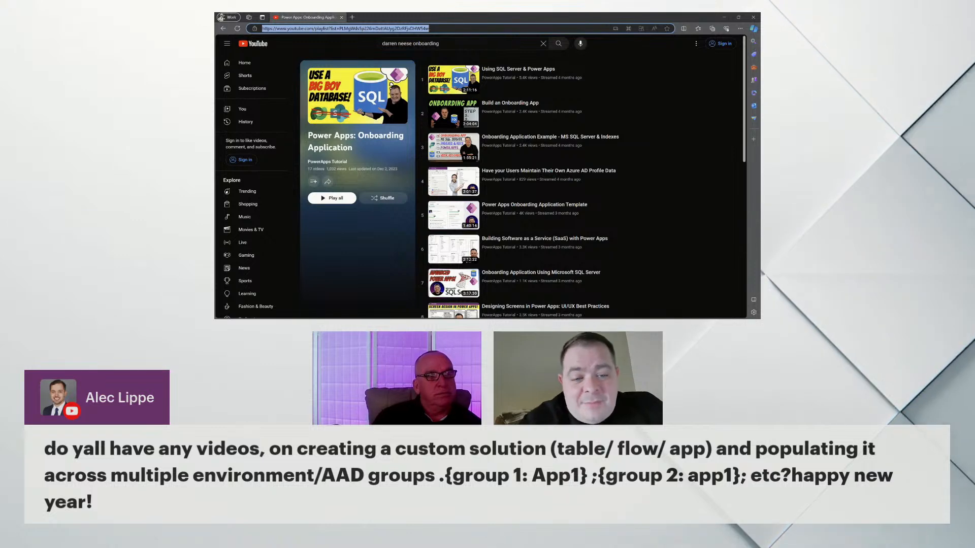
key("alt+Tab")
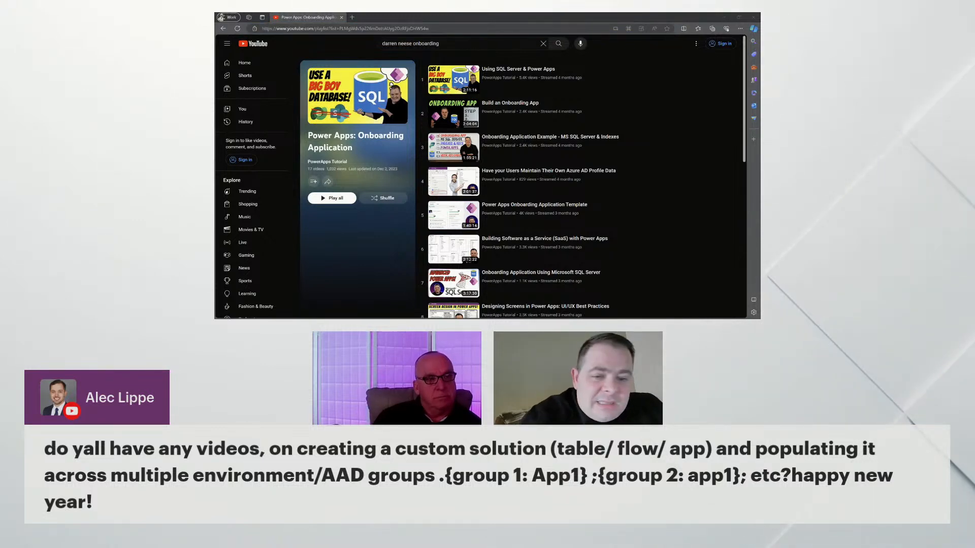
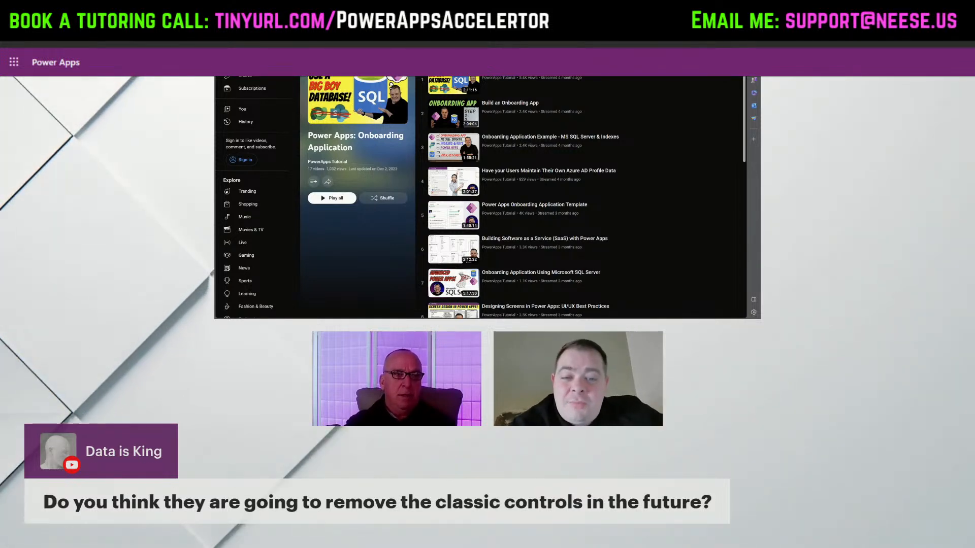
Step: Bring the Power Apps editor back onto the shared display and examine the General settings of the Exploring Modern Controls app
left_click_drag(488, 18, 968, 103)
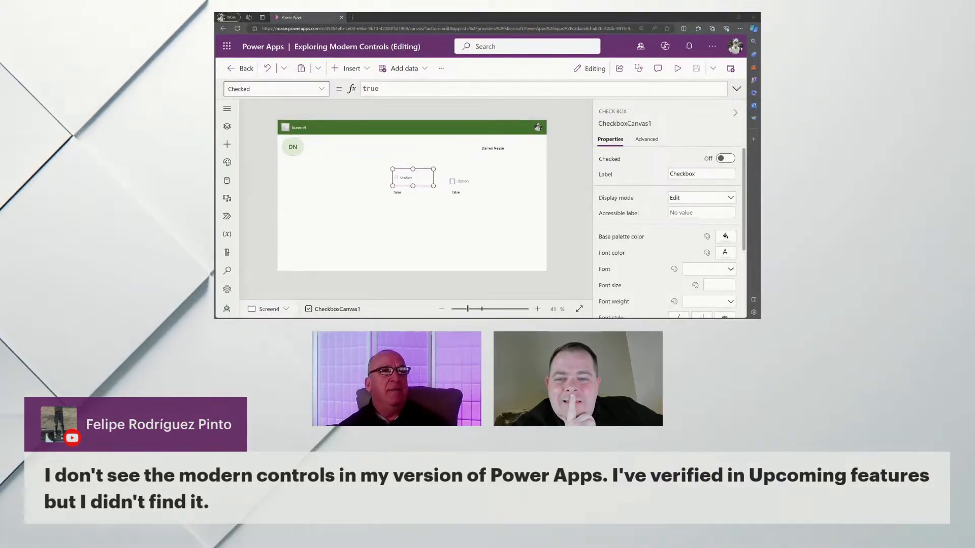
left_click(441, 70)
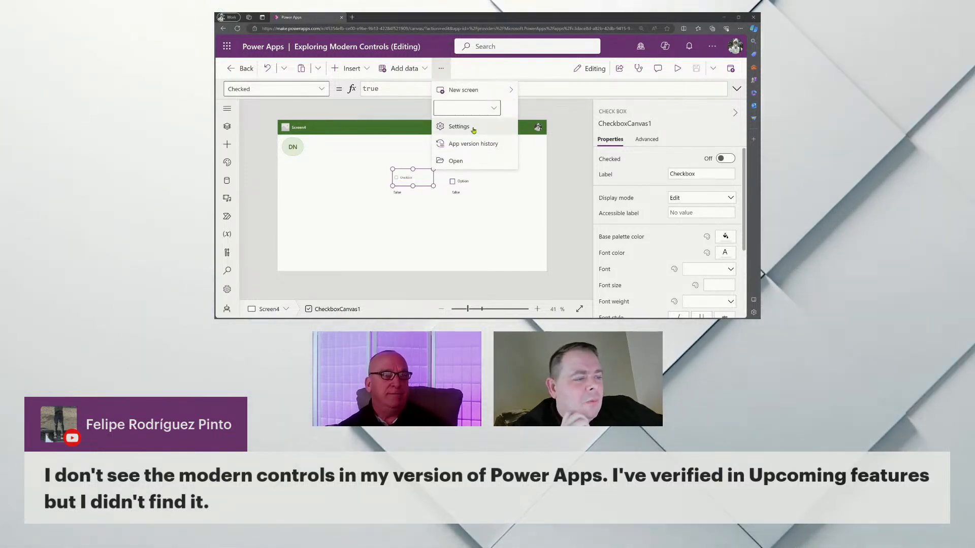
left_click(472, 131)
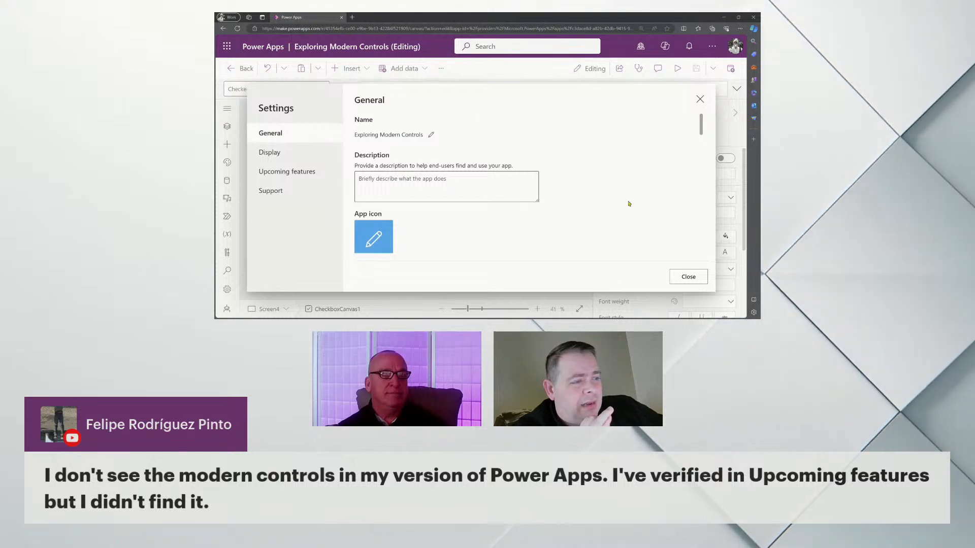
scroll(583, 184, "down", 2)
scroll(582, 184, "down", 2)
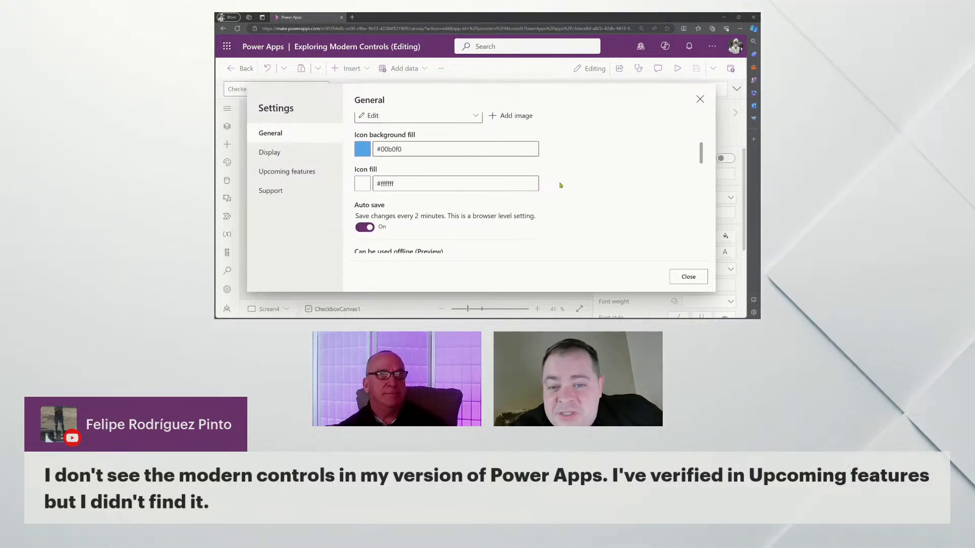
scroll(568, 167, "up", 4)
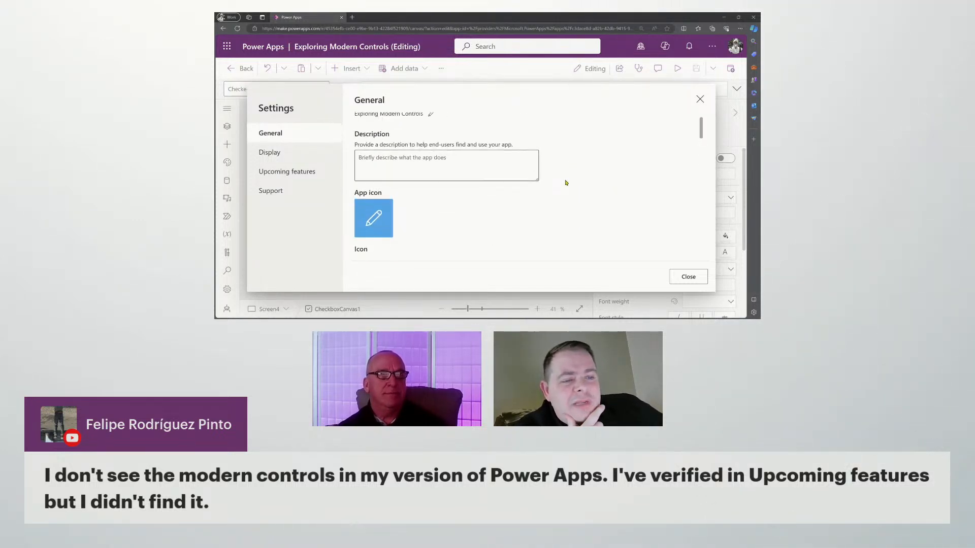
Step: Reopen the app settings and locate the Modern controls and themes switch in the general settings
left_click(700, 99)
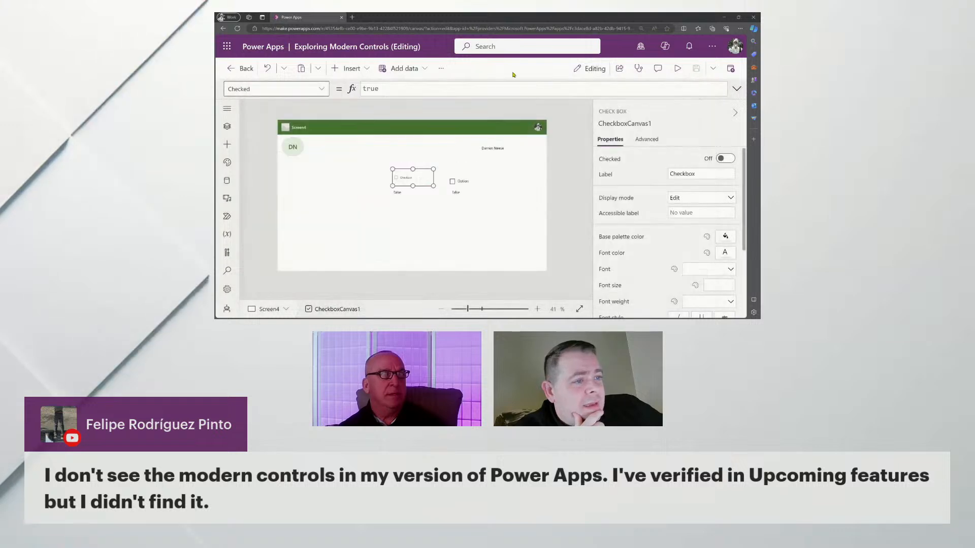
left_click(442, 68)
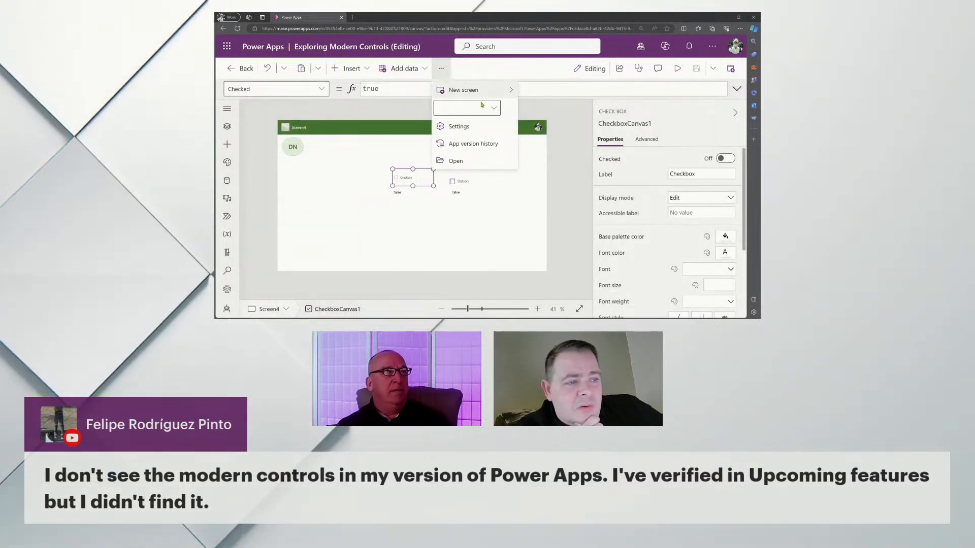
left_click(466, 126)
scroll(518, 208, "down", 5)
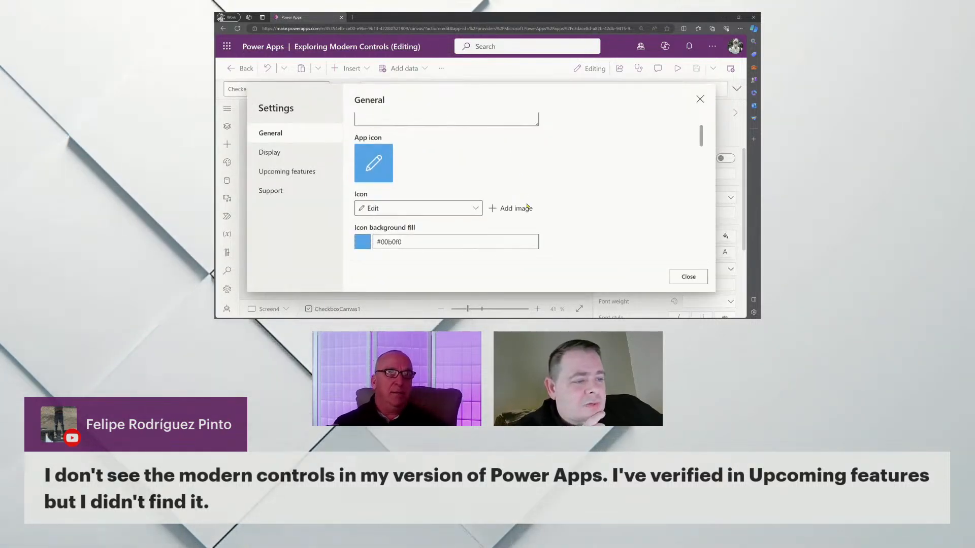
scroll(525, 206, "down", 5)
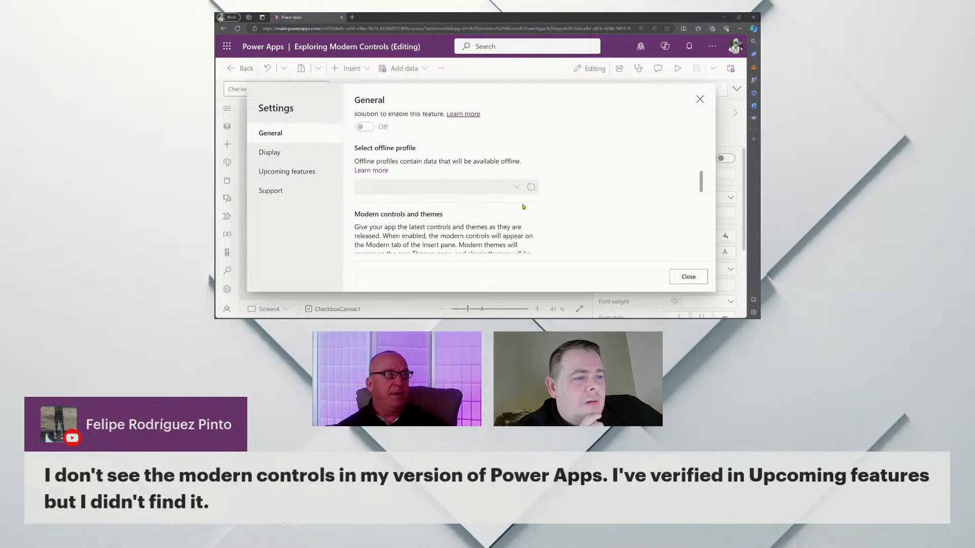
scroll(524, 207, "down", 1)
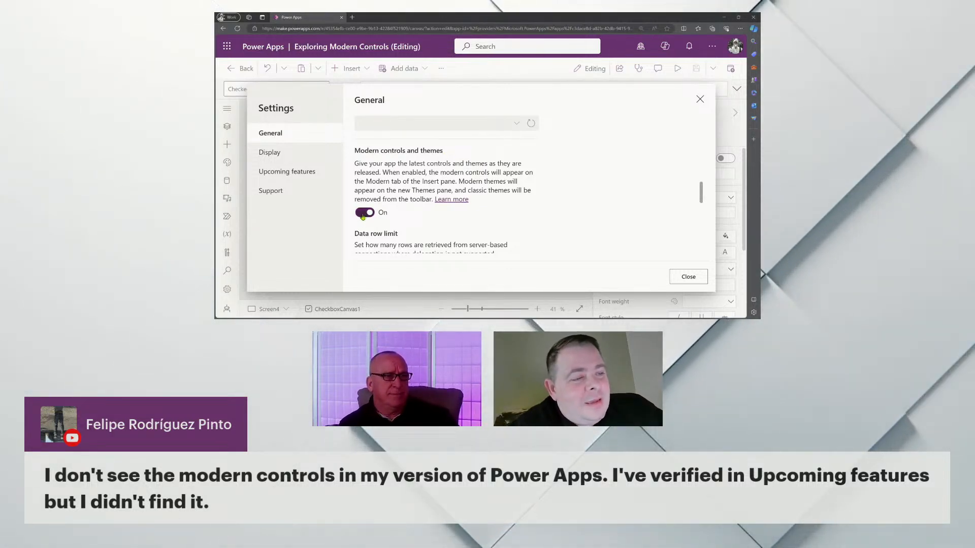
Step: Search the upcoming features for "mod", then close the settings
left_click(297, 172)
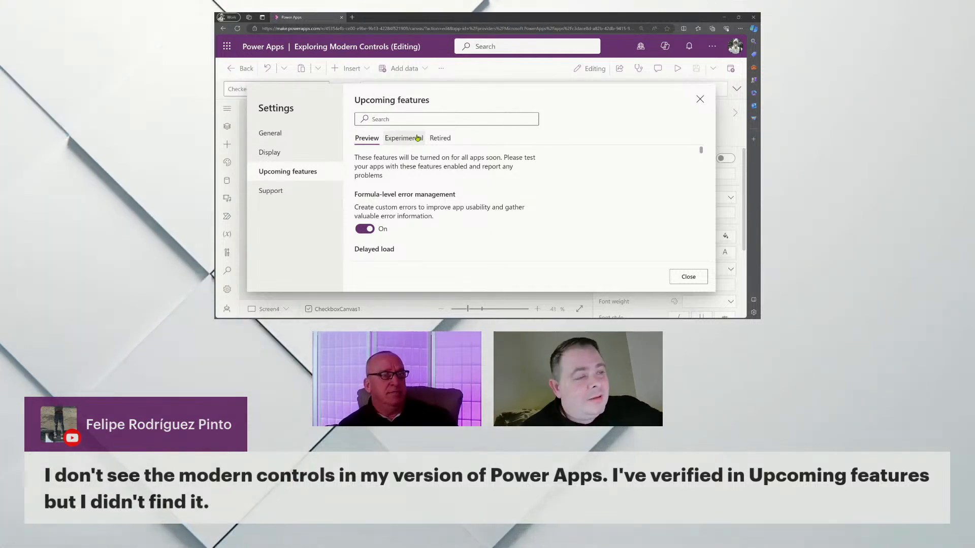
left_click(427, 120)
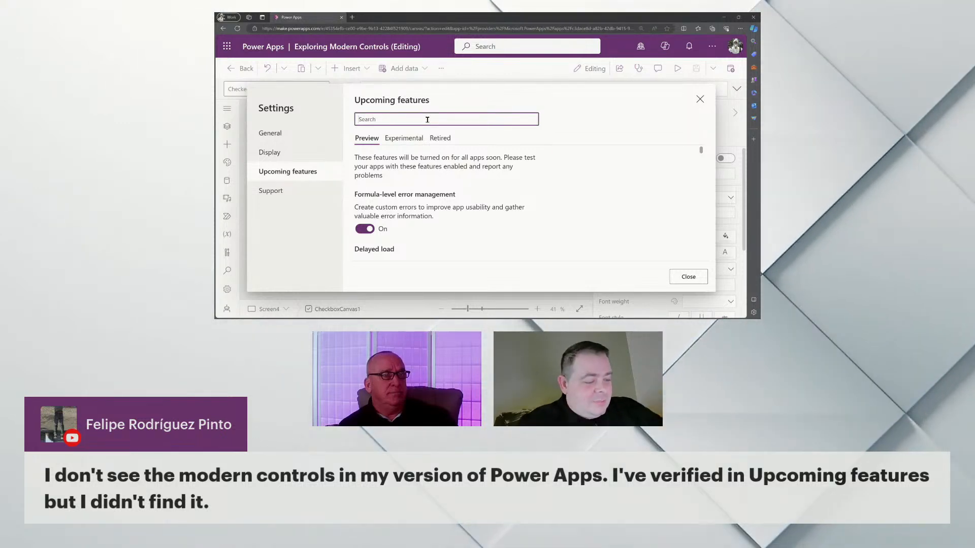
type("mod")
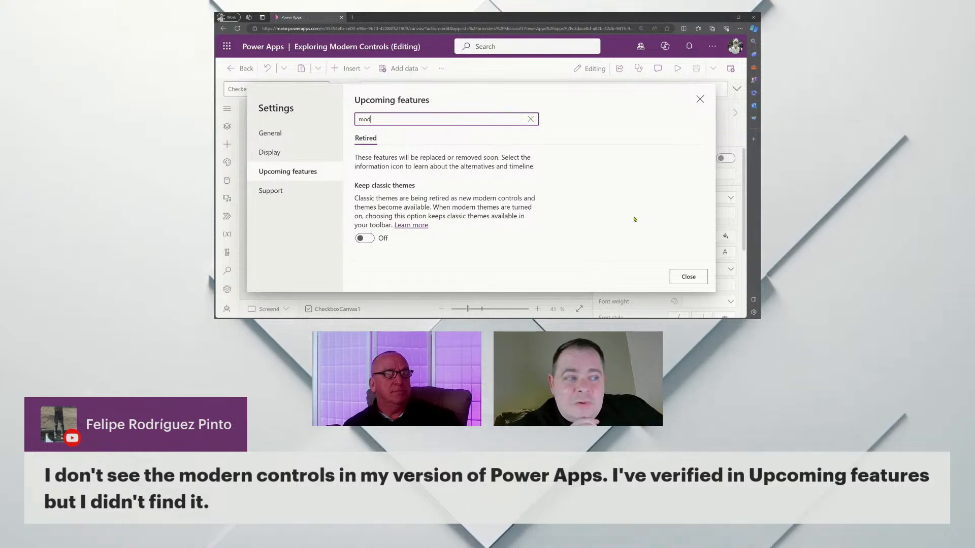
left_click(688, 277)
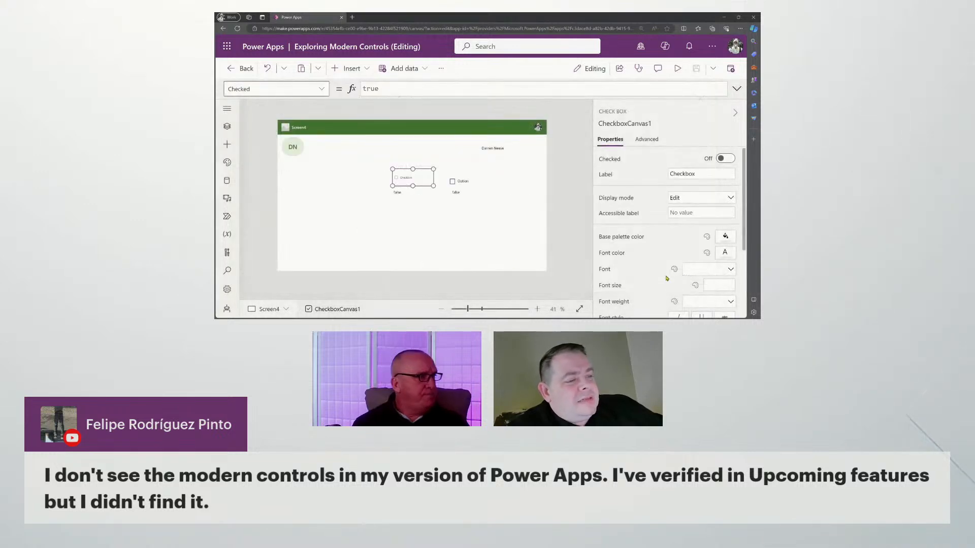
Step: Insert a classic button on Screen4 and place it beside the smaller check box at about X 369, Y 245
left_click(323, 128)
left_click(294, 148)
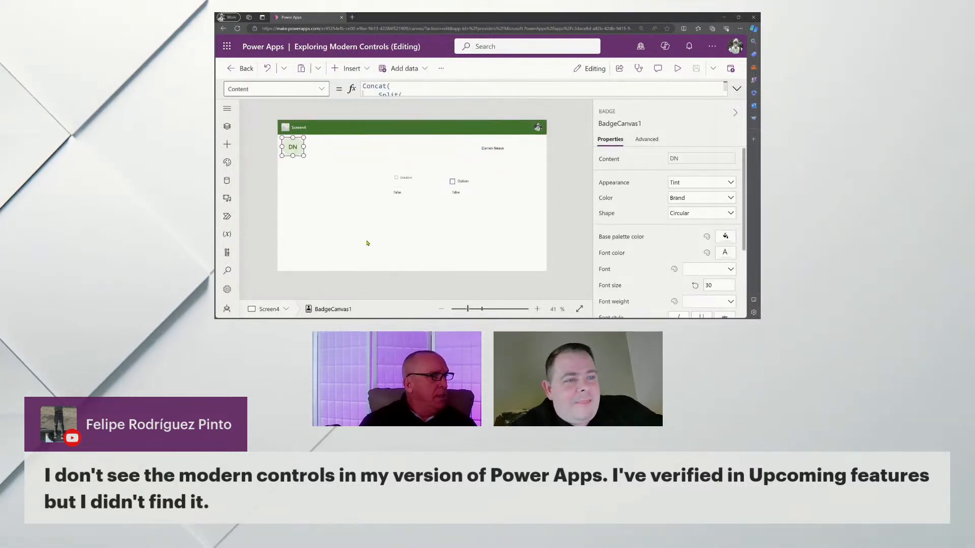
left_click(350, 69)
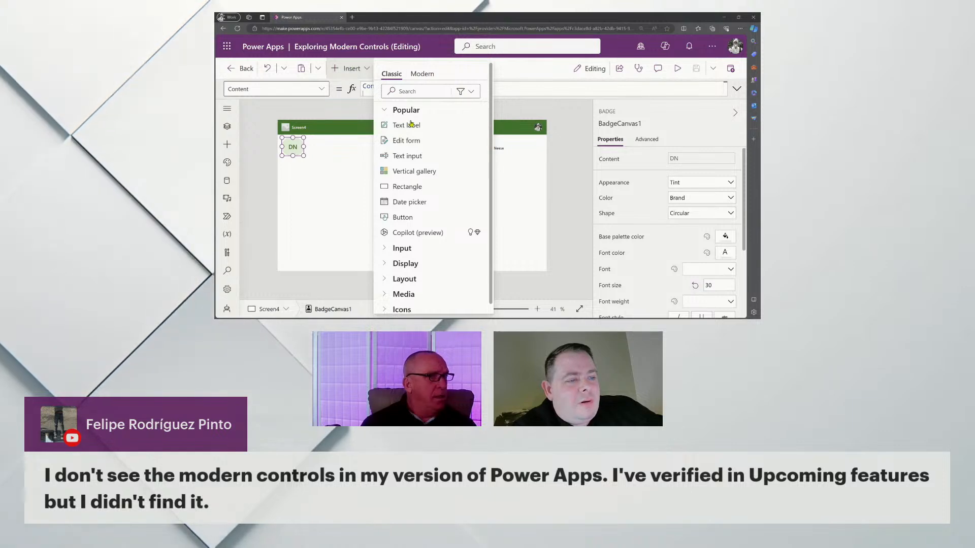
left_click(420, 219)
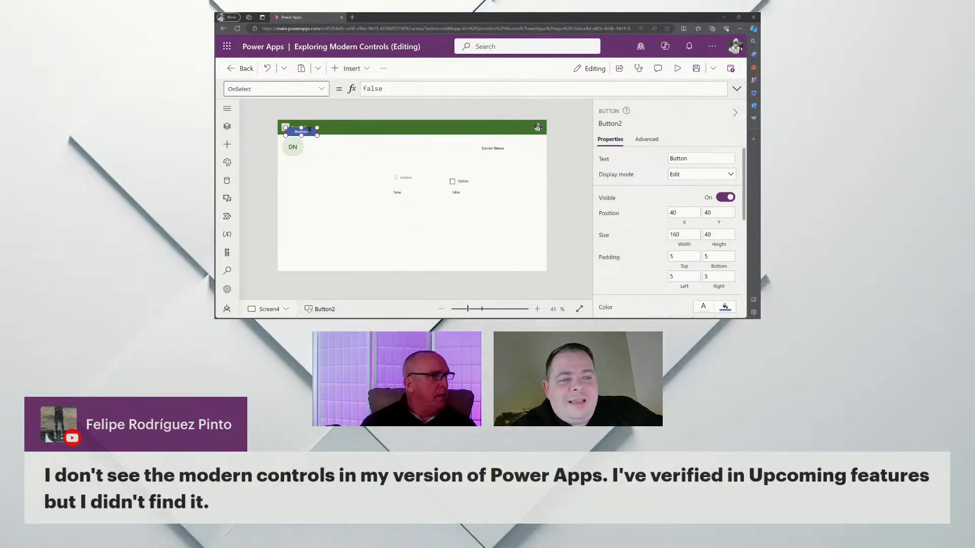
left_click_drag(310, 129, 373, 169)
Step: Find the "modern" entries in the app's upcoming features and turn on Keep classic themes
left_click(383, 68)
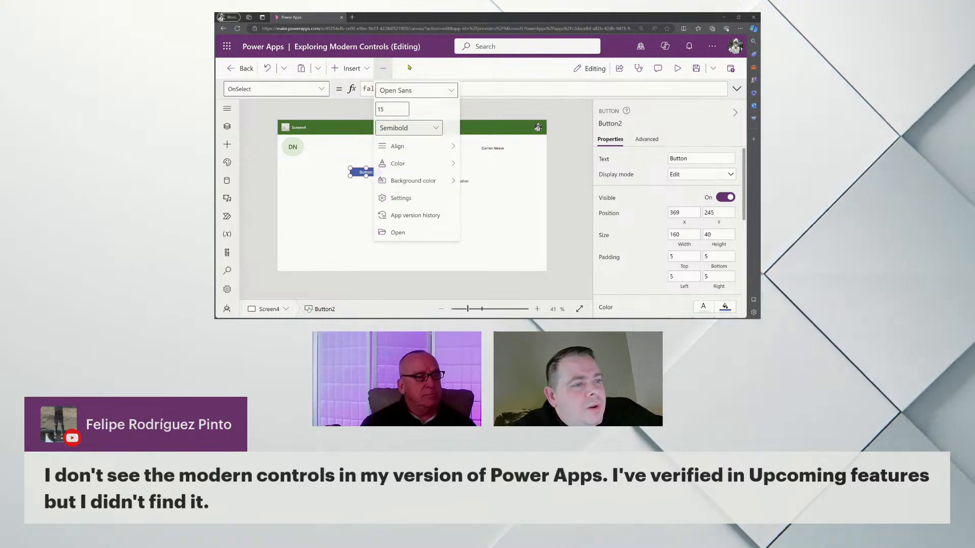
left_click(412, 202)
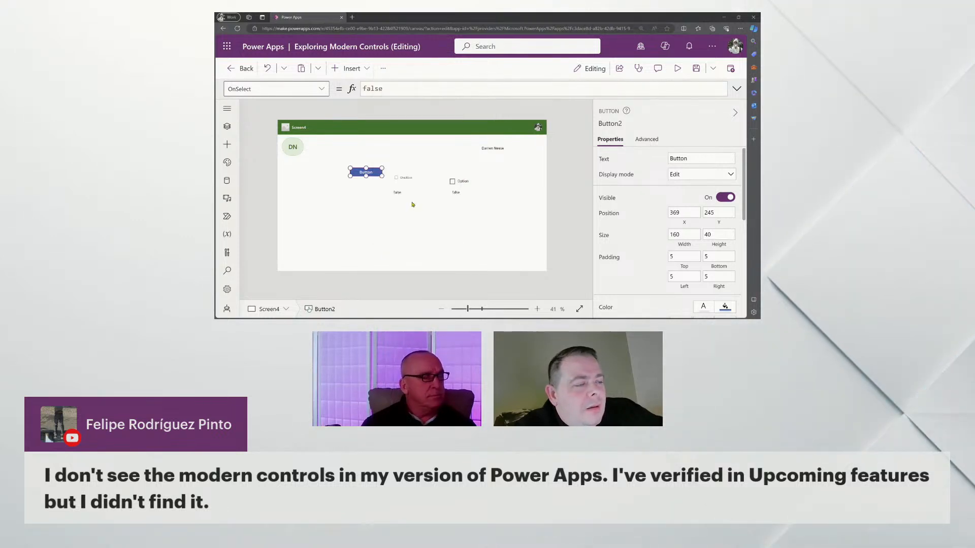
scroll(573, 215, "down", 2)
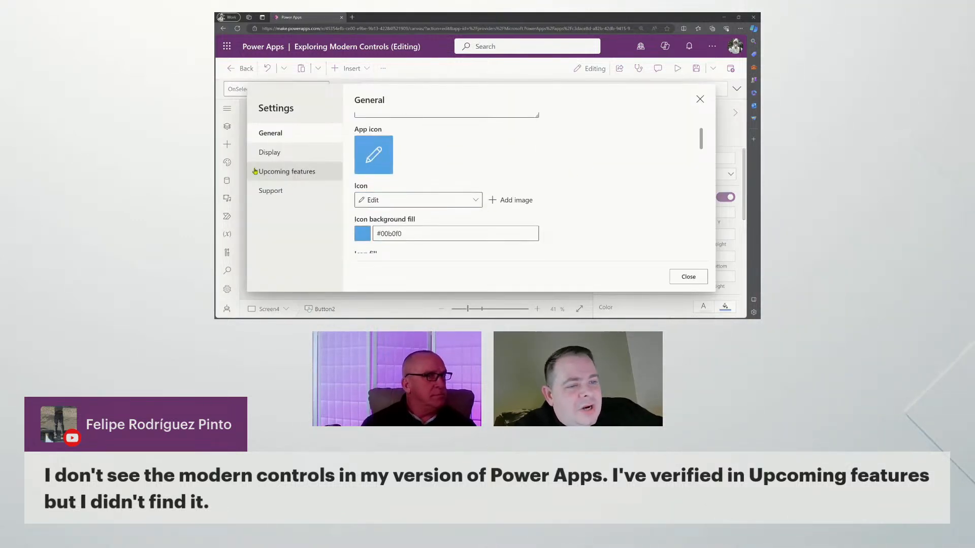
left_click(305, 172)
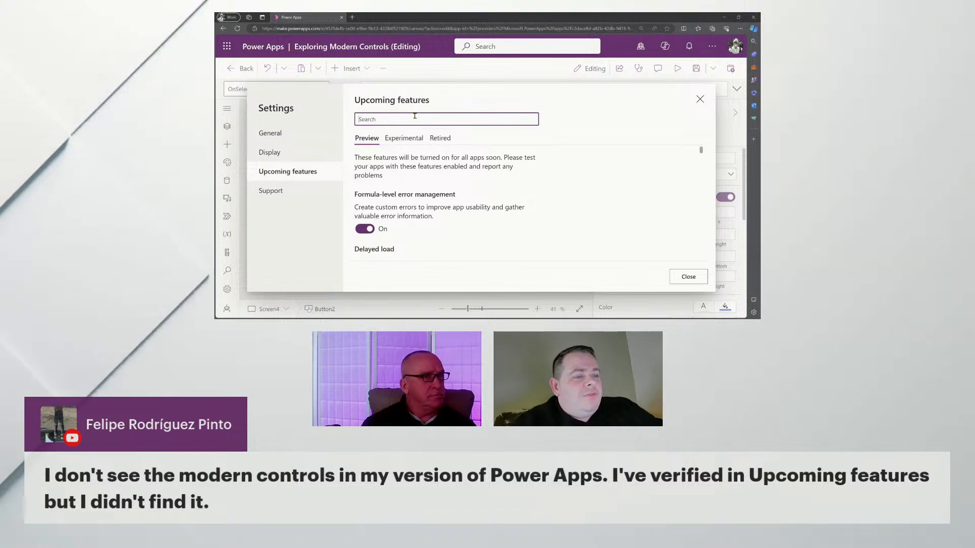
type("modern")
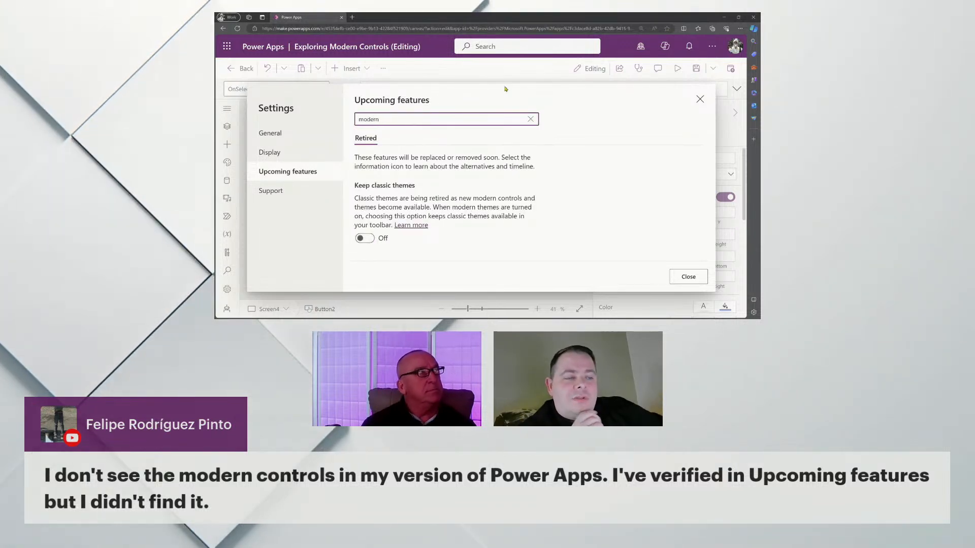
left_click(364, 238)
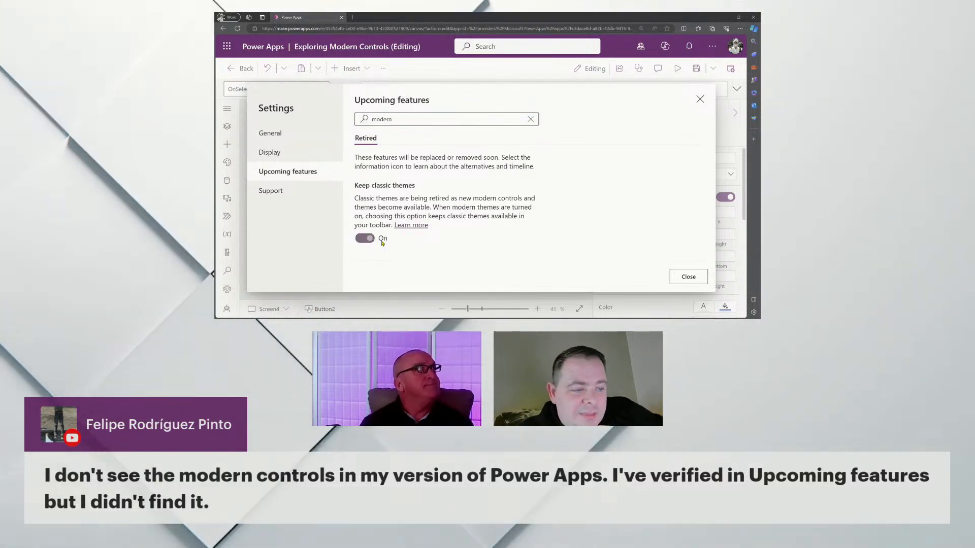
left_click(691, 276)
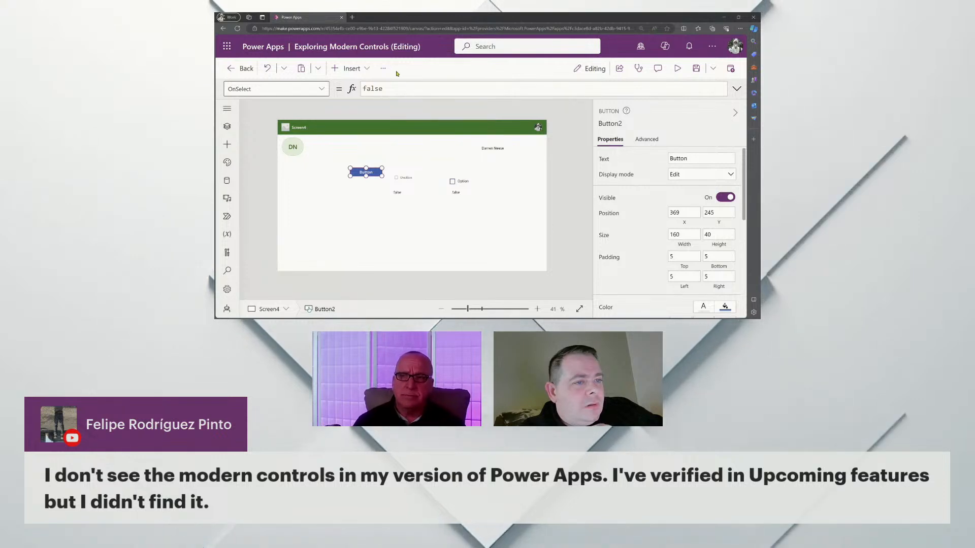
Step: Deselect the button and reduce the browser zoom to 110% to make room for the full command bar
left_click(383, 68)
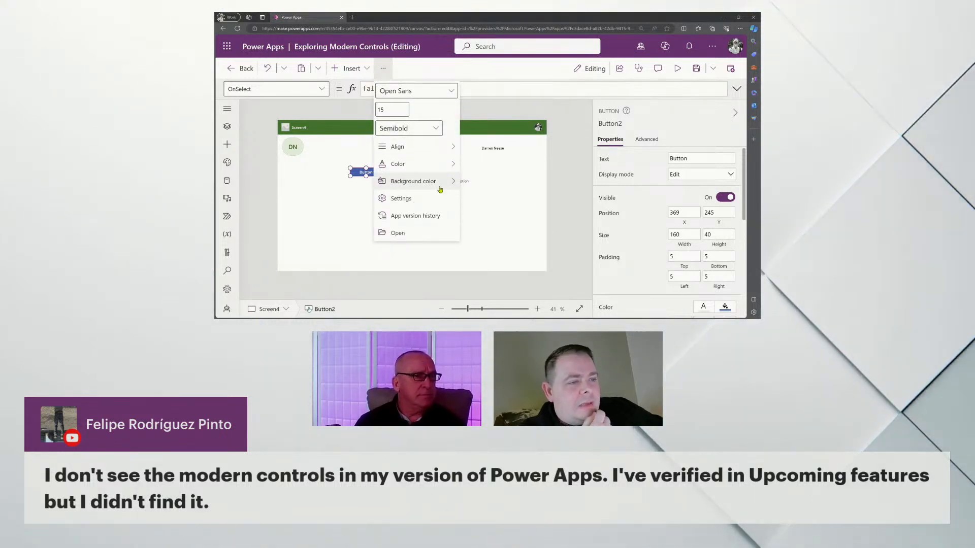
mouse_move(447, 165)
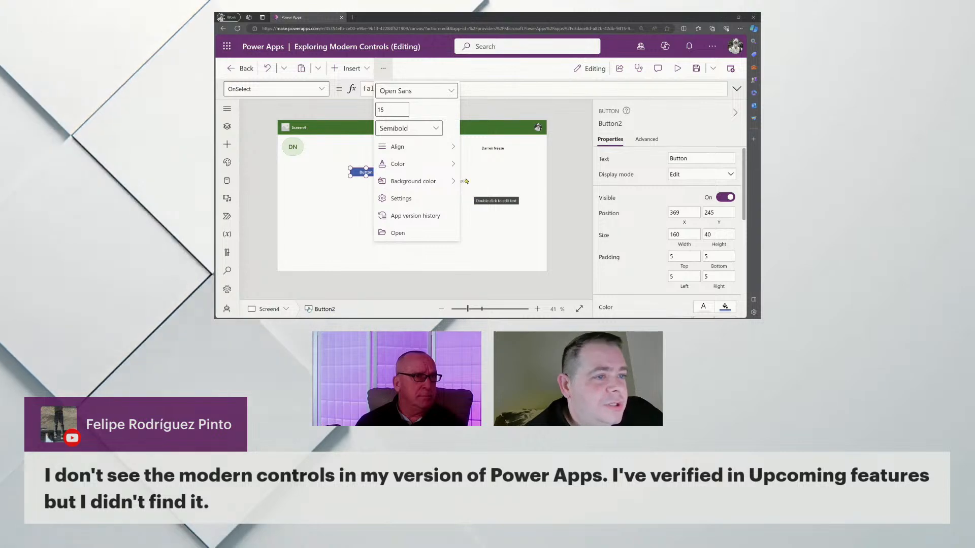
left_click(500, 112)
scroll(486, 152, "down", 1)
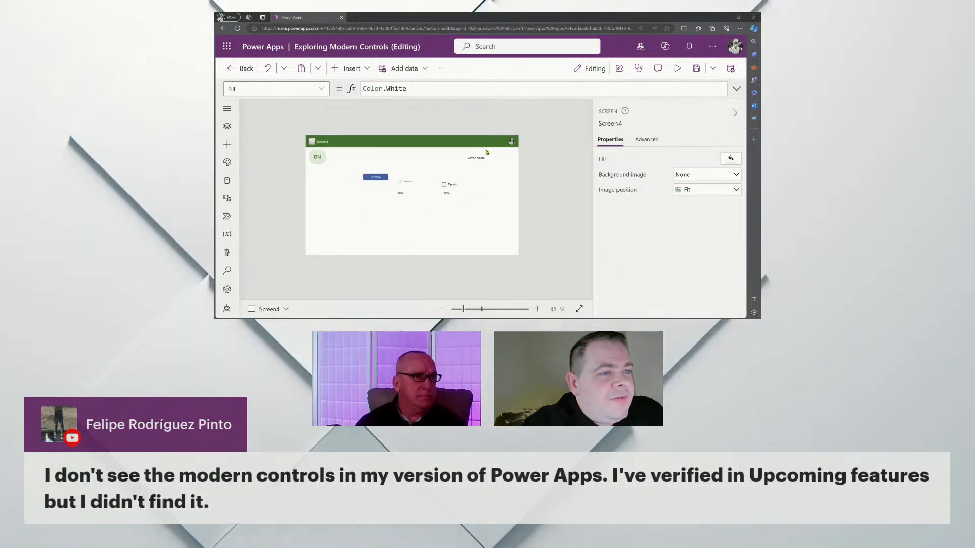
scroll(487, 152, "down", 1)
left_click(740, 28)
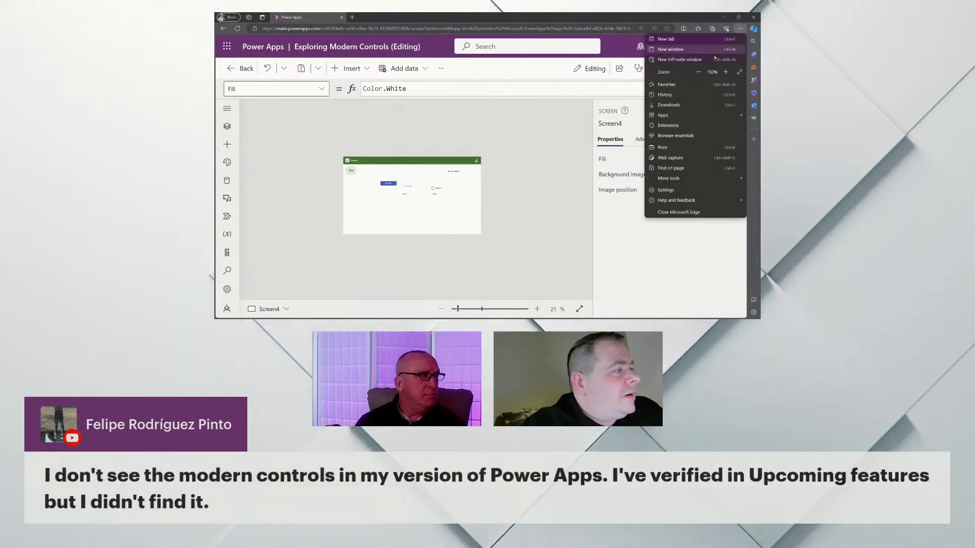
left_click(698, 71)
left_click(698, 72)
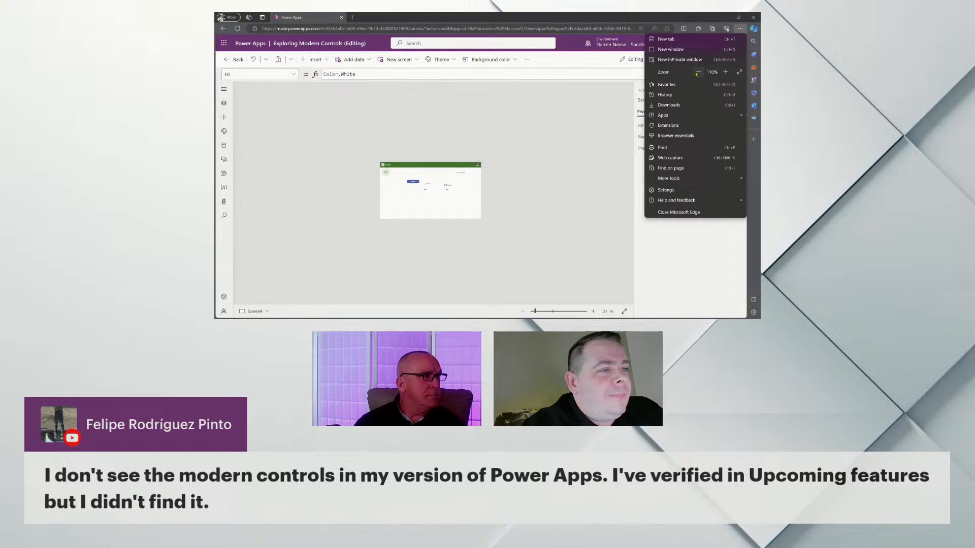
Step: Apply the Light classic theme to the app and check the button's look in a preview
left_click(453, 61)
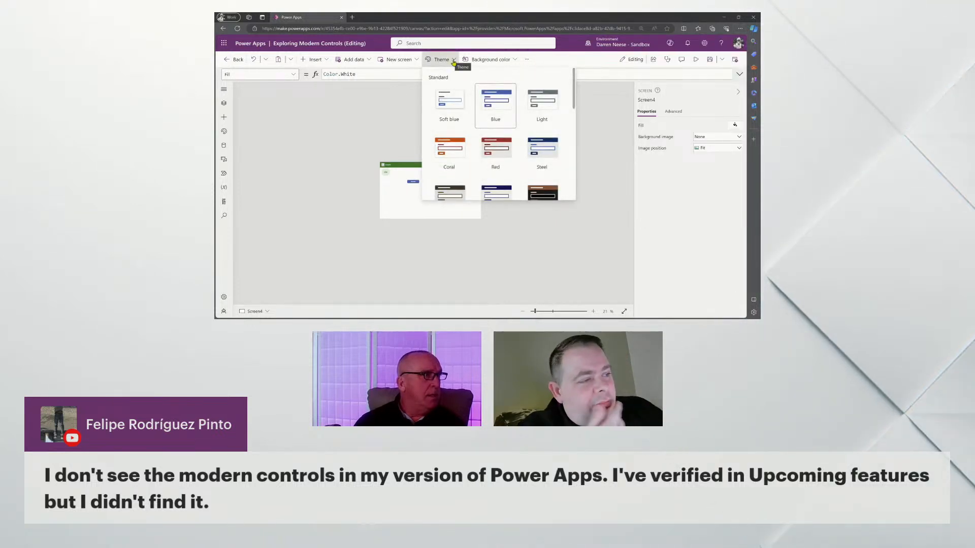
left_click(557, 112)
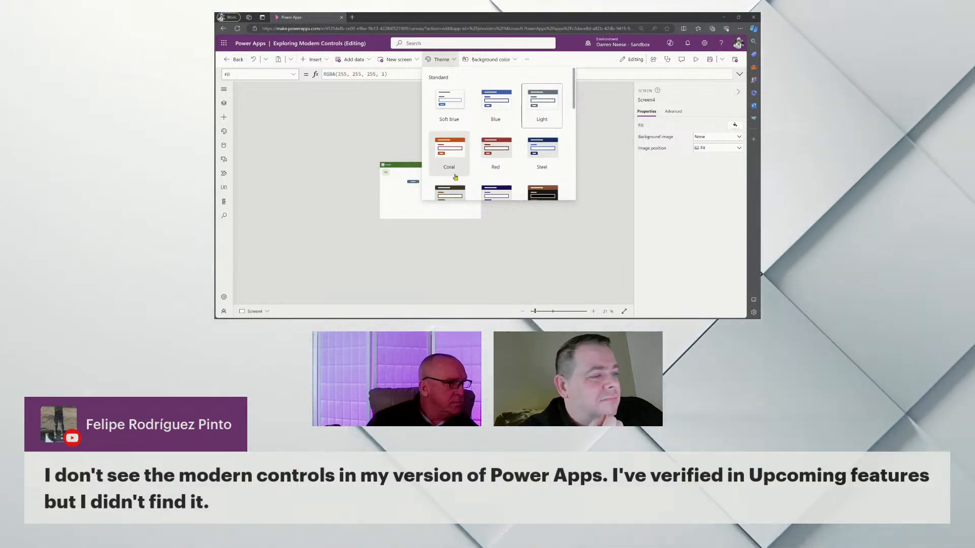
left_click(695, 59)
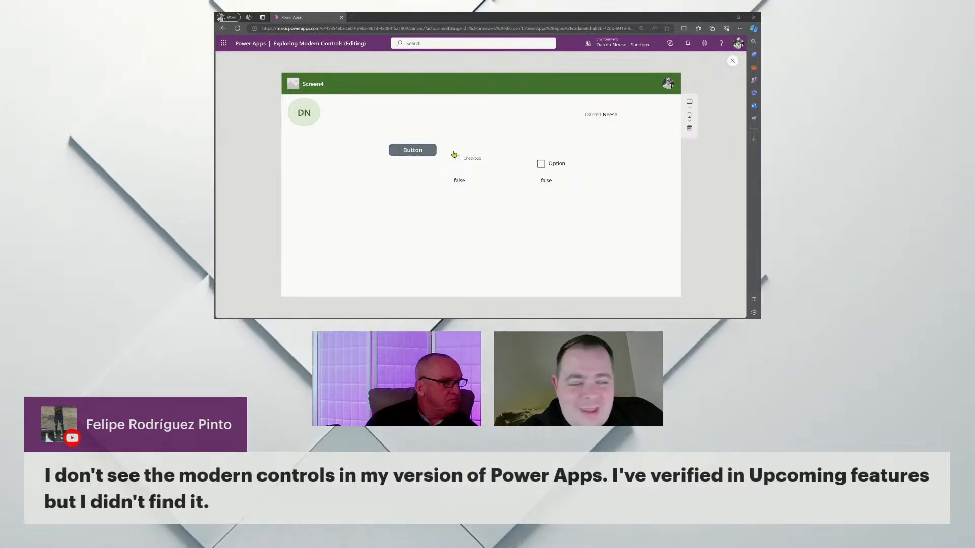
left_click(734, 61)
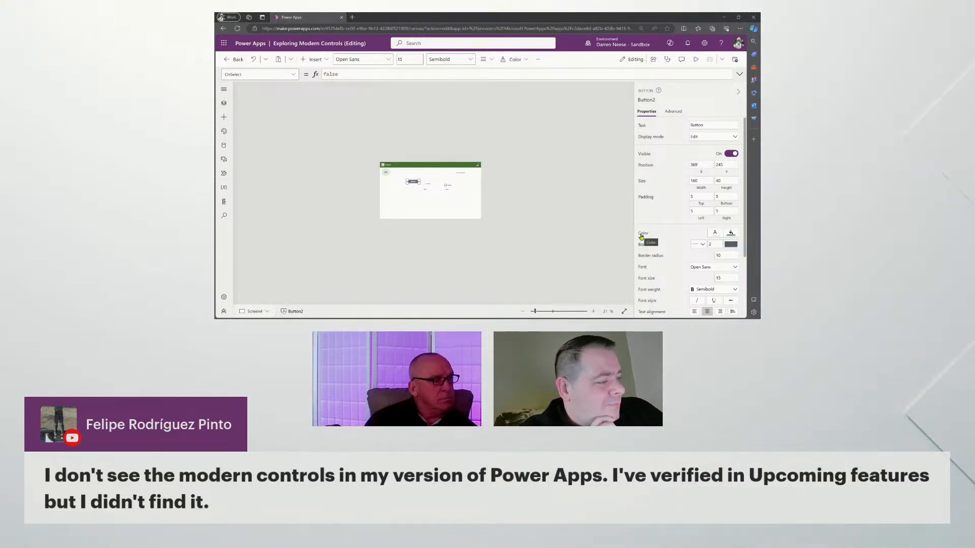
Step: Examine the RGBA components in the button's Fill formula and preview the app again
left_click(293, 74)
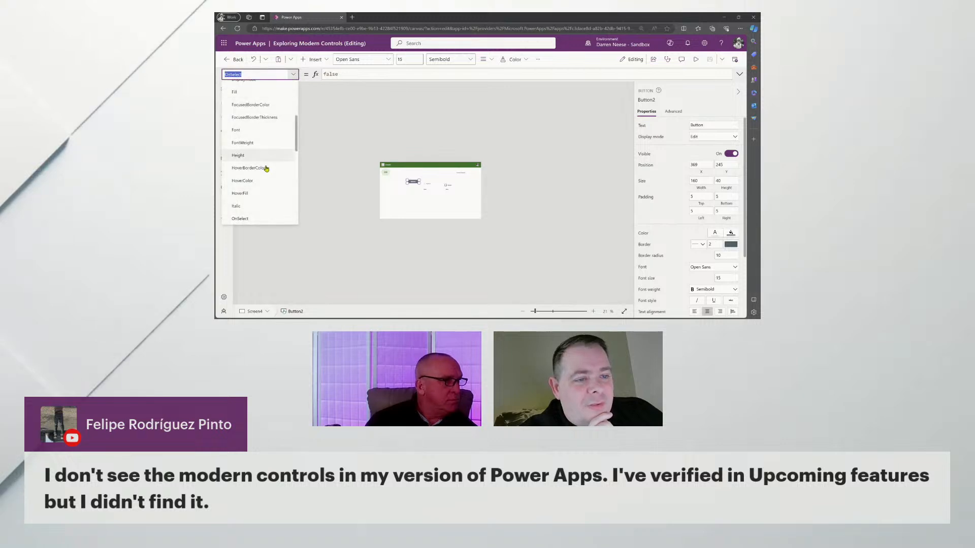
left_click(251, 93)
left_click(418, 73)
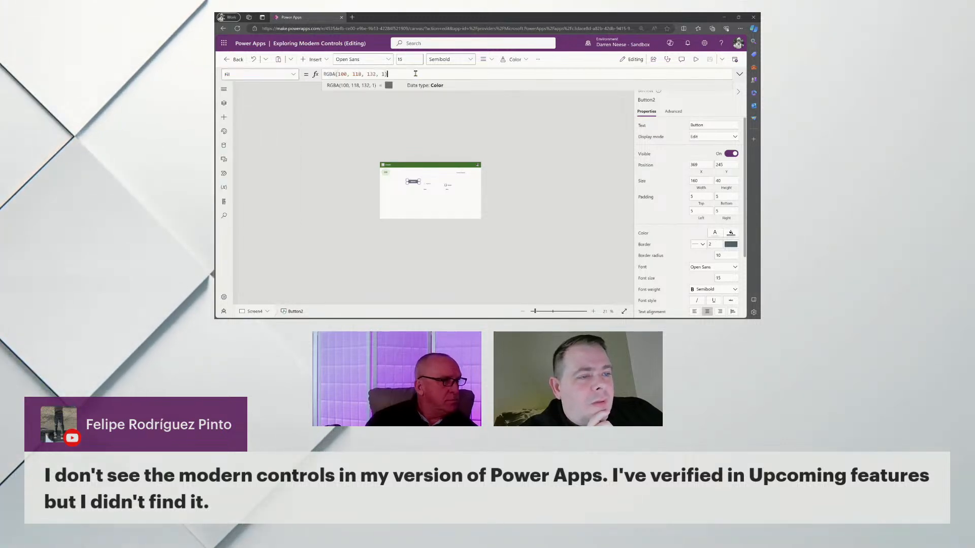
left_click(343, 74)
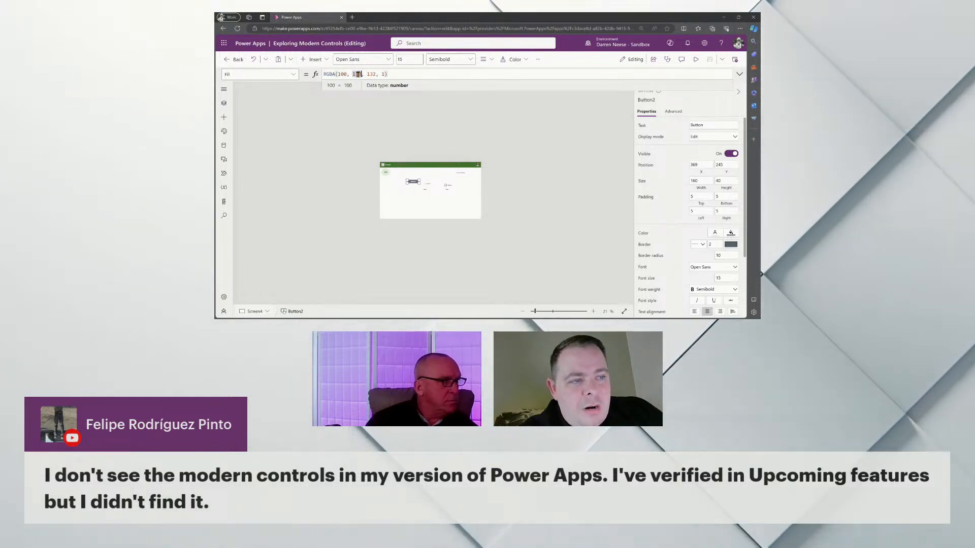
double_click(372, 75)
double_click(343, 74)
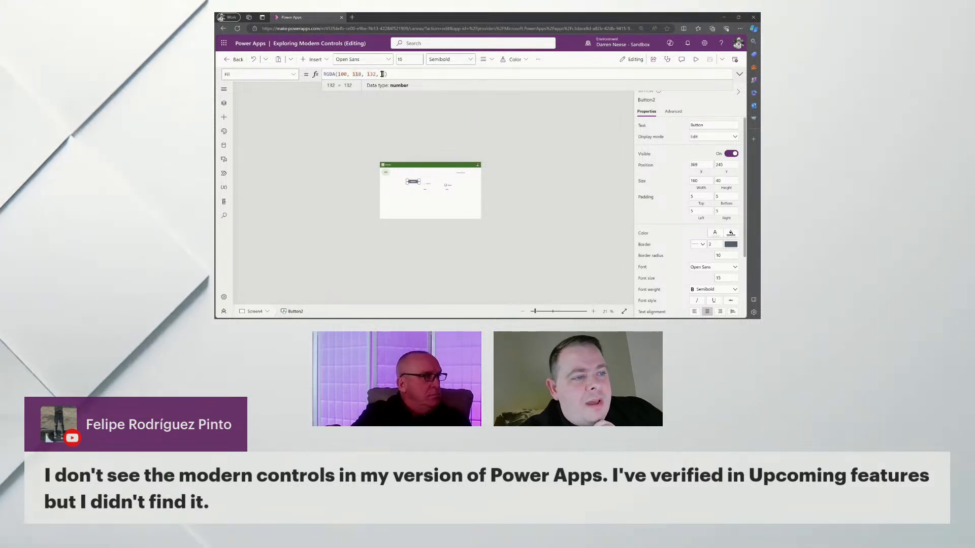
double_click(343, 74)
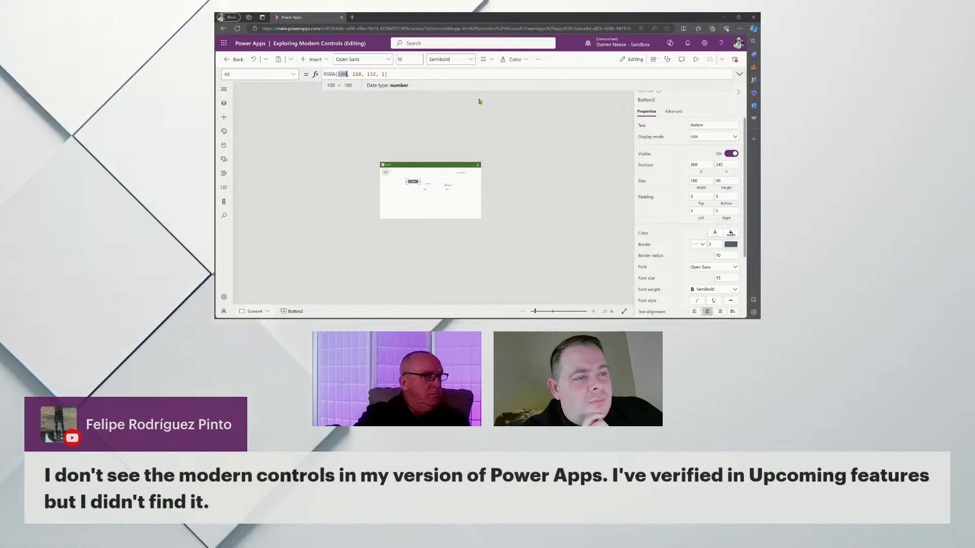
left_click_drag(358, 74, 362, 74)
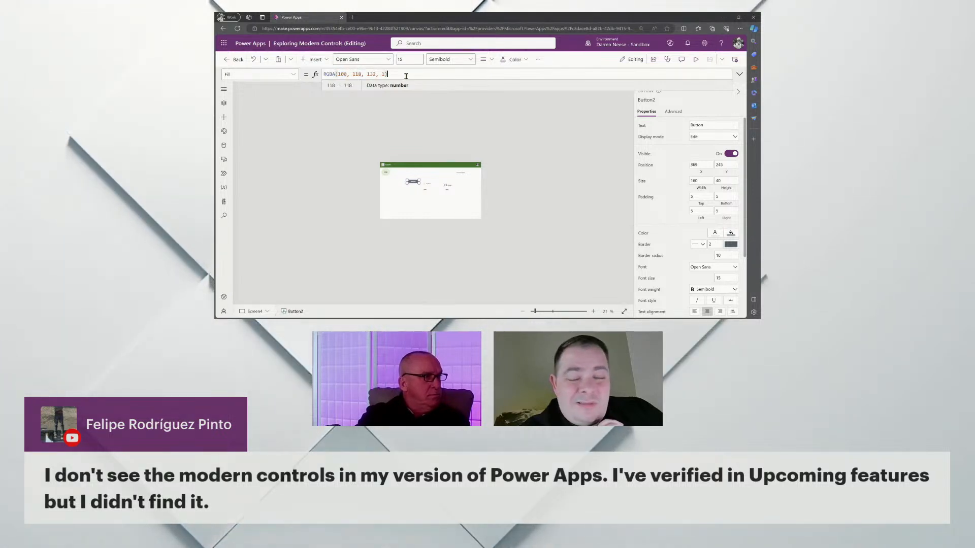
key("F5")
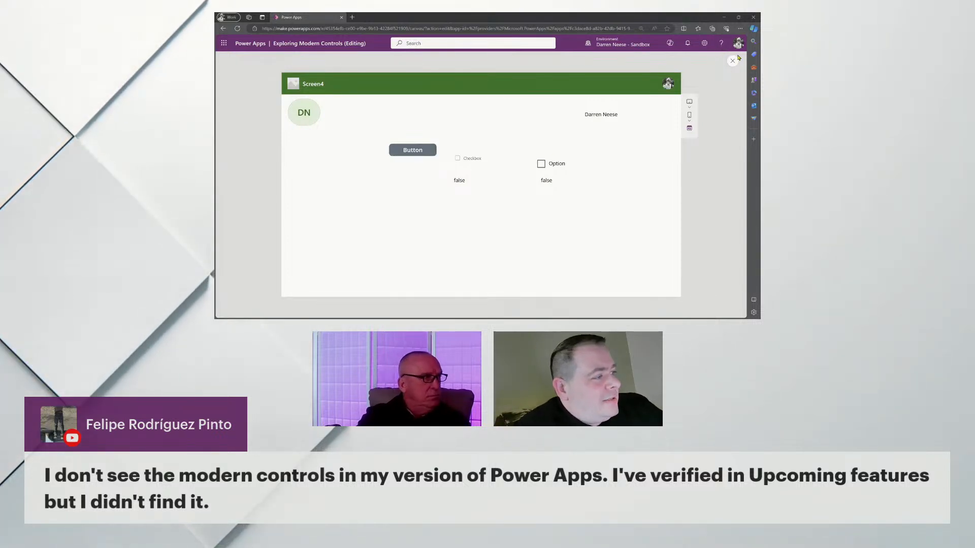
Step: Close the preview and apply the Green Office classic theme to the app
key("Escape")
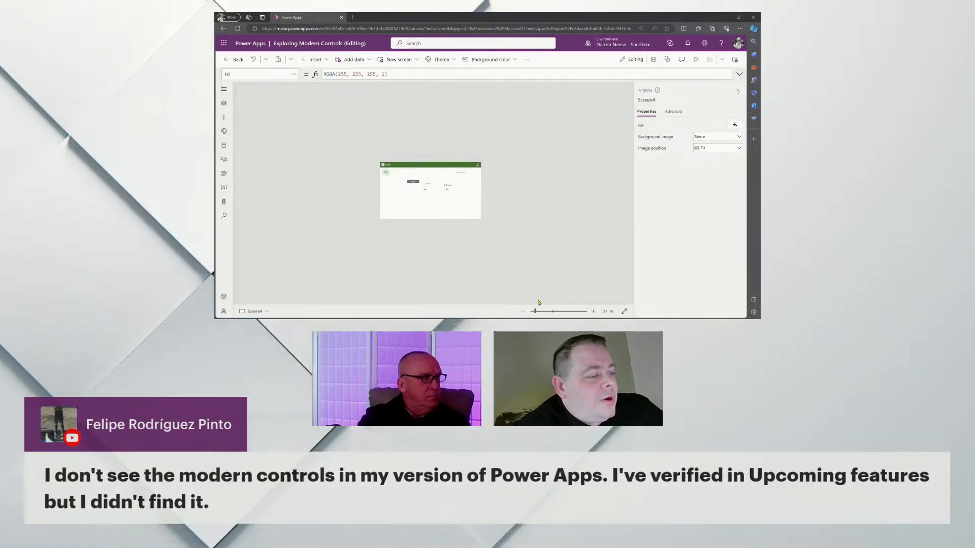
left_click_drag(535, 312, 553, 312)
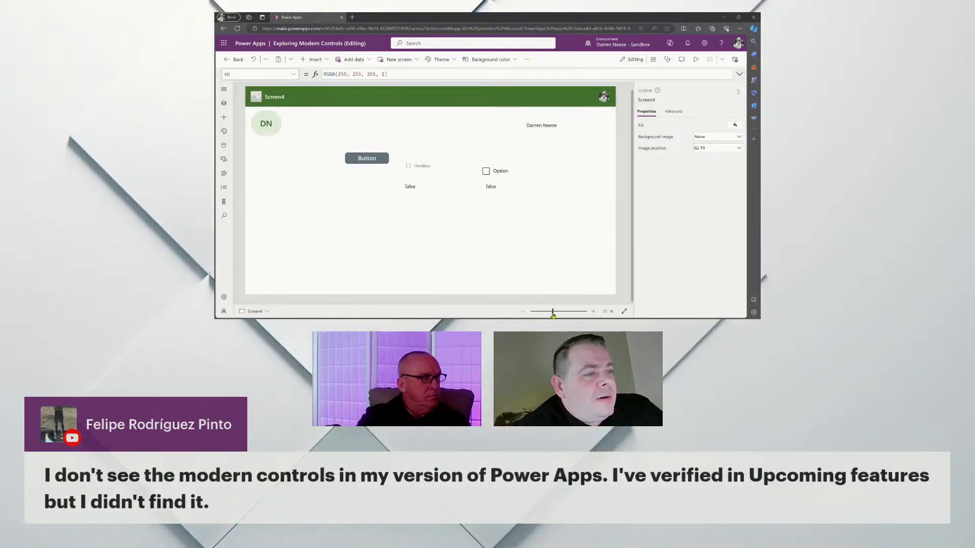
left_click(439, 59)
scroll(538, 137, "down", 2)
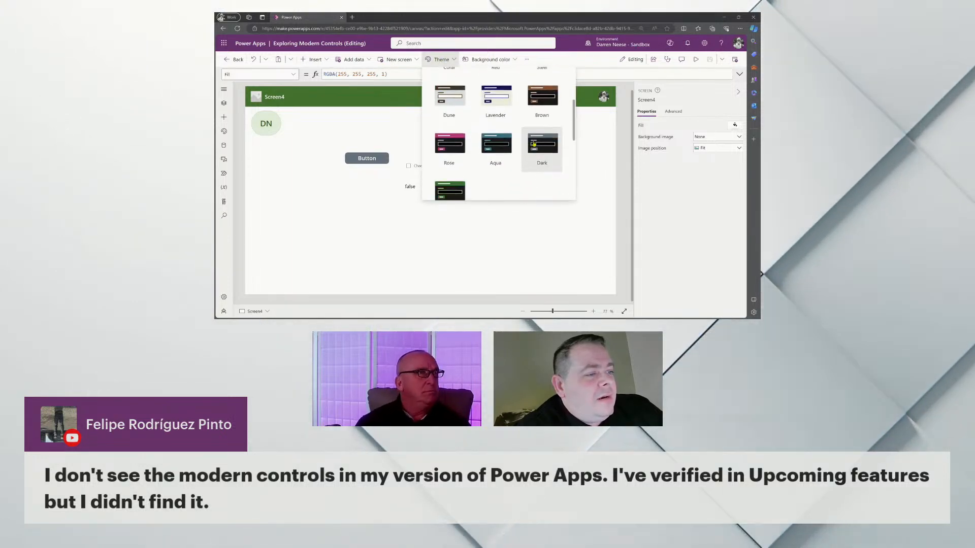
scroll(552, 146, "down", 2)
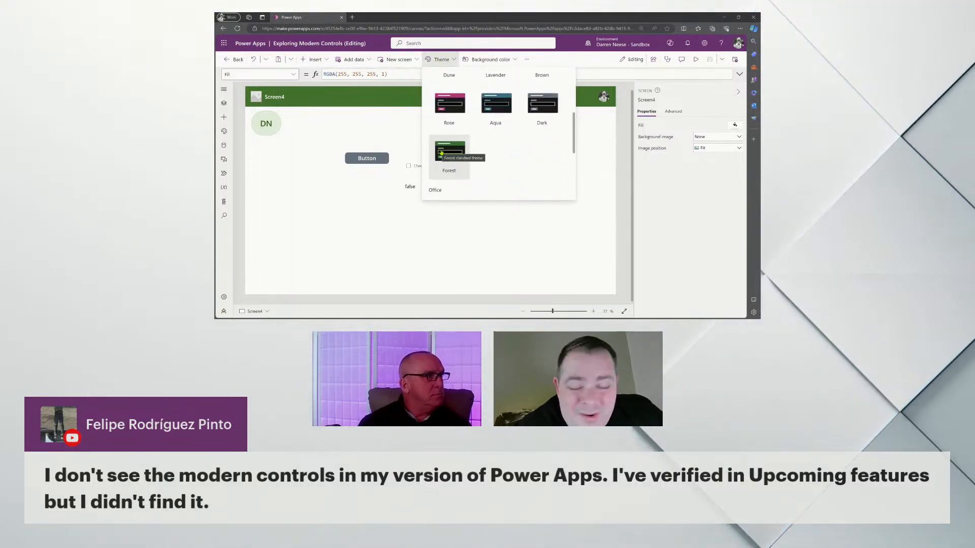
scroll(514, 145, "down", 1)
scroll(514, 145, "down", 1)
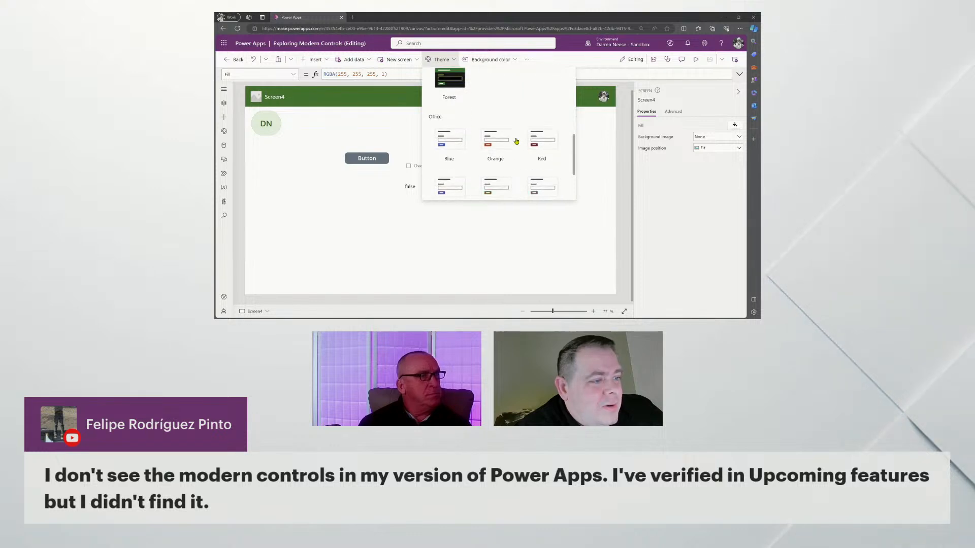
scroll(519, 139, "down", 1)
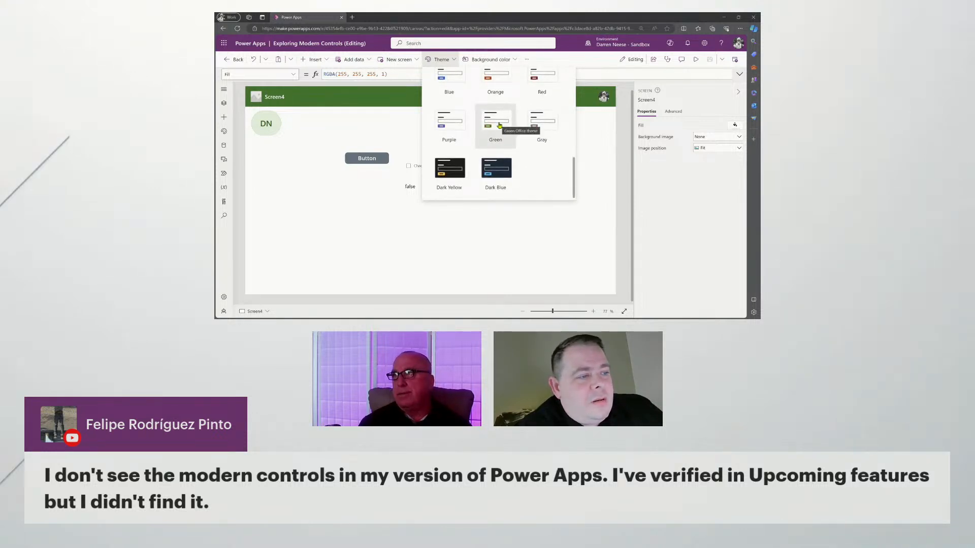
left_click(589, 147)
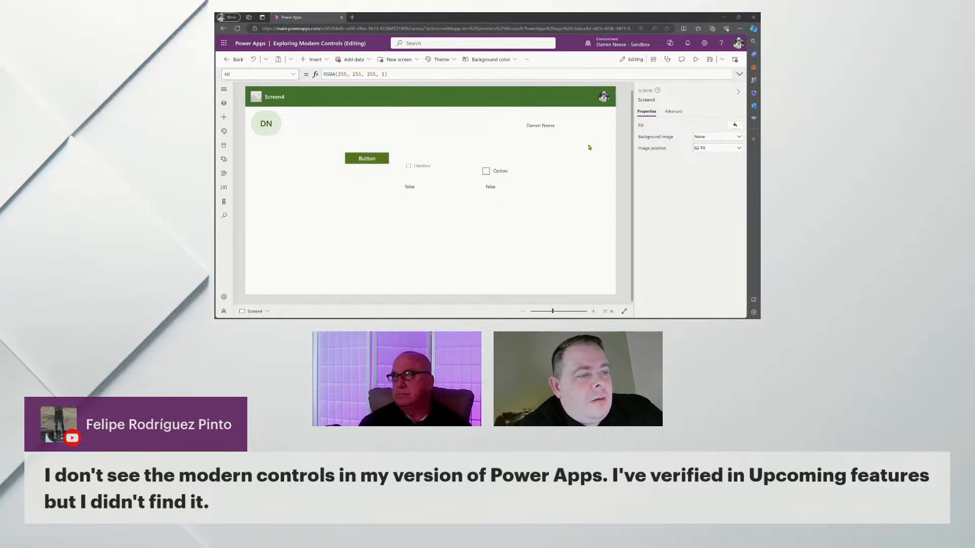
Step: Place the button against the green header to compare their colours, and move it back onto the white area below
left_click_drag(379, 158, 444, 110)
left_click(563, 174)
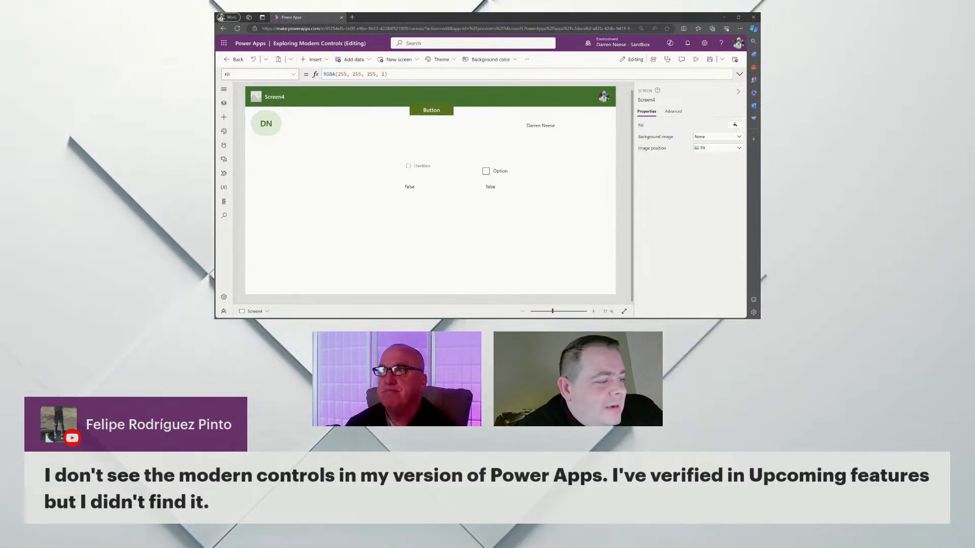
left_click_drag(552, 311, 572, 315)
scroll(528, 200, "up", 3)
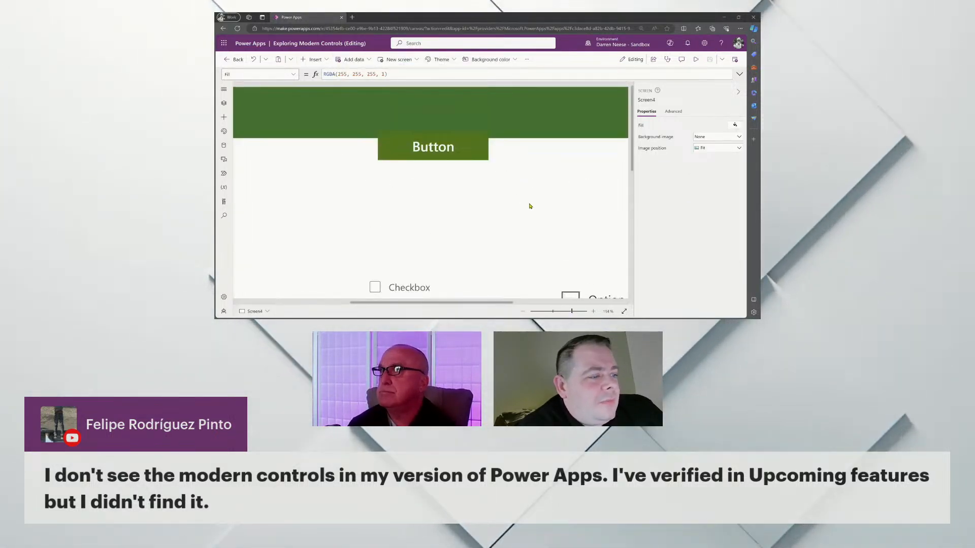
left_click(460, 139)
left_click_drag(460, 139, 430, 182)
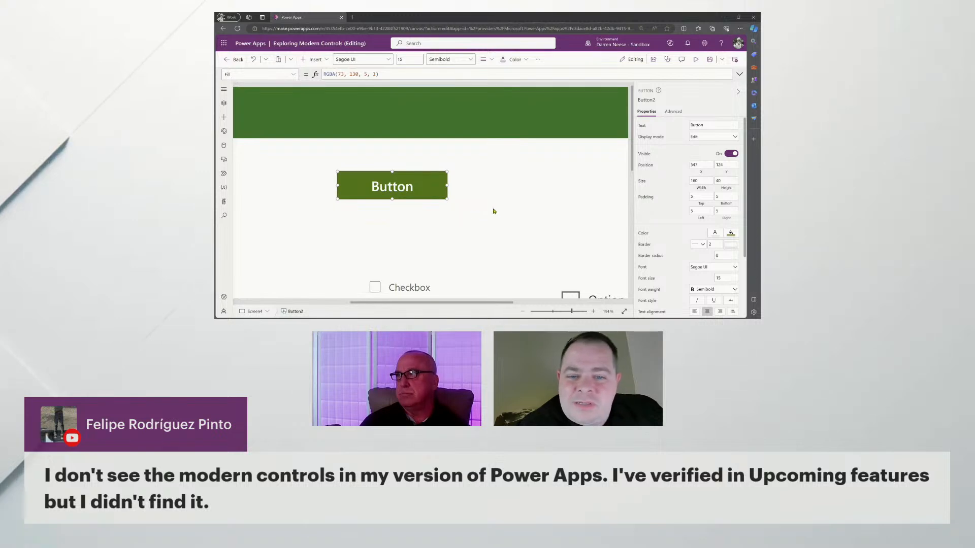
Step: Set the button's border radius to 20 and deselect it
left_click(732, 257)
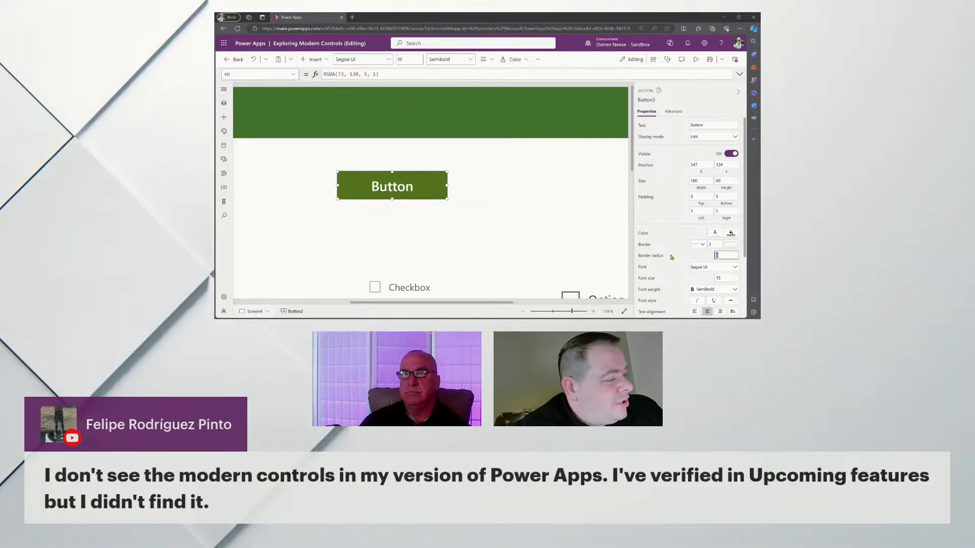
type("2")
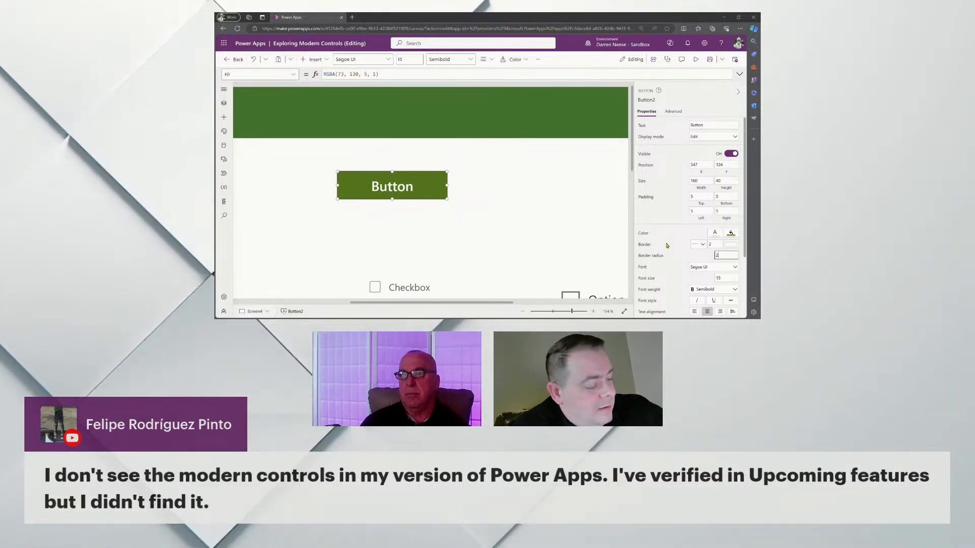
type("0")
left_click(539, 230)
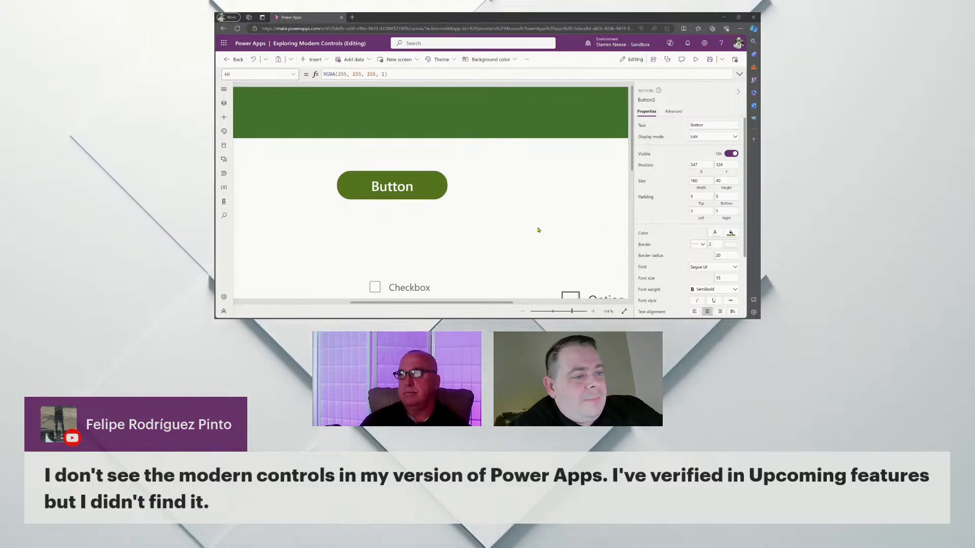
Step: Delete the classic button from the screen
left_click(429, 189)
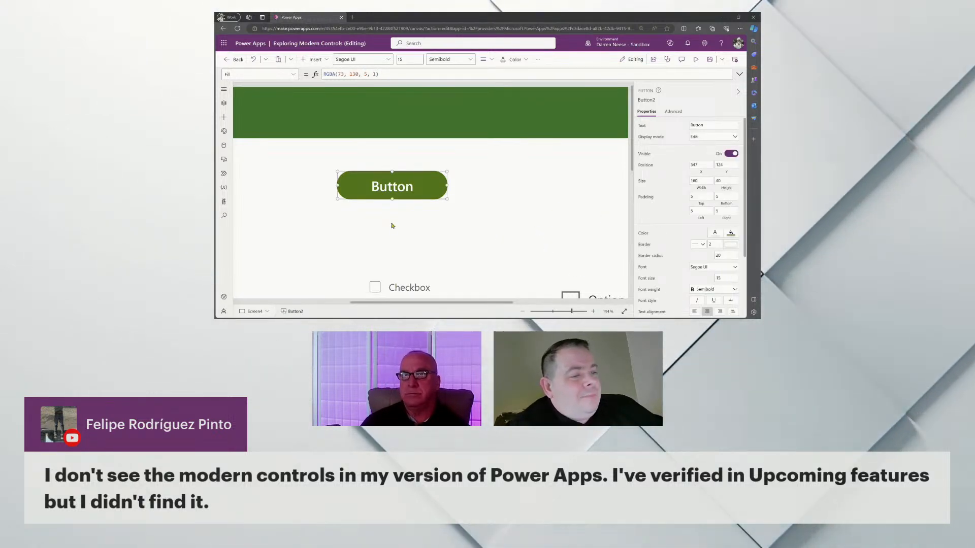
left_click_drag(415, 186, 369, 199)
key("Delete")
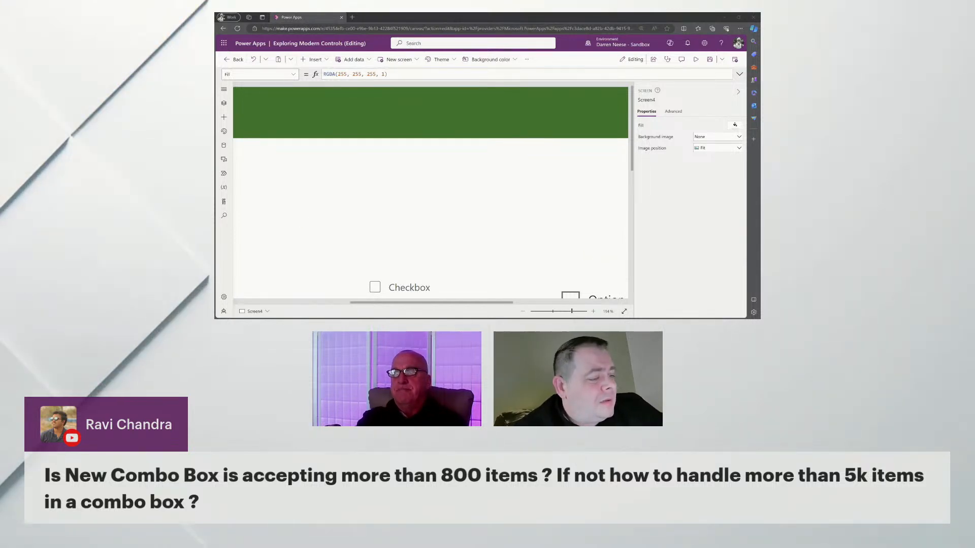
left_click(557, 312)
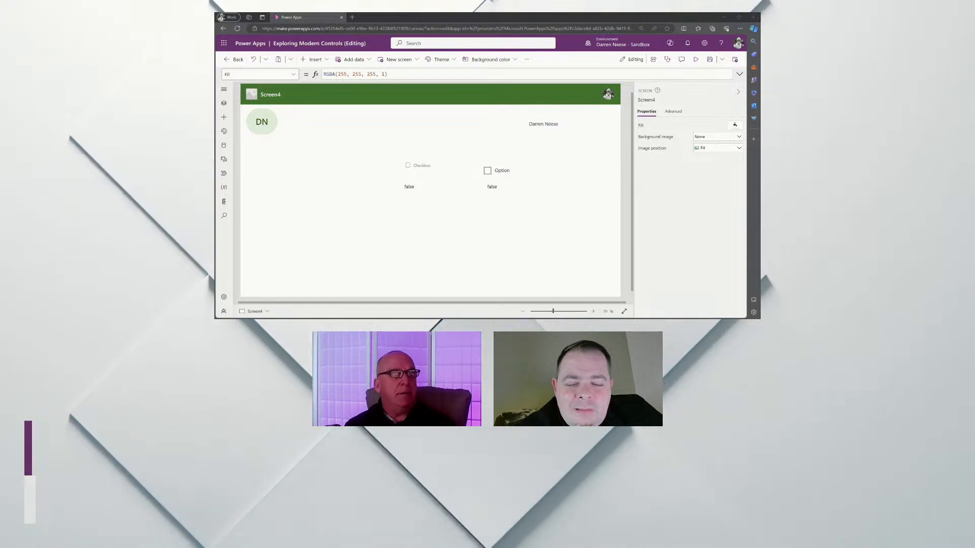
Step: Compare the advanced properties of the modern and classic checkboxes, including OnCheck, OnSelect and OnUncheck
left_click(267, 125)
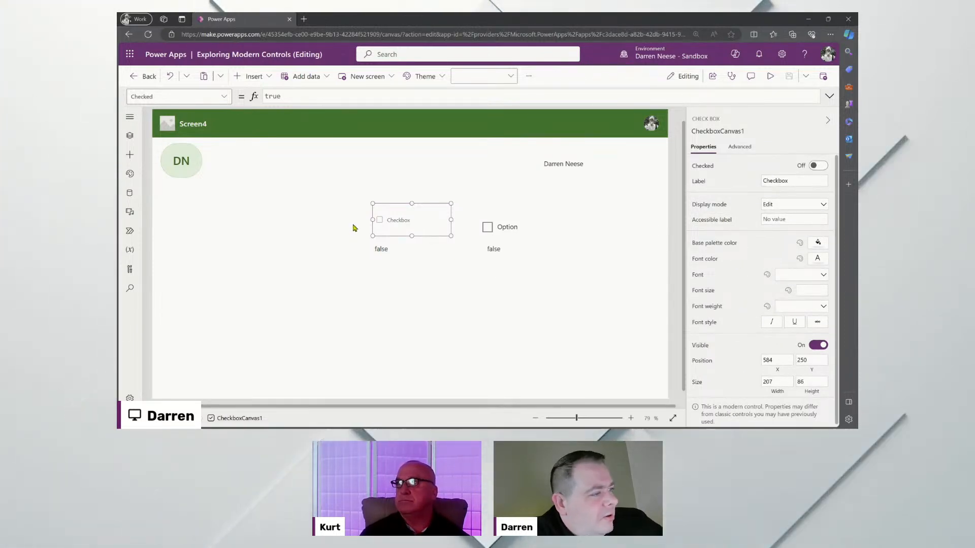
left_click(740, 147)
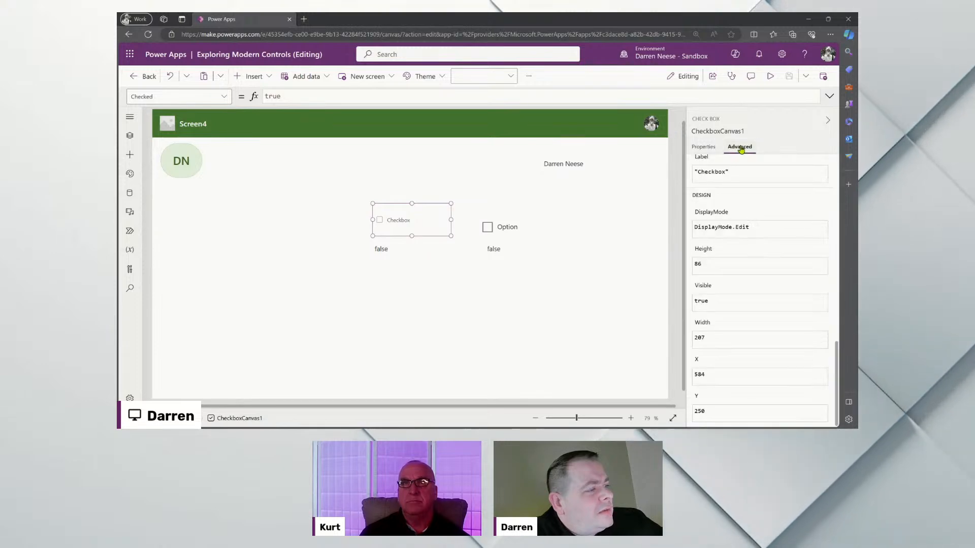
scroll(771, 246, "up", 10)
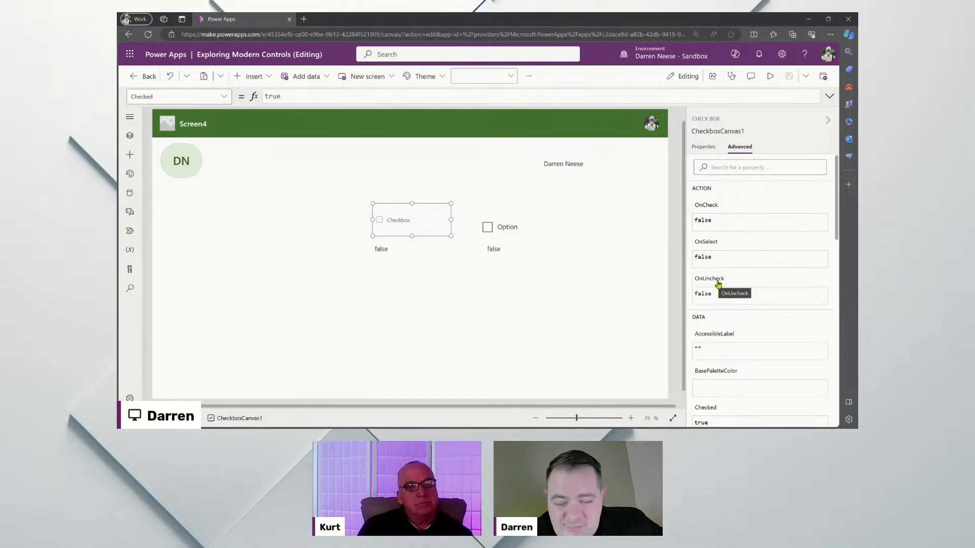
left_click(517, 229)
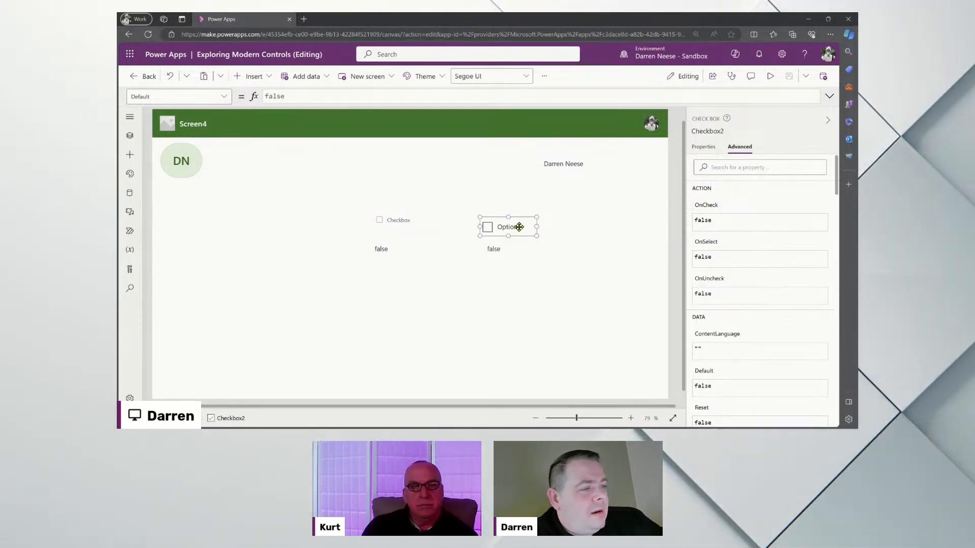
mouse_move(518, 226)
left_mouse_down()
mouse_move(522, 206)
mouse_move(521, 216)
left_mouse_up()
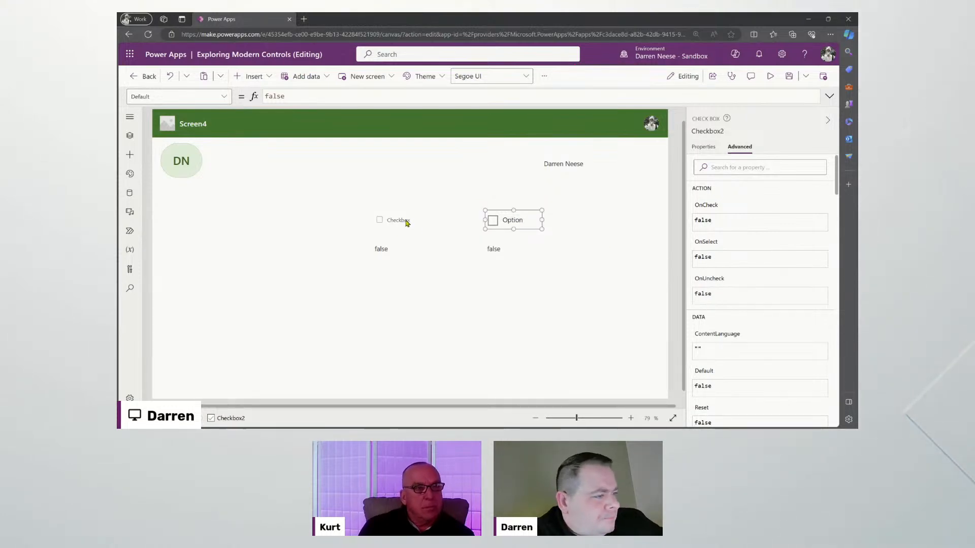
scroll(737, 305, "down", 5)
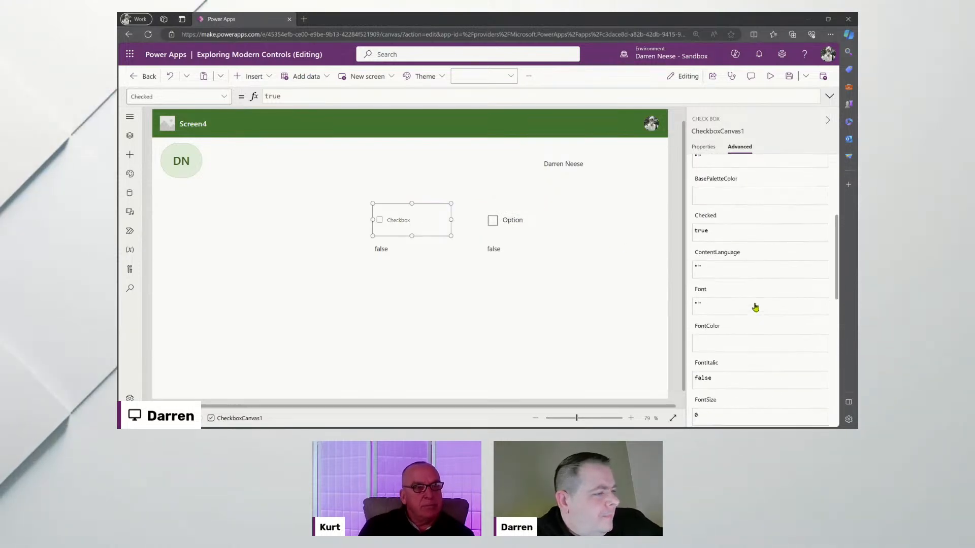
scroll(785, 318, "down", 8)
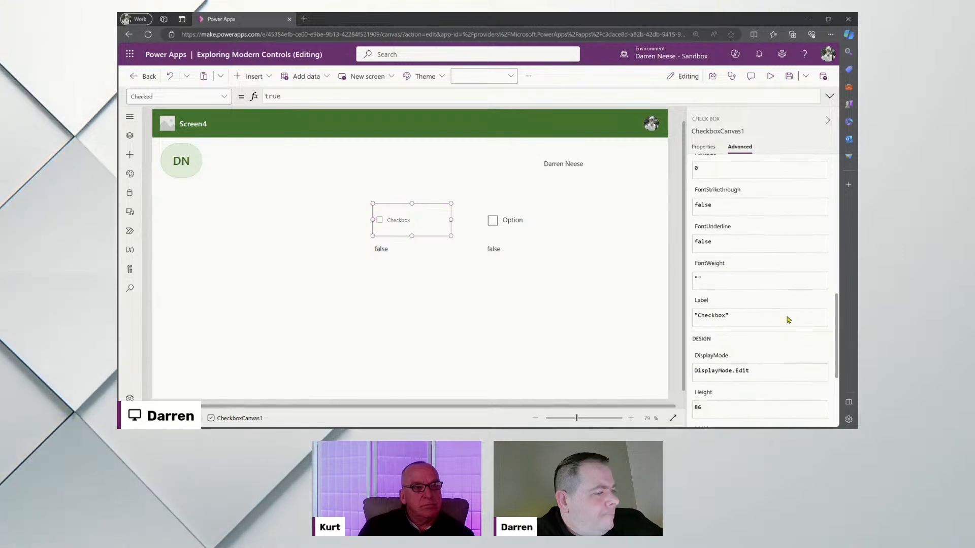
left_click(572, 268)
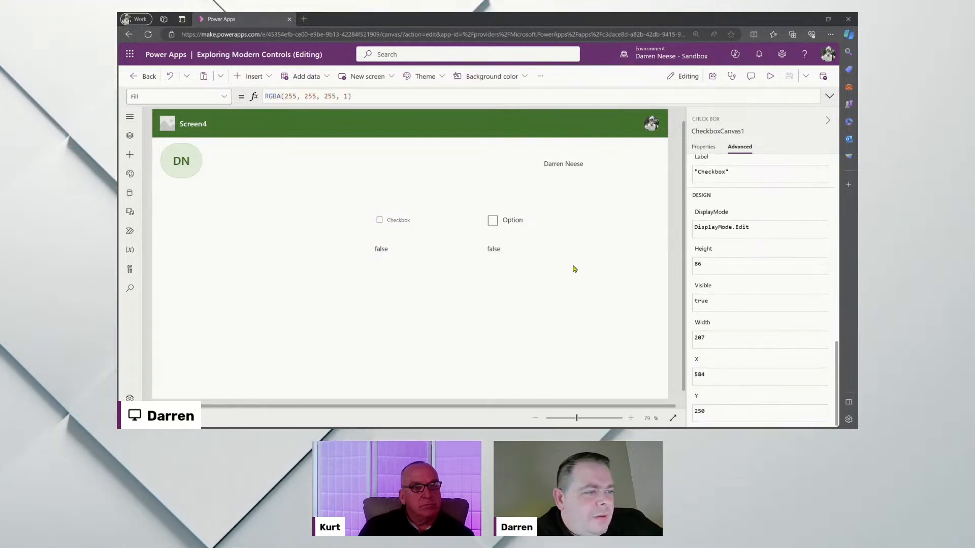
Step: Delete the classic checkbox with its value label, and move the modern checkbox and its label below the avatar
left_click_drag(452, 251, 471, 206)
key("Delete")
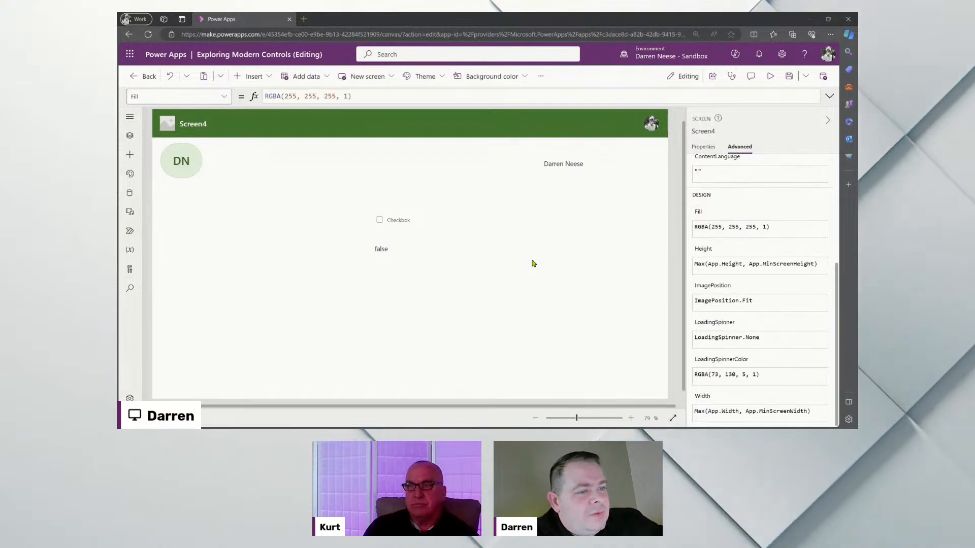
left_click_drag(294, 191, 405, 257)
left_click_drag(404, 220, 199, 213)
left_click(298, 132)
Step: Insert a modern Combobox and position it in the empty area to the right of the checkbox
left_click(262, 76)
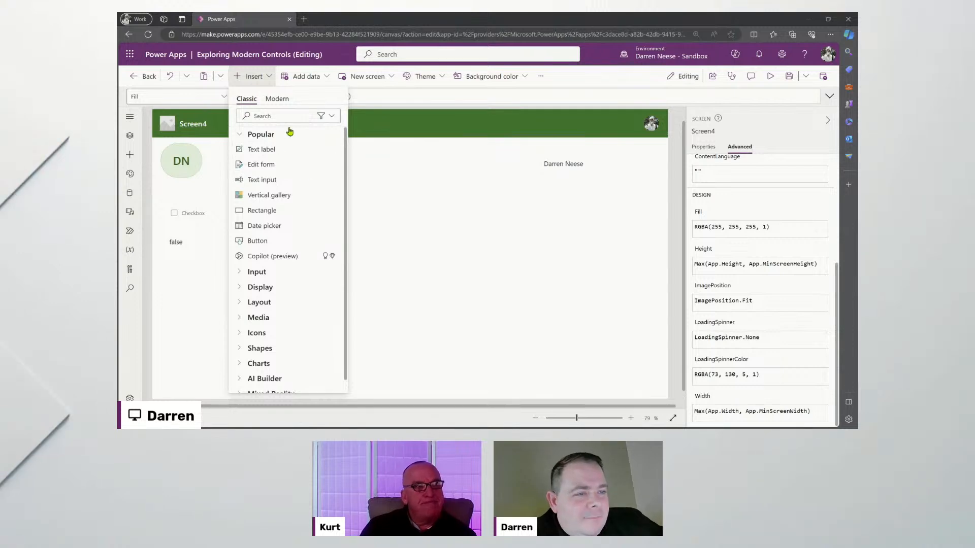
left_click(276, 99)
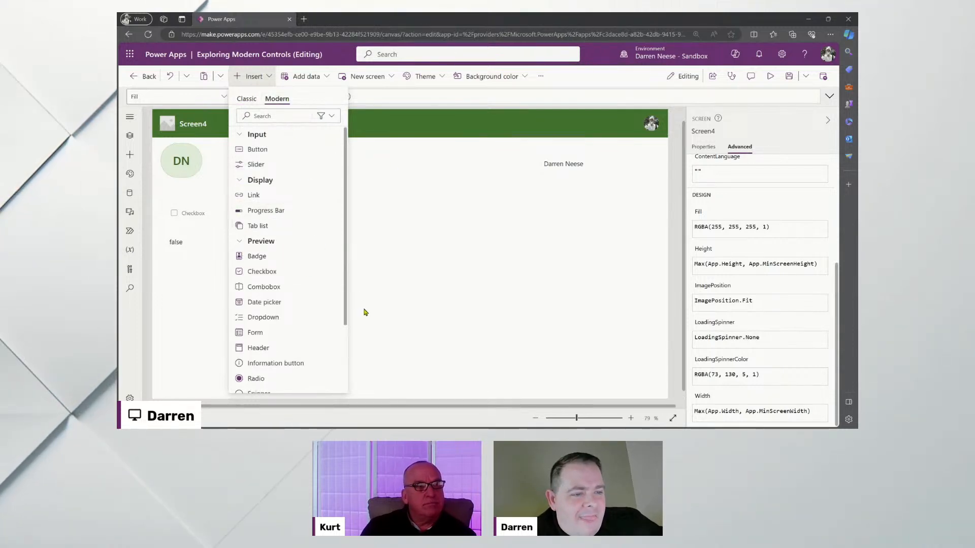
left_click(319, 287)
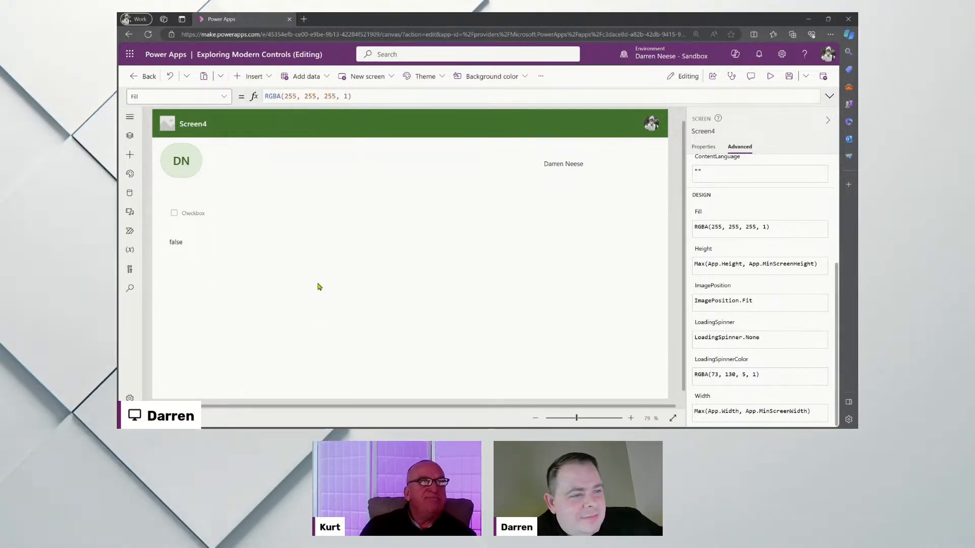
left_click_drag(278, 137, 425, 204)
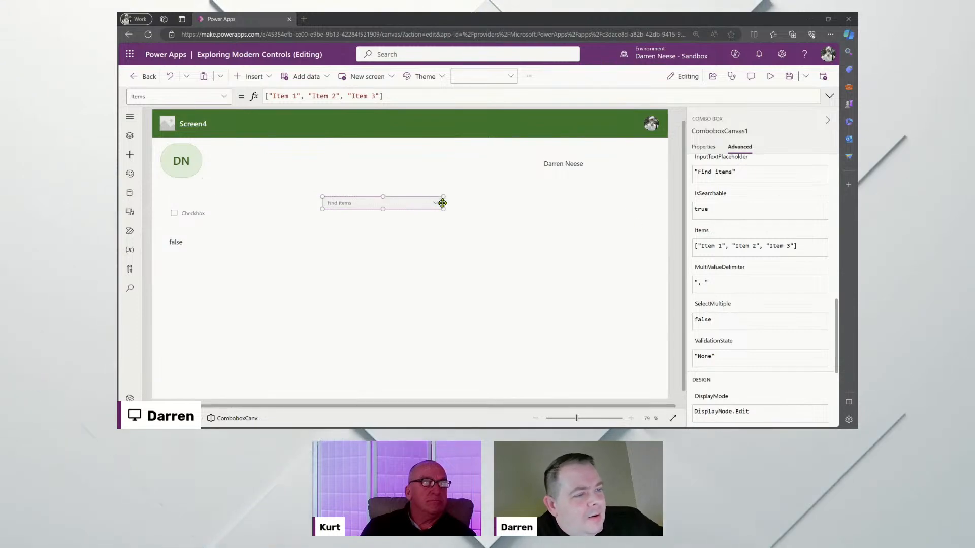
Step: Preview the app, expand the combo box's item list, and return to editing
left_click(770, 77)
left_click(448, 192)
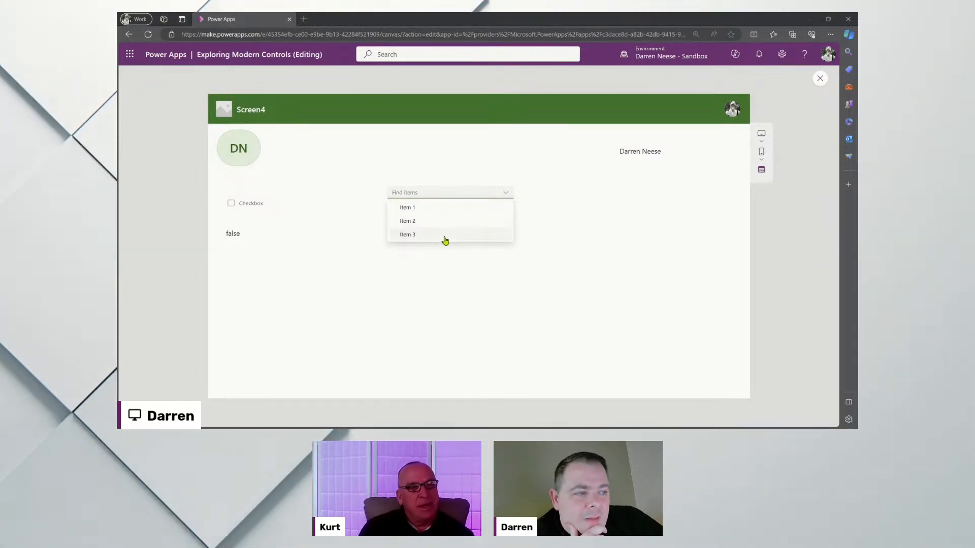
left_click(820, 78)
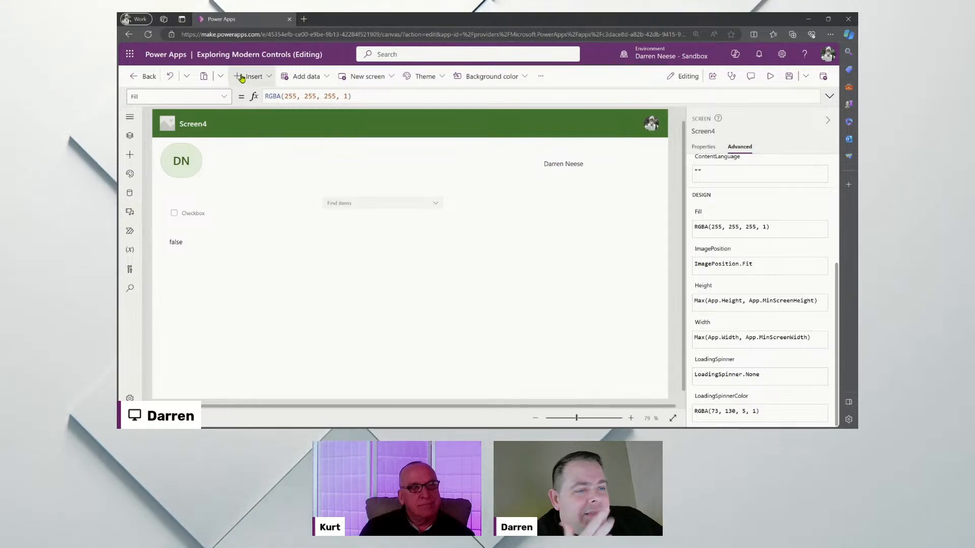
Step: Search the classic controls for "drop", insert a Drop down, and line it up beside the modern combo box
left_click(242, 78)
left_click(247, 99)
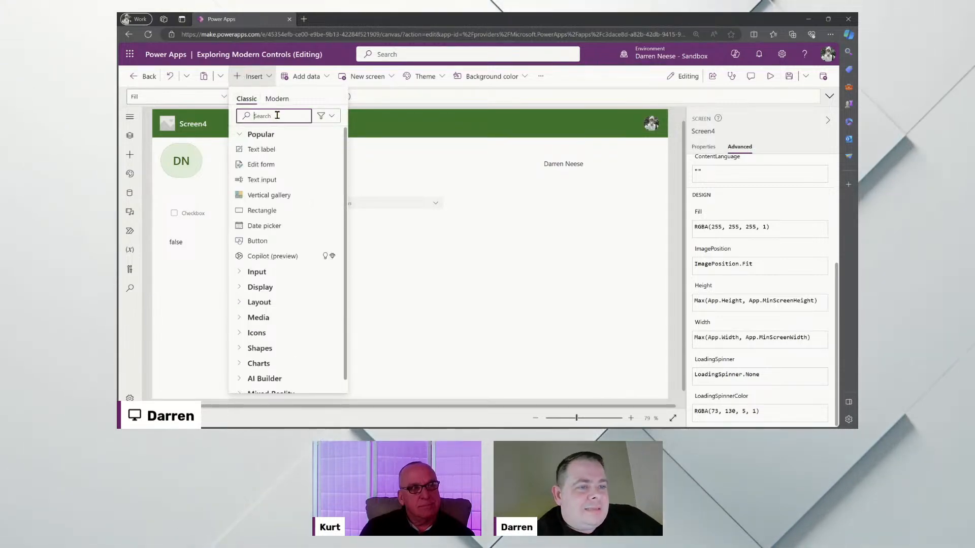
left_click(275, 114)
type("drop")
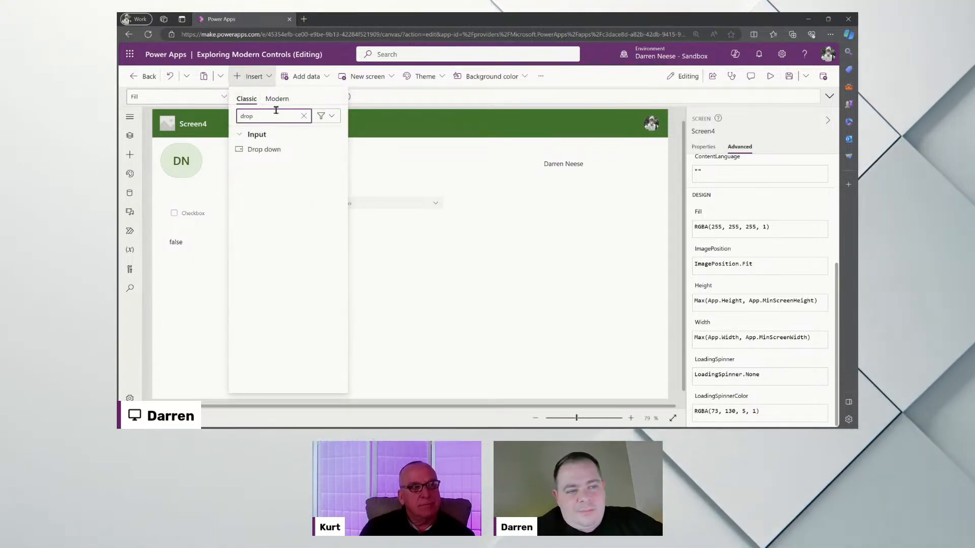
left_click(303, 149)
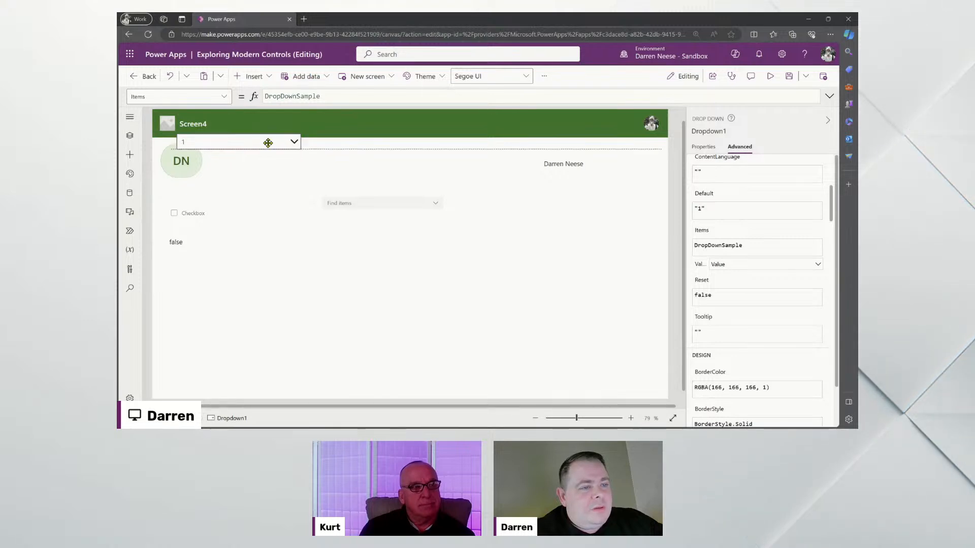
left_click_drag(264, 140, 483, 252)
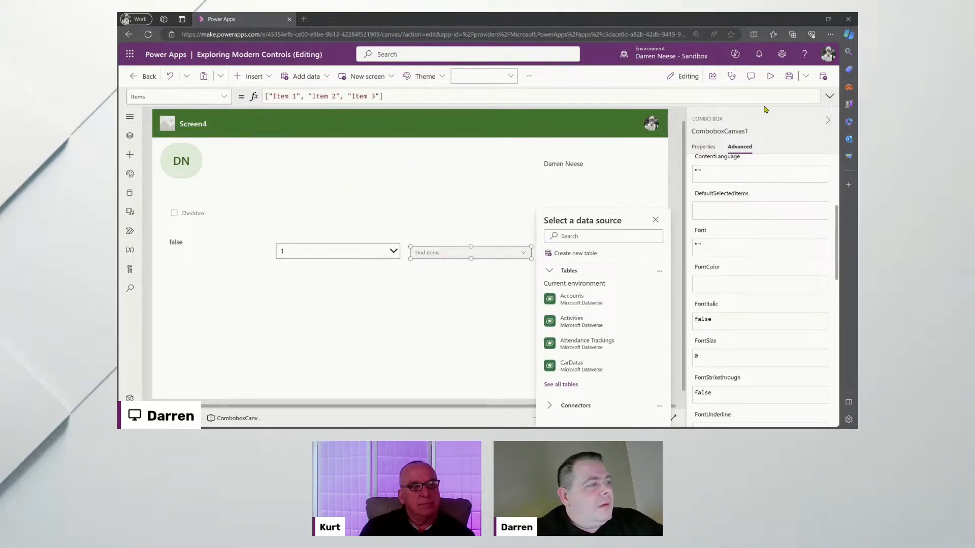
Step: Preview the app, expand the item lists of the classic drop down and the modern combo box to compare them, and return to editing
left_click(771, 77)
left_click(460, 243)
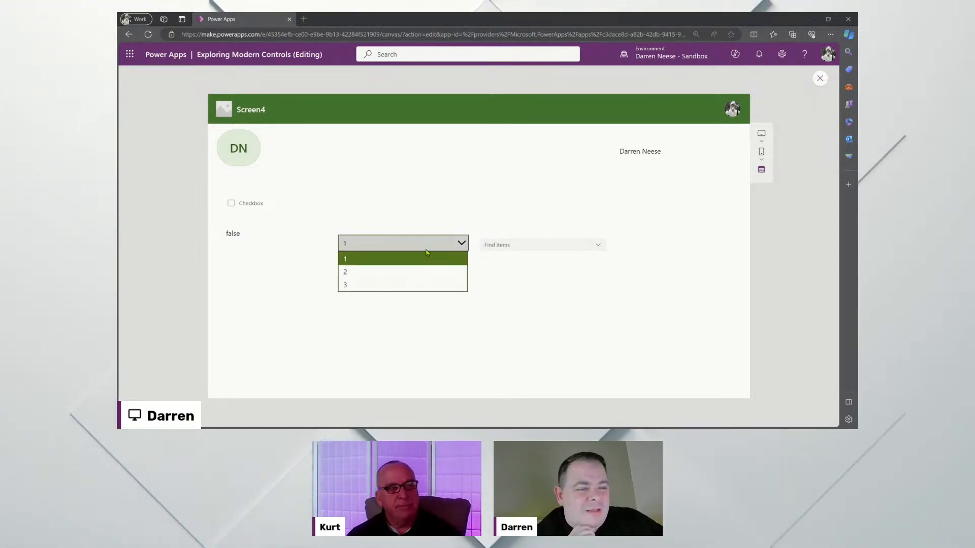
left_click(460, 215)
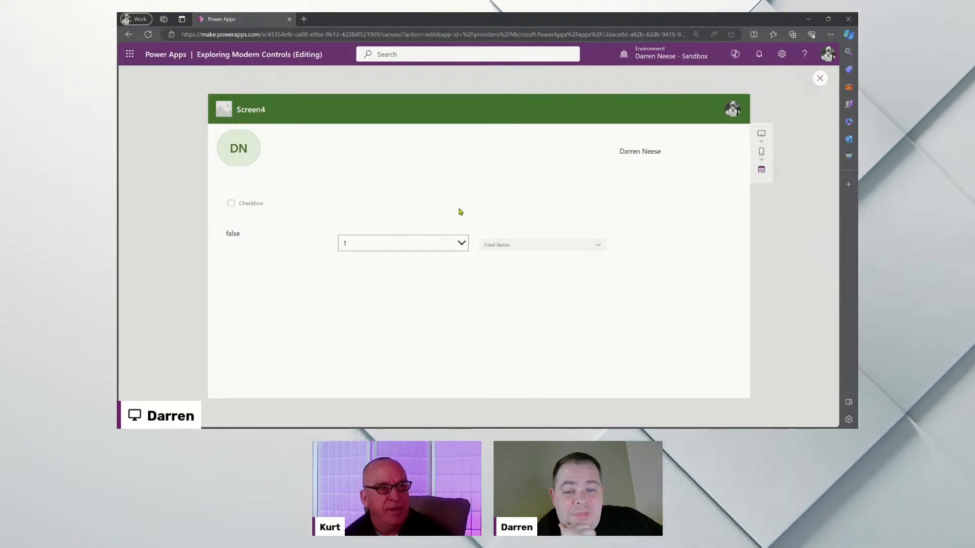
left_click(459, 243)
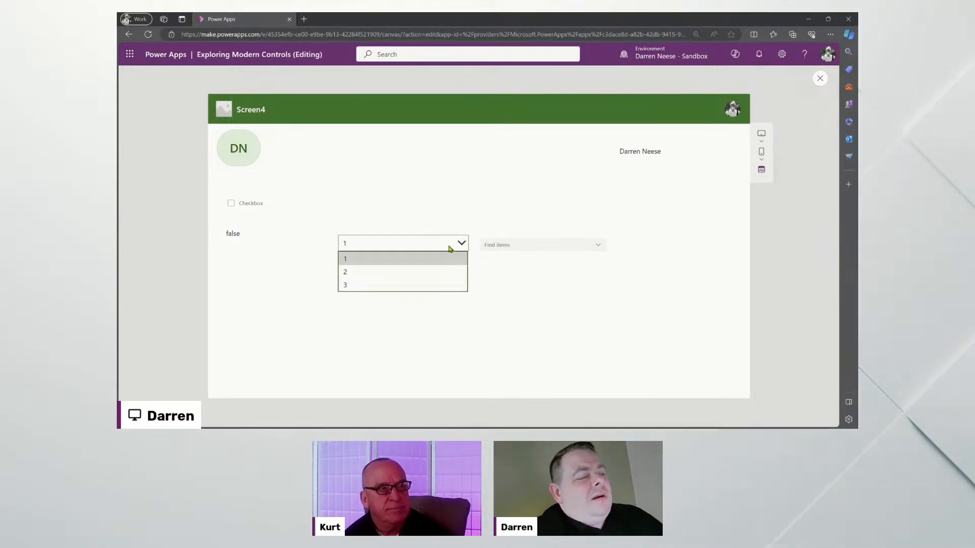
left_click(541, 247)
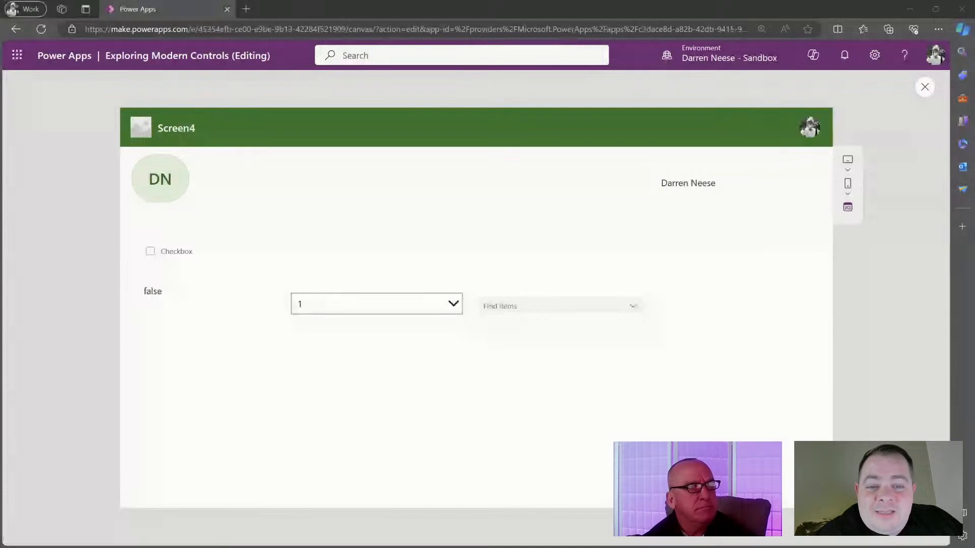
left_click(525, 306)
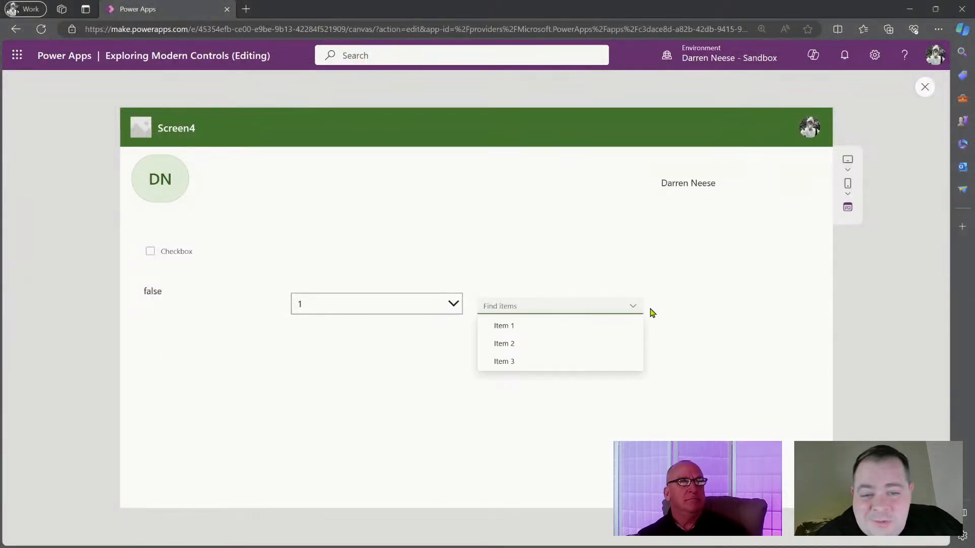
left_click(696, 313)
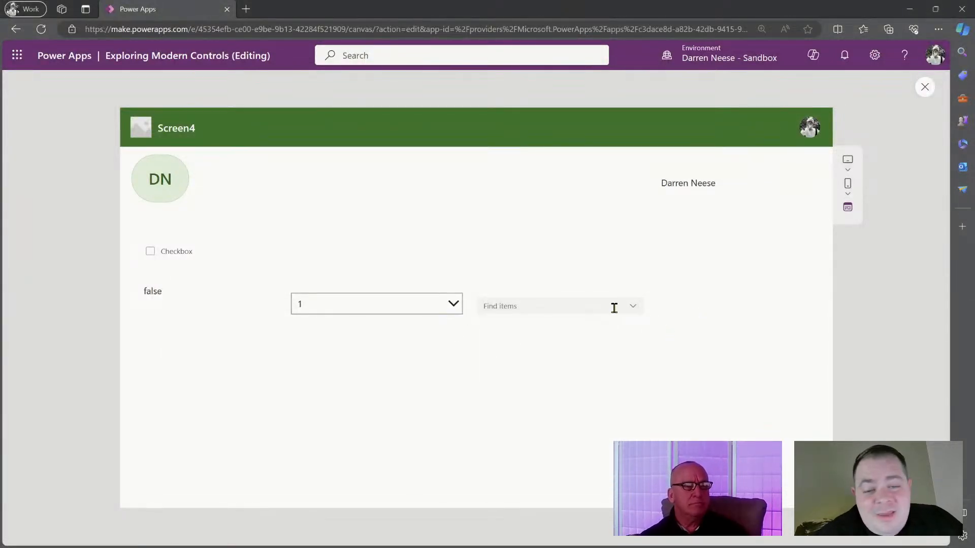
left_click(433, 305)
left_click(924, 90)
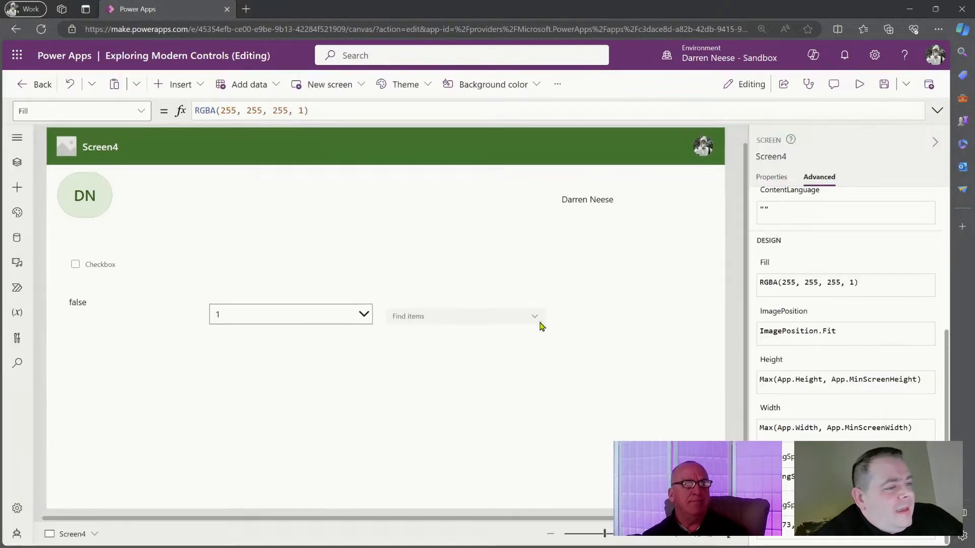
Step: Connect the modern combo box to the CarDatas table, replacing its columns, and show its general properties
left_click(523, 315)
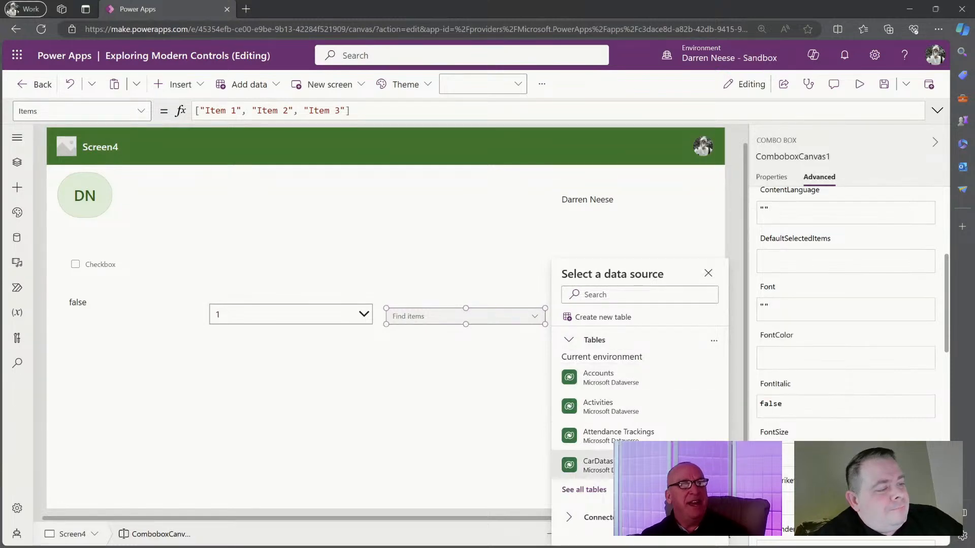
left_click(654, 462)
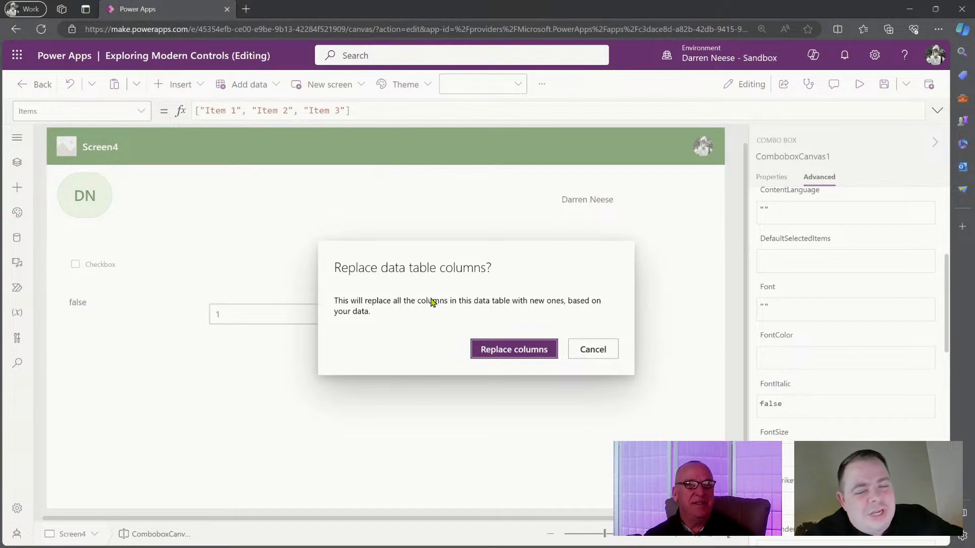
left_click(531, 349)
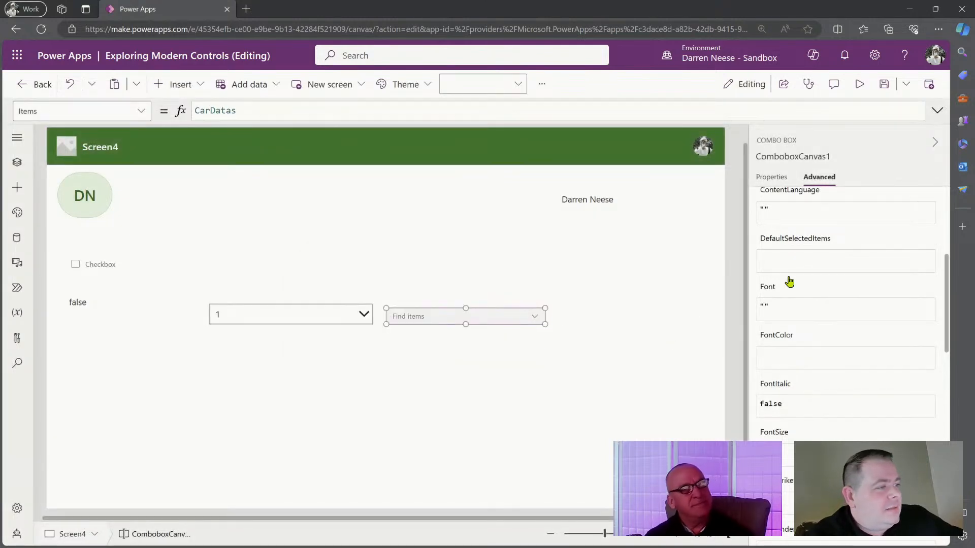
left_click(768, 177)
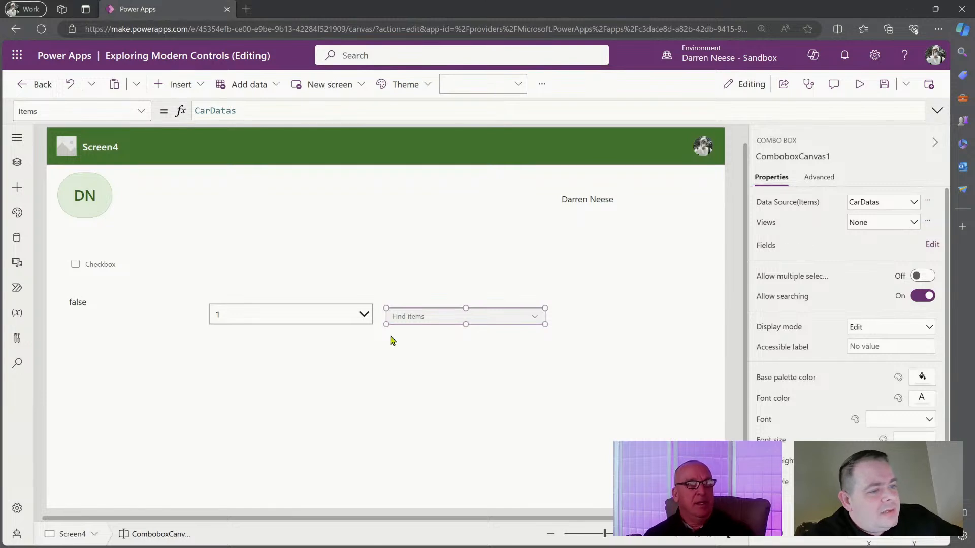
Step: Move the classic drop down below the checkbox's value label and reposition the modern combo box in the open area to the right of the checkbox
left_click_drag(339, 319, 134, 401)
left_click_drag(501, 318, 522, 282)
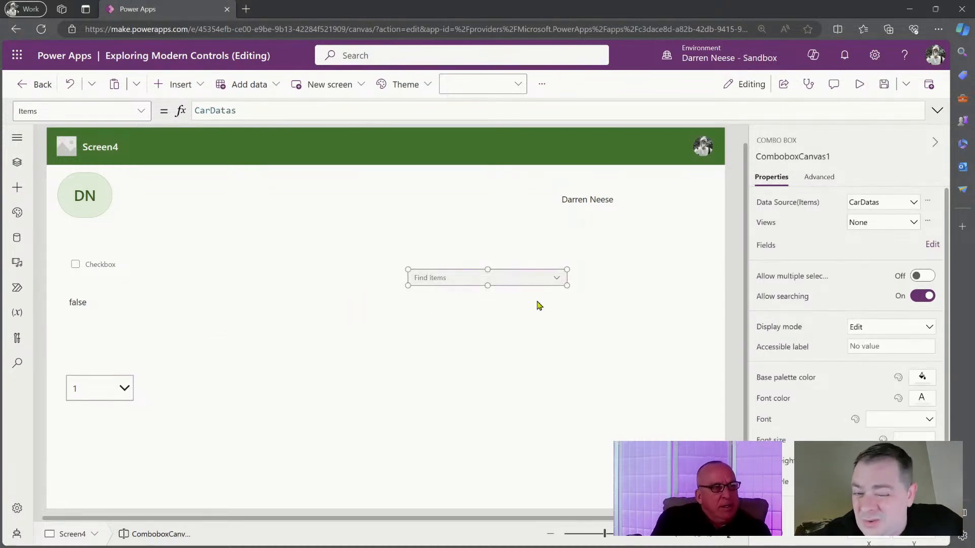
left_click_drag(537, 277, 512, 291)
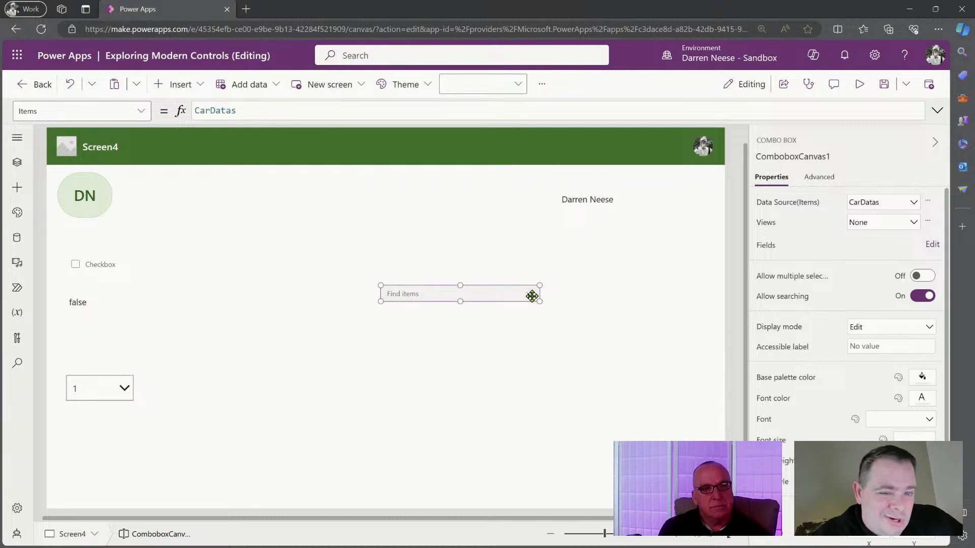
Step: Preview the app, search the combo box's items for 10, 11, 2, 22 and 200, and return to editing
left_click(859, 83)
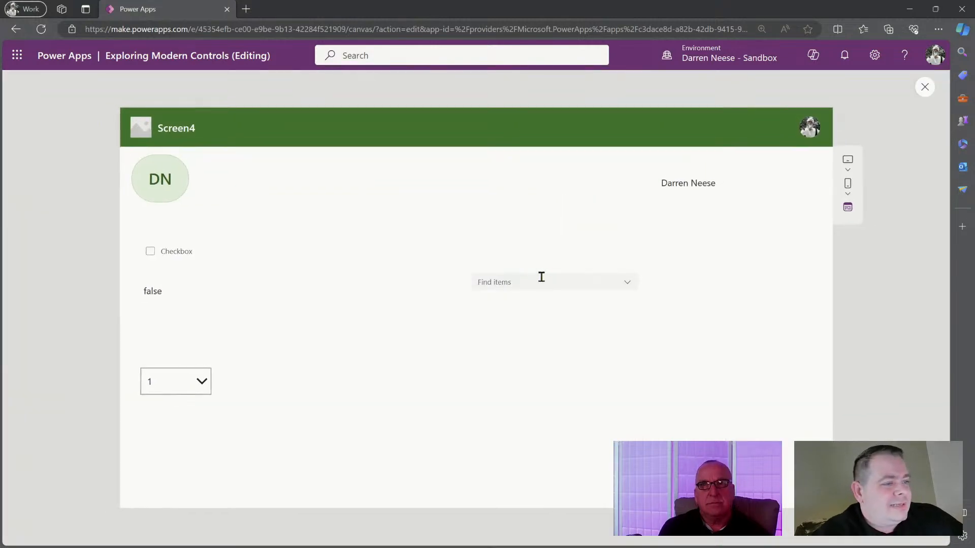
left_click(626, 282)
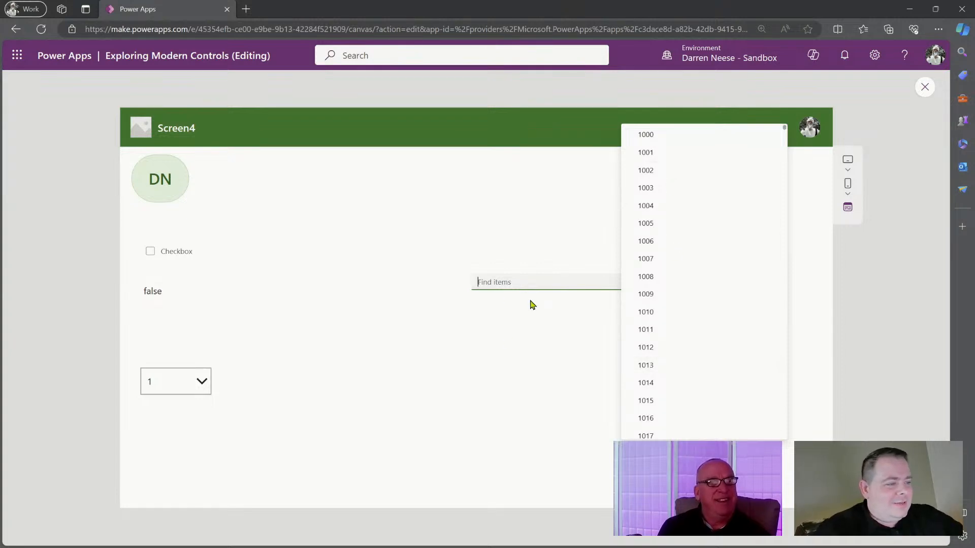
type("10")
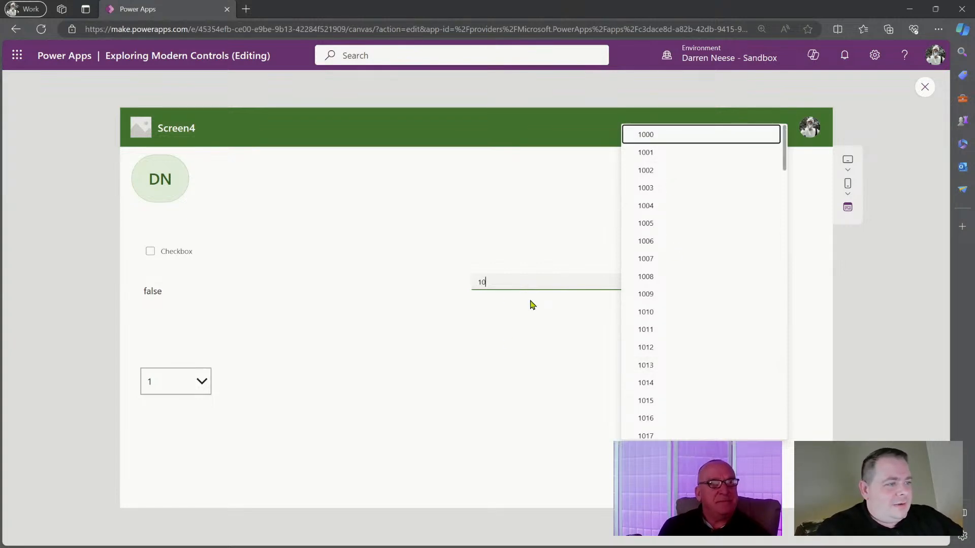
key("BackSpace")
type("1")
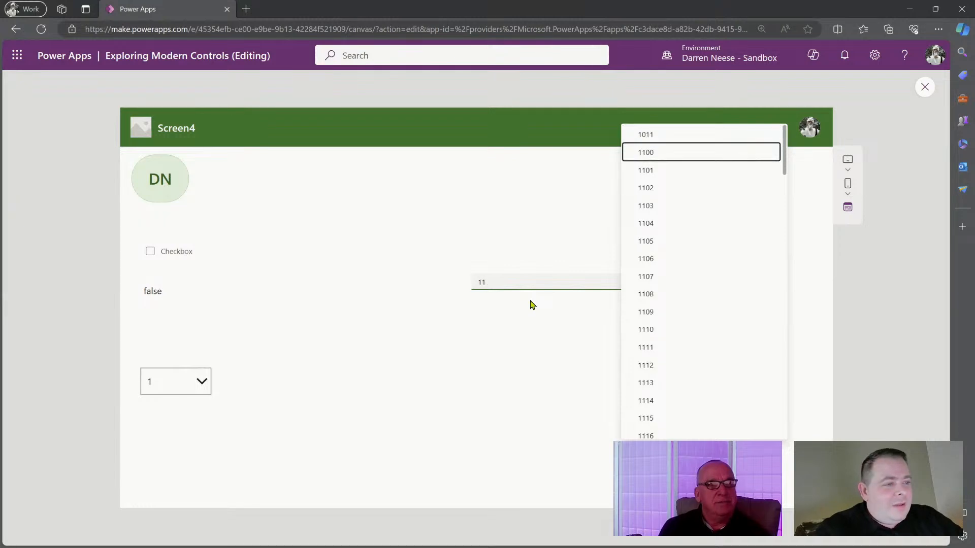
key("BackSpace")
key("BackSpace")
type("2")
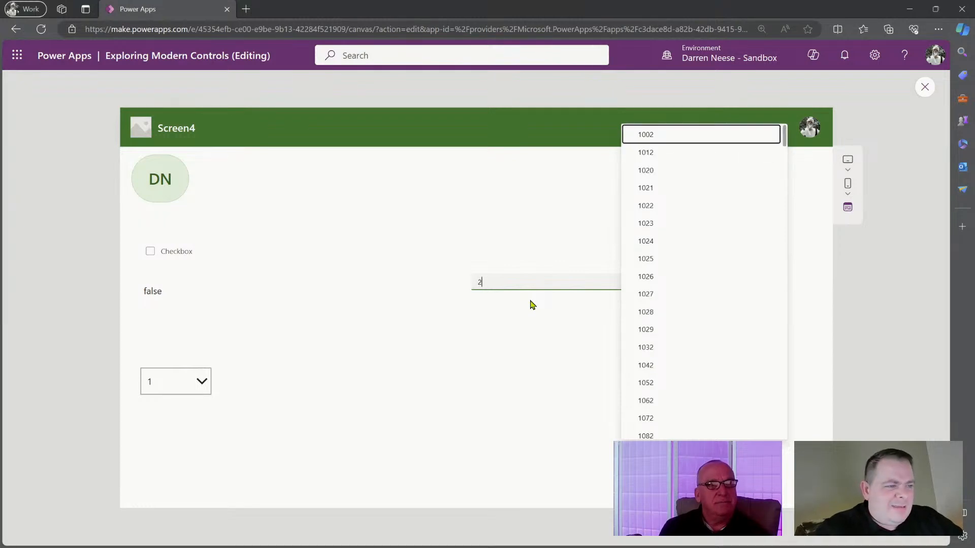
type("2")
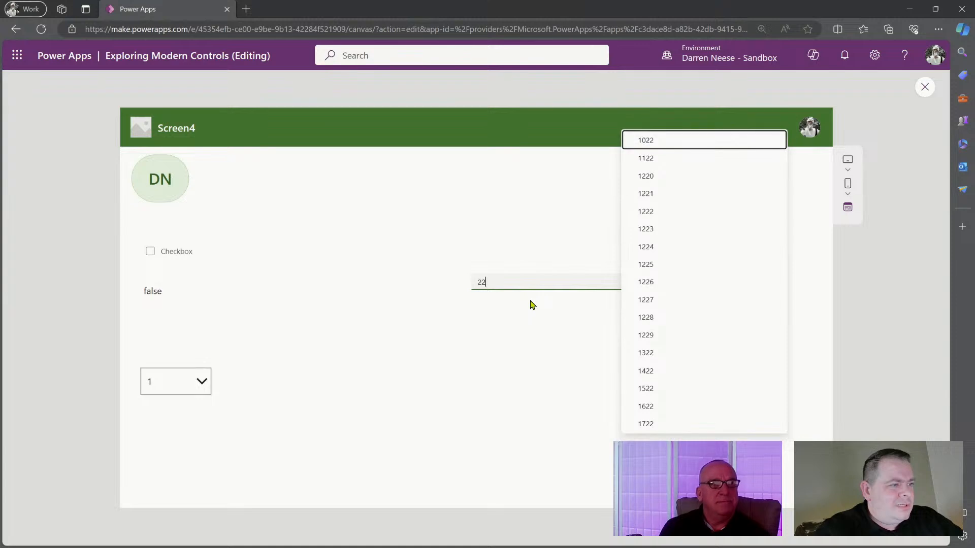
key("BackSpace")
type("00")
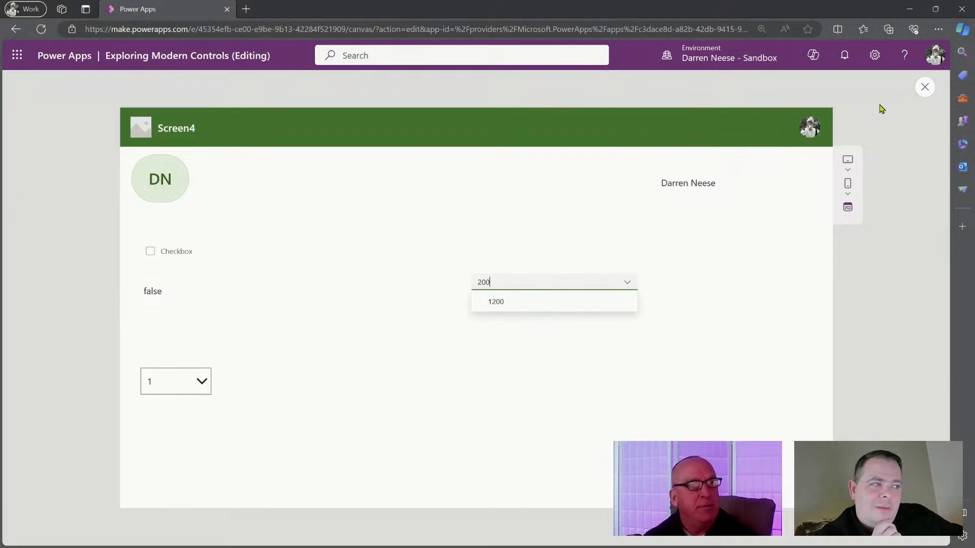
left_click(924, 87)
Step: Review the combo box's available data sources and CarDatas views without changing either setting
left_click(483, 294)
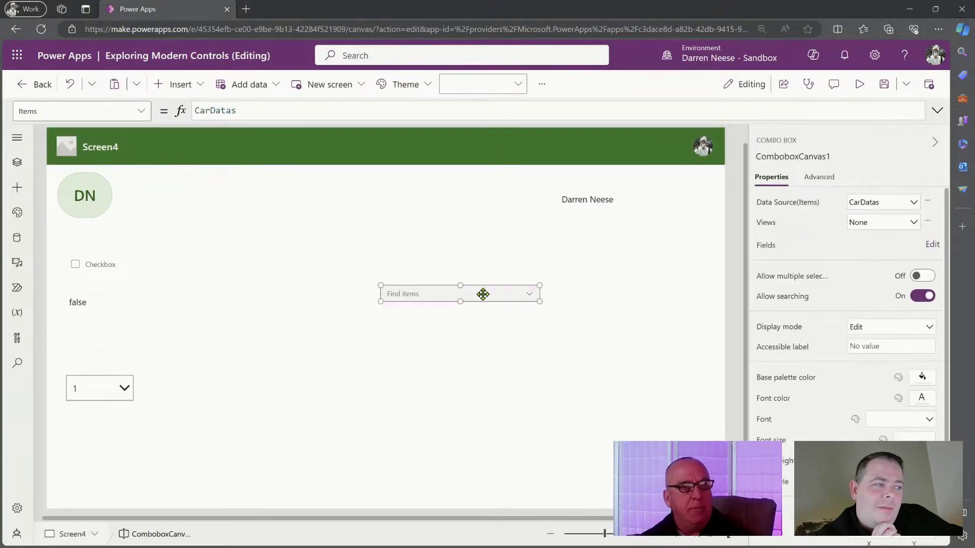
left_click(913, 204)
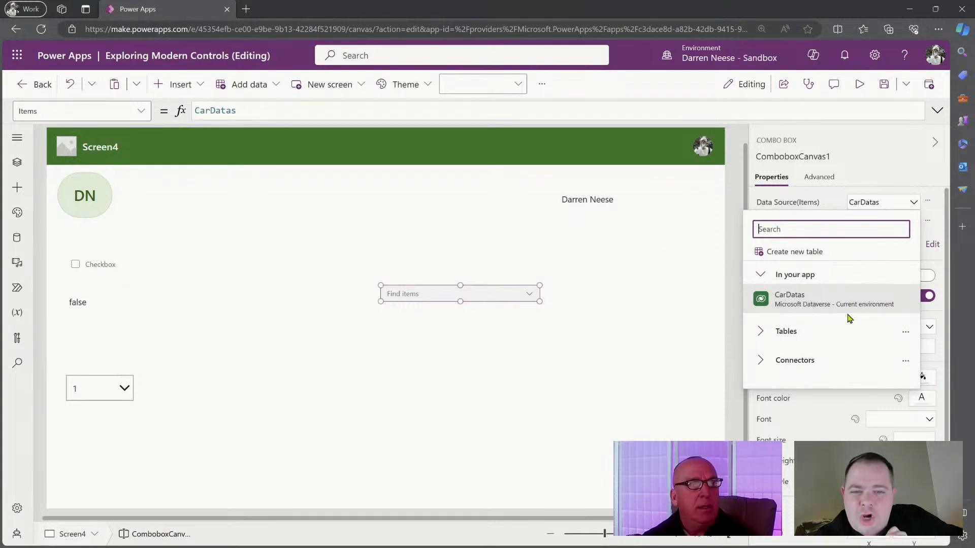
left_click(494, 293)
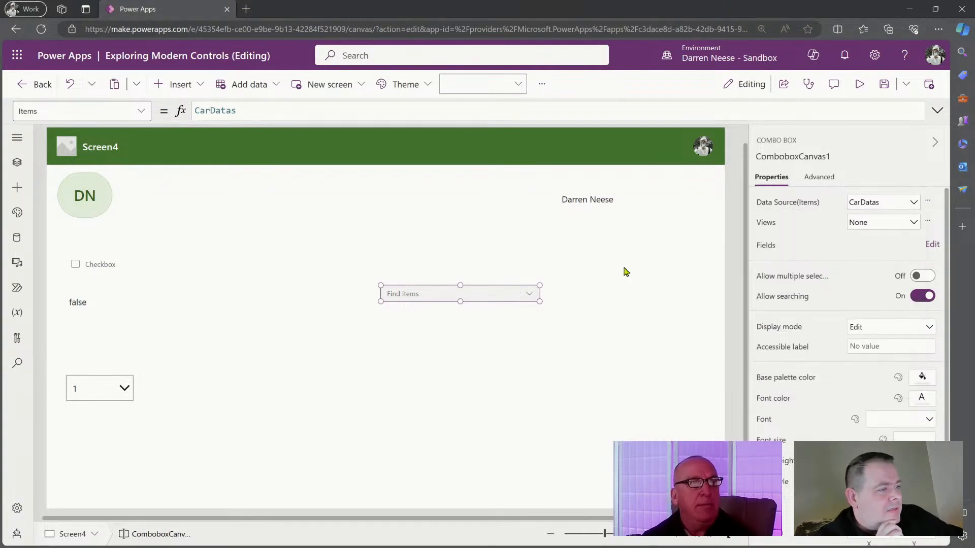
left_click(917, 223)
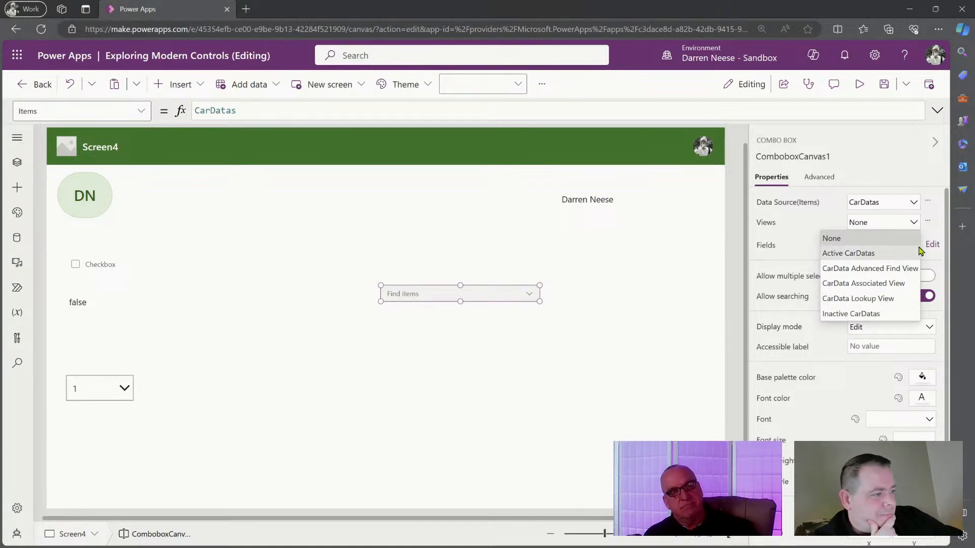
left_click(914, 224)
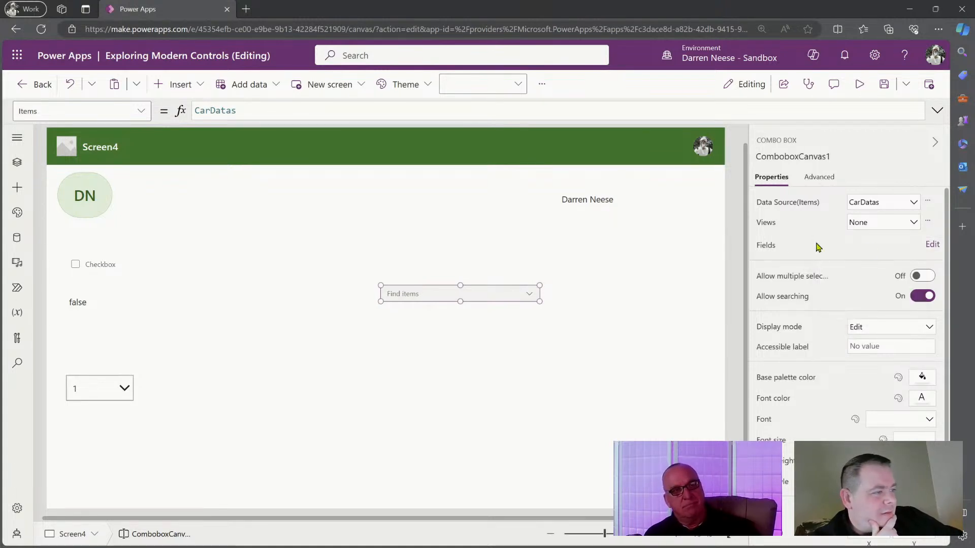
Step: Add the car_make and car_model fields to the combo box's data fields
left_click(933, 244)
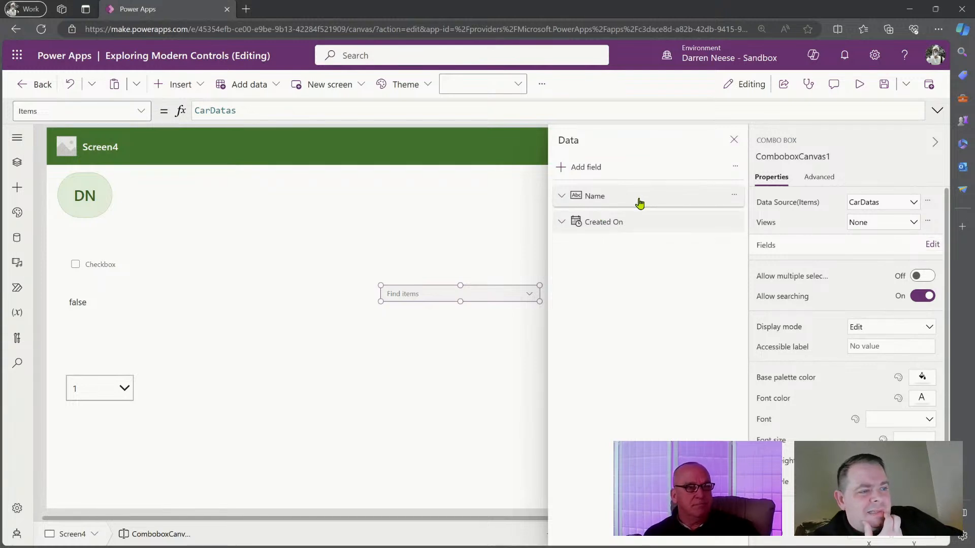
left_click(592, 170)
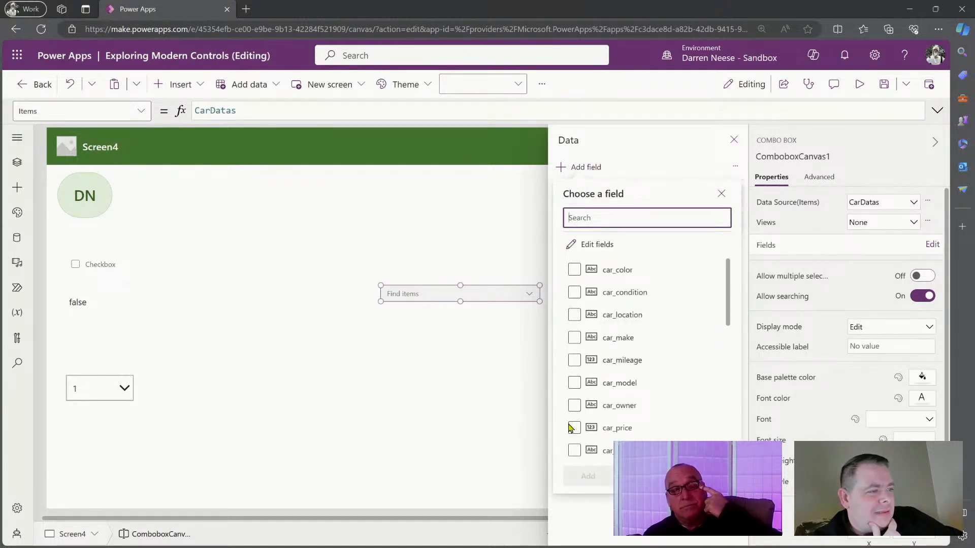
left_click(574, 338)
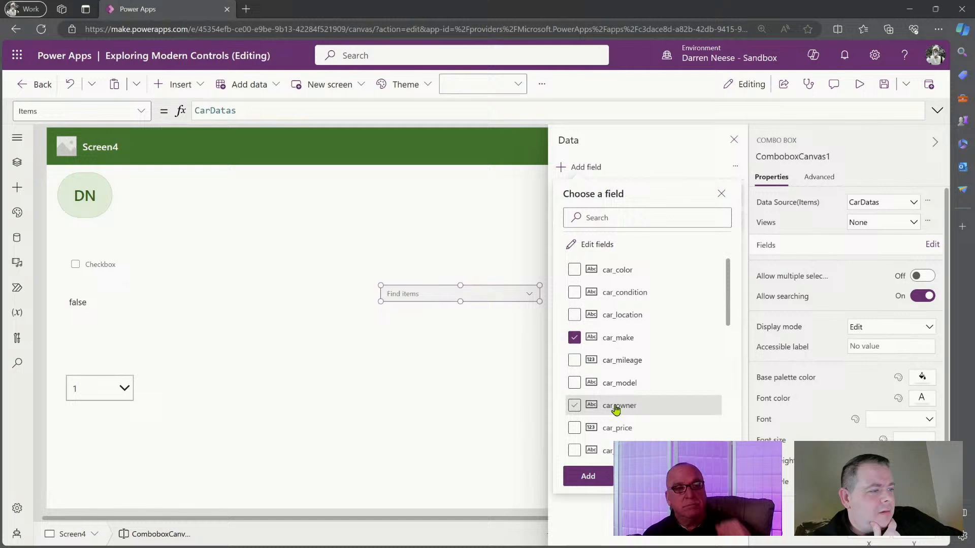
left_click(574, 383)
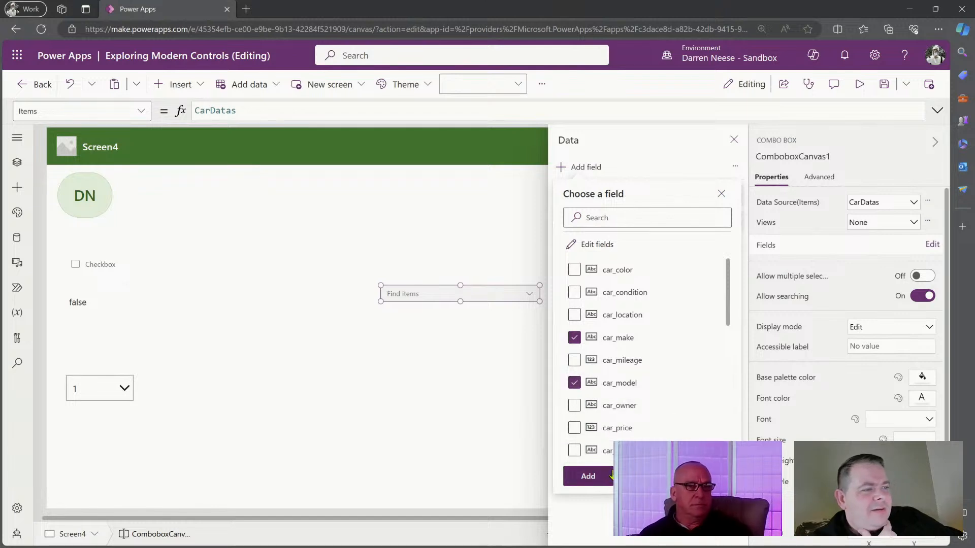
left_click(587, 476)
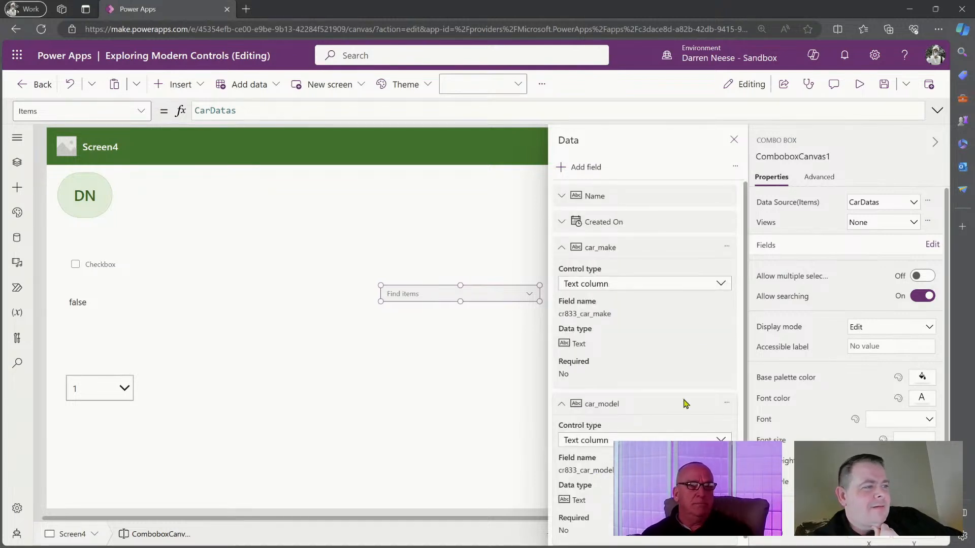
left_click(562, 249)
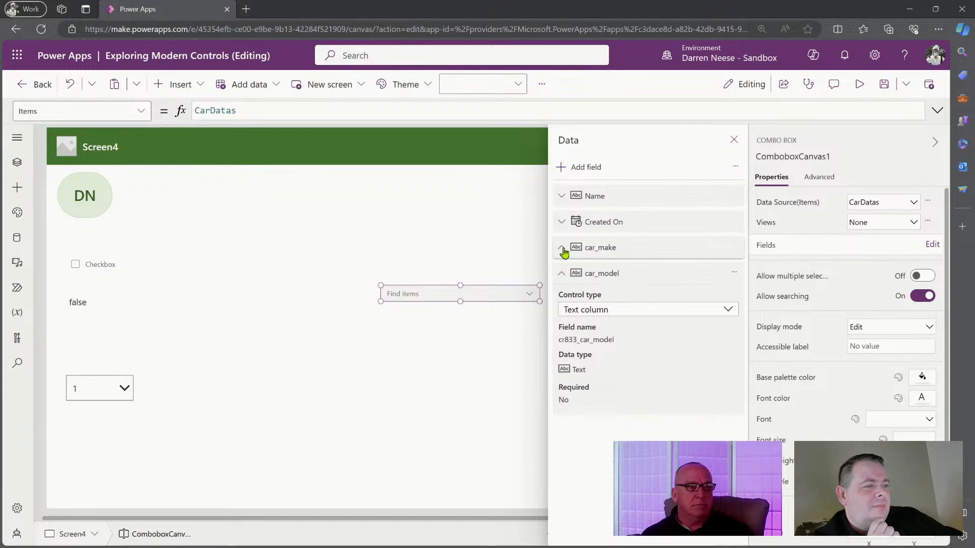
left_click(734, 140)
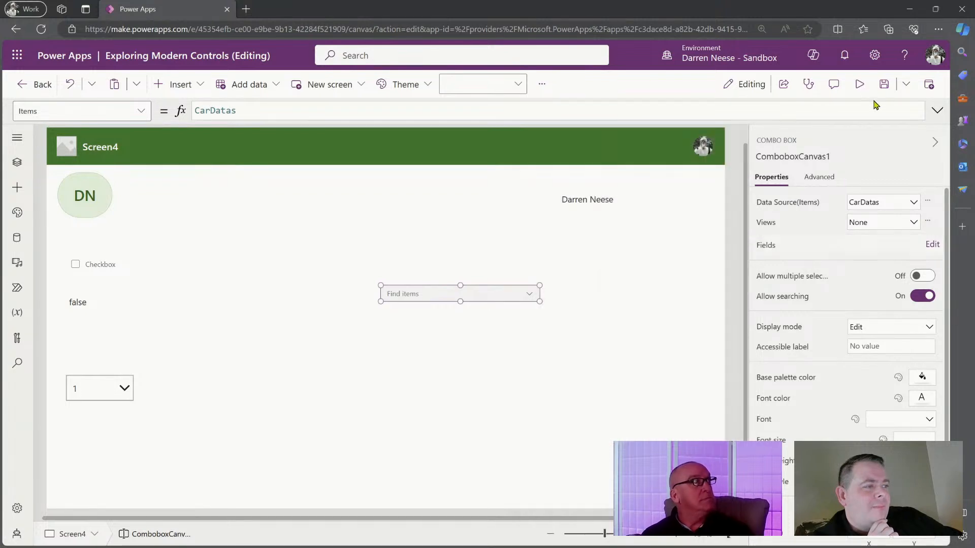
Step: Preview the app, select item 1008 in the combo box, and reopen its item list
left_click(859, 84)
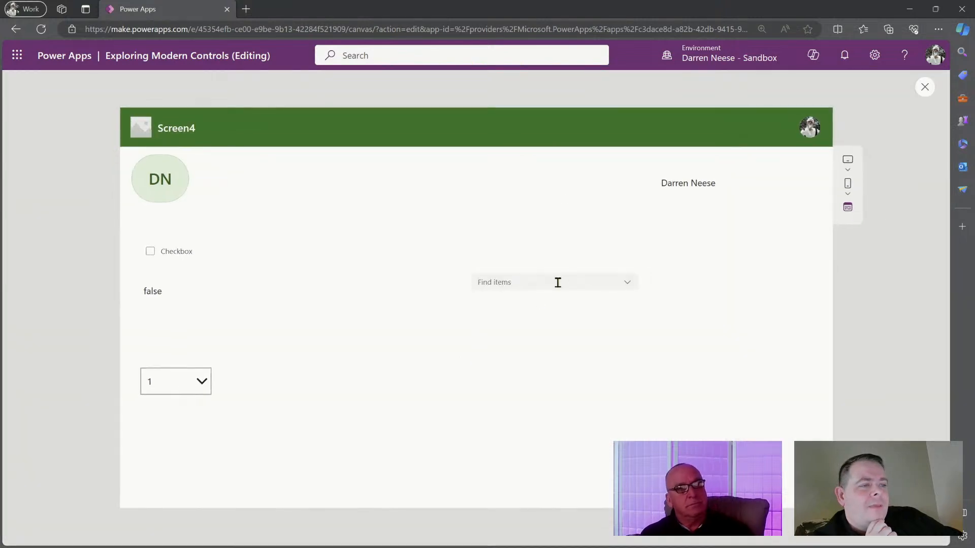
left_click(627, 282)
left_click(634, 277)
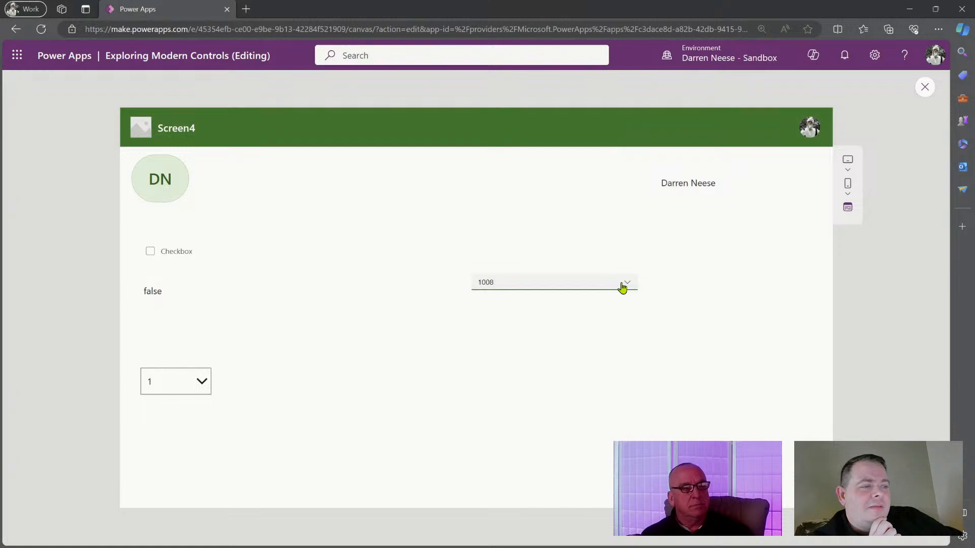
left_click(628, 287)
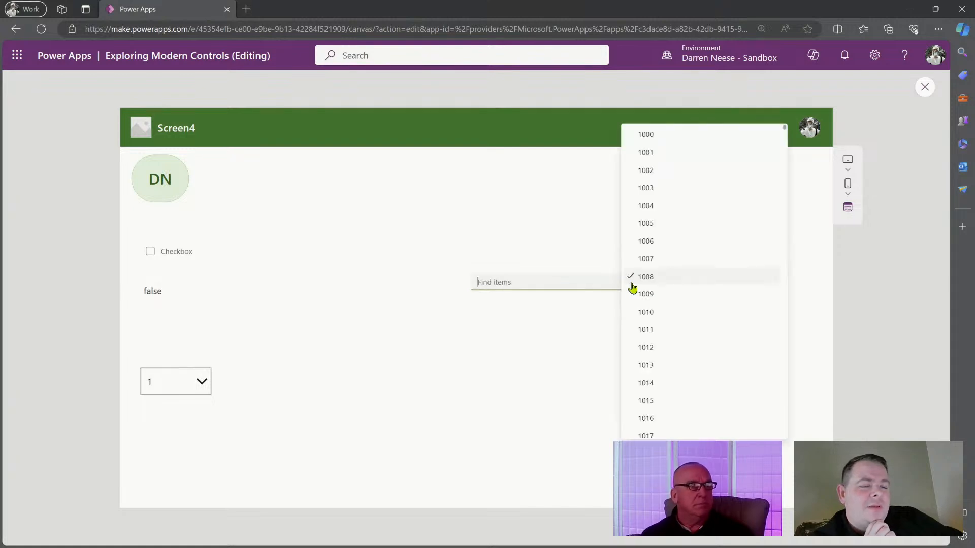
Step: Return to editing and move the combo box slightly up and to the left on Screen4
left_click(926, 87)
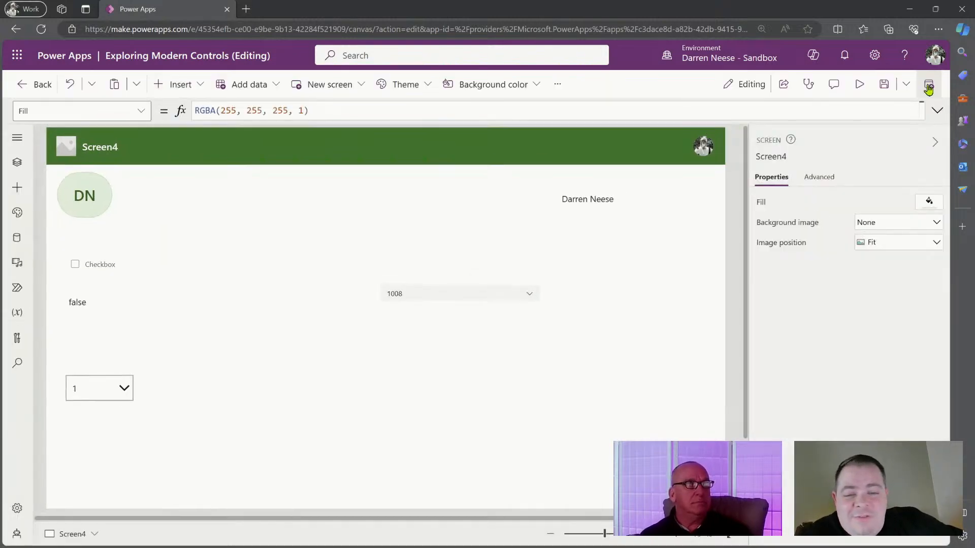
left_click(501, 290)
left_click_drag(501, 291, 476, 267)
Step: Reorder the combo box's data fields so car_make comes first and car_model second, ahead of Name and Created On
left_click(941, 252)
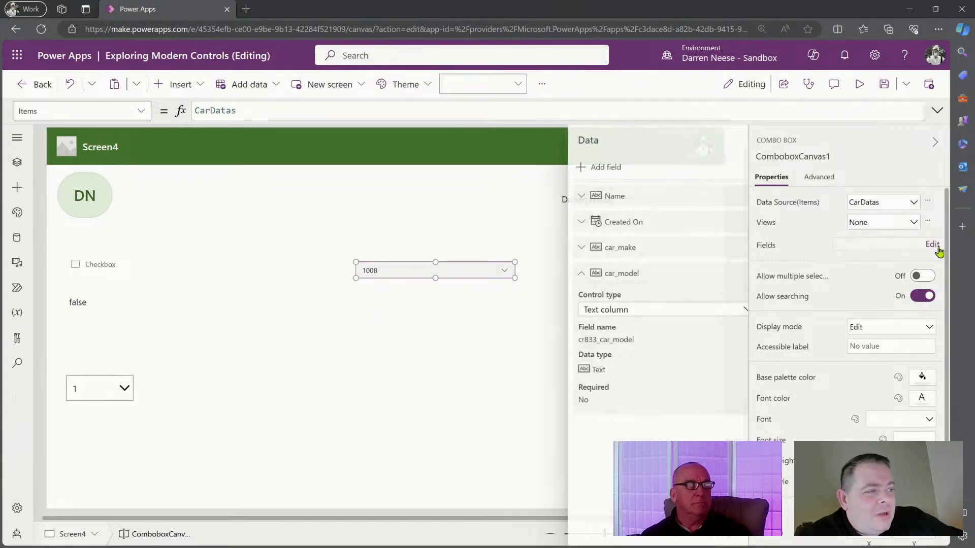
left_click(562, 273)
left_click_drag(628, 247, 622, 190)
left_click_drag(633, 278, 629, 224)
left_click(734, 140)
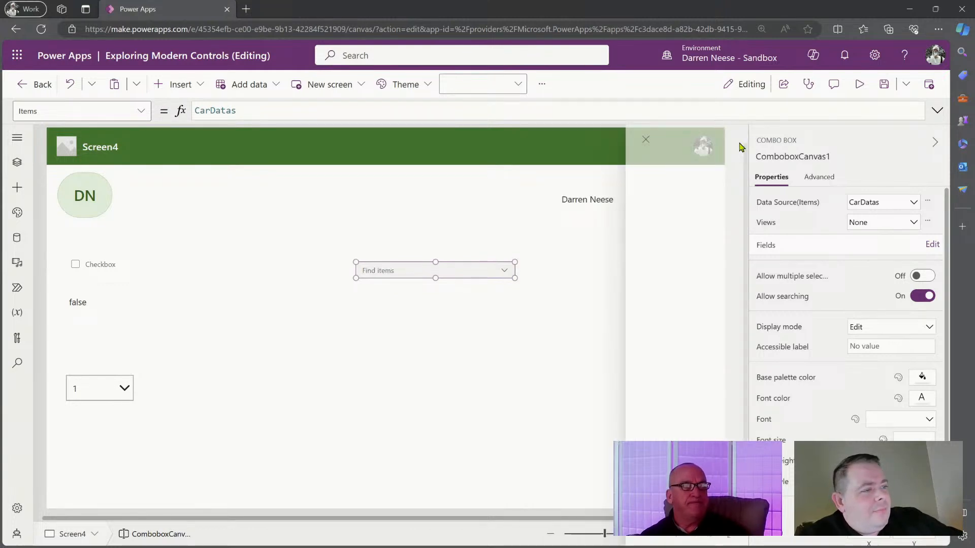
Step: Preview the app, select an Audi item in the combo box, inspect its item list again, and return to editing
left_click(859, 84)
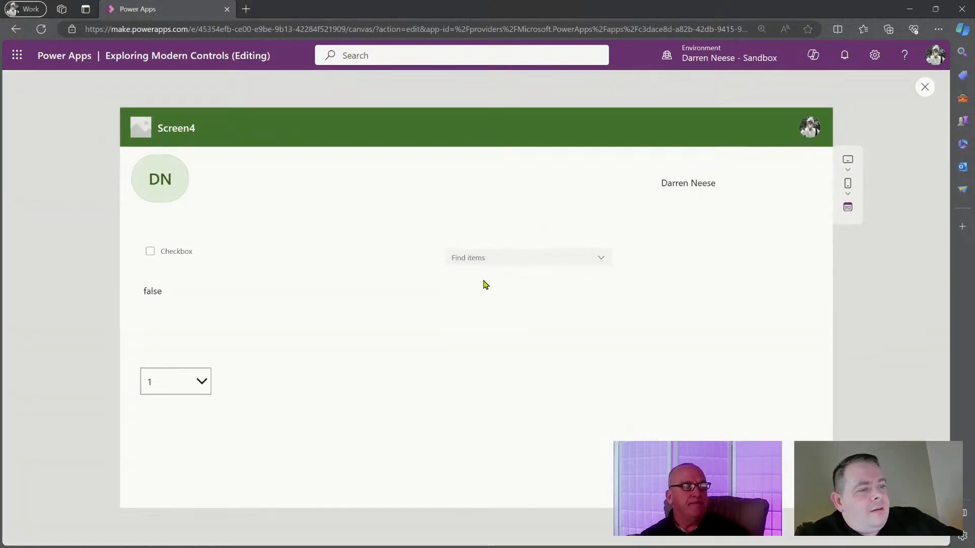
left_click(586, 252)
left_click(603, 259)
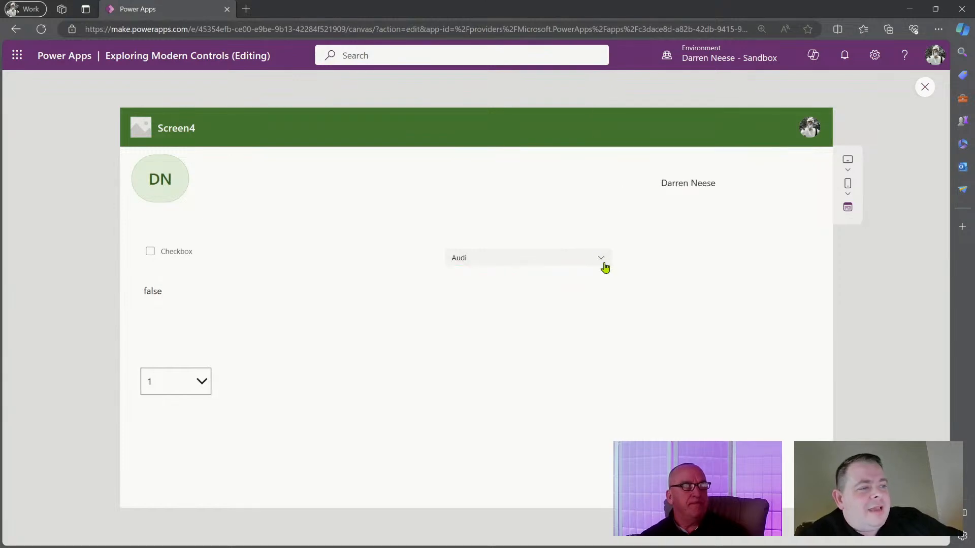
left_click(604, 260)
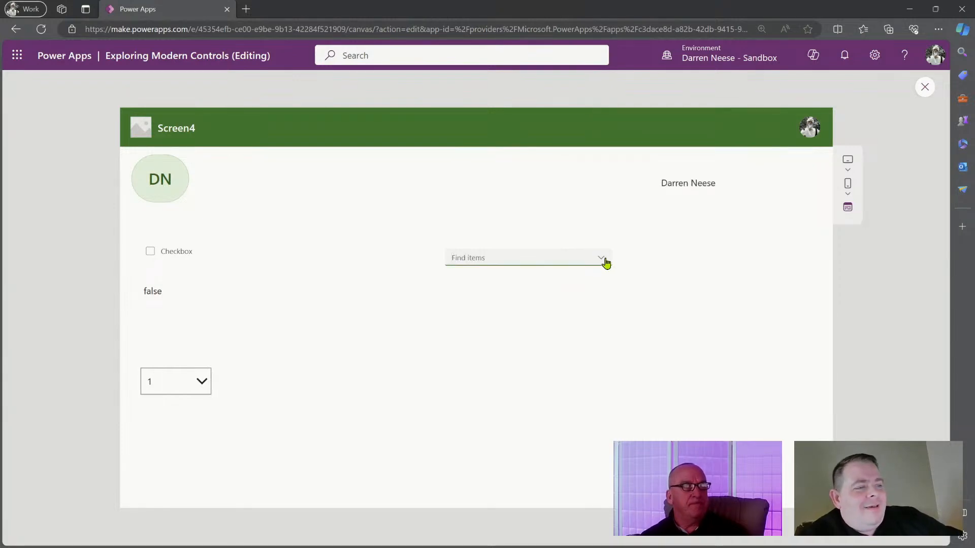
left_click(606, 261)
left_click(608, 263)
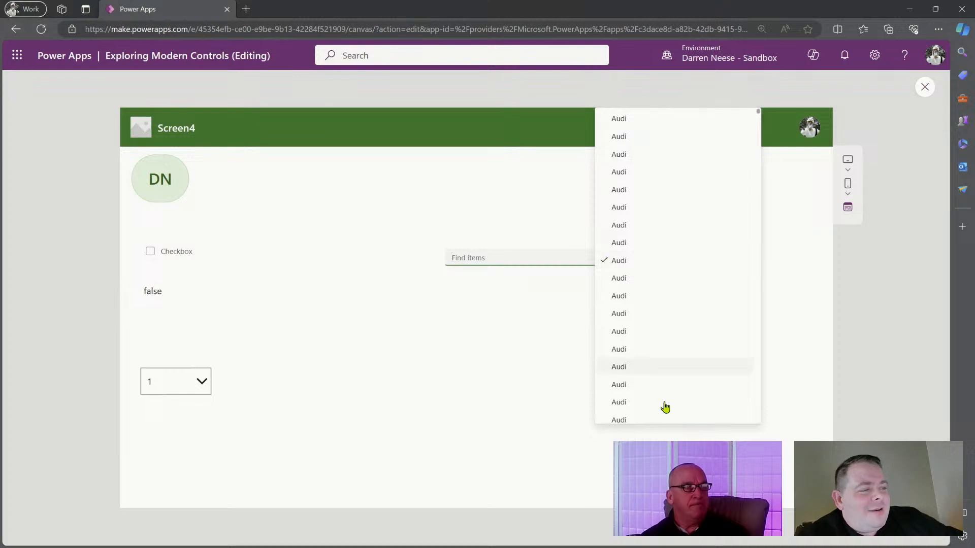
left_click(542, 359)
left_click(932, 88)
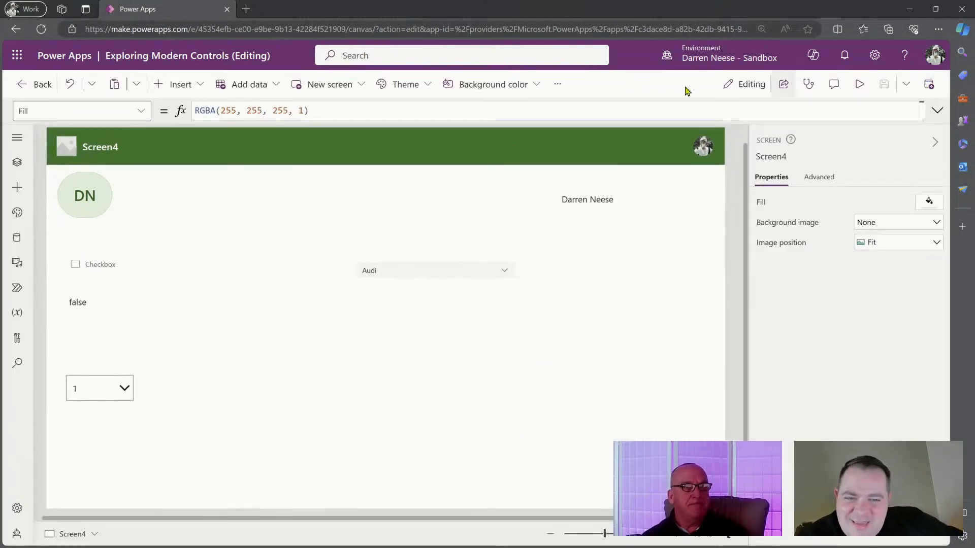
Step: Remove the Name, Created On and car_make fields from the combo box, keeping only car_model
left_click(477, 274)
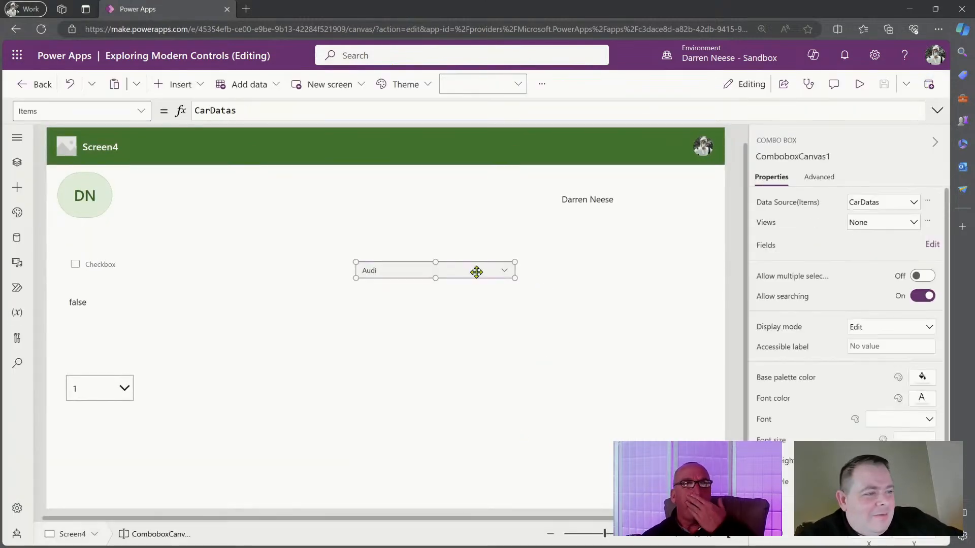
left_click(932, 244)
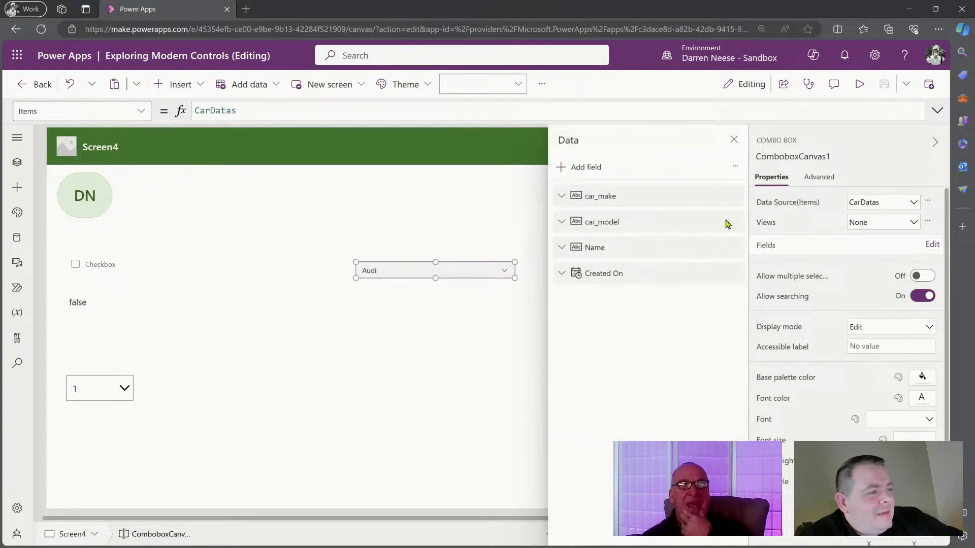
left_click(734, 248)
key("Escape")
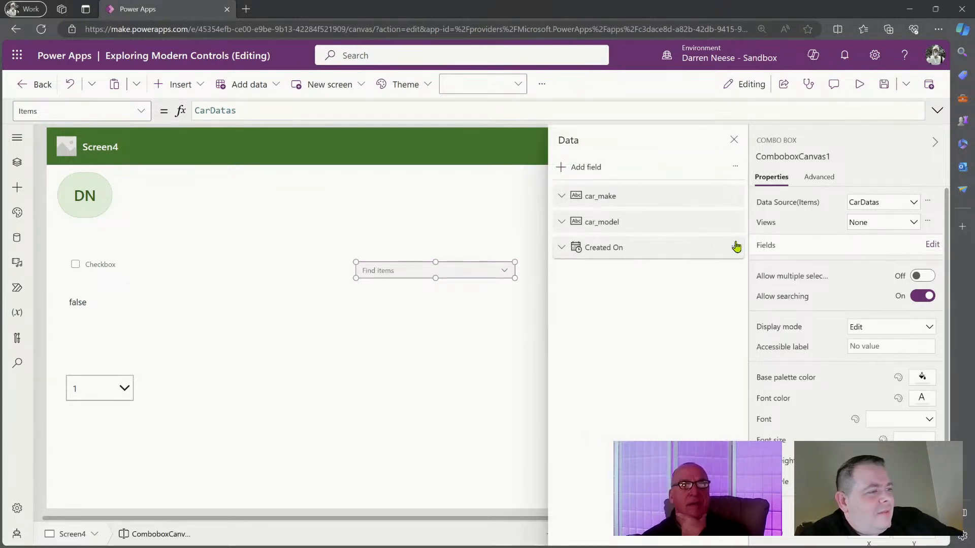
left_click(739, 253)
left_click(762, 315)
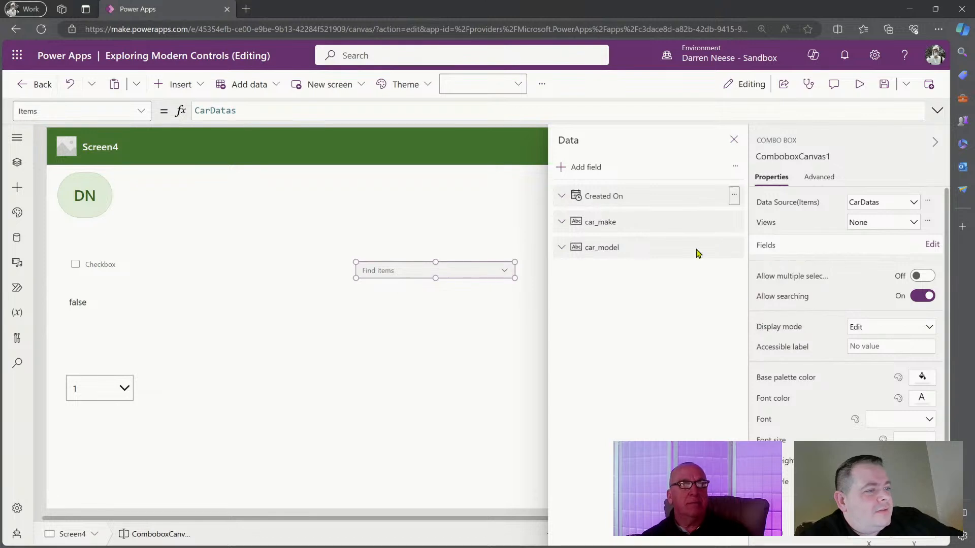
left_click(734, 196)
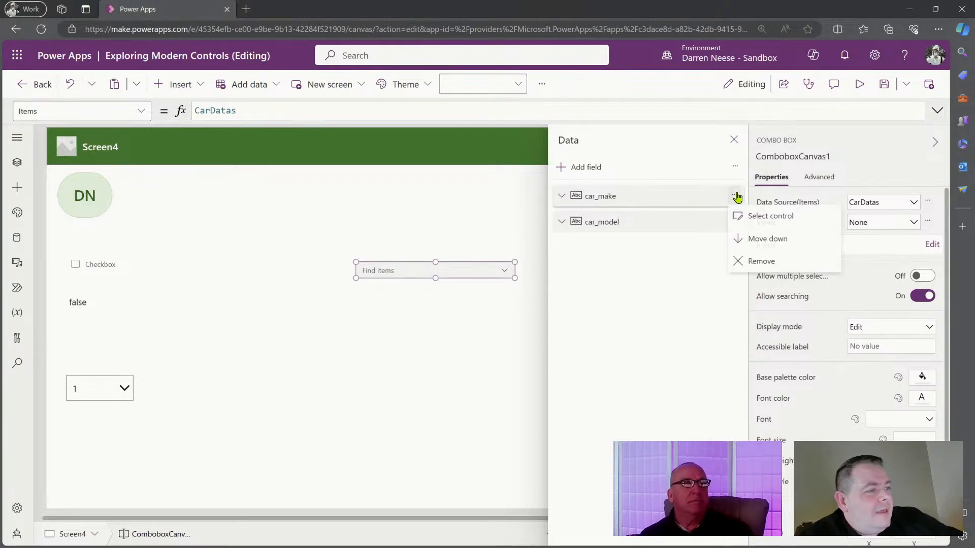
left_click(757, 263)
left_click(734, 140)
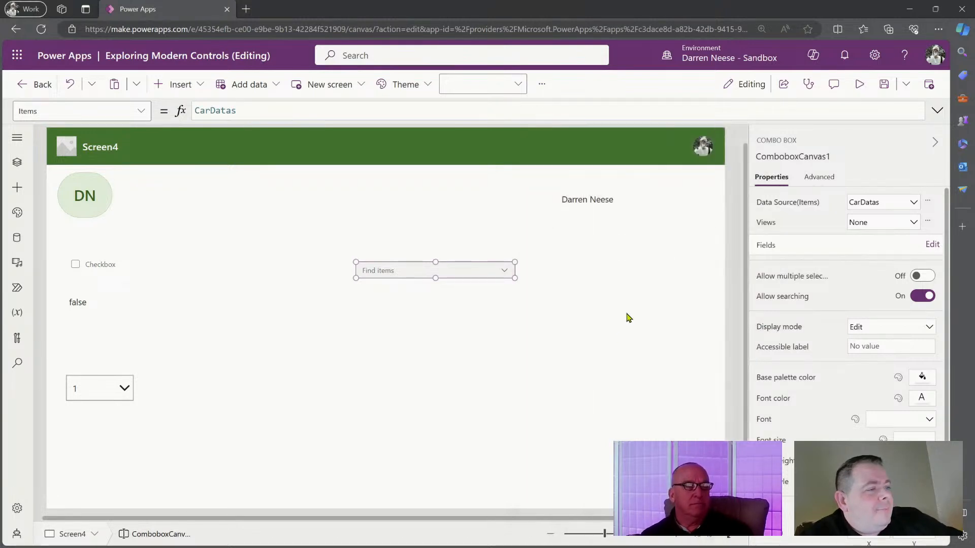
Step: Save the app, scroll through the combo box's items in preview, and select a 3 Series item back in the editor
left_click(626, 318)
left_click(884, 84)
left_click(863, 90)
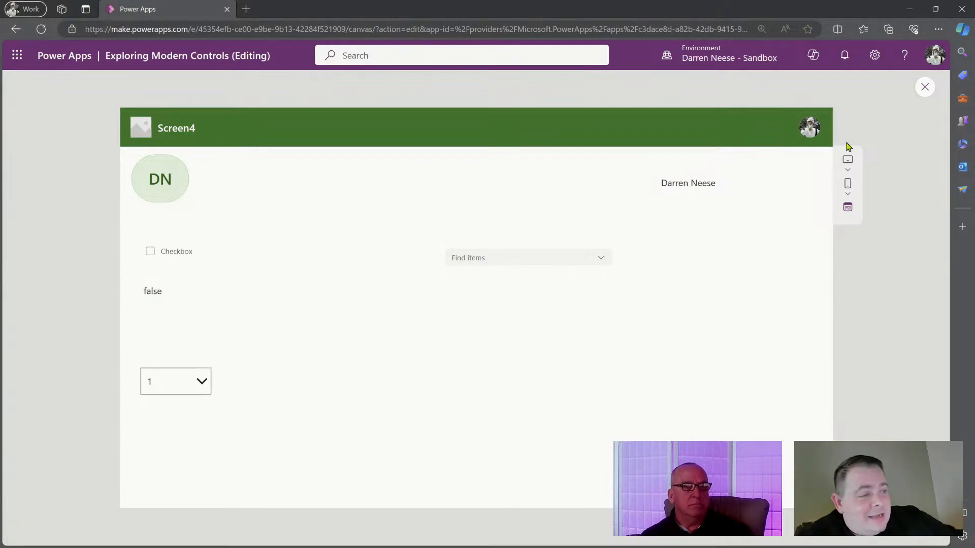
left_click(600, 262)
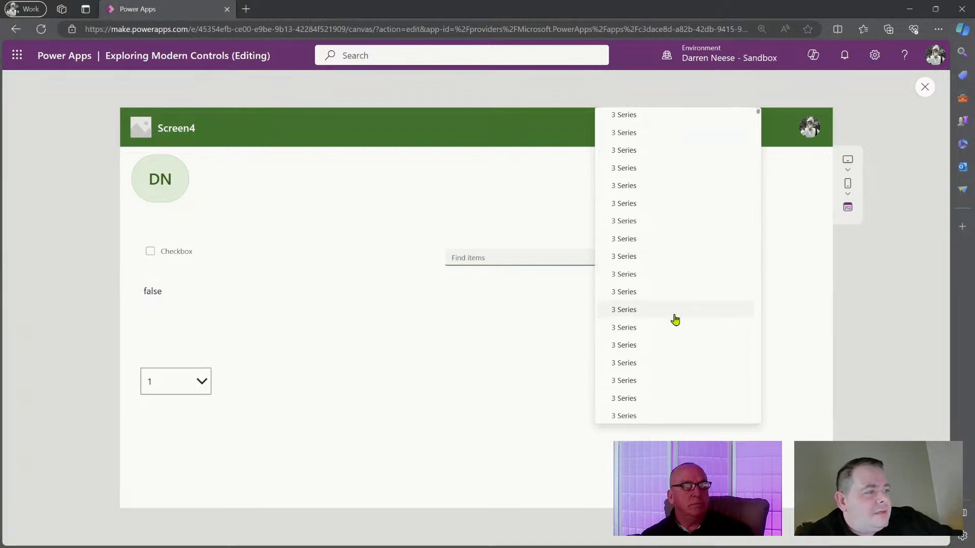
scroll(703, 325, "down", 10)
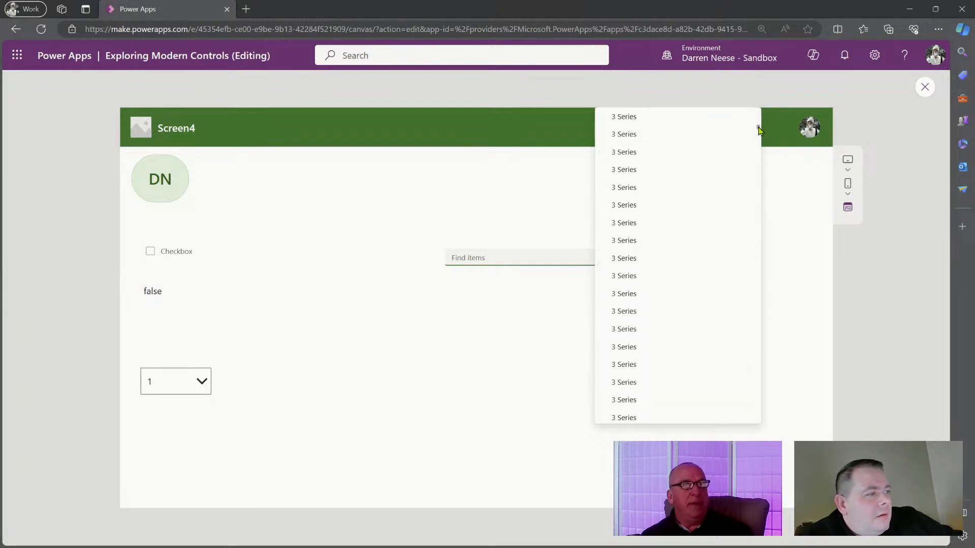
left_click_drag(759, 130, 788, 115)
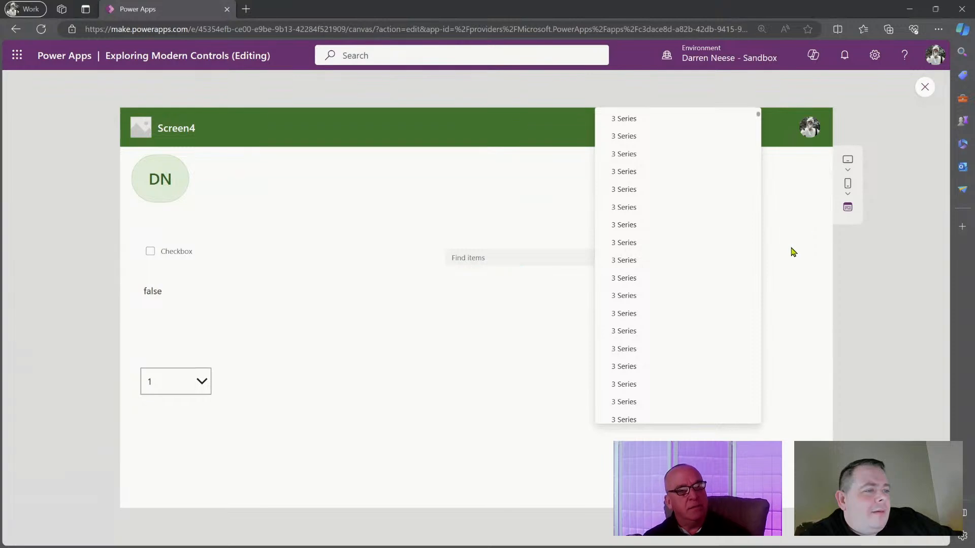
key("Escape")
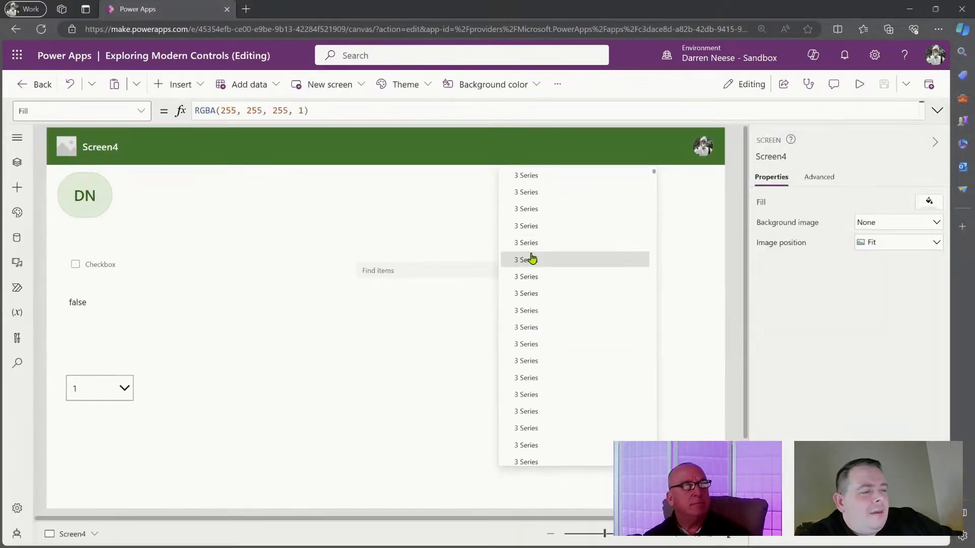
left_click(528, 257)
Step: Turn on multiple selection for the combo box and save the app
left_click(482, 273)
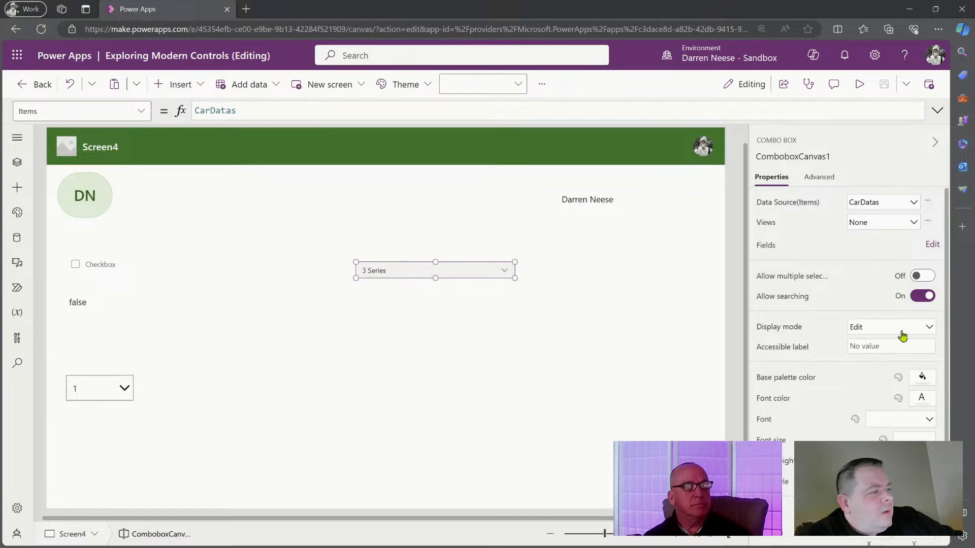
left_click(922, 277)
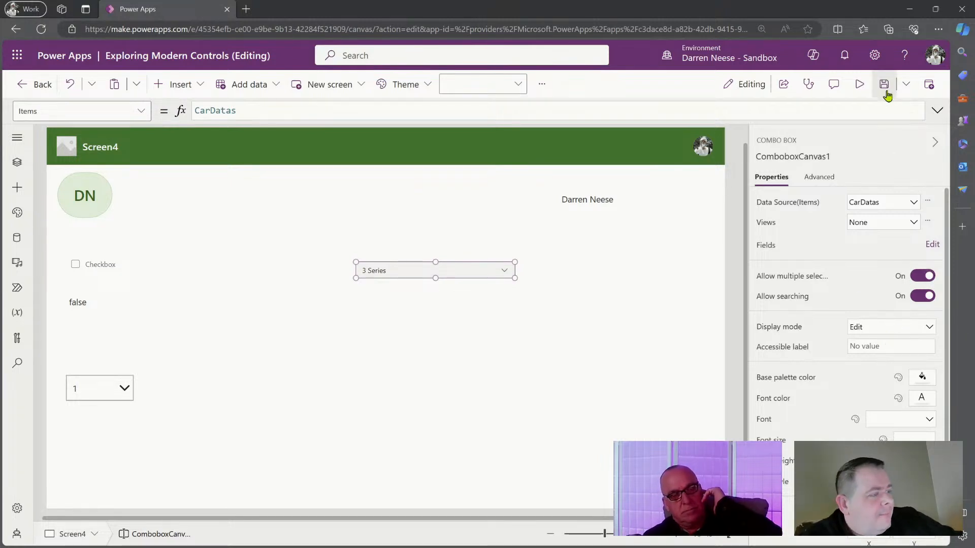
left_click(885, 86)
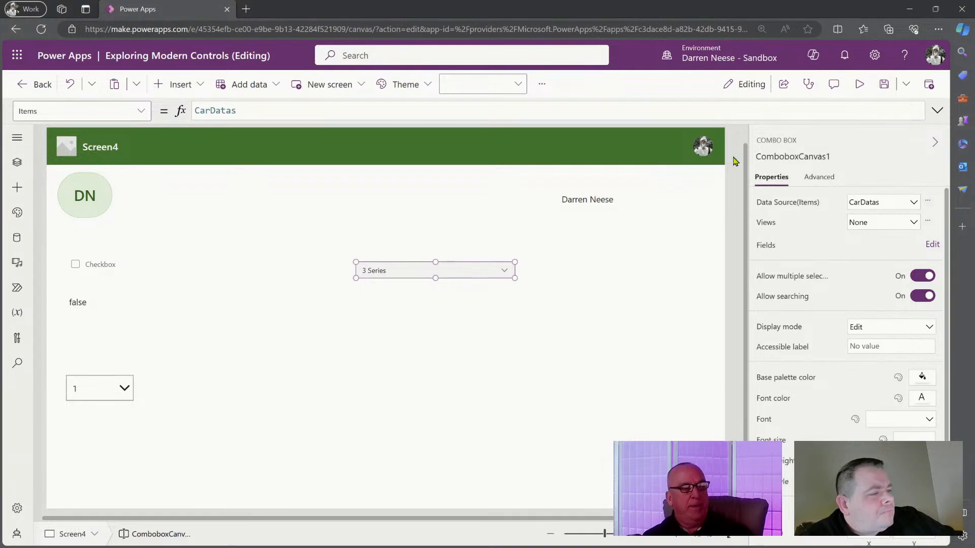
Step: Insert the Distinct function with an opening parenthesis before CarDatas in the combo box's Items formula
left_click(330, 108)
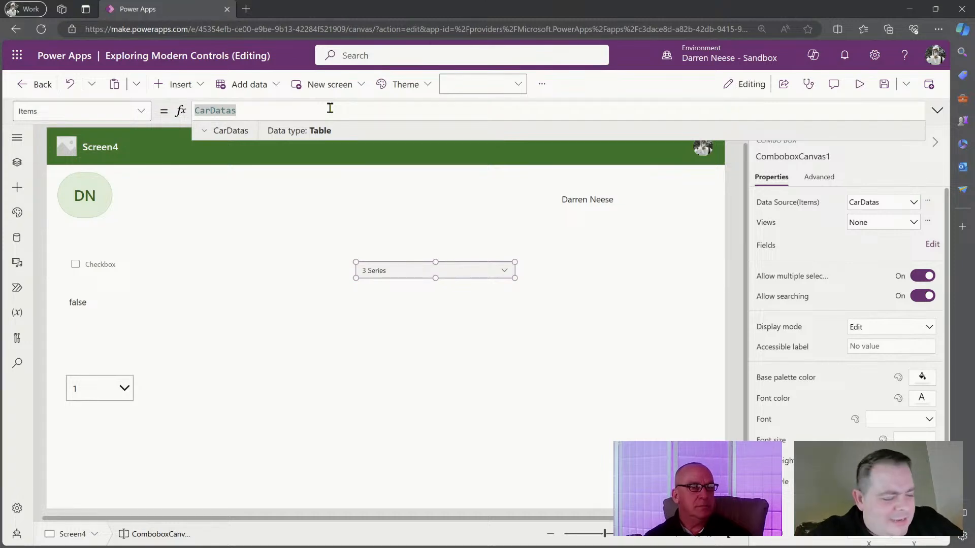
key("Home")
type("Dis")
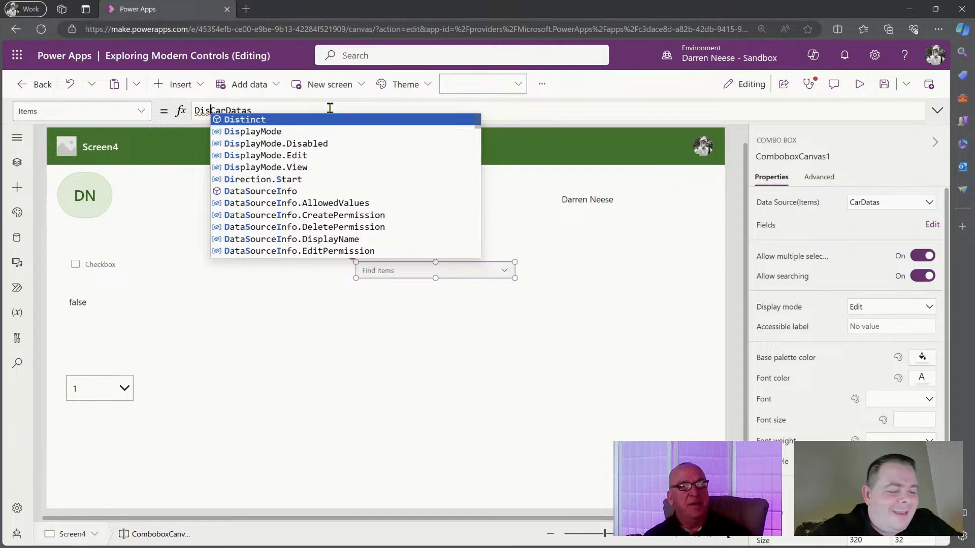
key("Escape")
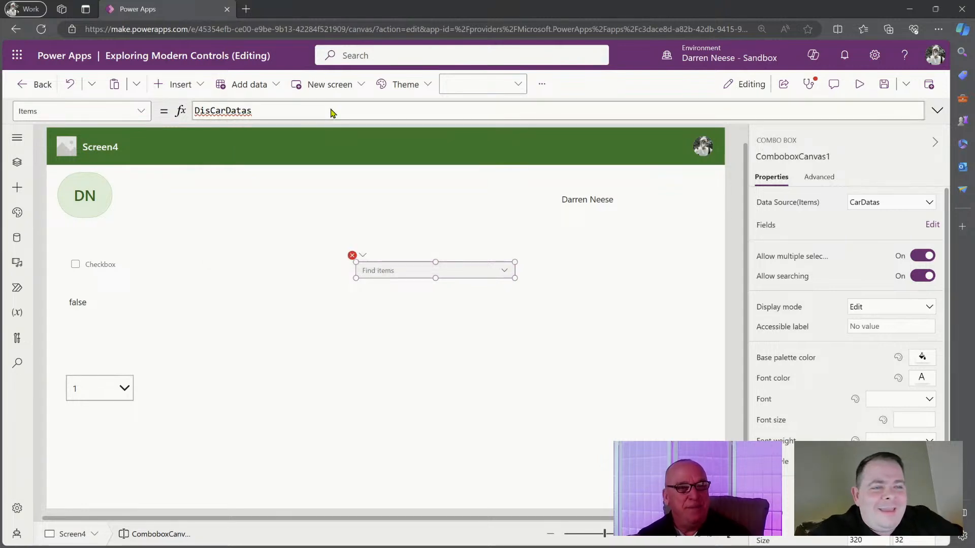
left_click(212, 110)
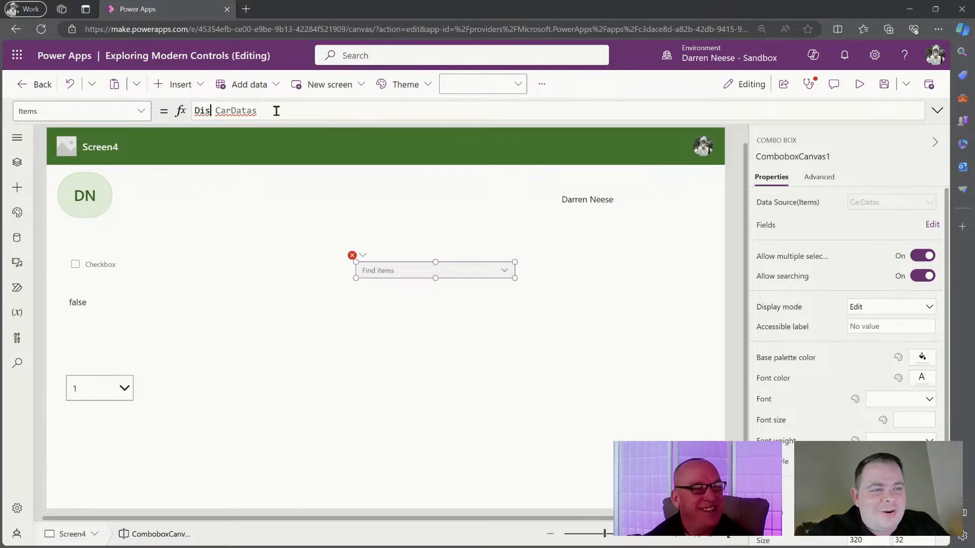
type("tinct")
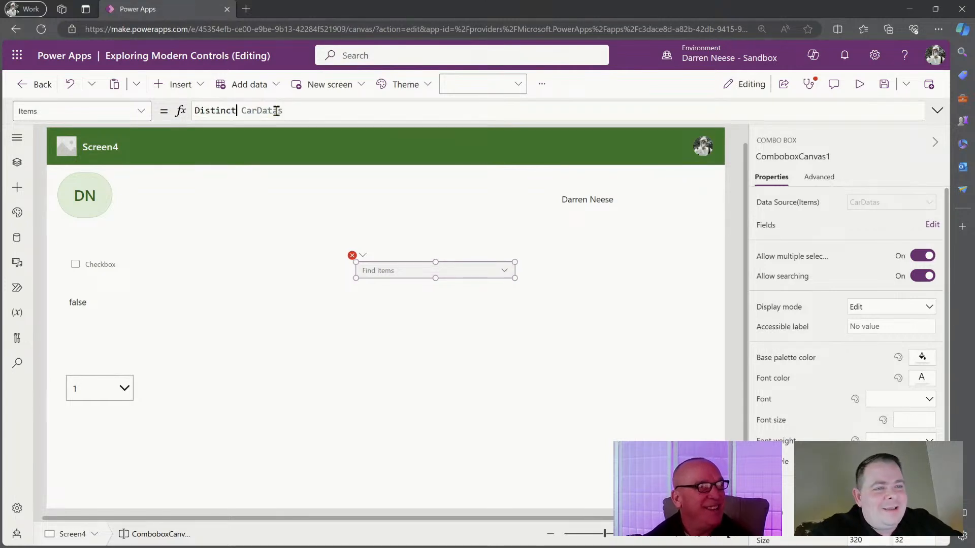
type("(")
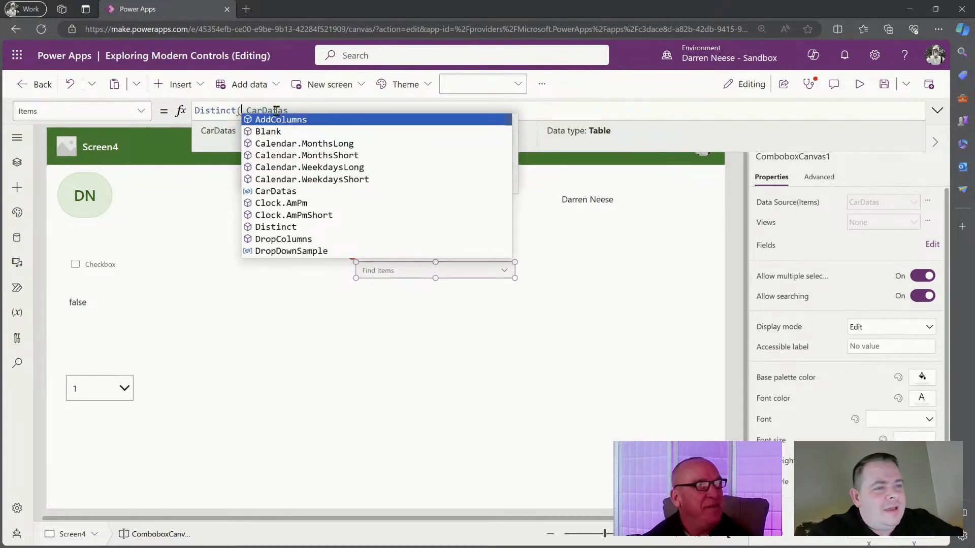
Step: Complete the combo box's Items formula as Distinct( CarDatas, car_model)
left_click(331, 109)
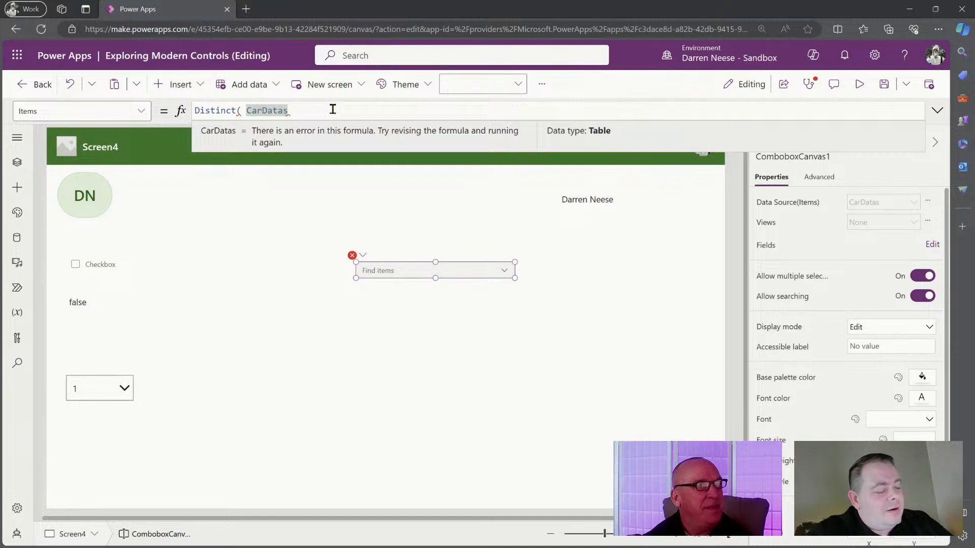
type(", M")
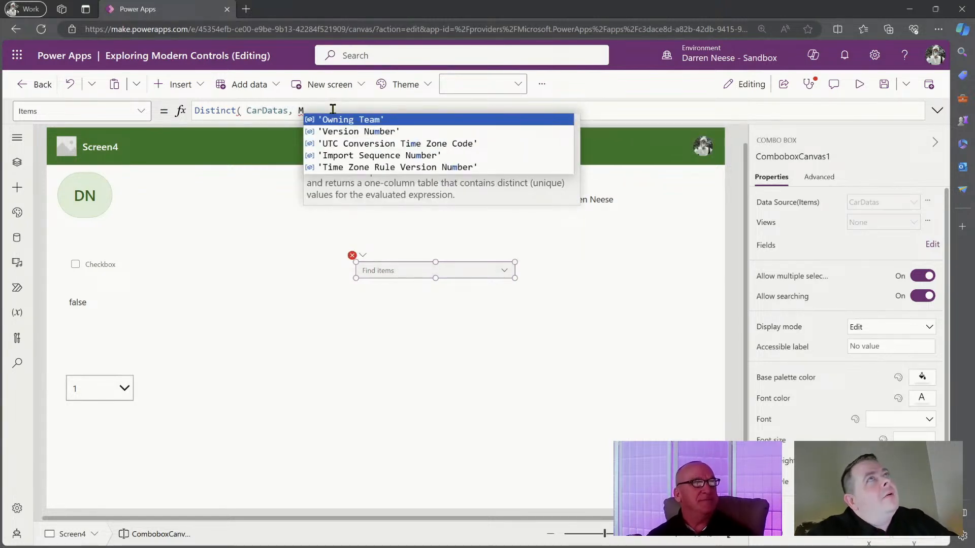
type("od")
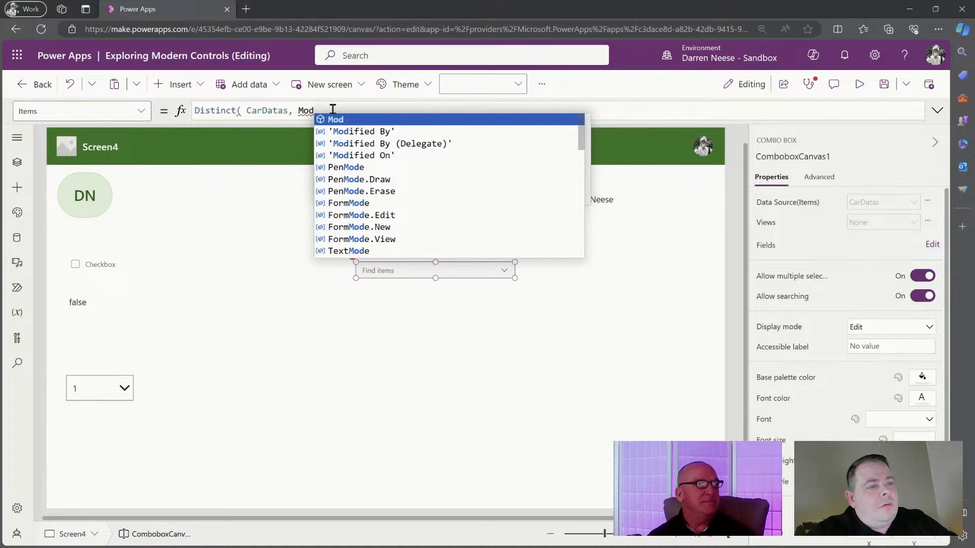
type("ell")
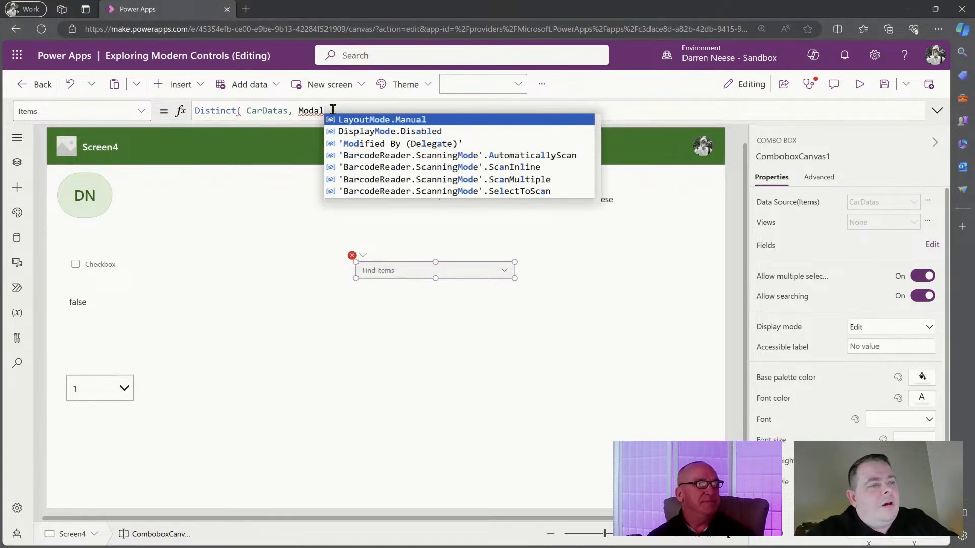
key("BackSpace")
type("l")
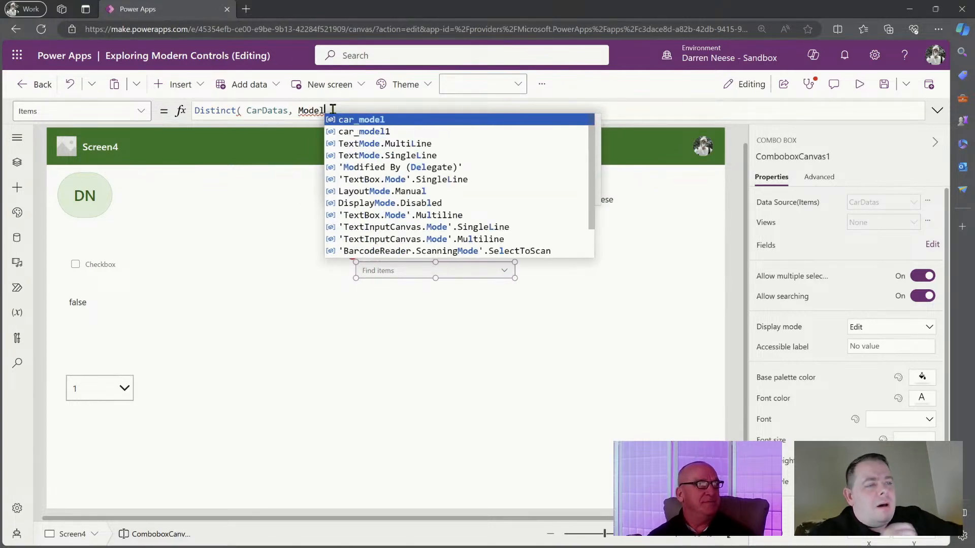
left_click(459, 123)
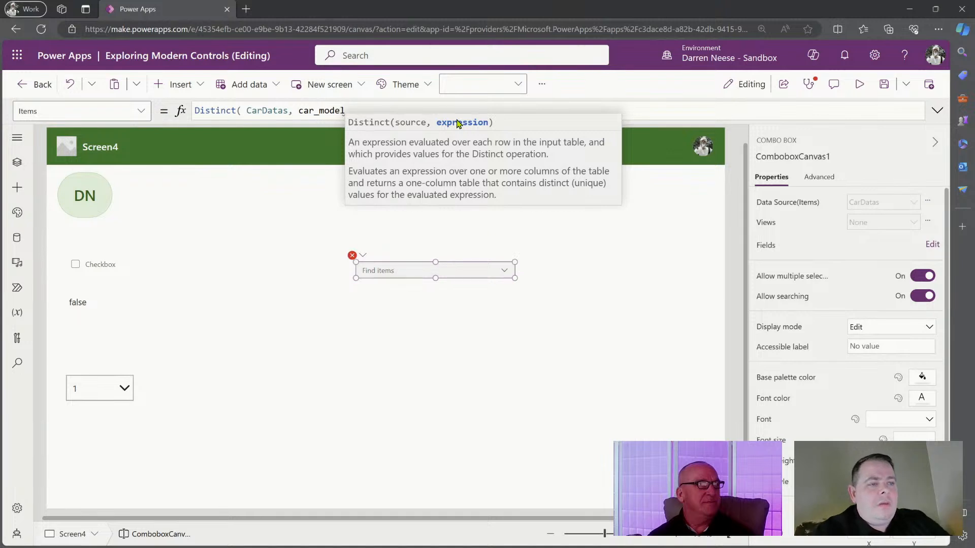
type(")")
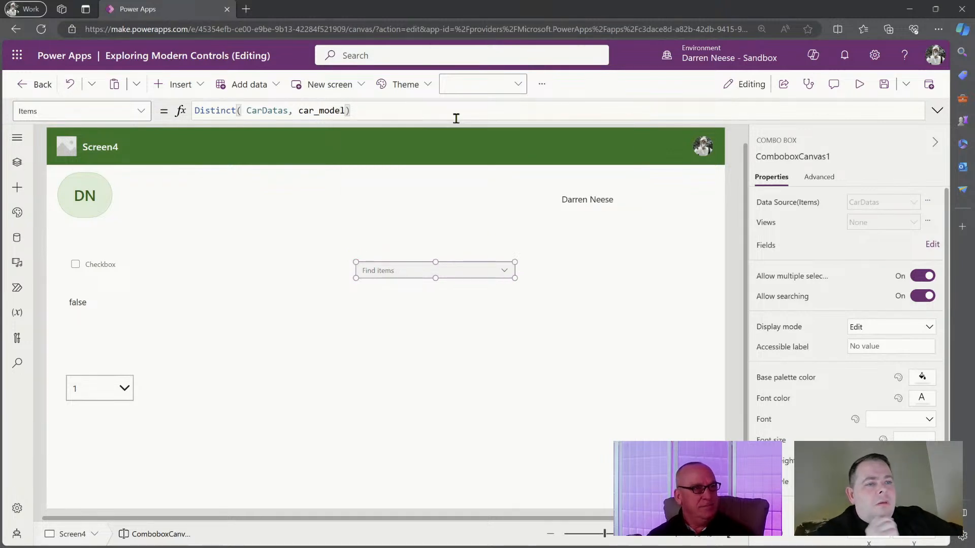
Step: Remove the space before CarDatas in the combo box's Distinct formula and save the app
left_click(248, 111)
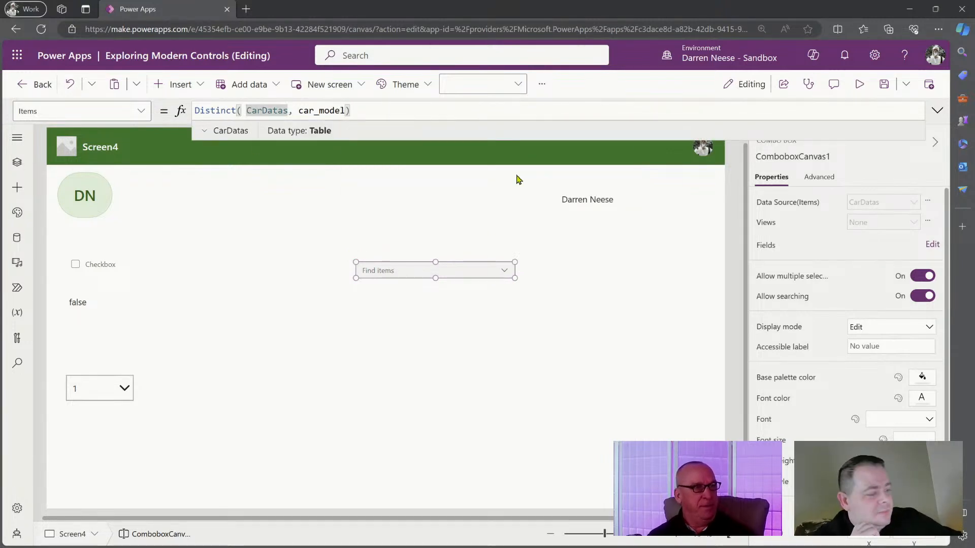
key("BackSpace")
left_click(883, 83)
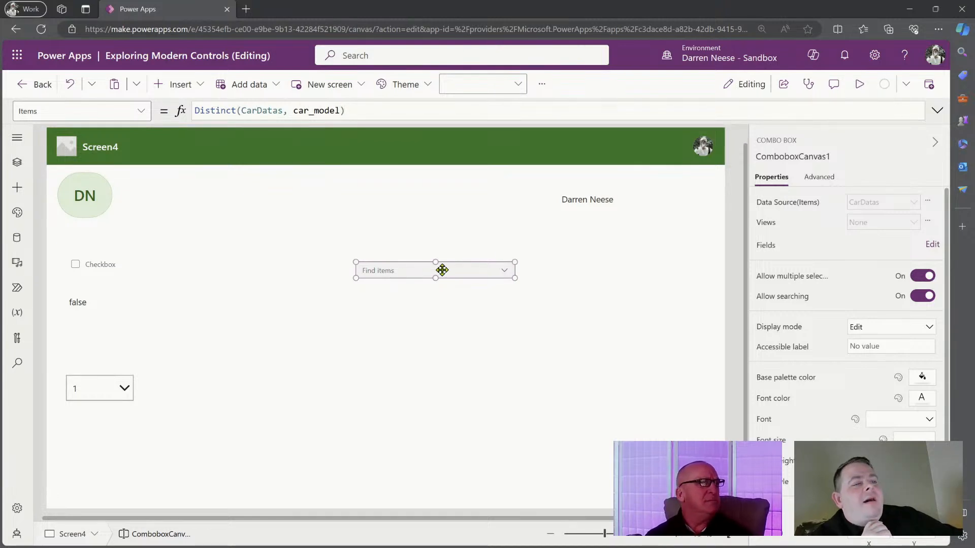
Step: Wrap the combo box's Items formula in Sort so that it reads Sort(Distinct(CarDatas, car_model), Value)
double_click(196, 112)
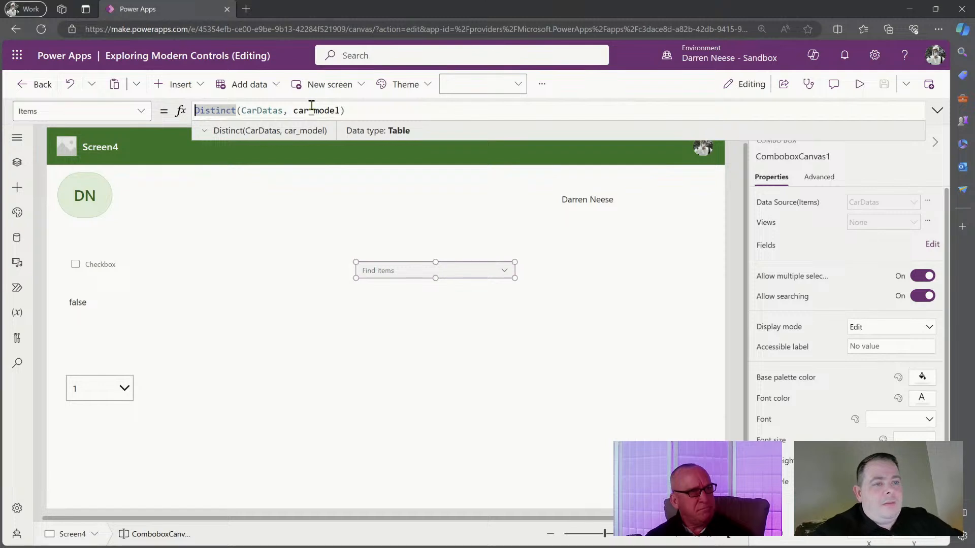
type("Sort(")
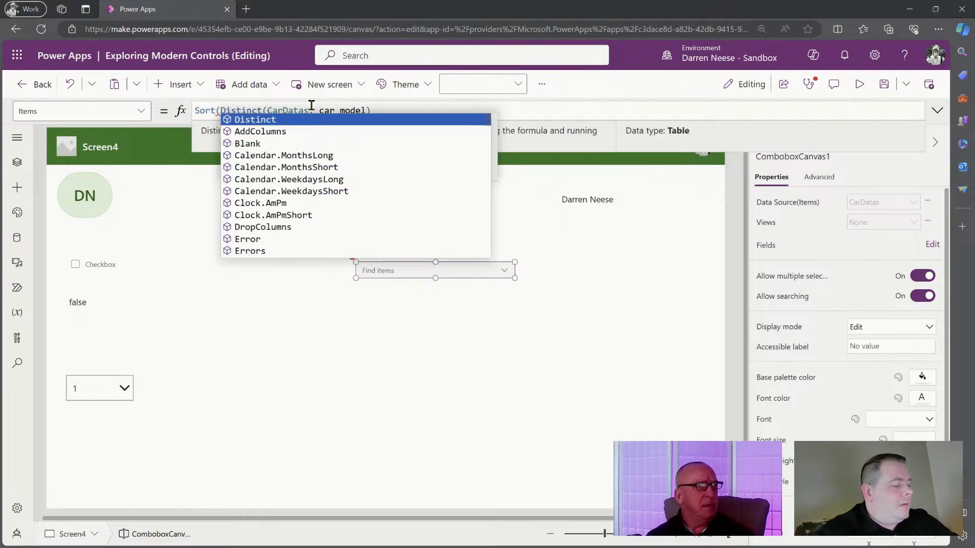
key("Escape")
key("End")
type(")")
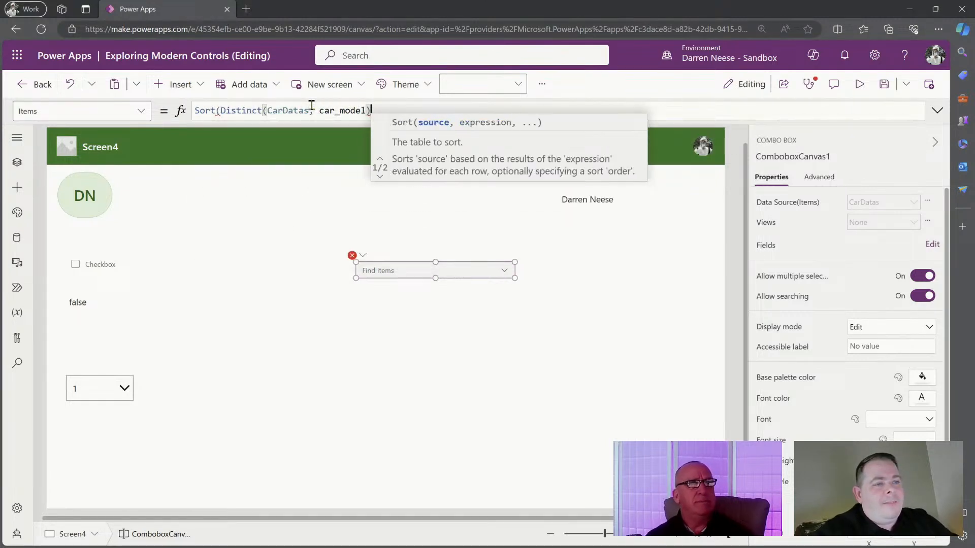
type(",")
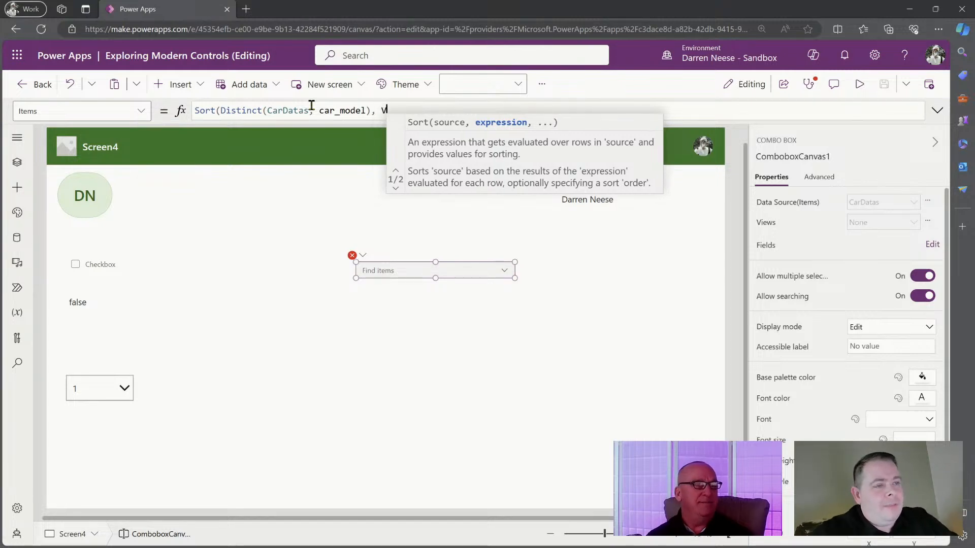
type("Val")
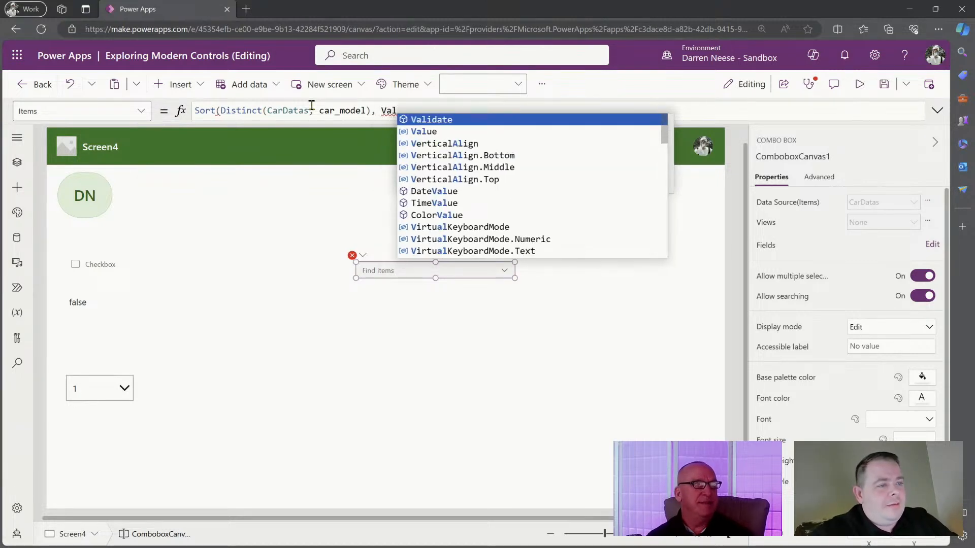
left_click(472, 133)
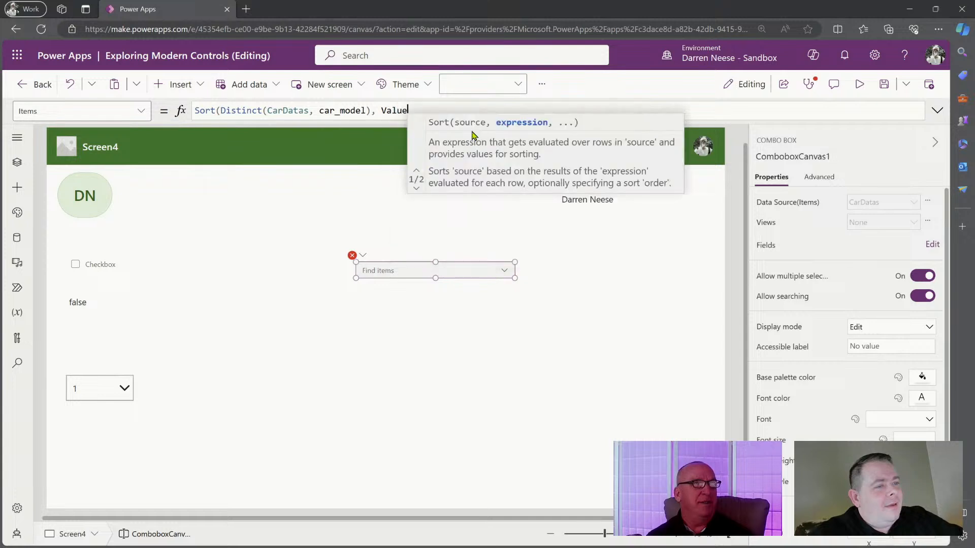
type(")")
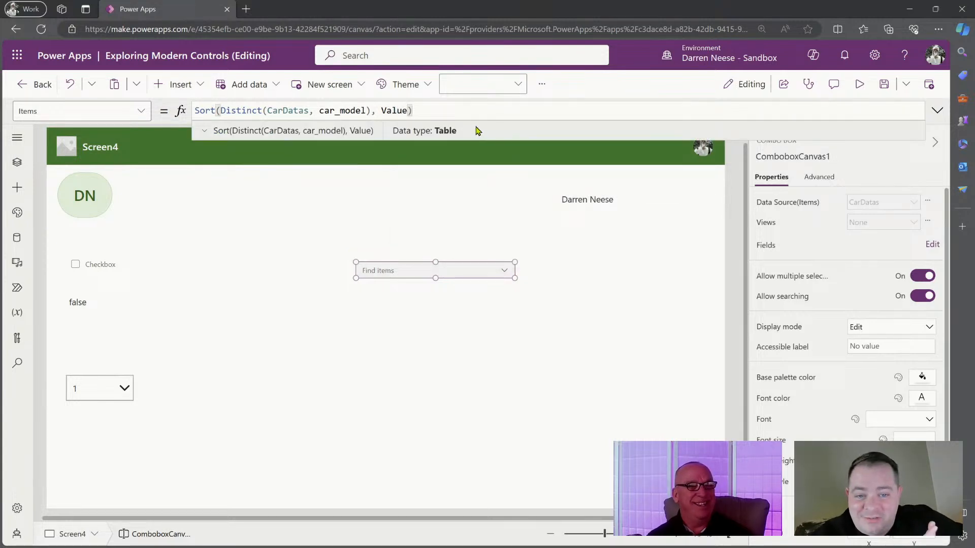
left_click(591, 374)
Step: Preview the app, check and uncheck the first item in the combo box's list, and return to the editor
left_click(859, 84)
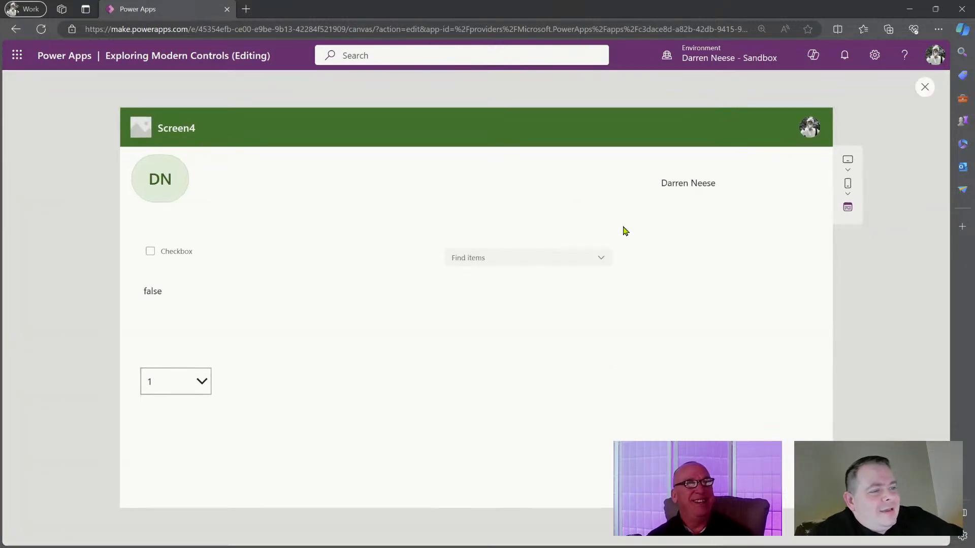
left_click(582, 258)
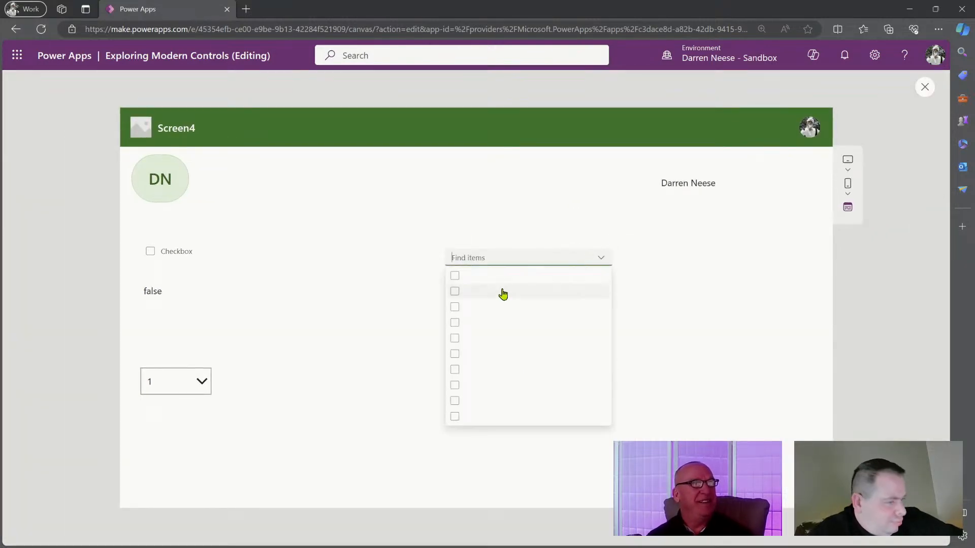
left_click(476, 280)
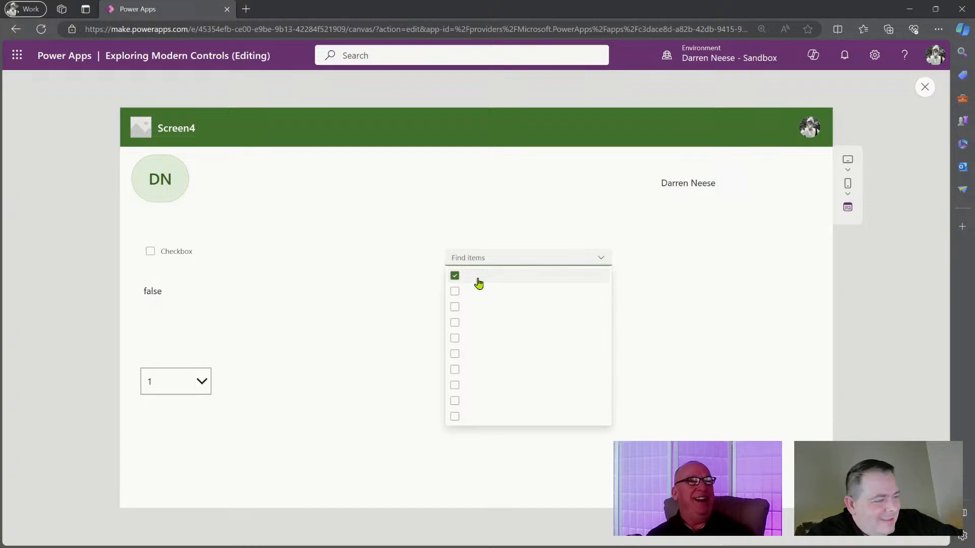
left_click(476, 283)
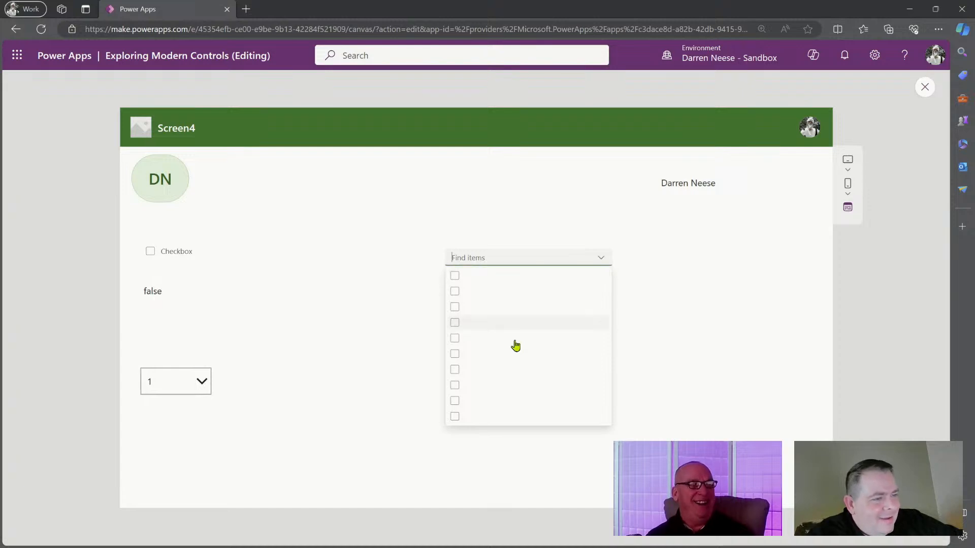
left_click(925, 87)
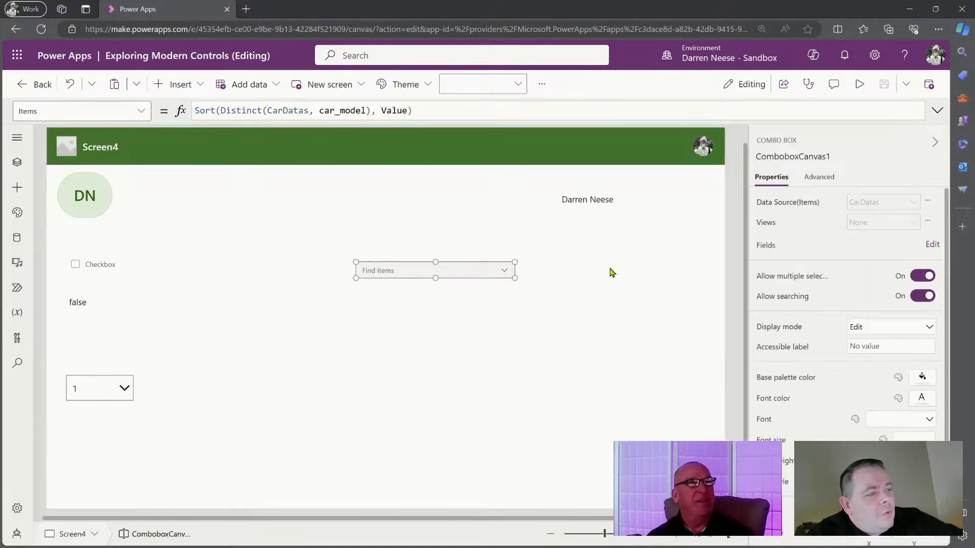
Step: Replace the combo box's car_model (custom) field with the Value field
left_click(926, 247)
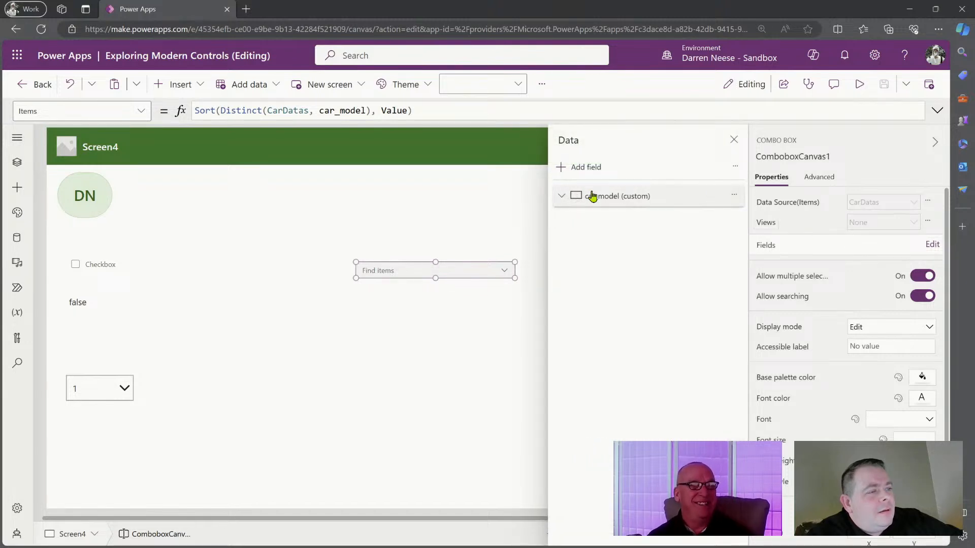
left_click(736, 197)
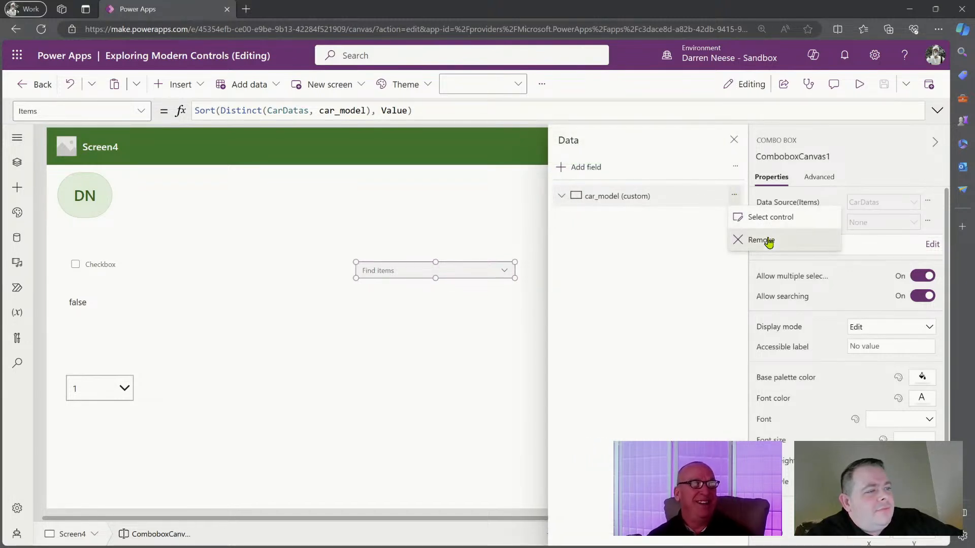
left_click(764, 239)
left_click(580, 168)
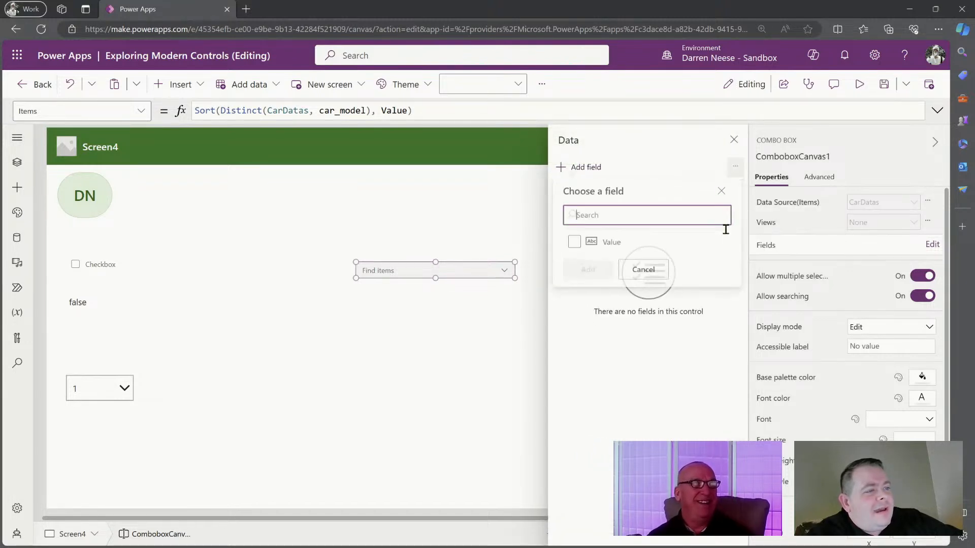
left_click(574, 245)
left_click(588, 272)
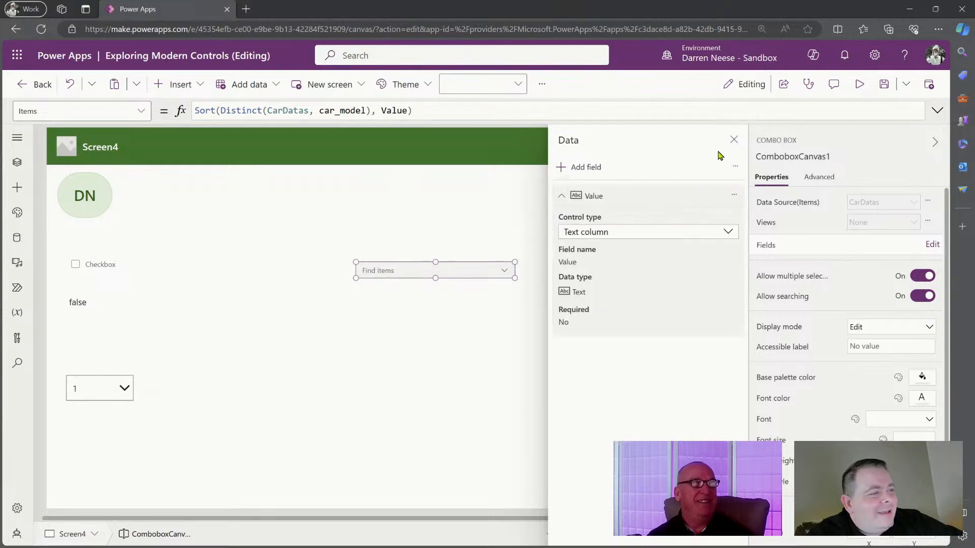
left_click(733, 139)
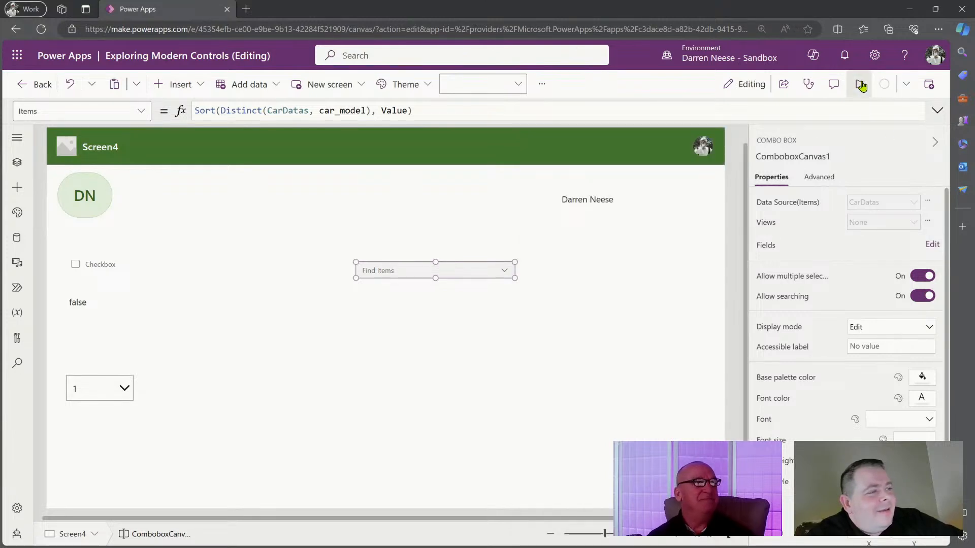
Step: Preview the app to check the combo box's list, and return to the editor
left_click(860, 84)
left_click(592, 260)
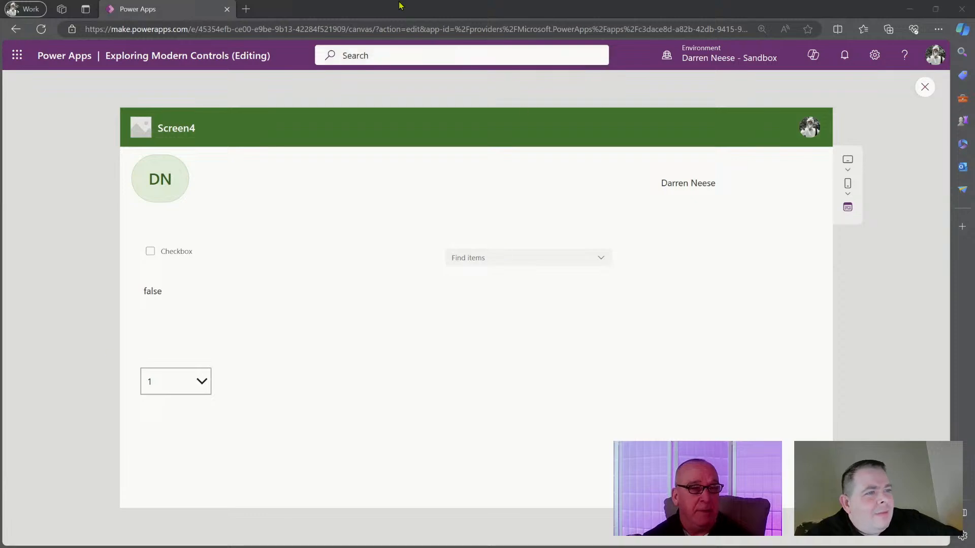
left_click_drag(457, 10, 420, 2)
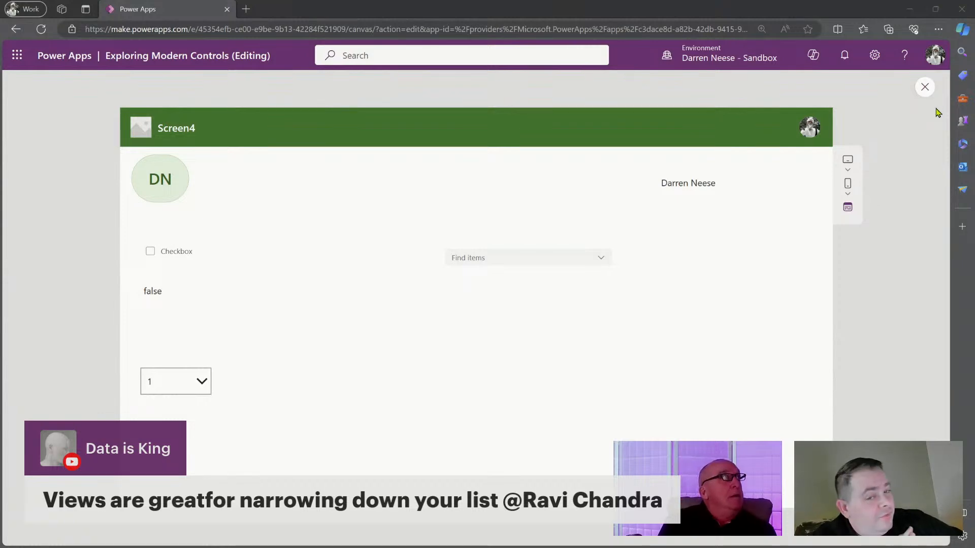
left_click(925, 87)
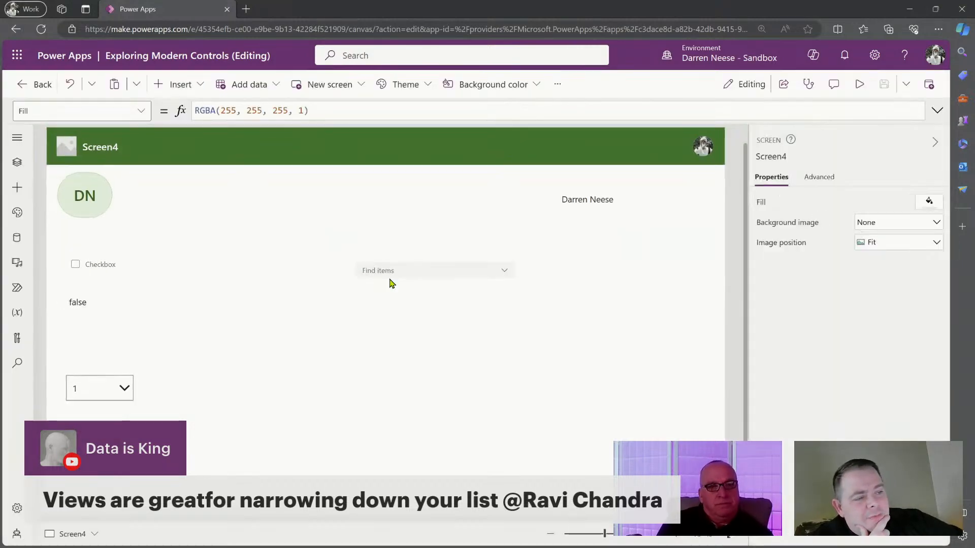
Step: Move the combo box closer to the checkbox, and select A4 and Civic in its list in preview
left_click(391, 279)
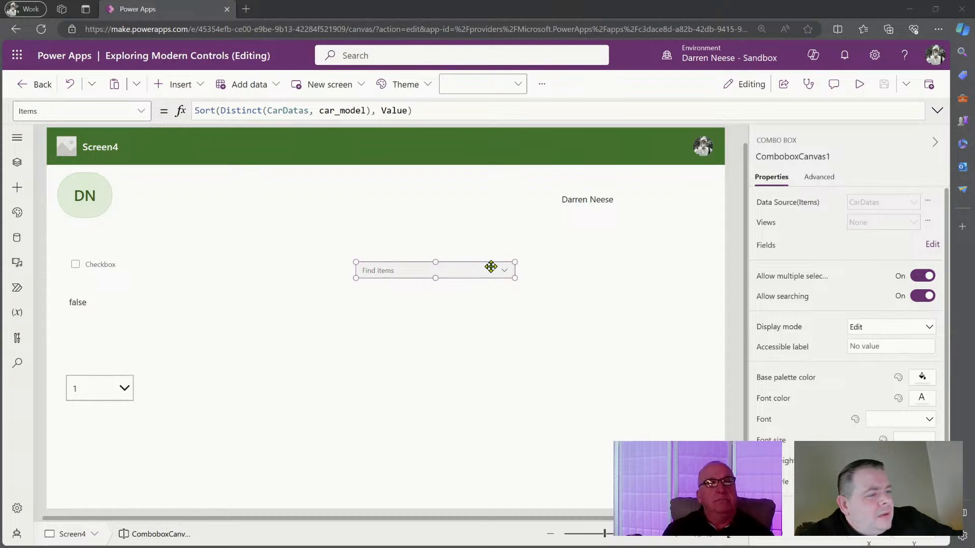
left_click_drag(492, 267, 433, 262)
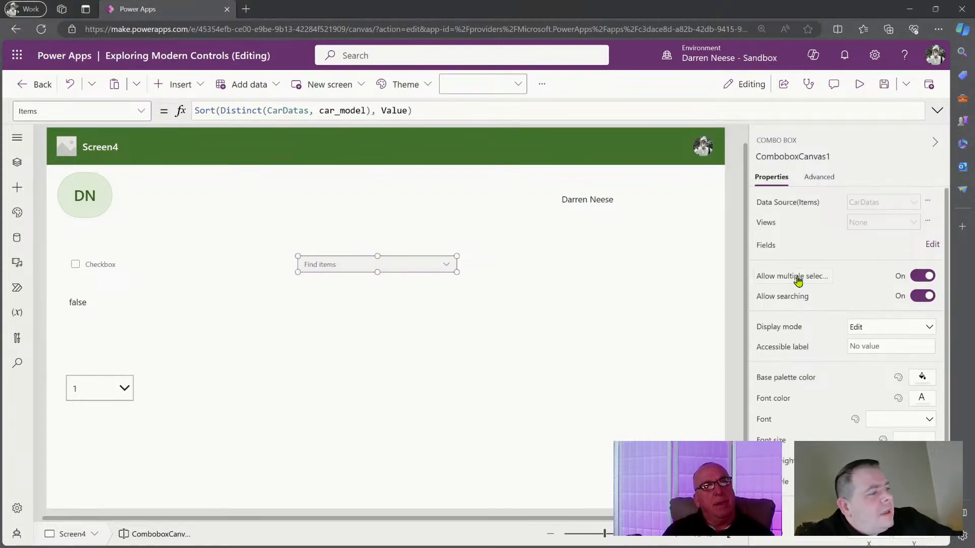
left_click(859, 84)
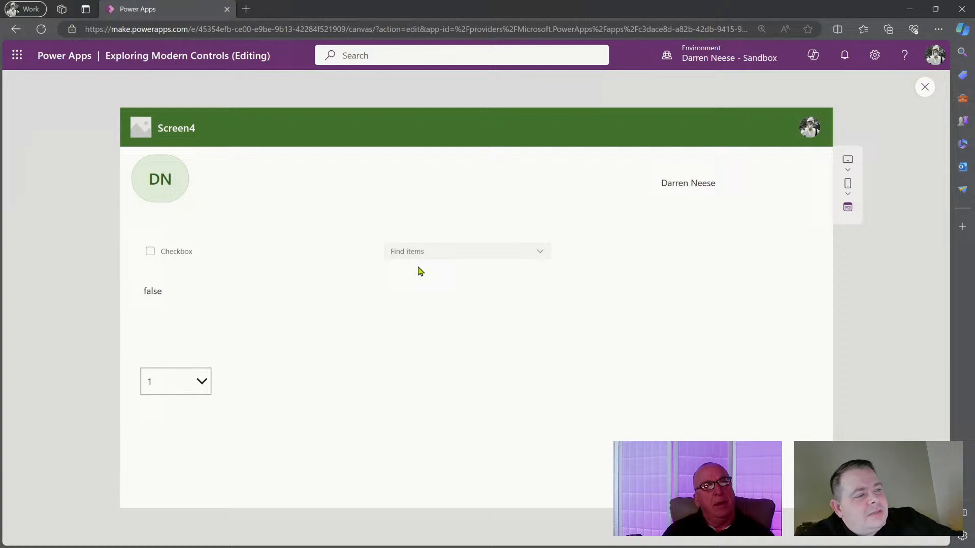
left_click(540, 255)
left_click(541, 254)
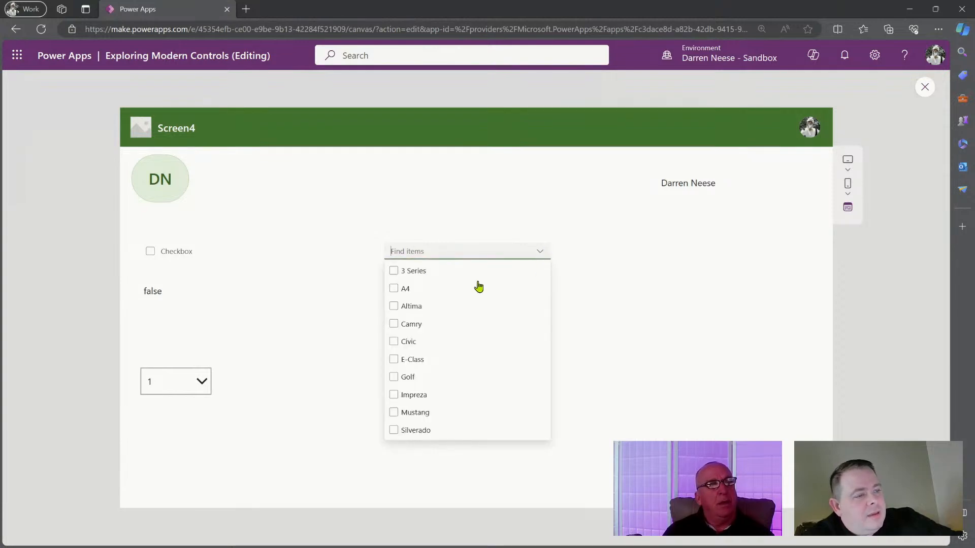
left_click(394, 289)
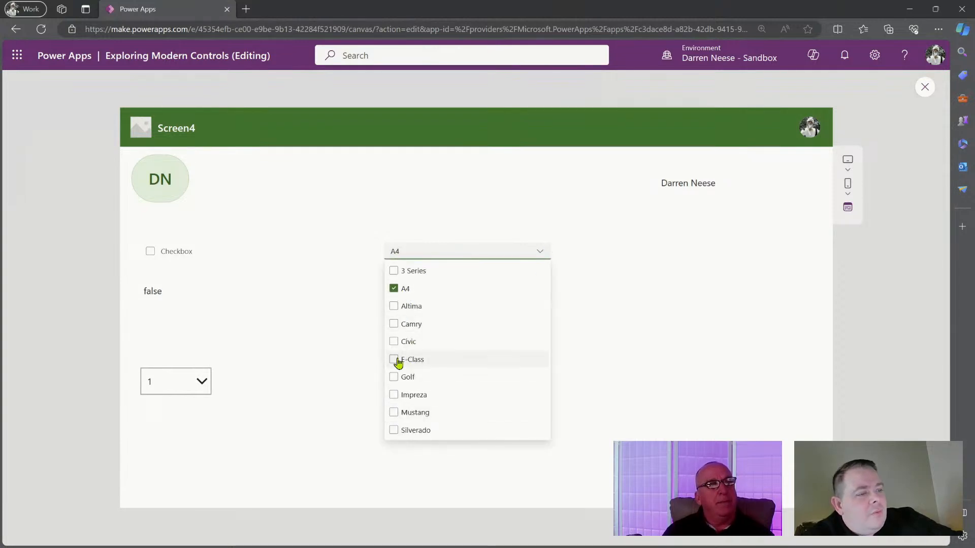
left_click(394, 342)
left_click(621, 344)
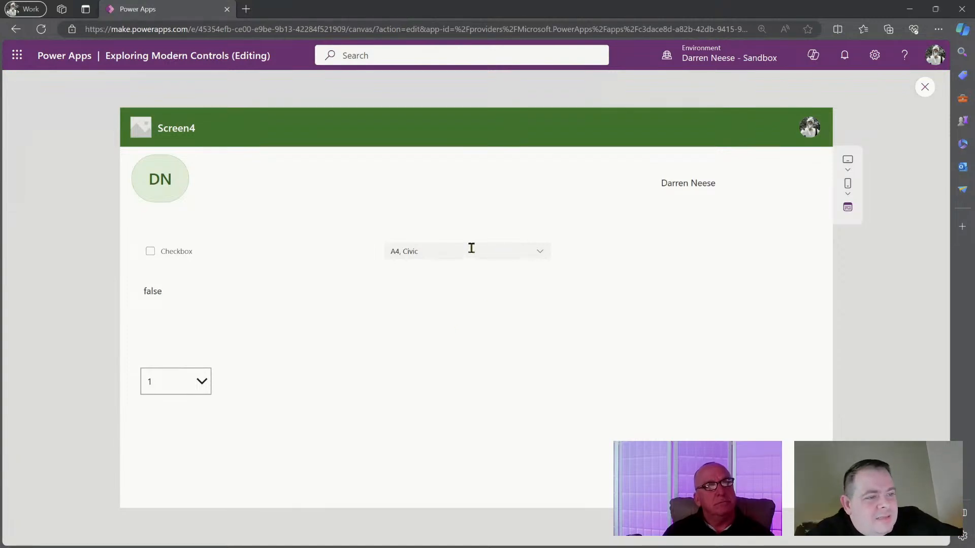
left_click(932, 88)
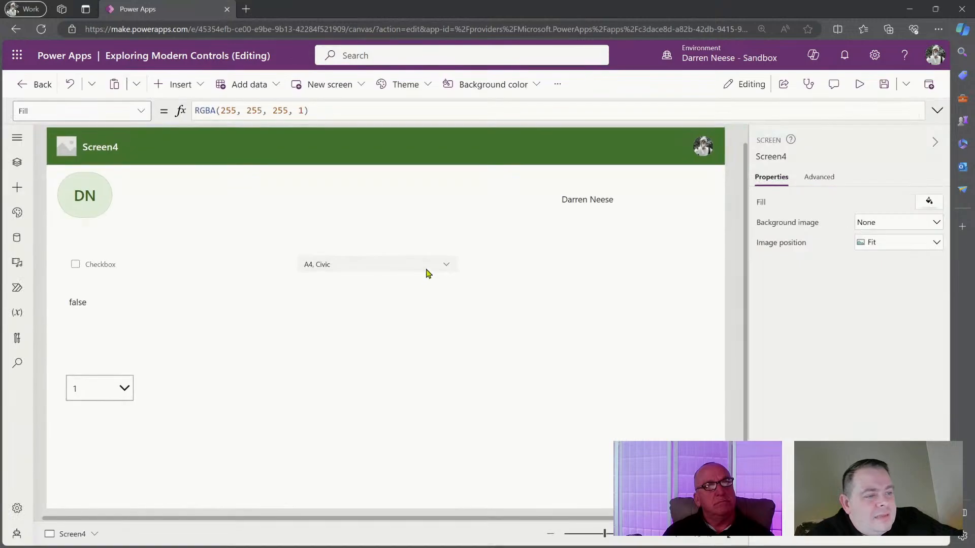
Step: Widen the combo box to roughly one and a half times its width and start the app preview
left_click(425, 269)
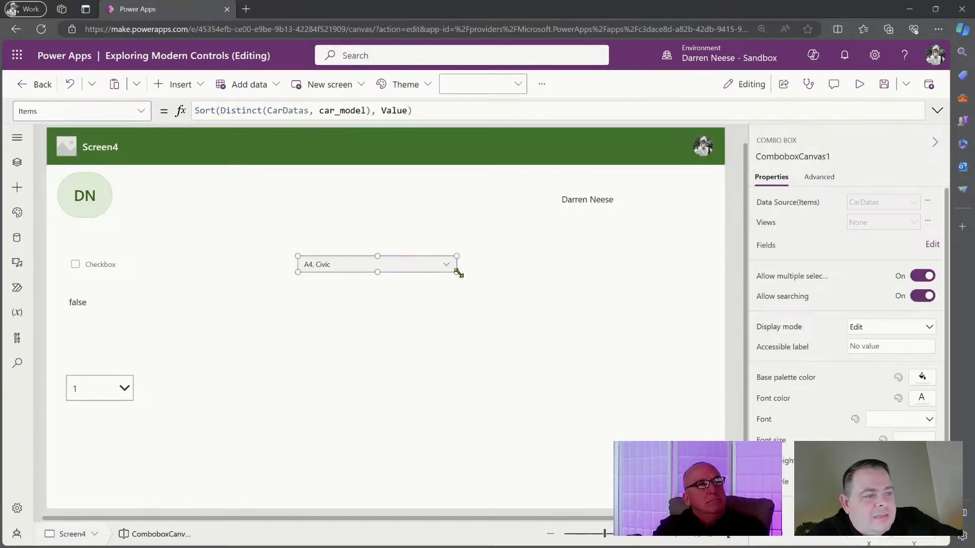
left_click_drag(457, 272, 524, 274)
key("F5")
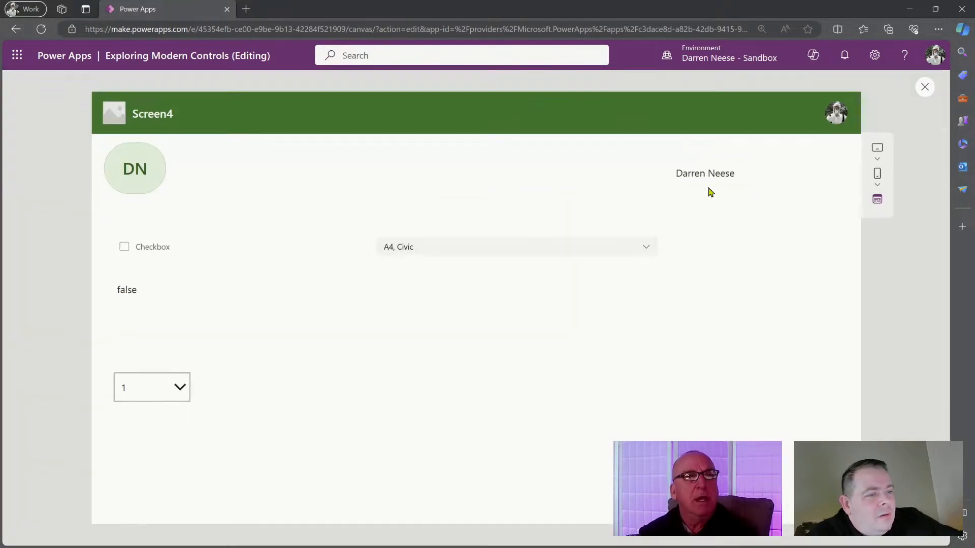
Step: Add 3 Series, Altima, Camry, E-Class, Golf, Impreza, Mustang and Silverado to the combo box's selection, and reopen its list
left_click(635, 251)
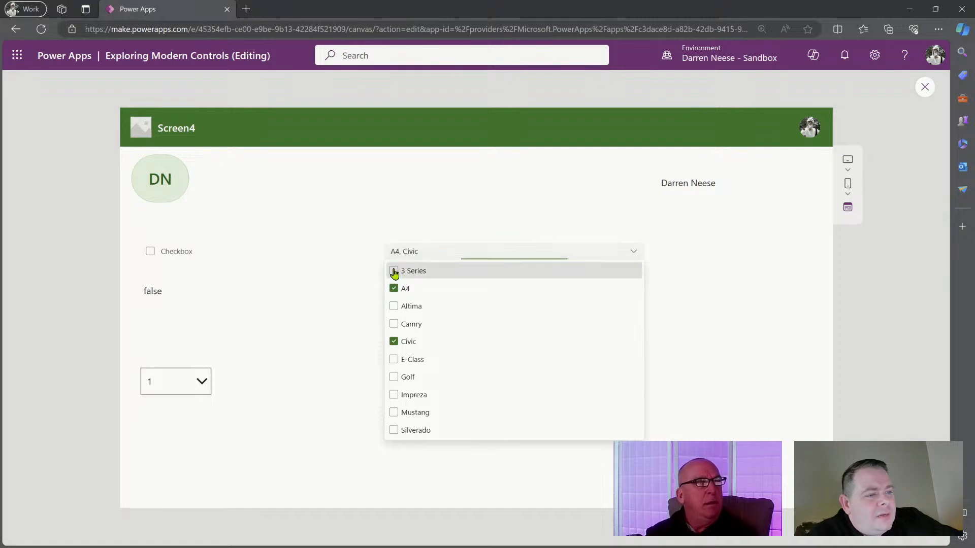
left_click(394, 270)
left_click(394, 306)
left_click(394, 324)
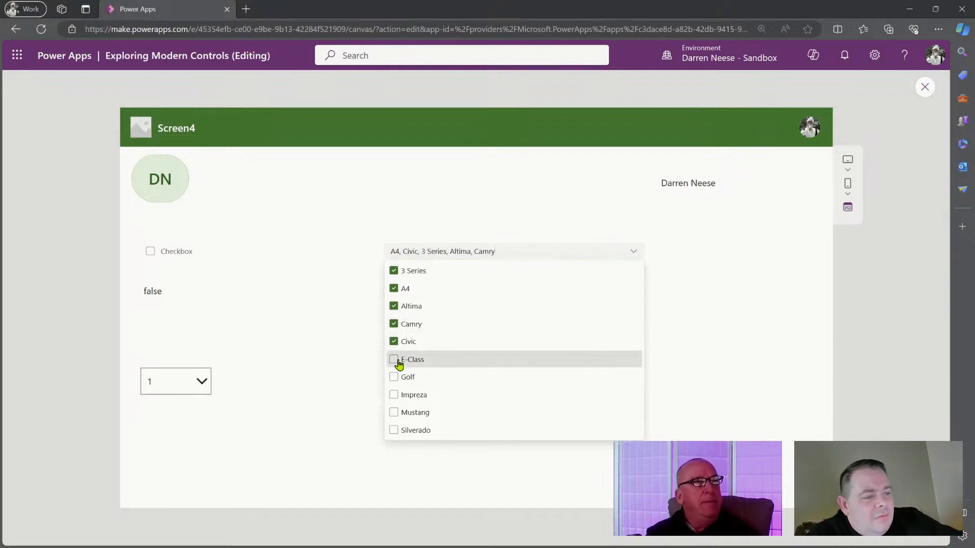
left_click(394, 359)
left_click(394, 376)
left_click(394, 395)
left_click(394, 412)
left_click(394, 430)
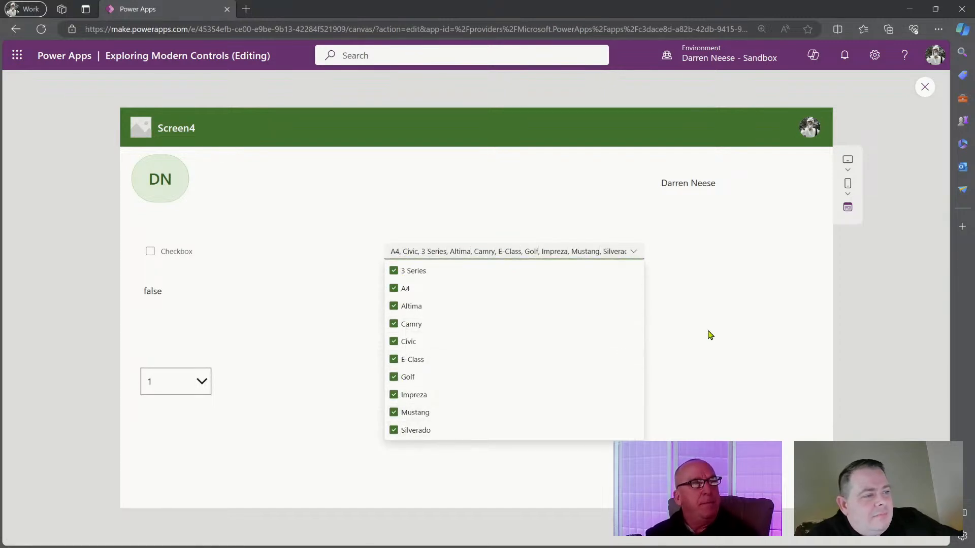
left_click(713, 332)
left_click(579, 248)
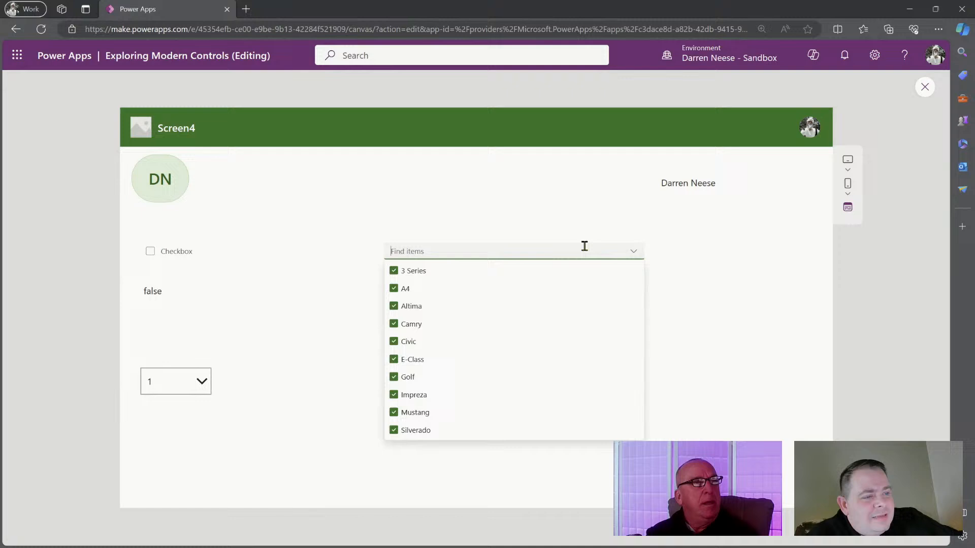
Step: Return to the editor, widen the combo box to fit all its selected models, and move it slightly up toward the avatar
left_click(633, 257)
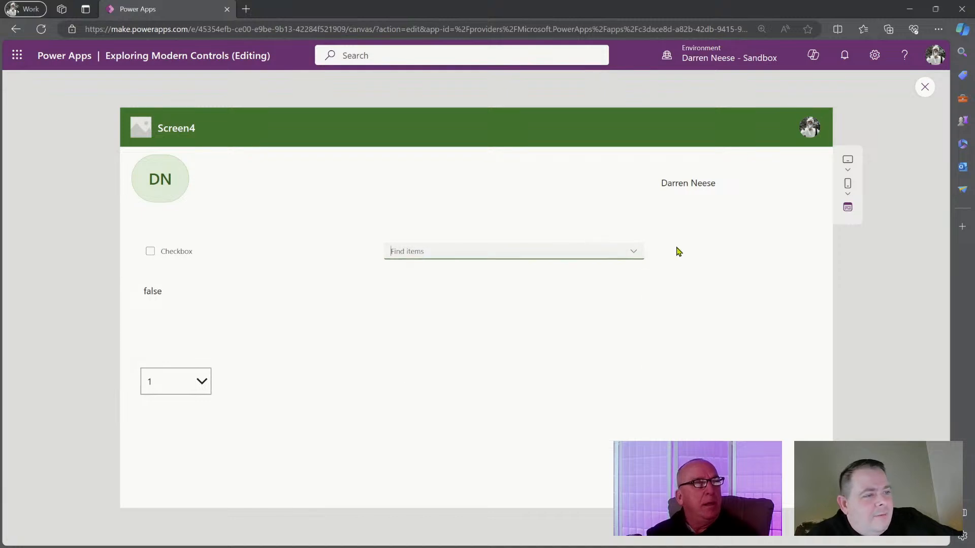
left_click(641, 253)
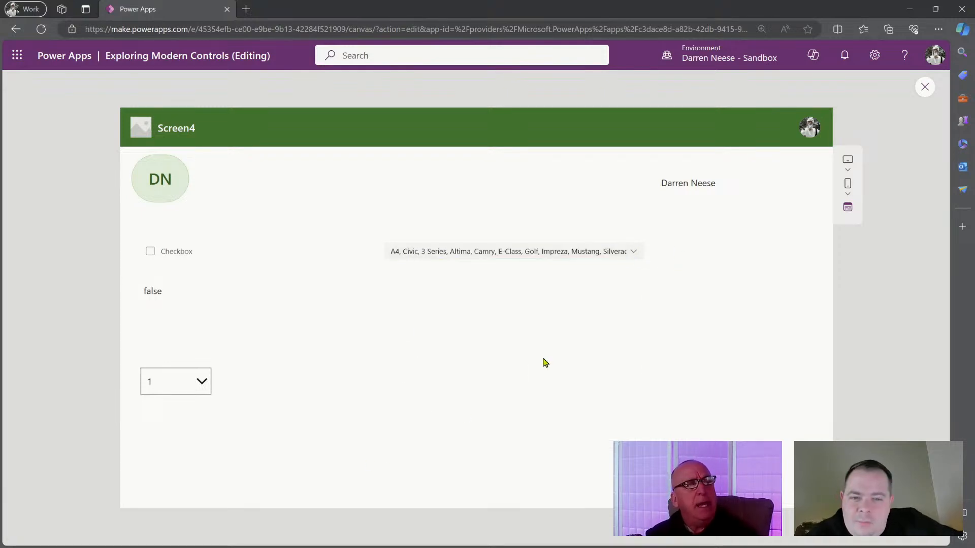
left_click(925, 88)
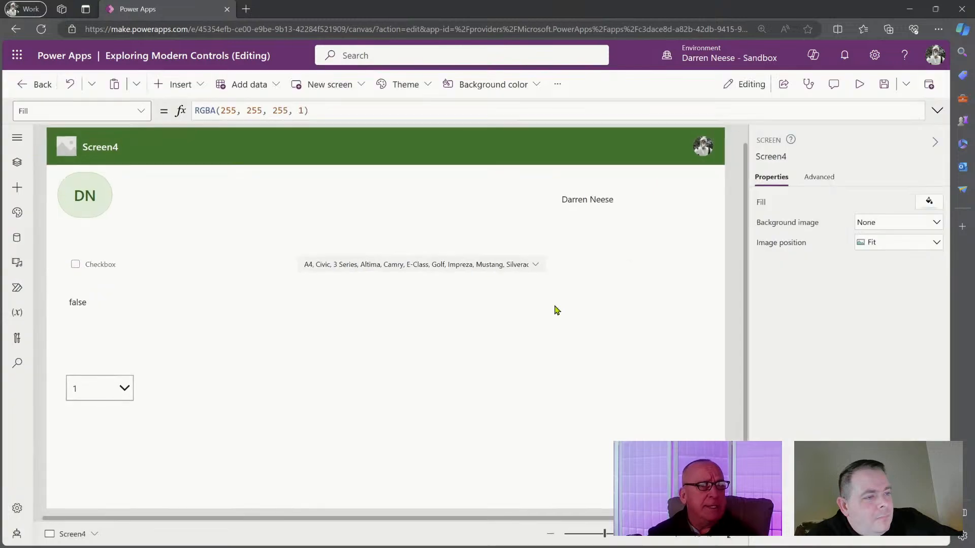
left_click(518, 269)
left_click_drag(545, 277, 637, 281)
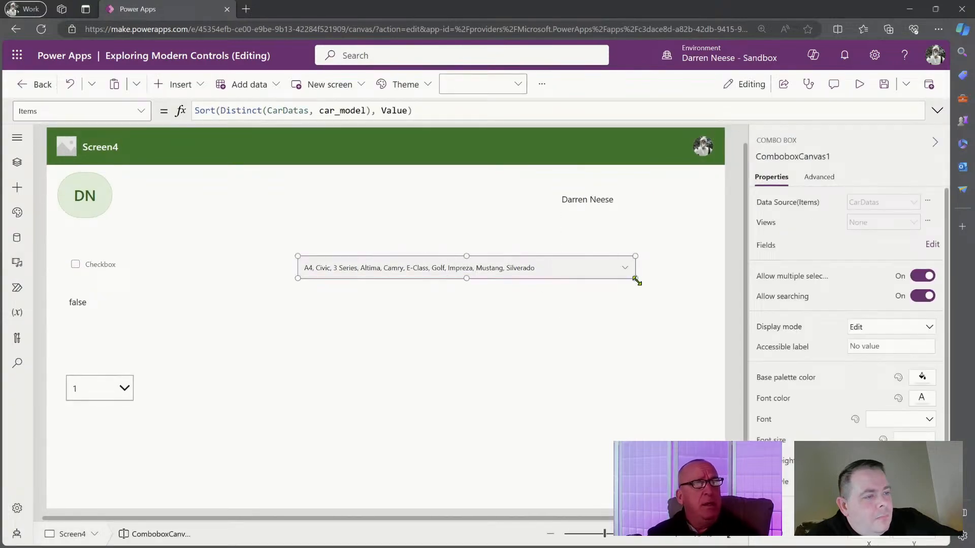
left_click(572, 366)
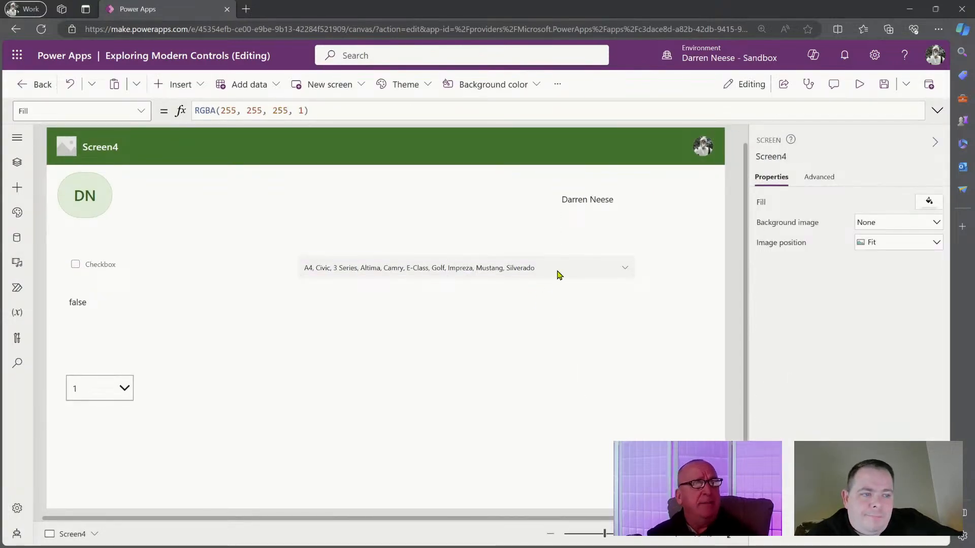
left_click_drag(559, 274, 519, 252)
Step: Insert a classic list box, place it beneath the combo box, and enlarge it to about 553 by 327
left_click(178, 85)
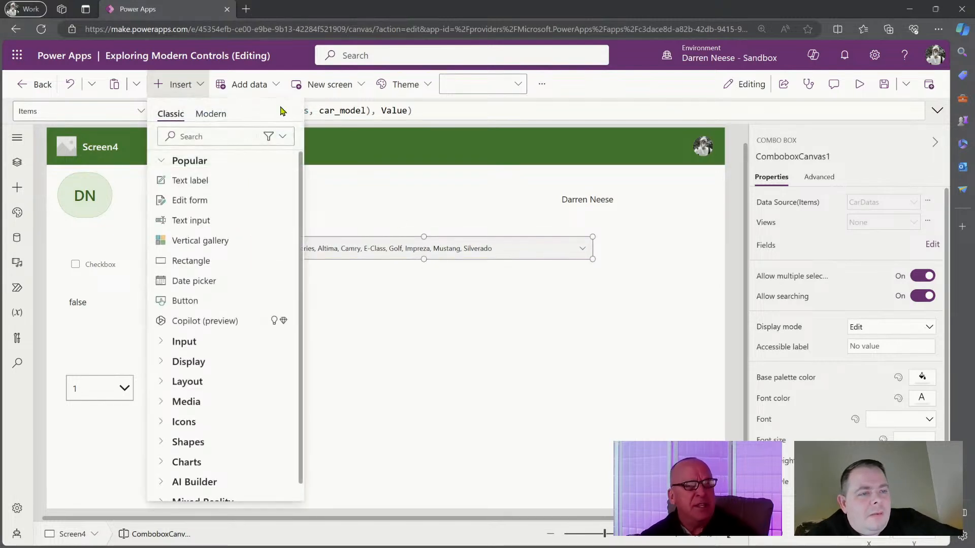
left_click(216, 140)
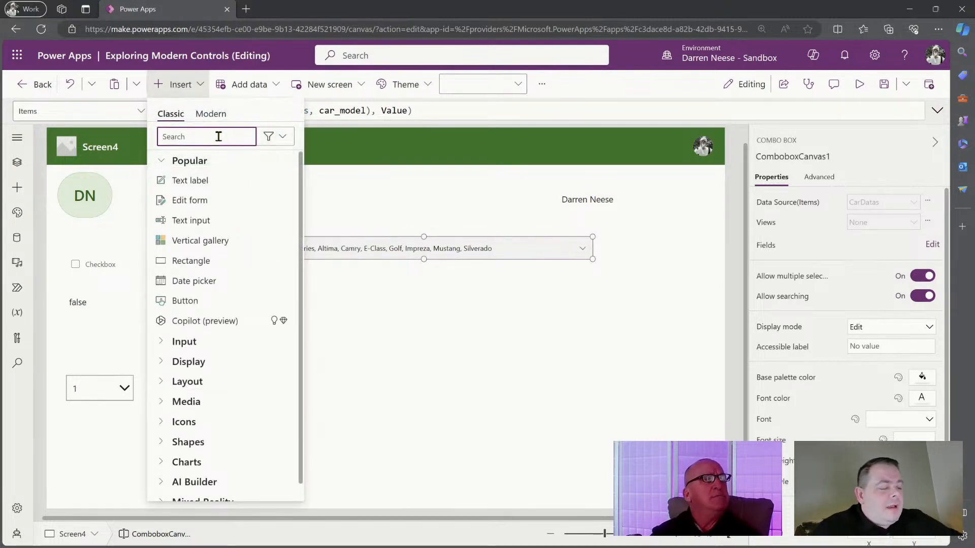
type("list")
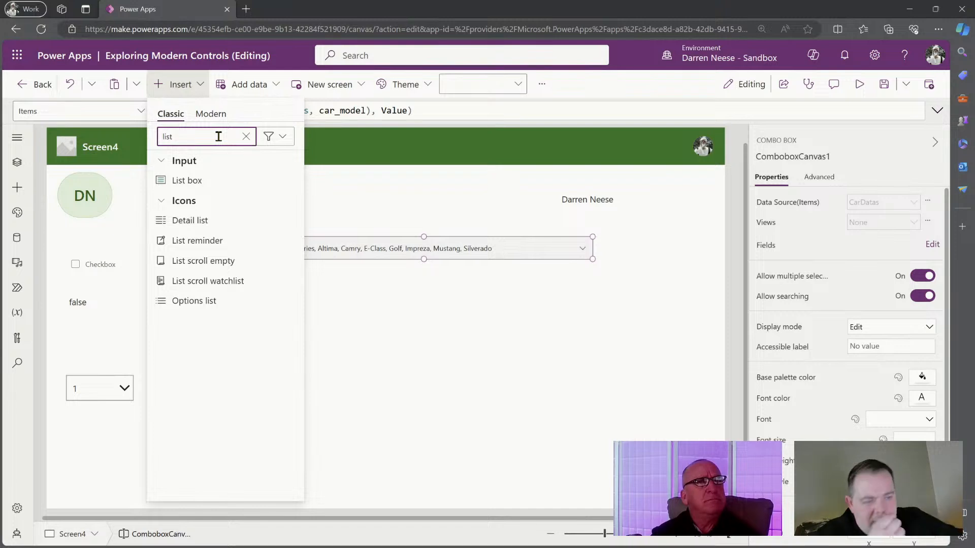
left_click(213, 181)
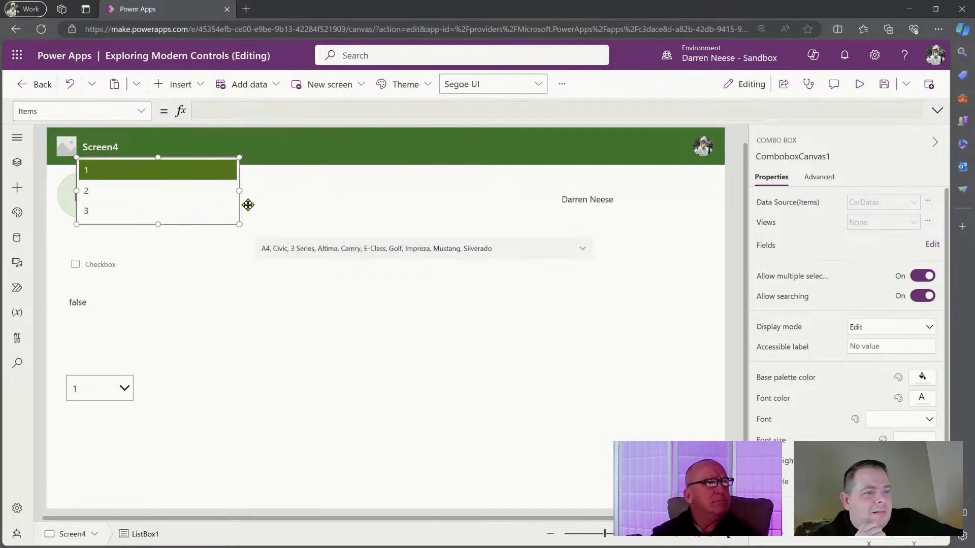
left_click_drag(169, 198, 360, 319)
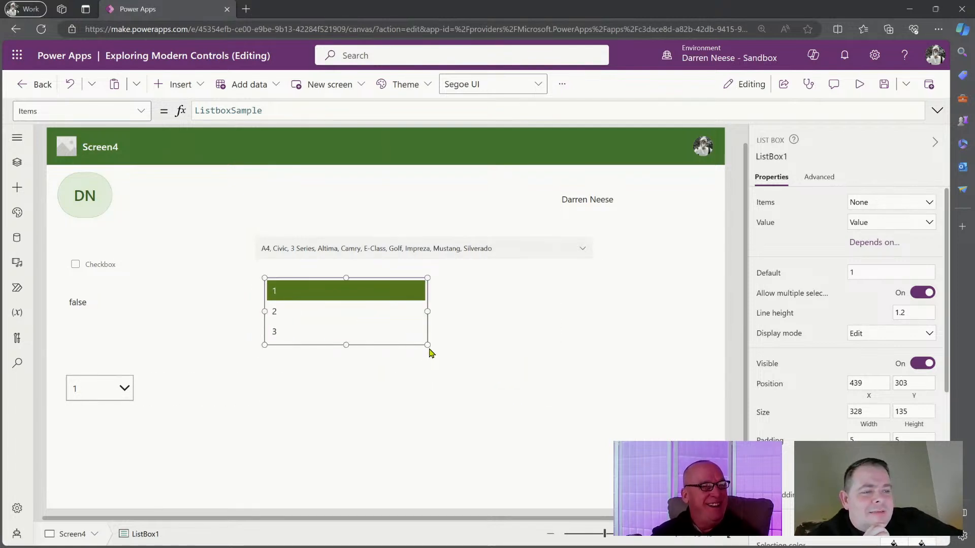
left_click_drag(428, 346, 541, 443)
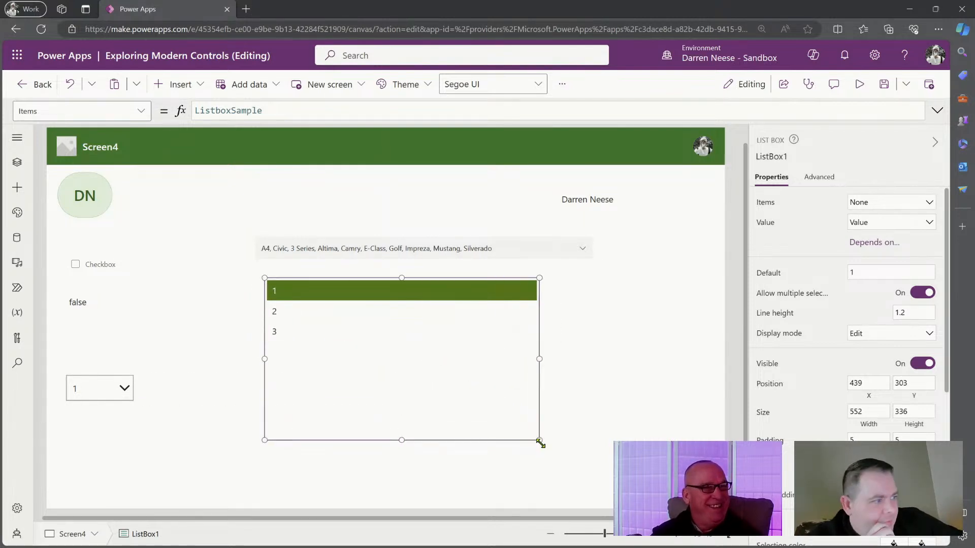
Step: Set the list box's Items to ComboboxCanvas1.SelectedItems
left_click(488, 254)
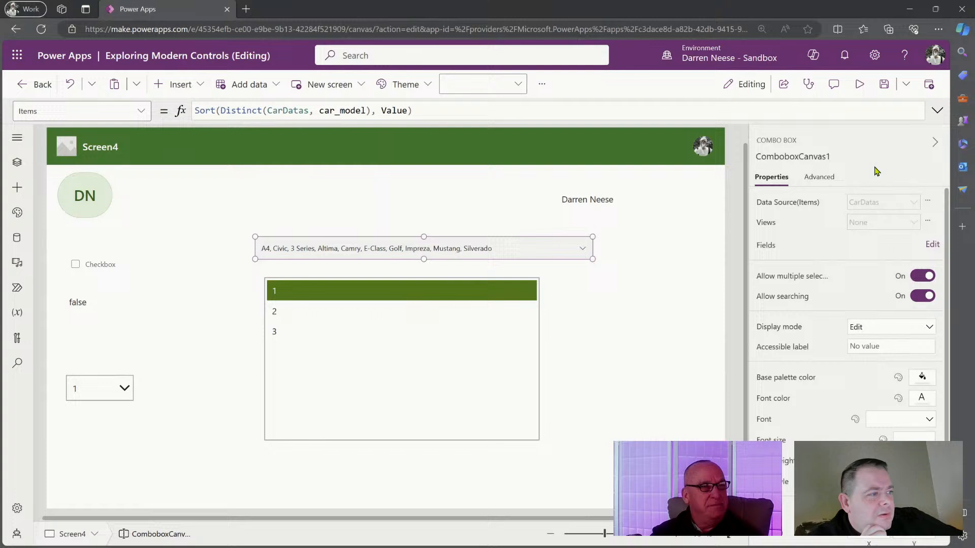
left_click(807, 157)
key("ctrl+c")
left_click(413, 376)
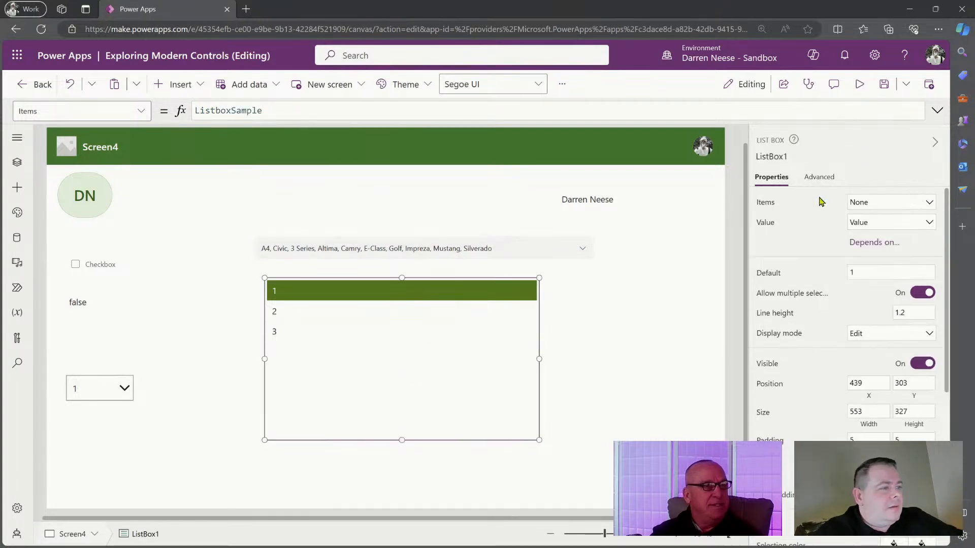
left_click(427, 111)
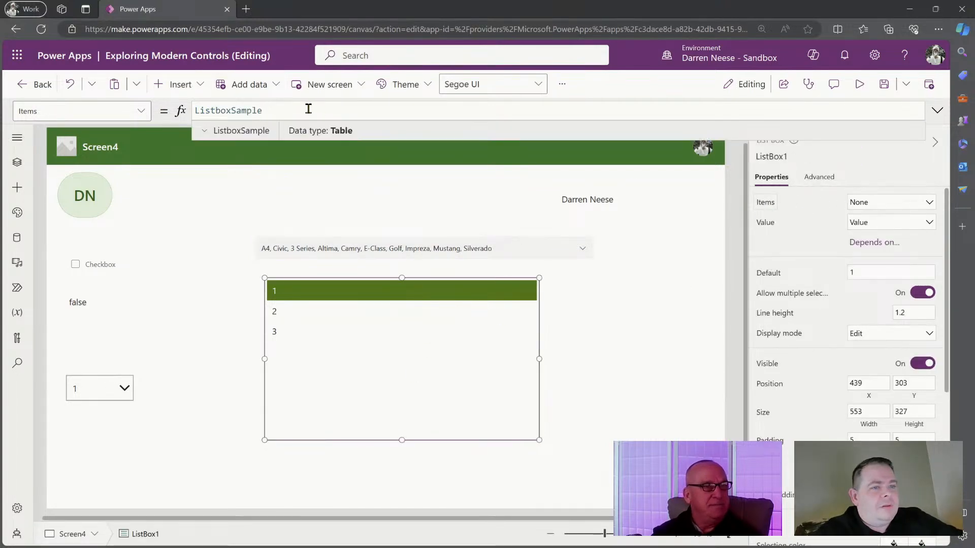
key("ctrl+a")
key("ctrl+v")
type(".sel")
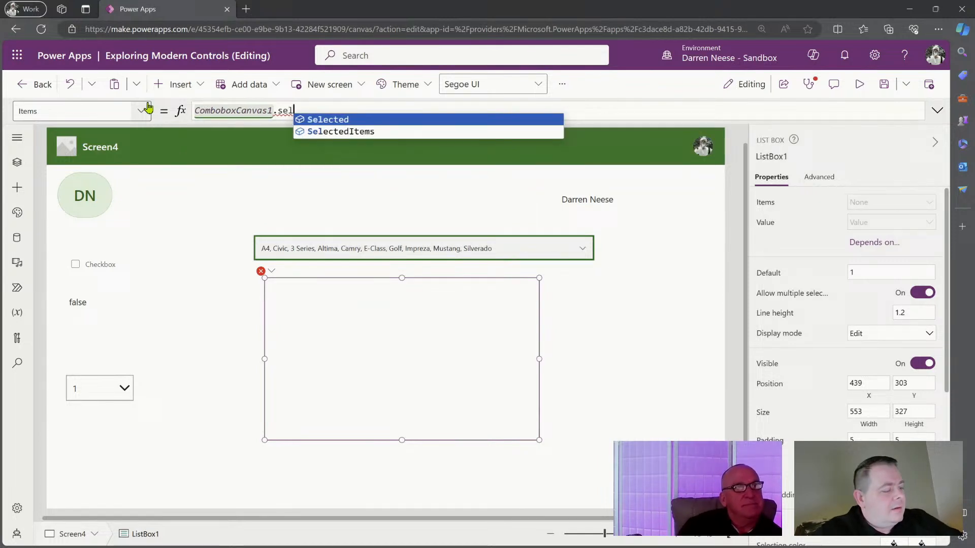
key("Down")
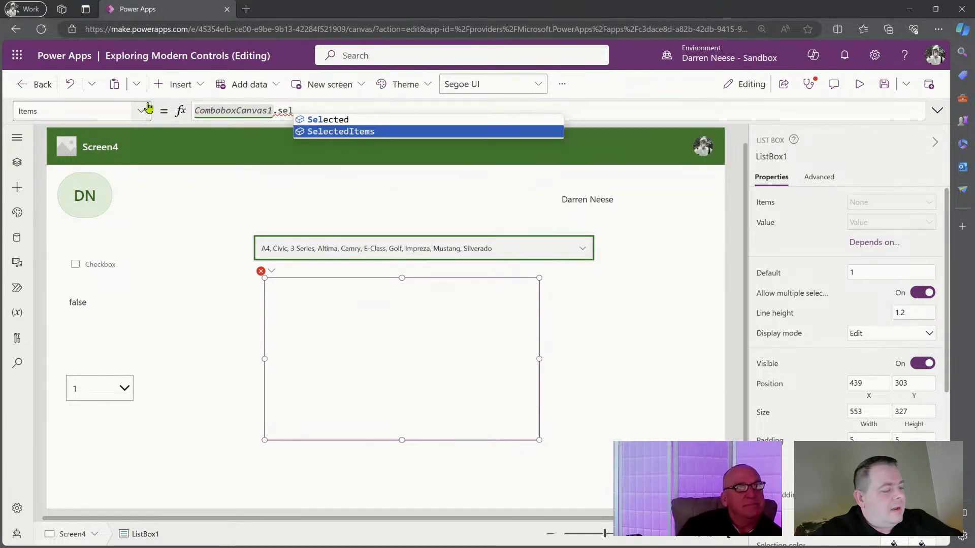
key("Tab")
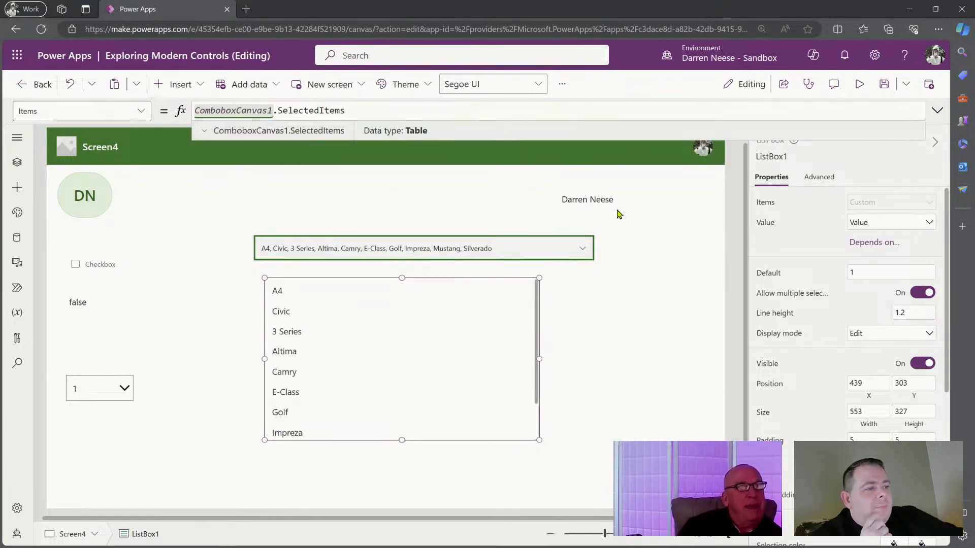
Step: Preview the app, check the list box's entries, and clear Altima, Camry, Civic, E-Class and Golf from the combo box
left_click(859, 85)
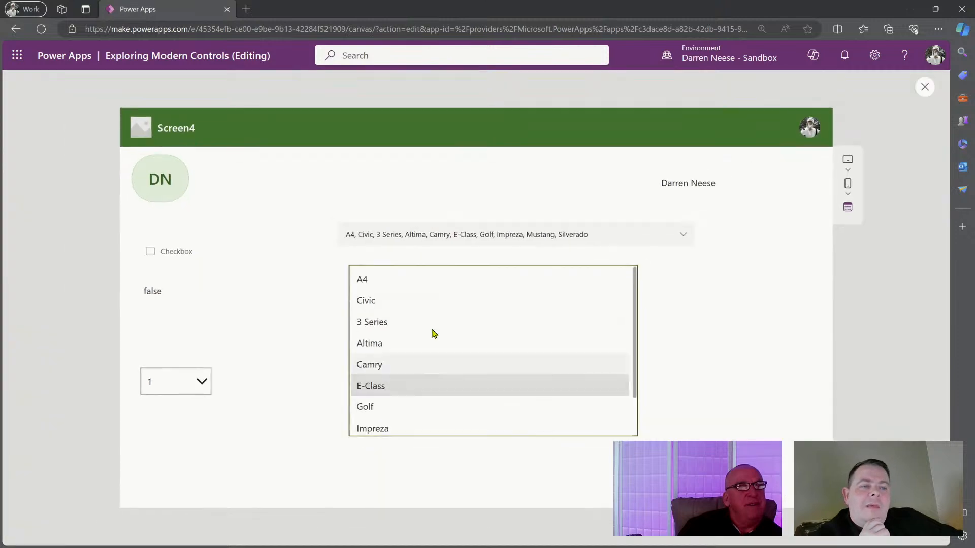
scroll(497, 347, "down", 2)
scroll(499, 347, "up", 2)
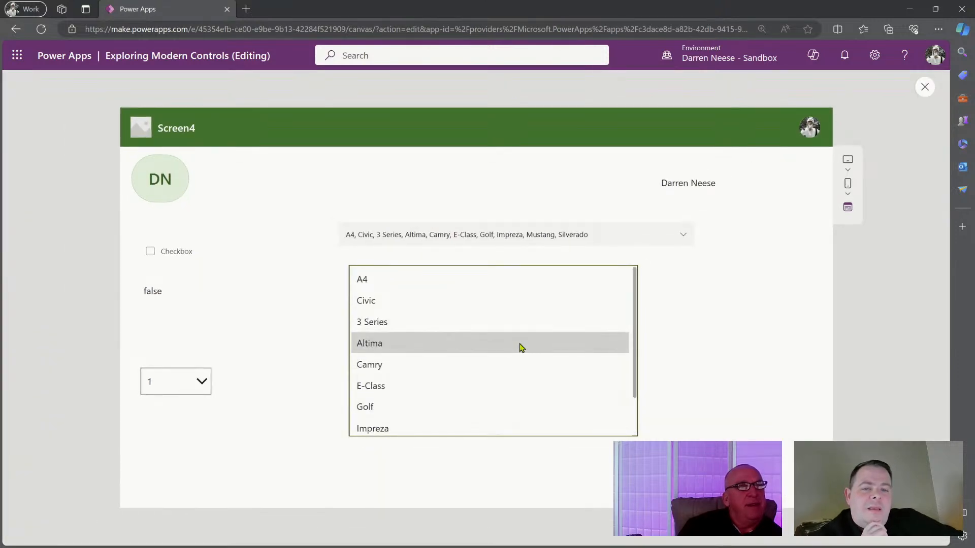
left_click(682, 237)
left_click(355, 294)
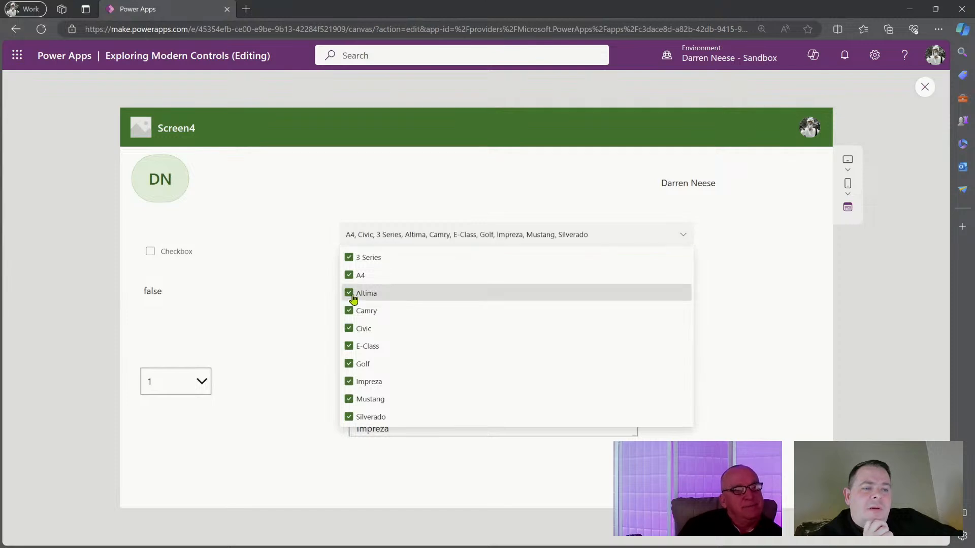
left_click(349, 311)
left_click(349, 329)
left_click(349, 346)
left_click(349, 364)
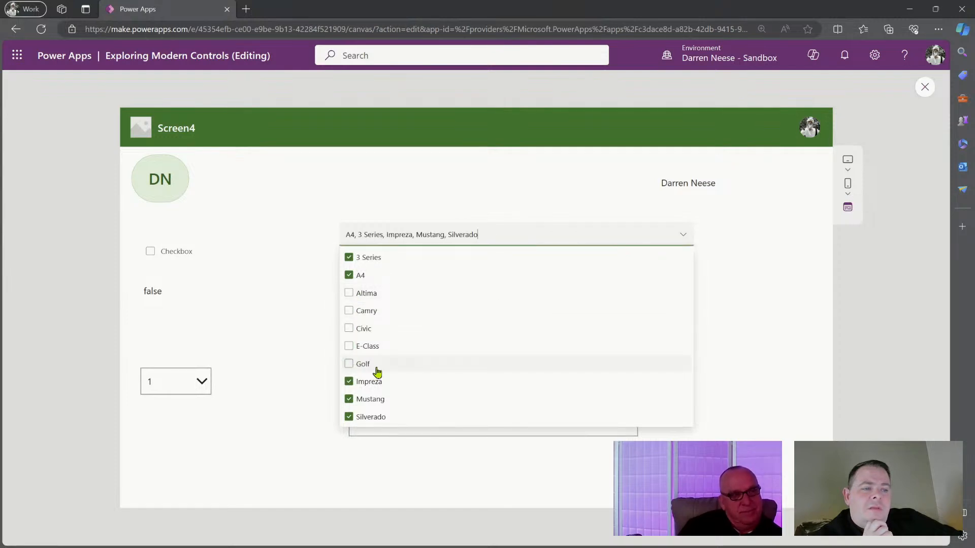
left_click(719, 304)
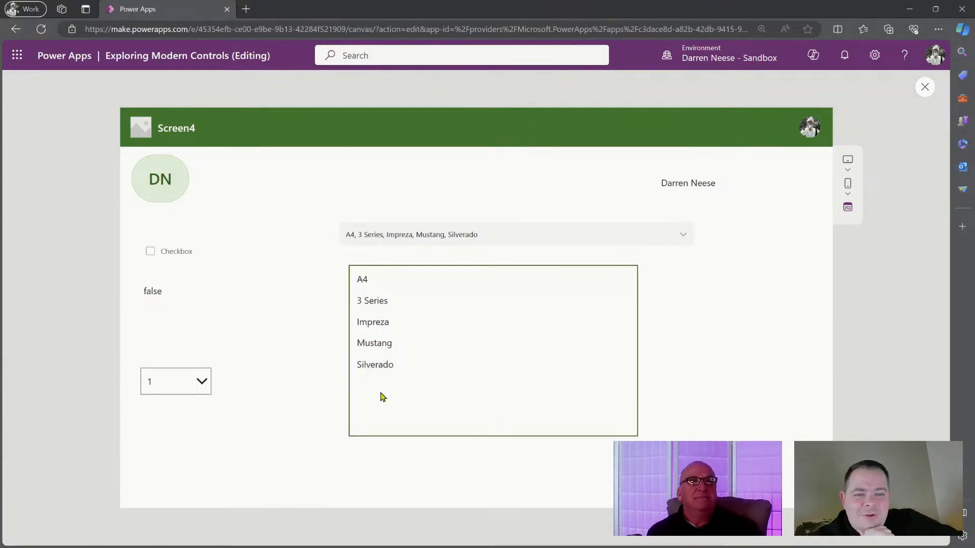
Step: Return to the editor and delete the list box beneath the combo box
left_click(925, 86)
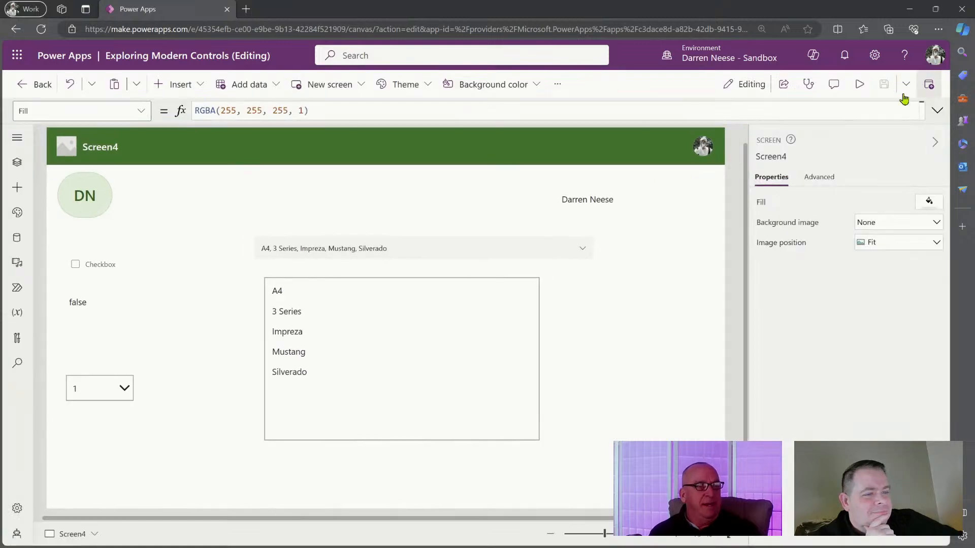
left_click(400, 320)
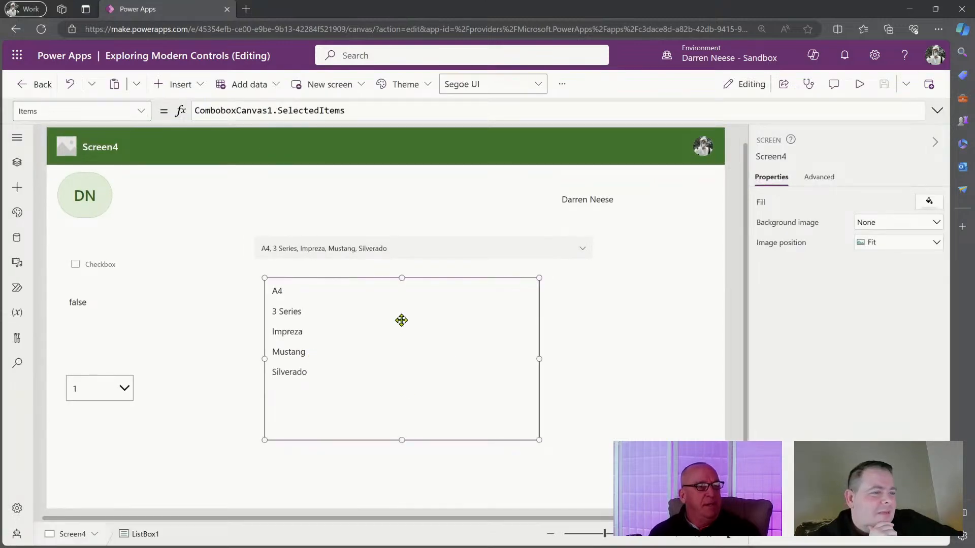
key("Delete")
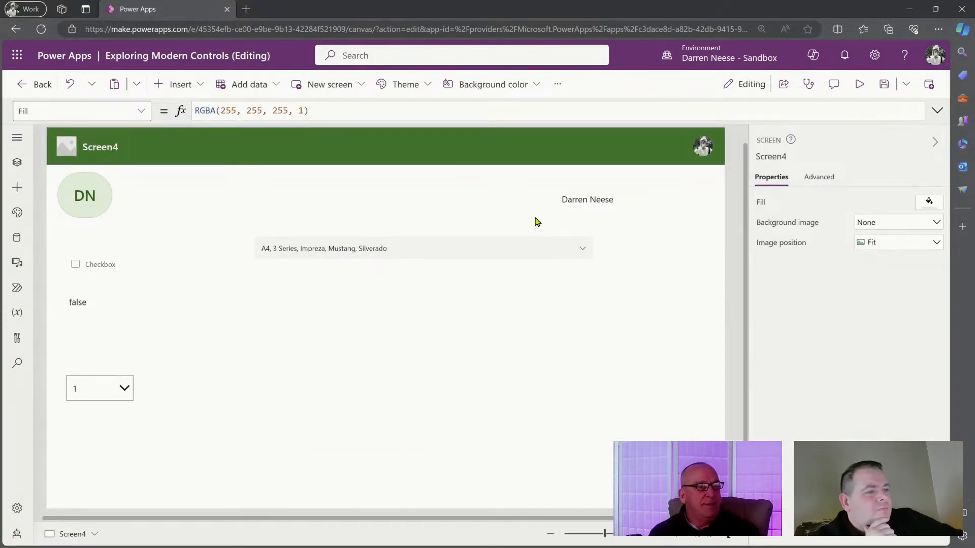
Step: View the combo box's advanced properties, and move it up between the avatar and the name label
left_click(522, 248)
left_click(818, 177)
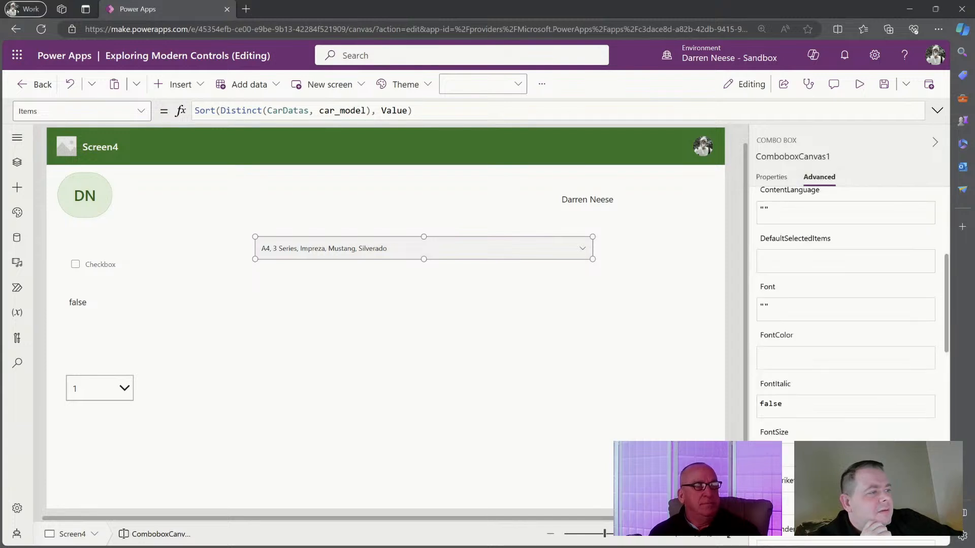
scroll(883, 321, "up", 5)
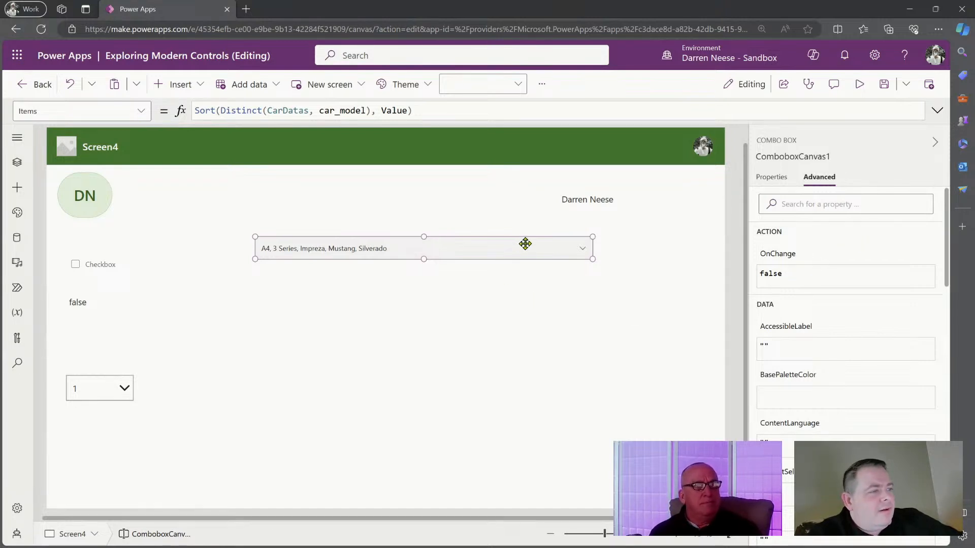
left_click_drag(525, 244, 472, 203)
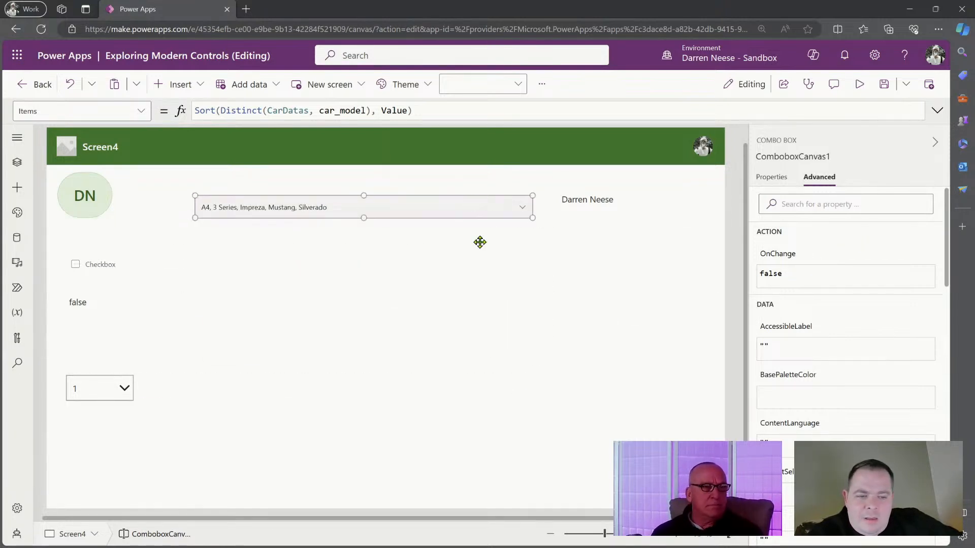
left_click(146, 196)
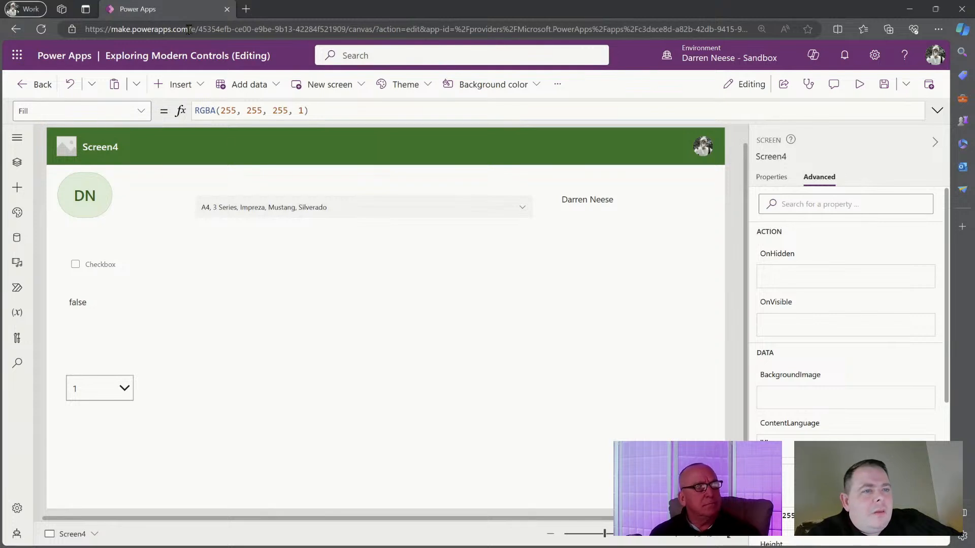
Step: Insert a modern date picker and place it below the name label, roughly level with the checkbox
left_click(184, 87)
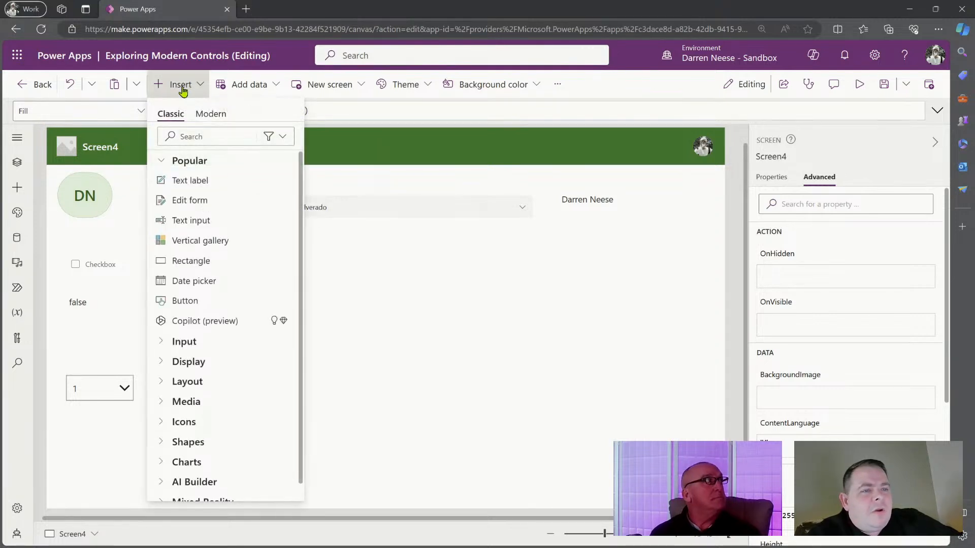
left_click(215, 115)
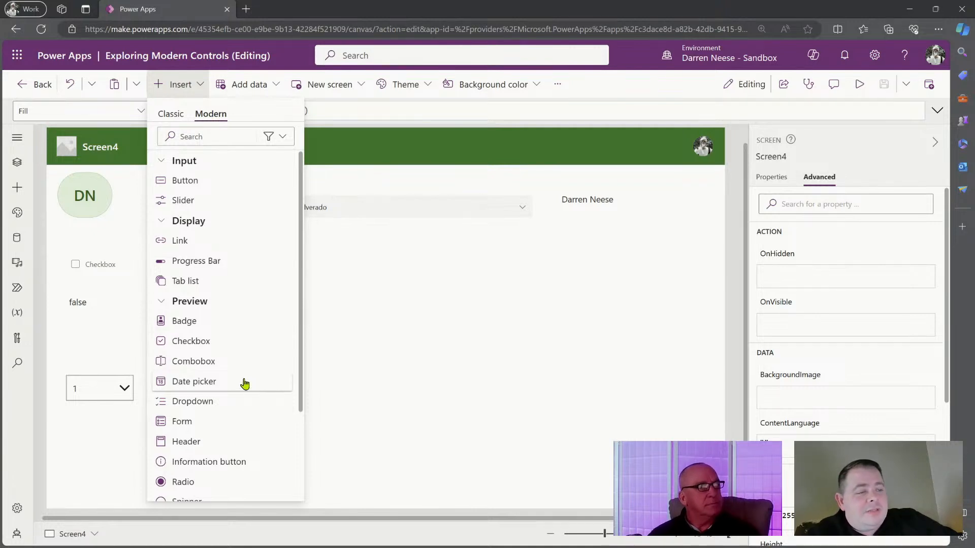
left_click(193, 382)
left_click_drag(197, 173, 609, 281)
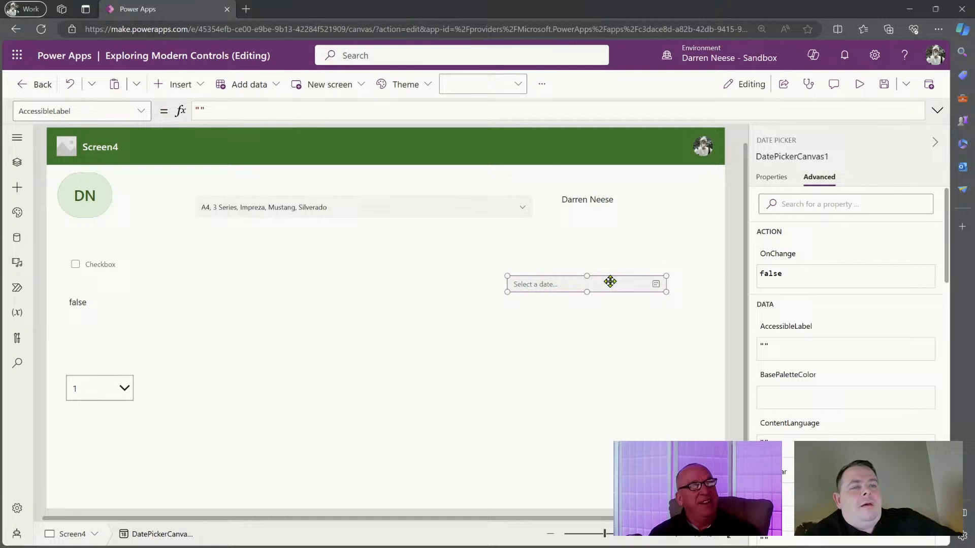
Step: Insert a classic date picker and place it beside the modern date picker, between it and the checkbox
left_click(200, 84)
left_click(170, 114)
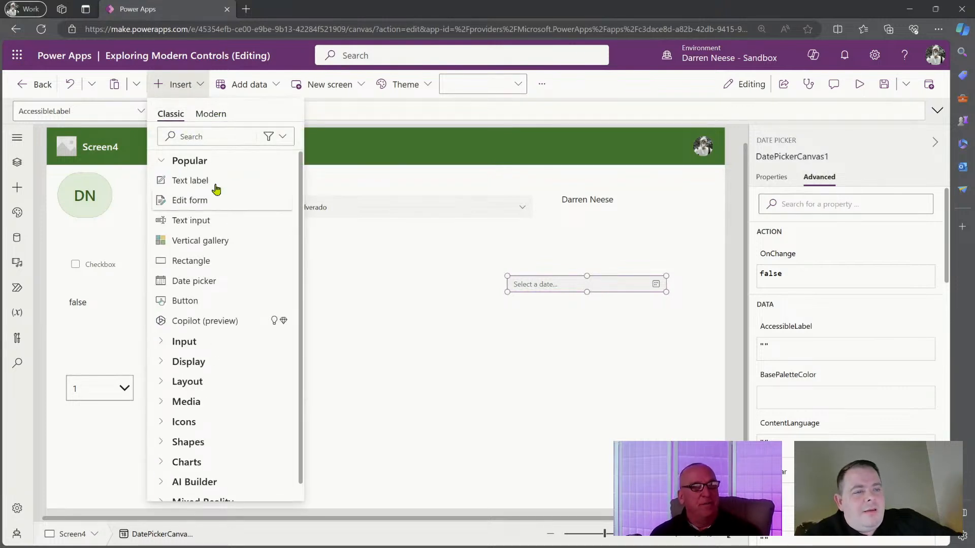
left_click(212, 137)
type("date")
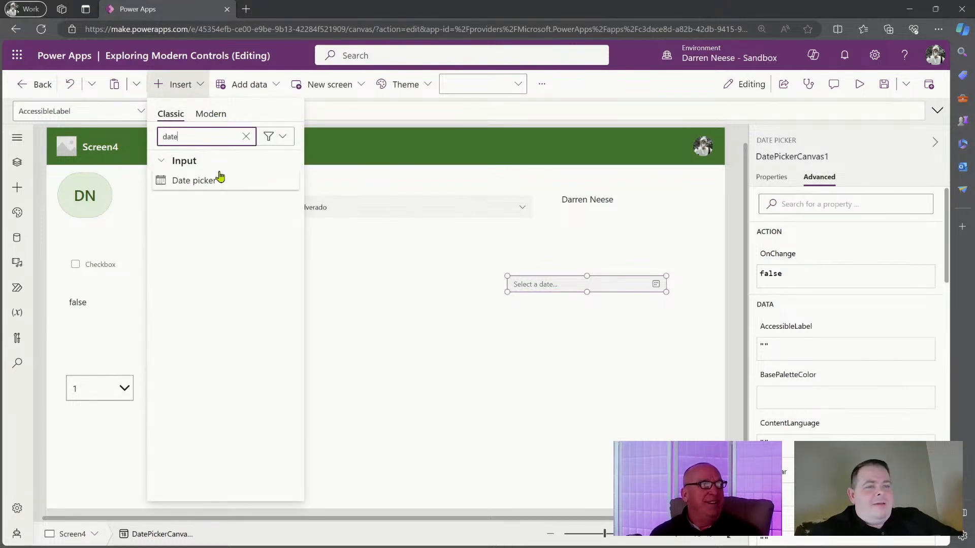
left_click(234, 190)
left_click_drag(198, 163, 425, 281)
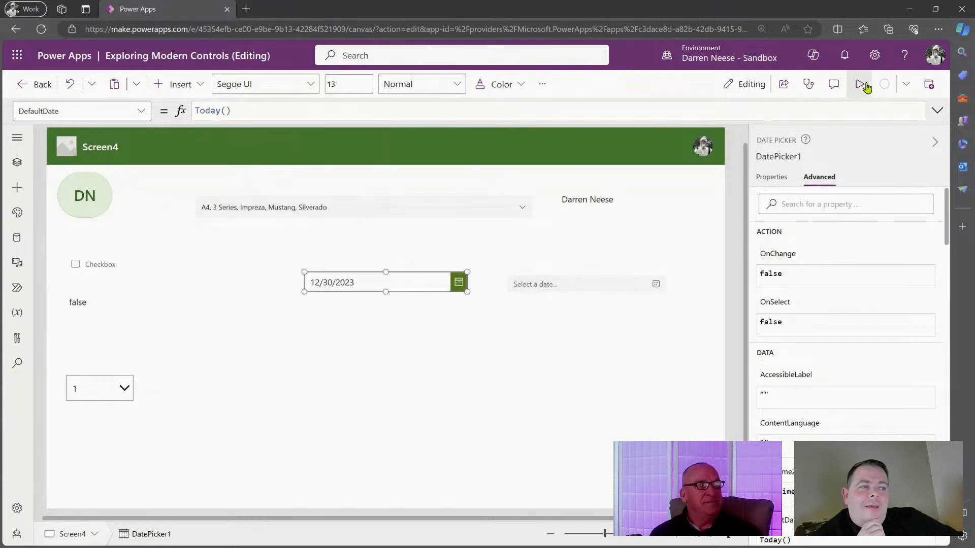
Step: Preview the app, view the classic date picker's calendar, and return to the editor with the classic date picker selected
left_click(860, 84)
left_click(555, 271)
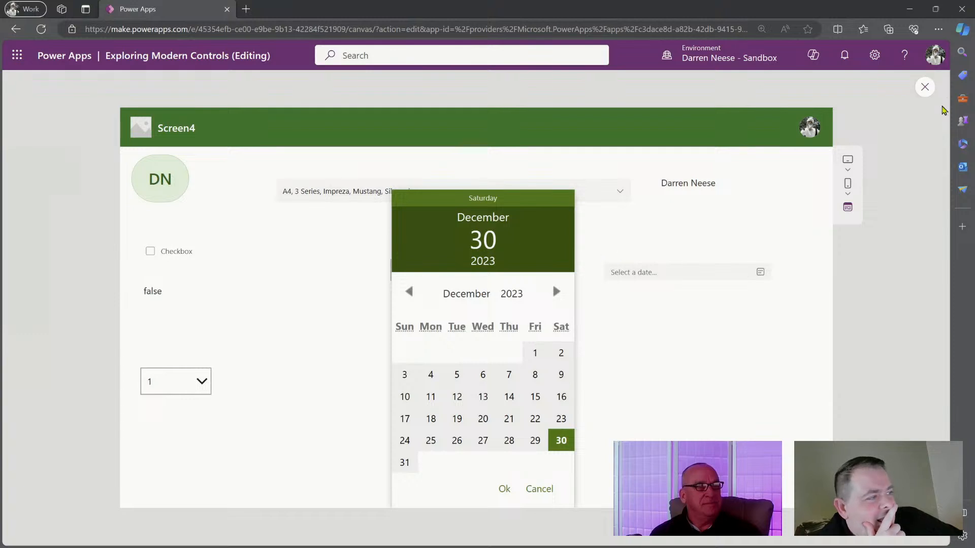
left_click(924, 87)
left_click(418, 283)
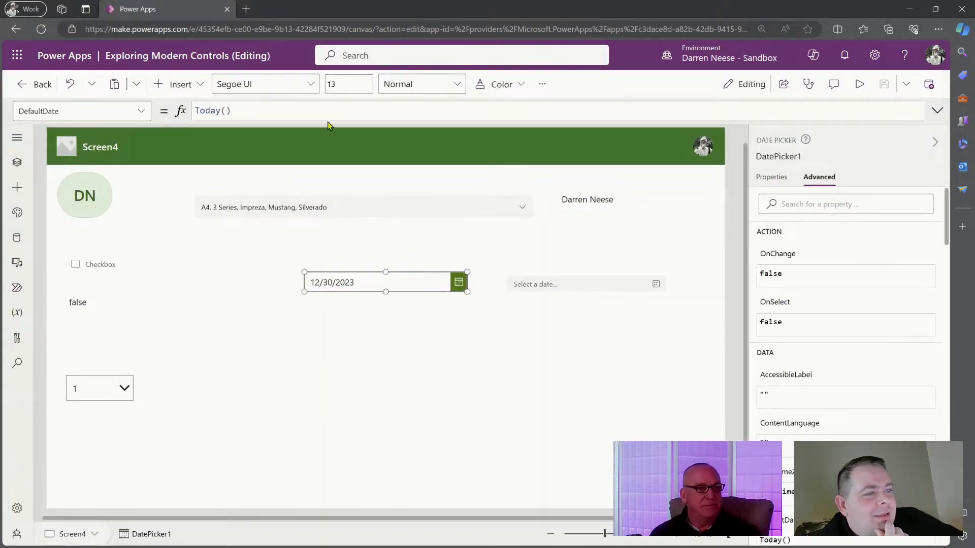
Step: Look through the classic date picker's font color and border color options
left_click(542, 86)
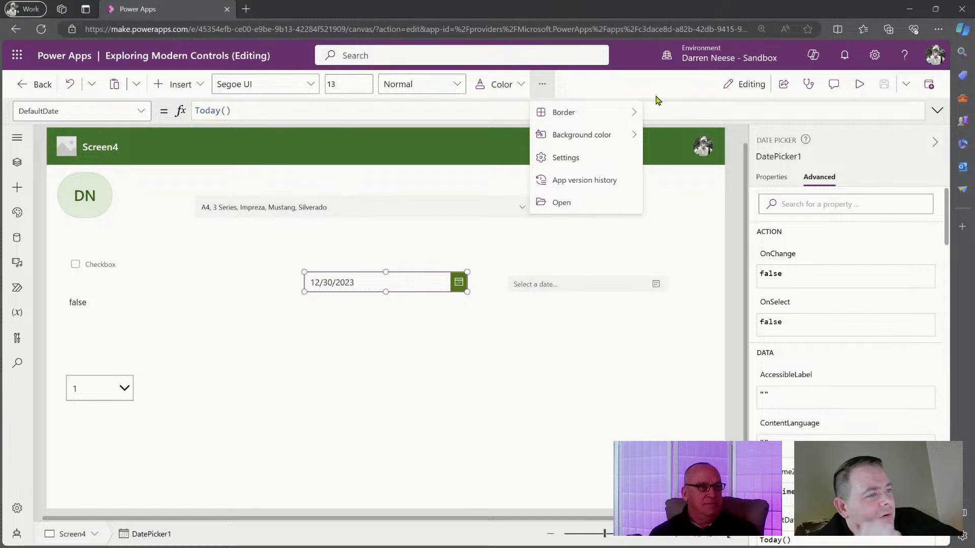
left_click(522, 85)
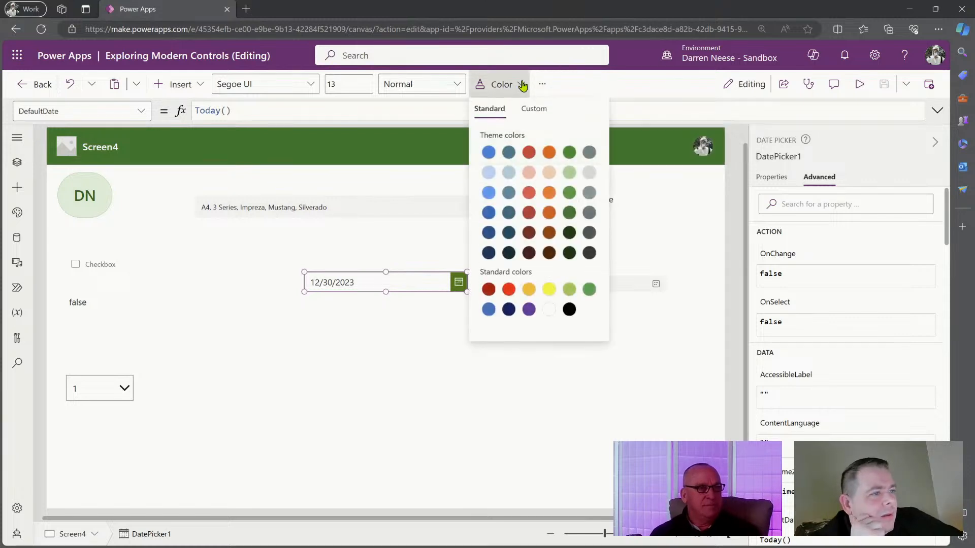
left_click(543, 85)
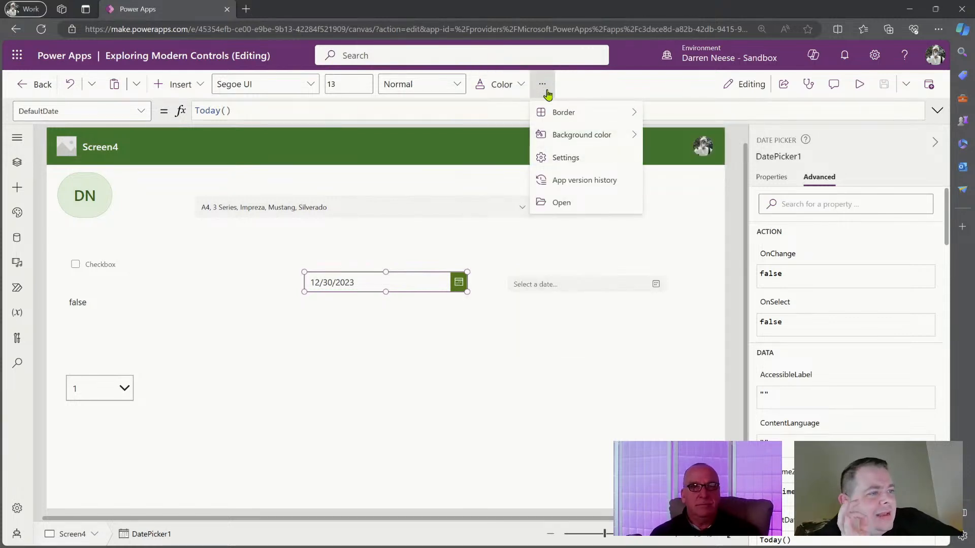
mouse_move(629, 113)
mouse_move(705, 112)
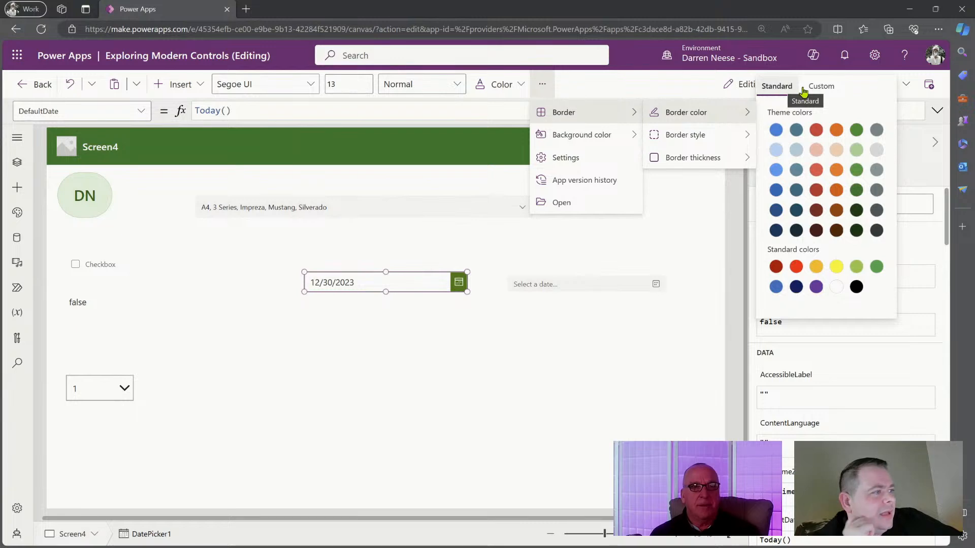
Step: Zoom the browser page out to 75%
left_click(938, 29)
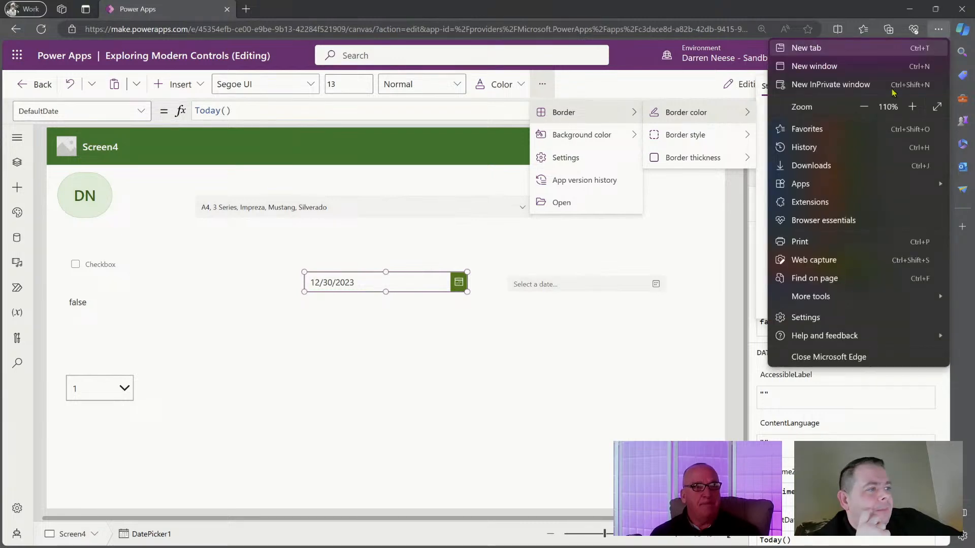
left_click(866, 108)
left_click(866, 108)
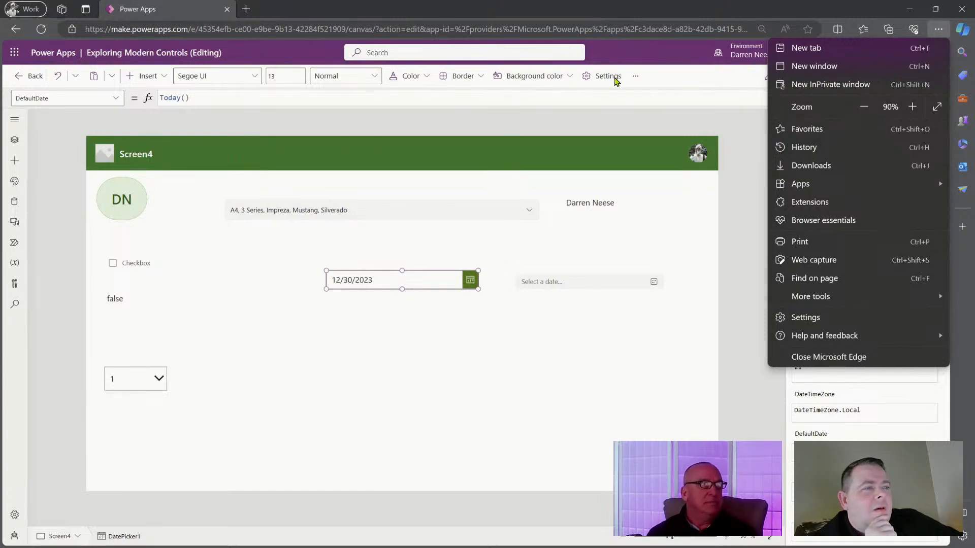
left_click(863, 107)
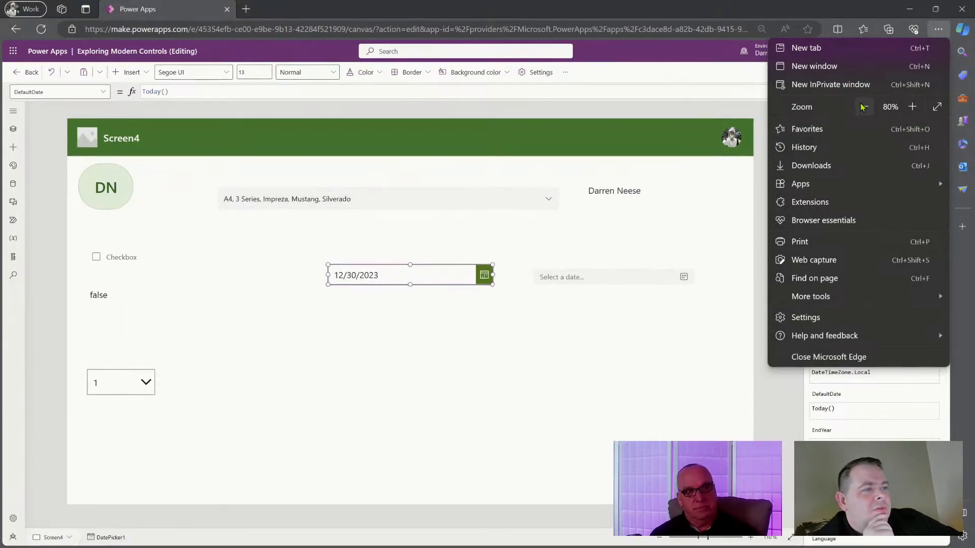
left_click(864, 106)
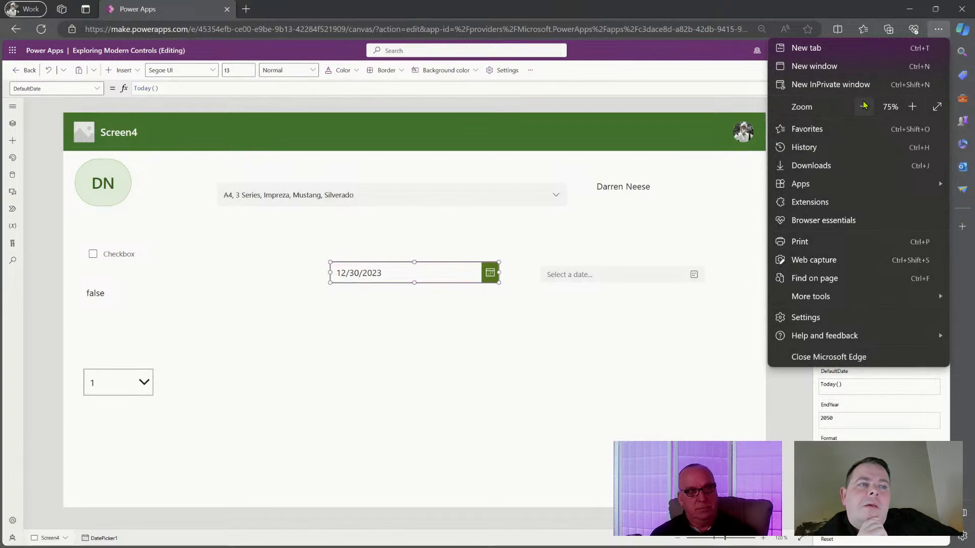
Step: Search the app's upcoming features settings for "mod", check the Keep classic themes option, and close the settings
left_click(505, 70)
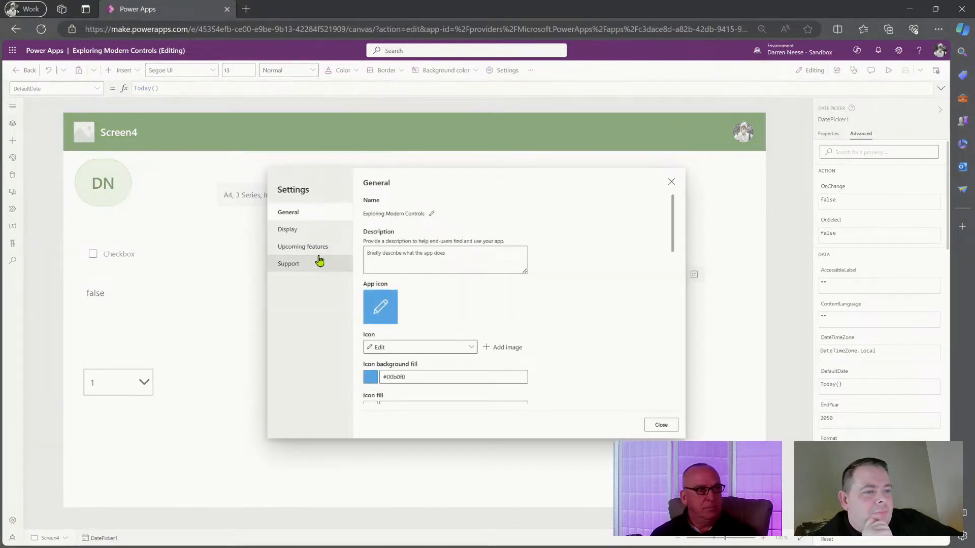
left_click(315, 247)
left_click(456, 198)
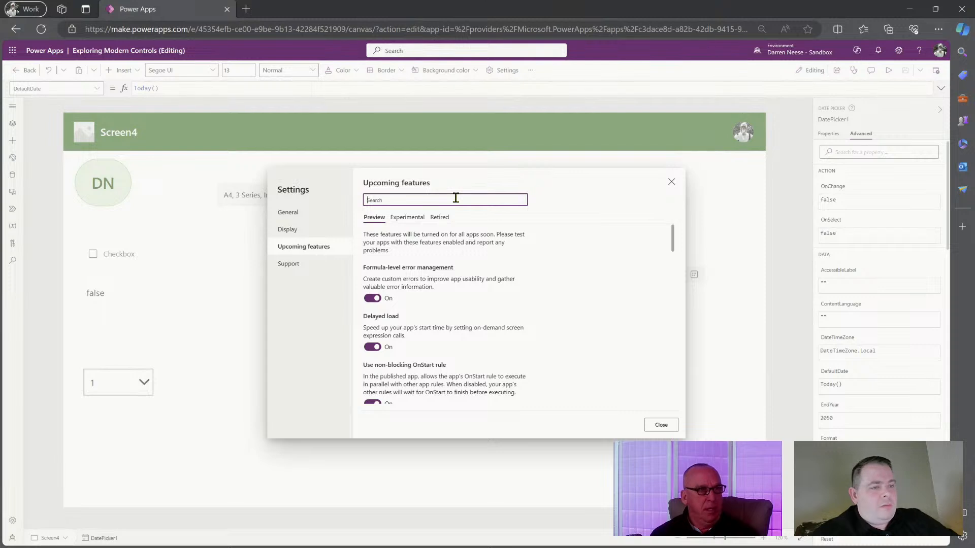
type("mod")
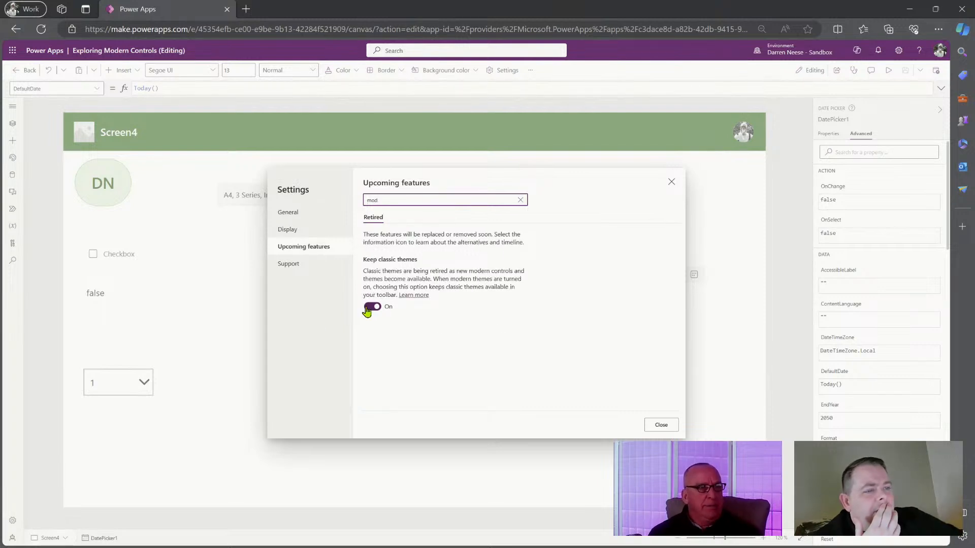
left_click(671, 425)
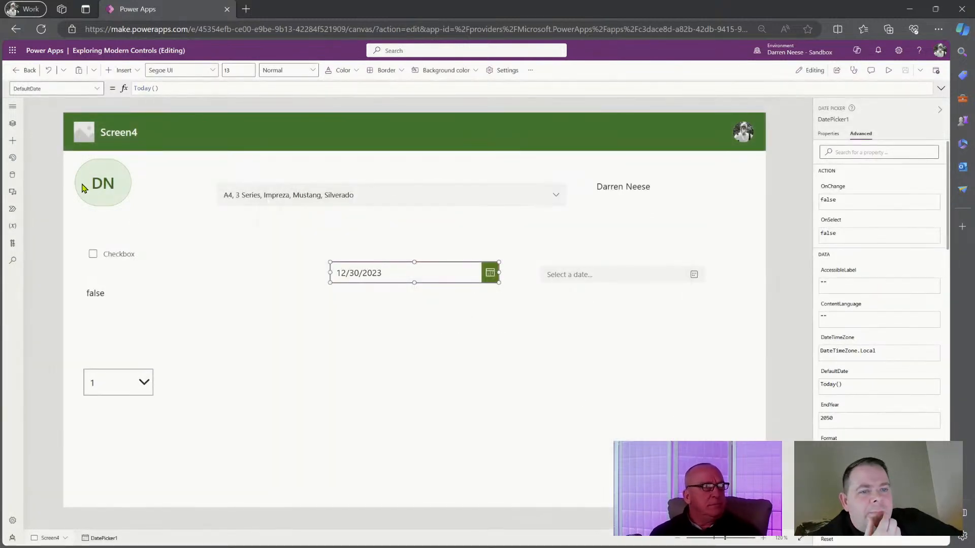
Step: Expand the navigation labels, show the modern themes, and check the remaining formatting commands for a classic theme option
left_click(13, 107)
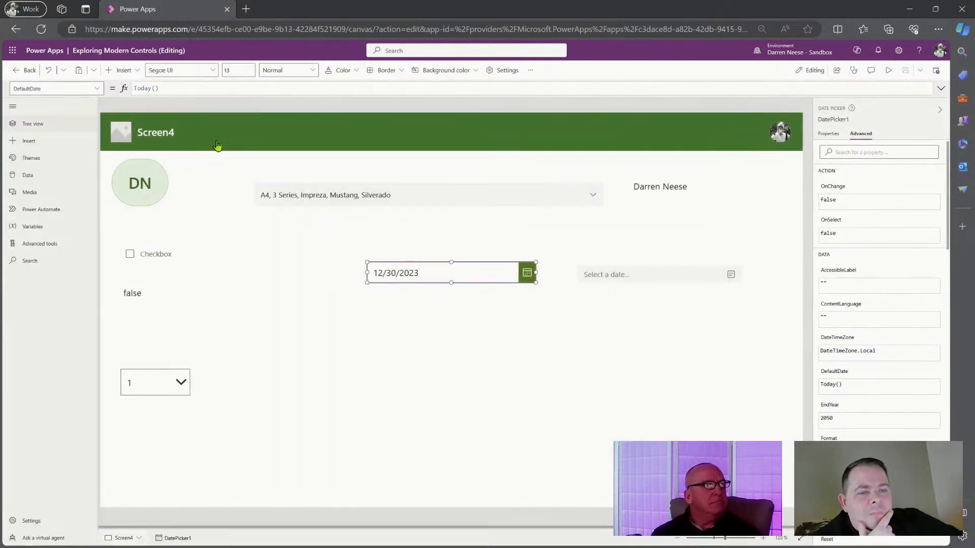
left_click(65, 163)
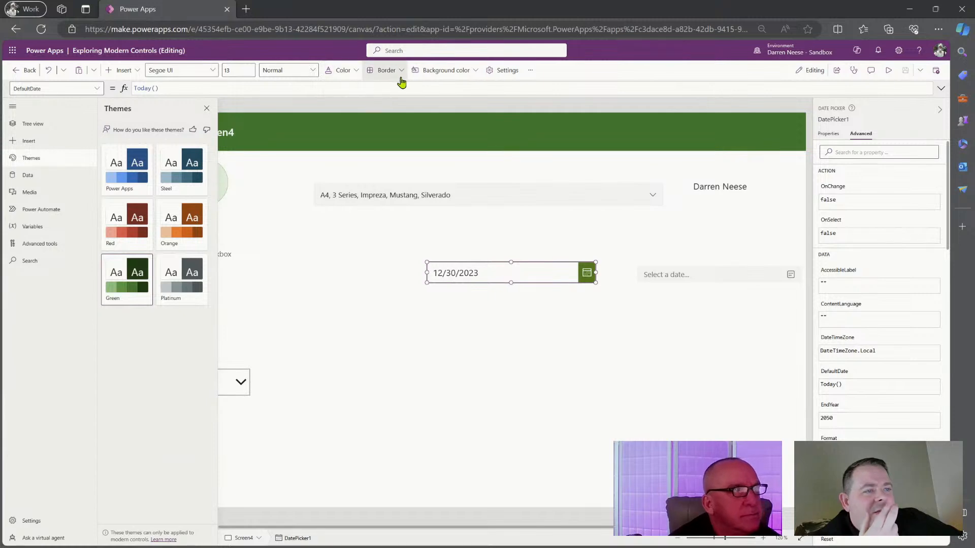
left_click(530, 71)
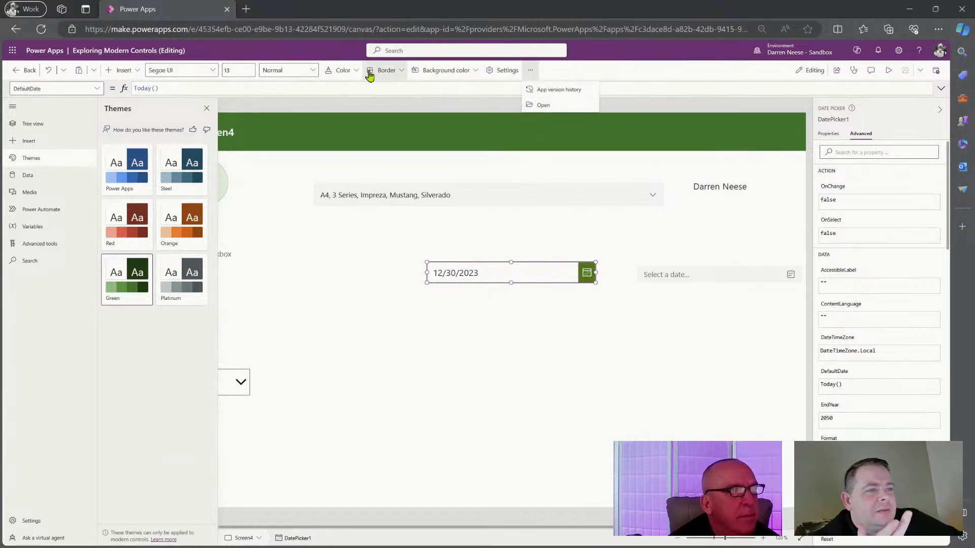
left_click(467, 74)
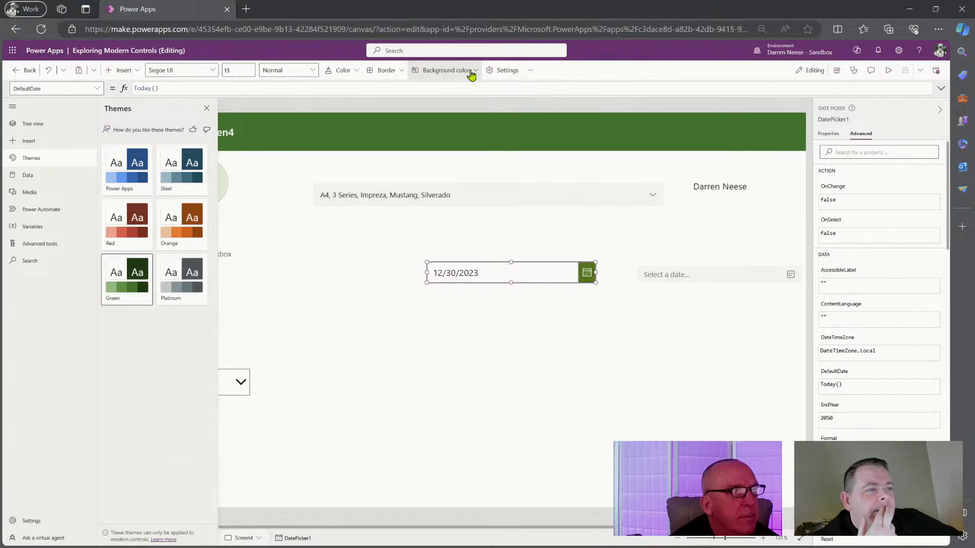
left_click(471, 74)
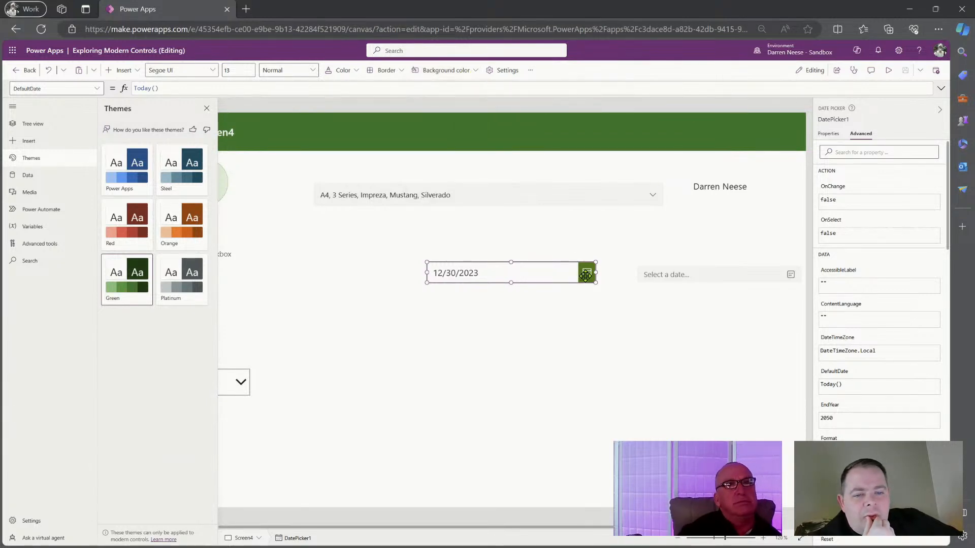
Step: Preview the app and view the classic date picker's calendar, followed by the modern one, to compare their layouts
left_click(889, 70)
left_click(559, 264)
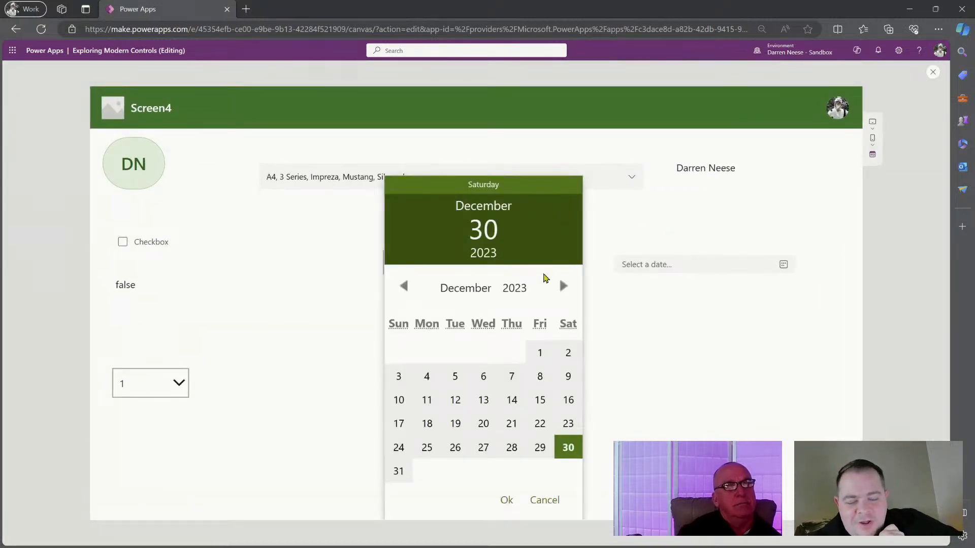
left_click(659, 389)
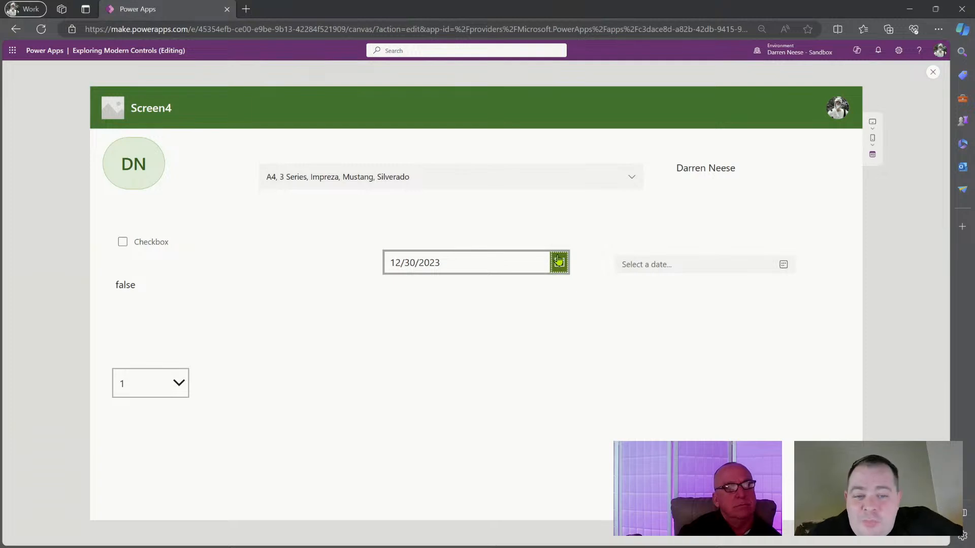
left_click(557, 262)
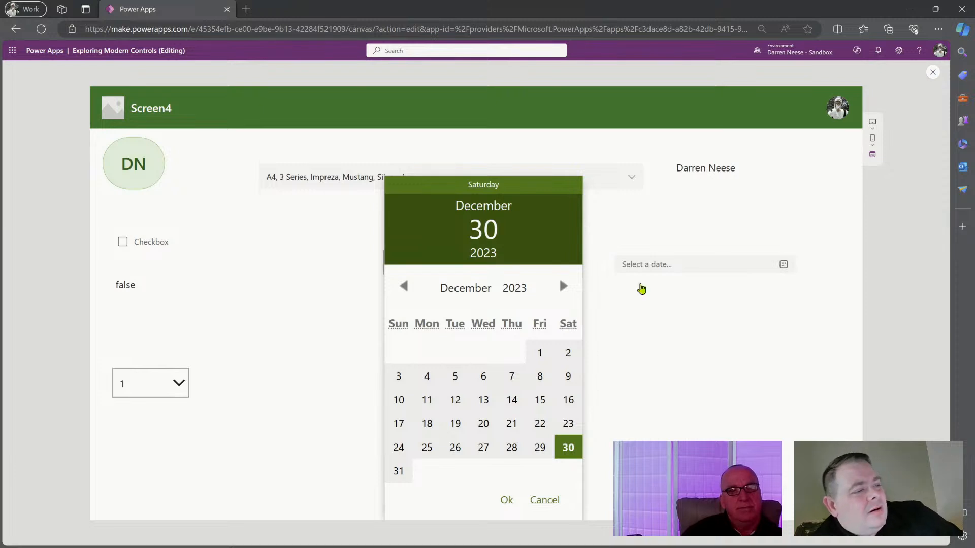
left_click(675, 345)
left_click(783, 265)
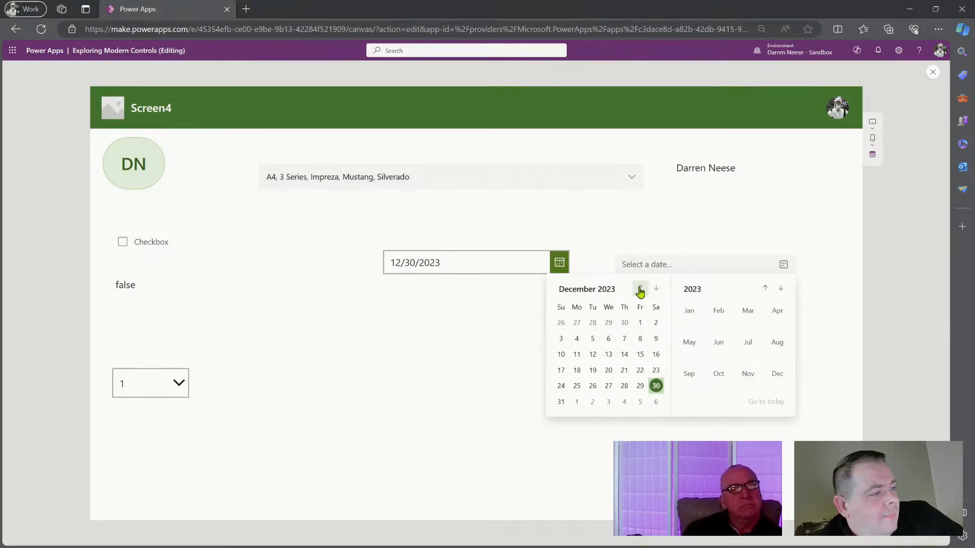
Step: Page the classic date picker's calendar back month by month to July 2023, and close it without choosing a date
left_click(566, 262)
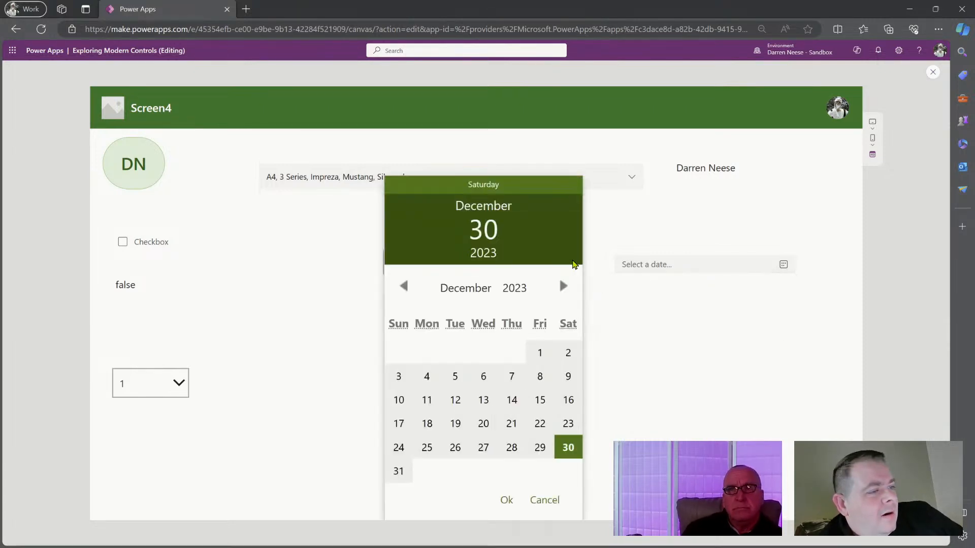
left_click(404, 287)
left_click(405, 310)
left_click(404, 310)
left_click(405, 310)
left_click(405, 310)
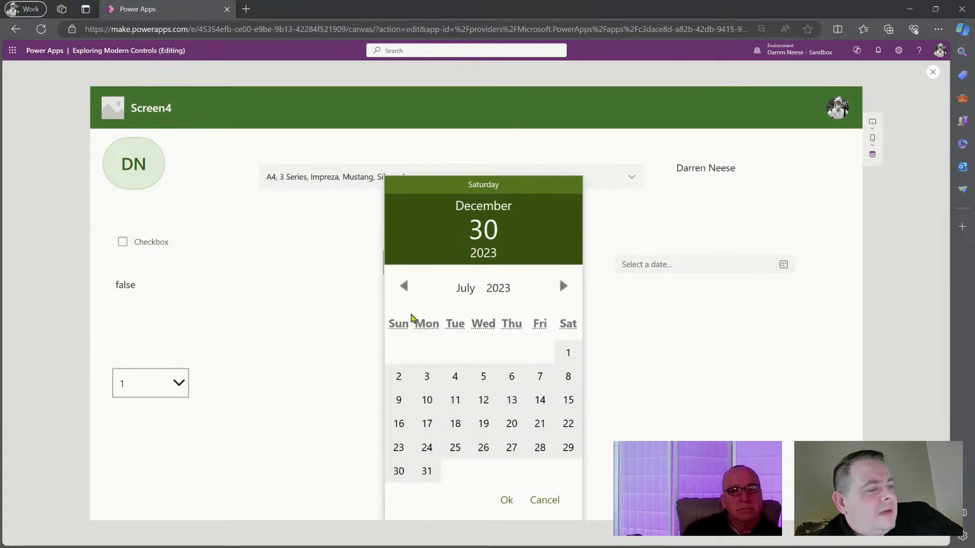
left_click(659, 379)
Step: Jump the modern date picker's calendar directly to July 2023, and close it without choosing a date
left_click(784, 264)
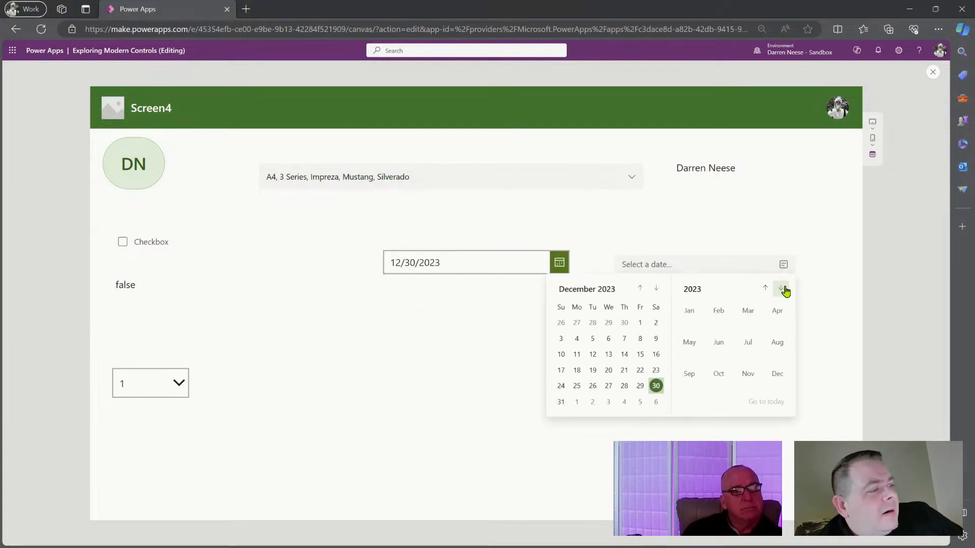
left_click(747, 342)
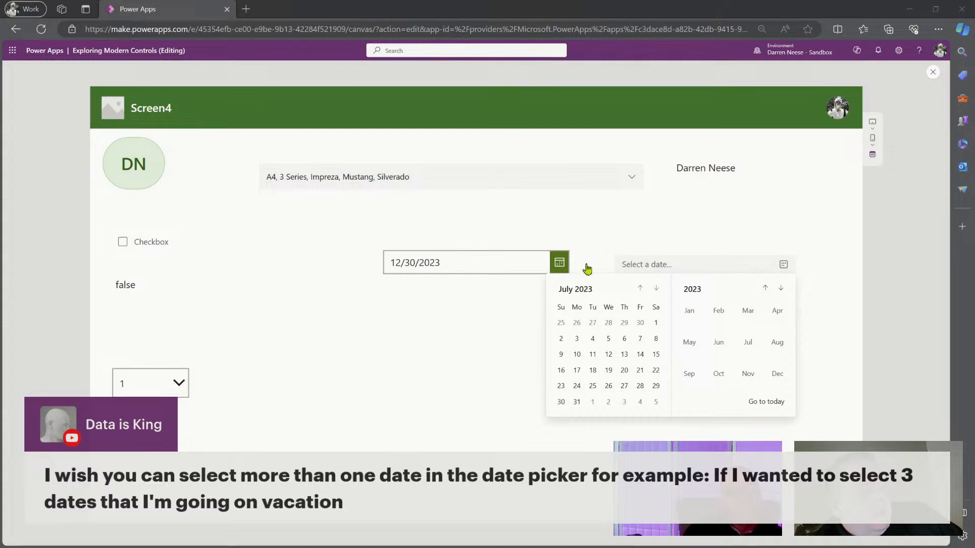
left_click(303, 411)
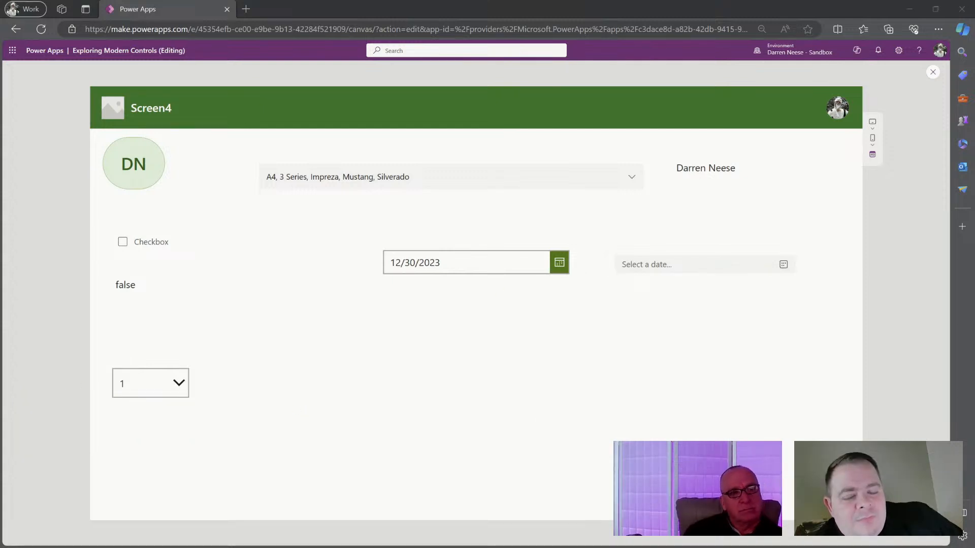
Step: Choose December 19, 2023 in the modern date picker, replace it with December 23, 2023, and reopen its calendar
left_click(784, 265)
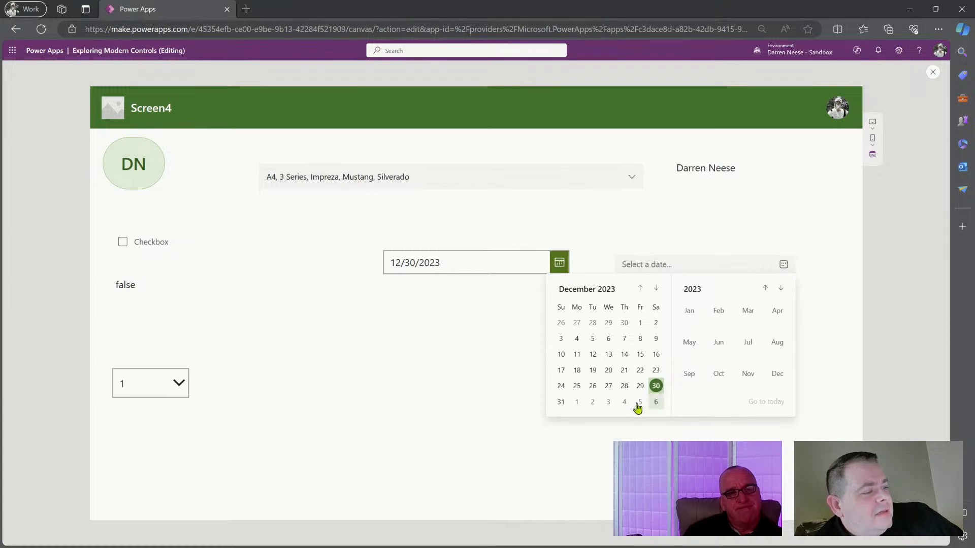
left_click(592, 371)
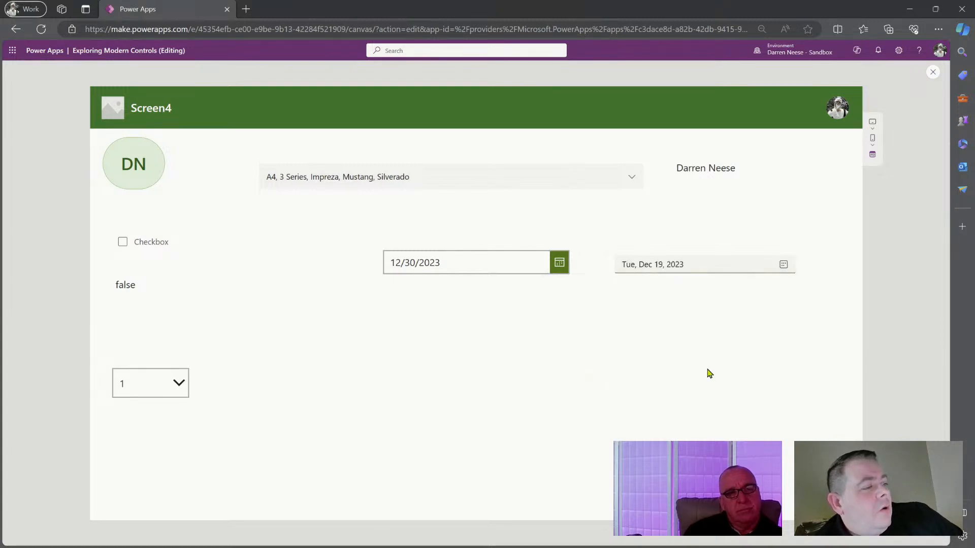
left_click(777, 271)
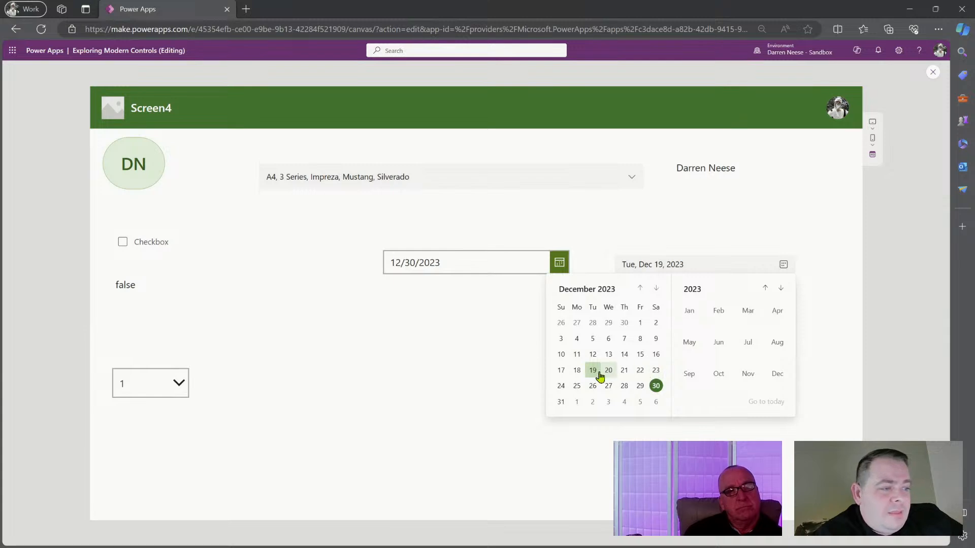
left_click(656, 370)
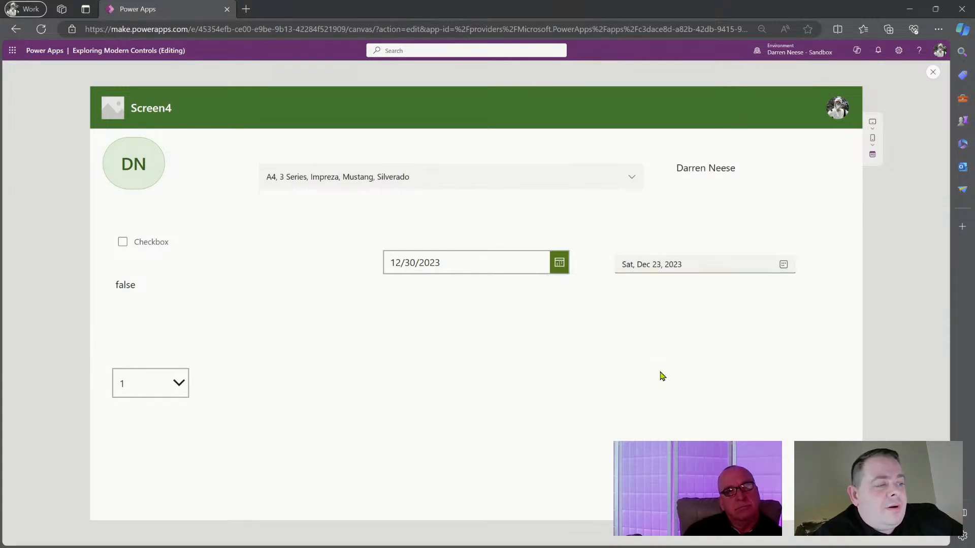
left_click(784, 269)
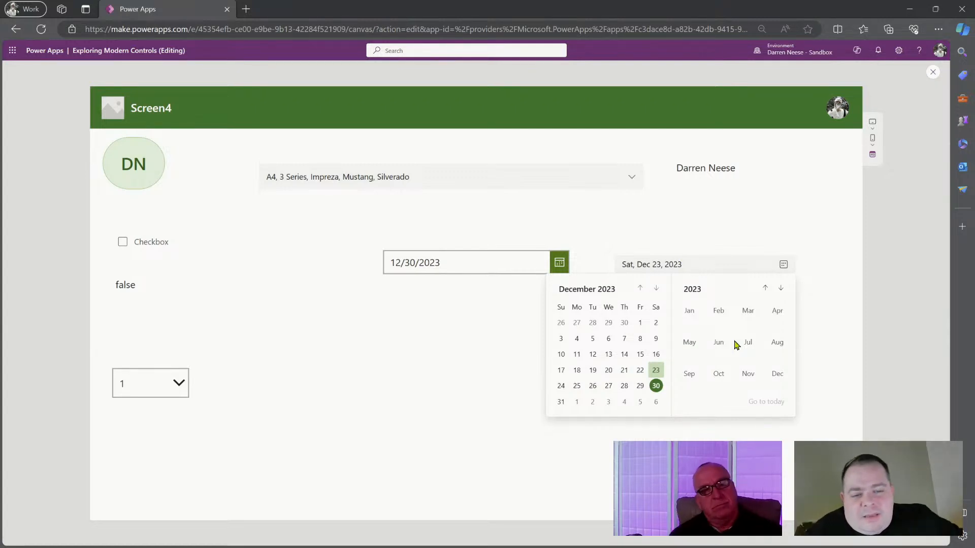
Step: Return to the editor and move the classic and modern date pickers left and slightly down, keeping them side by side
left_click(933, 72)
left_click(707, 274)
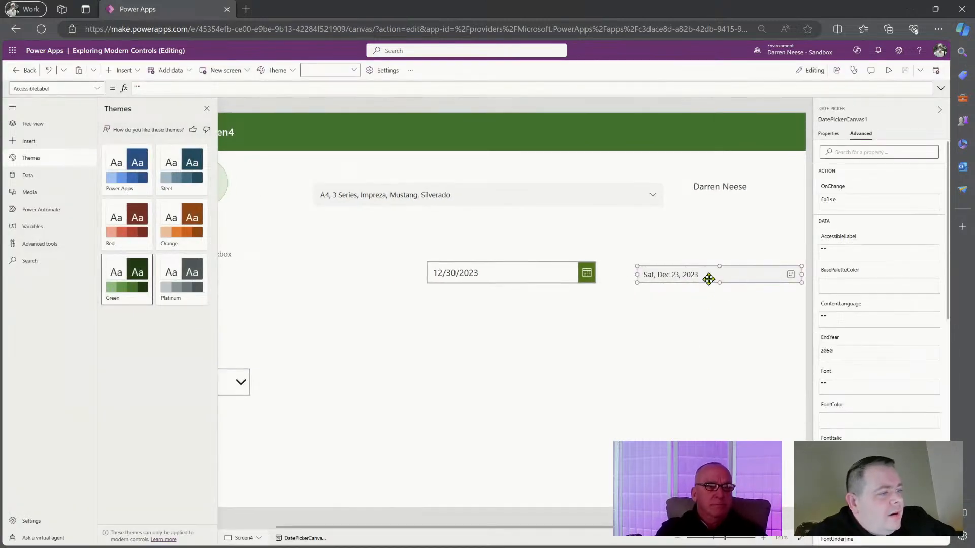
left_click(538, 273)
left_click_drag(570, 272, 452, 284)
left_click(733, 274)
left_click_drag(734, 274, 613, 285)
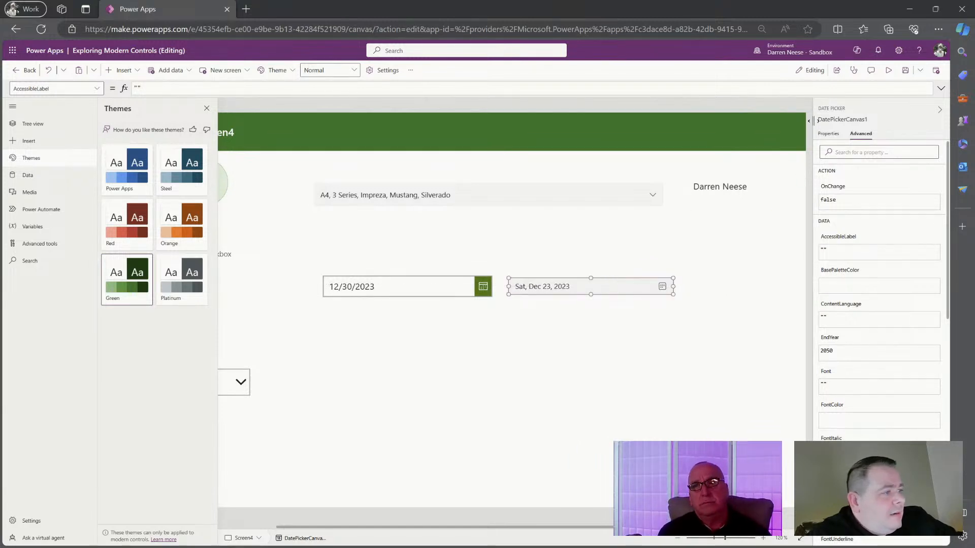
Step: Show the modern date picker's general properties, set the browser zoom to 100%, and clear the control selection
left_click(828, 135)
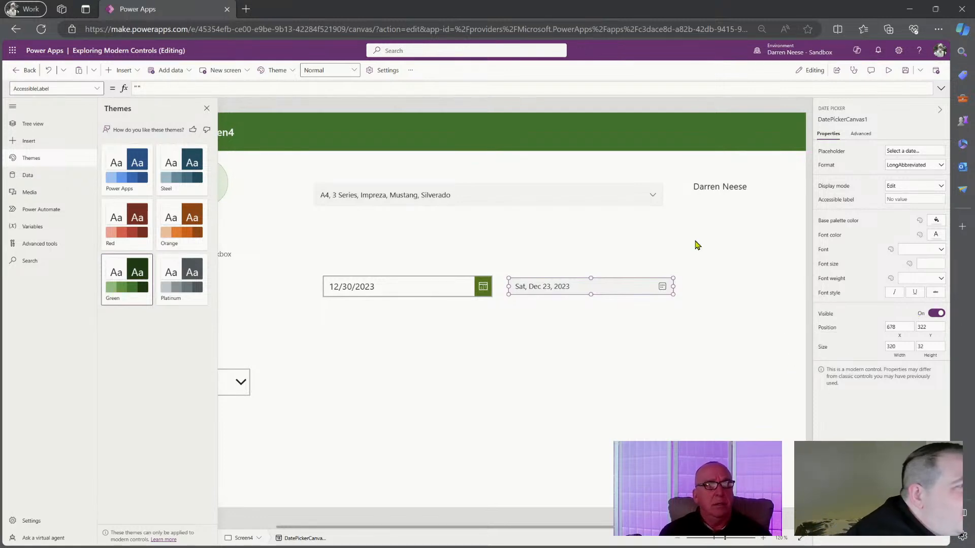
left_click(938, 30)
left_click(914, 109)
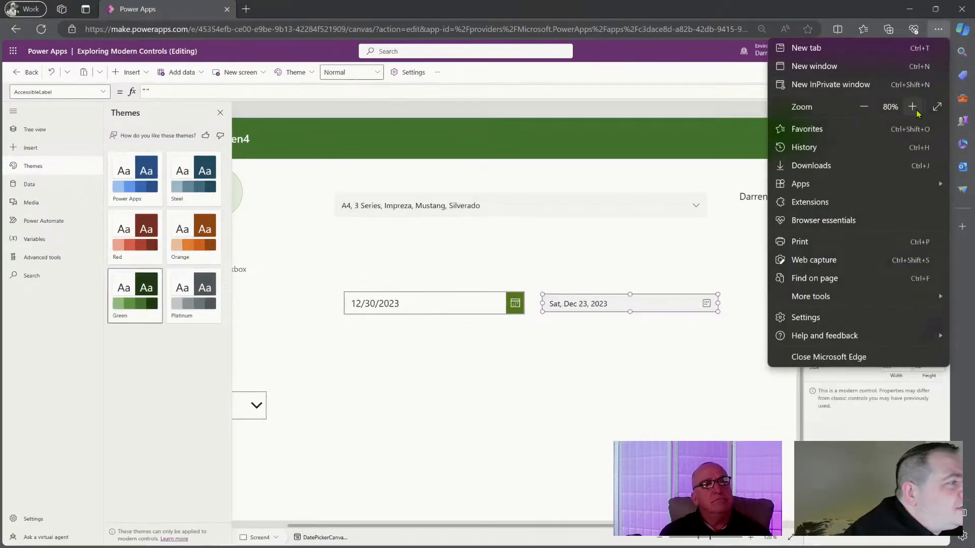
left_click(913, 108)
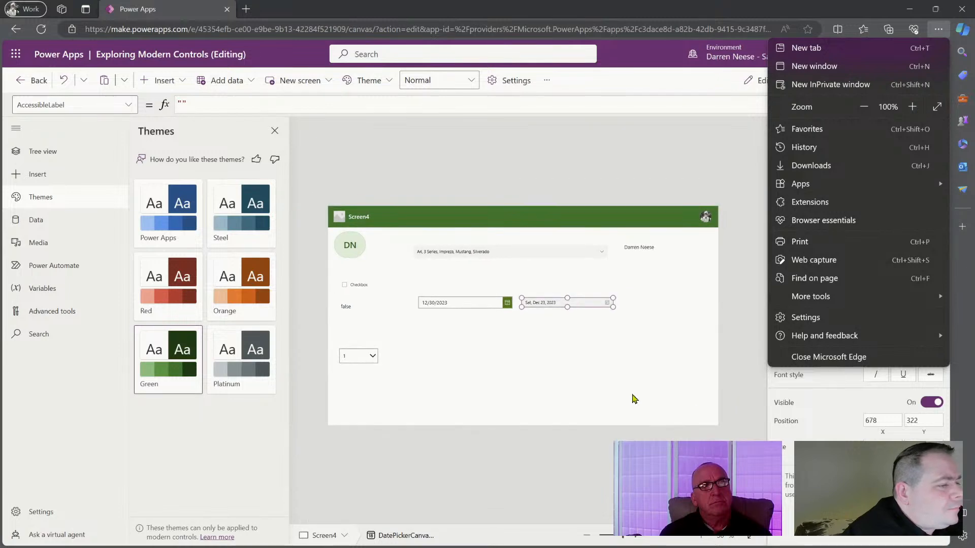
left_click(626, 381)
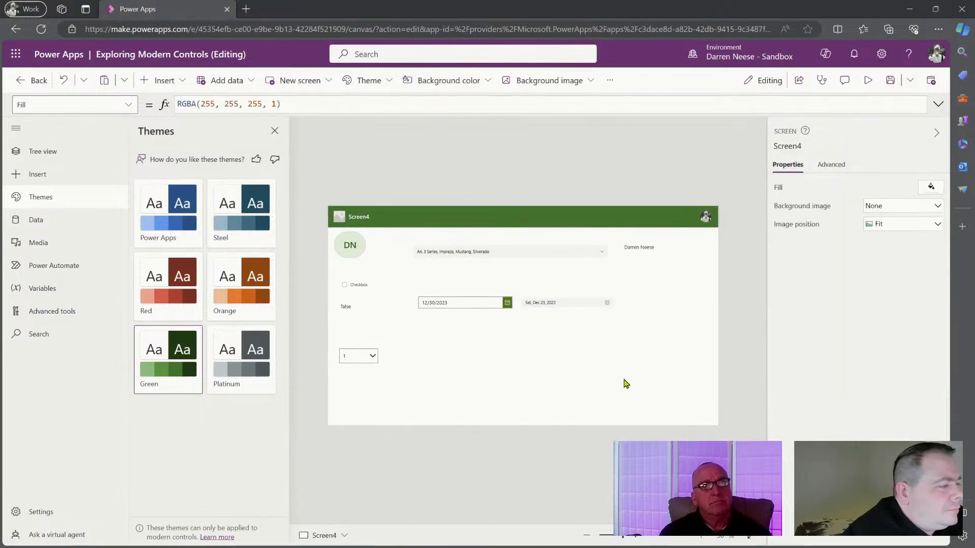
Step: Examine the modern date picker's Format setting and its advanced properties, from OnChange and EndYear through Format, IsEditable, StartOfWeek and DisplayMode
left_click(578, 306)
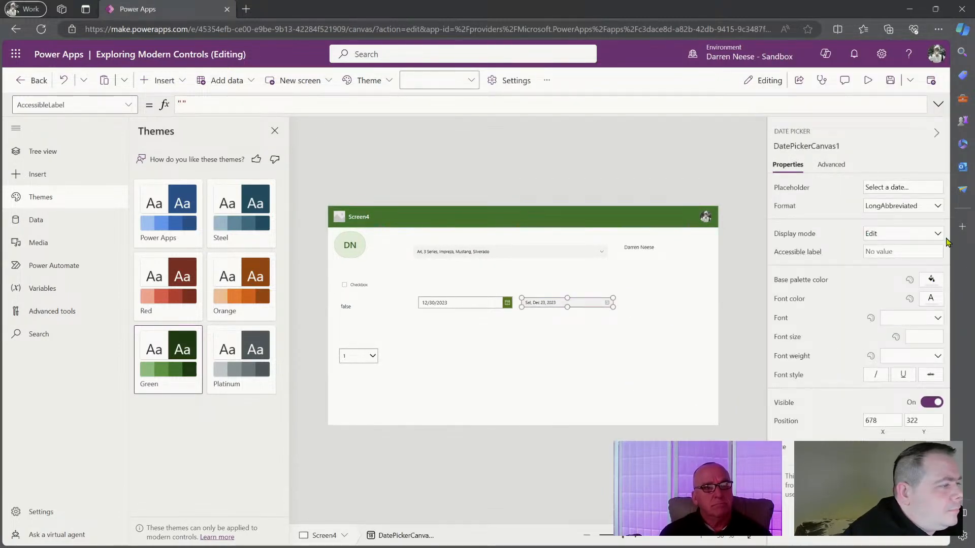
left_click(939, 209)
left_click(940, 210)
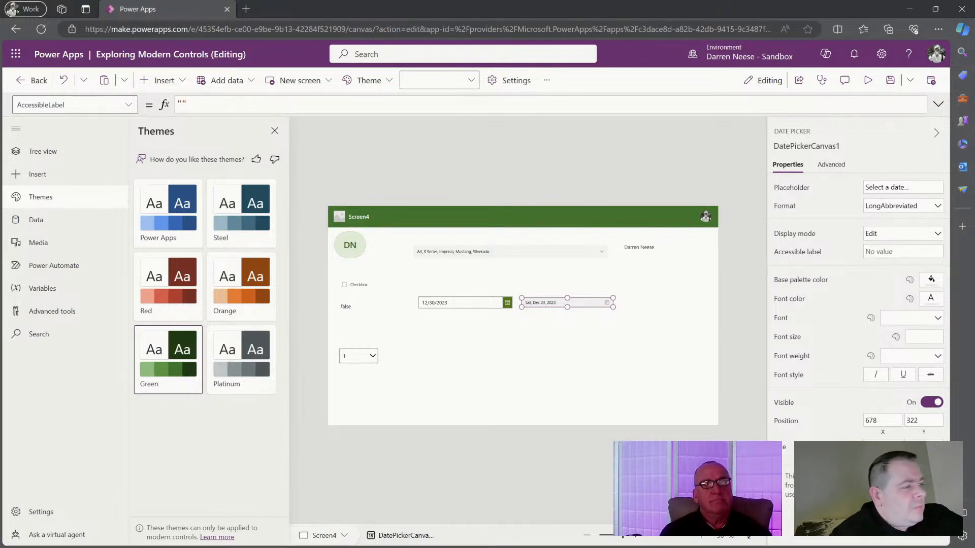
left_click(832, 165)
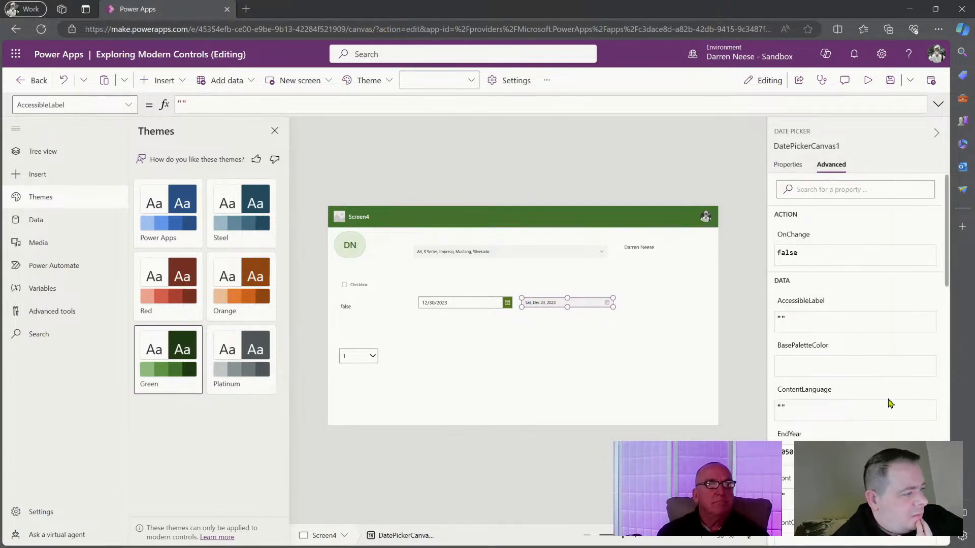
scroll(889, 400, "down", 3)
scroll(900, 400, "down", 3)
scroll(900, 401, "up", 3)
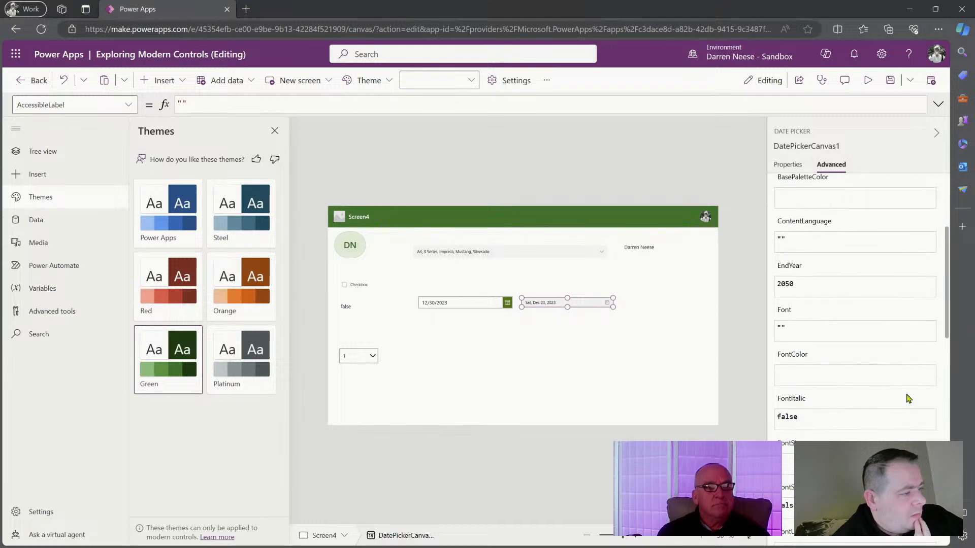
scroll(909, 394, "down", 5)
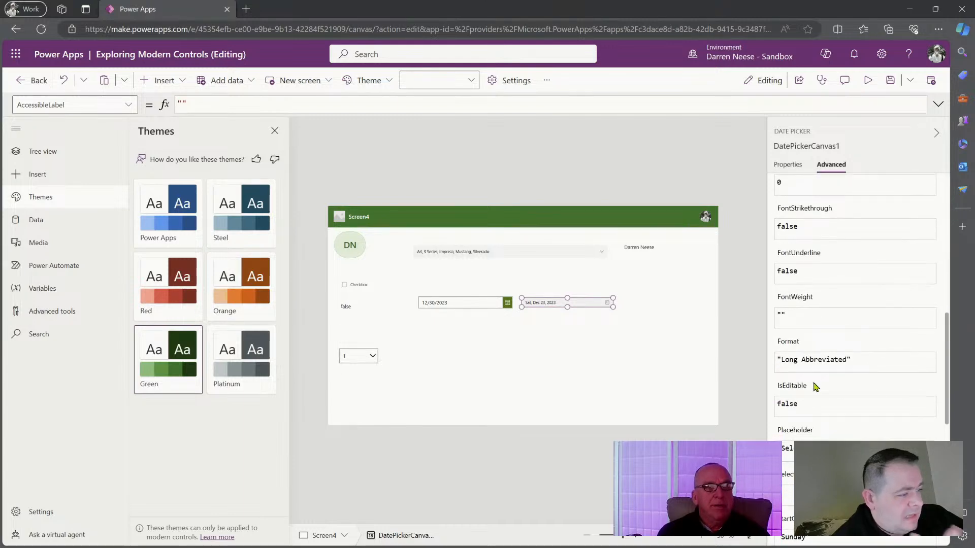
scroll(883, 416, "down", 1)
scroll(892, 422, "down", 2)
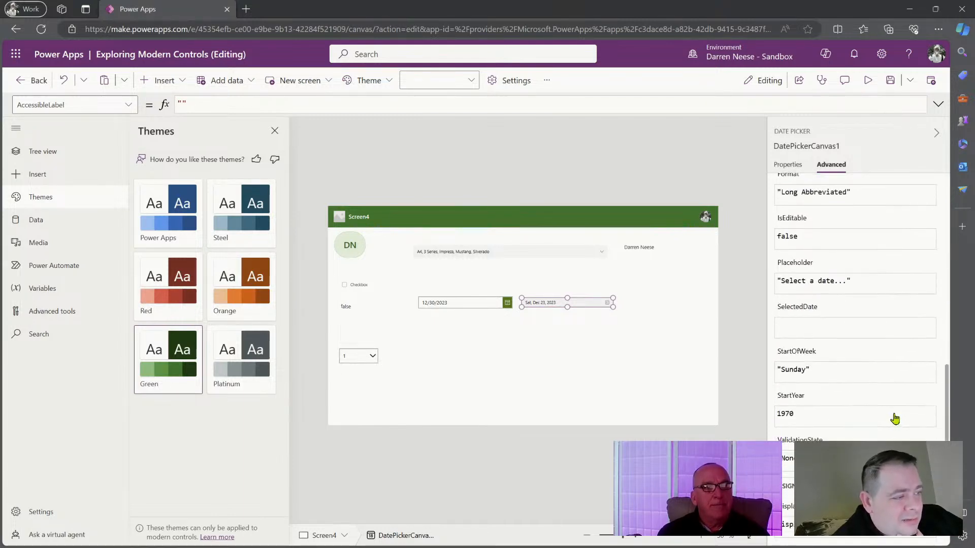
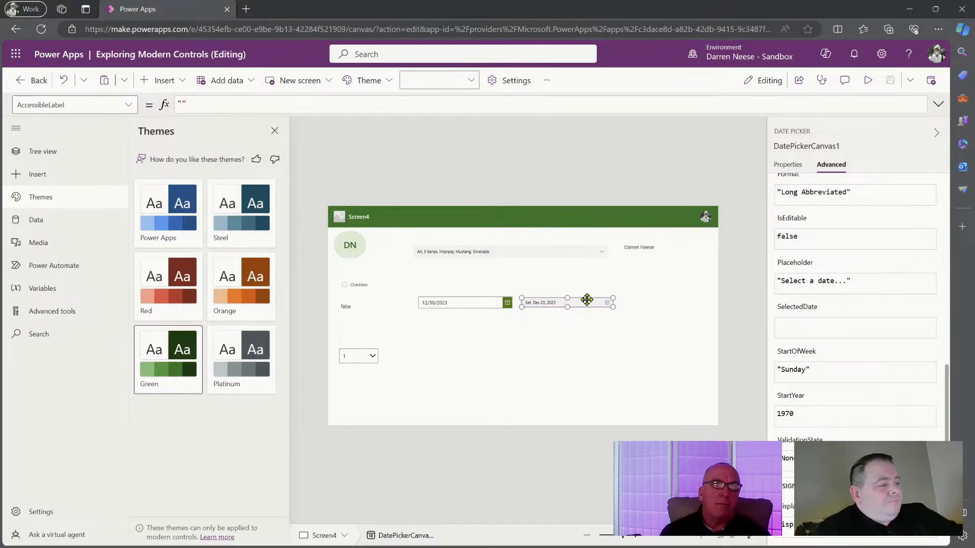
scroll(896, 399, "down", 3)
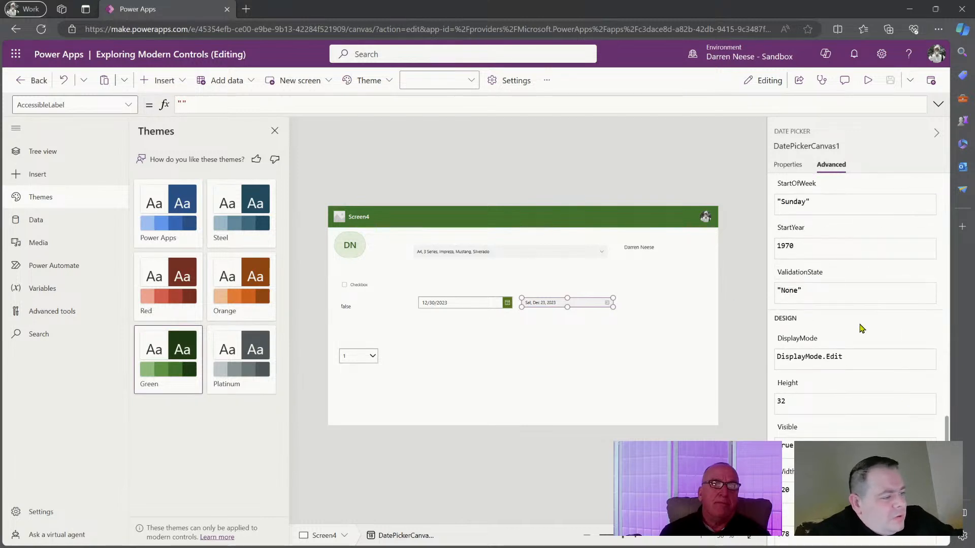
scroll(856, 304, "up", 6)
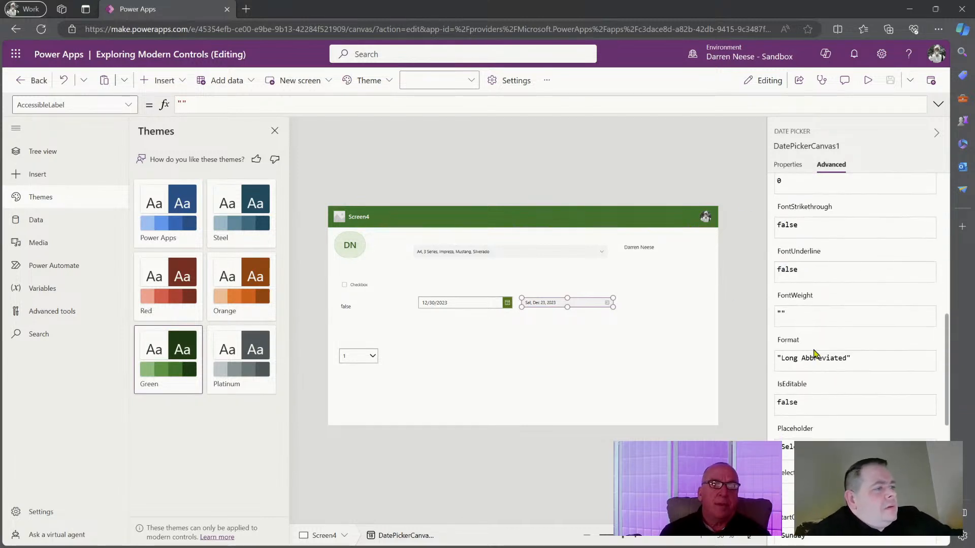
Step: Return to the modern date picker's general properties, preview the app, and bring up the modern date picker's calendar
left_click(797, 166)
left_click(867, 80)
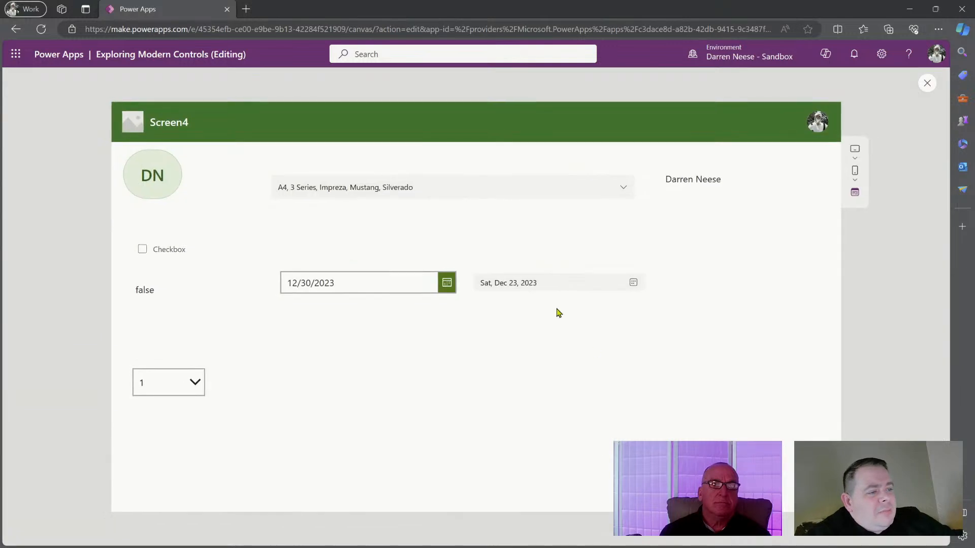
left_click(632, 285)
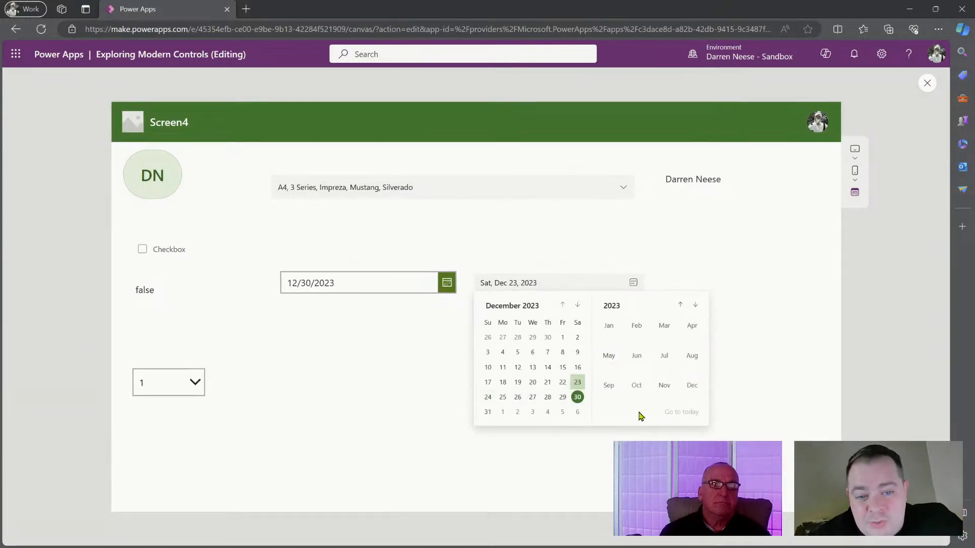
Step: Try choosing December 1, 11 and 13, 2023 in the classic date picker, dismissing its calendar without confirming the date
left_click(446, 283)
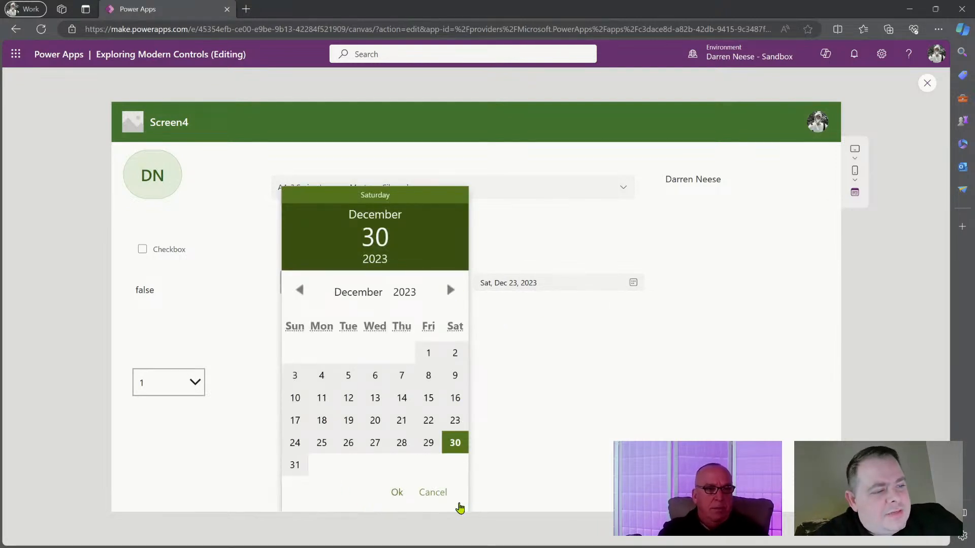
left_click(429, 354)
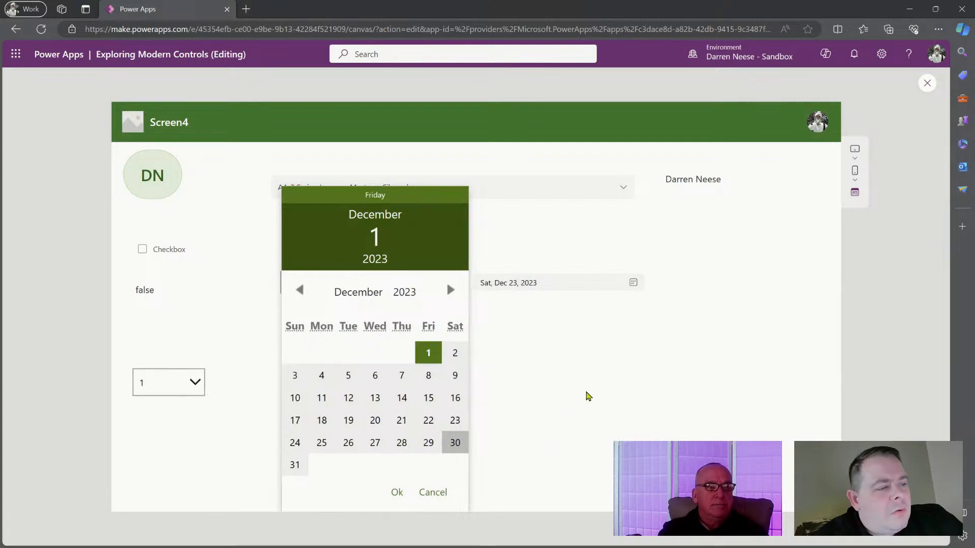
left_click(607, 368)
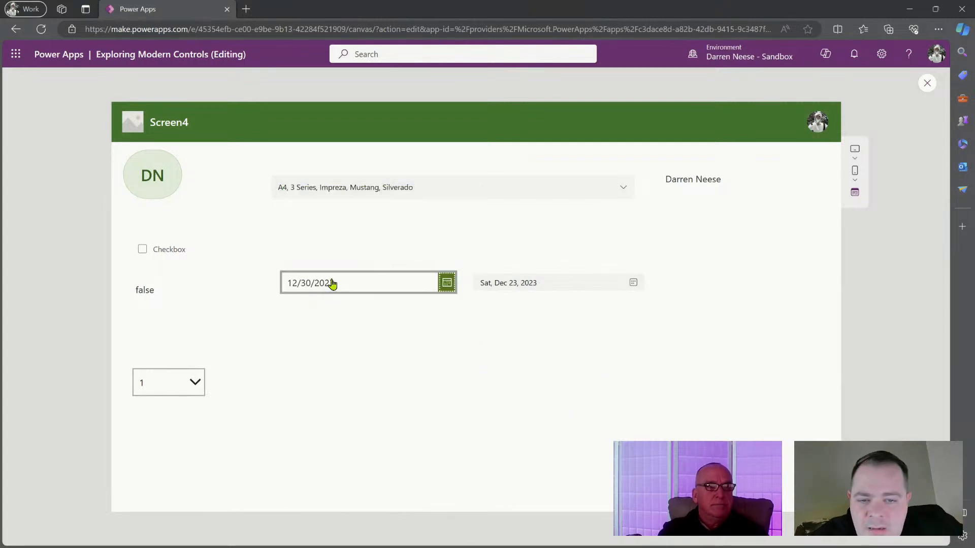
left_click(445, 285)
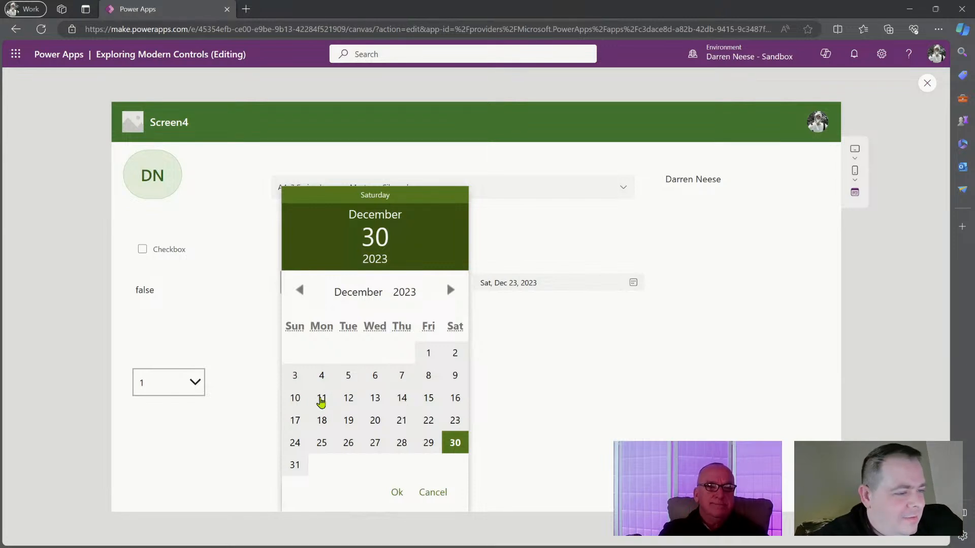
left_click(321, 401)
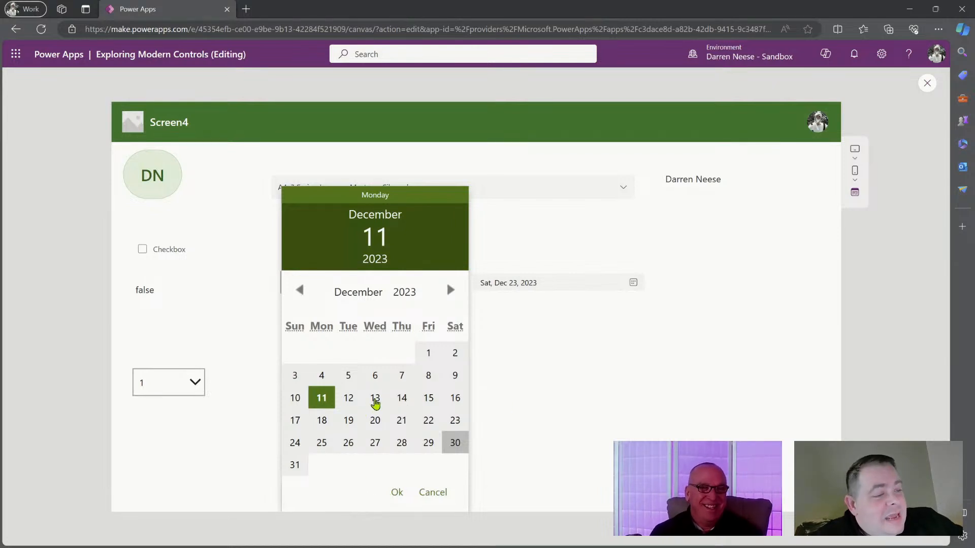
left_click(375, 400)
left_click(576, 431)
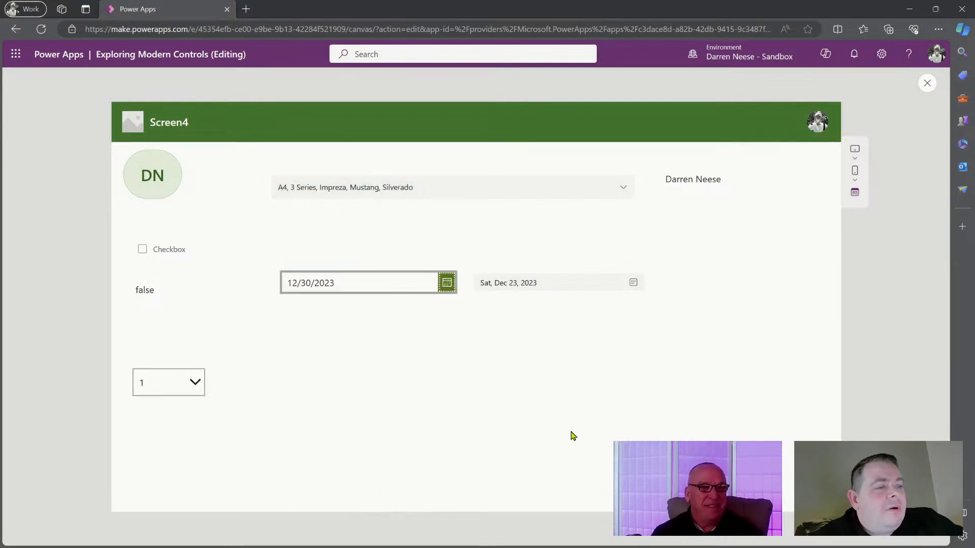
Step: Choose and confirm December 13, 2023 in the classic date picker, and replace it with December 2, 2023
left_click(447, 284)
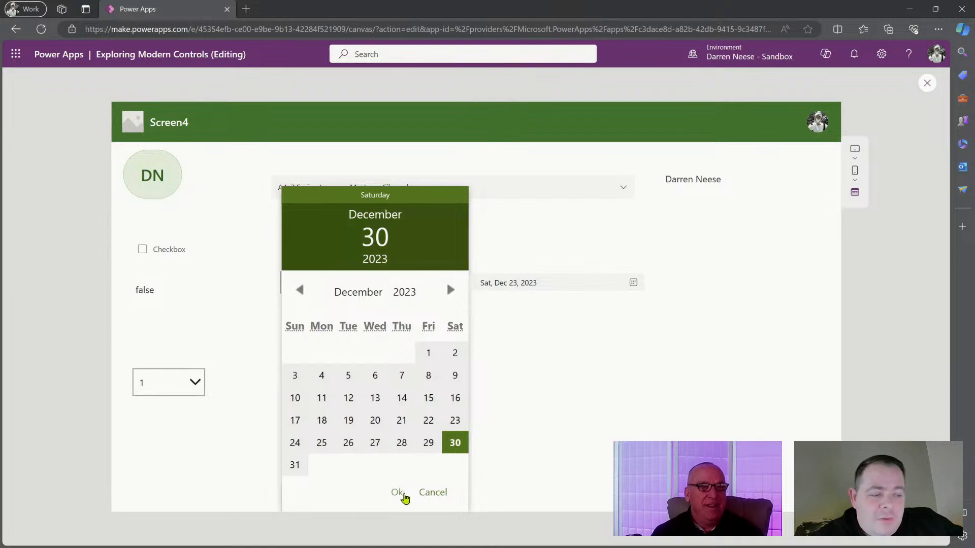
left_click(376, 400)
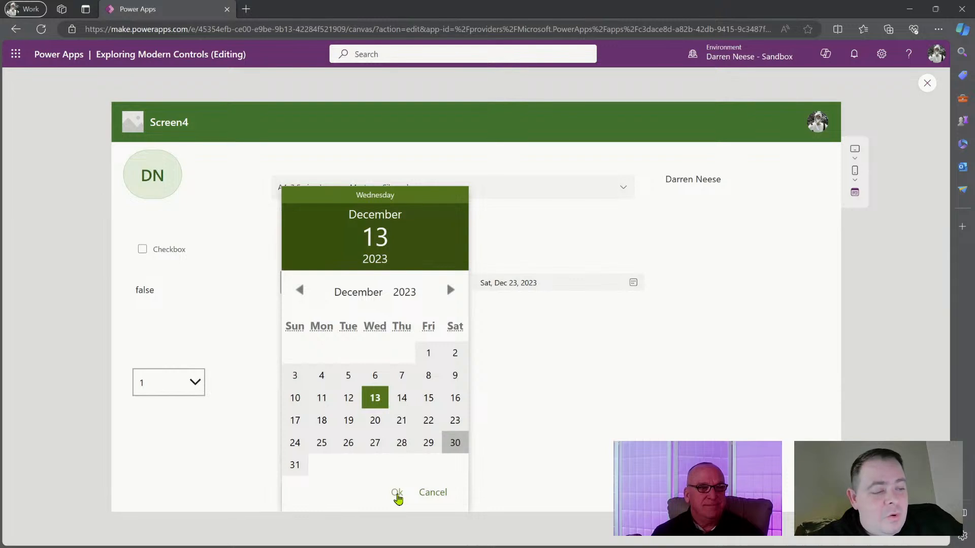
left_click(396, 494)
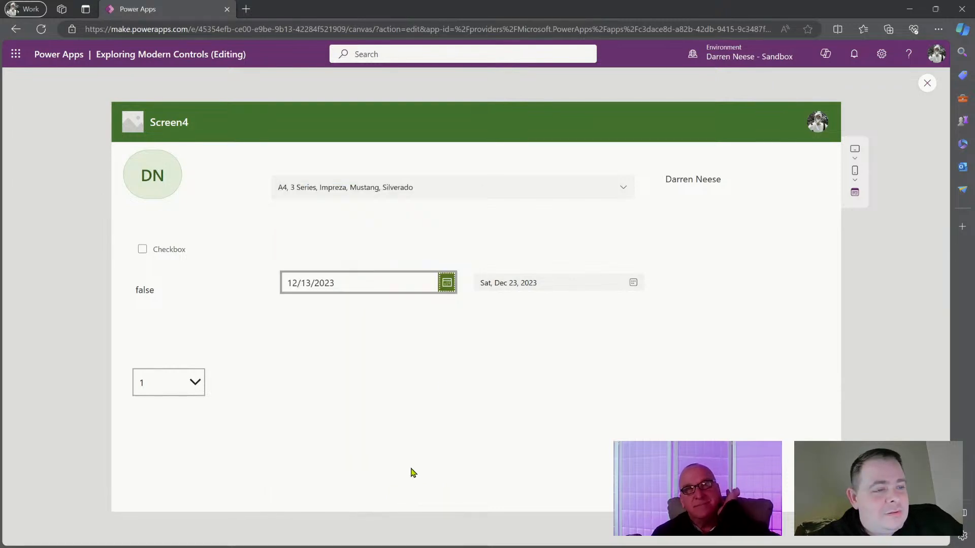
left_click(447, 283)
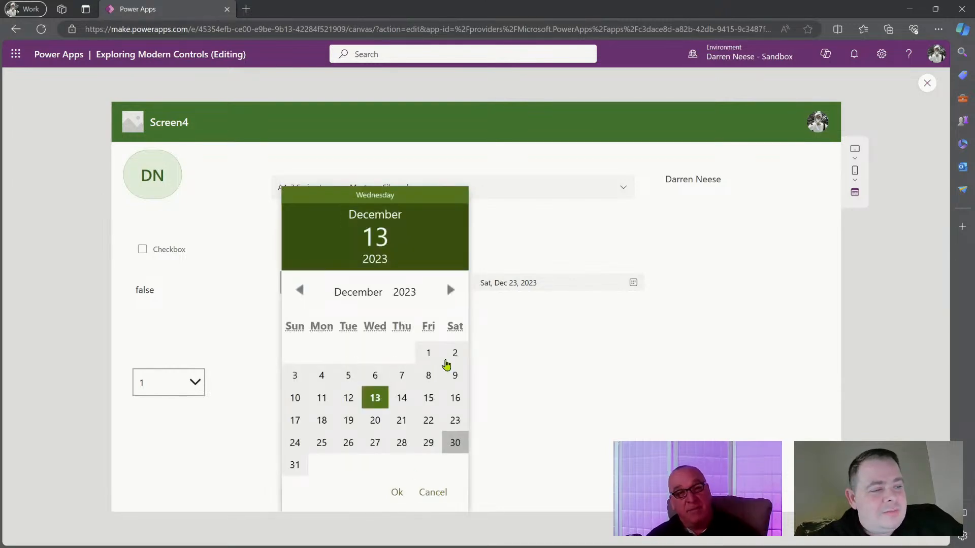
left_click(455, 353)
left_click(397, 492)
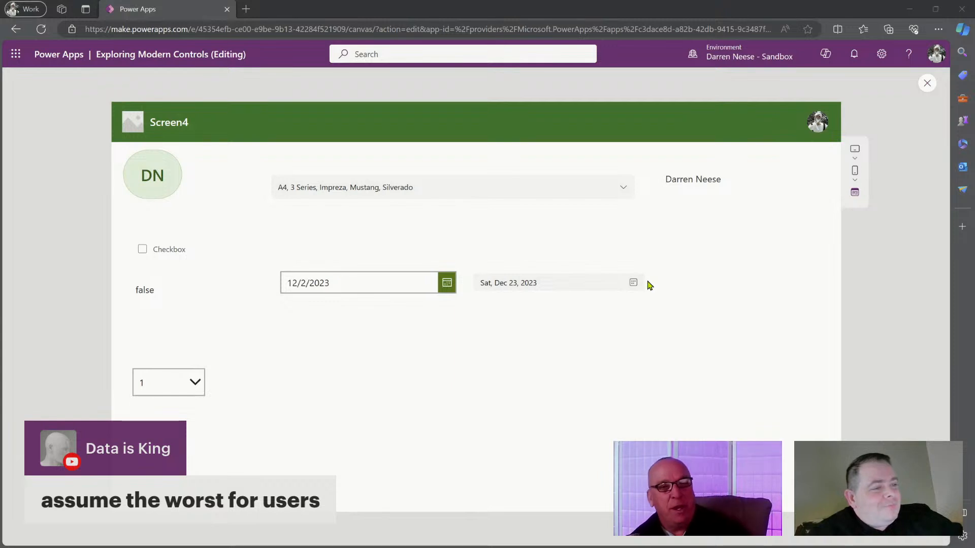
Step: Choose December 7, 2023 in the modern date picker and exit the app preview
left_click(605, 285)
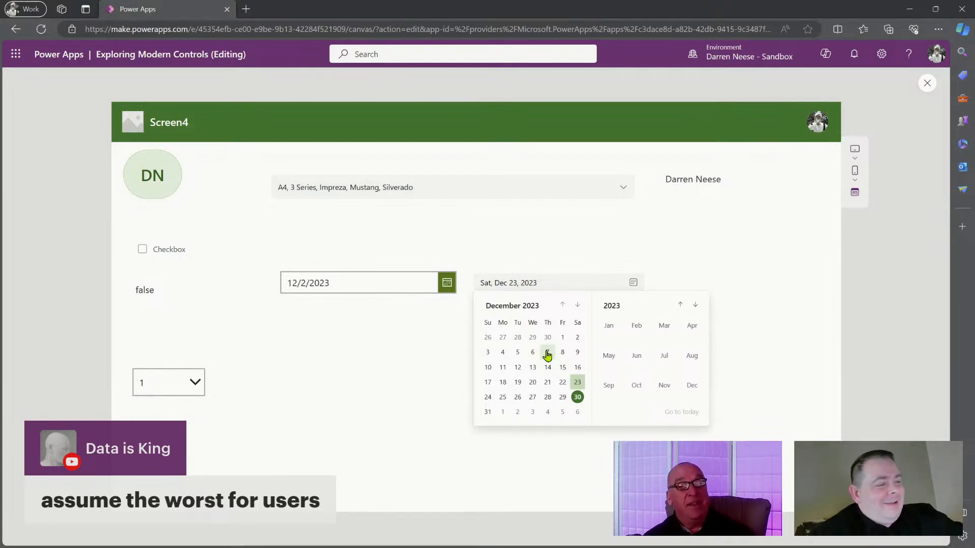
left_click(547, 353)
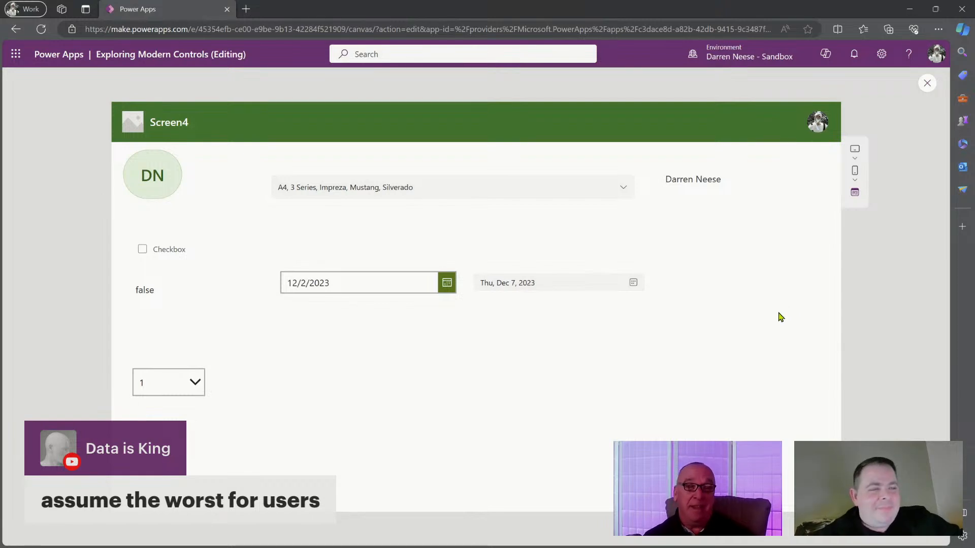
left_click(927, 83)
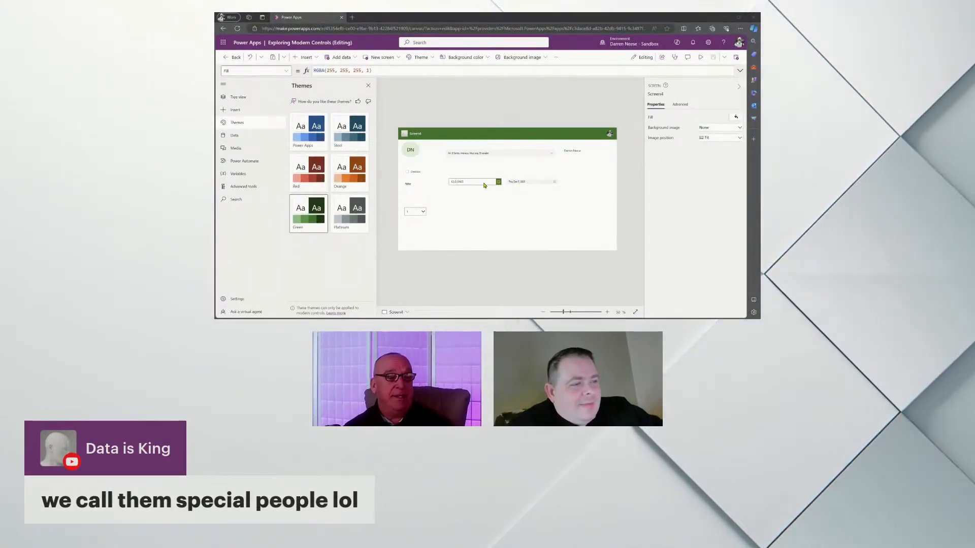
Step: Move the classic and modern date pickers up just below the combo box, and list the modern controls available to insert
left_click_drag(486, 182, 476, 164)
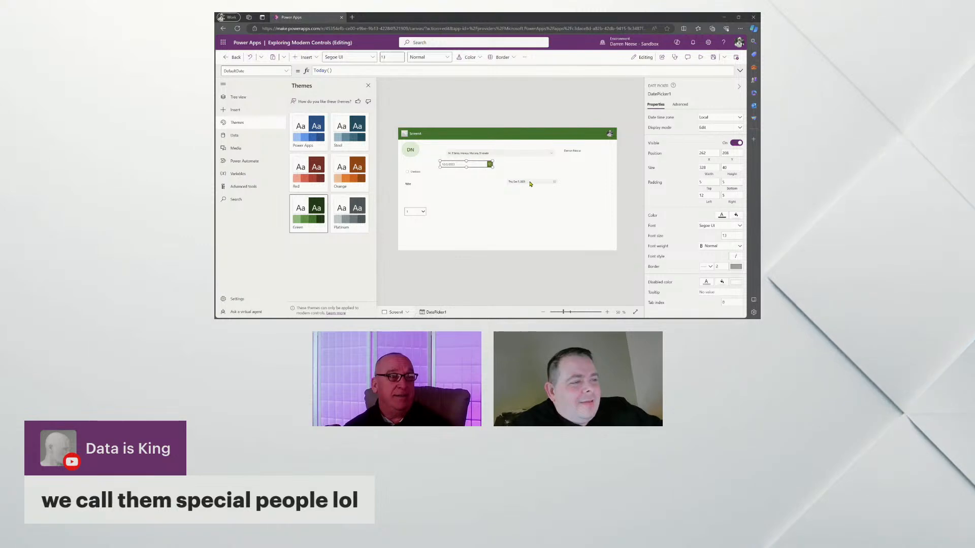
left_click_drag(541, 182, 537, 163)
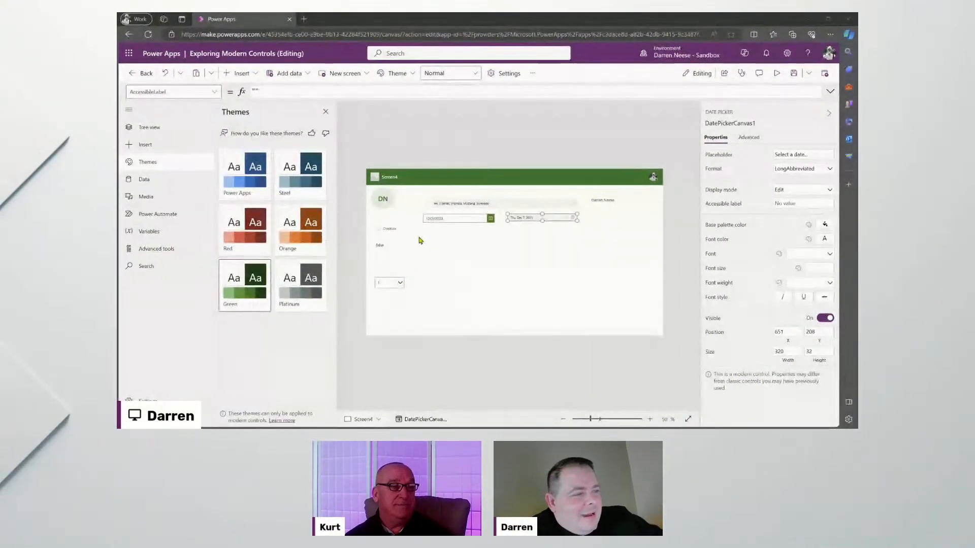
left_click(285, 73)
left_click(250, 74)
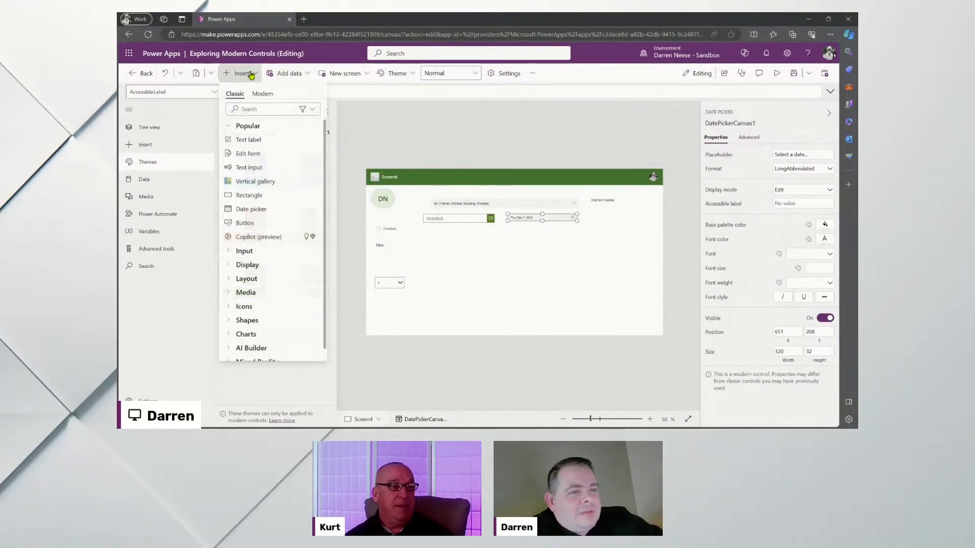
left_click(261, 95)
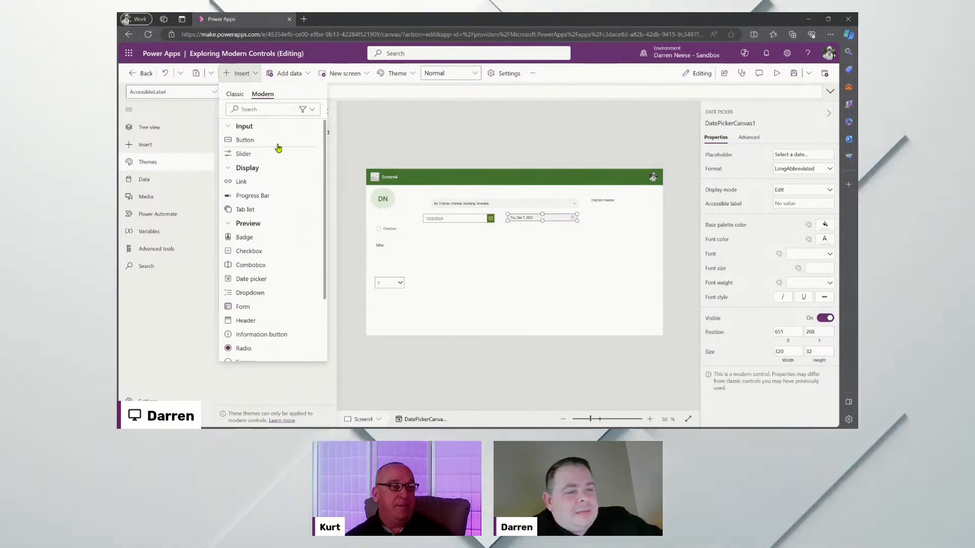
Step: Preview the app, check the modern date picker's calendar without choosing a date, and return to the editor
left_click(777, 73)
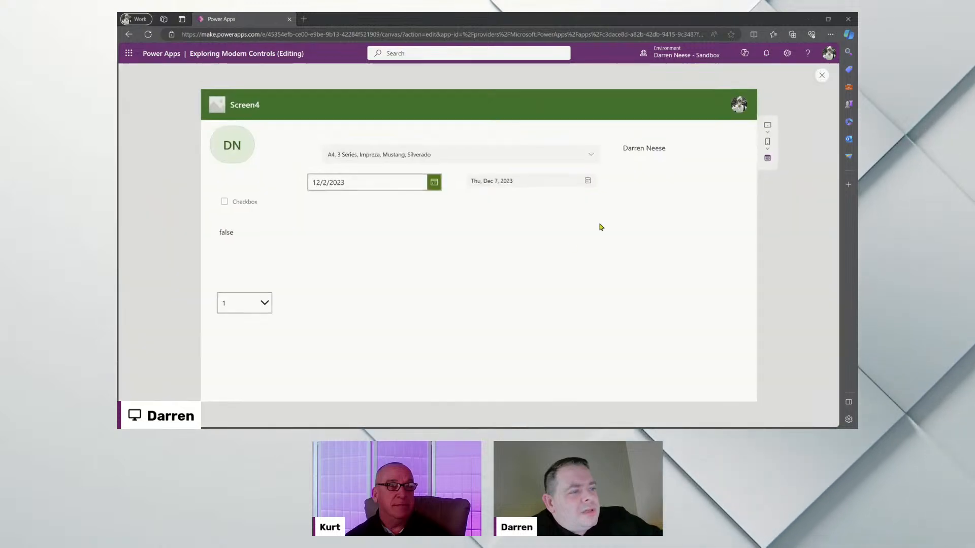
left_click(587, 182)
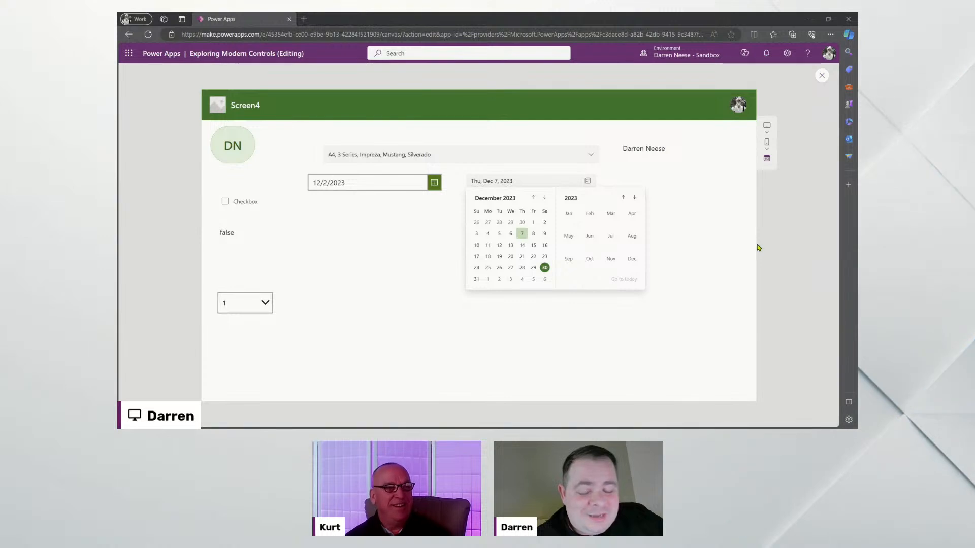
left_click(528, 350)
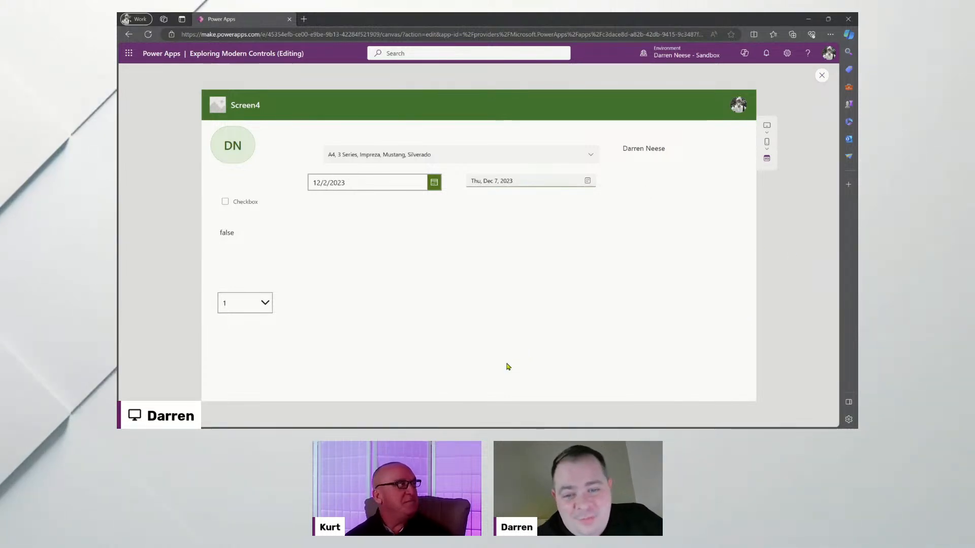
left_click(588, 180)
left_click(676, 178)
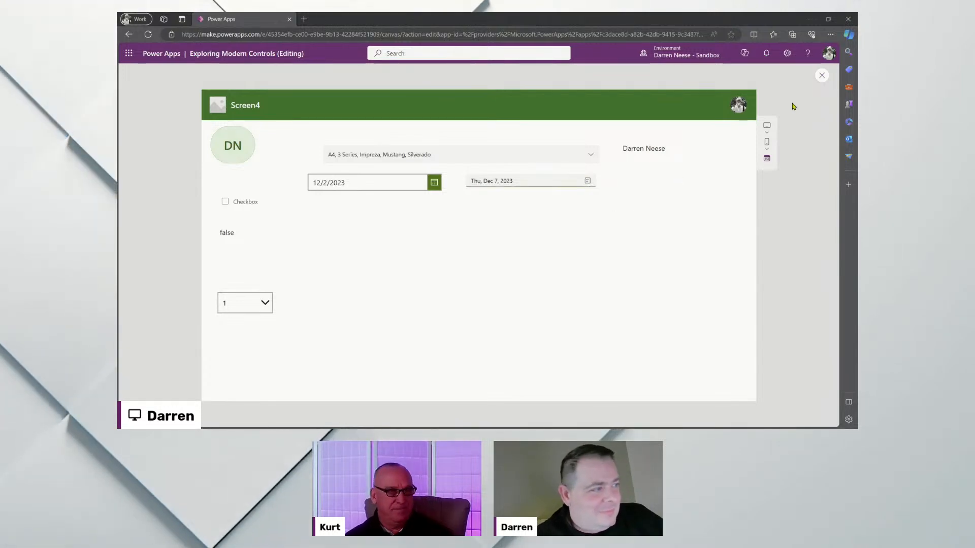
left_click(822, 75)
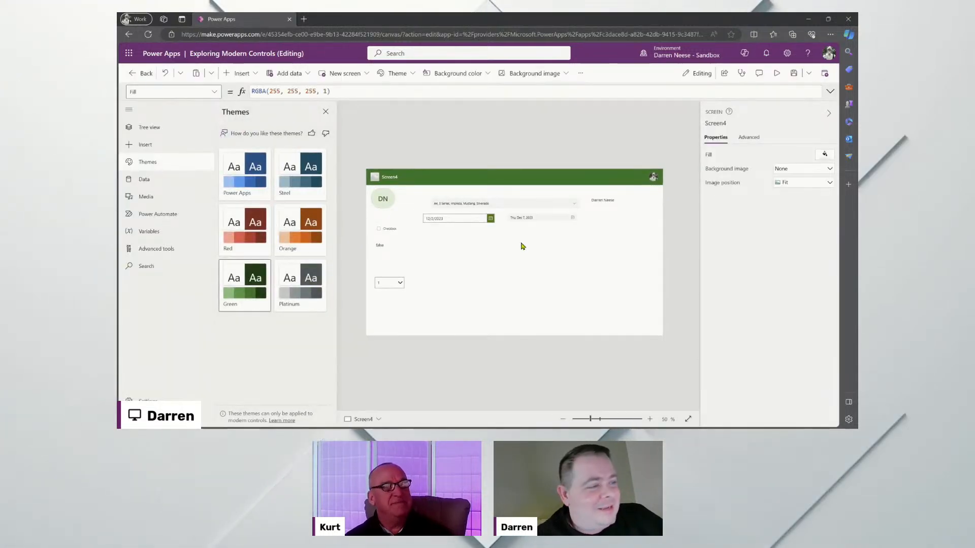
Step: Close the Themes pane and bring up the list of modern controls for insertion on Screen4
left_click(325, 111)
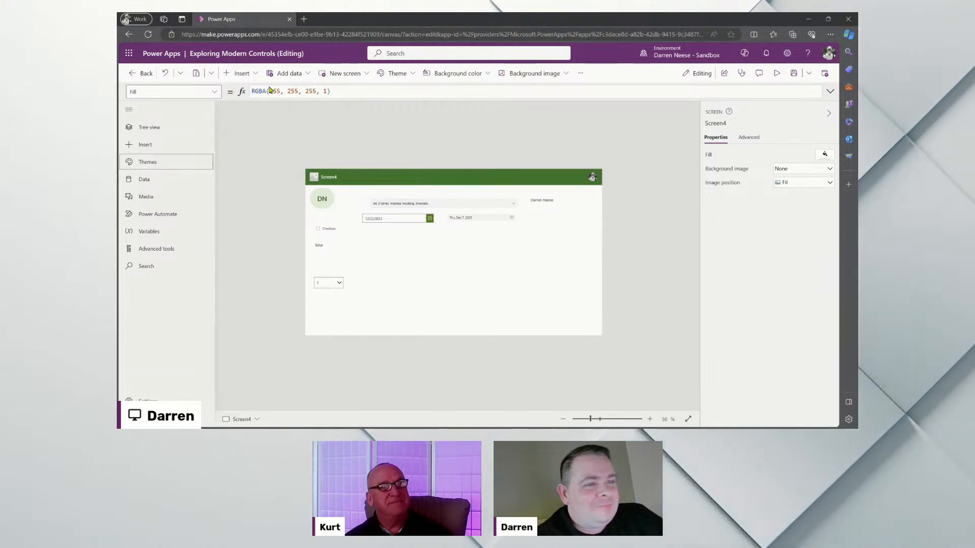
left_click(238, 73)
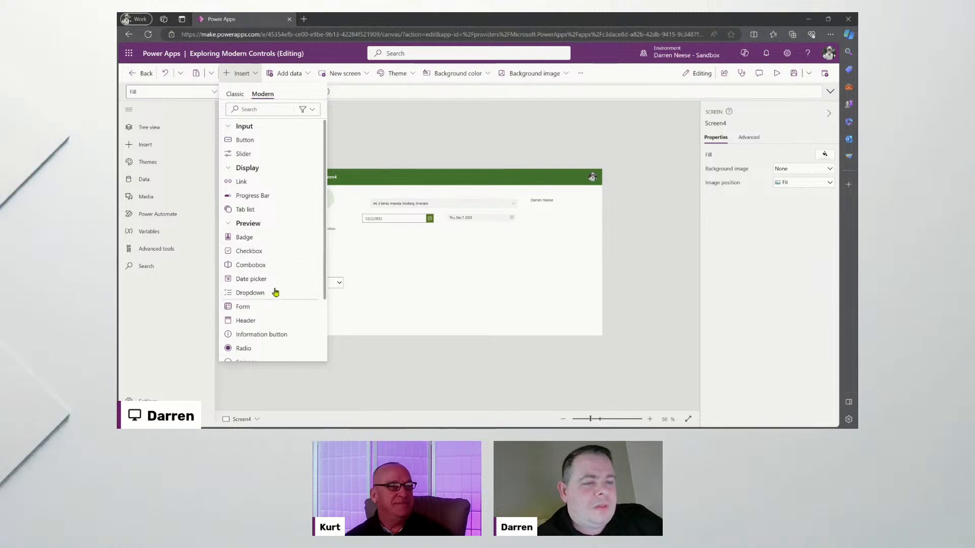
Step: Insert a modern Dropdown control on Screen4 and place it directly beside the classic dropdown
left_click(272, 295)
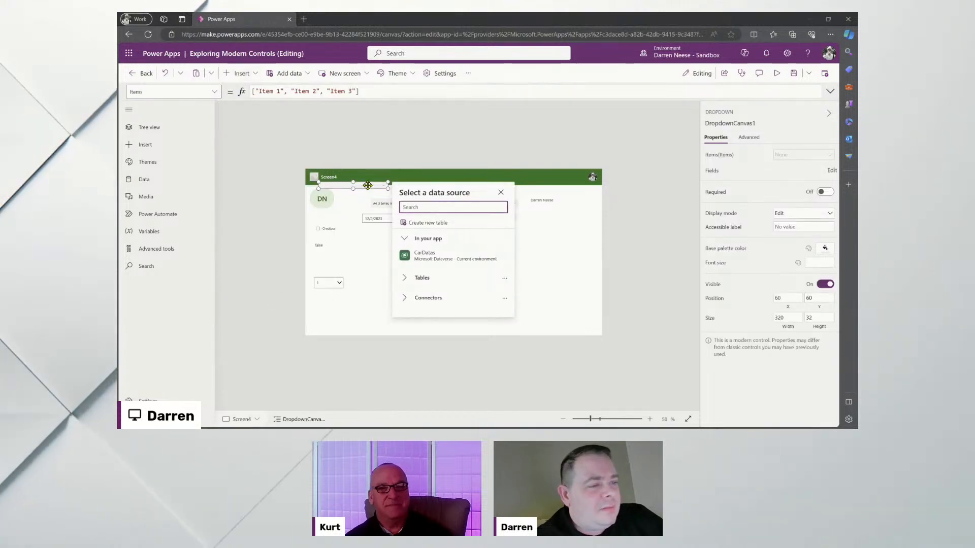
left_click(435, 273)
left_click_drag(435, 273, 394, 285)
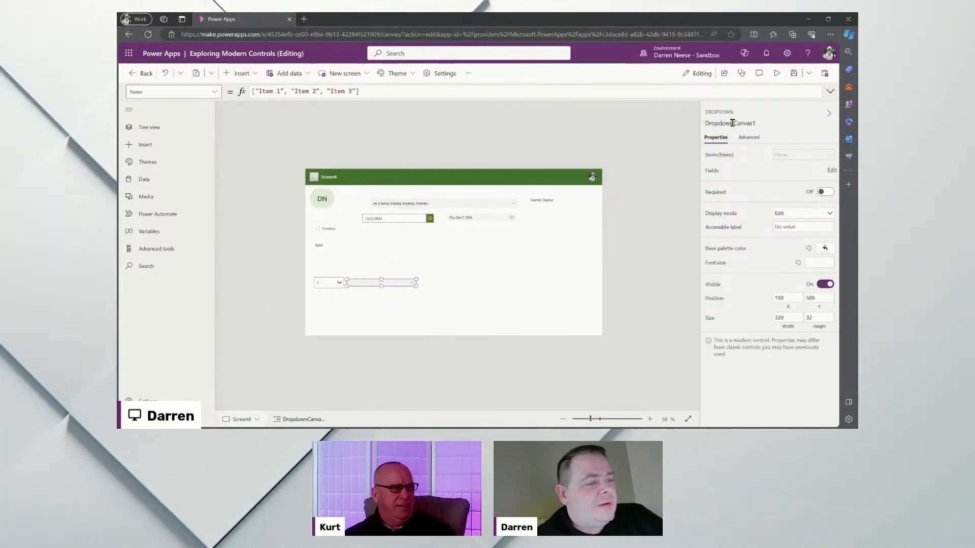
Step: Preview the app to compare the modern and classic dropdown lists, and examine the modern dropdown's Items formula
left_click(777, 73)
left_click(400, 305)
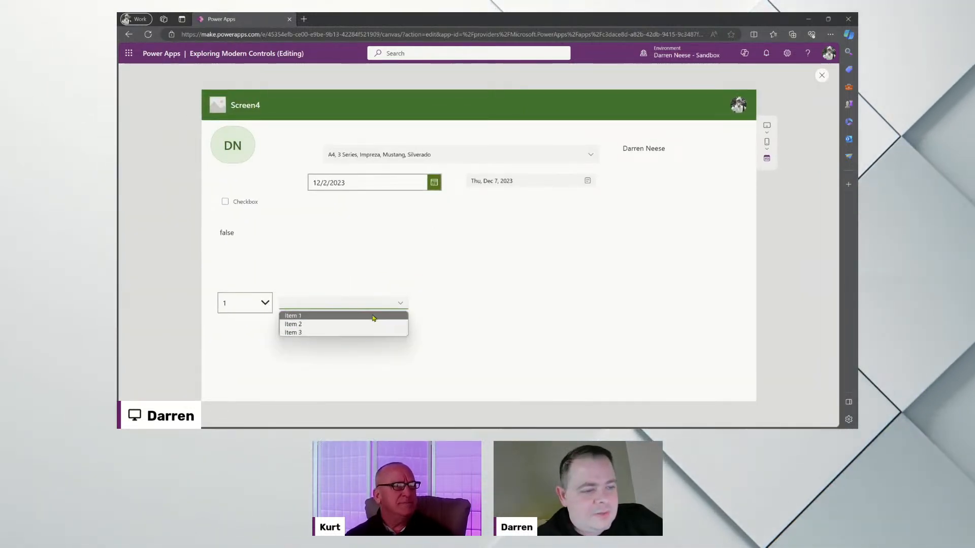
left_click(266, 303)
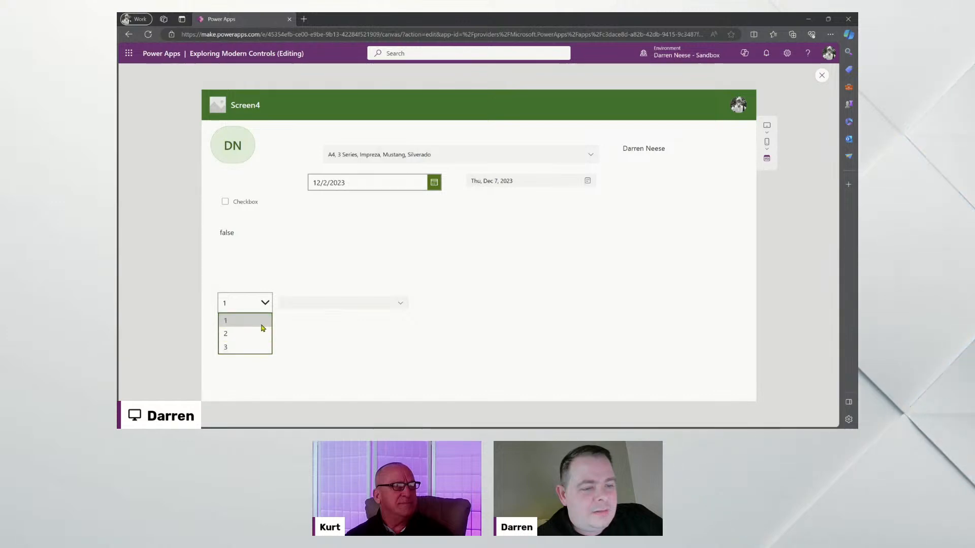
left_click(395, 303)
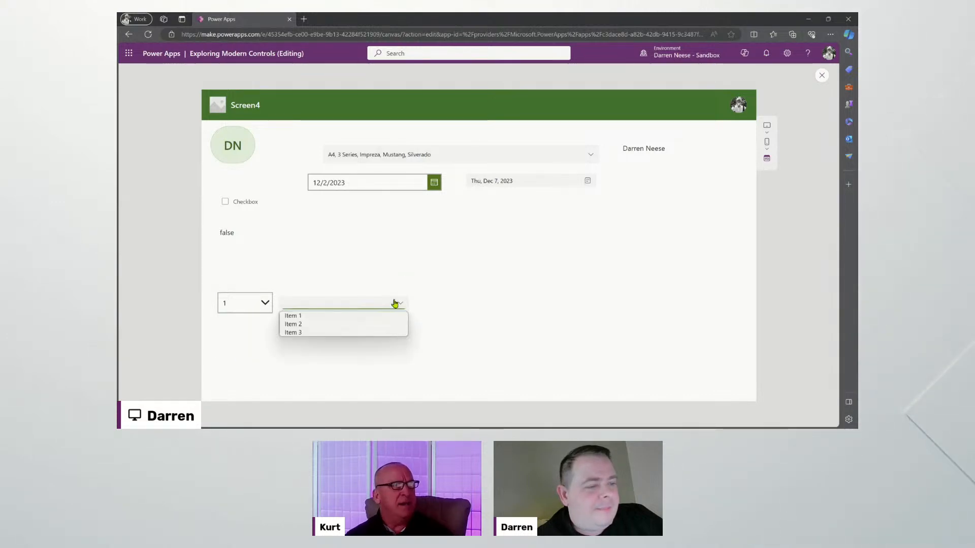
left_click(822, 76)
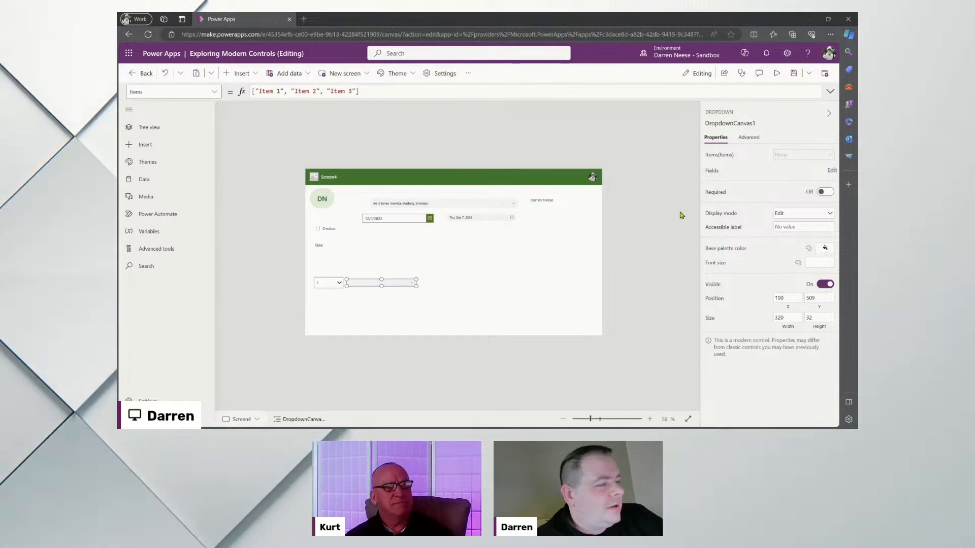
left_click(795, 154)
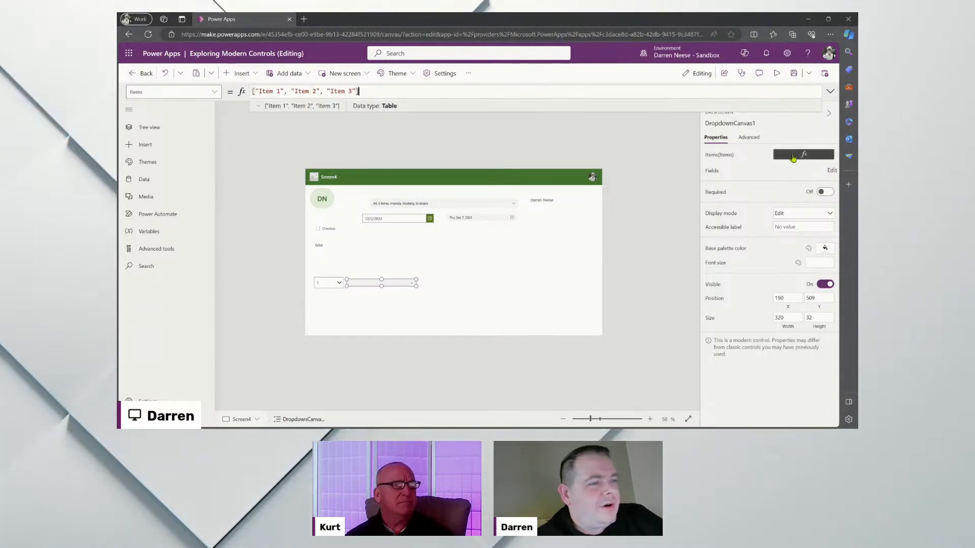
left_click_drag(369, 91, 241, 90)
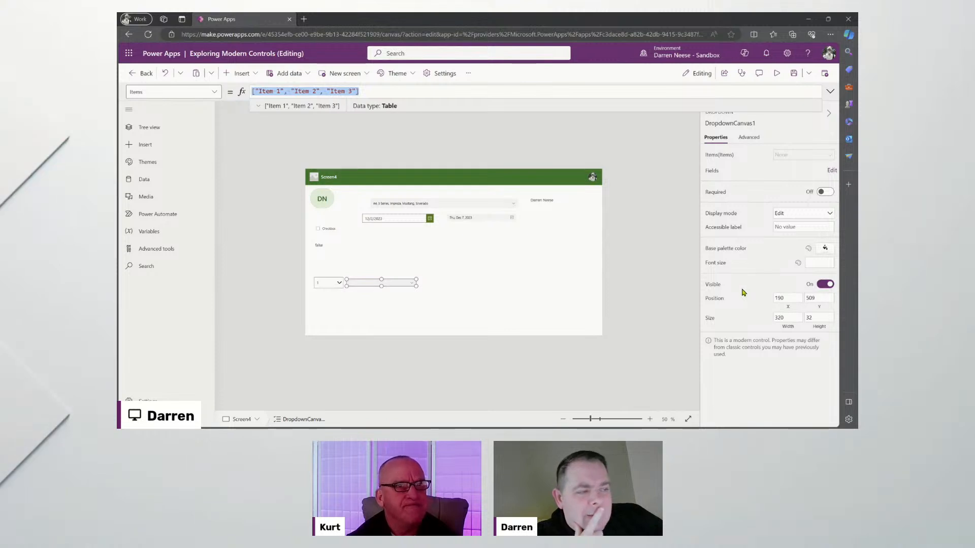
Step: Preview the car model combo box's selection list and examine the control's properties
left_click(775, 74)
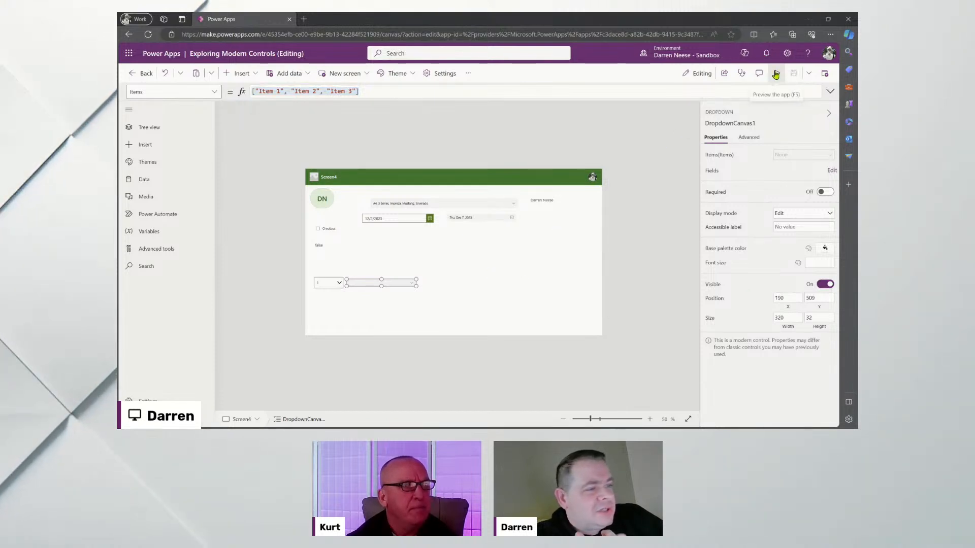
left_click(592, 157)
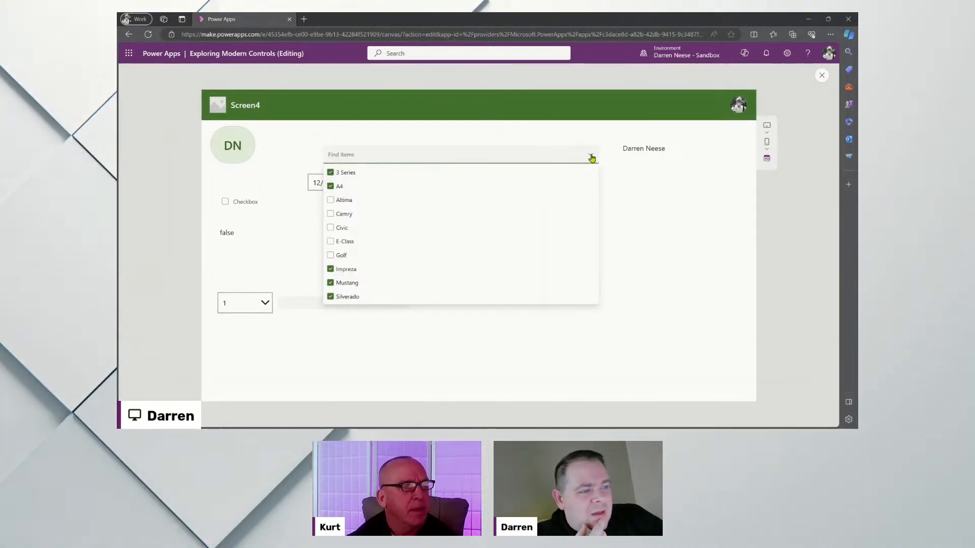
left_click(592, 157)
left_click(822, 76)
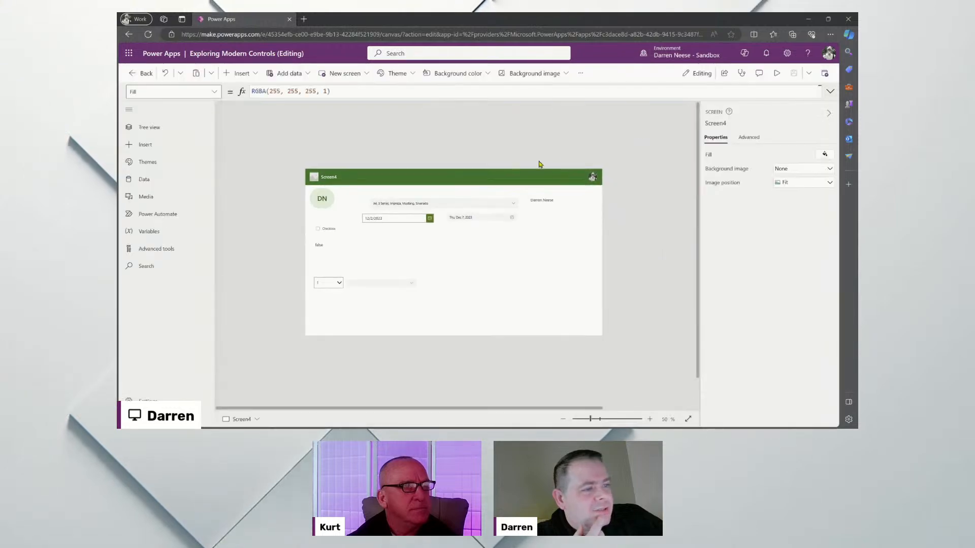
left_click(474, 202)
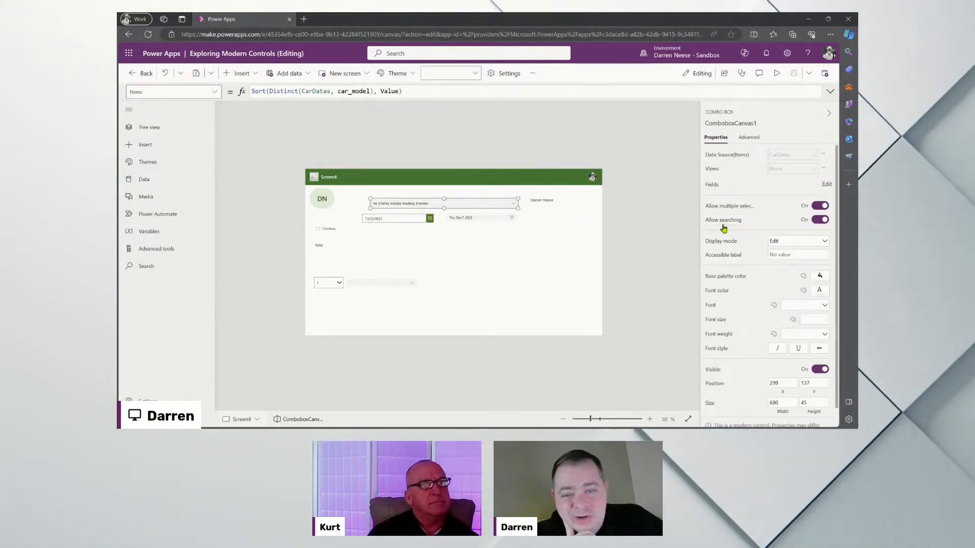
Step: Set the browser zoom to 150% and, with the navigation collapsed, show the whole Screen4 at 40% canvas zoom
left_click(830, 34)
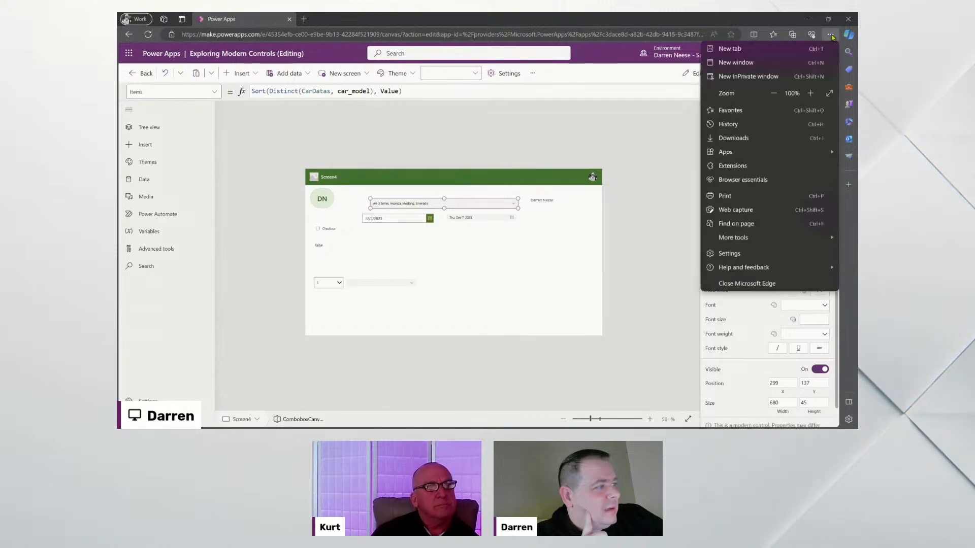
left_click(811, 93)
left_click(810, 94)
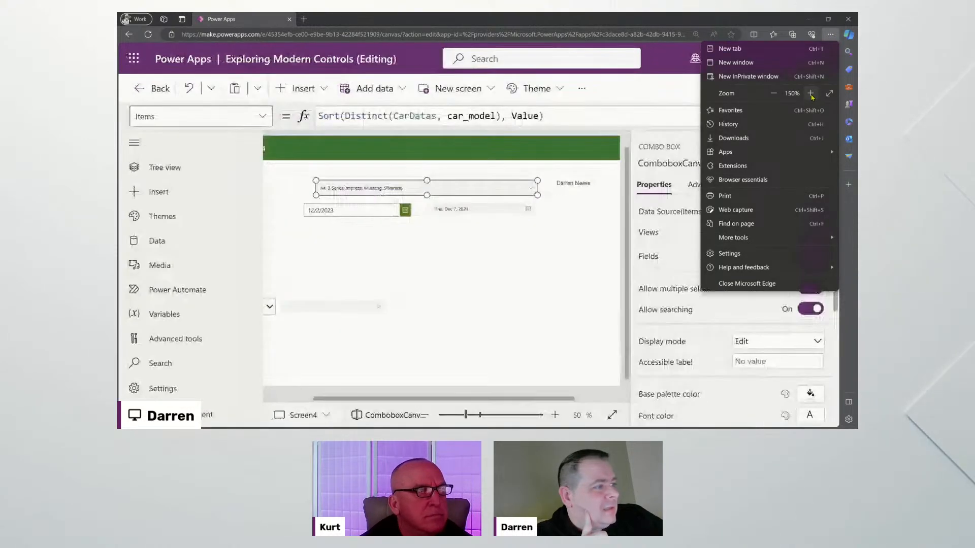
left_click(134, 143)
left_click(134, 143)
left_click(456, 272)
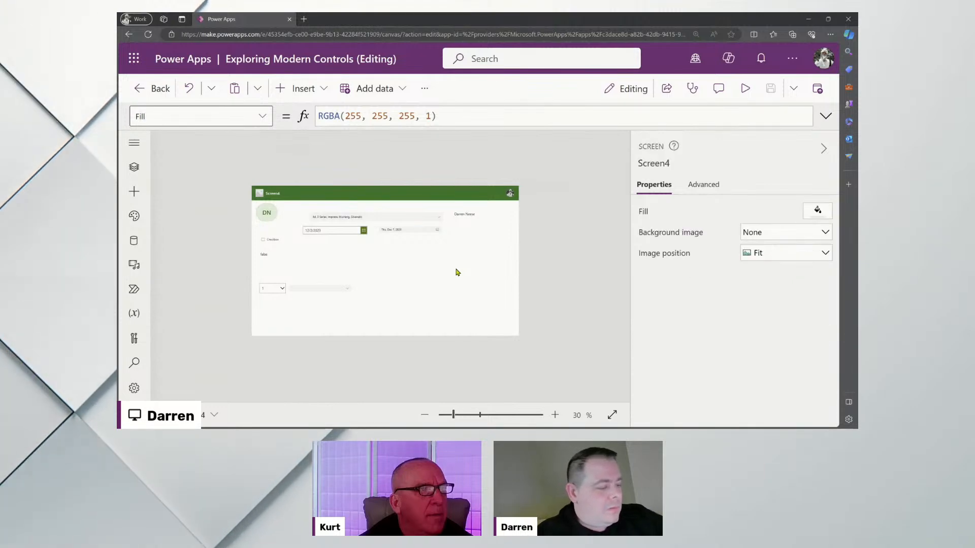
scroll(457, 273, "up", 1)
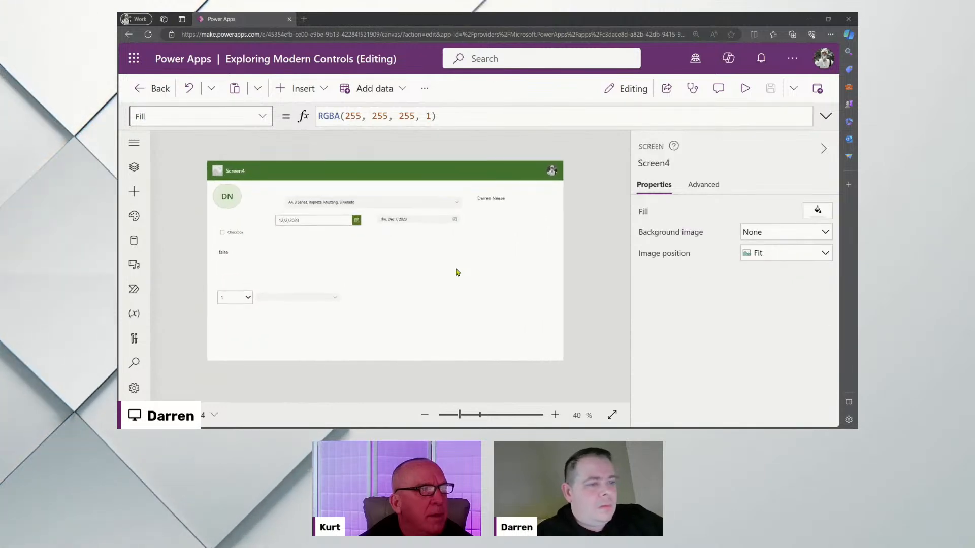
Step: Shift the modern dropdown away from the classic one to X position 231
left_click(329, 298)
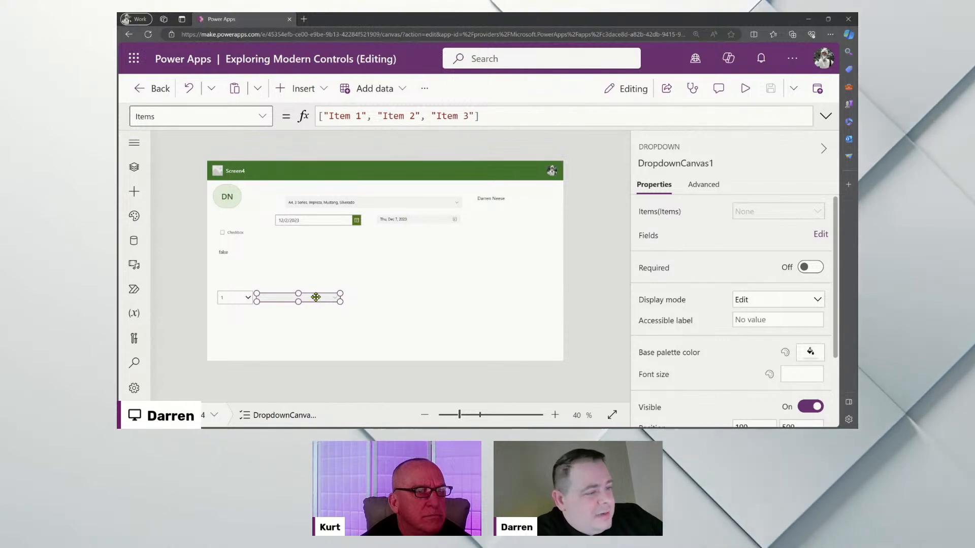
left_click_drag(315, 296, 327, 297)
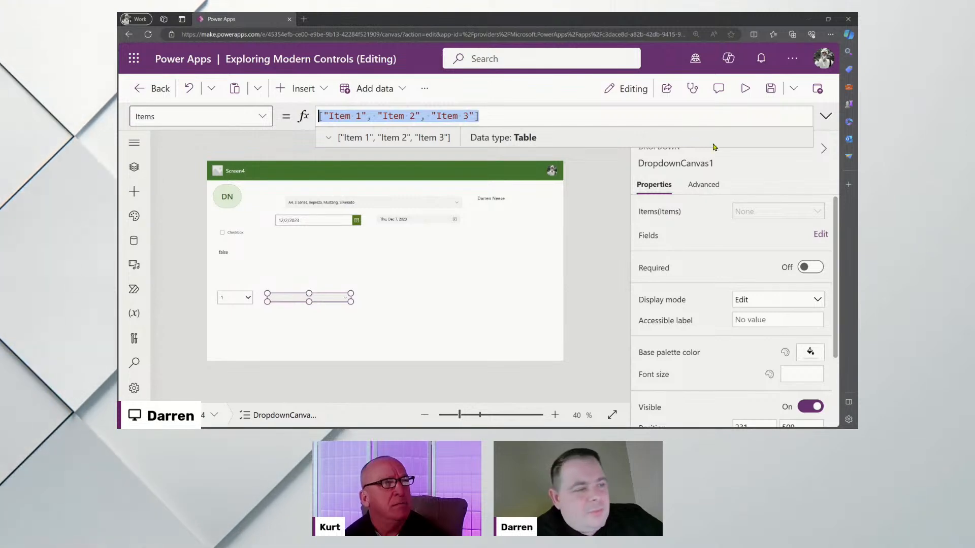
Step: Check which fields can be added to the modern dropdown, without adding any
left_click(820, 234)
left_click(450, 175)
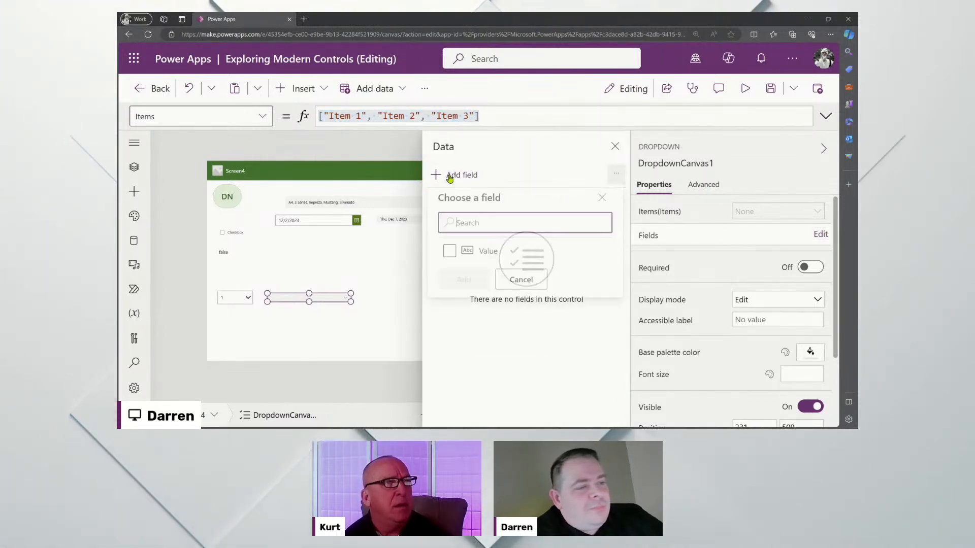
left_click(520, 283)
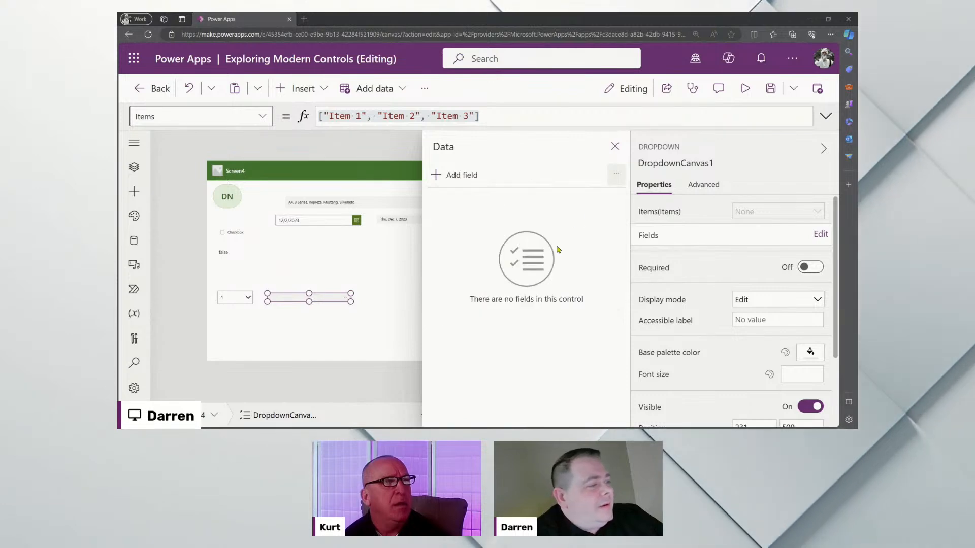
left_click(615, 146)
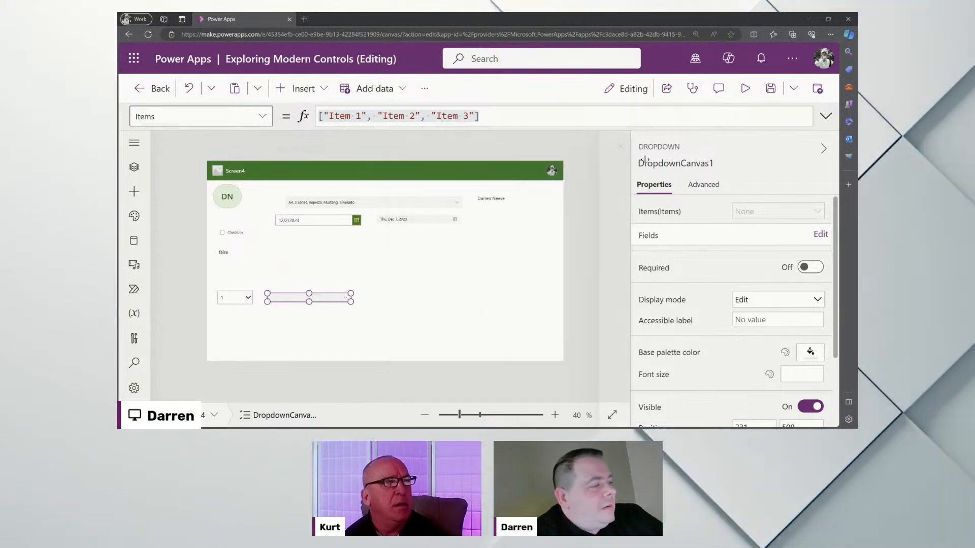
Step: Make the modern dropdown required and test its selection list in the app preview
left_click(812, 268)
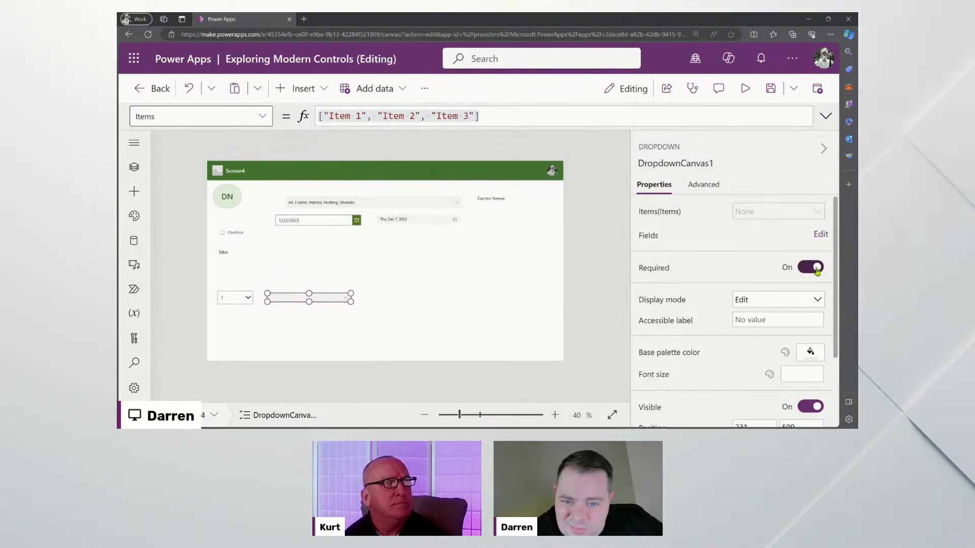
left_click(747, 89)
left_click(425, 304)
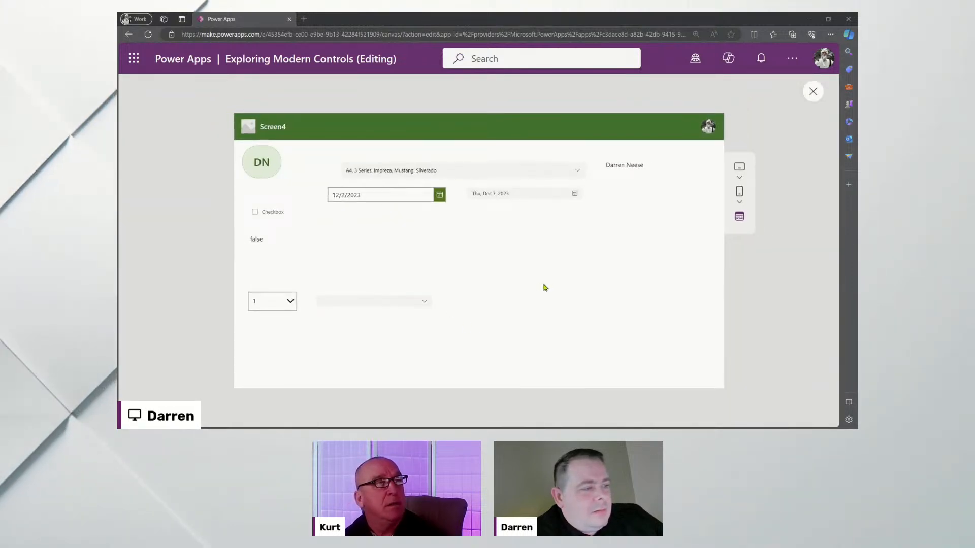
left_click(414, 304)
left_click(482, 304)
left_click(386, 305)
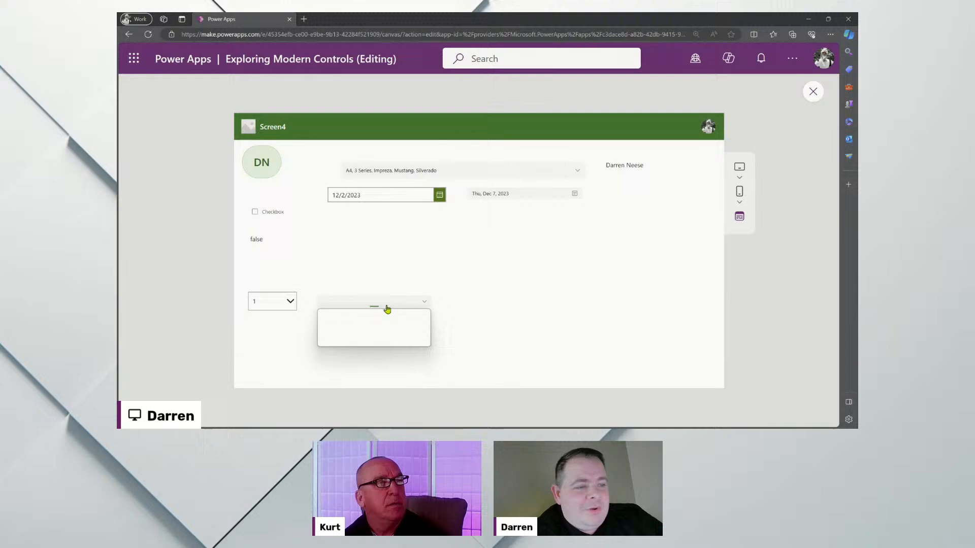
left_click(548, 326)
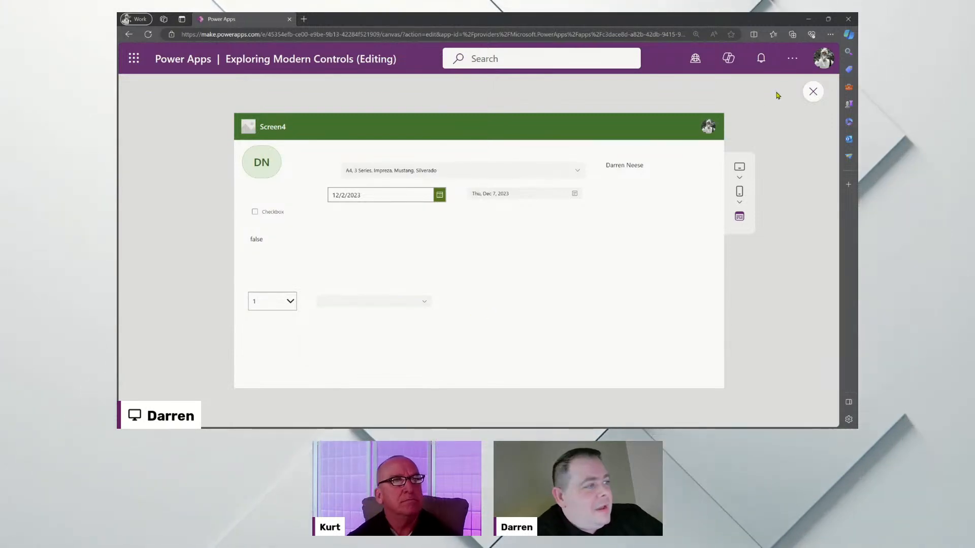
left_click(814, 91)
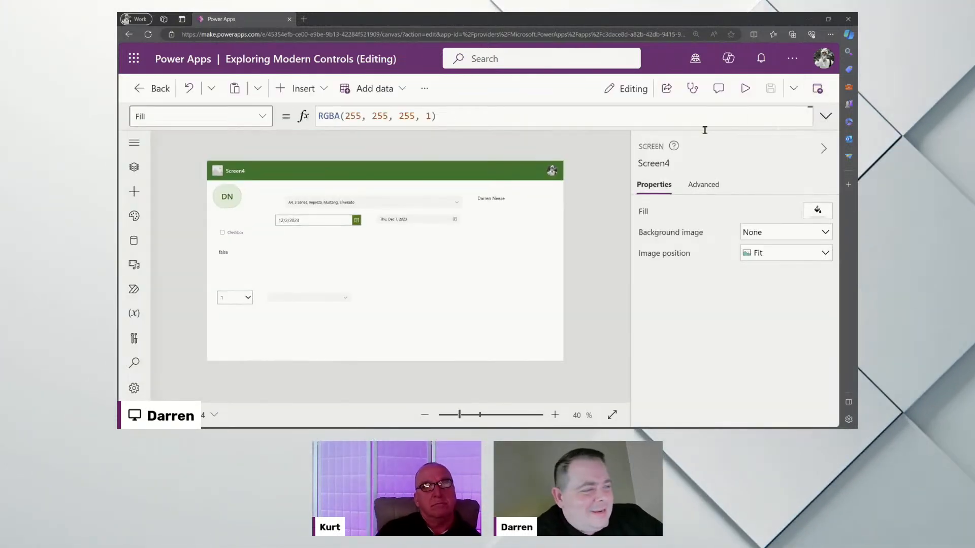
Step: Compare the dropdown's Required setting with the combo box's settings and its full list of formula properties
left_click(348, 299)
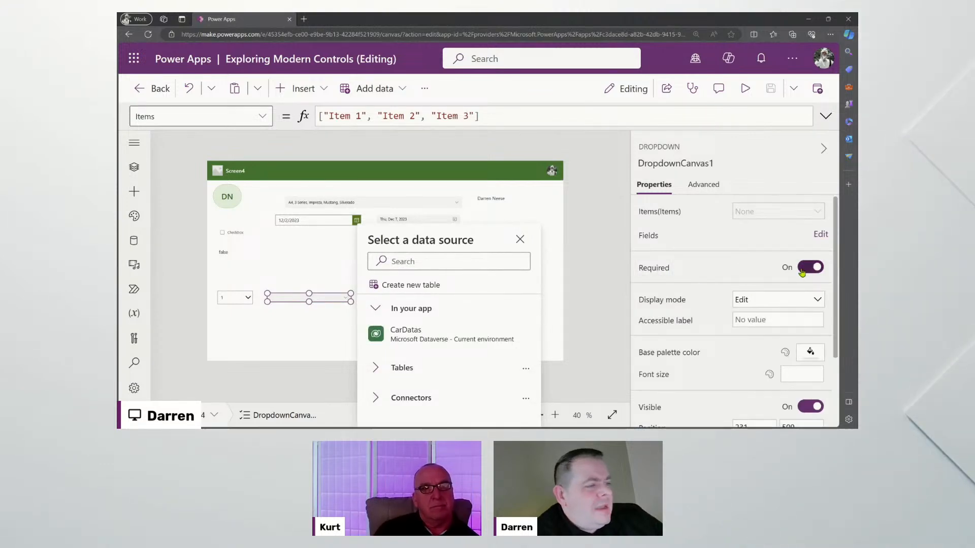
left_click(390, 203)
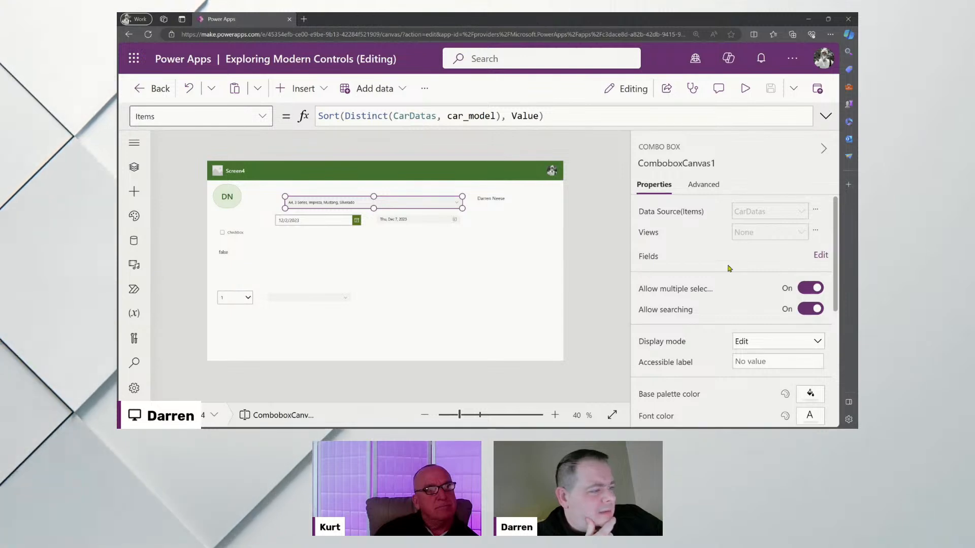
scroll(725, 273, "down", 1)
scroll(726, 272, "down", 4)
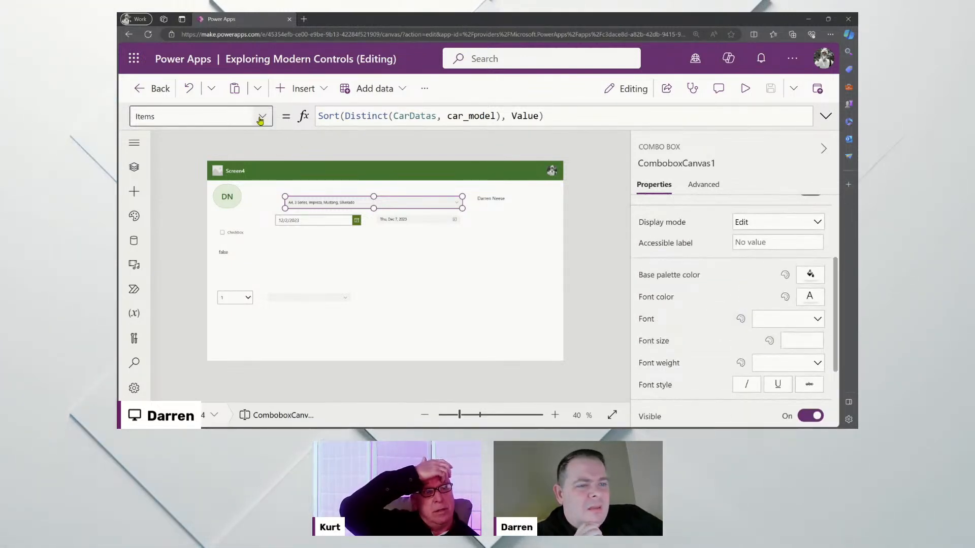
left_click(198, 116)
scroll(184, 306, "down", 4)
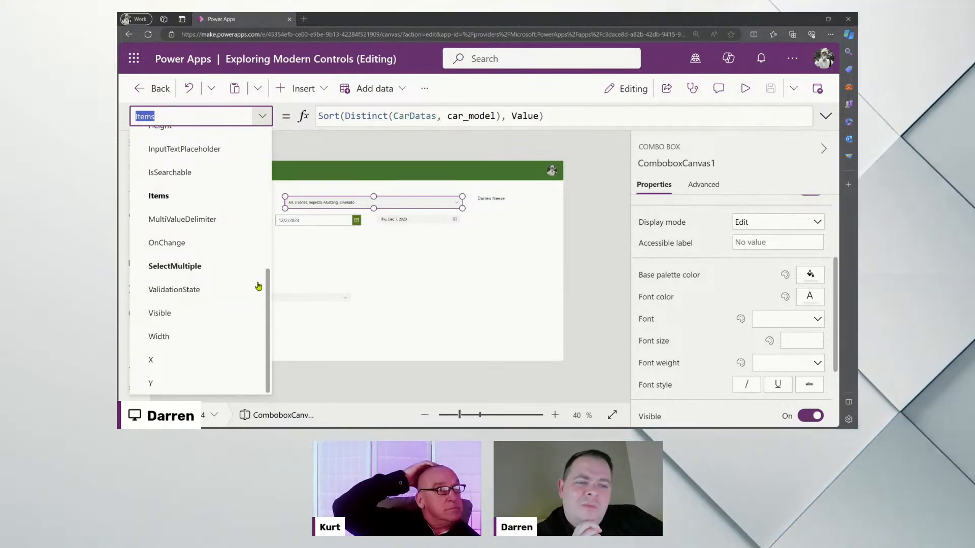
Step: Examine the modern dropdown's properties, including the Required, display, palette color and font size settings
left_click(328, 301)
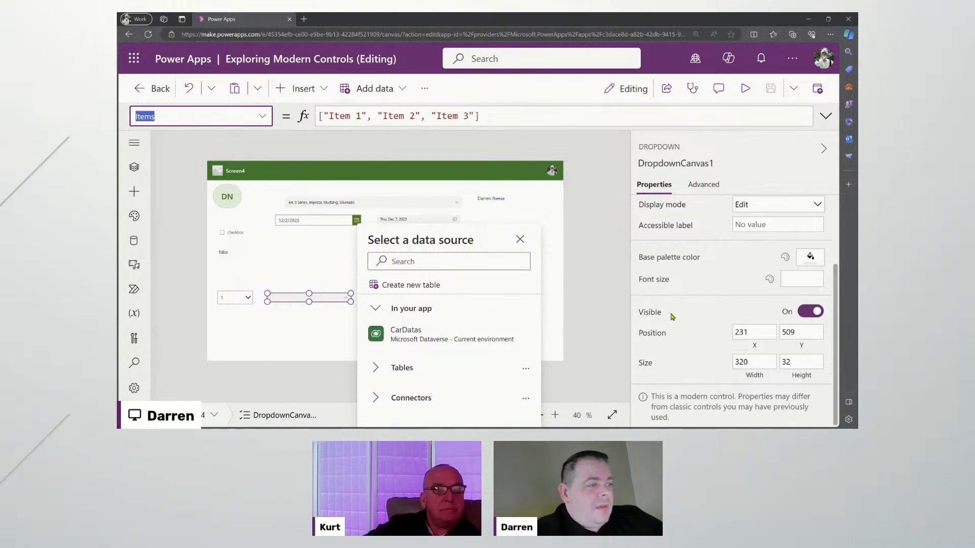
scroll(766, 262, "up", 2)
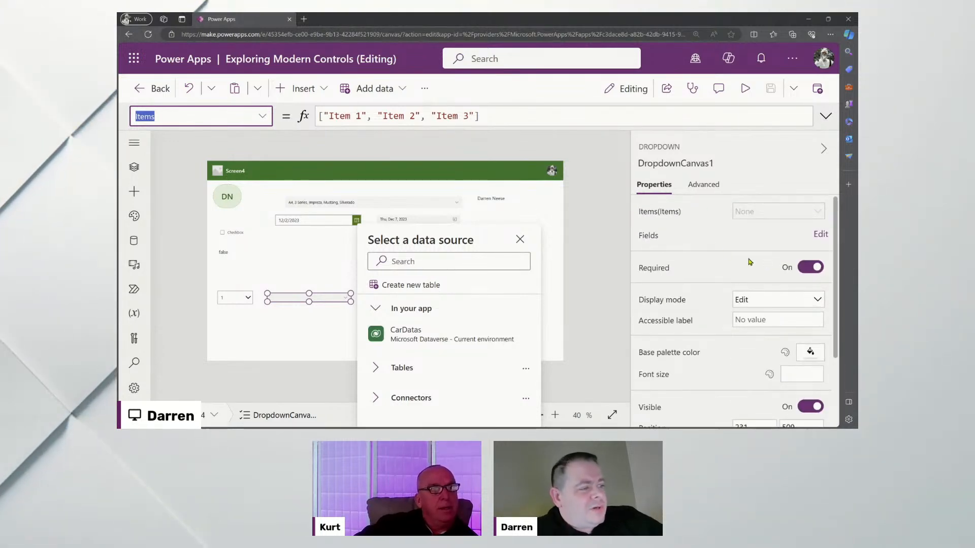
left_click(235, 232)
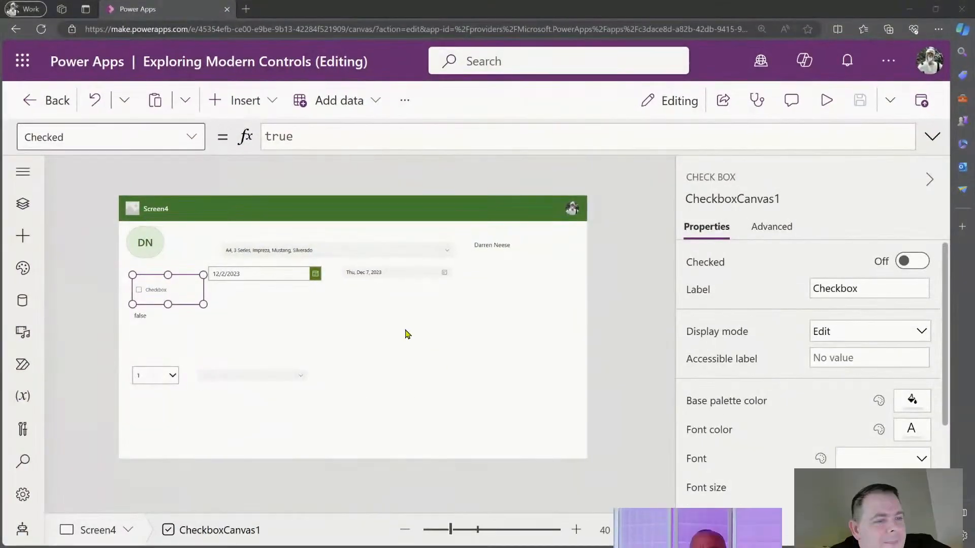
left_click(265, 351)
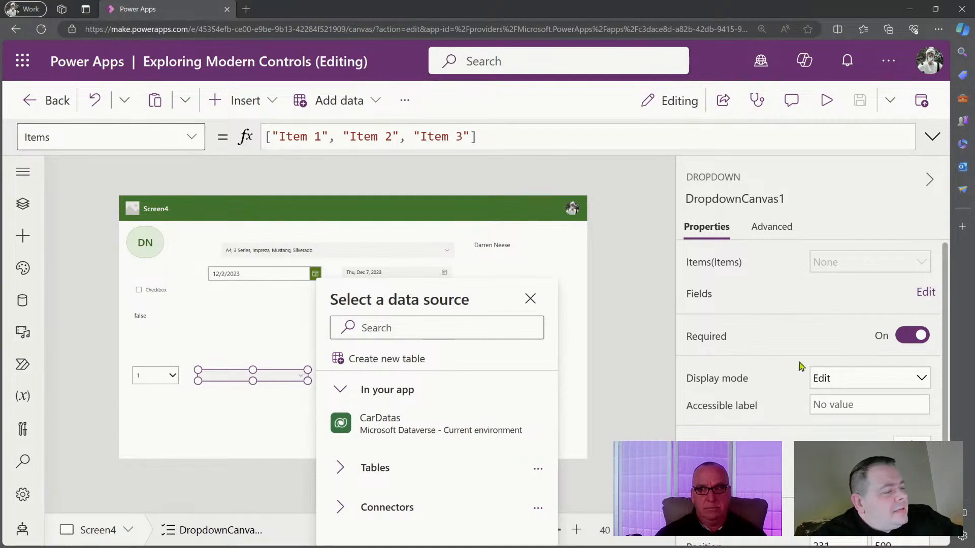
scroll(821, 429, "down", 2)
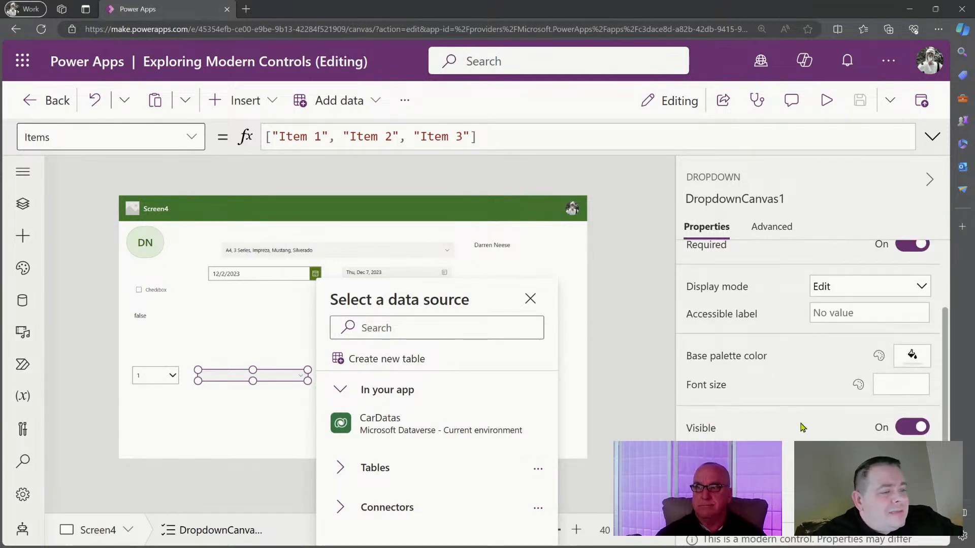
Step: Check the modern dropdown's list of formula properties and its DefaultSelectedItems property
scroll(801, 426, "up", 2)
left_click(197, 138)
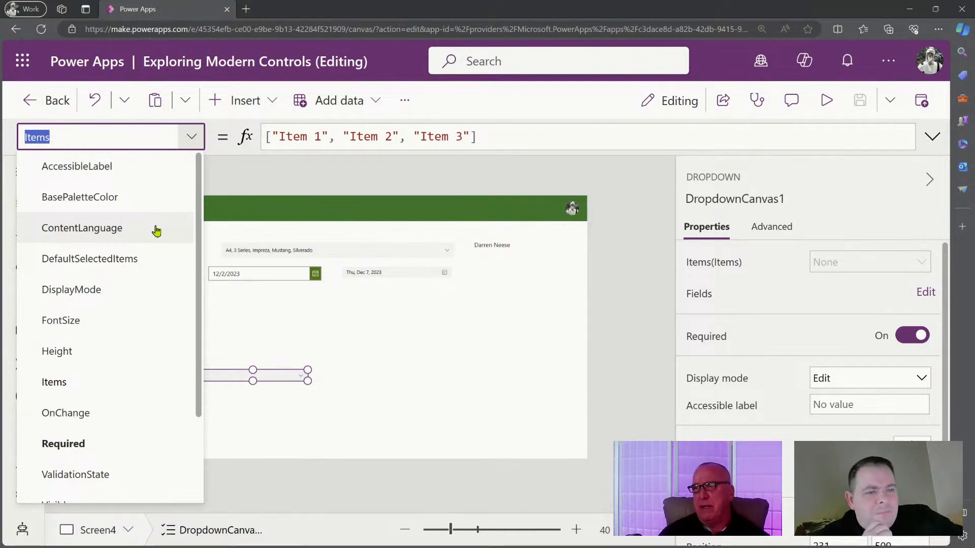
left_click(137, 262)
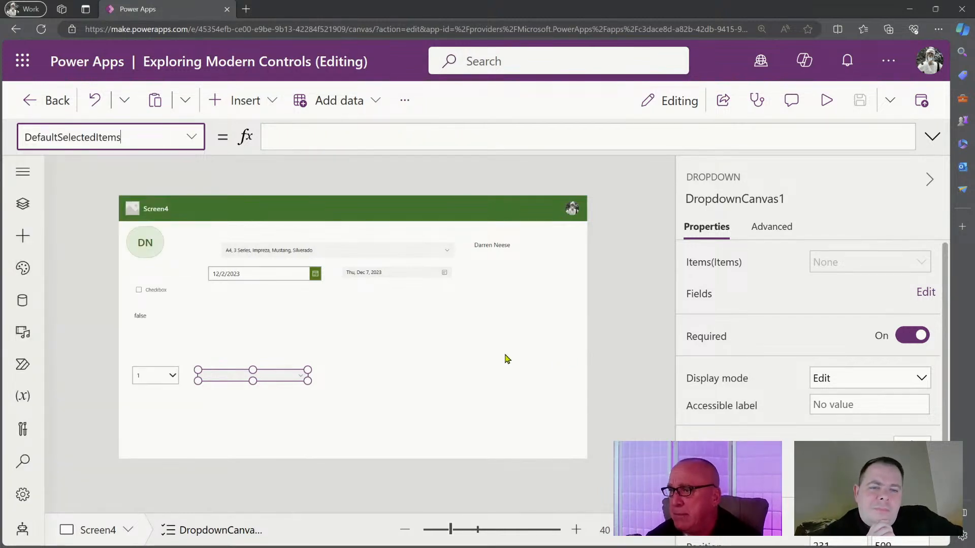
left_click(192, 139)
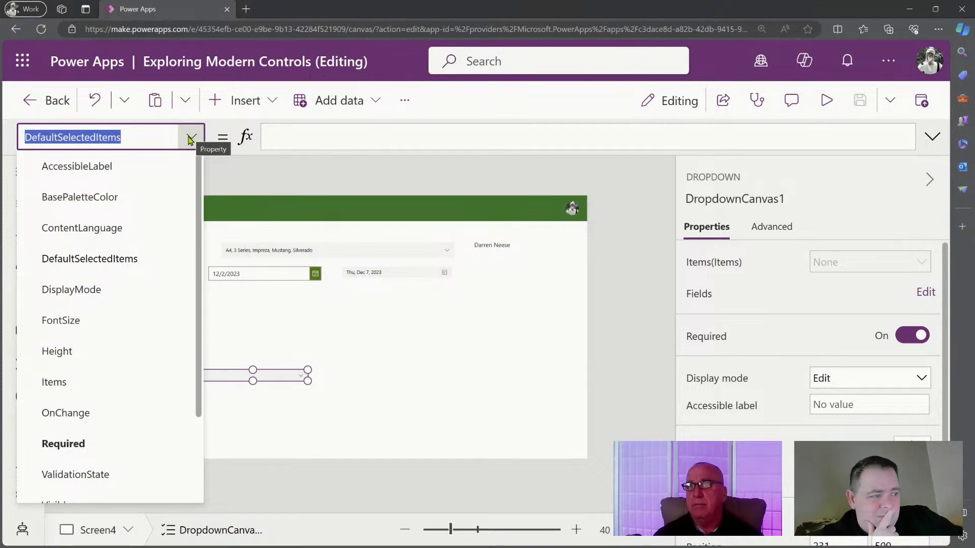
left_click(313, 138)
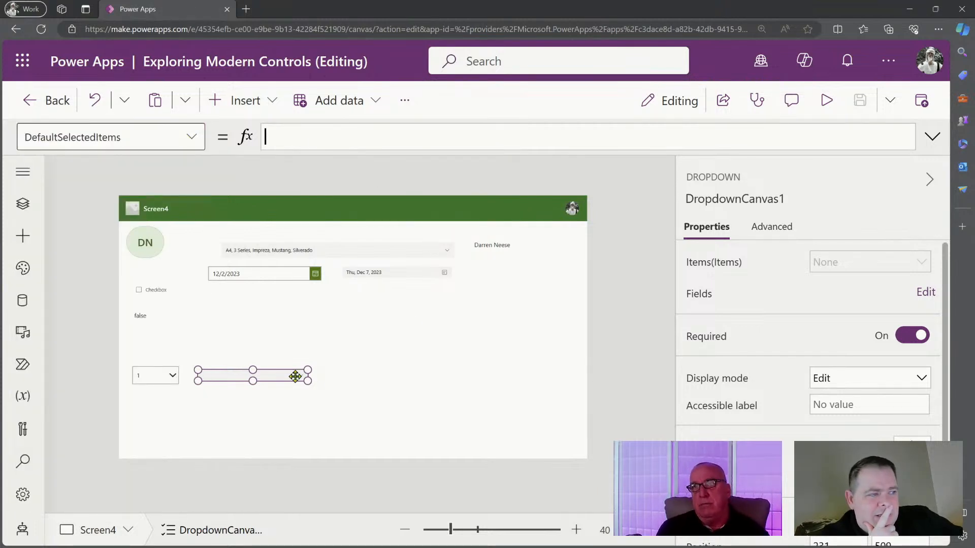
Step: Set the modern dropdown's DefaultSelectedItems to ["Item 2", "Item 3"], reusing the last two entries of its Items formula
left_click(731, 264)
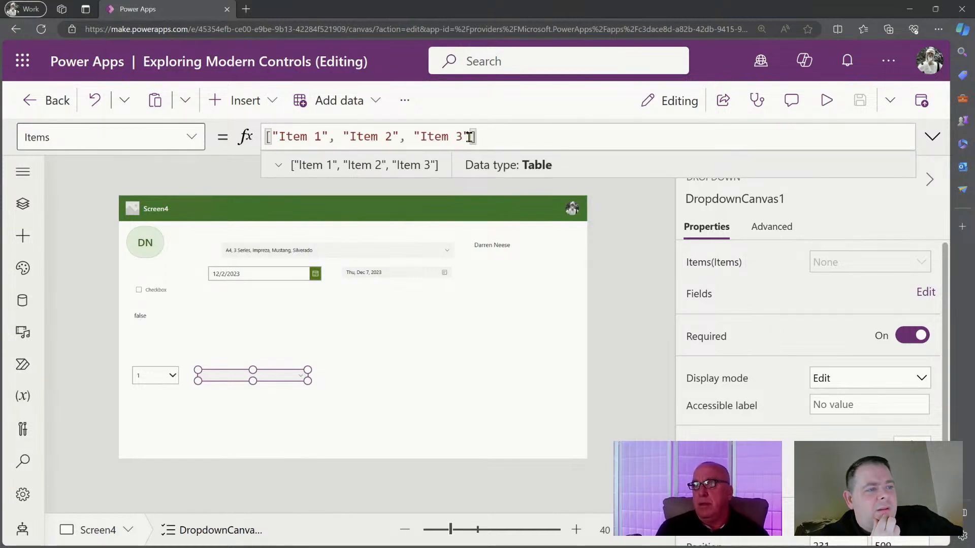
left_click_drag(478, 137, 343, 136)
key("ctrl+c")
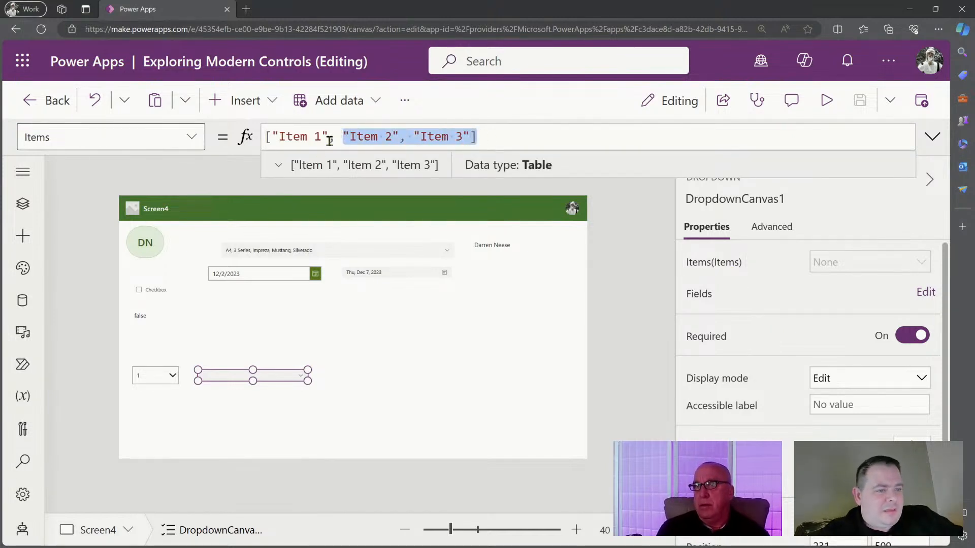
left_click(190, 138)
left_click(150, 260)
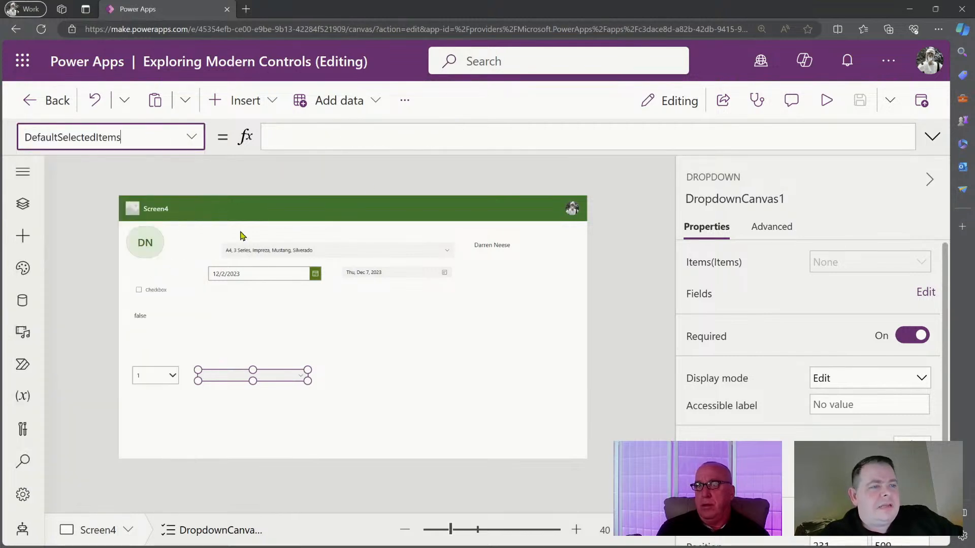
left_click(392, 142)
key("ctrl+v")
left_click(266, 136)
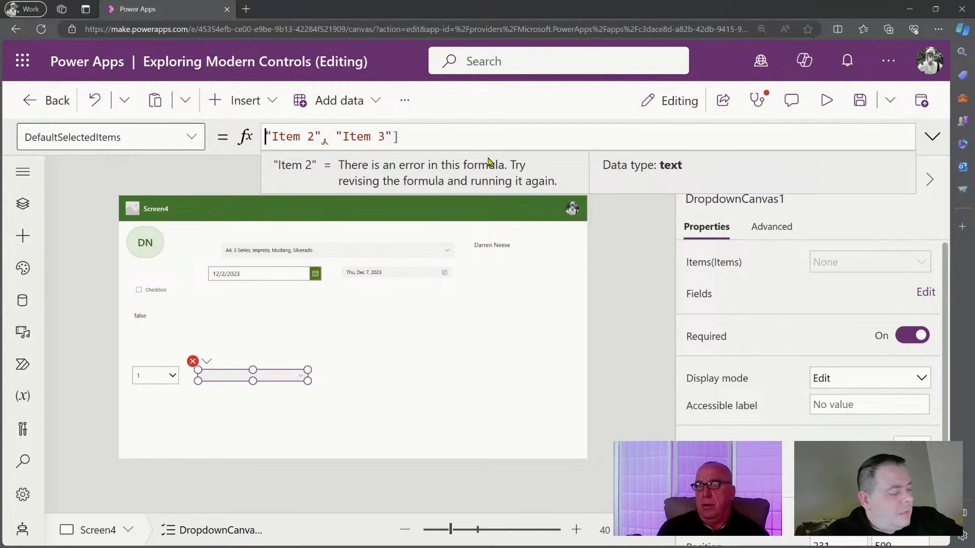
type("[")
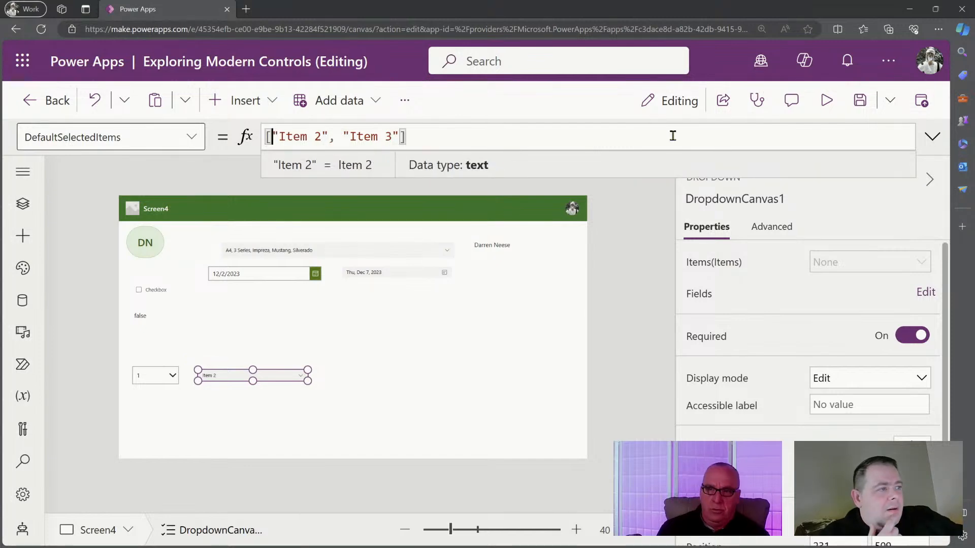
Step: Save the app and check the modern dropdown's default item and selection list in the preview
left_click(860, 102)
left_click(827, 101)
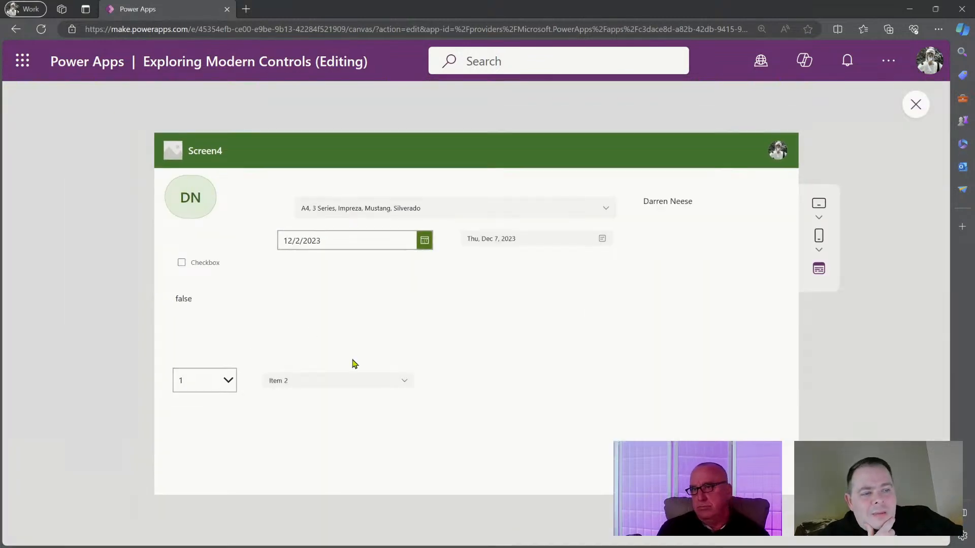
left_click(410, 383)
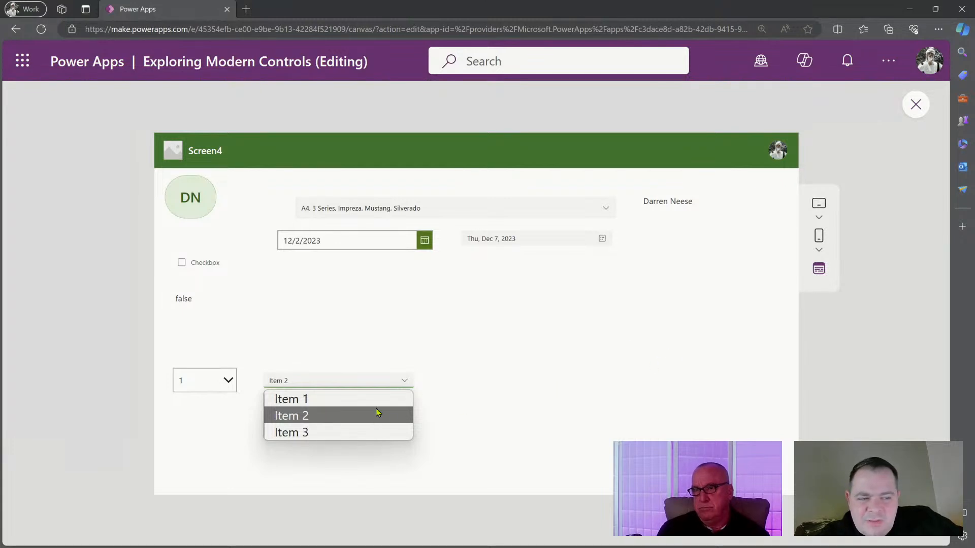
left_click(698, 379)
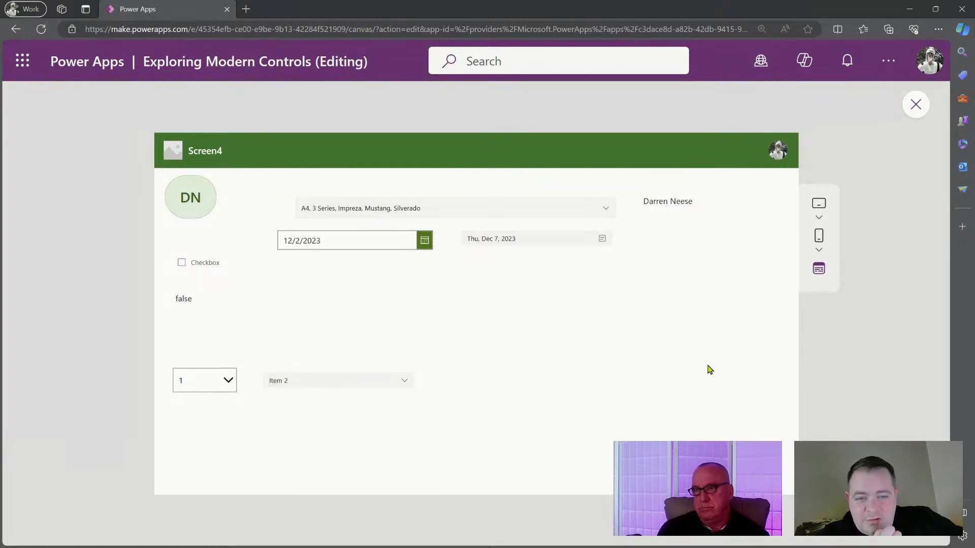
left_click(917, 106)
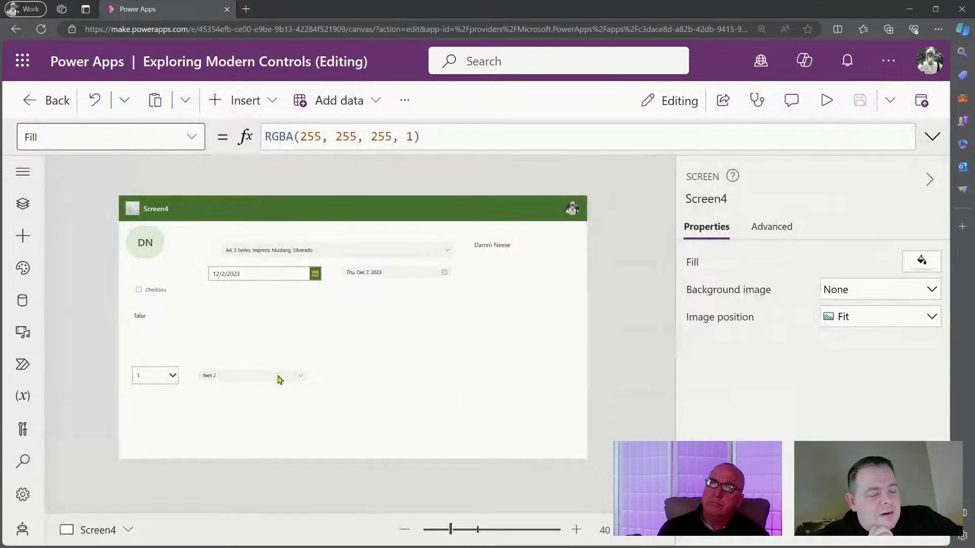
Step: Review the modern dropdown's remaining settings and its list of formula properties
left_click(294, 369)
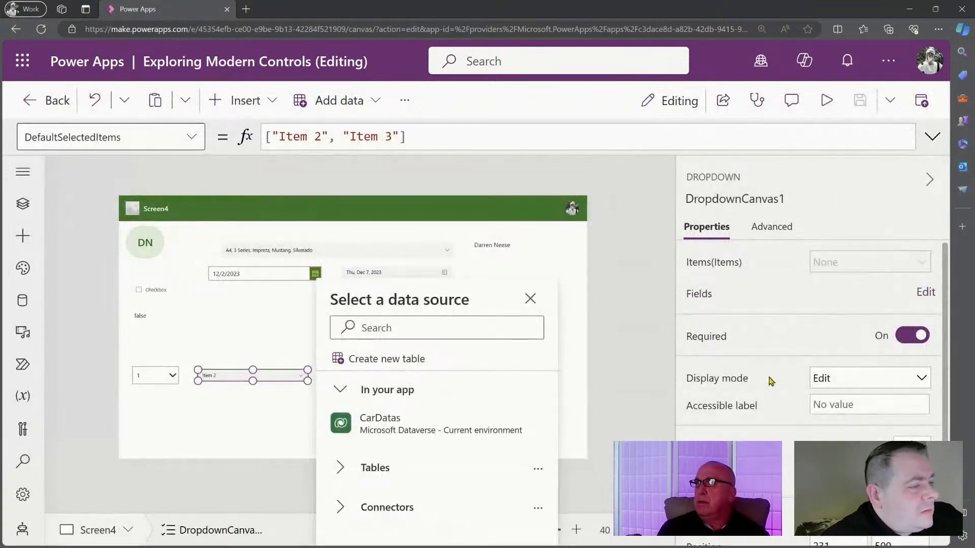
scroll(771, 381, "down", 3)
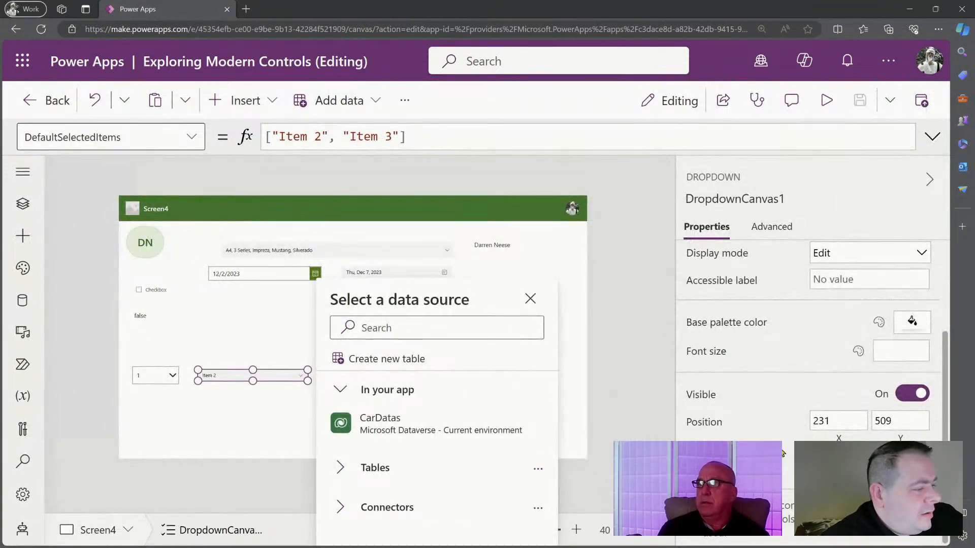
left_click(194, 137)
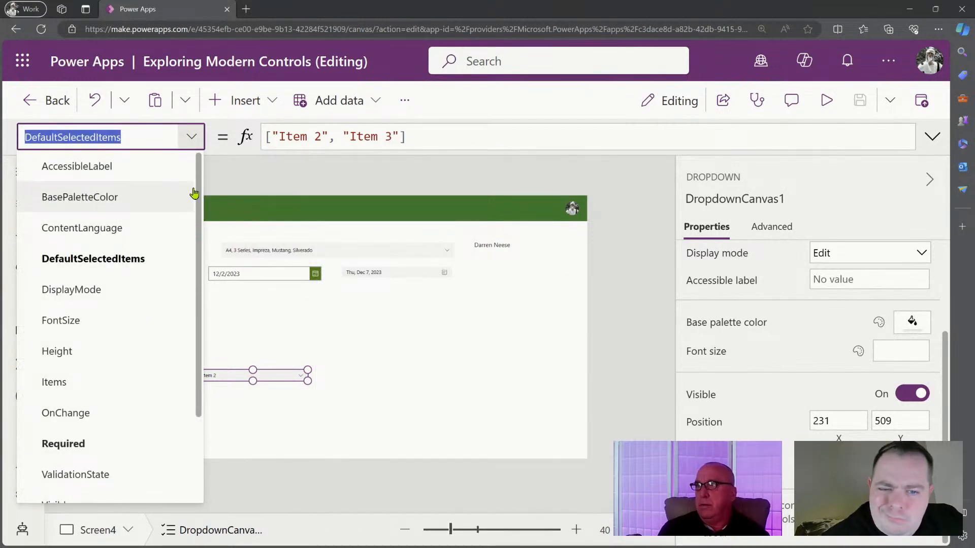
left_click(450, 364)
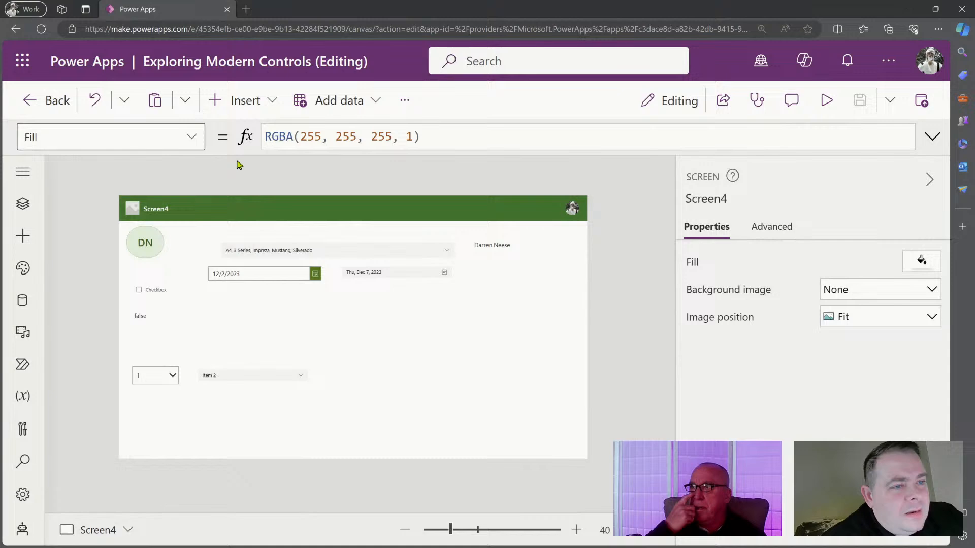
Step: Insert a modern Tab list control and place it just to the right of the modern dropdown on Screen4
left_click(237, 101)
scroll(395, 466, "down", 1)
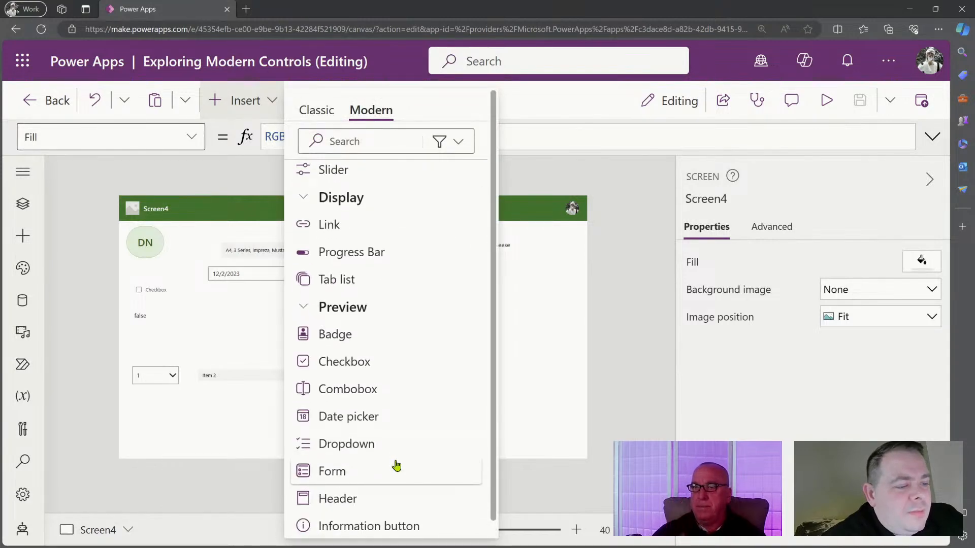
scroll(396, 465, "down", 2)
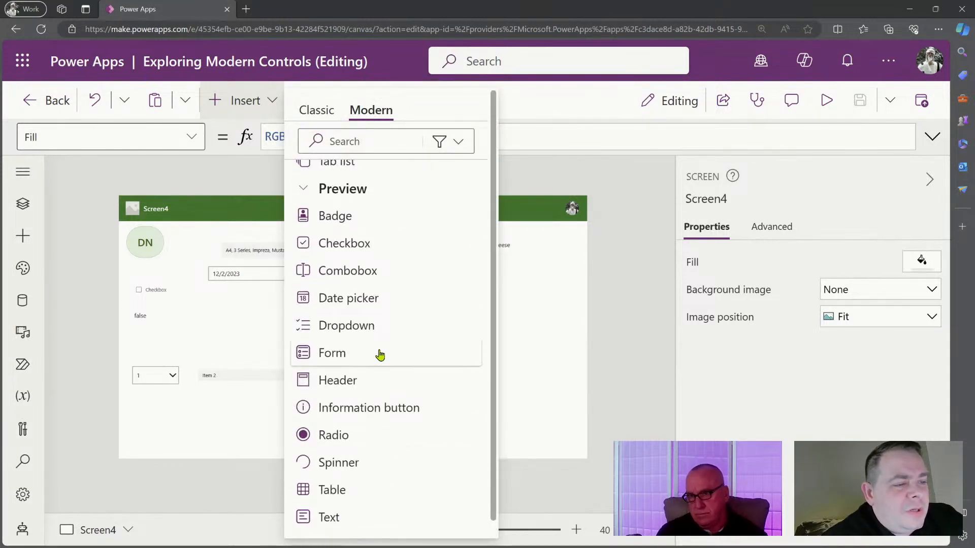
scroll(380, 360, "up", 2)
left_click(288, 362)
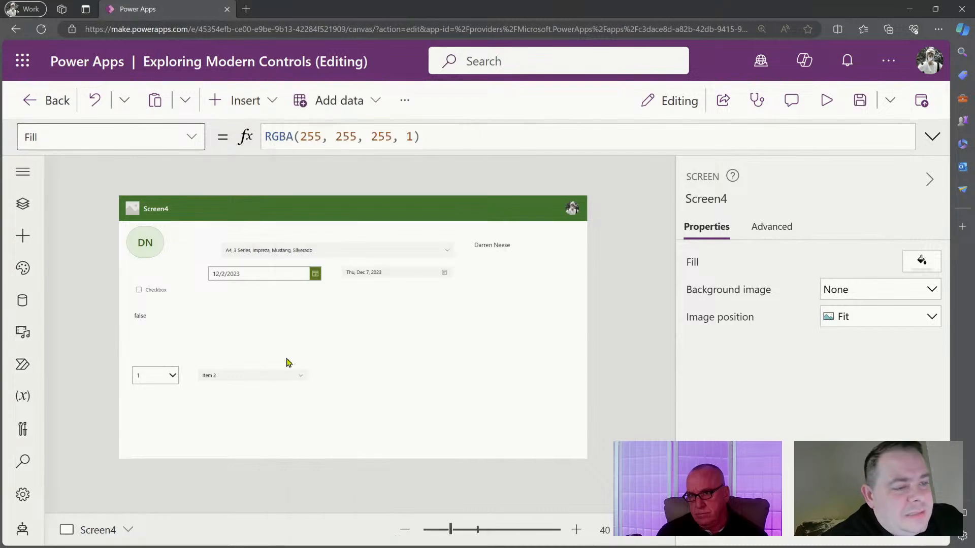
left_click_drag(207, 224, 411, 372)
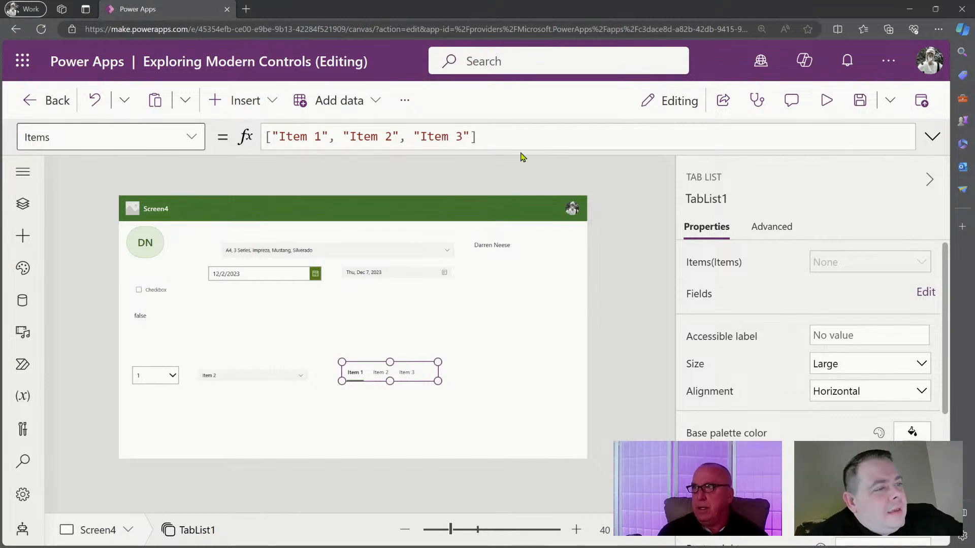
Step: Inspect the tab list's Items formula, its formula property list and its DefaultSelectedItems property
left_click(553, 132)
key("ctrl+a")
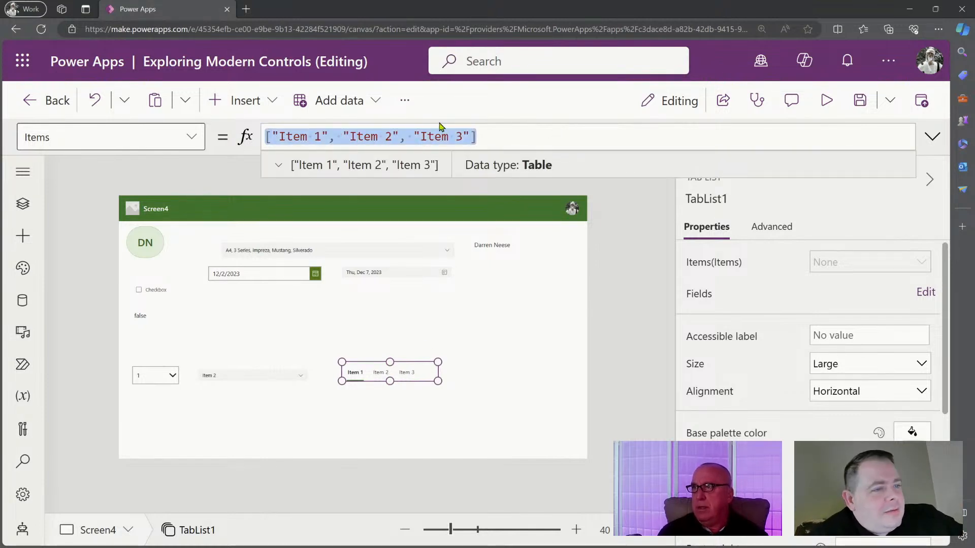
left_click(557, 140)
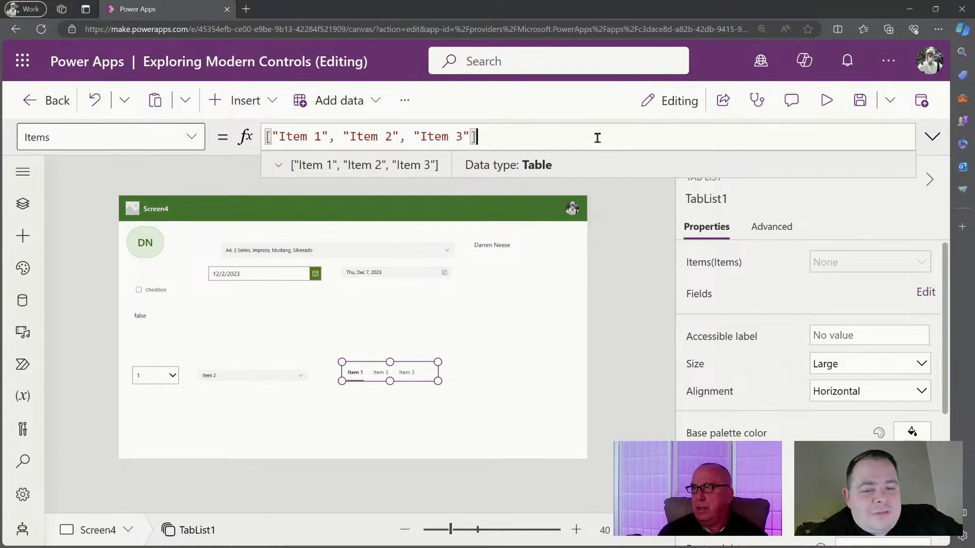
key("ctrl+a")
left_click(500, 137)
left_click_drag(501, 137, 244, 136)
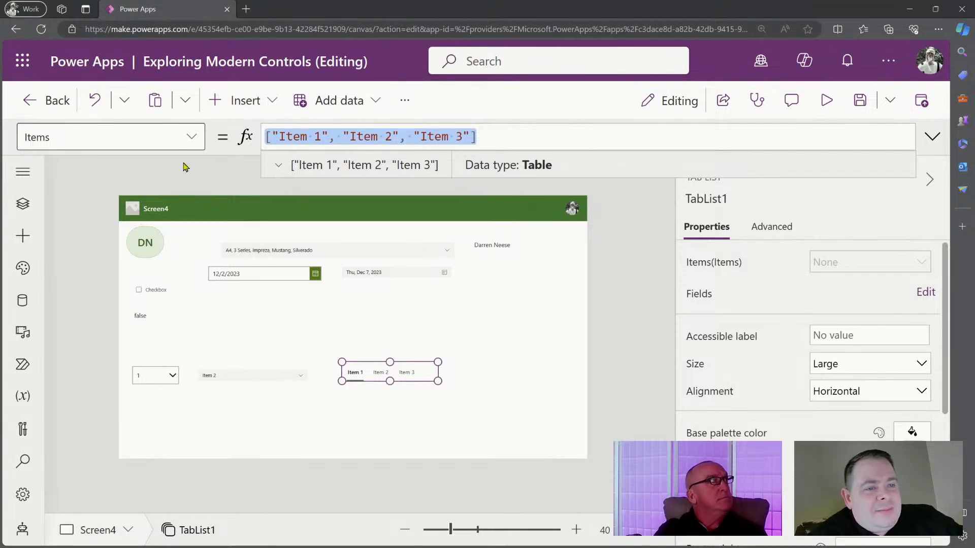
left_click(190, 136)
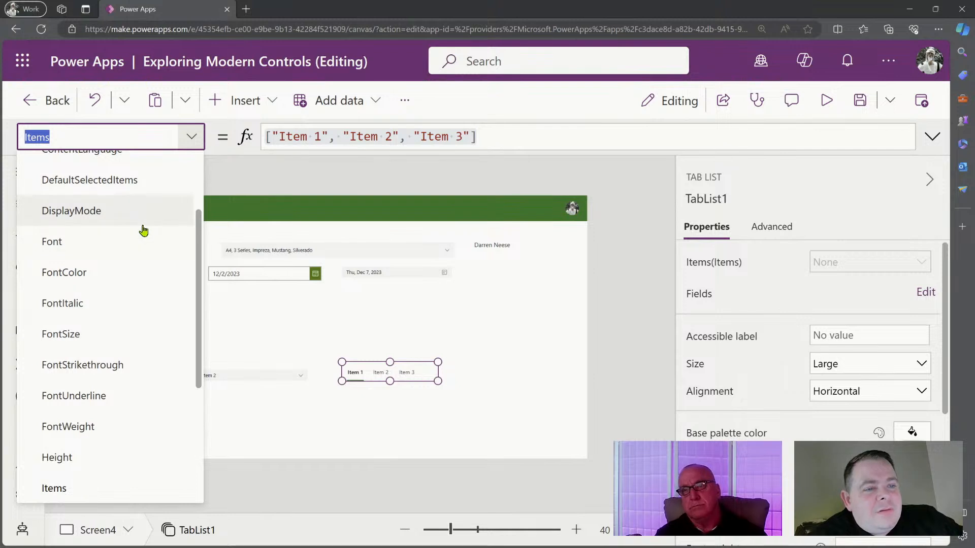
scroll(144, 231, "up", 2)
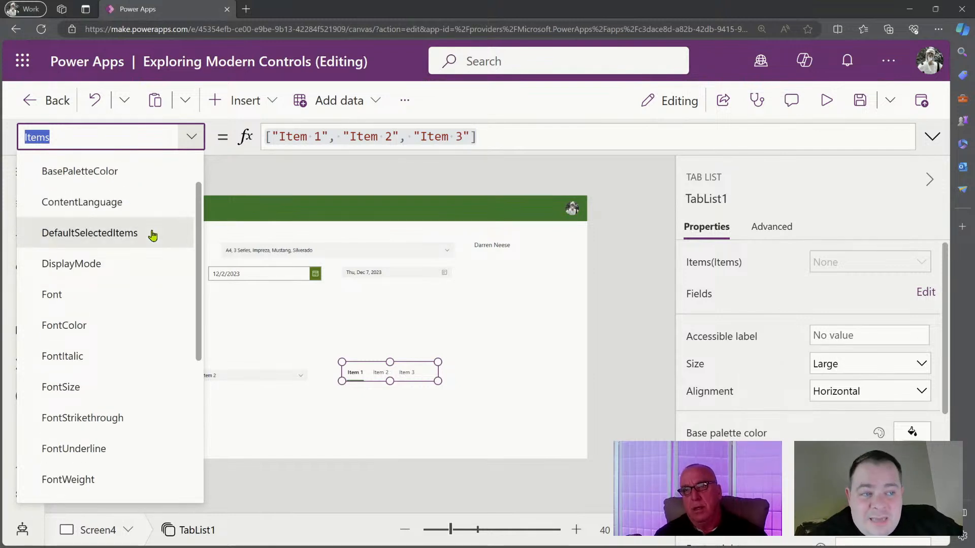
left_click(152, 234)
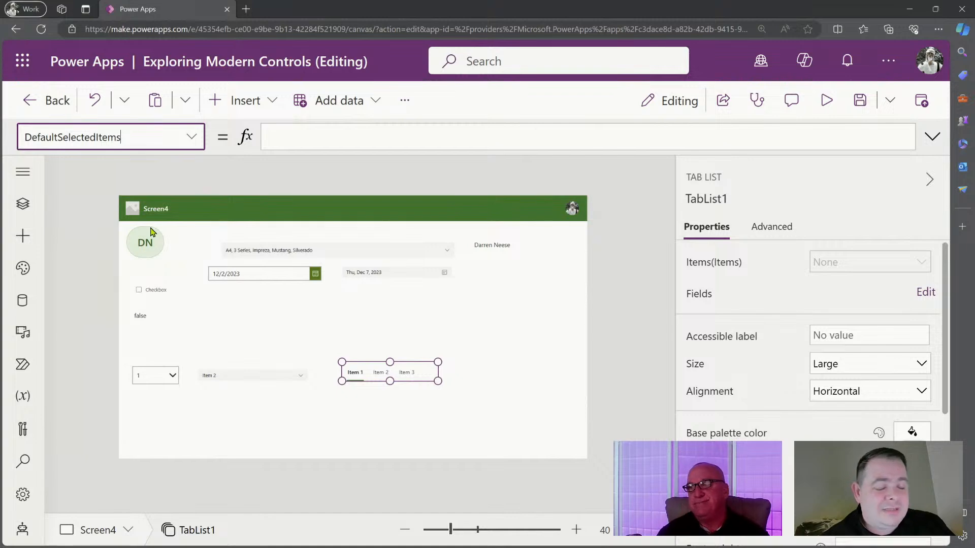
Step: Set the tab list's DefaultSelectedItems to ["Item 2", "Item 3"], based on the last two entries of its Items formula
left_click(734, 262)
left_click_drag(501, 133, 345, 136)
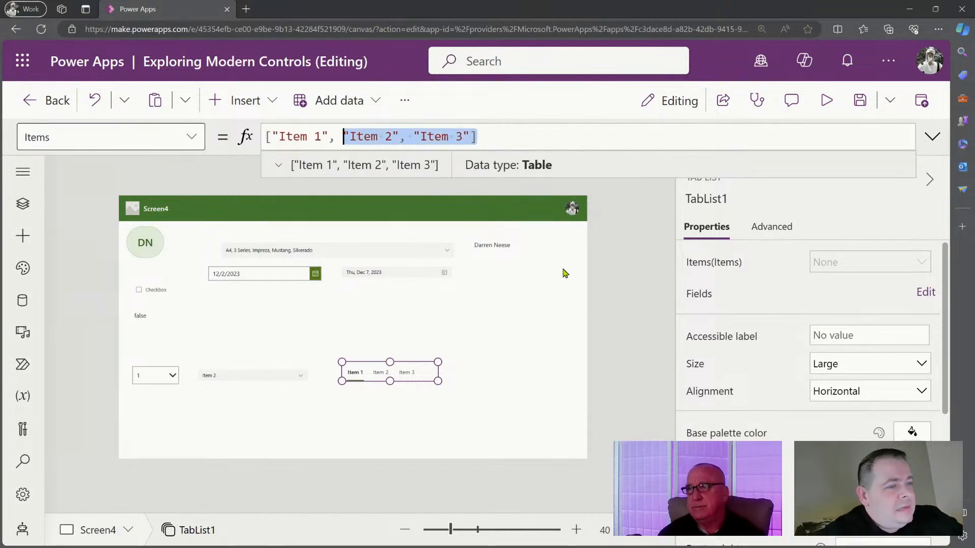
left_click(174, 136)
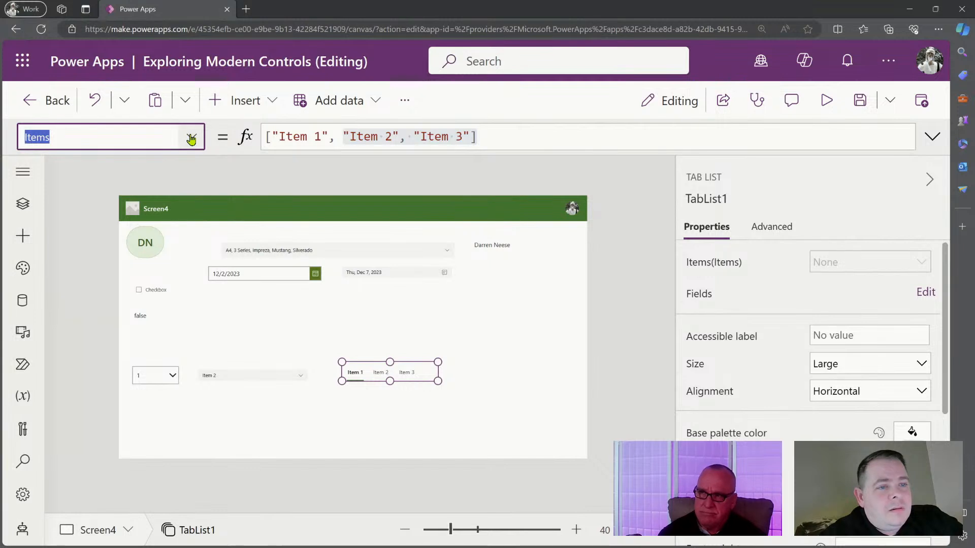
left_click(190, 136)
left_click(135, 181)
left_click(402, 132)
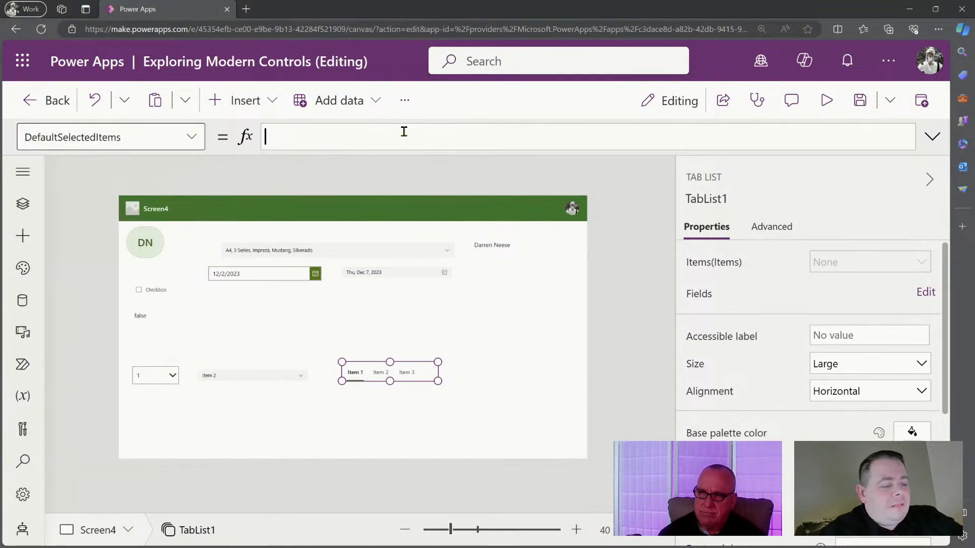
type("[\"Item 2\", \"Item 3\"]")
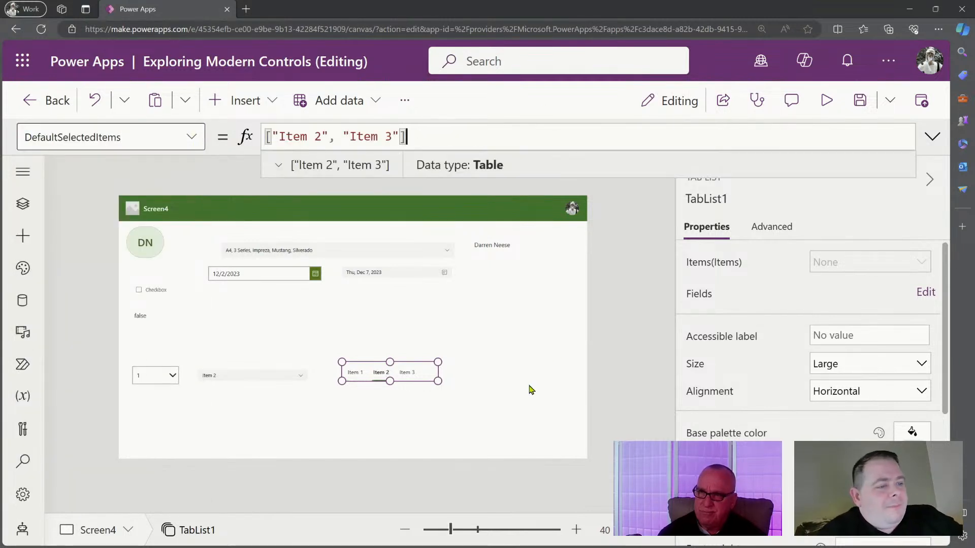
left_click(531, 389)
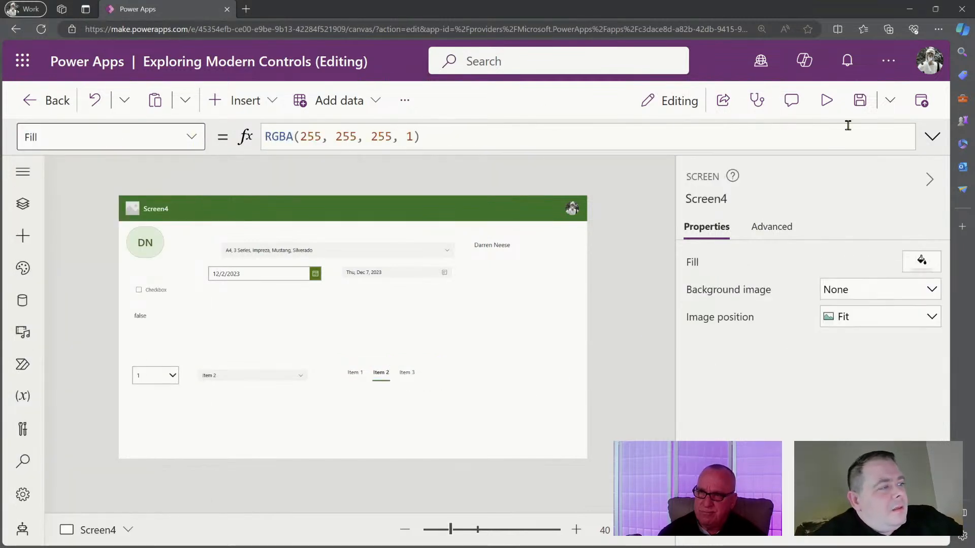
Step: Set the tab list's DefaultSelectedItems to ["Item 3", "Item 1"]
left_click(406, 376)
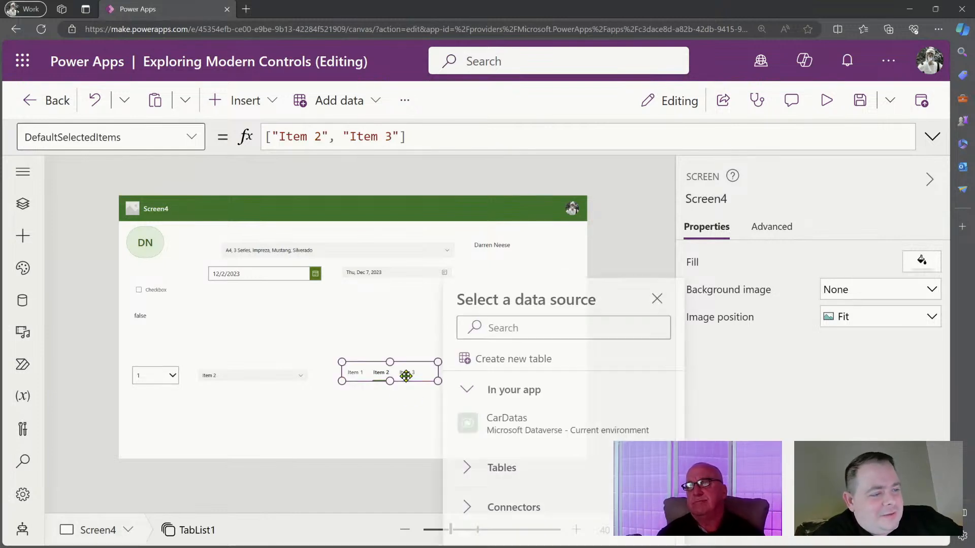
left_click(320, 136)
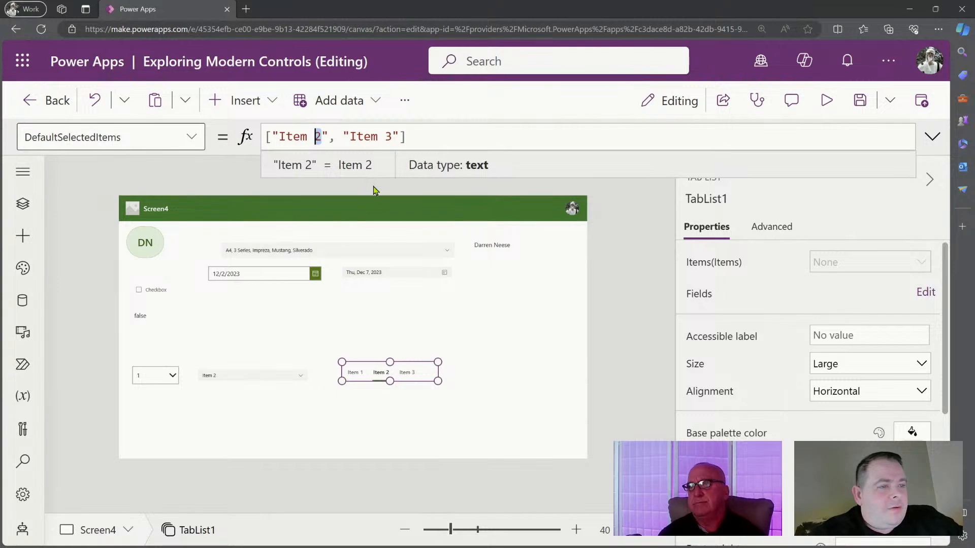
key("BackSpace")
type("3")
left_click_drag(408, 138, 383, 139)
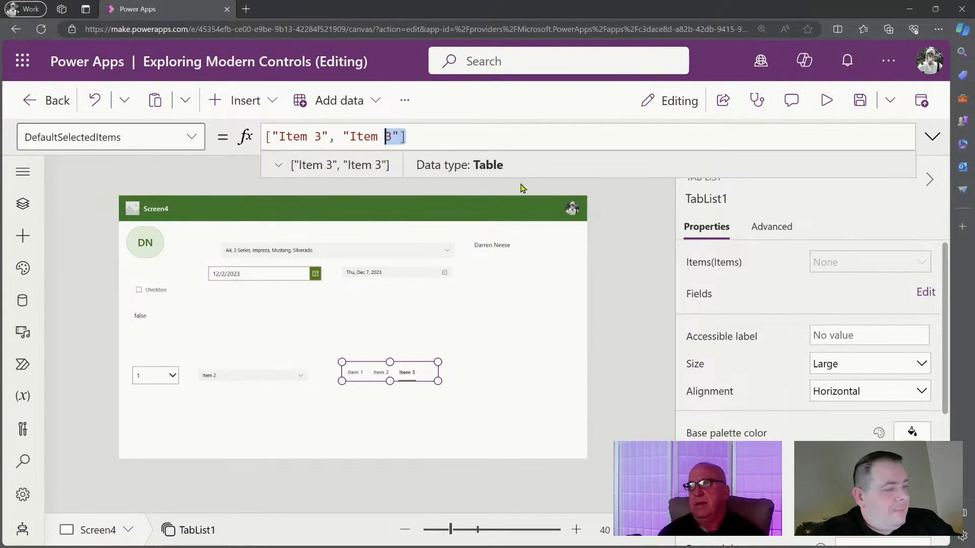
key("Left")
key("shift+Right")
type("1")
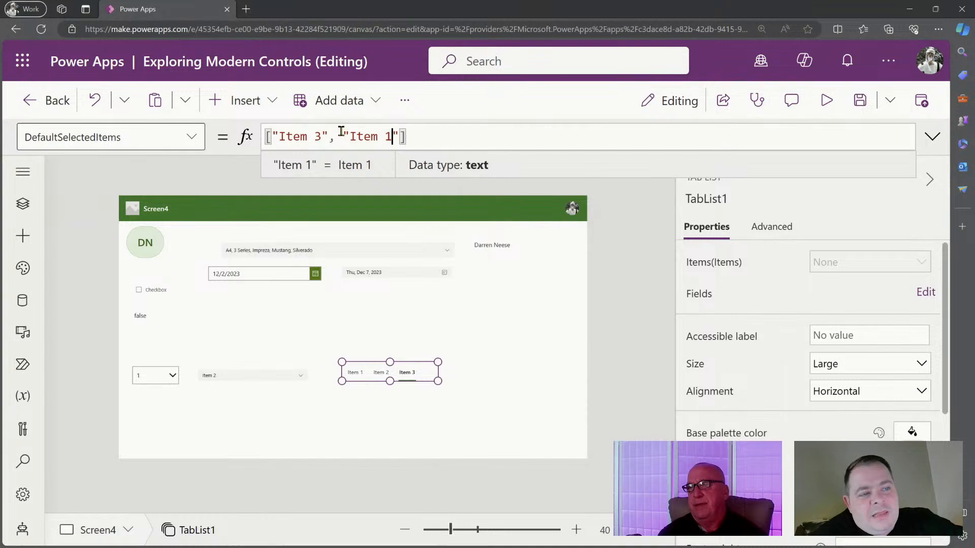
left_click_drag(341, 131, 261, 133)
left_click(472, 341)
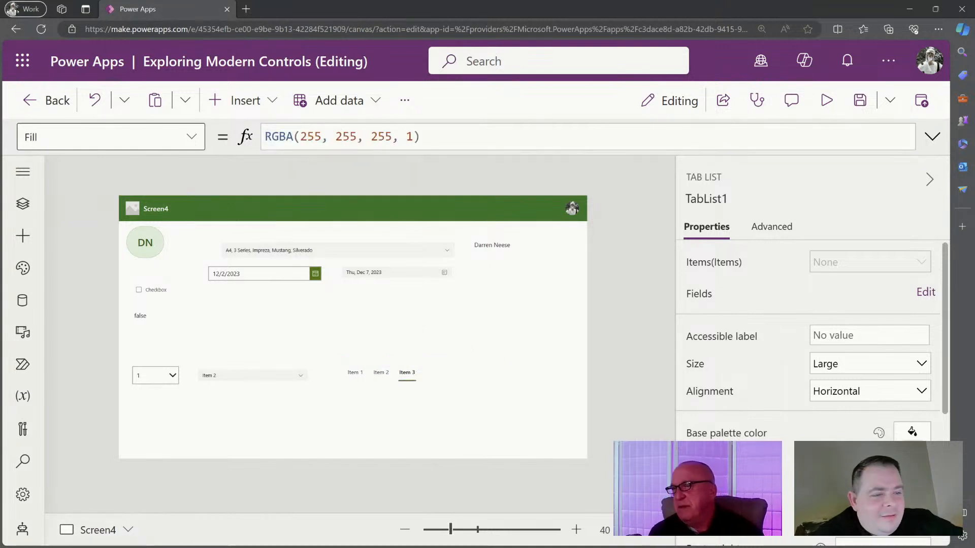
Step: Compare the DefaultSelectedItems formulas of the tab list and the modern dropdown
left_click(421, 381)
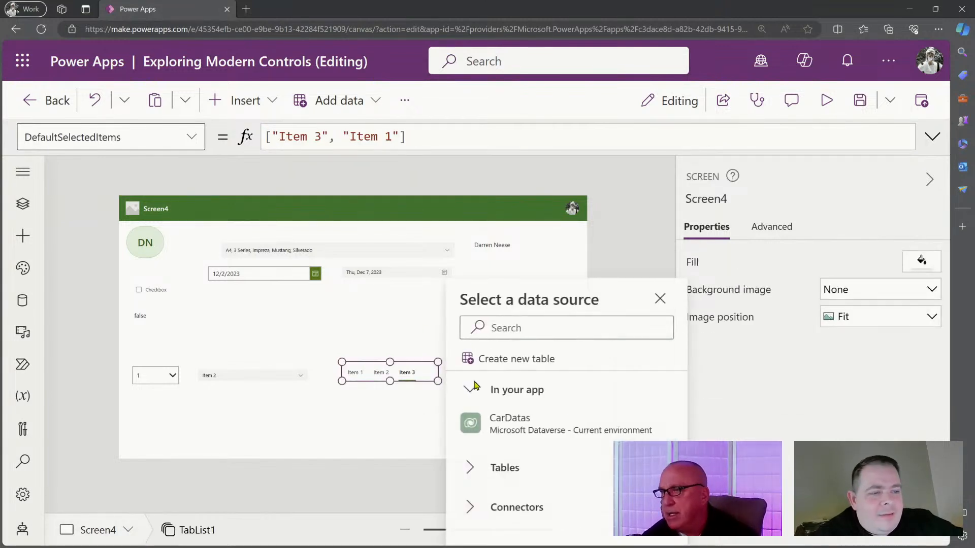
left_click(264, 376)
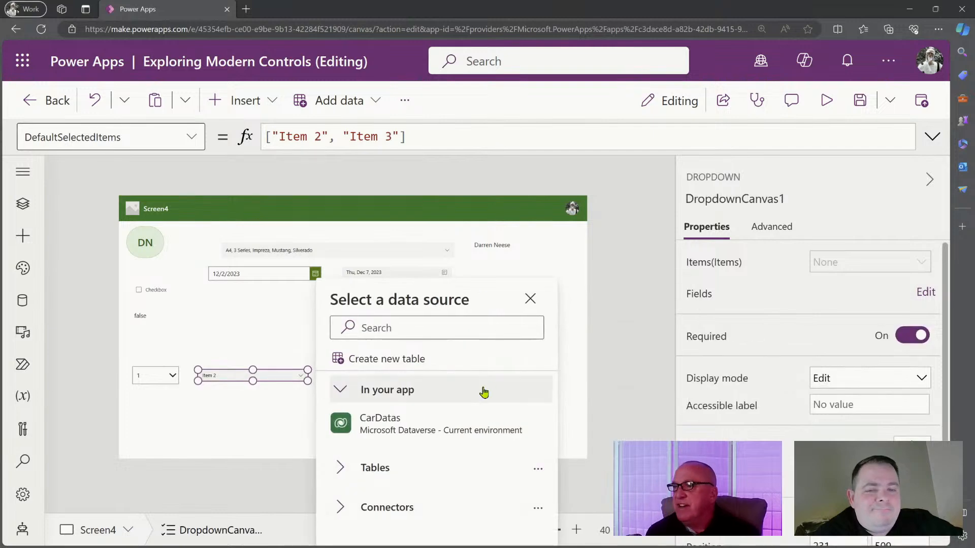
left_click(584, 304)
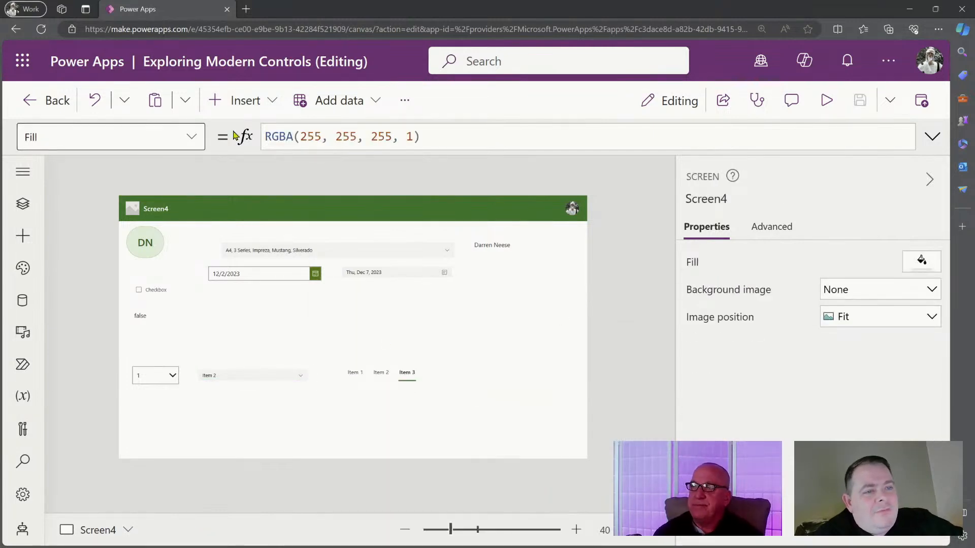
Step: Insert a classic Combo box on Screen4 and place it just above the classic dropdown, at X 22, Y 420
left_click(245, 100)
left_click(317, 110)
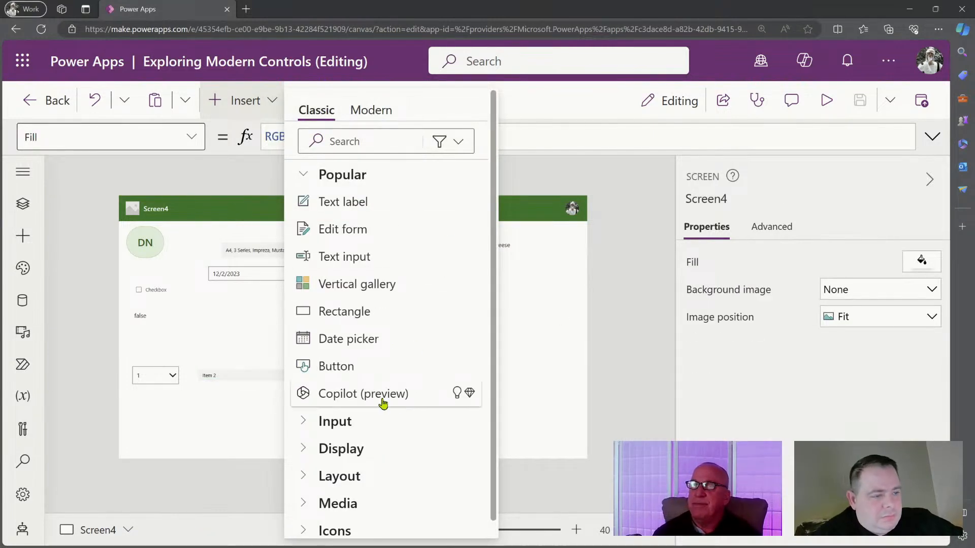
left_click(400, 142)
type("co")
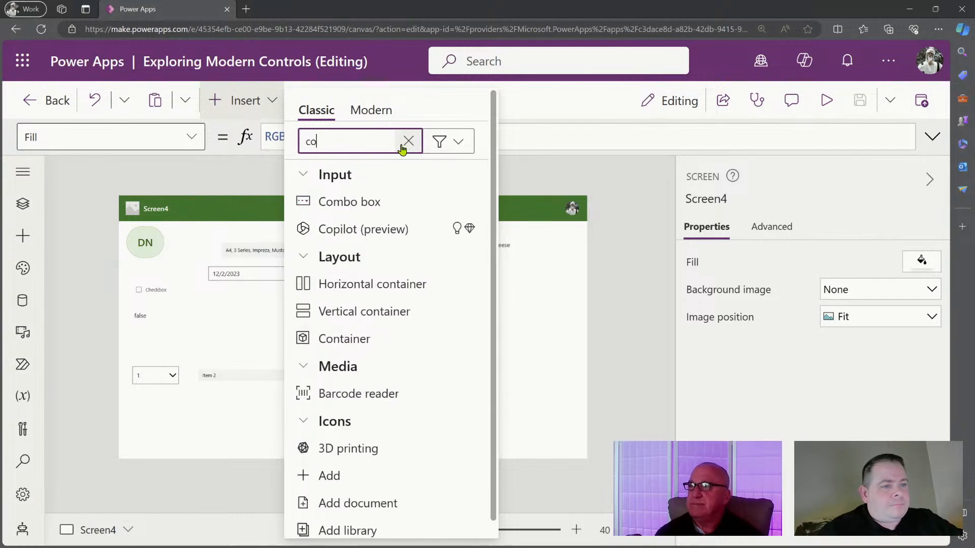
type("m")
left_click(393, 204)
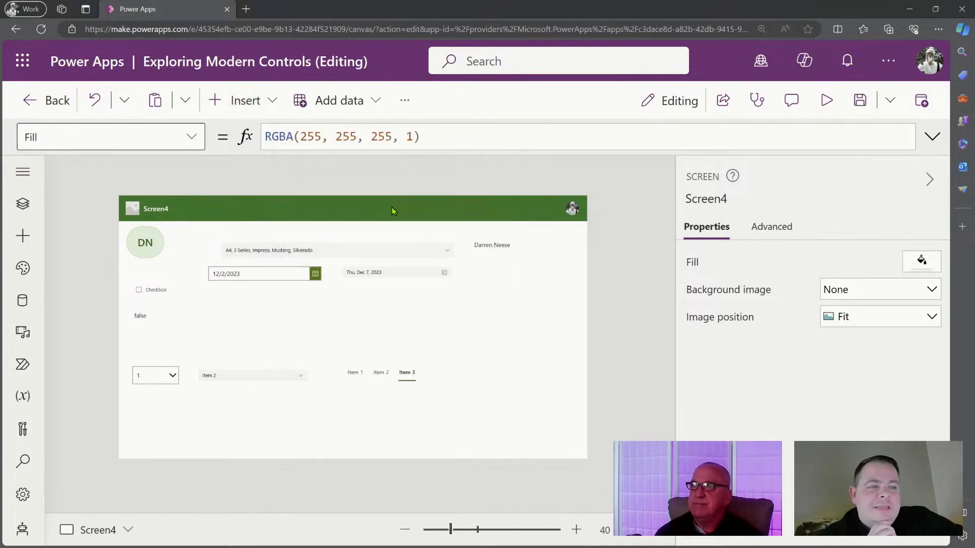
left_click_drag(224, 228, 211, 351)
Step: Inspect the combo box's Default property and look for DefaultSelectedItems among its formula properties
left_click(192, 136)
scroll(155, 173, "up", 5)
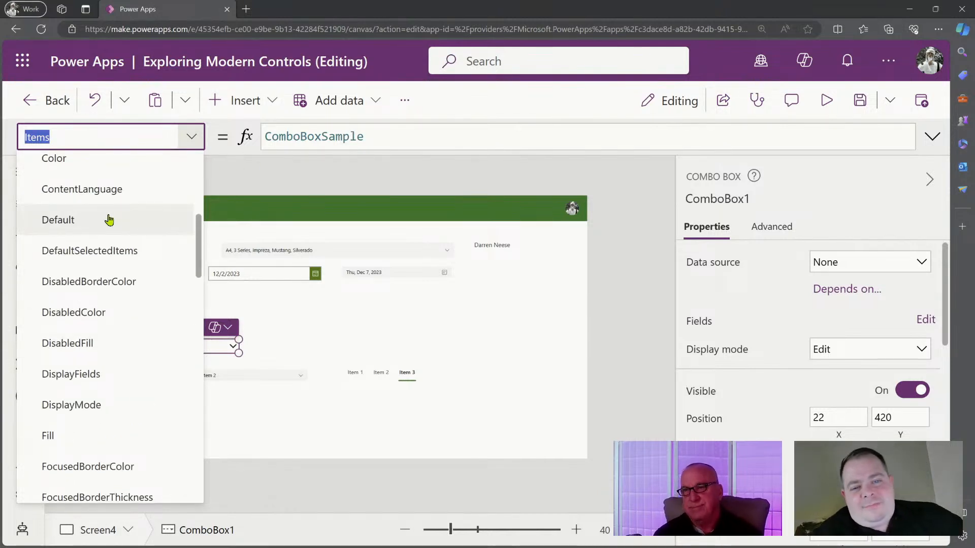
left_click(108, 219)
left_click(188, 137)
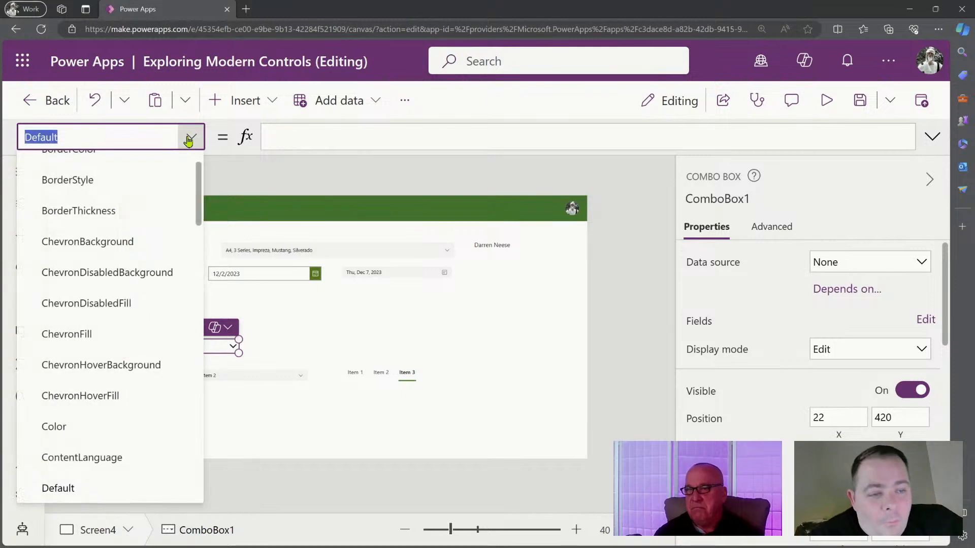
scroll(126, 327, "up", 2)
scroll(121, 391, "down", 3)
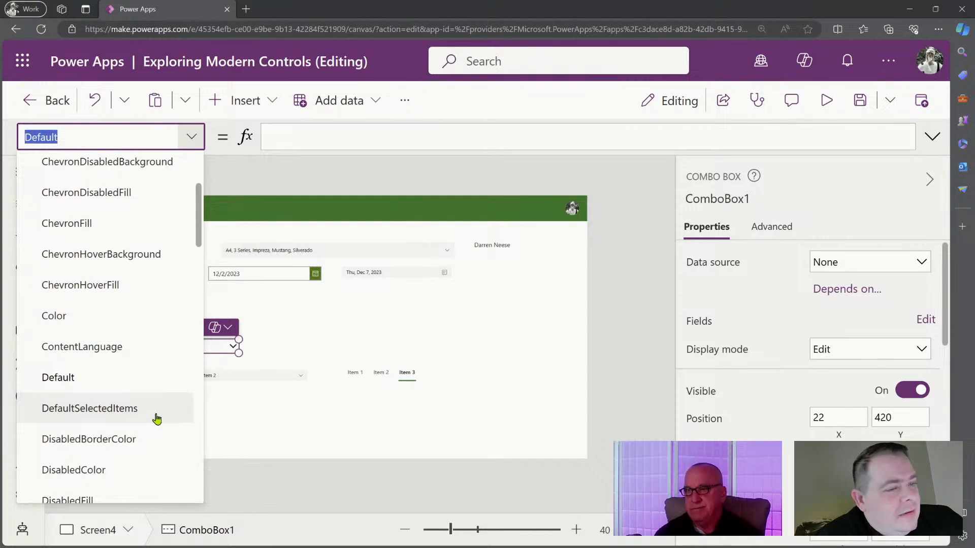
left_click(220, 354)
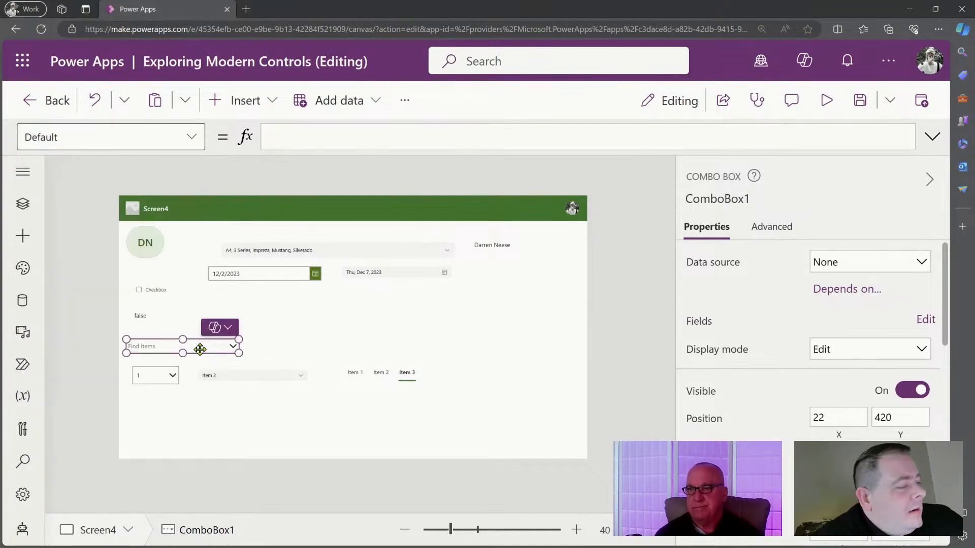
Step: Move the combo box to X 67, Y 415 and review its data, size, colour and font settings
left_click_drag(200, 346, 215, 347)
scroll(818, 354, "down", 5)
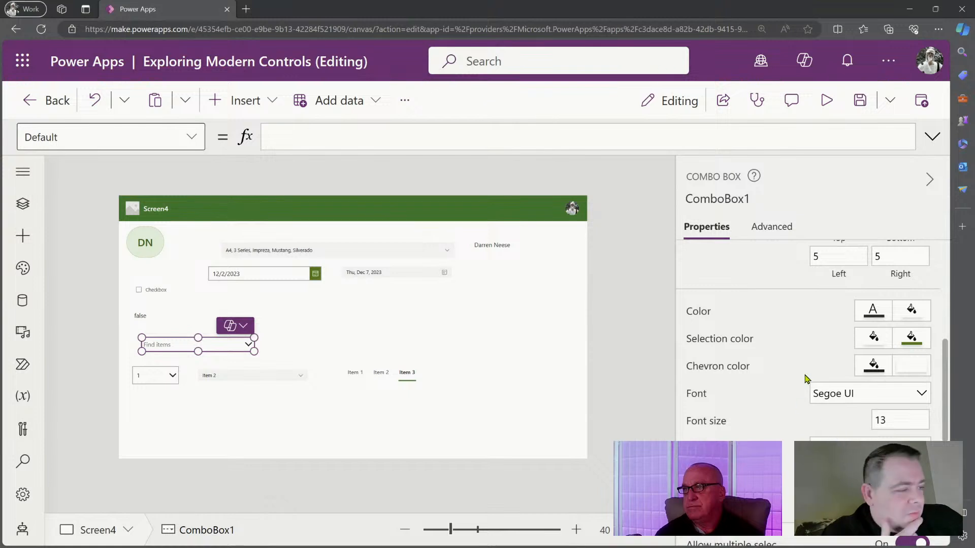
scroll(859, 433, "up", 3)
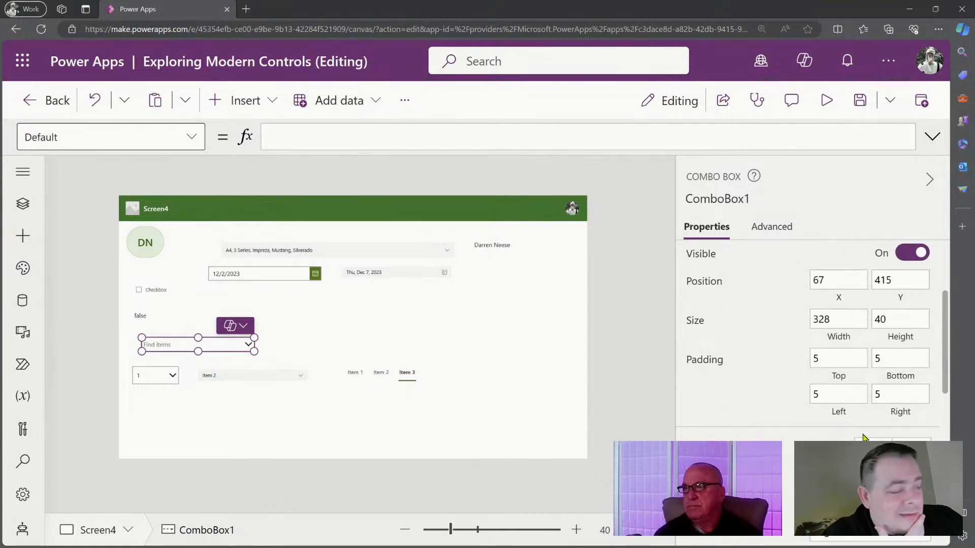
scroll(826, 376, "up", 3)
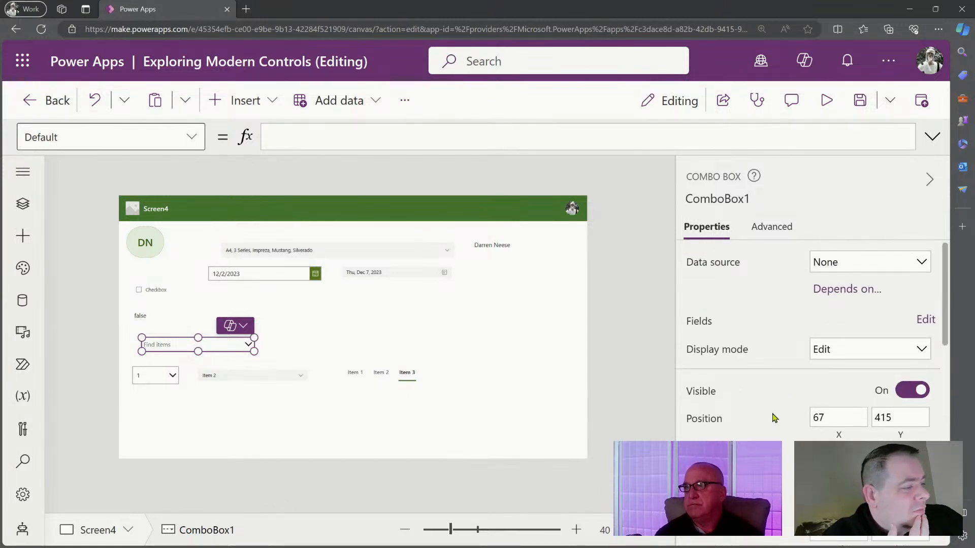
scroll(823, 416, "down", 2)
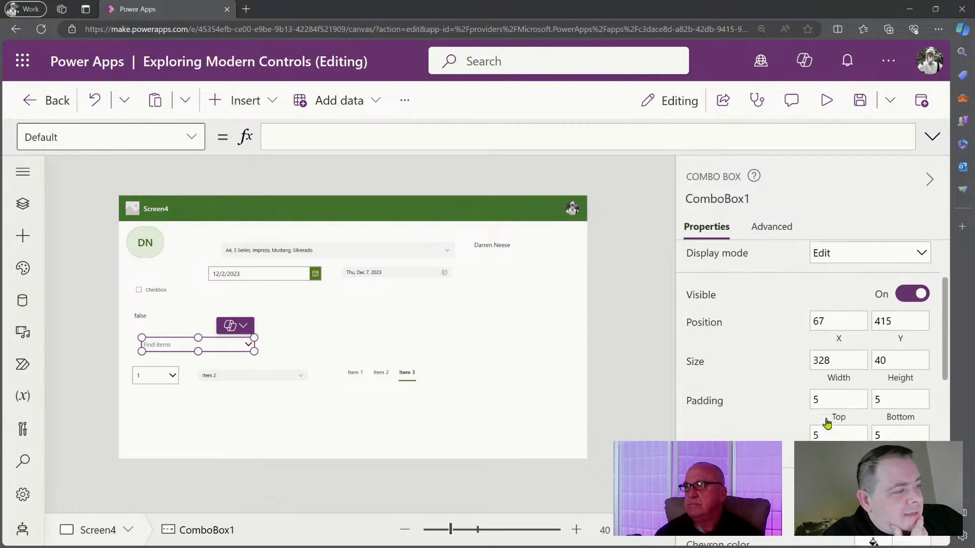
scroll(807, 427, "down", 5)
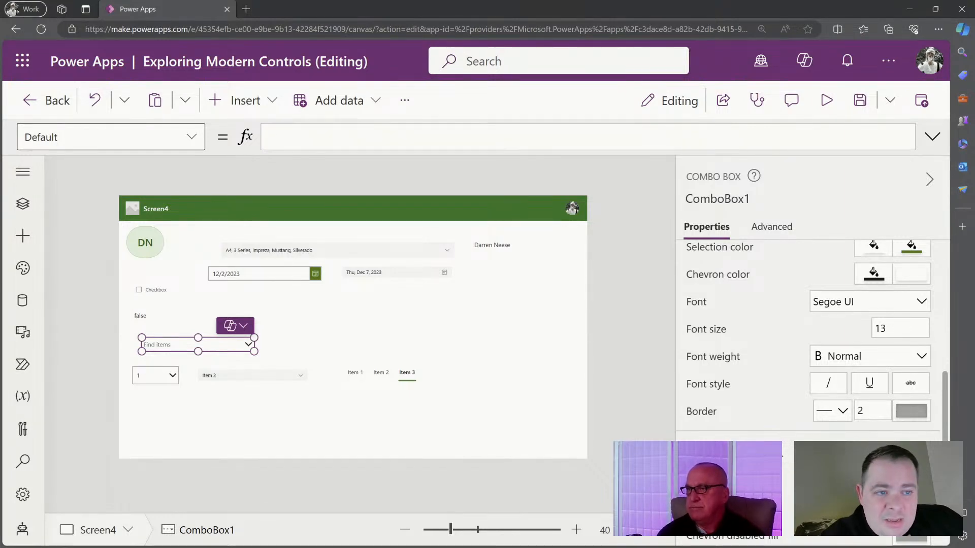
Step: Check the combo box's formula property list again for both Default and DefaultSelectedItems
left_click(193, 136)
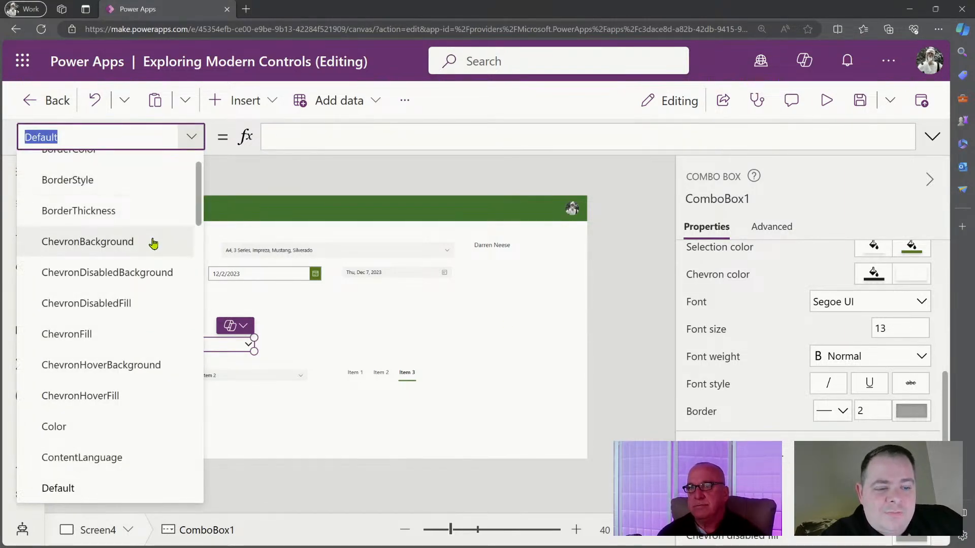
scroll(138, 333, "down", 2)
scroll(138, 333, "down", 3)
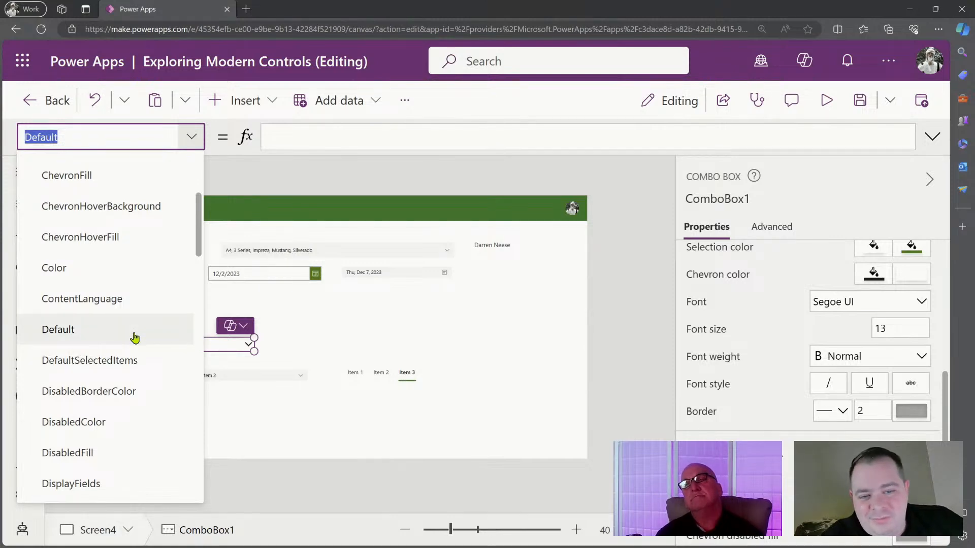
left_click(496, 363)
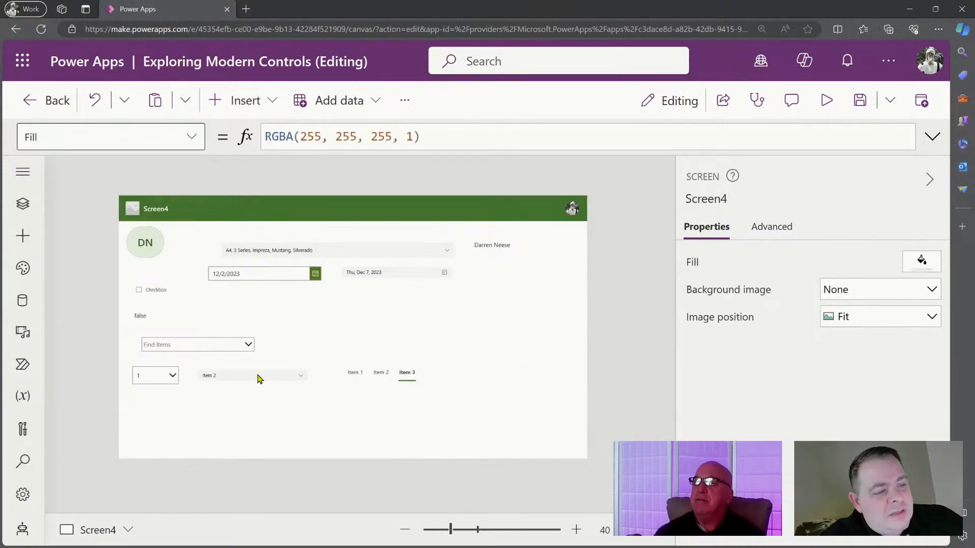
Step: Move the modern dropdown to about X 451, Y 617 and the tab list beside it, in the lower part of Screen4
left_click(286, 375)
left_click_drag(286, 374, 353, 415)
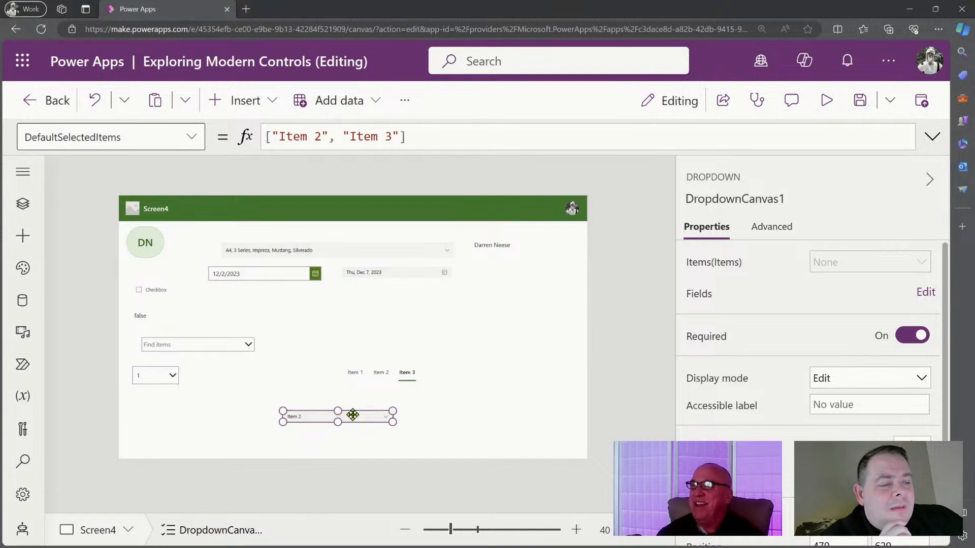
left_click_drag(397, 381, 452, 417)
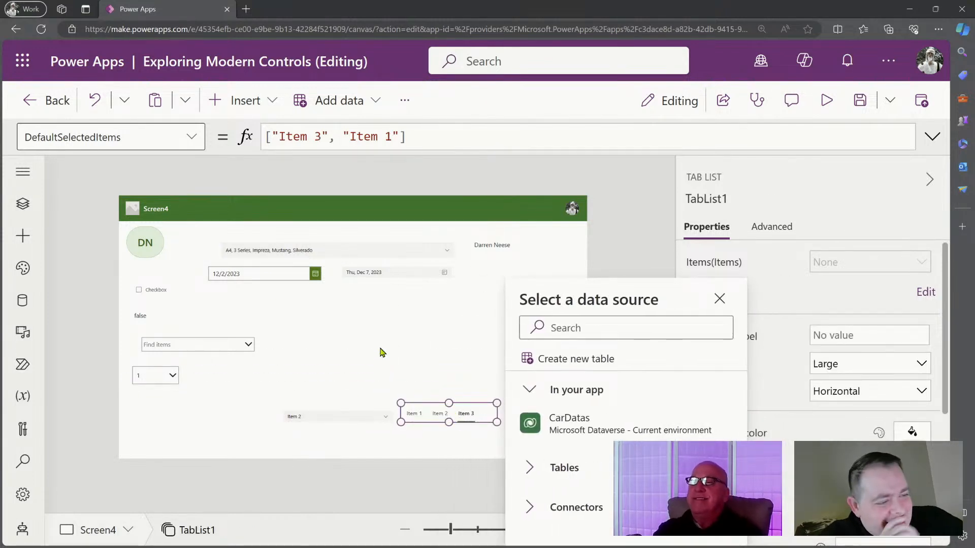
left_click(358, 414)
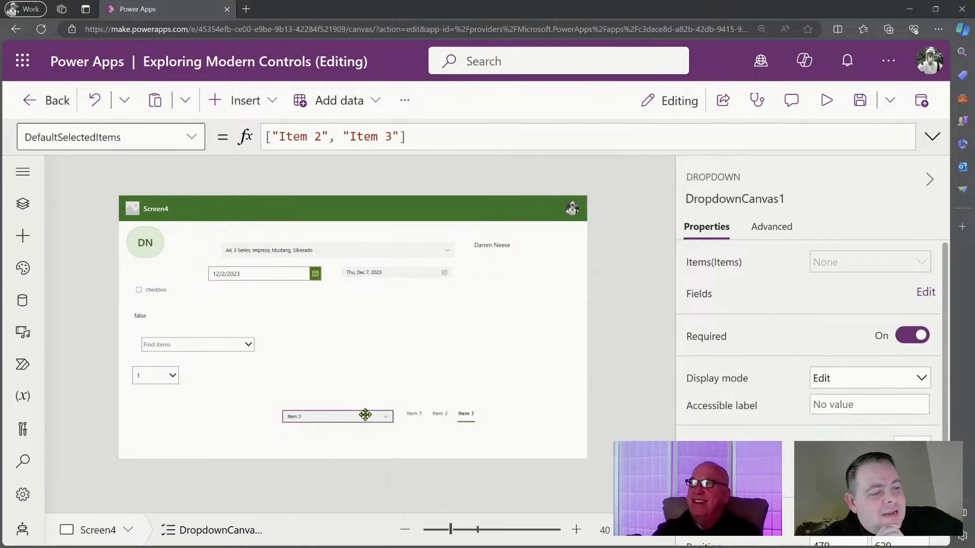
left_click_drag(368, 412, 356, 412)
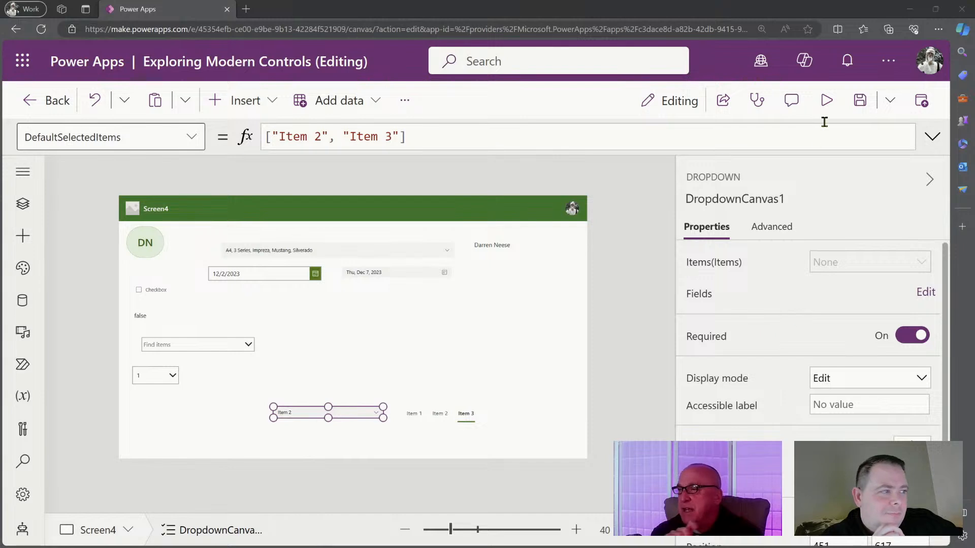
Step: Preview the app, examine which car models are ticked in the modern combo box's list, and return to editing
left_click(827, 100)
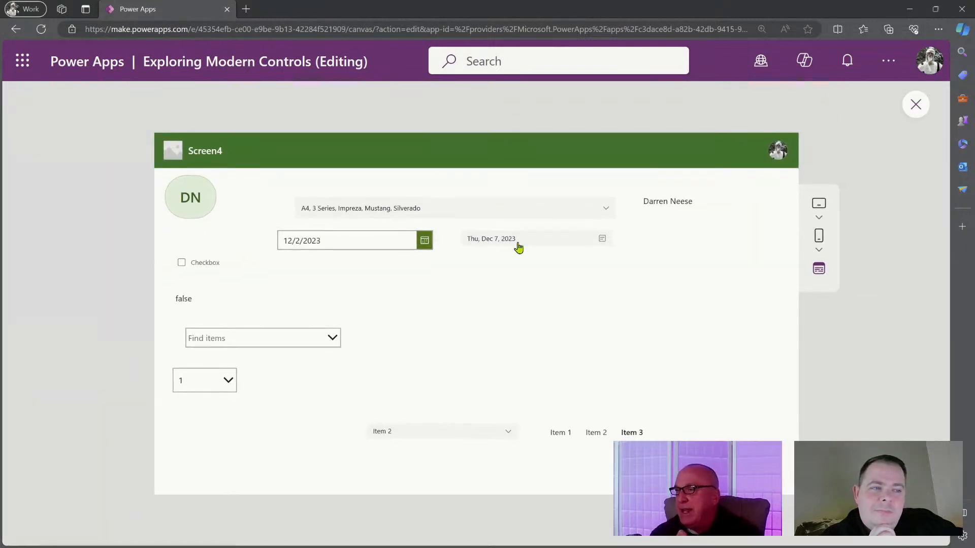
left_click(609, 215)
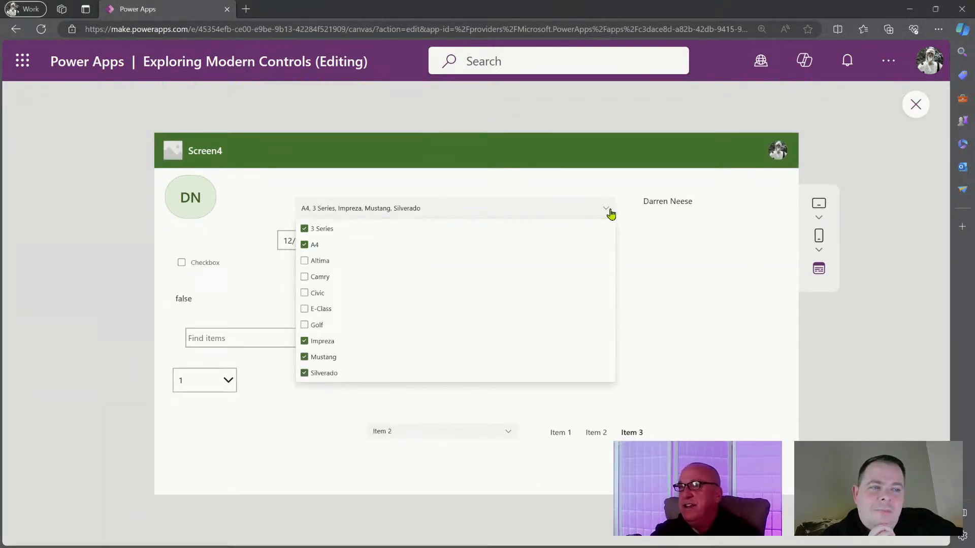
left_click(609, 213)
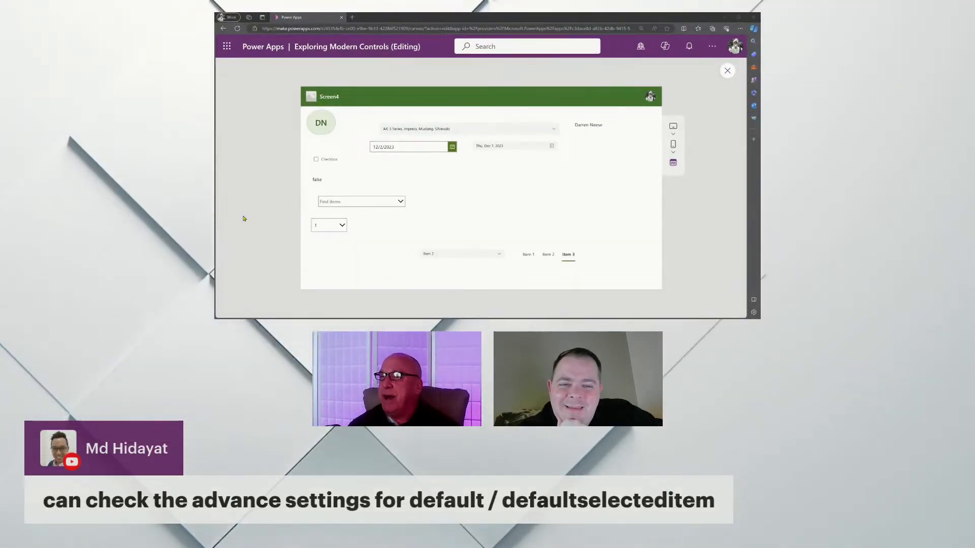
left_click(727, 71)
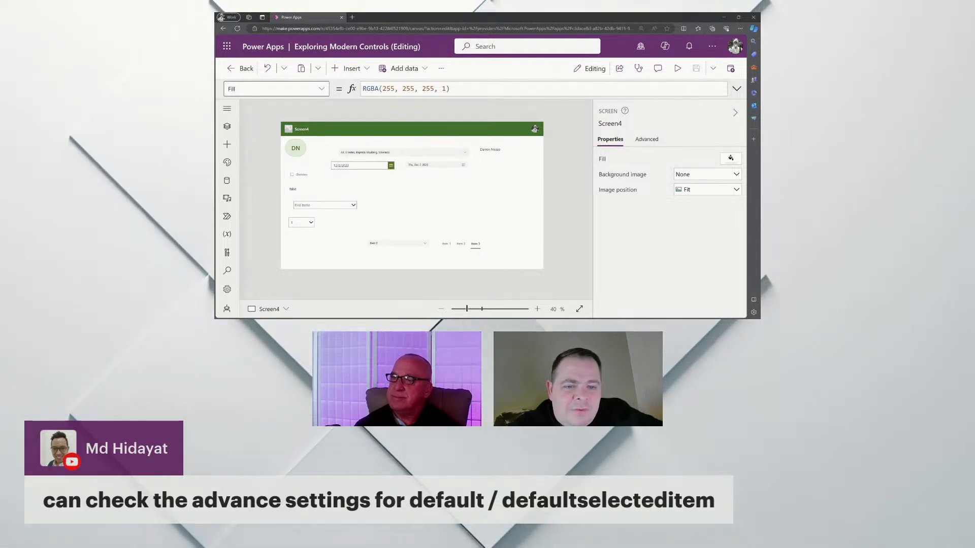
Step: Reposition the classic combo box above the classic dropdown and compare its advanced Default and DefaultSelectedItems properties with the modern dropdown's
left_click(334, 207)
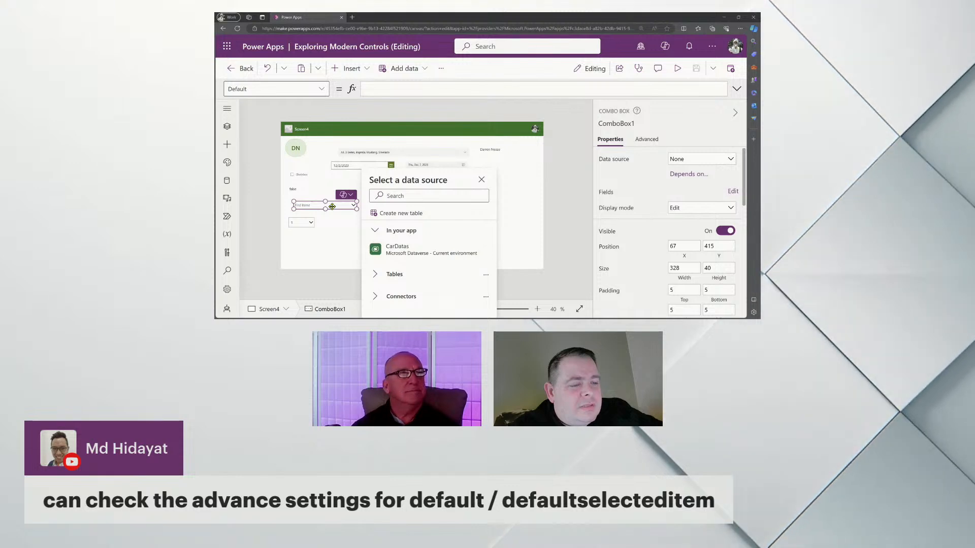
left_click_drag(332, 207, 367, 212)
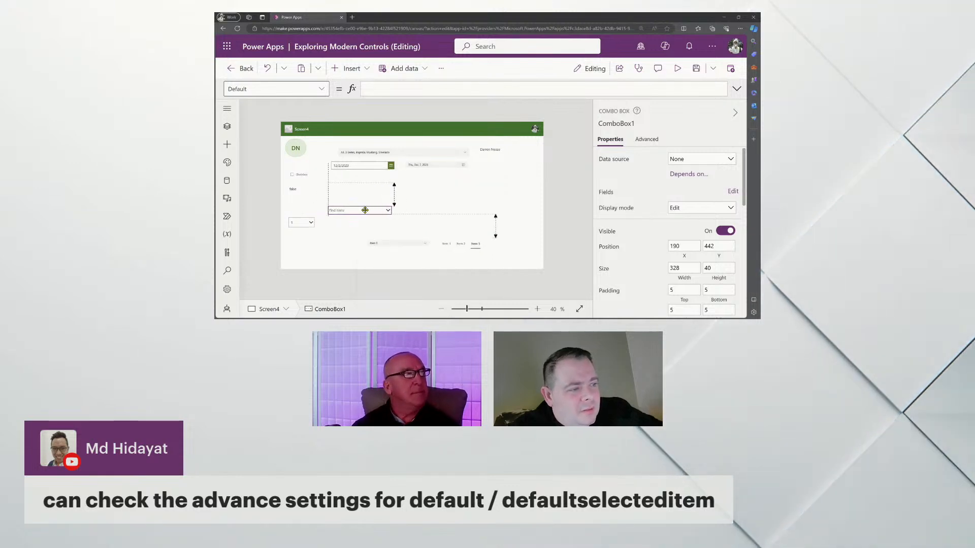
left_click(648, 139)
scroll(675, 204, "up", 1)
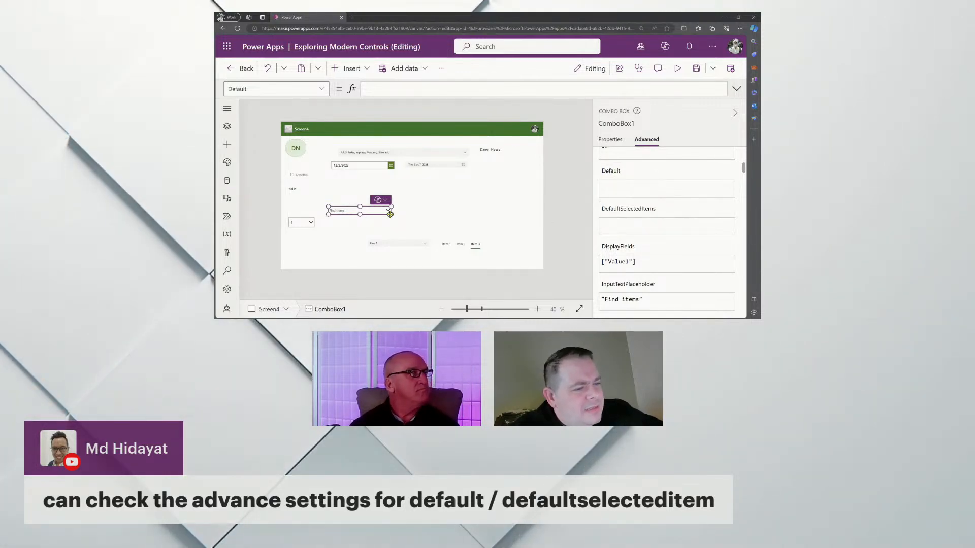
left_click_drag(375, 211, 346, 205)
left_click(406, 244)
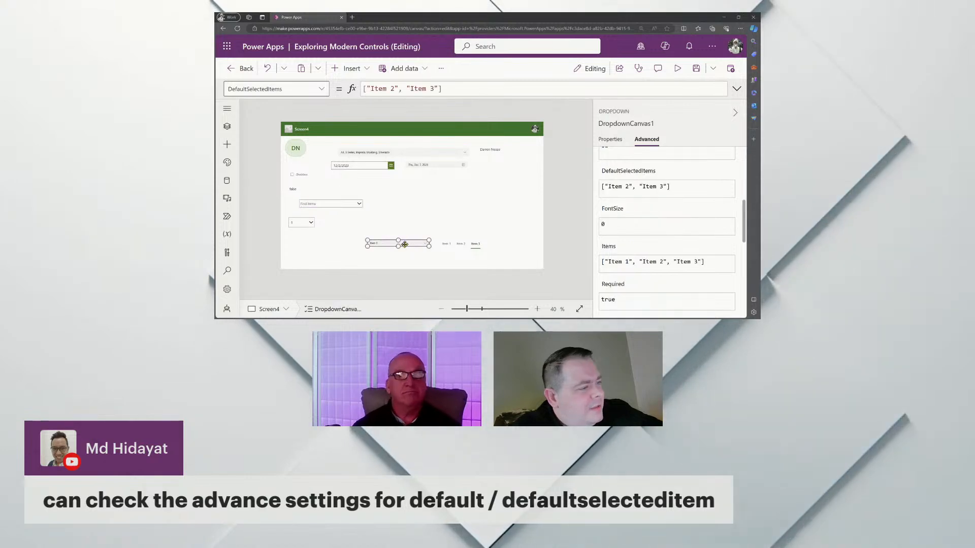
Step: Examine the tab list's DefaultSelectedItems formula and its full property list, comparing it with the modern dropdown's
scroll(671, 208, "up", 1)
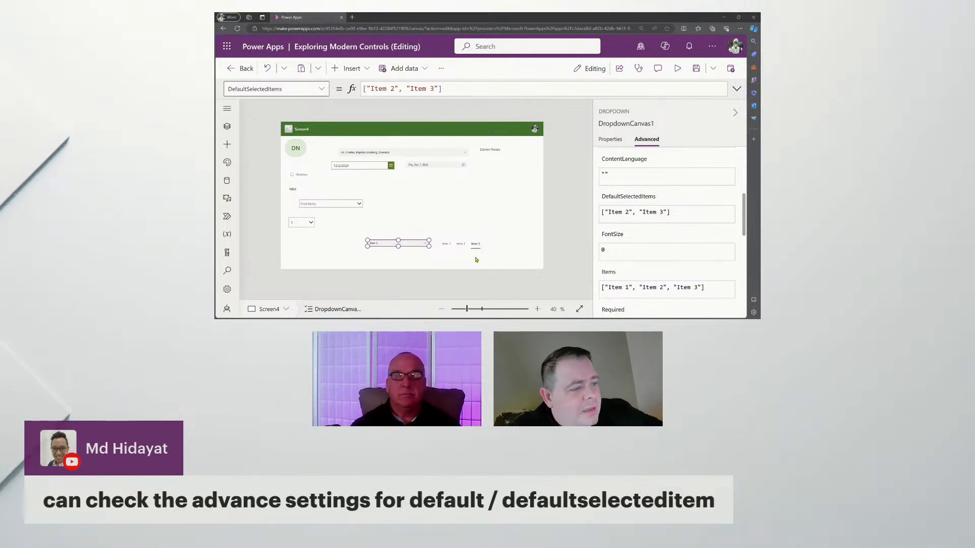
left_click(464, 244)
left_click(709, 163)
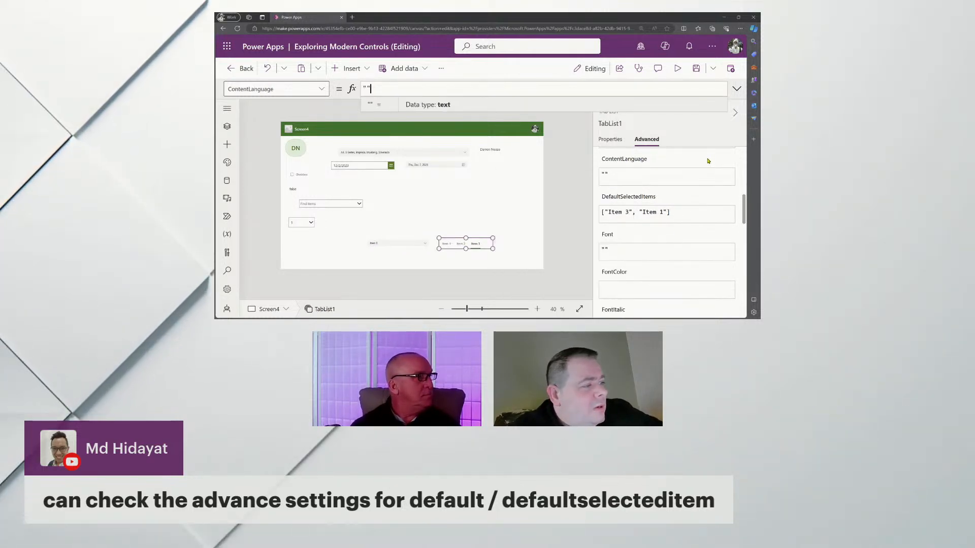
left_click(643, 198)
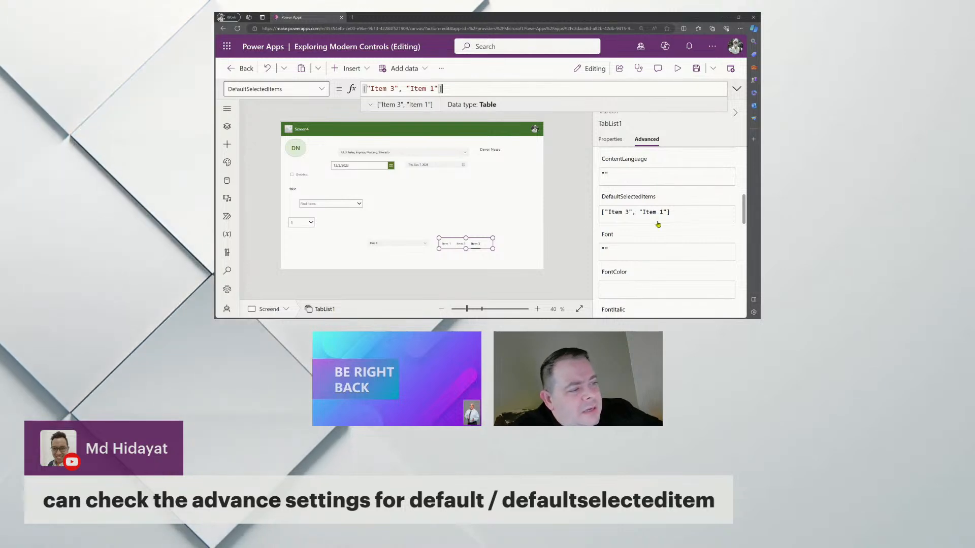
scroll(670, 258, "up", 2)
scroll(670, 257, "down", 2)
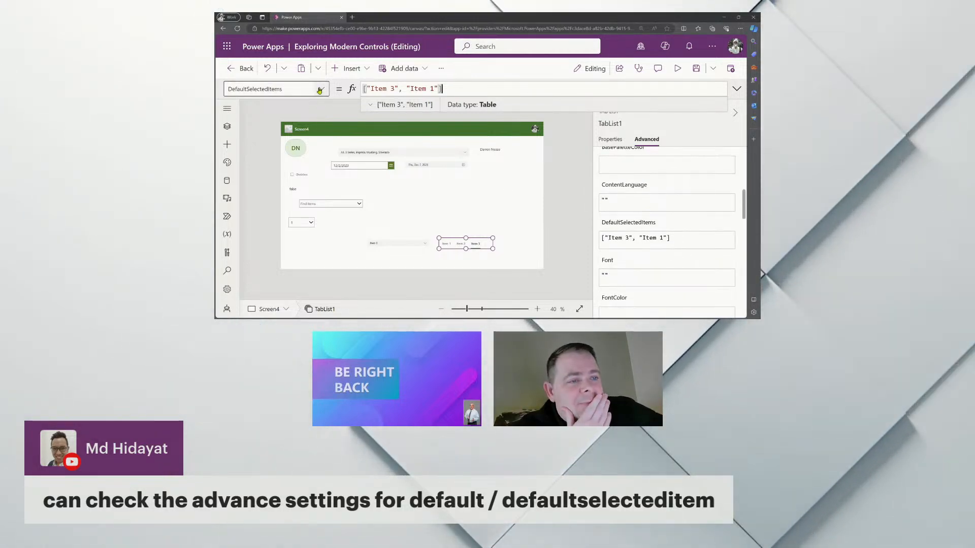
left_click(284, 89)
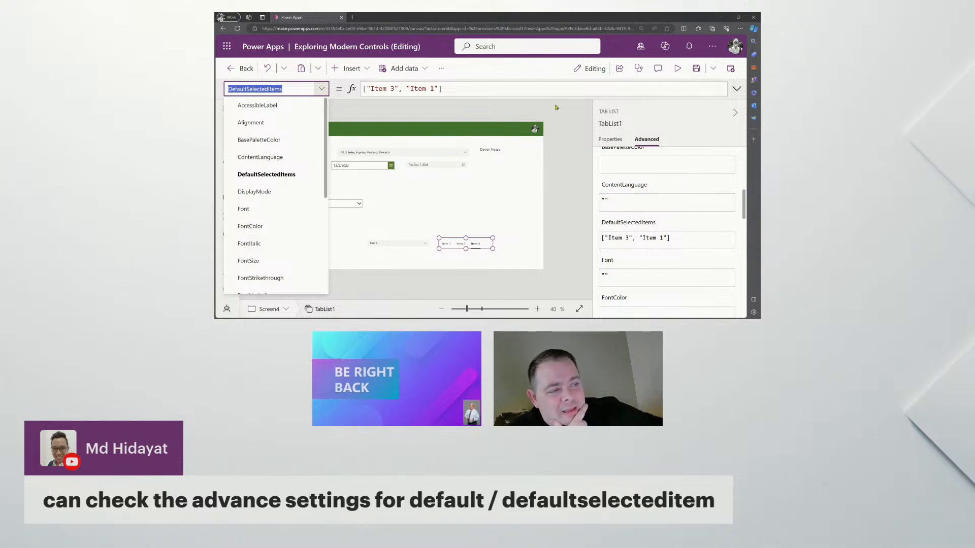
left_click(617, 141)
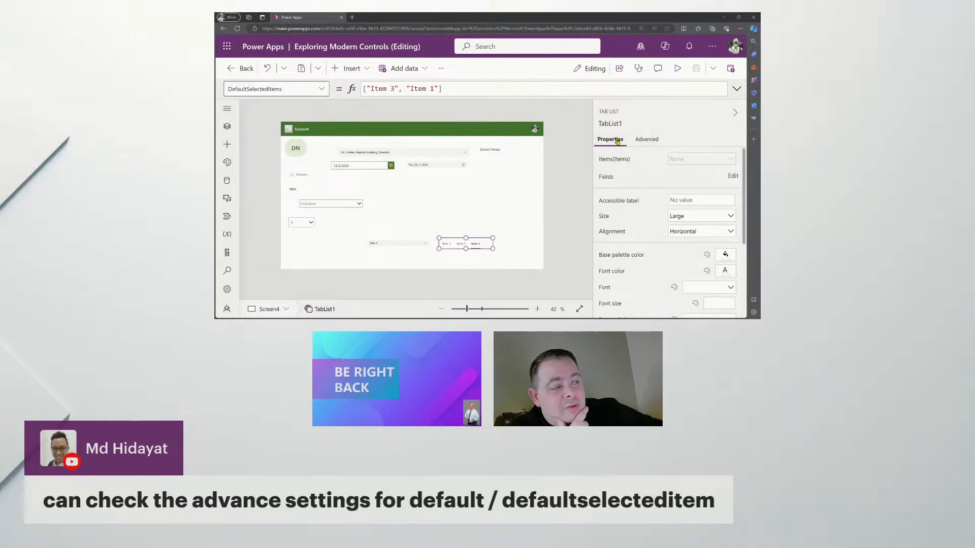
left_click(643, 141)
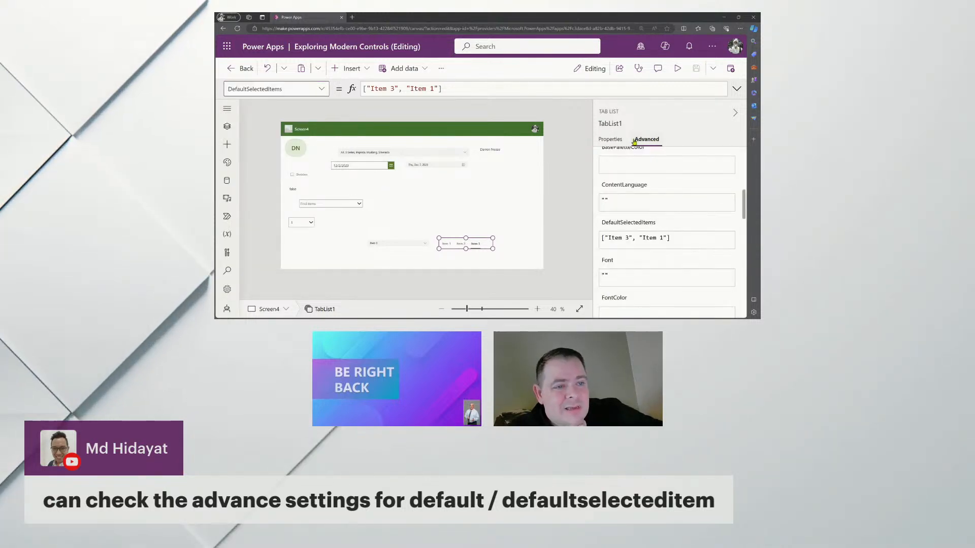
left_click(274, 89)
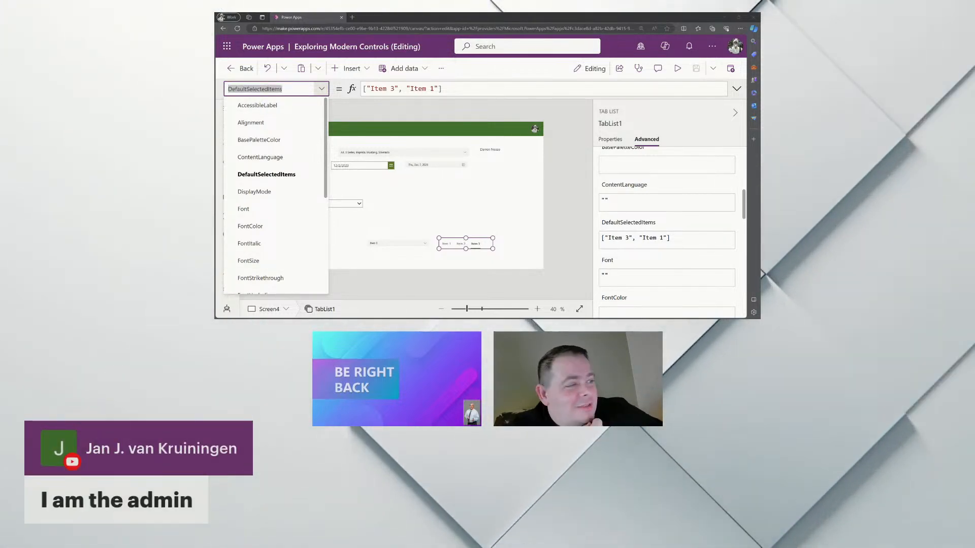
Step: Open the Power Platform admin center from the Power Apps settings
left_click(713, 47)
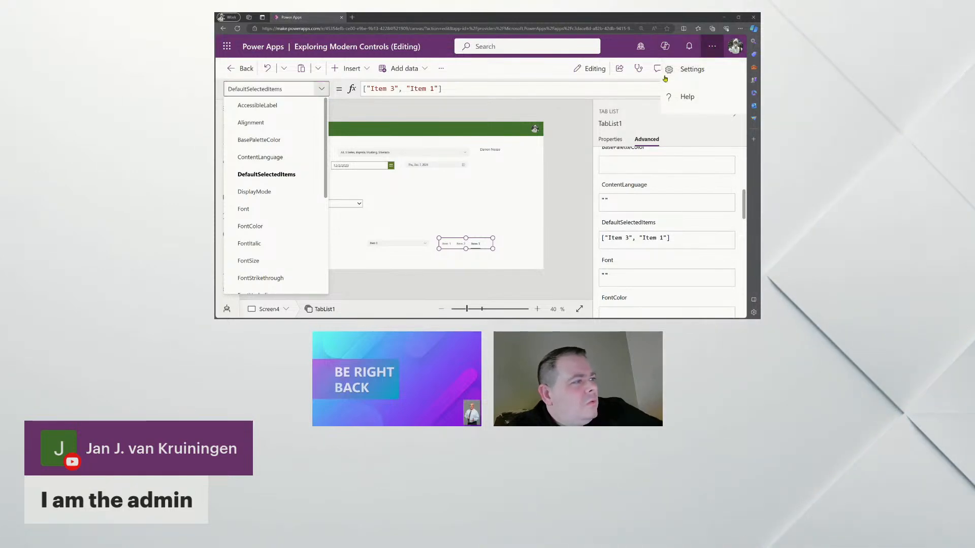
left_click(574, 207)
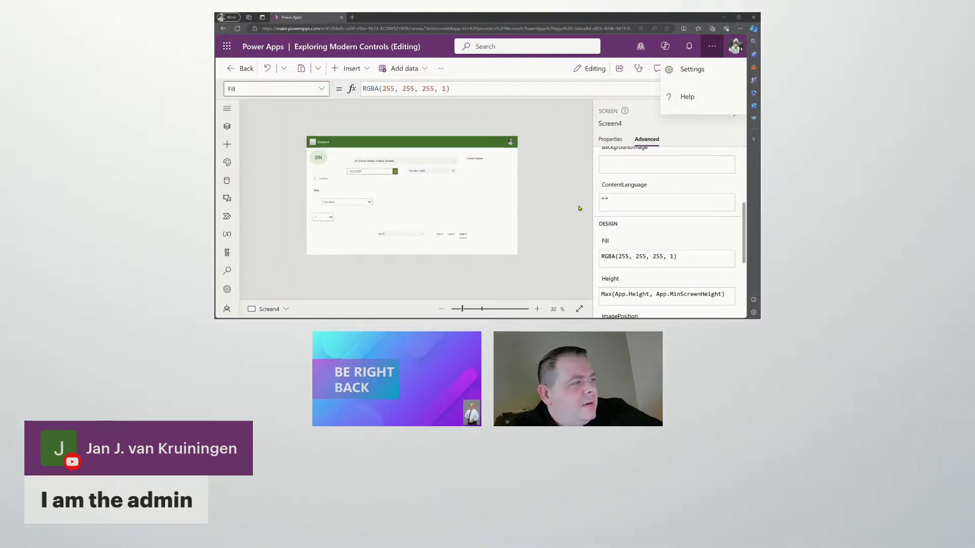
key("ctrl+minus")
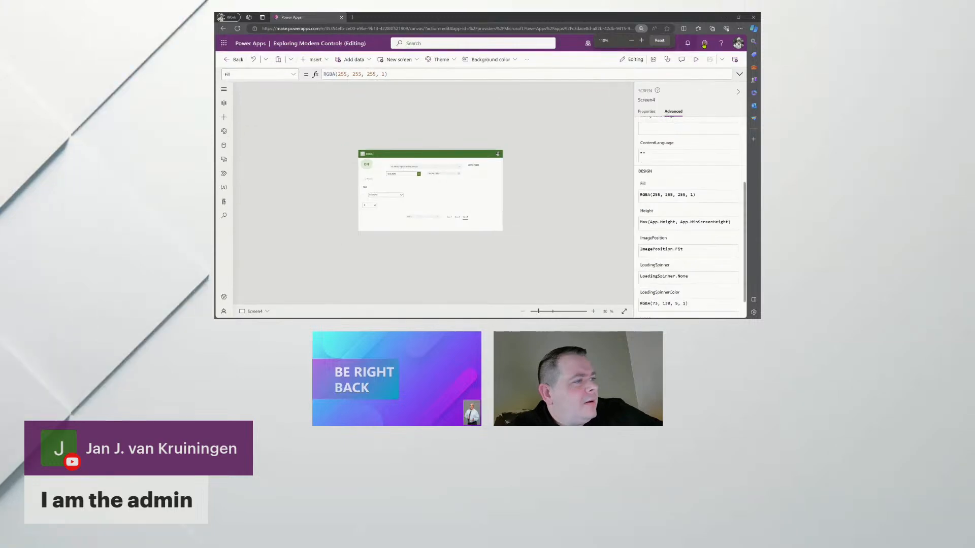
left_click(705, 43)
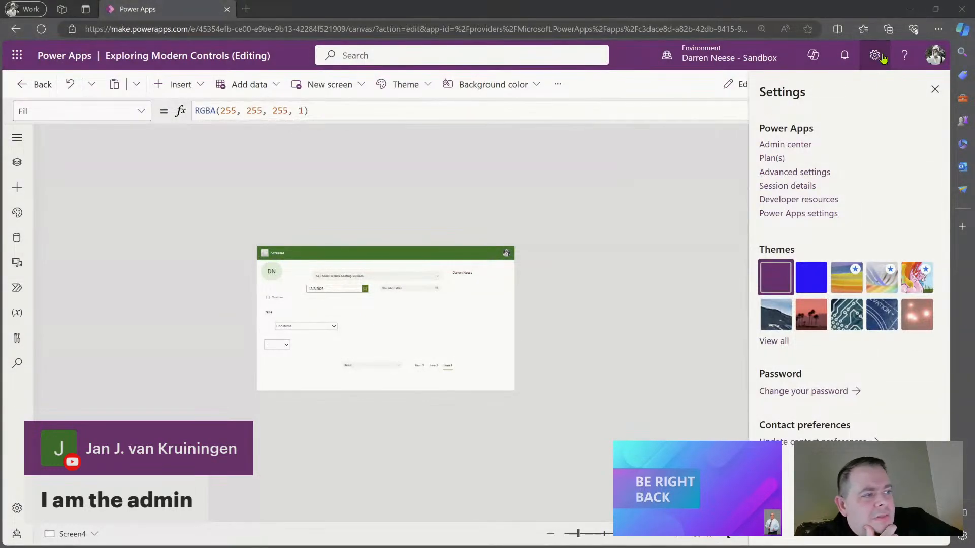
left_click(787, 145)
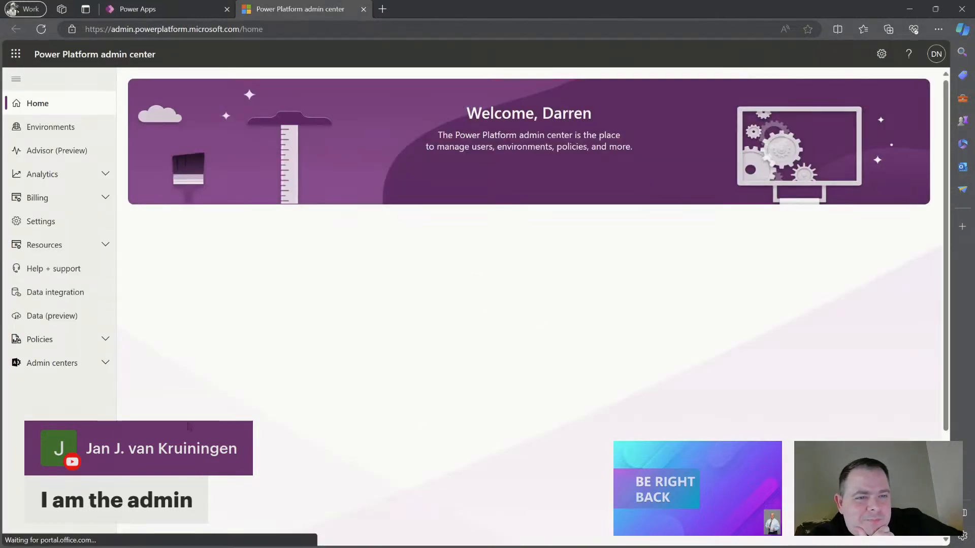
Step: Sort the environments by name in ascending order and open the sandbox environment that contains the app
left_click(54, 132)
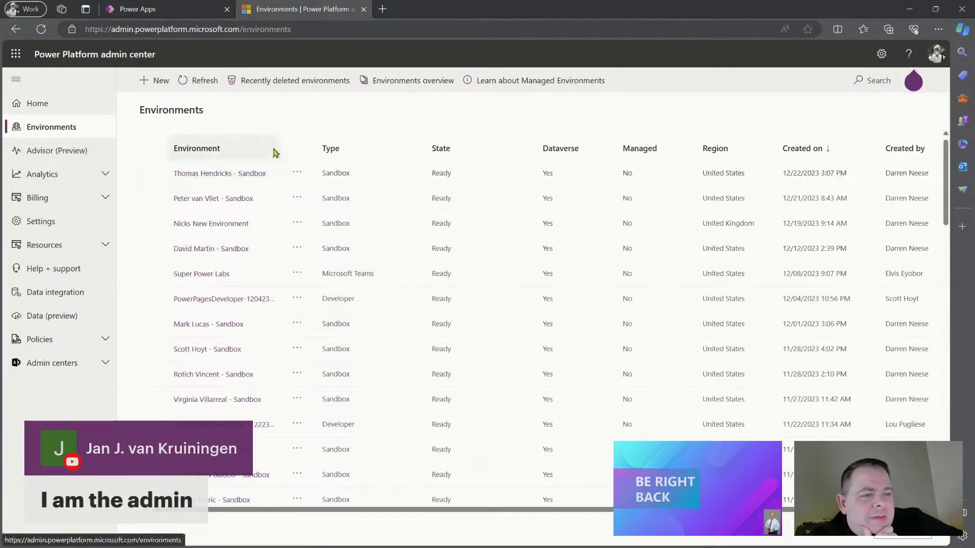
left_click(214, 149)
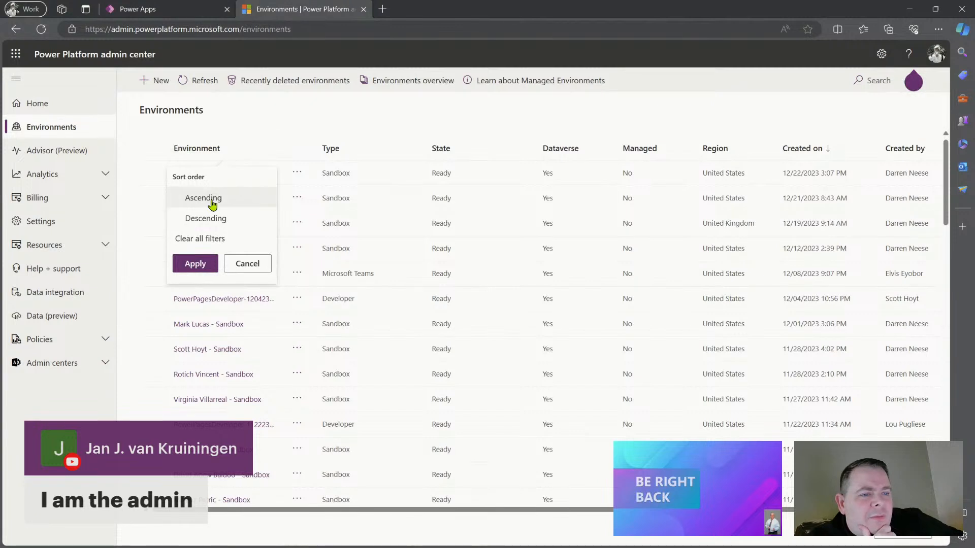
left_click(211, 202)
left_click(196, 263)
scroll(214, 263, "down", 3)
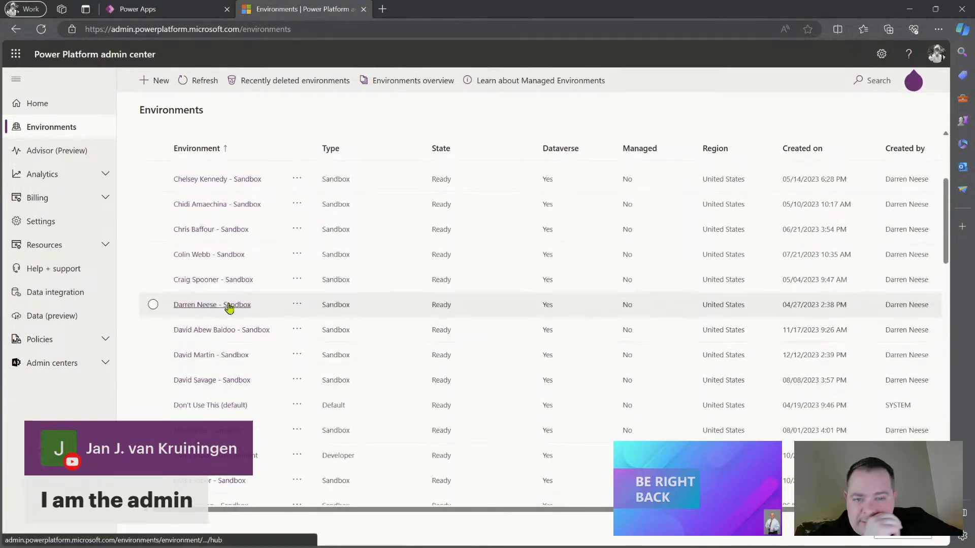
left_click(229, 305)
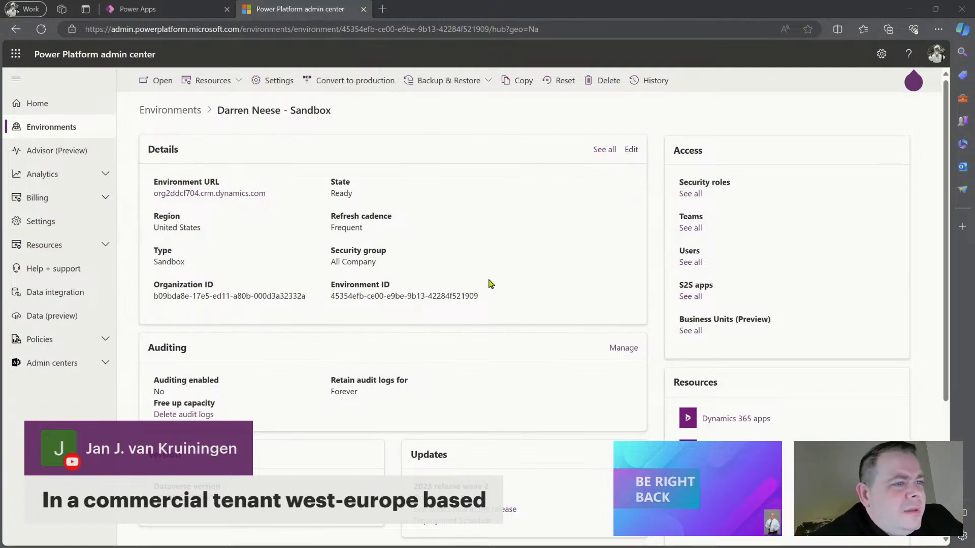
Step: Open the product Features settings of the sandbox environment
left_click(262, 79)
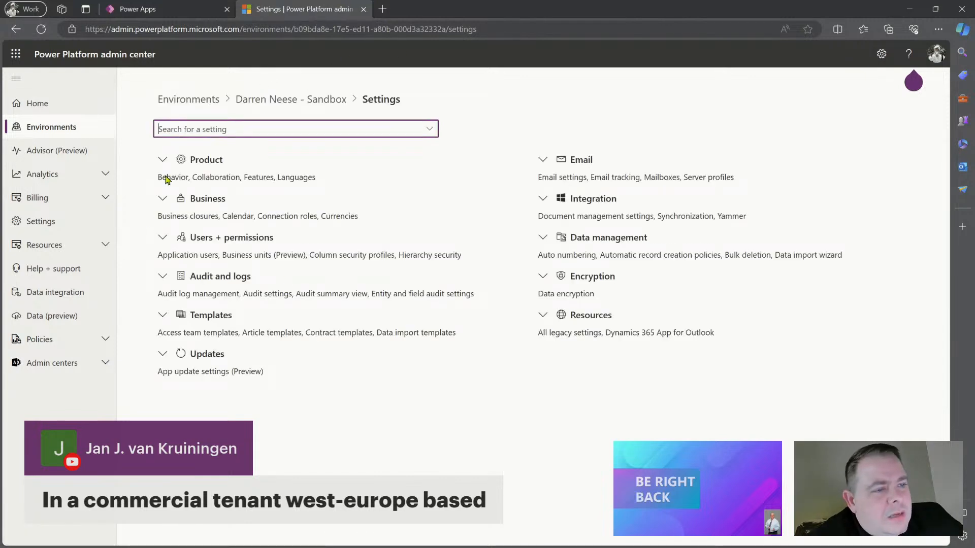
left_click(162, 161)
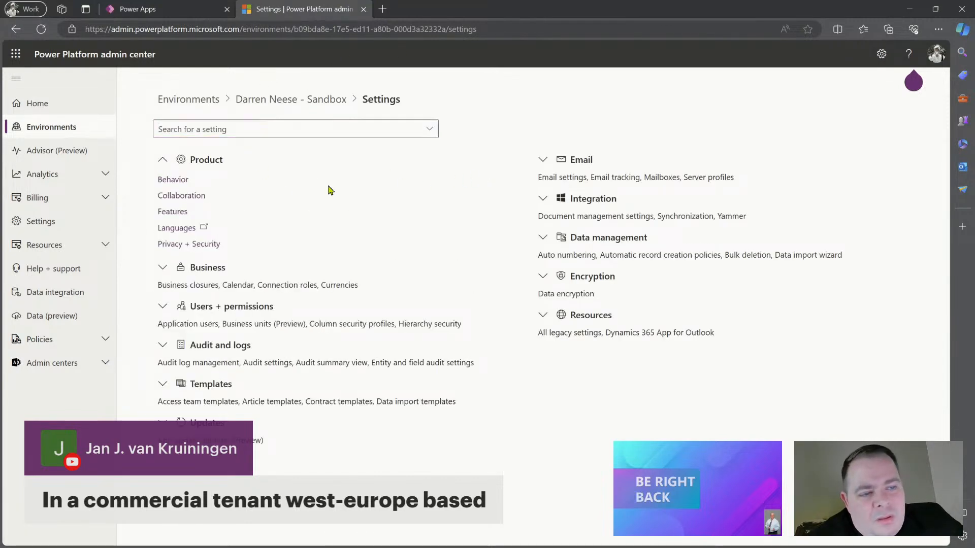
left_click(174, 212)
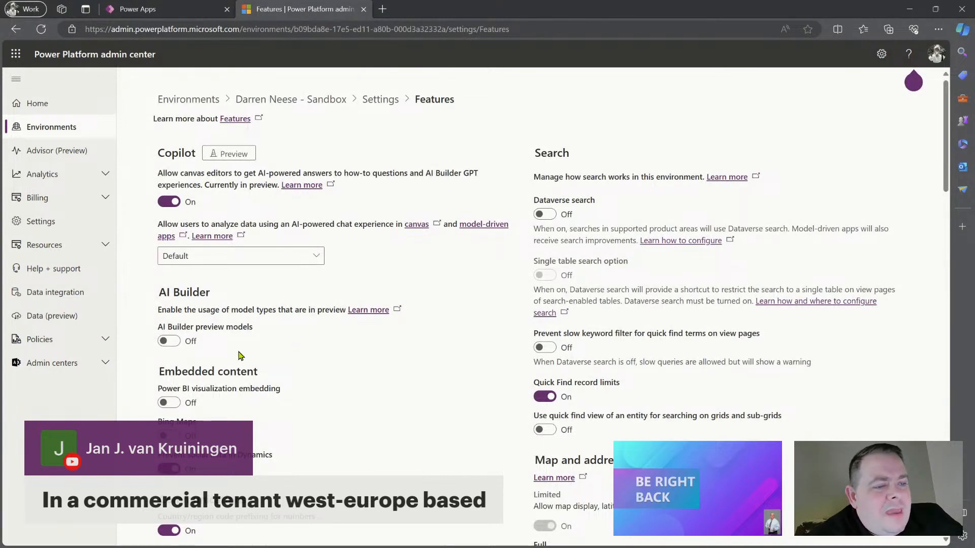
Step: Turn on AI Builder preview models, Power BI visualization embedding and Bing Maps for the environment
left_click(172, 342)
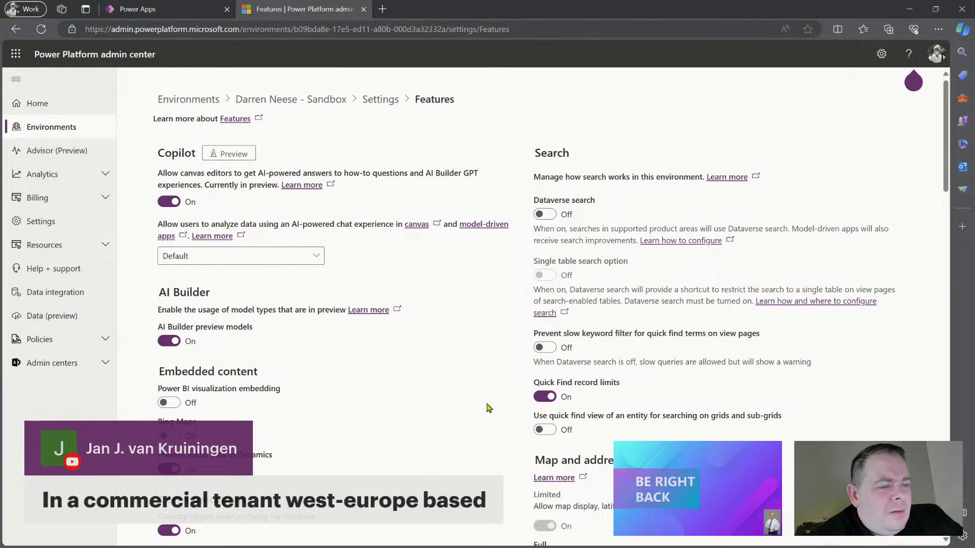
scroll(500, 419, "down", 1)
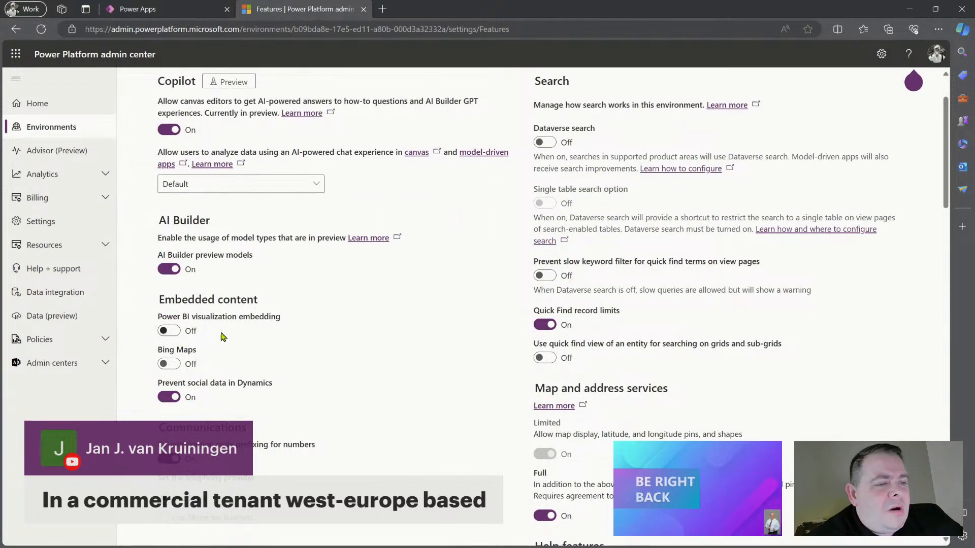
left_click(172, 331)
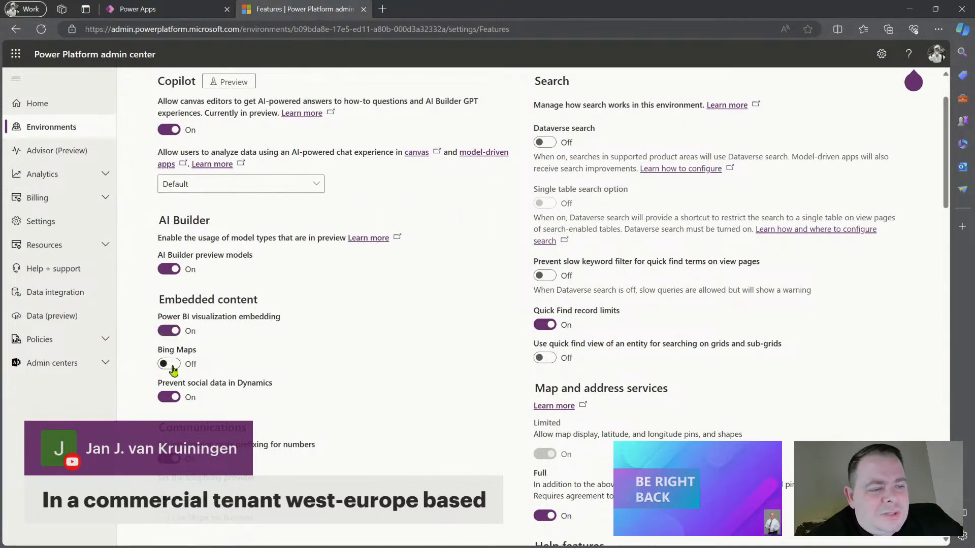
left_click(173, 364)
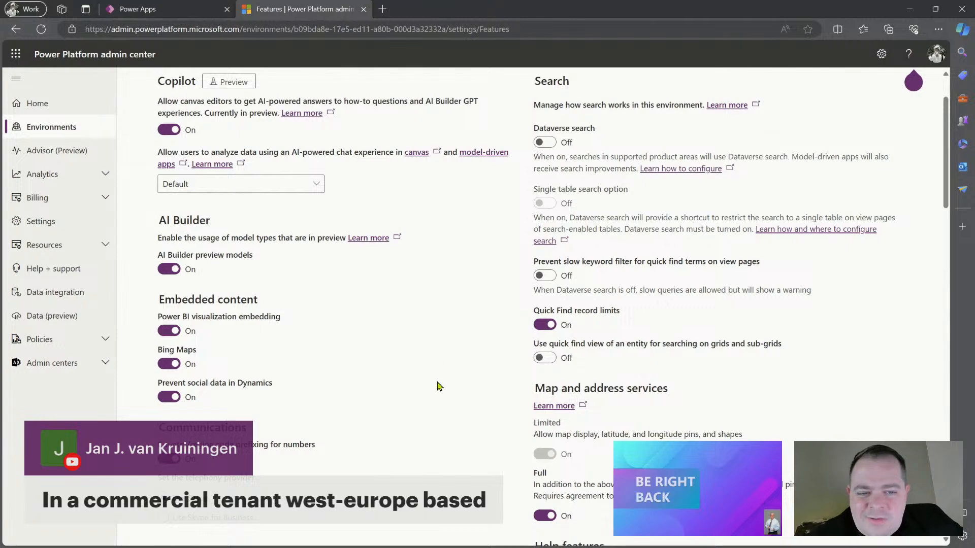
scroll(346, 388, "up", 1)
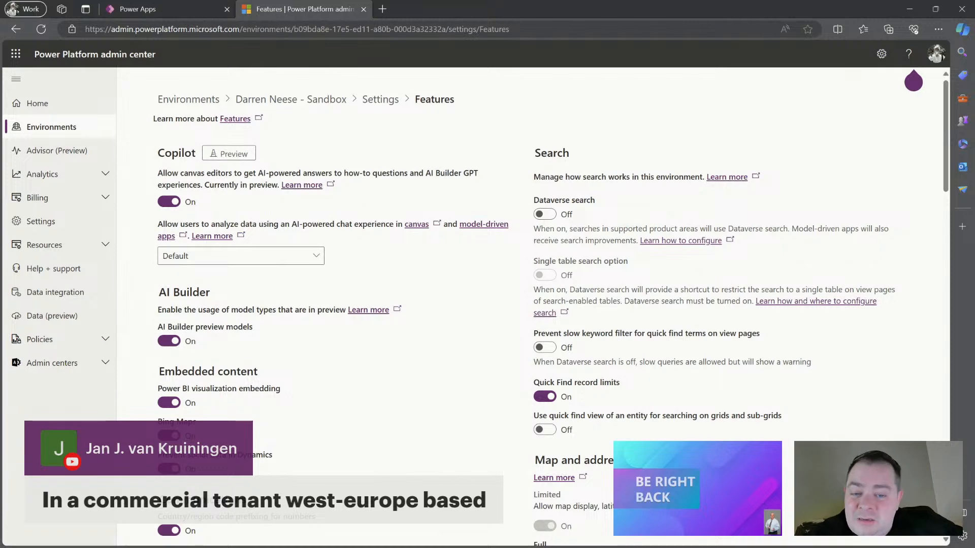
Step: Return to the canvas app and check the Modern controls and themes option in its general settings
left_click(194, 18)
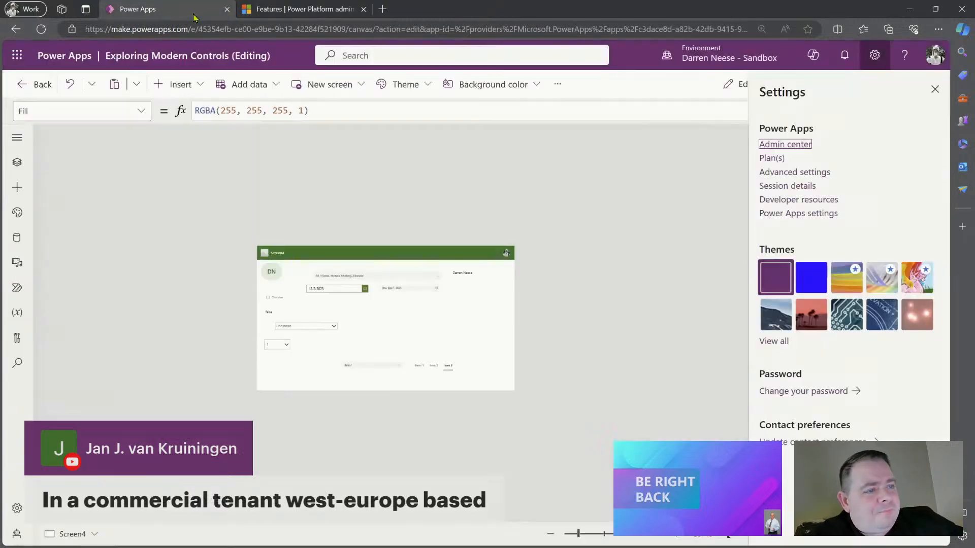
left_click(557, 85)
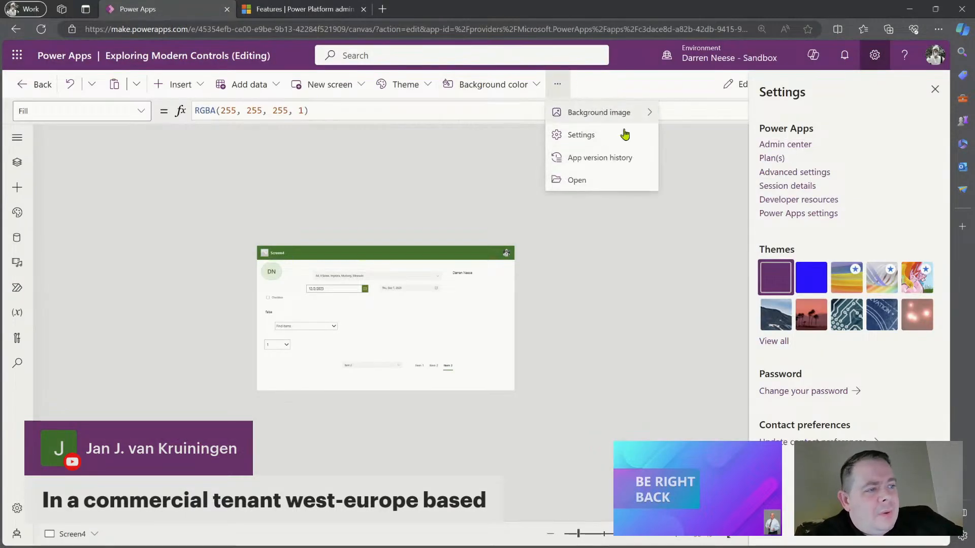
left_click(612, 140)
scroll(598, 300, "down", 5)
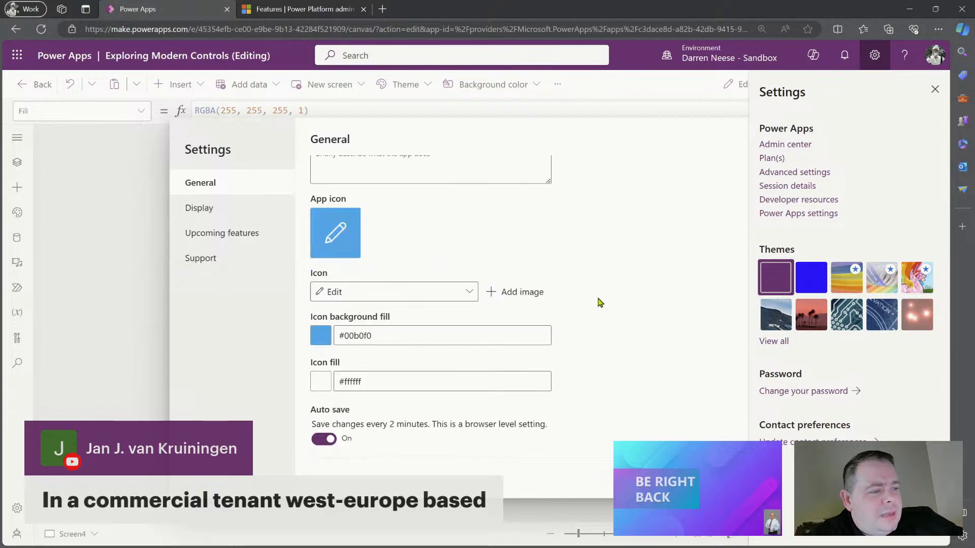
scroll(568, 354, "down", 3)
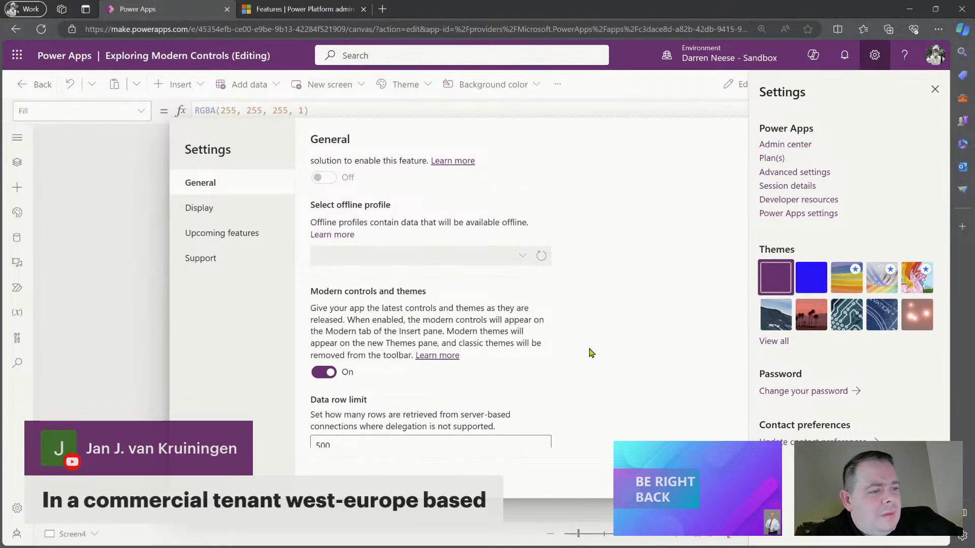
scroll(358, 259, "down", 1)
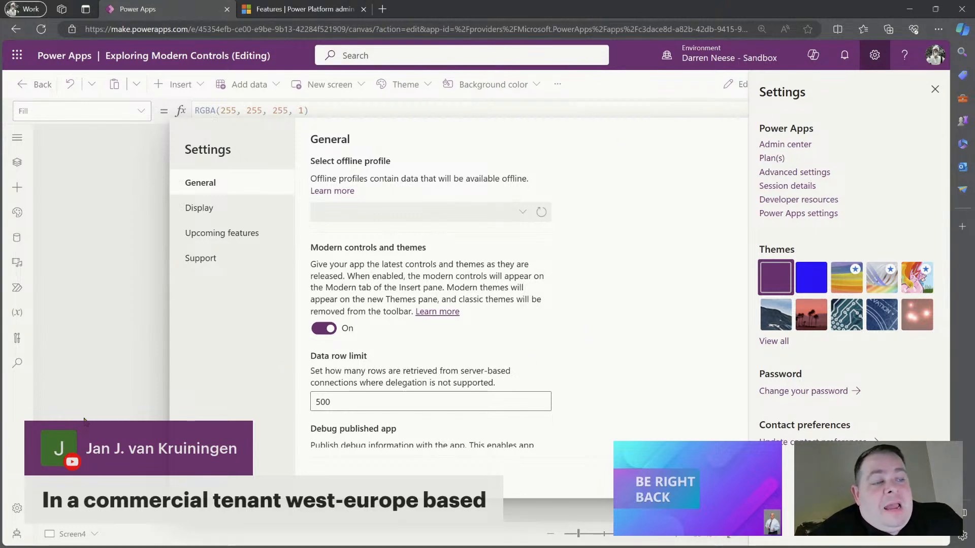
left_click(935, 90)
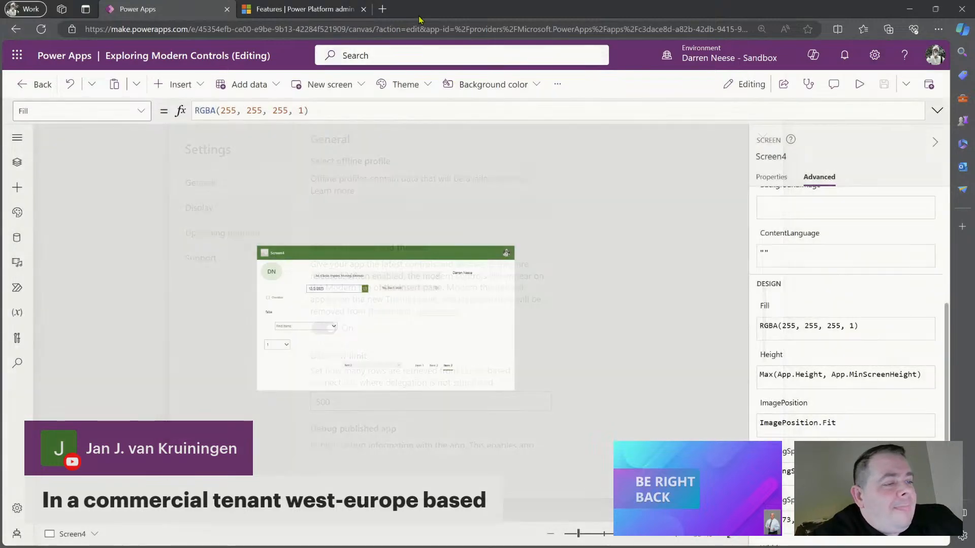
Step: Return to the Power Platform admin center's Features page and turn on Dataverse search for the sandbox environment
key("ctrl+Tab")
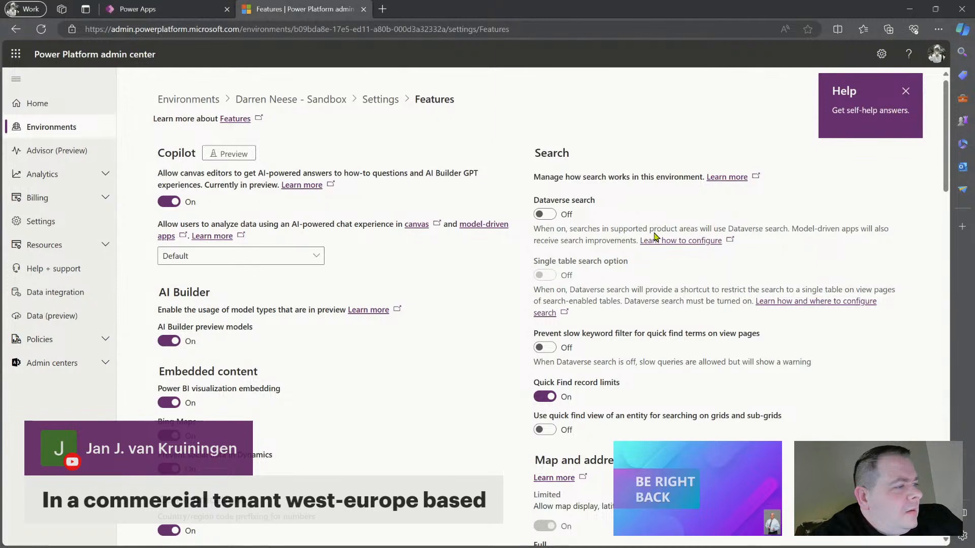
left_click_drag(666, 229, 873, 231)
left_click(825, 257)
left_click(547, 216)
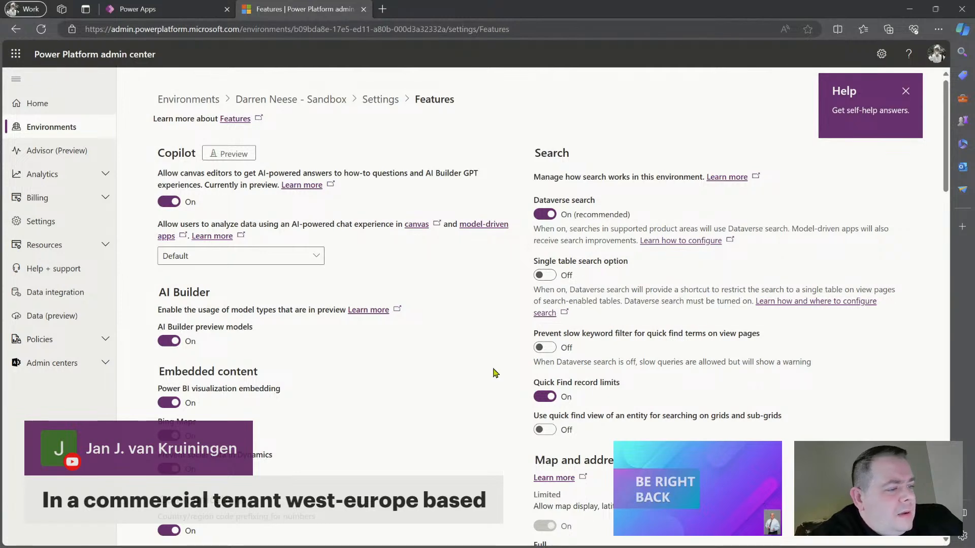
Step: Look through all feature options of the sandbox environment for settings that could affect modern controls in canvas apps
scroll(459, 402, "down", 4)
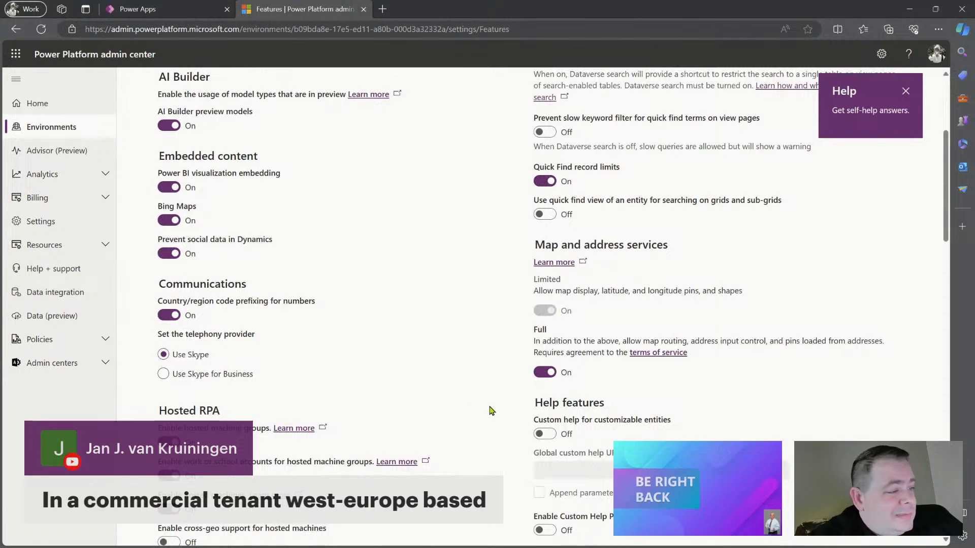
scroll(558, 431, "down", 5)
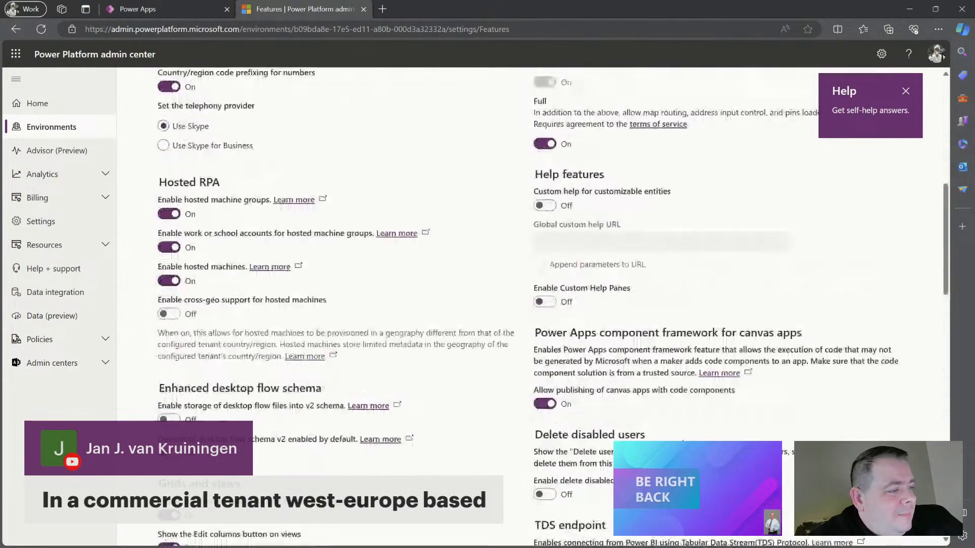
scroll(684, 442, "down", 1)
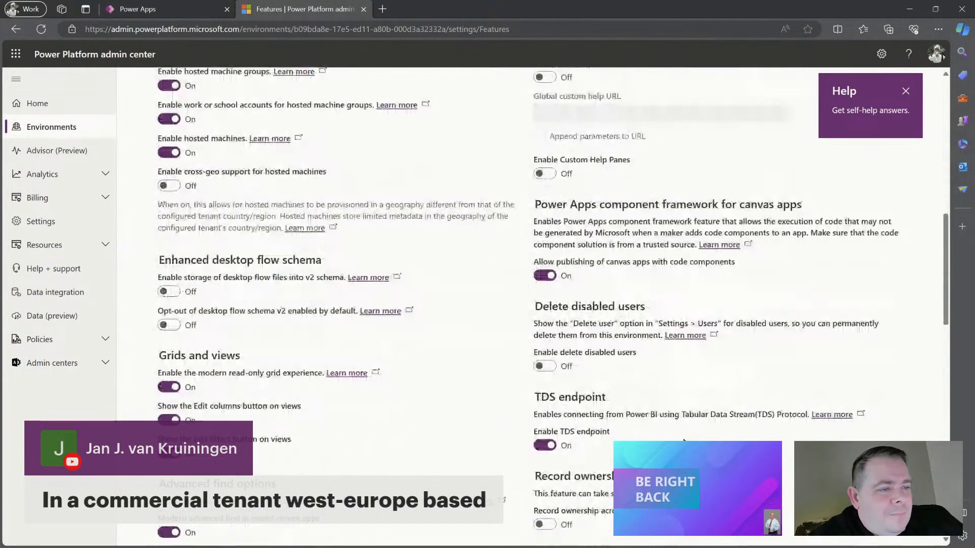
scroll(684, 442, "down", 2)
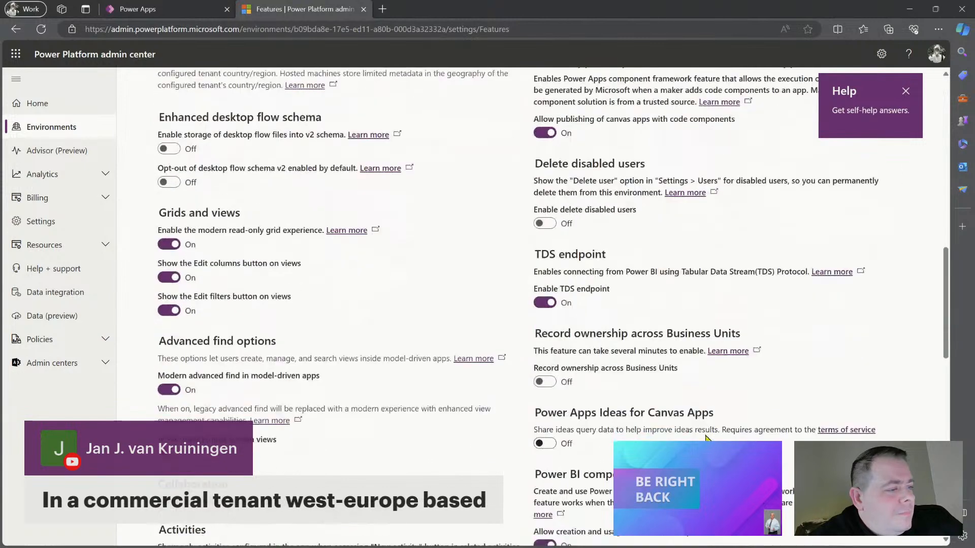
scroll(704, 439, "down", 2)
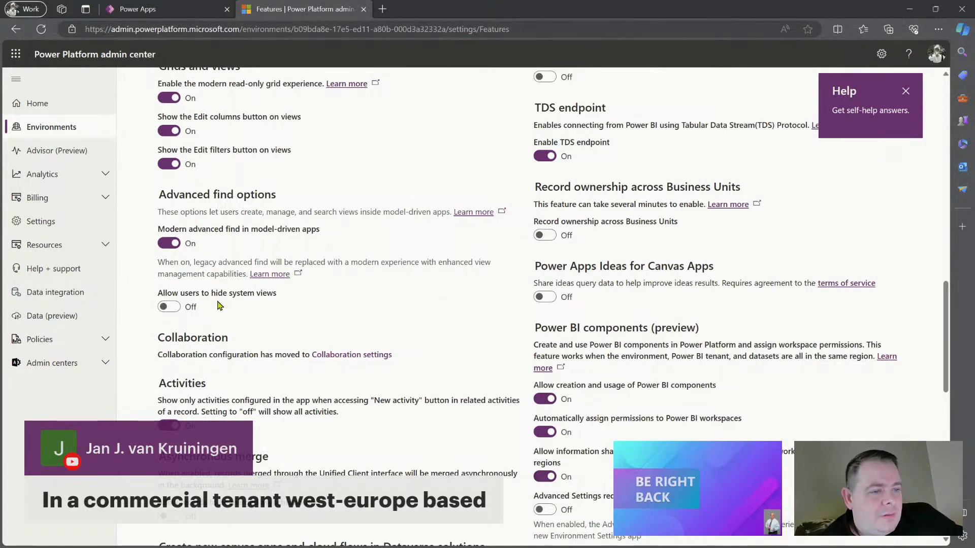
scroll(219, 305, "down", 4)
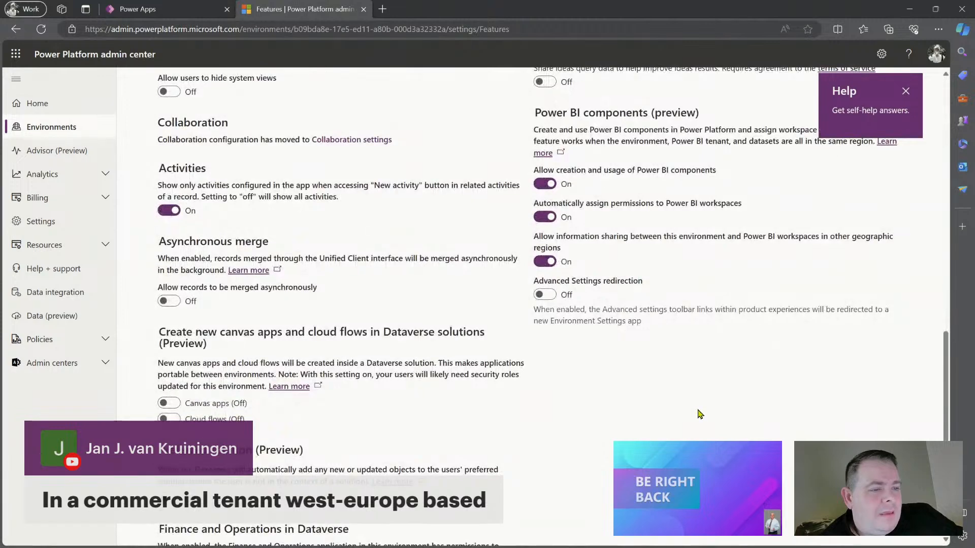
scroll(700, 415, "down", 3)
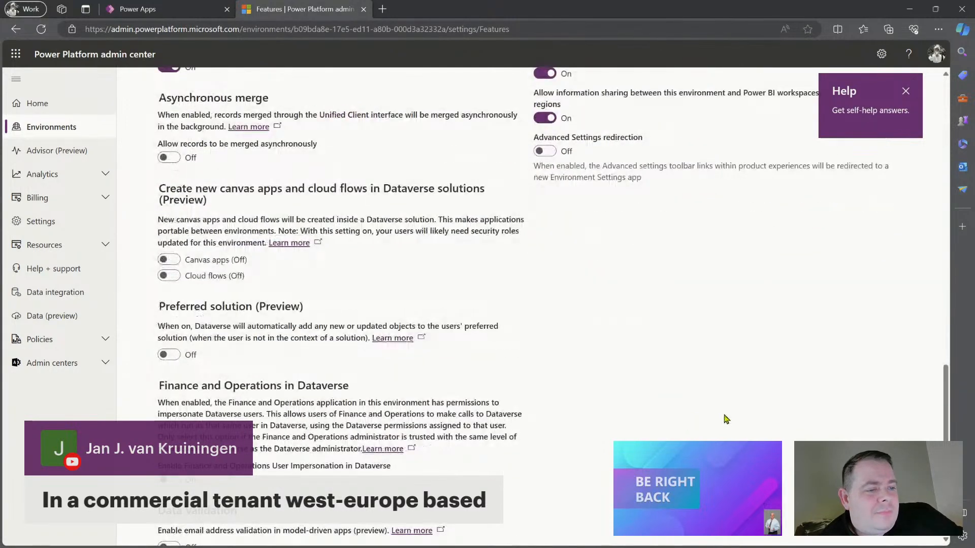
scroll(726, 419, "down", 5)
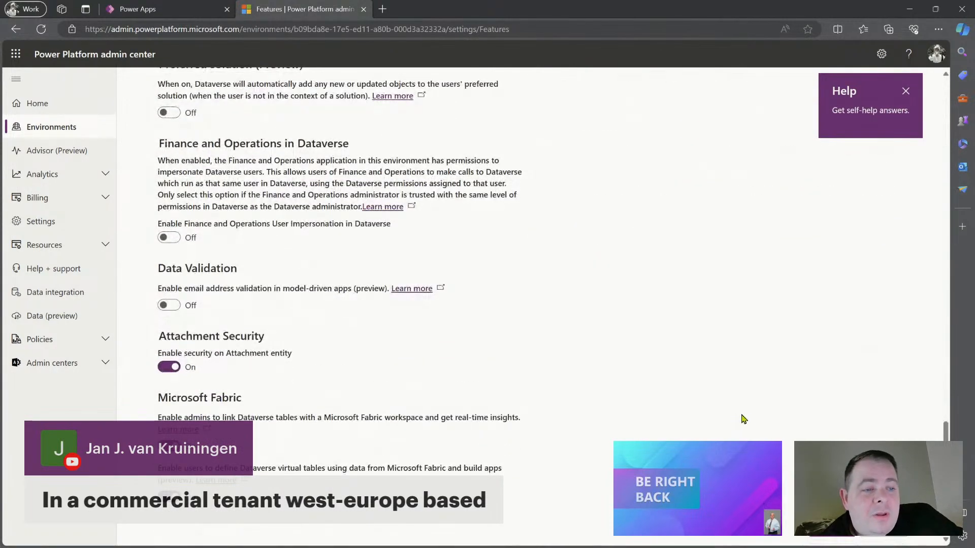
scroll(746, 418, "up", 4)
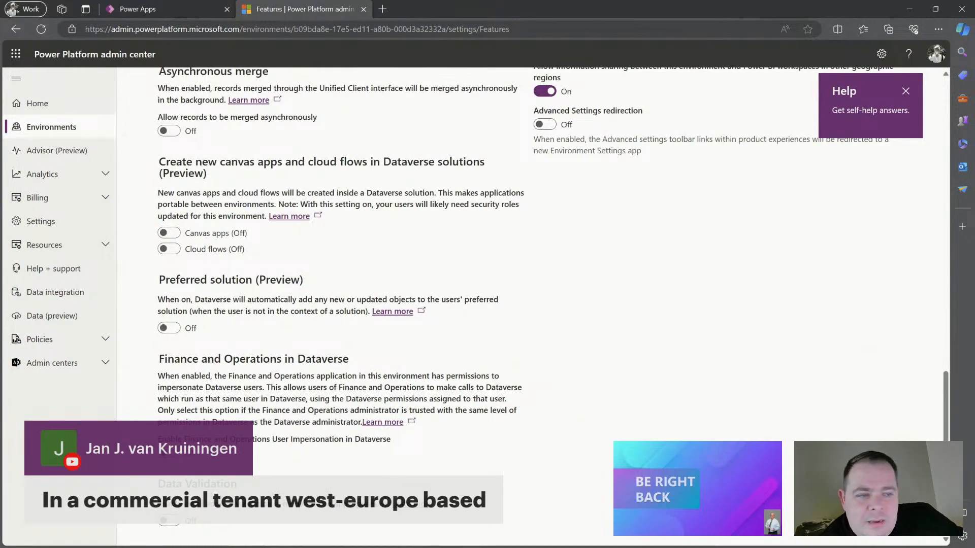
scroll(553, 337, "up", 1)
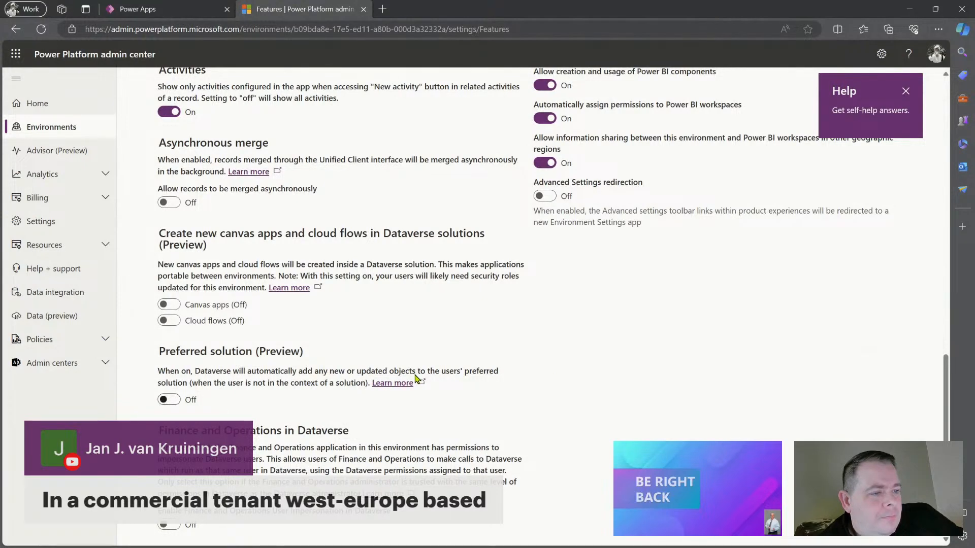
scroll(637, 365, "up", 2)
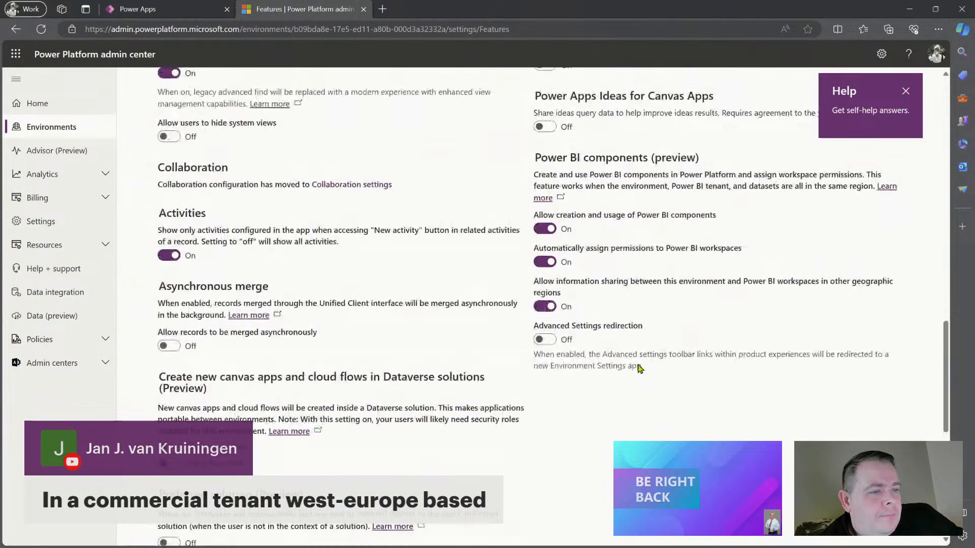
scroll(598, 401, "up", 7)
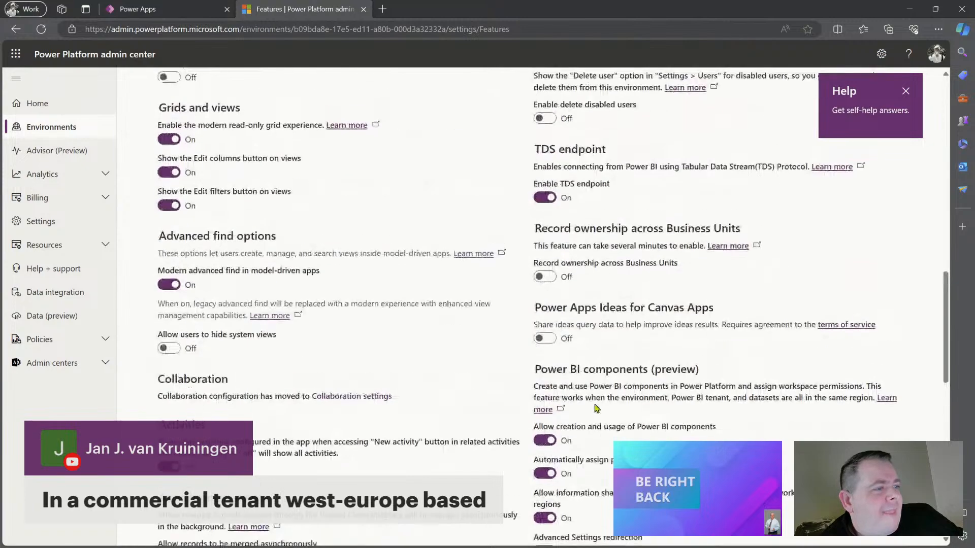
scroll(600, 416, "up", 6)
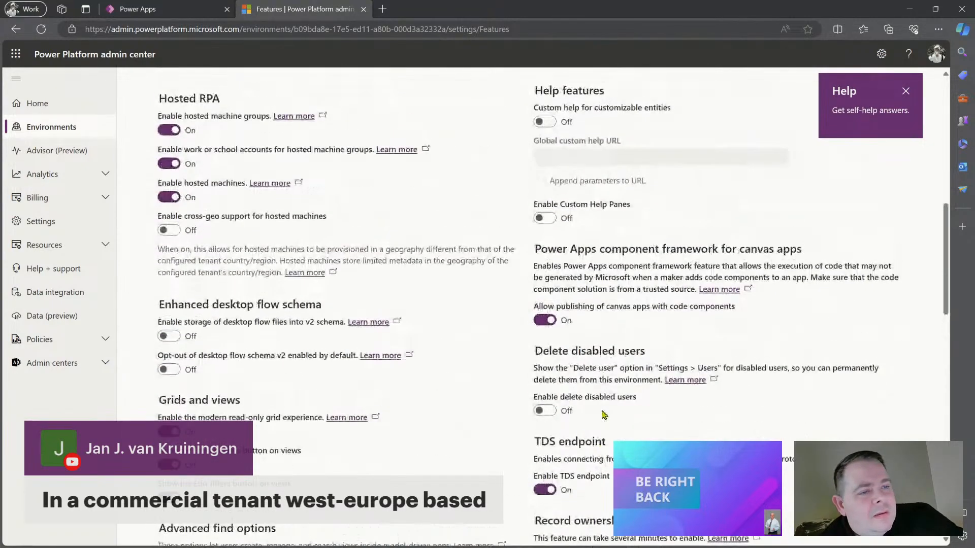
scroll(601, 416, "up", 2)
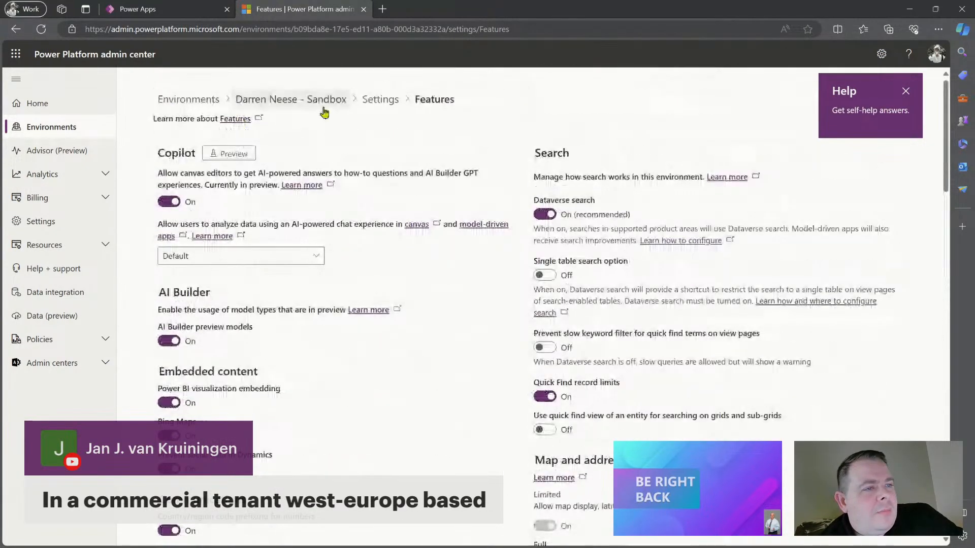
Step: Keep the unsaved changes when leaving the Features page and save the environment's feature settings
left_click(380, 99)
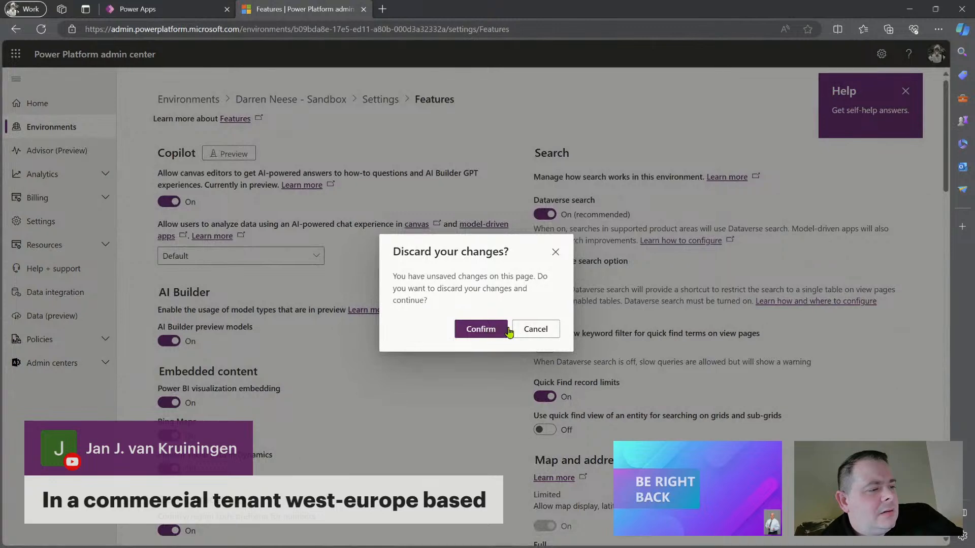
left_click(536, 329)
scroll(863, 401, "down", 3)
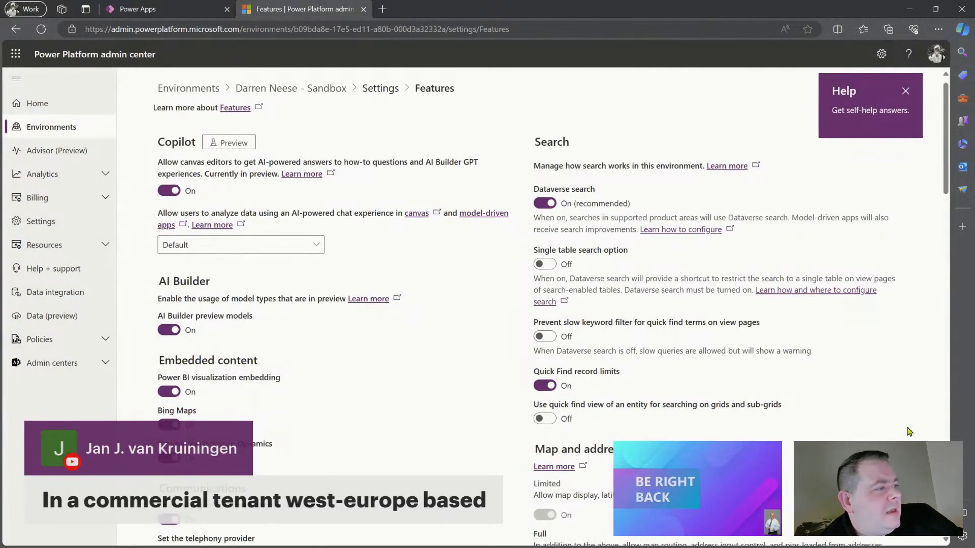
scroll(859, 404, "down", 10)
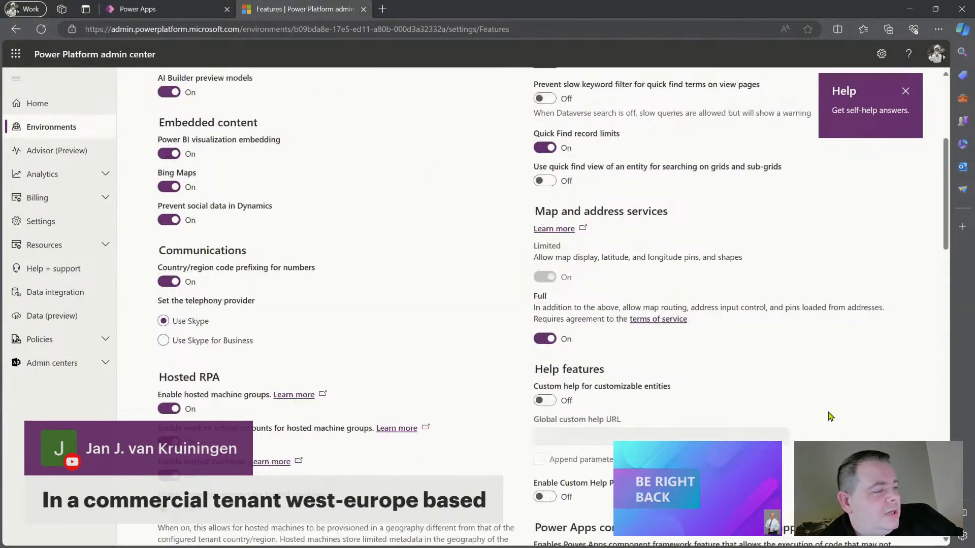
scroll(431, 270, "down", 5)
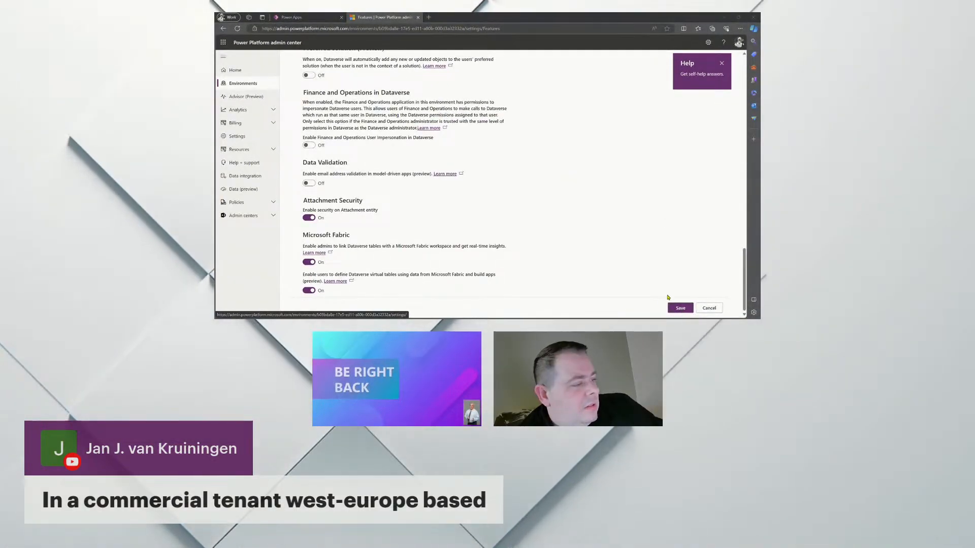
left_click(681, 308)
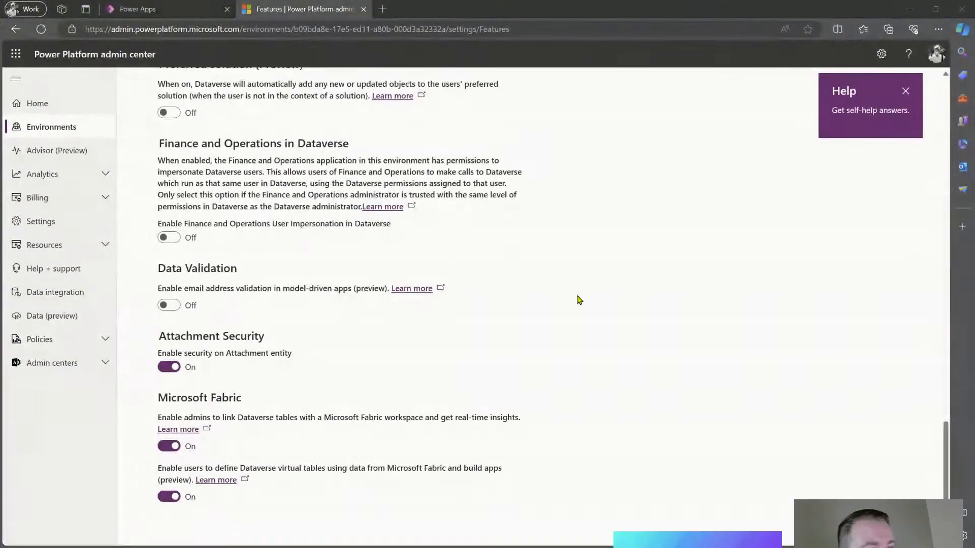
Step: Open the environment's product Behavior settings to check the available options and dismiss the Help pop-up
scroll(579, 265, "up", 5)
scroll(608, 336, "up", 15)
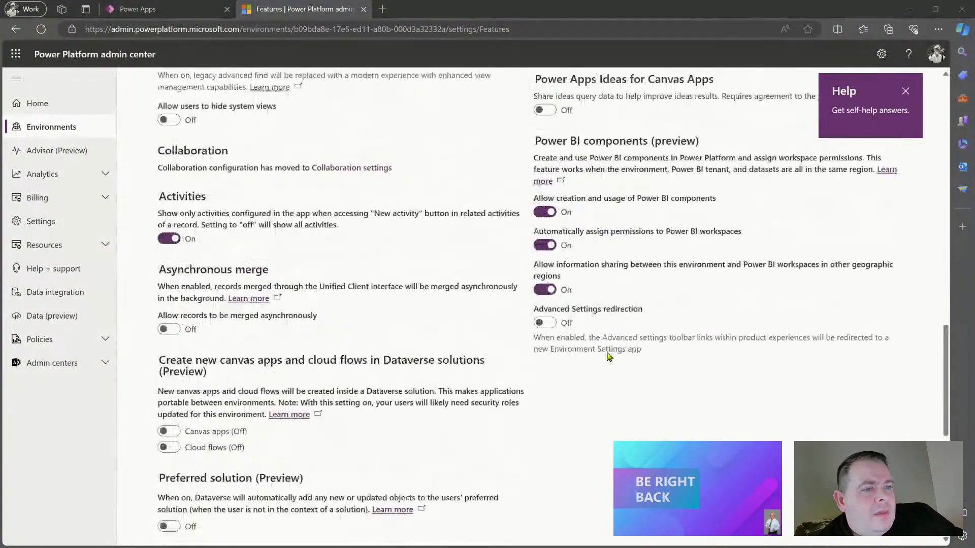
scroll(607, 356, "up", 10)
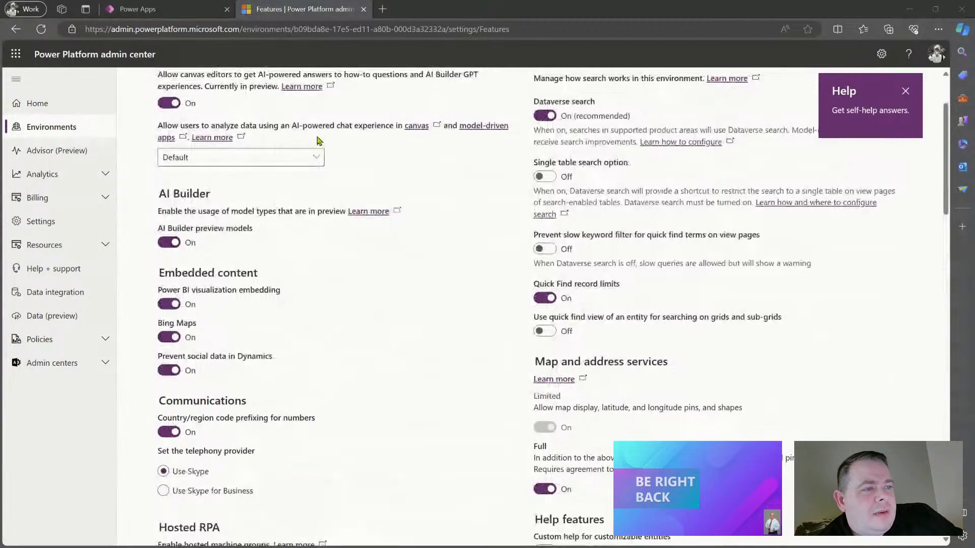
scroll(438, 348, "up", 1)
key("alt+Left")
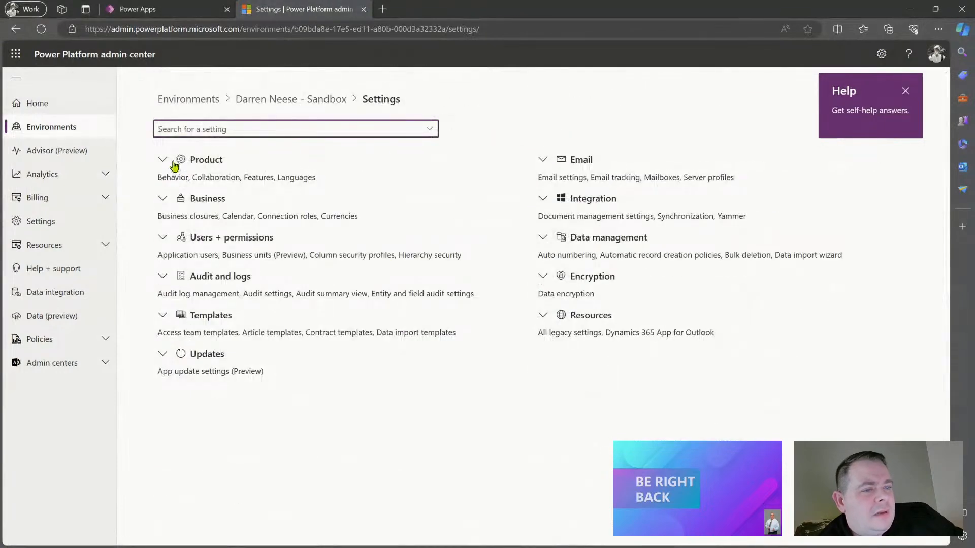
left_click(170, 161)
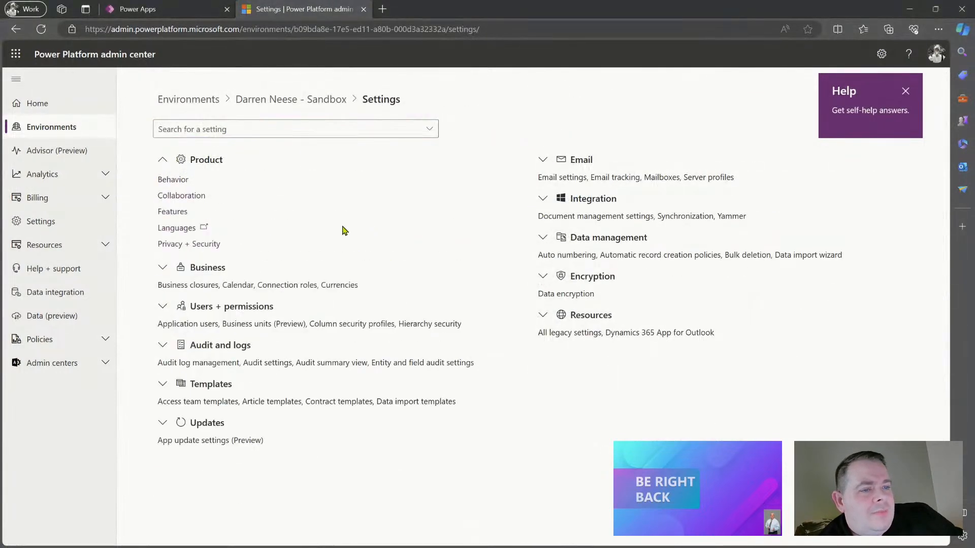
left_click(171, 181)
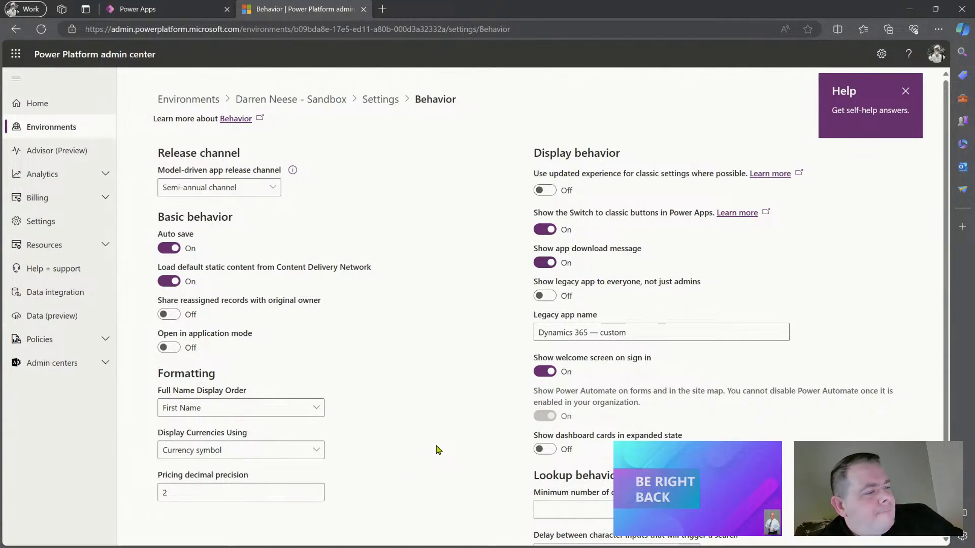
scroll(441, 448, "down", 1)
scroll(447, 448, "up", 1)
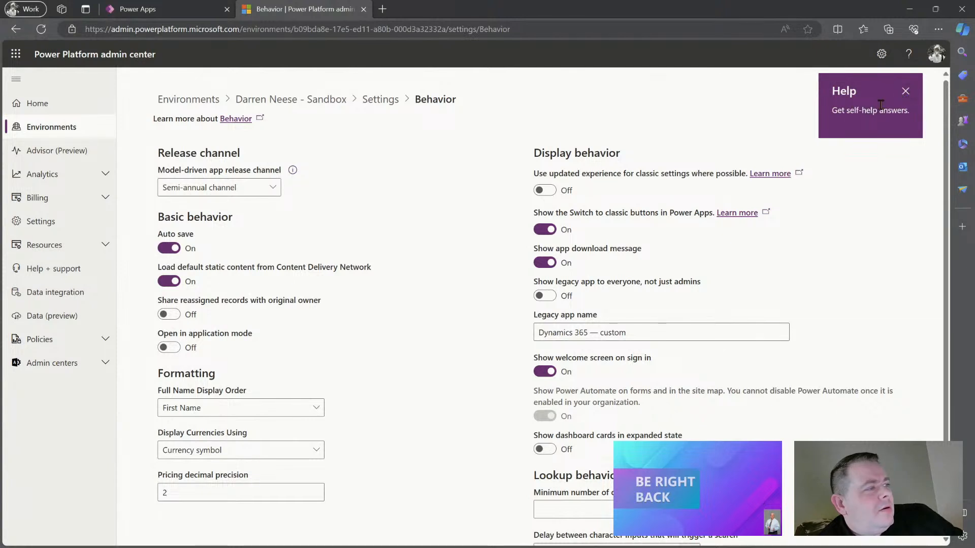
left_click(906, 93)
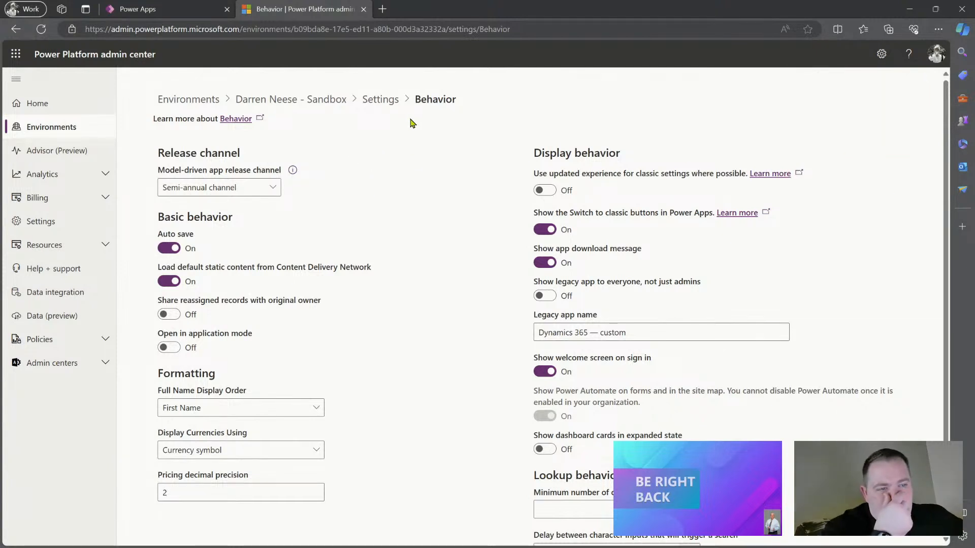
Step: Return to the canvas app and examine the DefaultSelectedItems formulas of the tab list and the Item 2 dropdown on Screen4
left_click(169, 14)
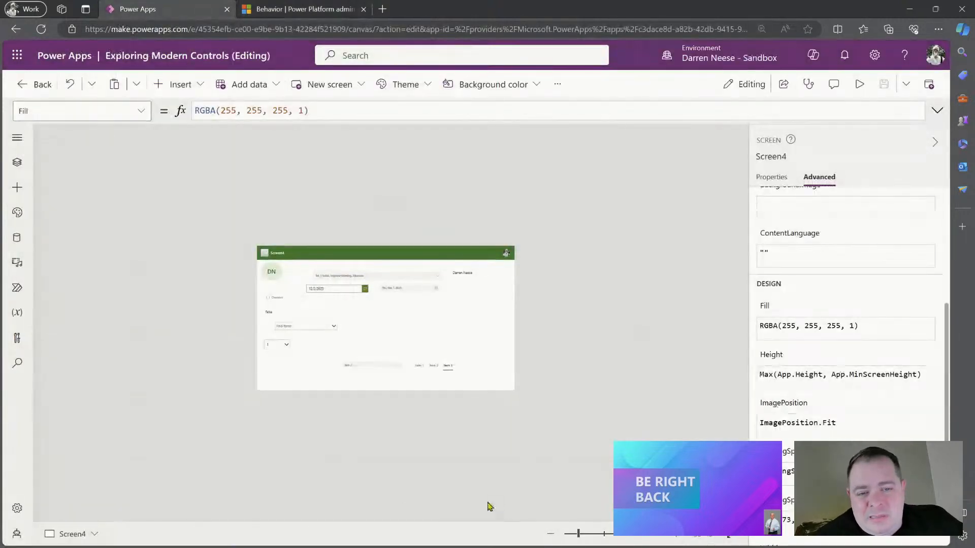
left_click_drag(578, 534, 601, 534)
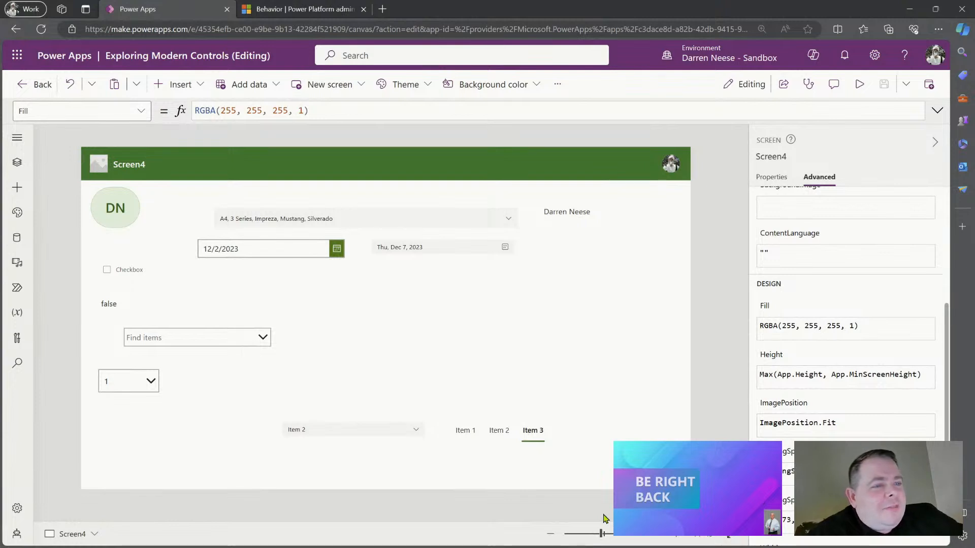
left_click(483, 430)
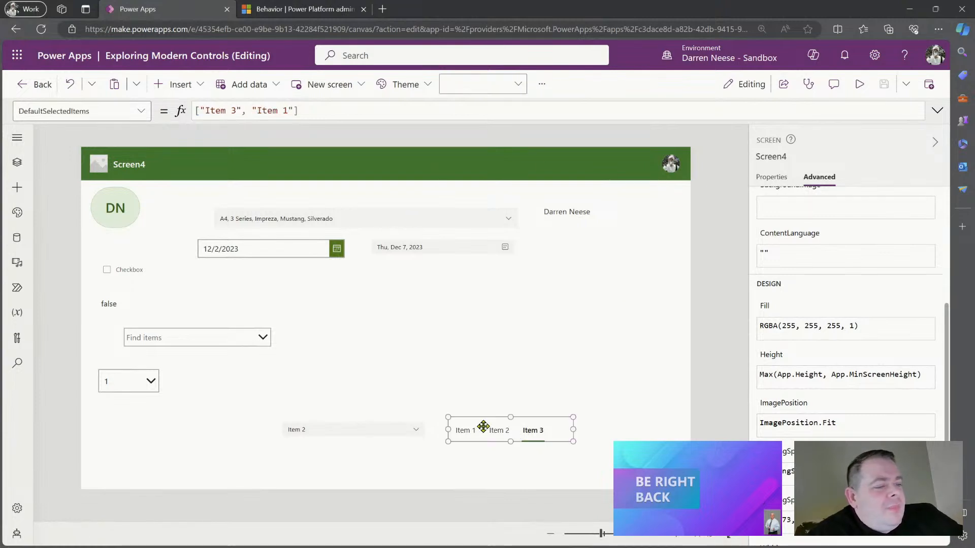
left_click(403, 428)
scroll(867, 279, "up", 5)
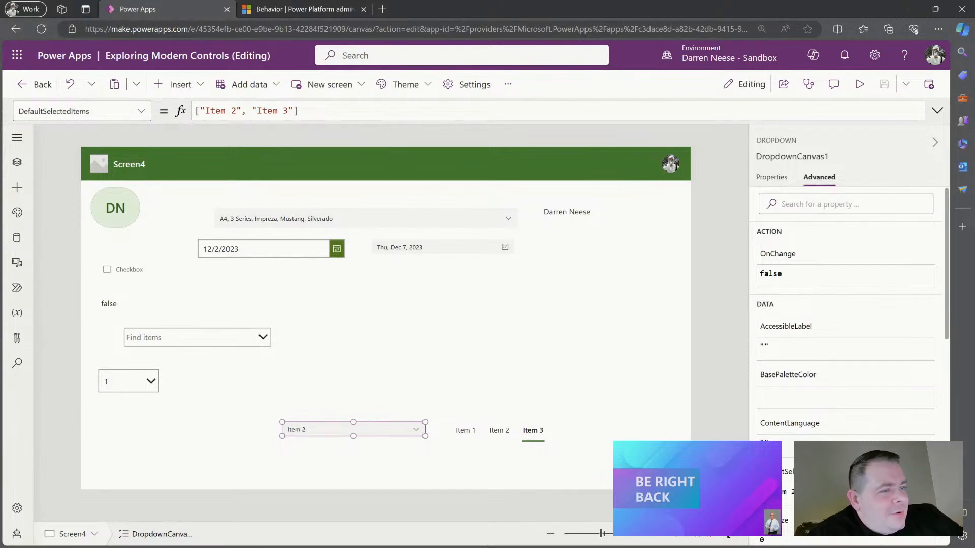
left_click(325, 111)
left_click_drag(325, 109, 206, 111)
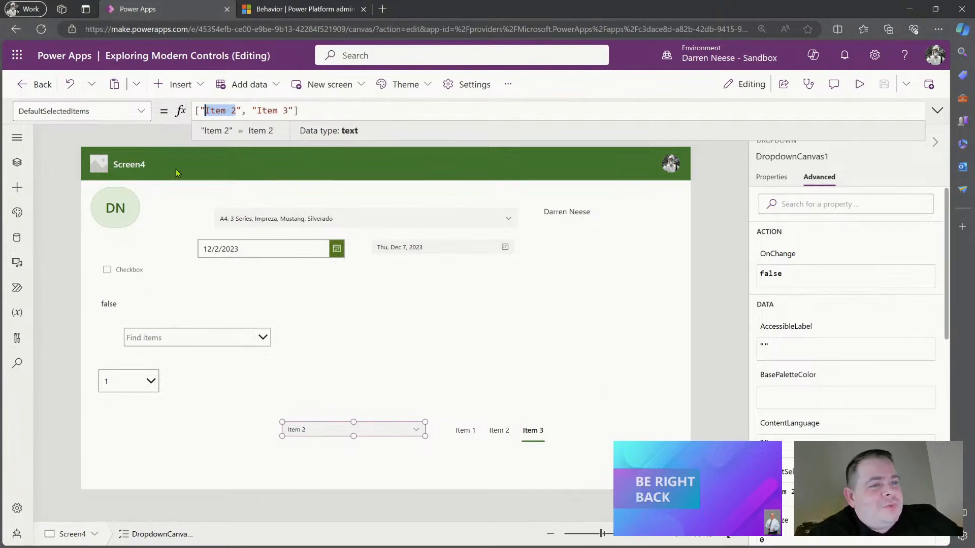
left_click(543, 341)
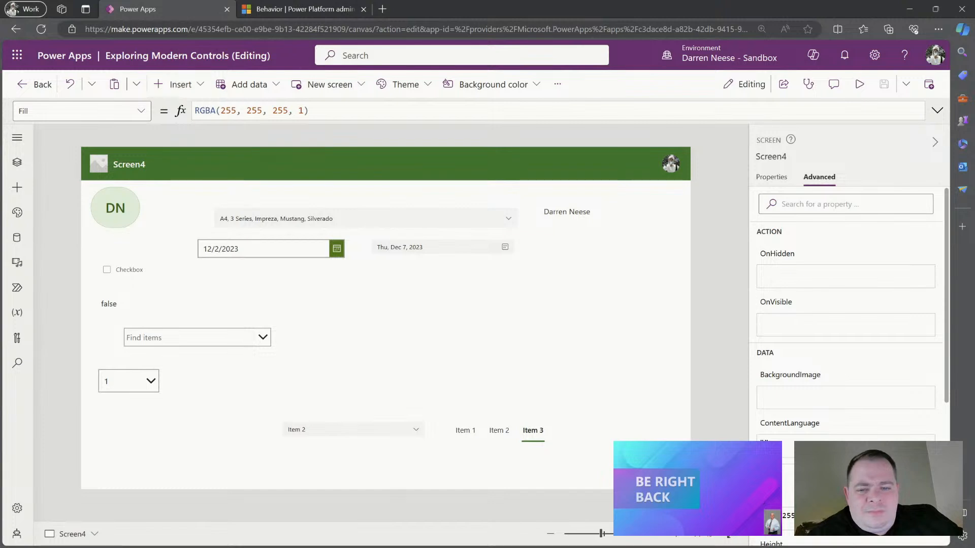
Step: Compare the lists of classic and modern controls available for insertion on Screen4
left_click(172, 90)
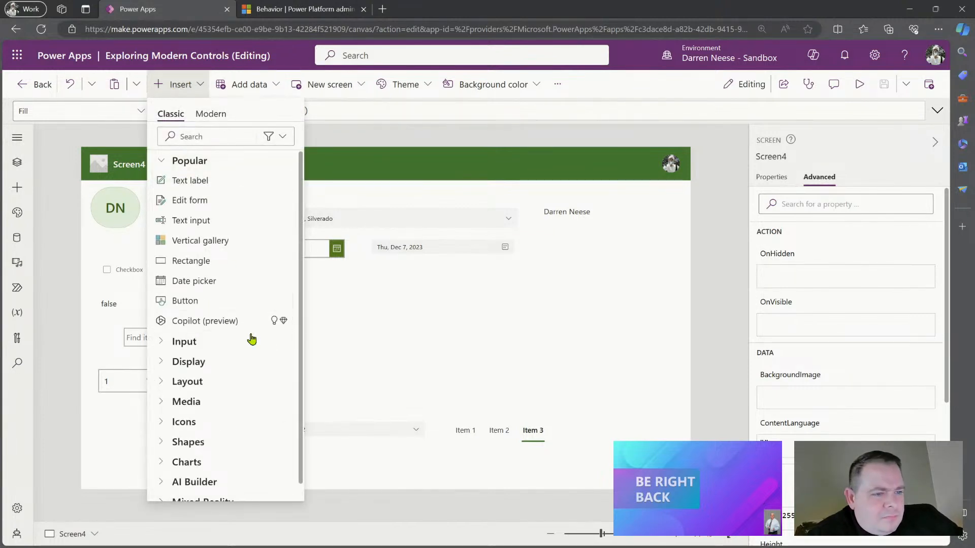
scroll(257, 350, "down", 1)
left_click(211, 114)
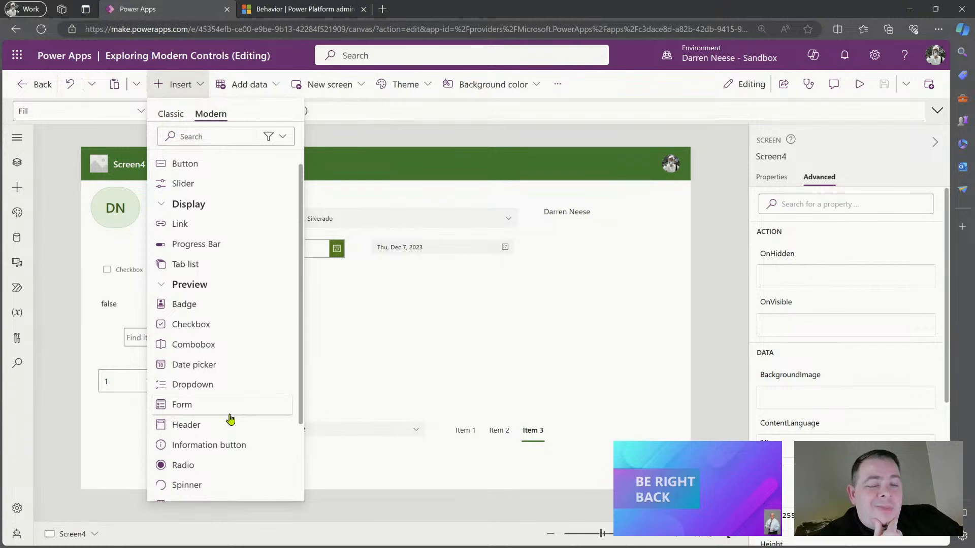
left_click(450, 352)
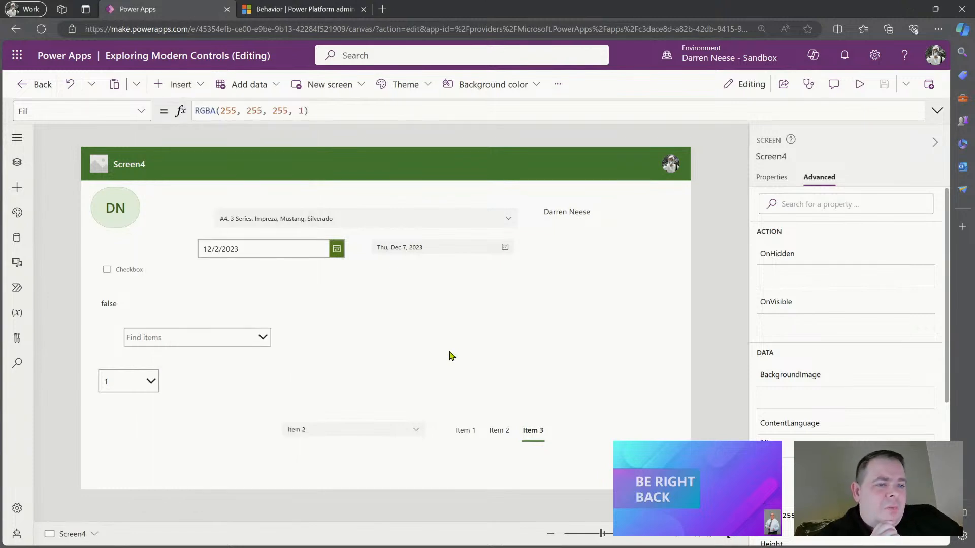
Step: Collapse Screen4 in the tree view and add a new screen with the Blank layout
left_click(17, 162)
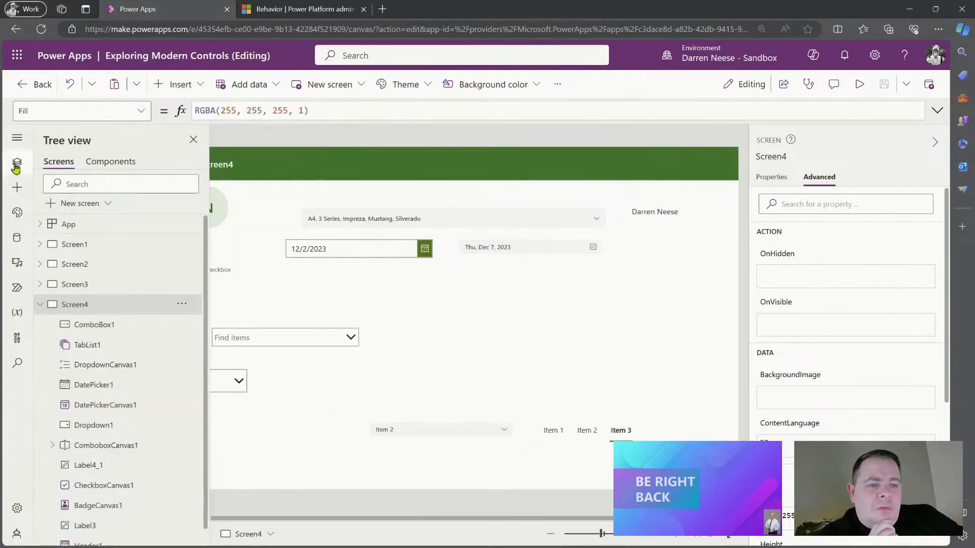
left_click(42, 306)
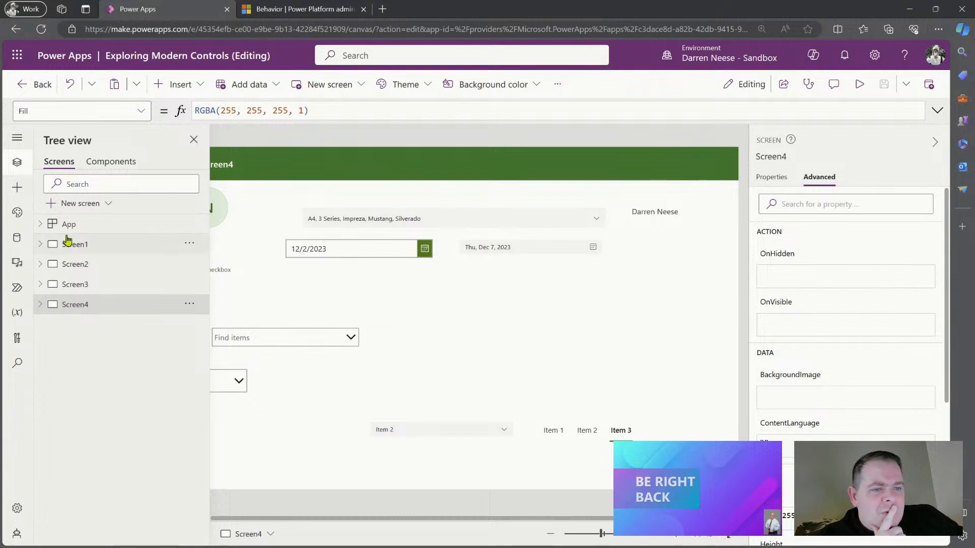
left_click(323, 93)
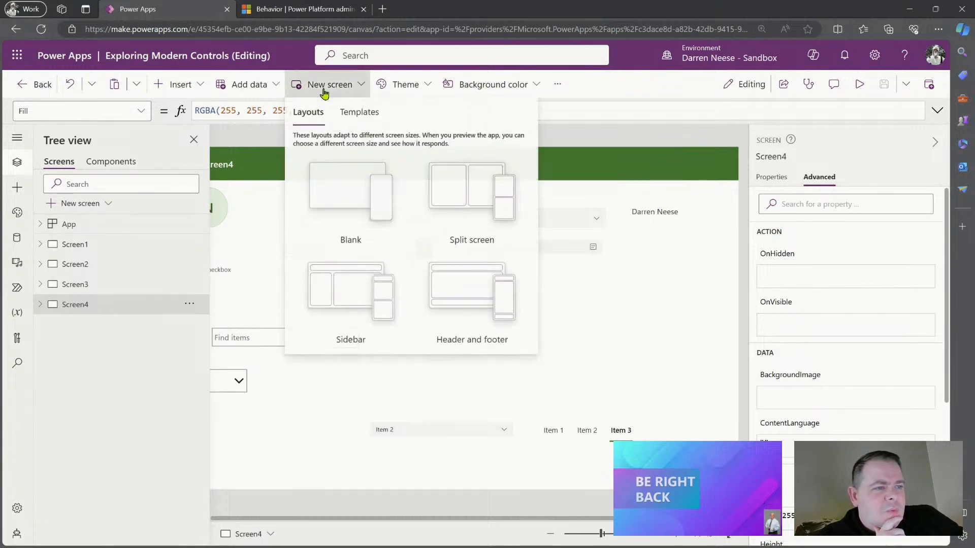
left_click(346, 175)
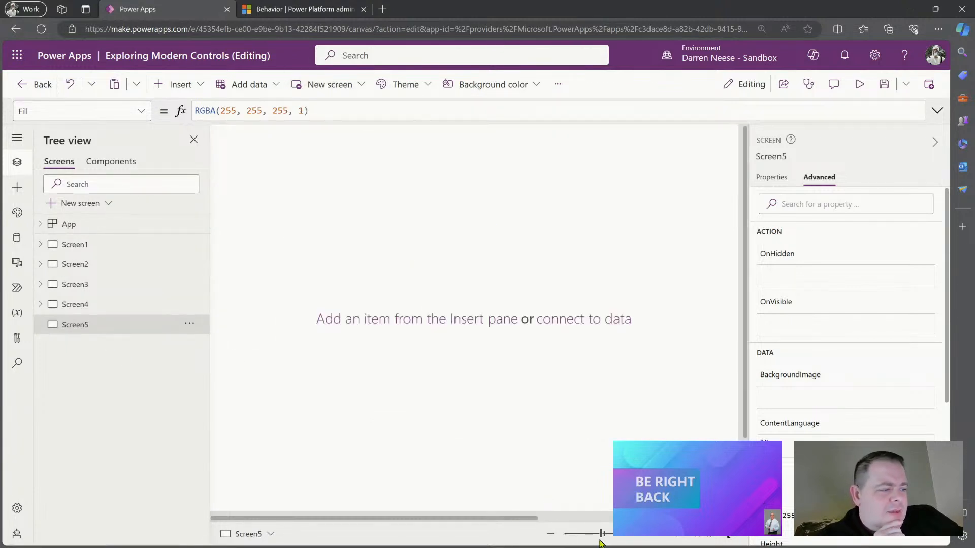
left_click_drag(602, 535, 592, 536)
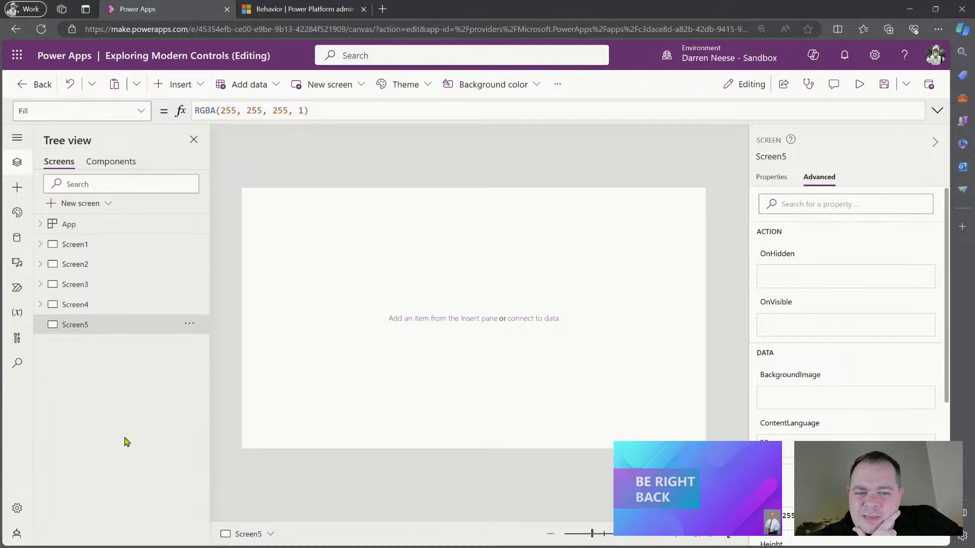
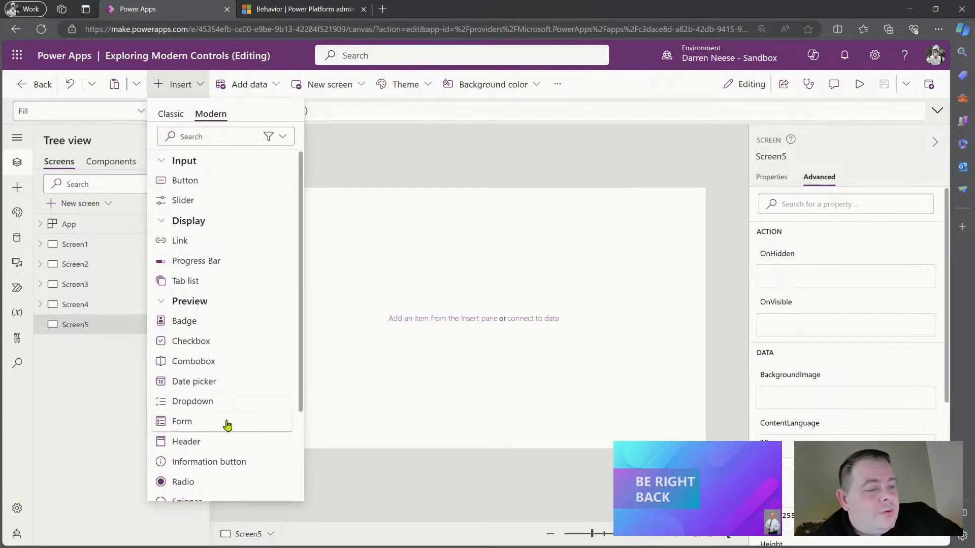
Step: Insert a modern Form on Screen5 and connect it to the CarDatas data source
left_click(227, 426)
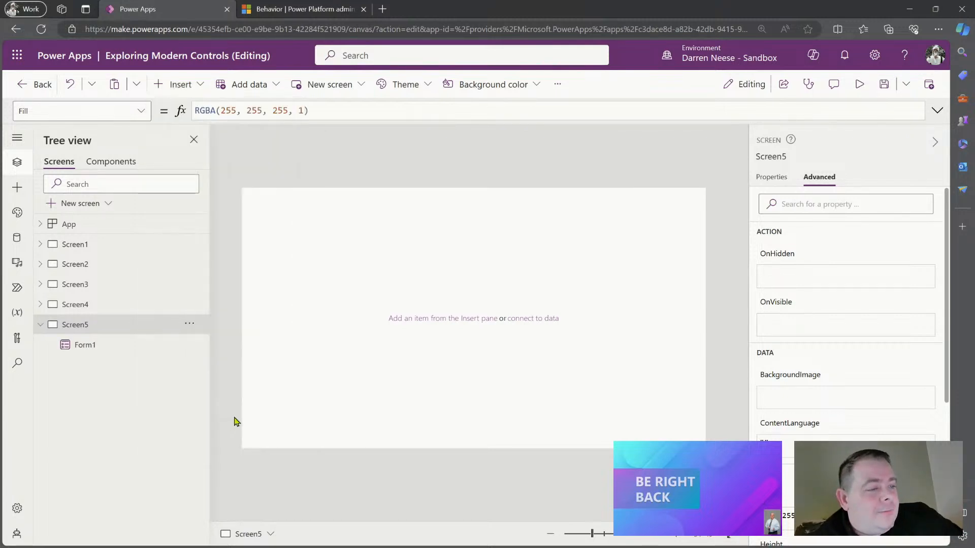
left_click(772, 178)
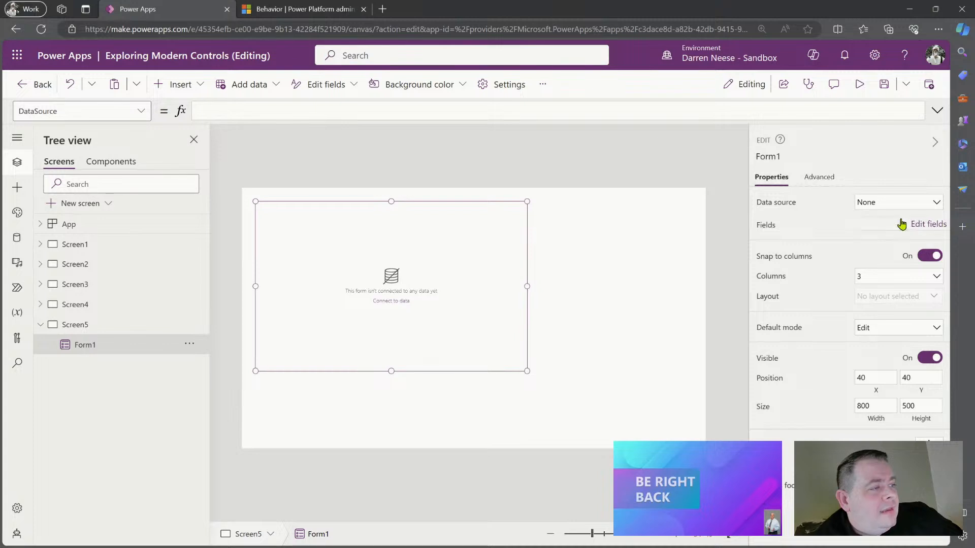
left_click(909, 203)
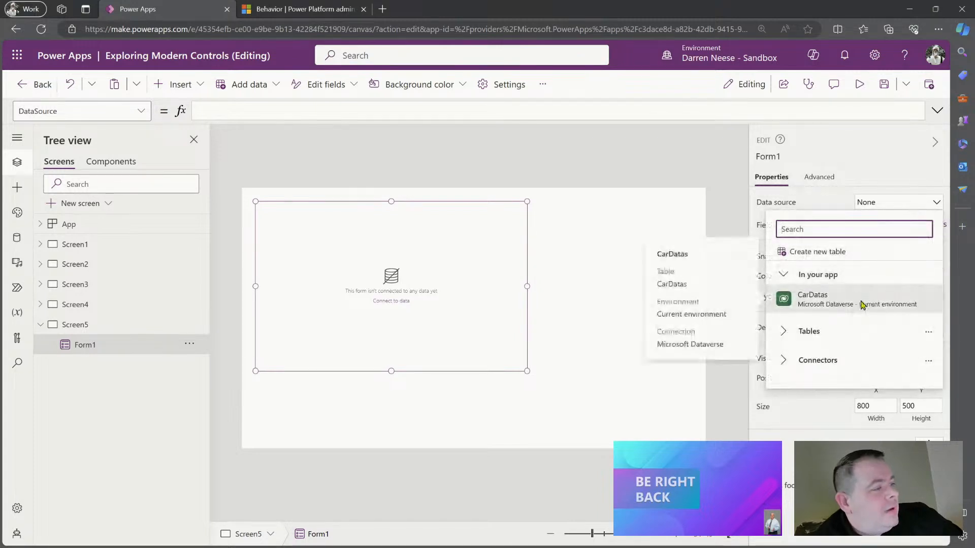
left_click(861, 305)
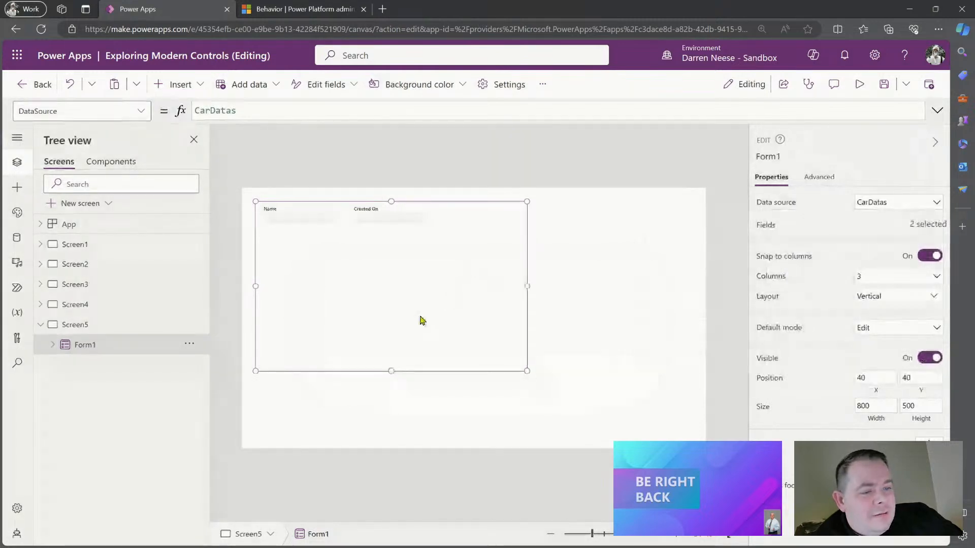
Step: Add the car_color, car_condition, car_location, car_make, car_mileage and car_model fields to the form
left_click(904, 229)
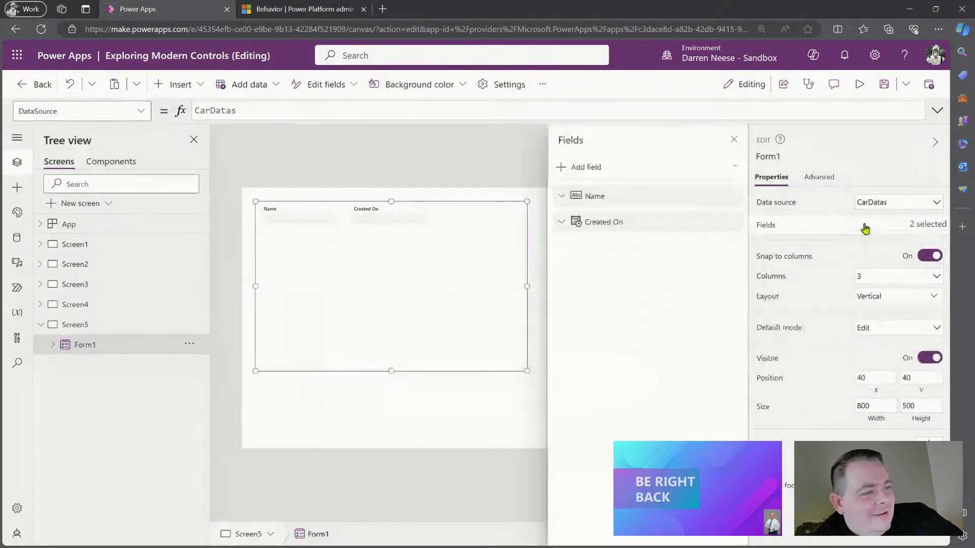
left_click(586, 168)
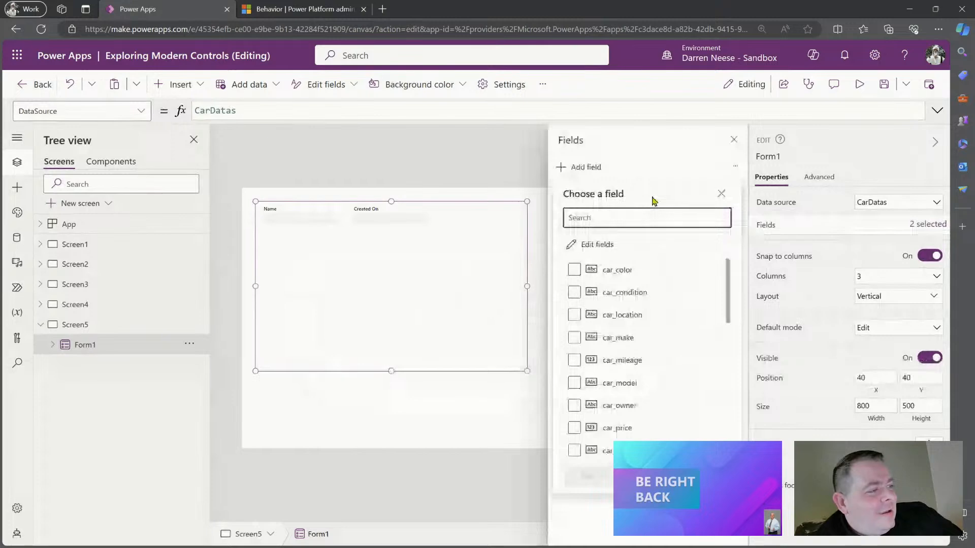
left_click(574, 269)
left_click(574, 293)
left_click(574, 315)
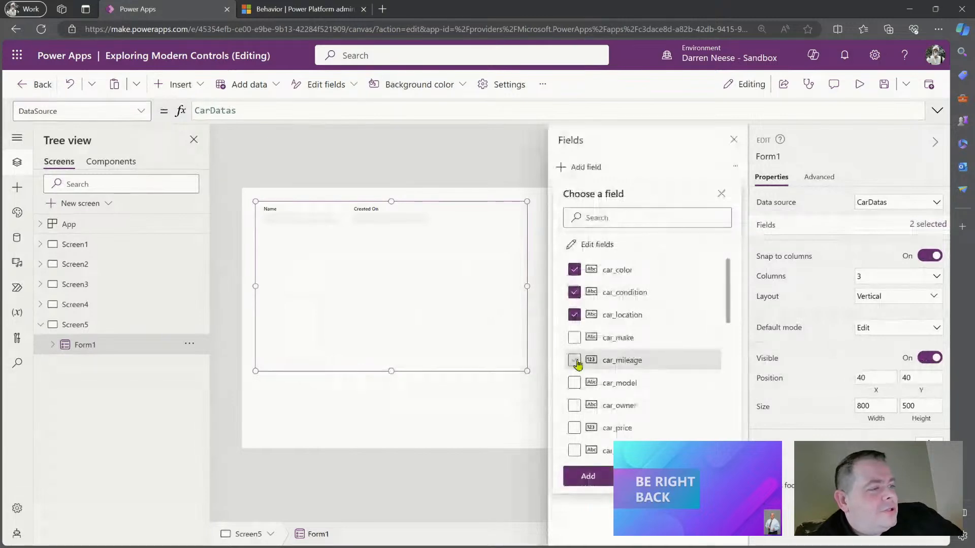
left_click(575, 360)
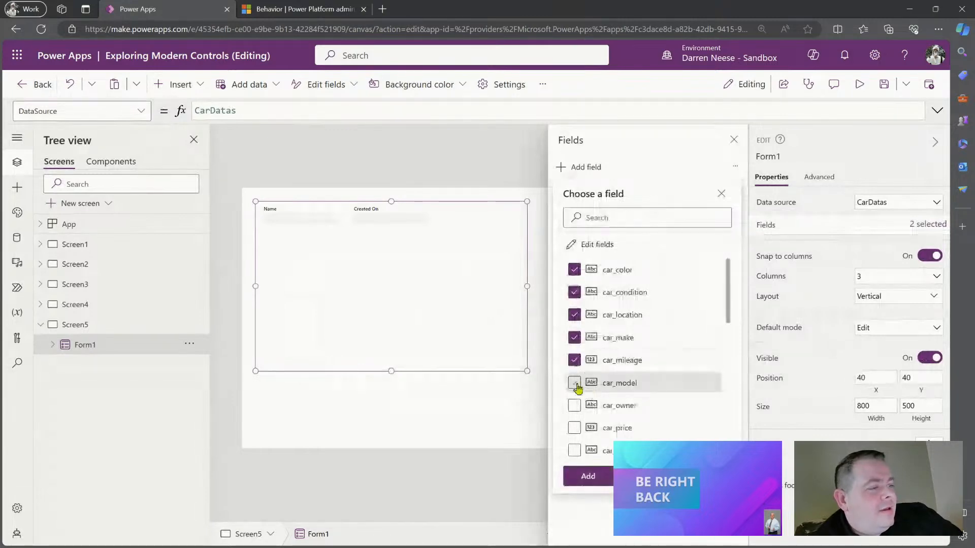
left_click(590, 477)
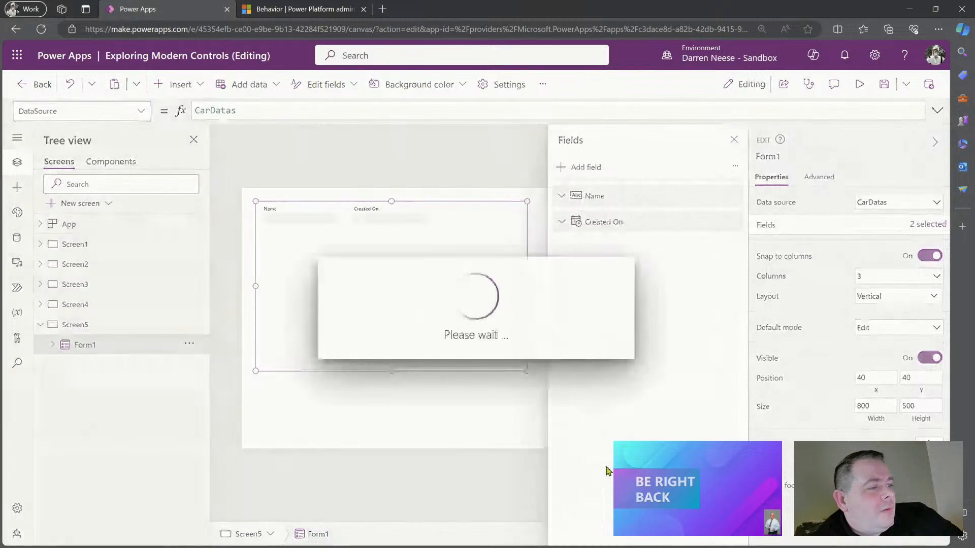
left_click(733, 140)
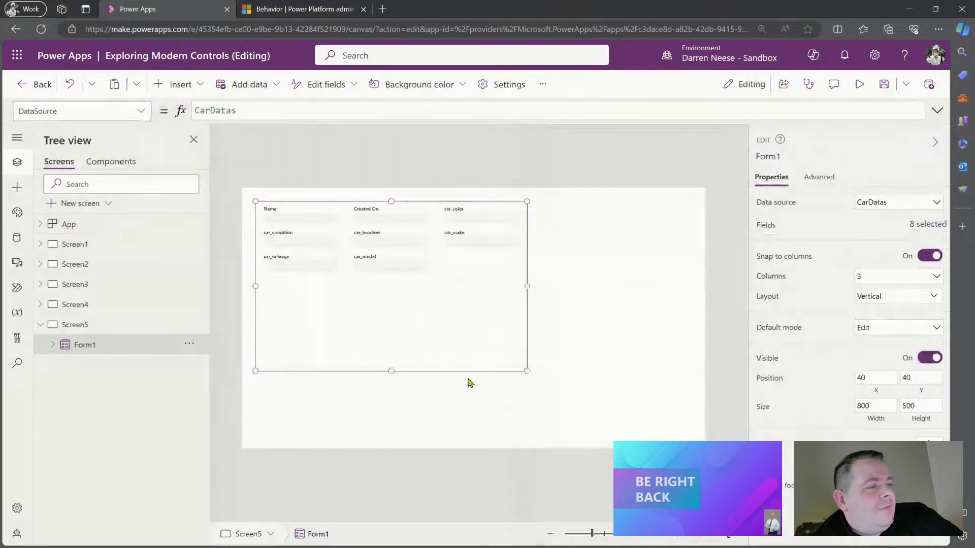
Step: Move the form to about X 165, Y 114 and preview the screen briefly
left_click_drag(476, 372, 519, 398)
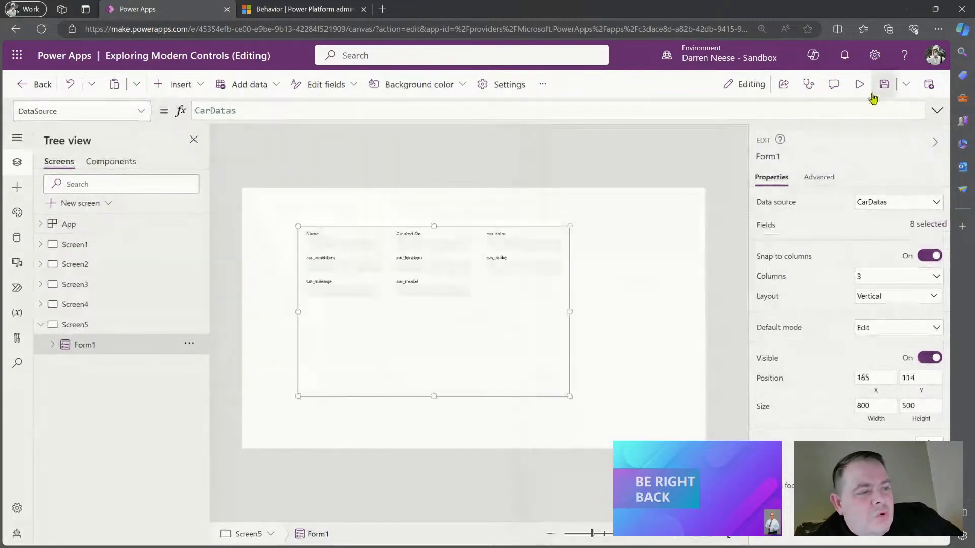
left_click(860, 85)
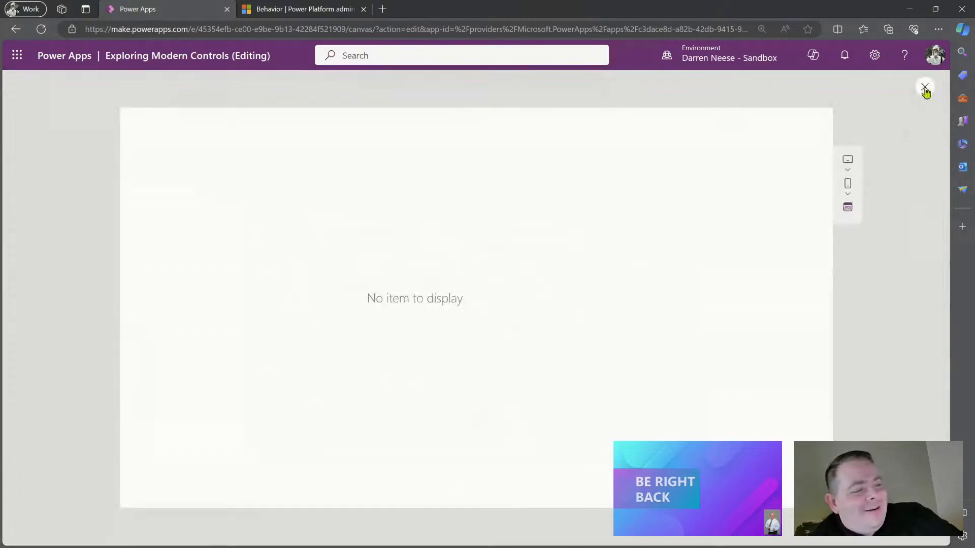
left_click(924, 88)
Step: Set the form's default mode to New and save the app
left_click(515, 339)
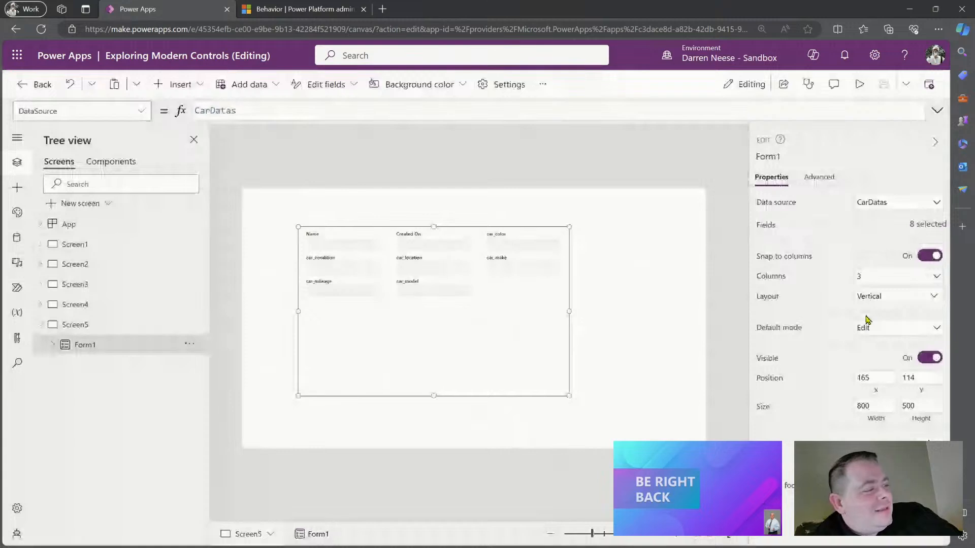
left_click(928, 329)
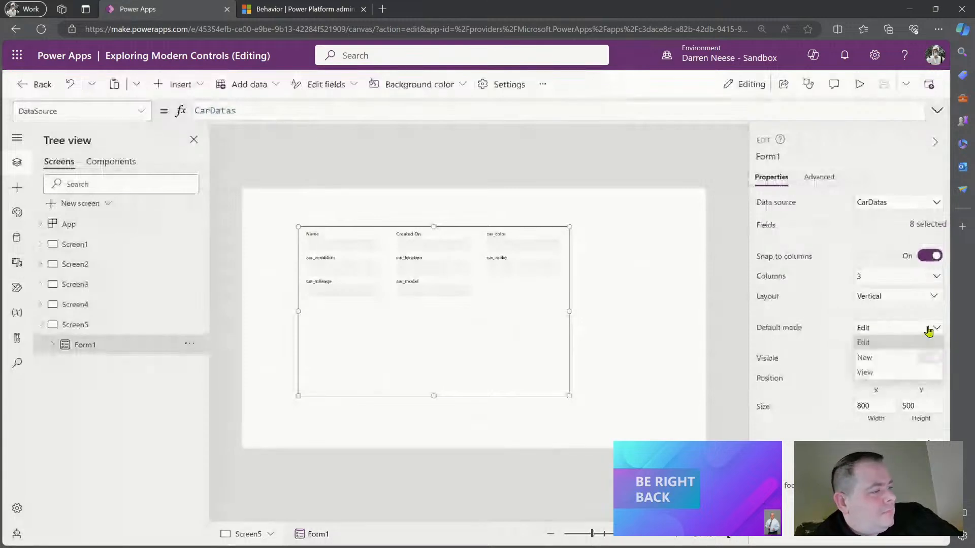
left_click(908, 358)
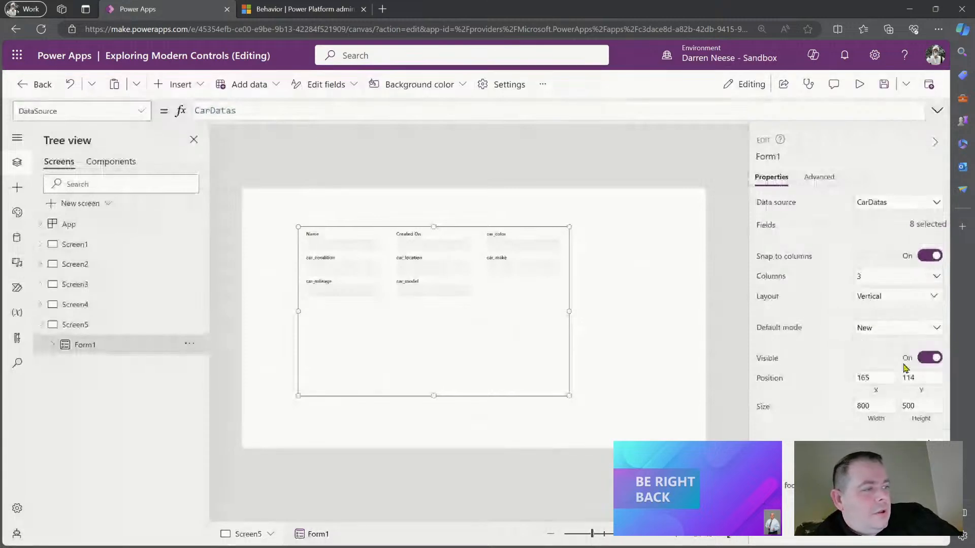
left_click(881, 93)
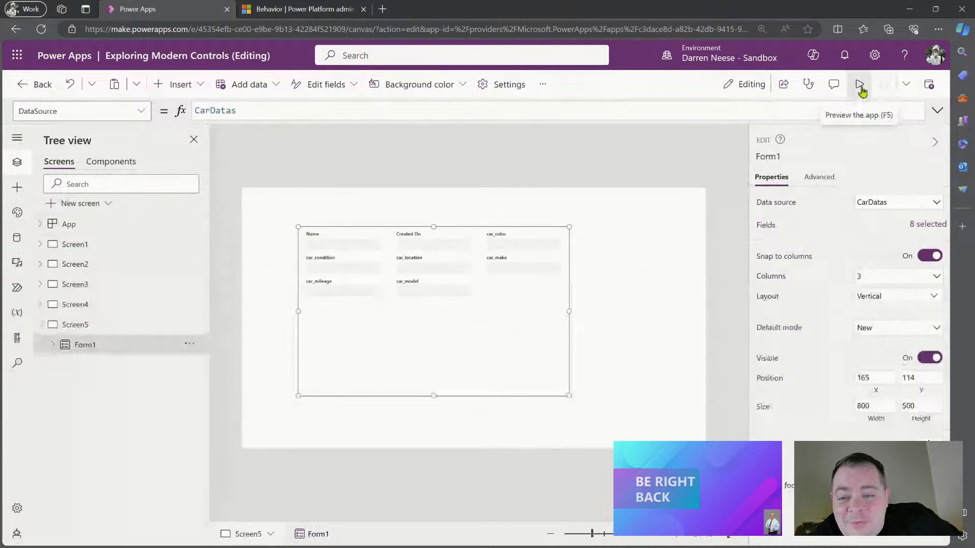
Step: Preview the form and test focusing the car_color, car_make and car_location fields
left_click(859, 86)
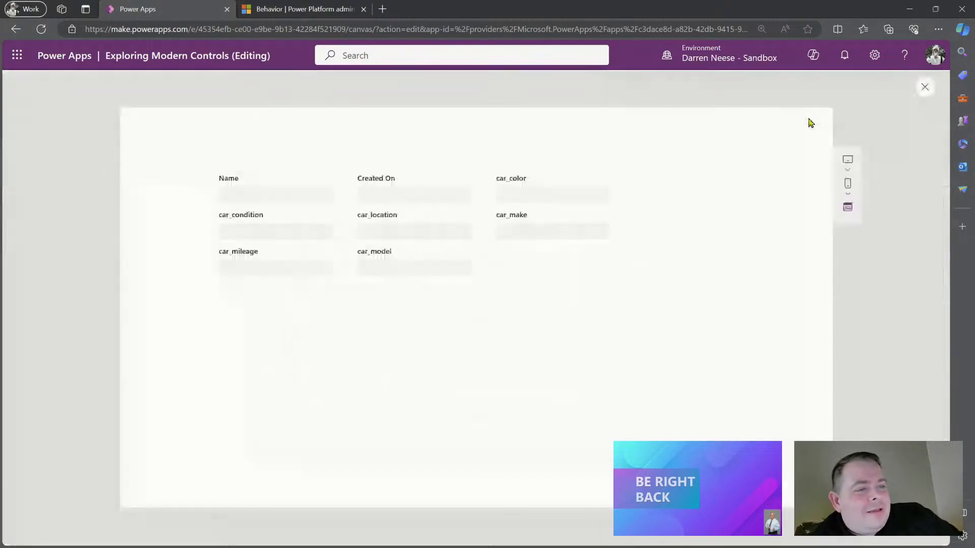
left_click(588, 195)
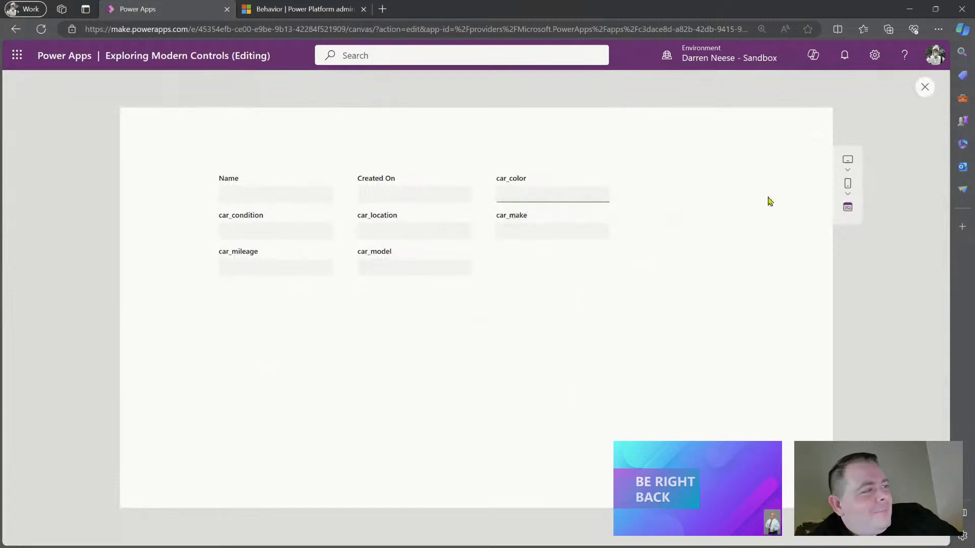
left_click(568, 226)
left_click(442, 227)
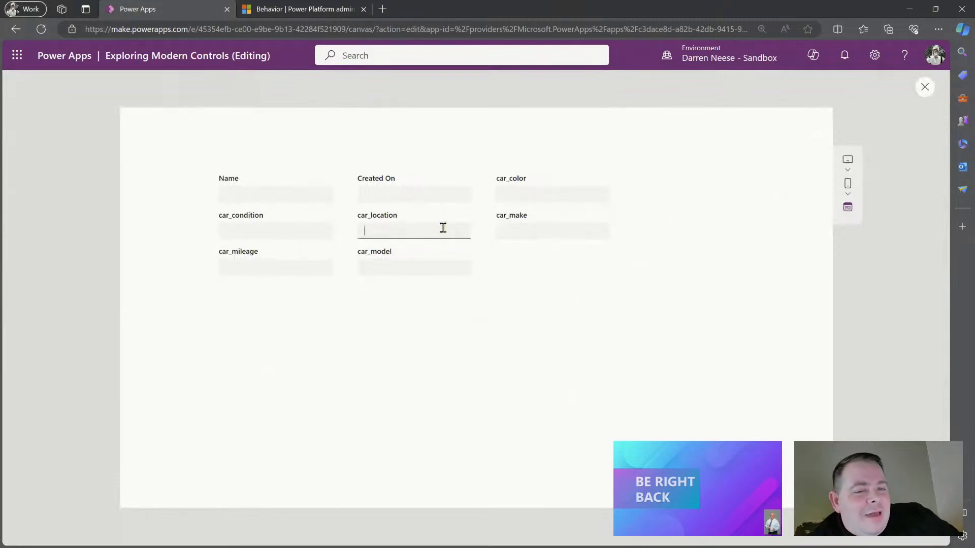
left_click(925, 88)
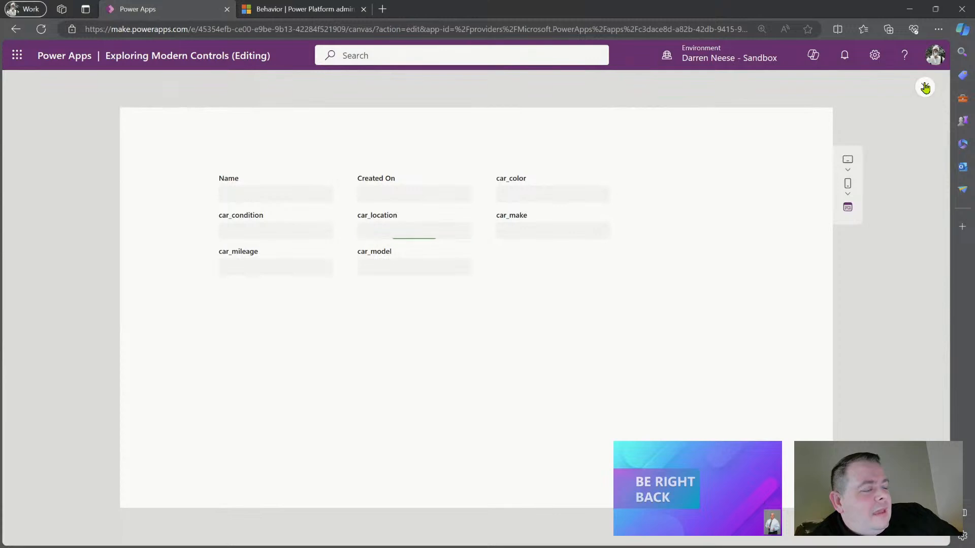
Step: Move the form to about X 270, Y 117 and widen it to about 905
left_click(538, 307)
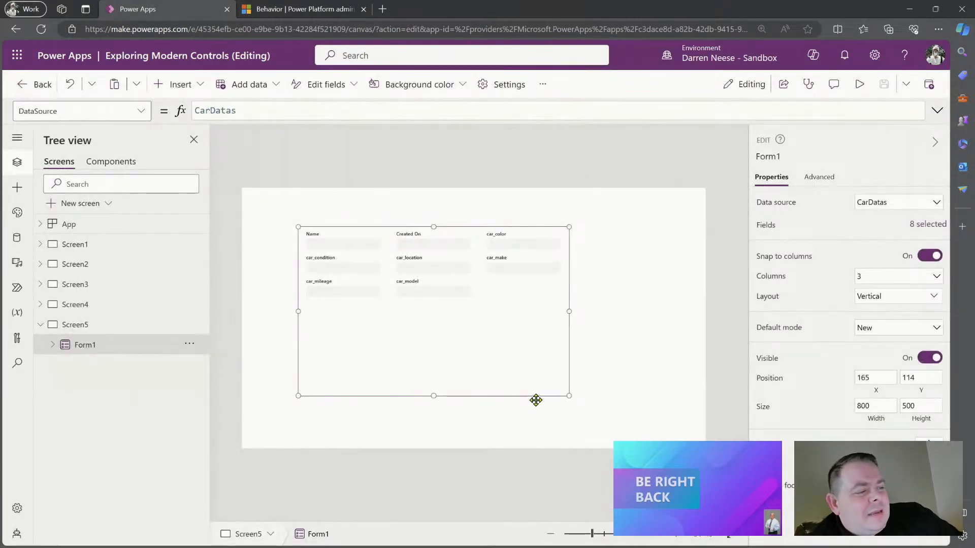
left_click_drag(487, 396, 522, 403)
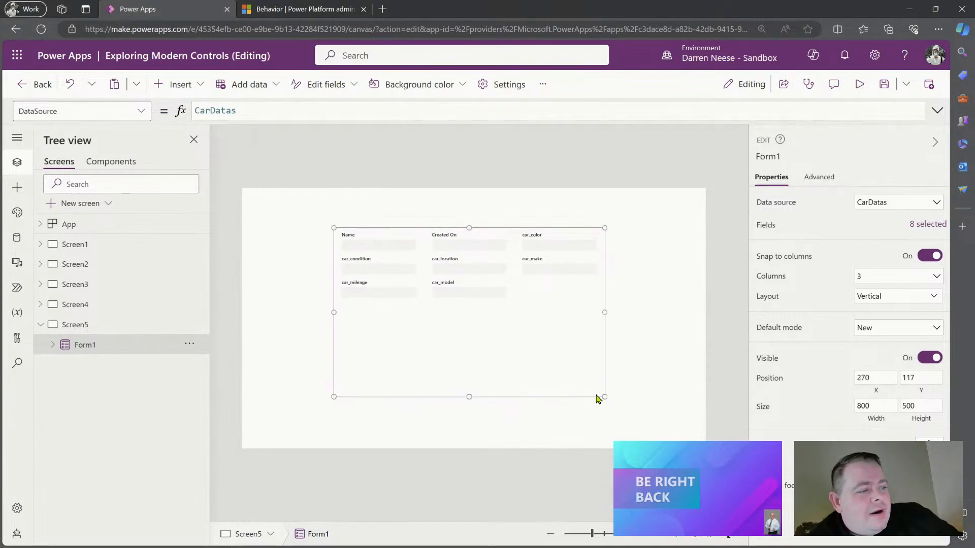
left_click_drag(606, 320, 641, 346)
Step: Set the form to 12 columns and stretch it from position 0, 0 to fill the screen at 1366 by 768
left_click(925, 277)
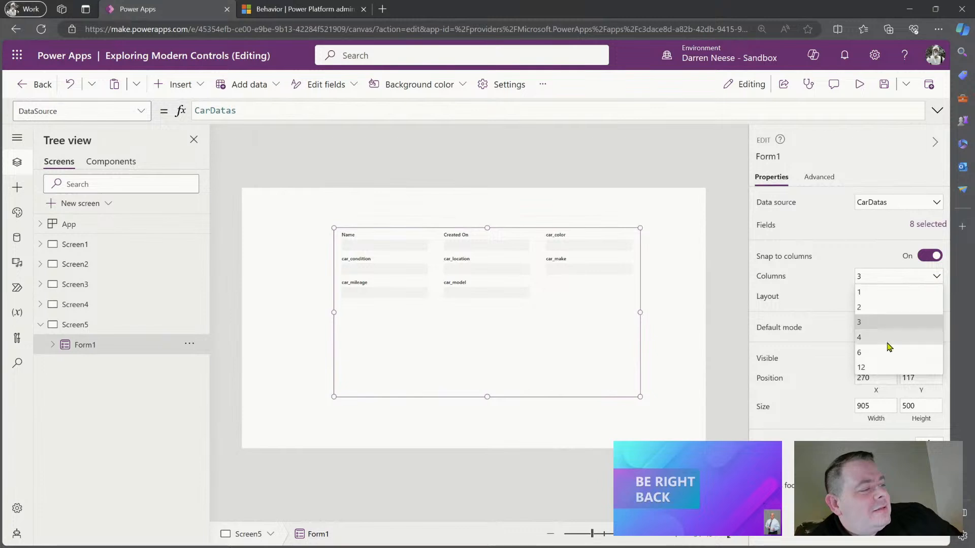
left_click(886, 367)
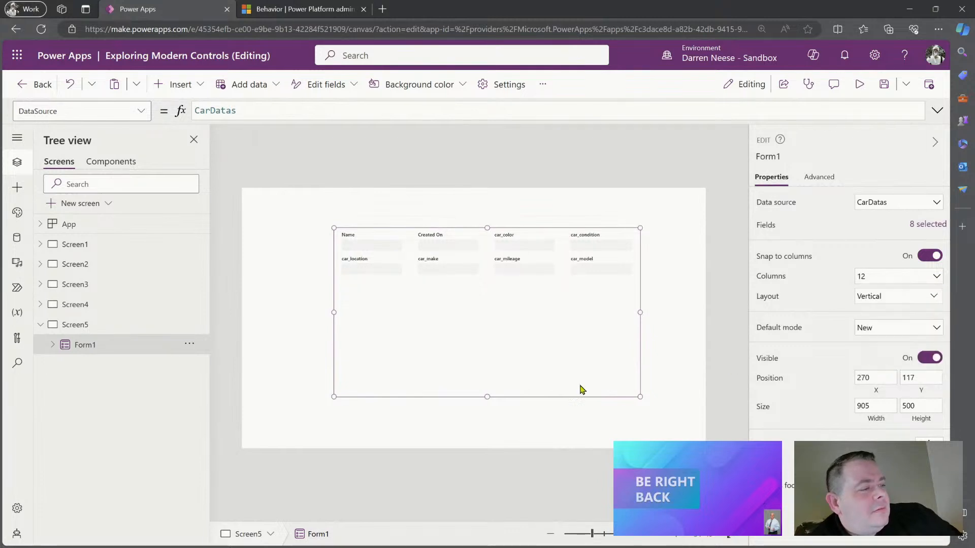
left_click_drag(331, 227, 242, 188)
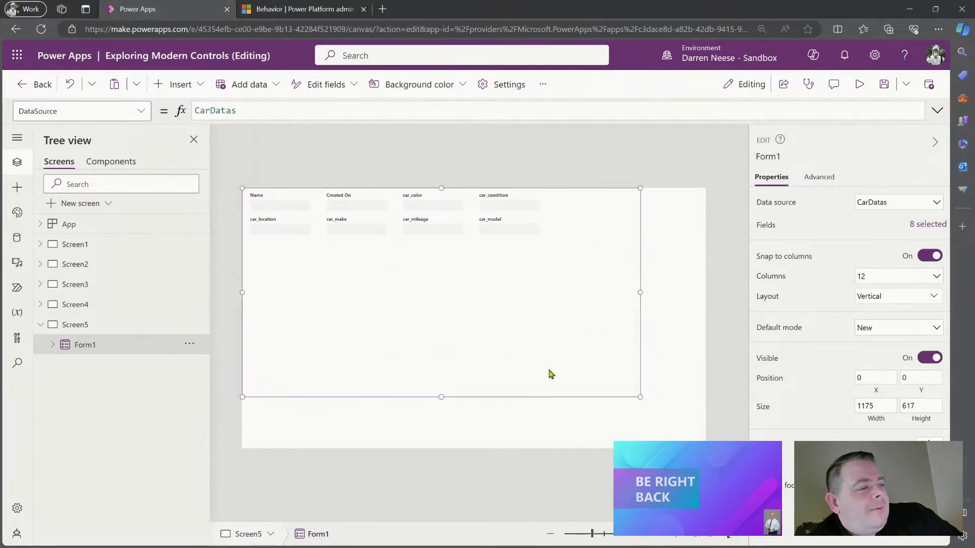
left_click_drag(641, 398, 705, 448)
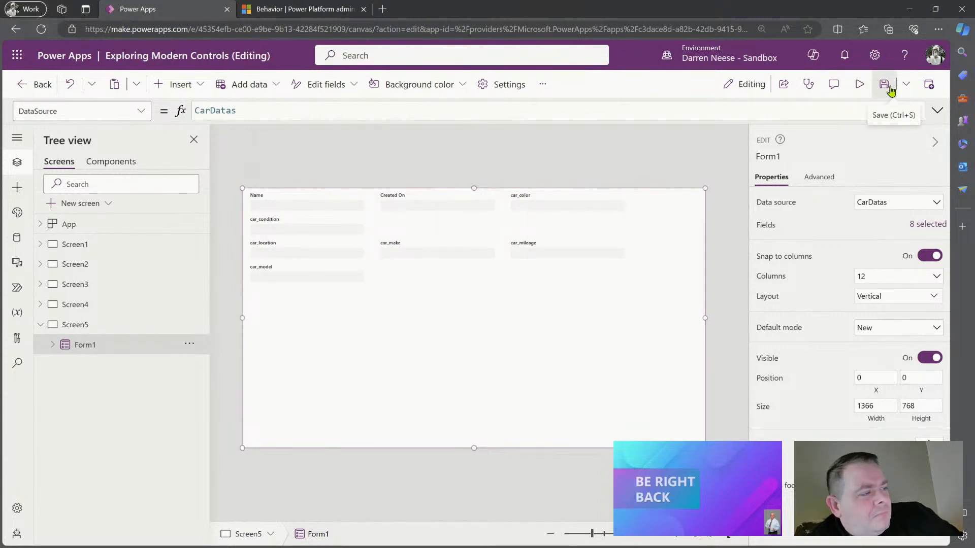
Step: Save the app, preview the full-screen form, and close the preview
left_click(884, 84)
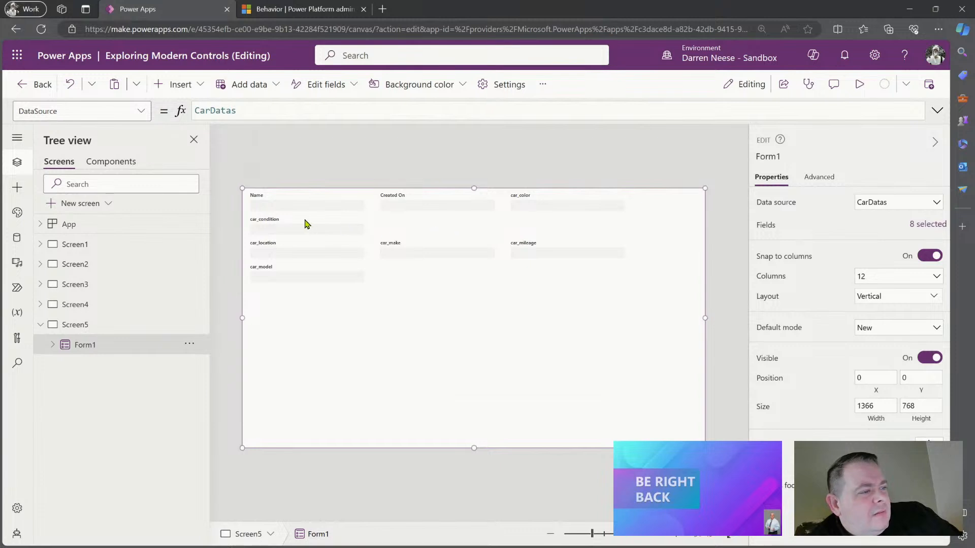
left_click(859, 85)
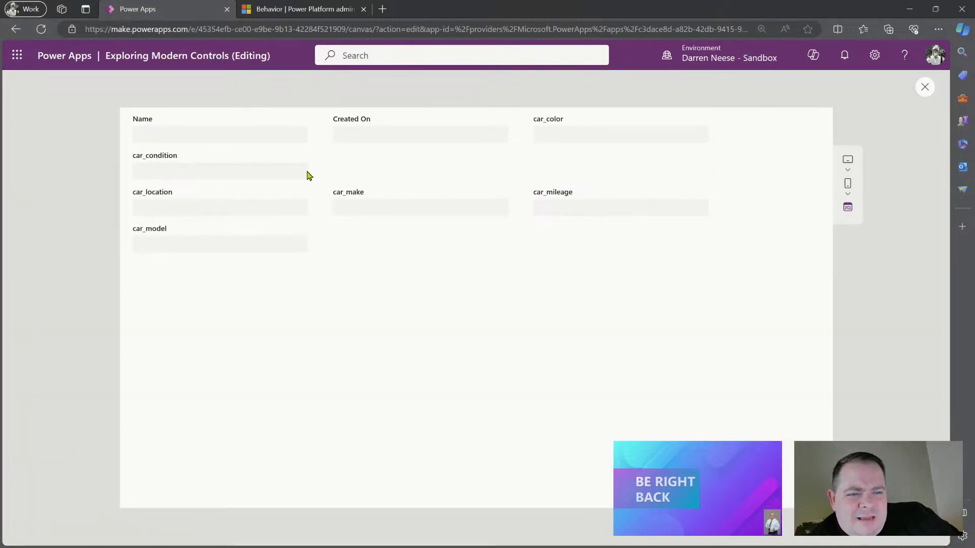
left_click(925, 87)
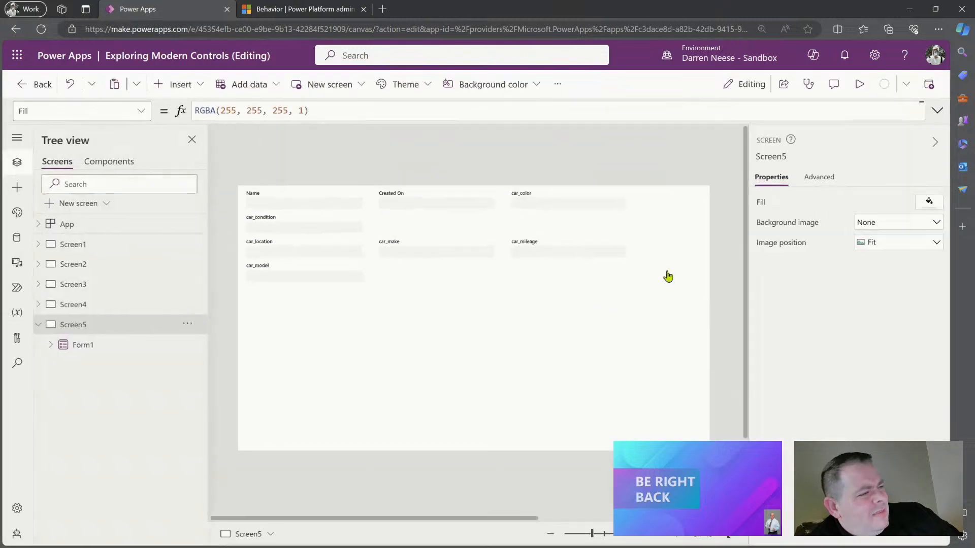
Step: Set the form to 2 columns and resize it to about 923 by 461 at about X 436, Y 269
left_click(592, 308)
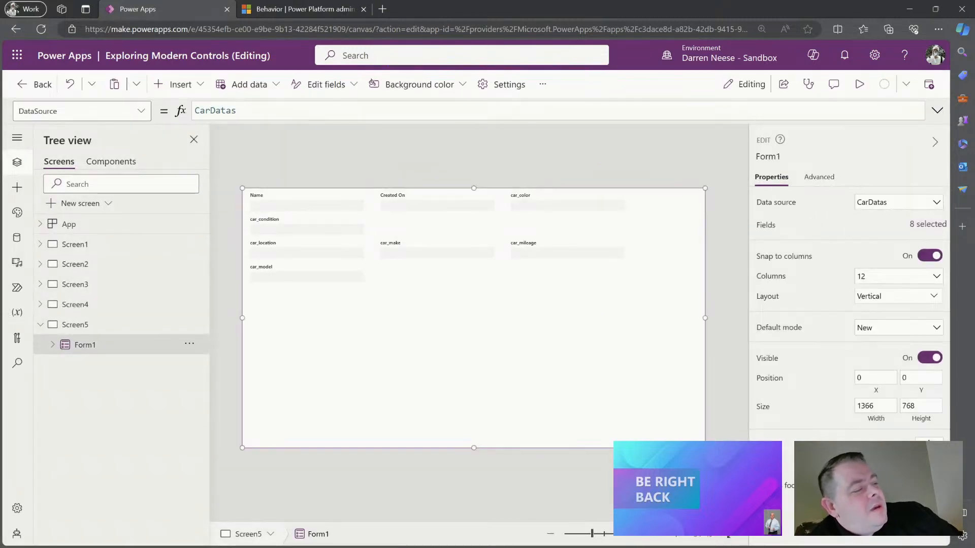
left_click_drag(704, 447, 611, 346)
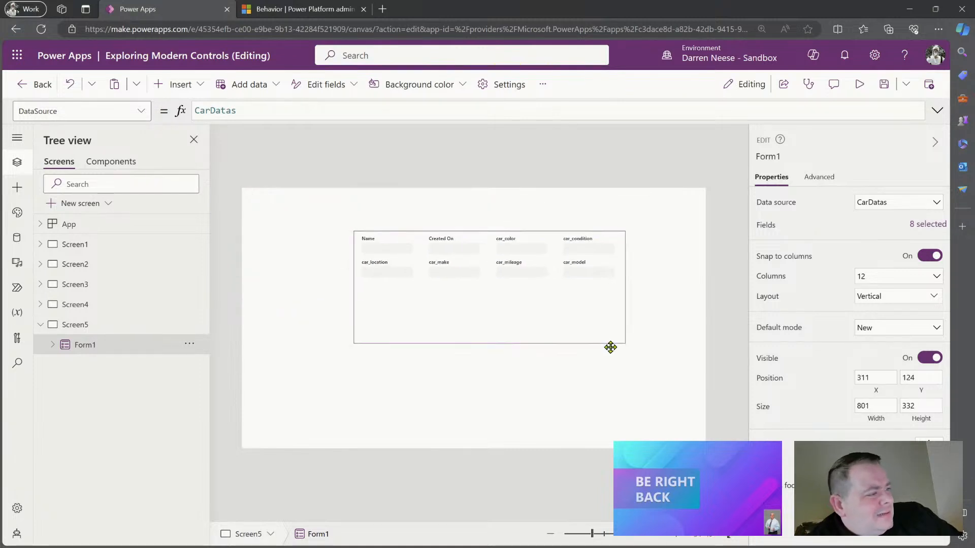
left_click(942, 281)
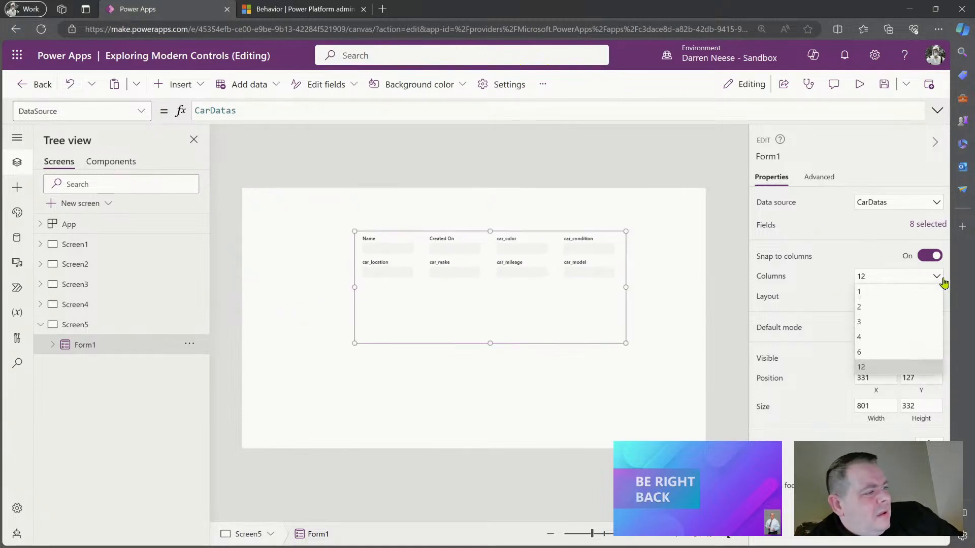
left_click(891, 307)
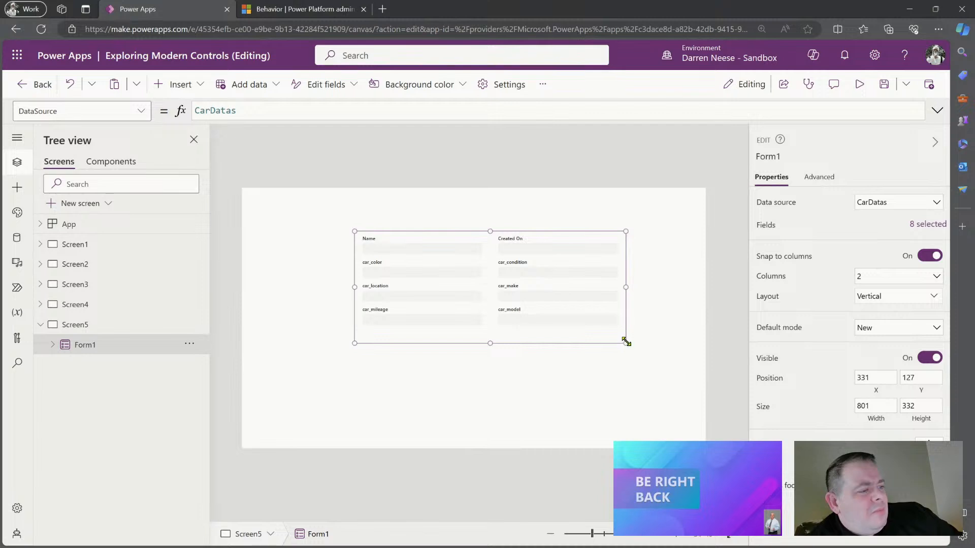
left_click_drag(626, 343, 656, 440)
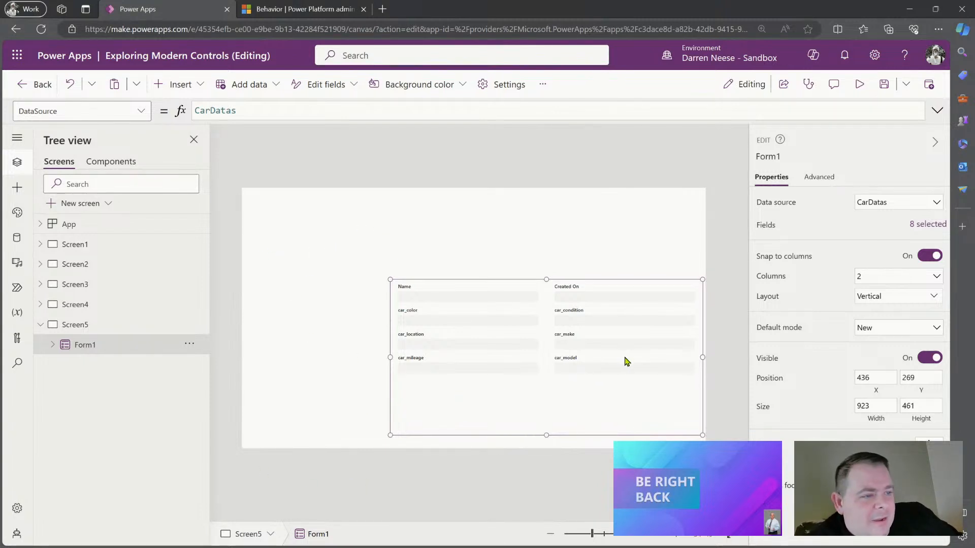
Step: Browse Screen1 to Screen4 for the modern combo box listing car models, and copy its control name
left_click(119, 249)
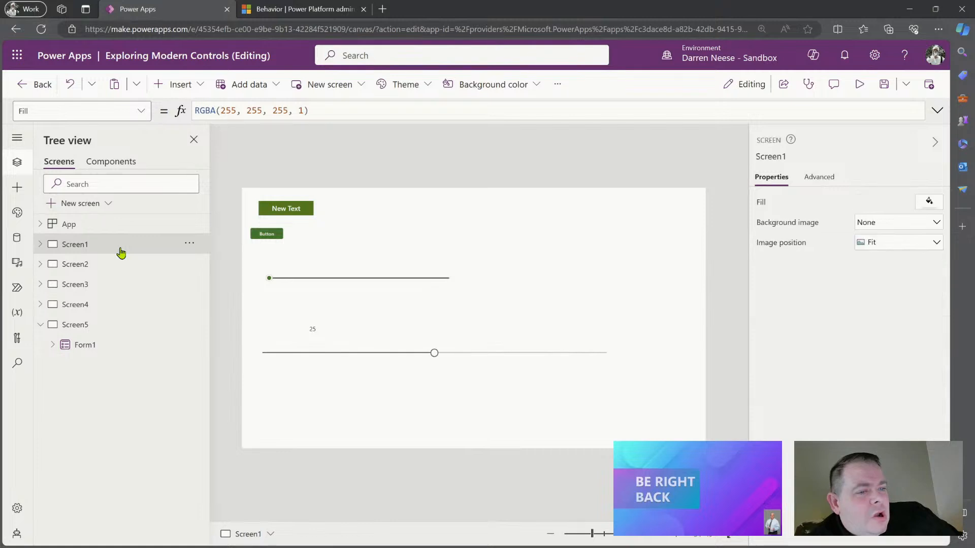
left_click(127, 273)
left_click(126, 285)
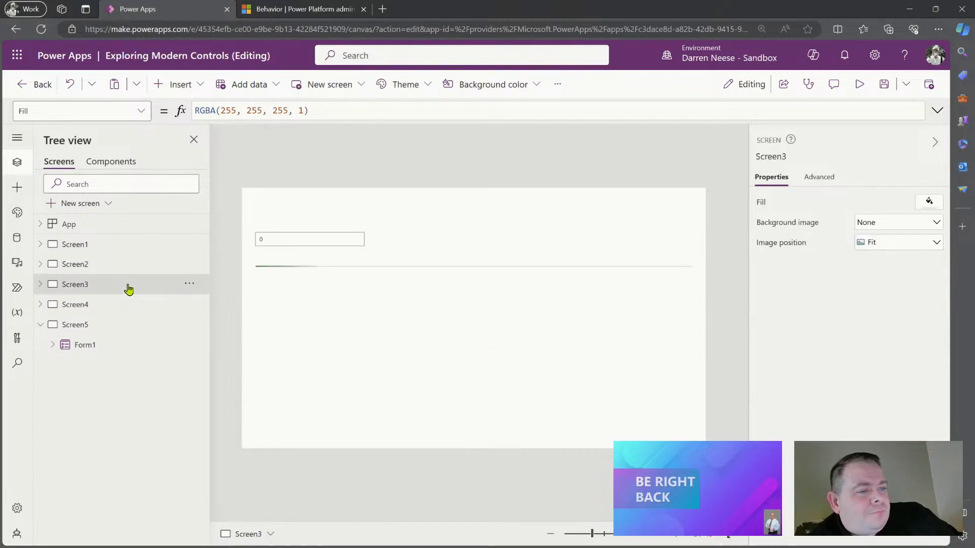
left_click(124, 304)
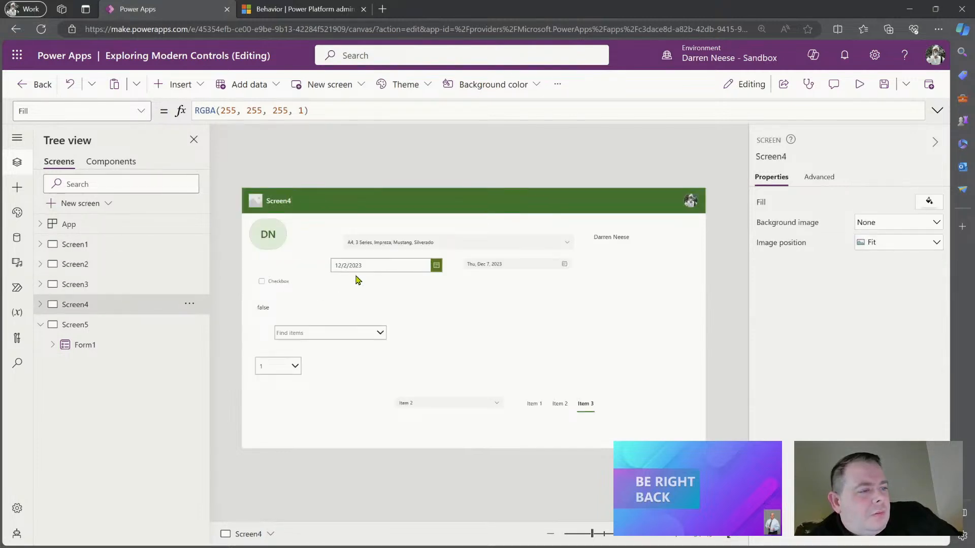
left_click(481, 242)
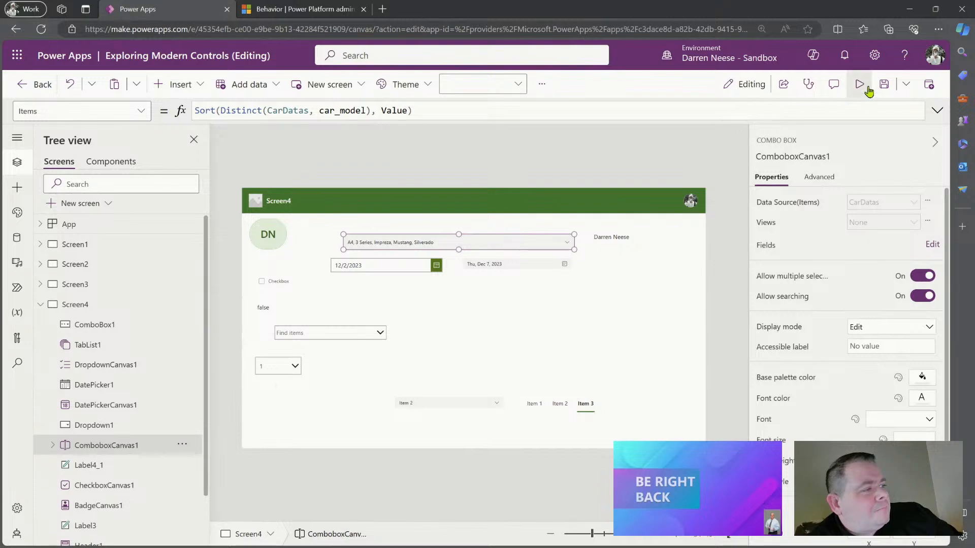
left_click(791, 155)
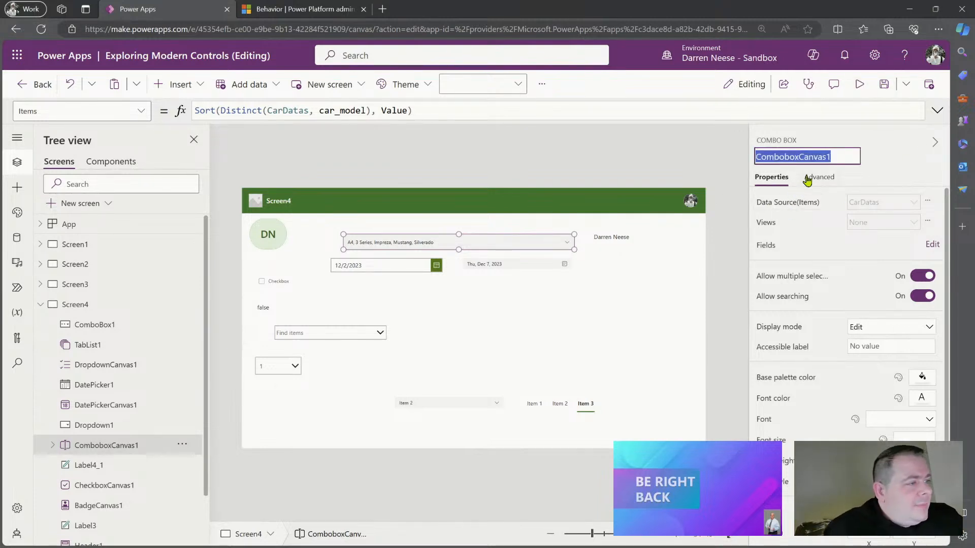
left_click(40, 304)
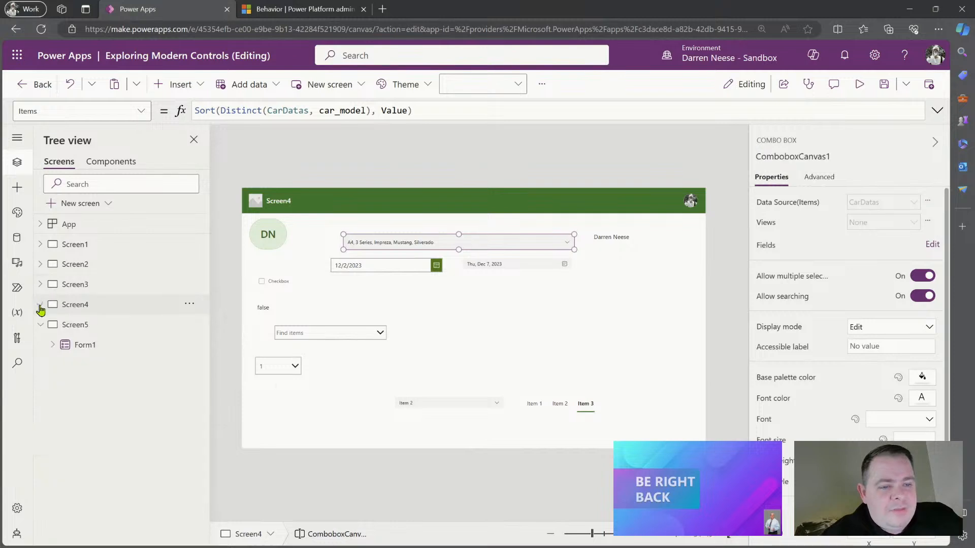
Step: Select Form1 and search the classic and modern insertable controls for "form" to compare the available form types
left_click(85, 344)
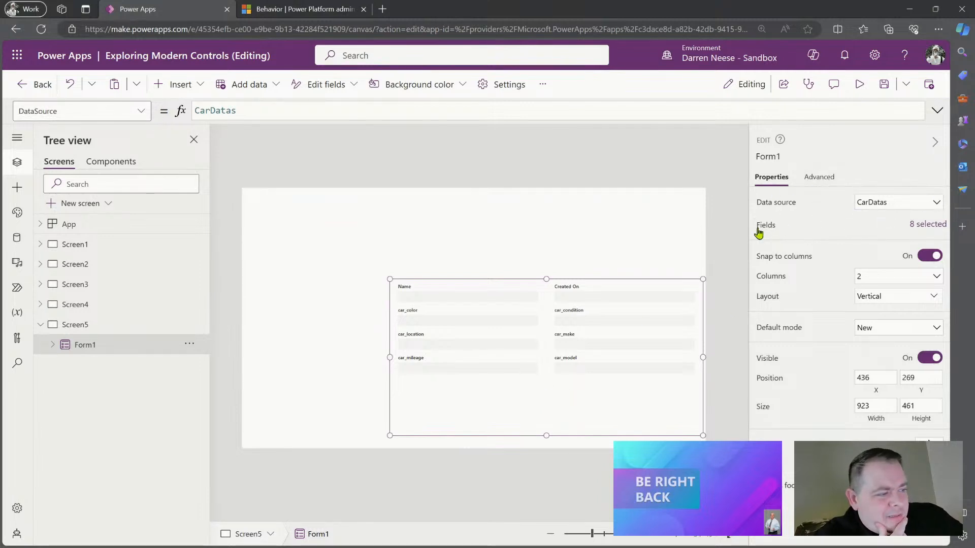
left_click(179, 87)
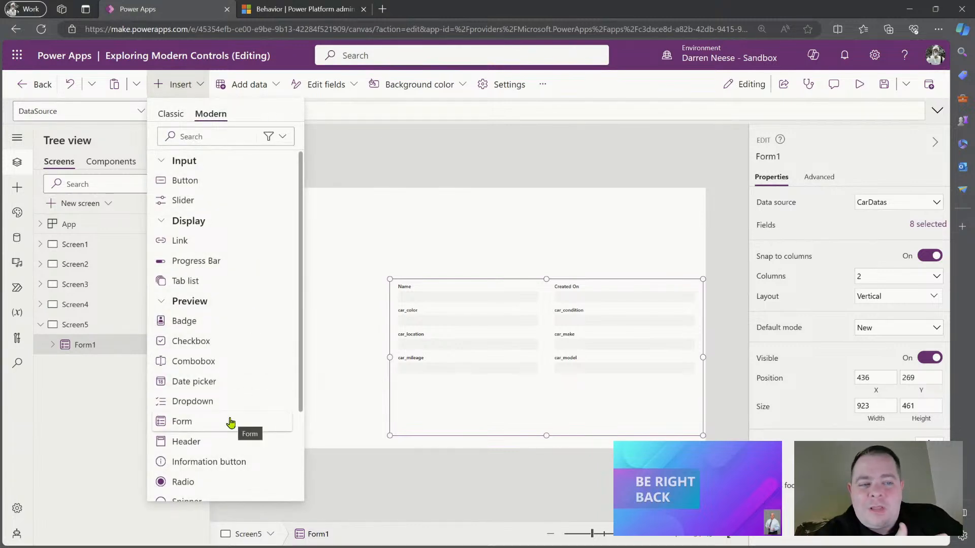
left_click(171, 114)
left_click(216, 135)
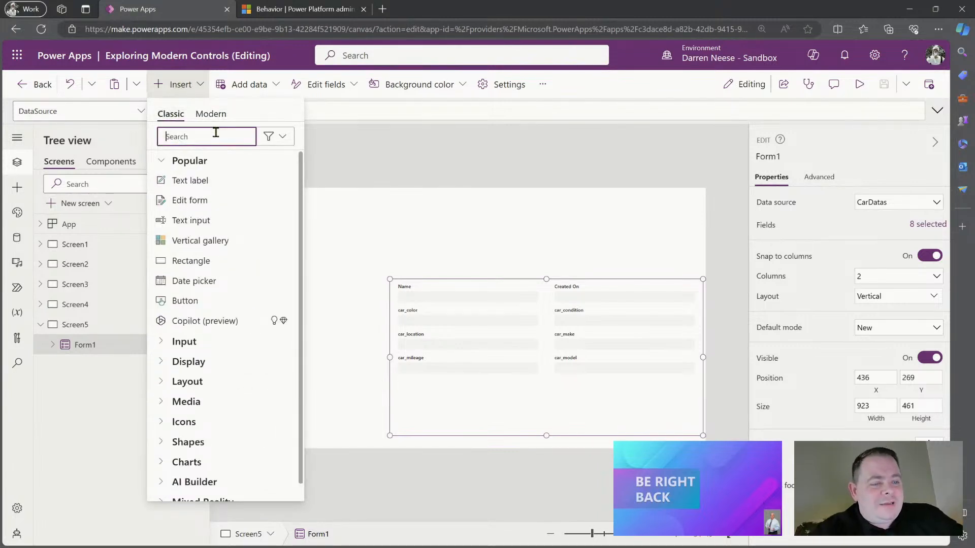
type("form")
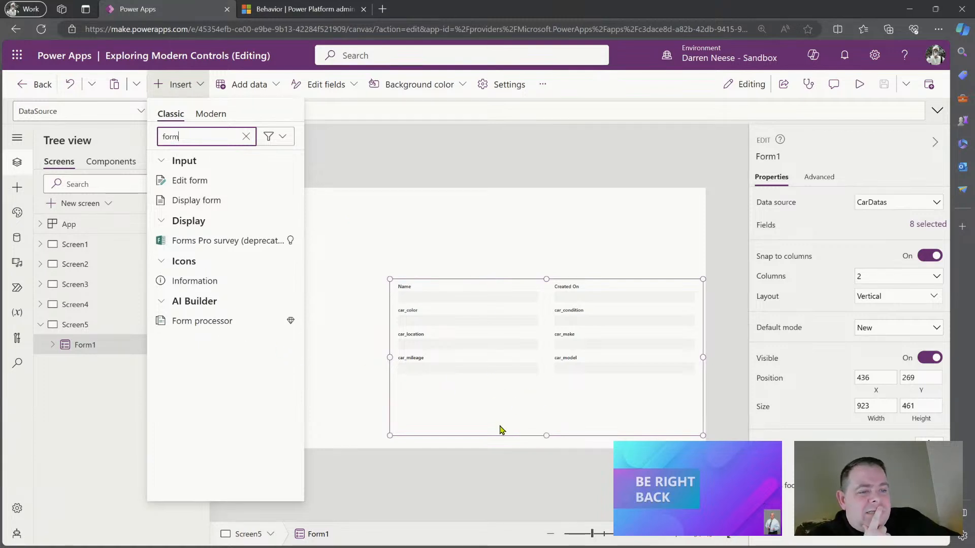
left_click(206, 116)
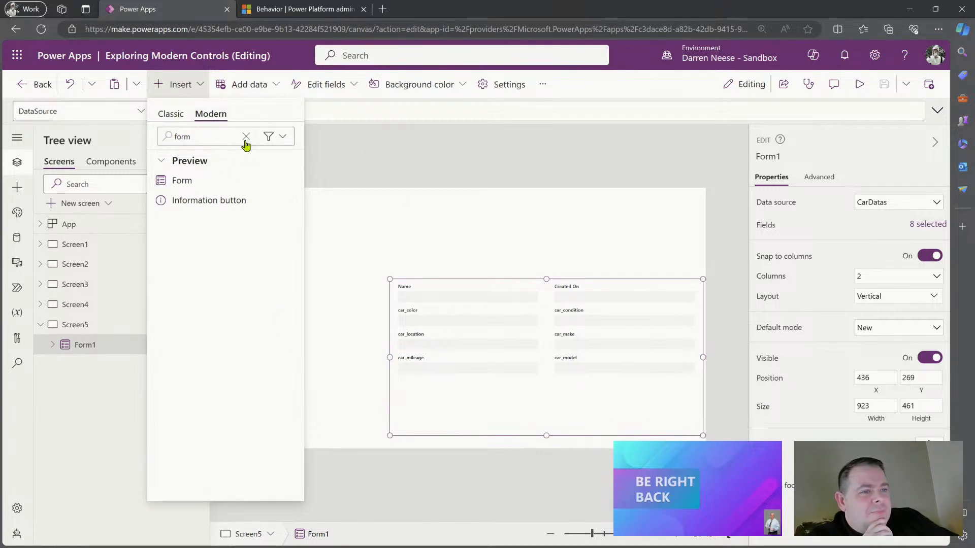
left_click(190, 86)
Step: Set Form1's Item property to ComboboxCanvas1.Selected
left_click(819, 177)
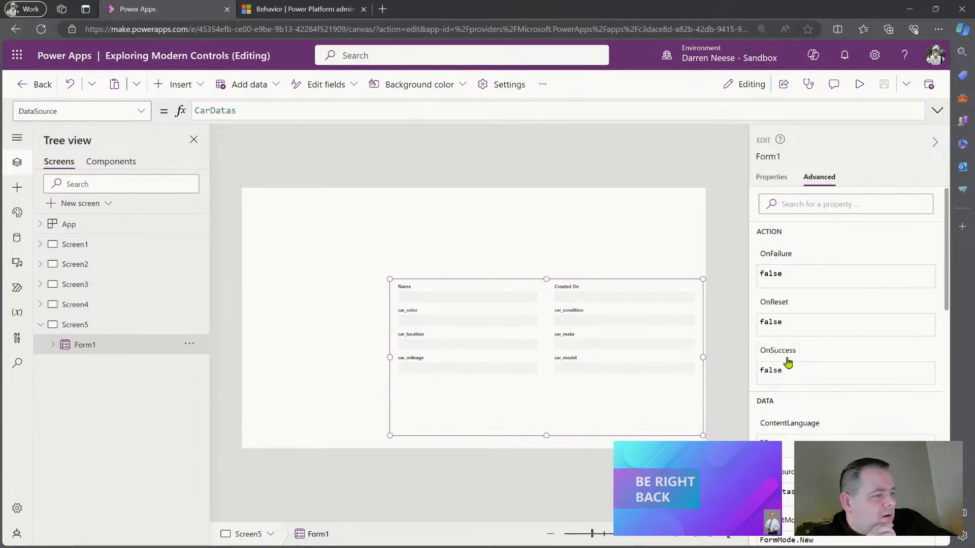
scroll(885, 356, "down", 3)
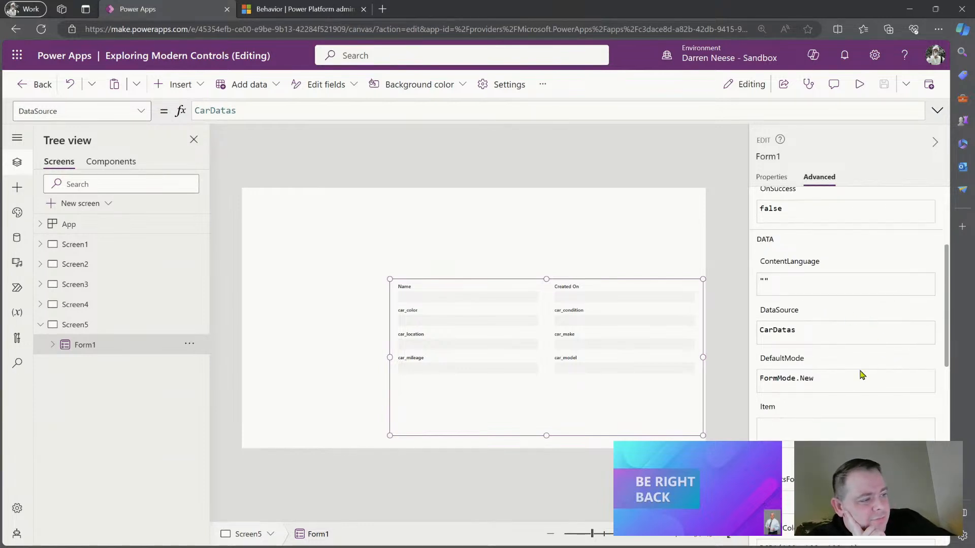
left_click(774, 409)
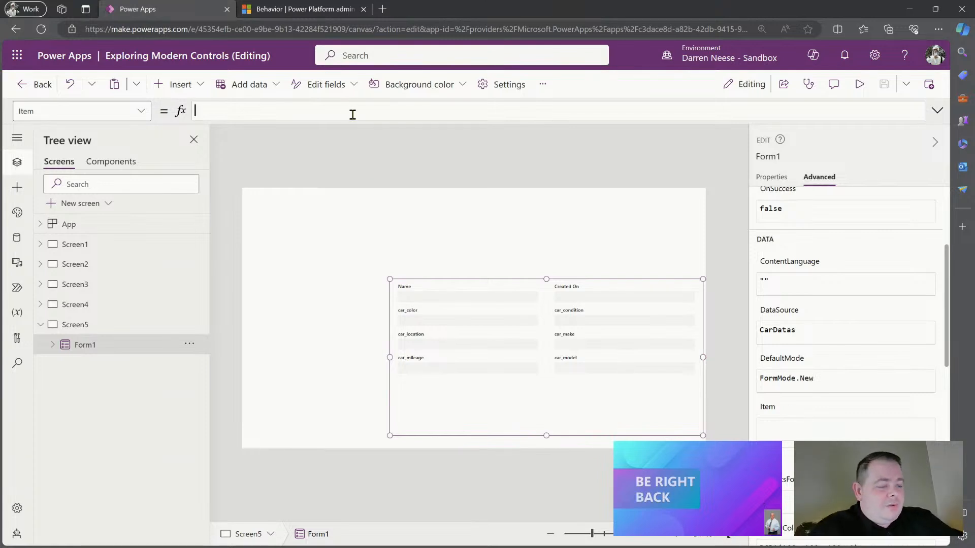
type("ComboboxCanvas1")
type(".")
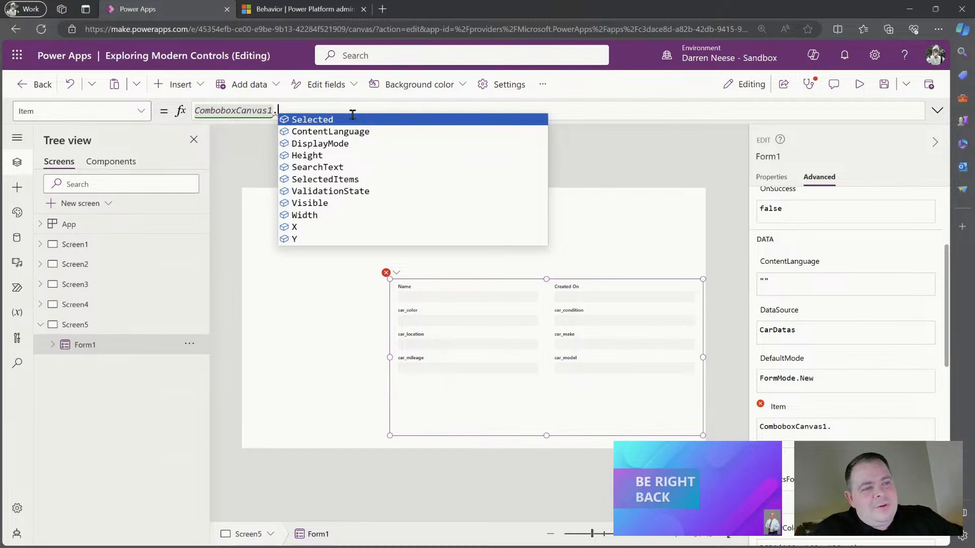
key("Tab")
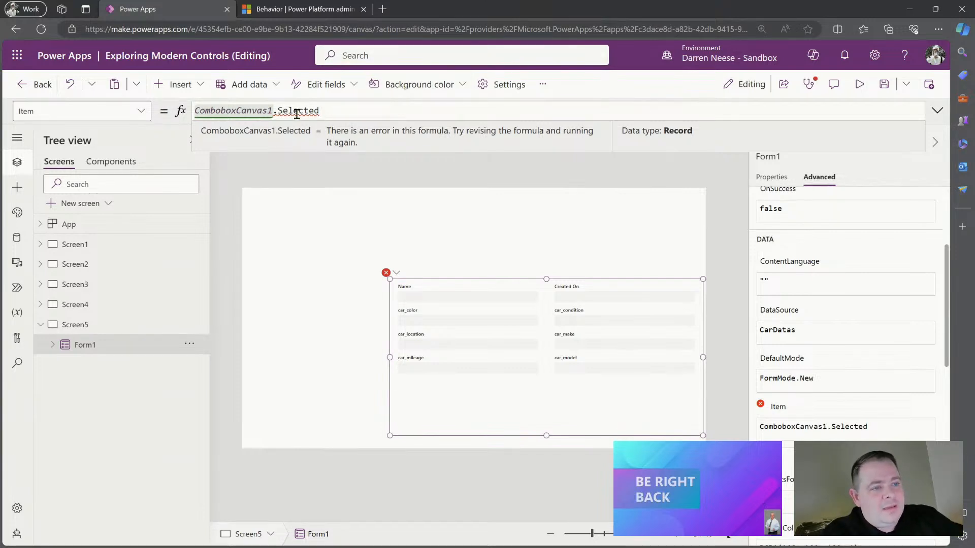
Step: Change Form1's Item formula to First(ComboboxCanvas1.SelectedItems)
mouse_move(300, 111)
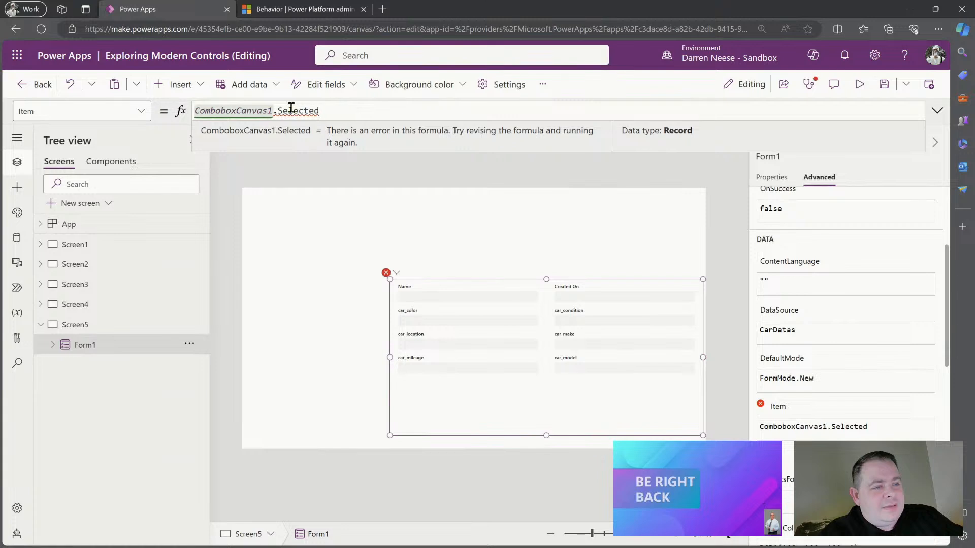
type("i")
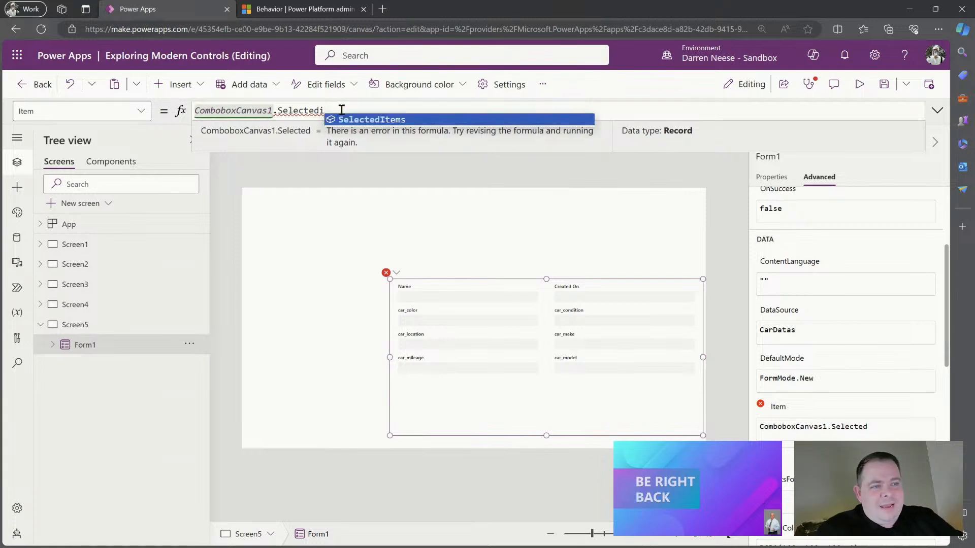
key("Tab")
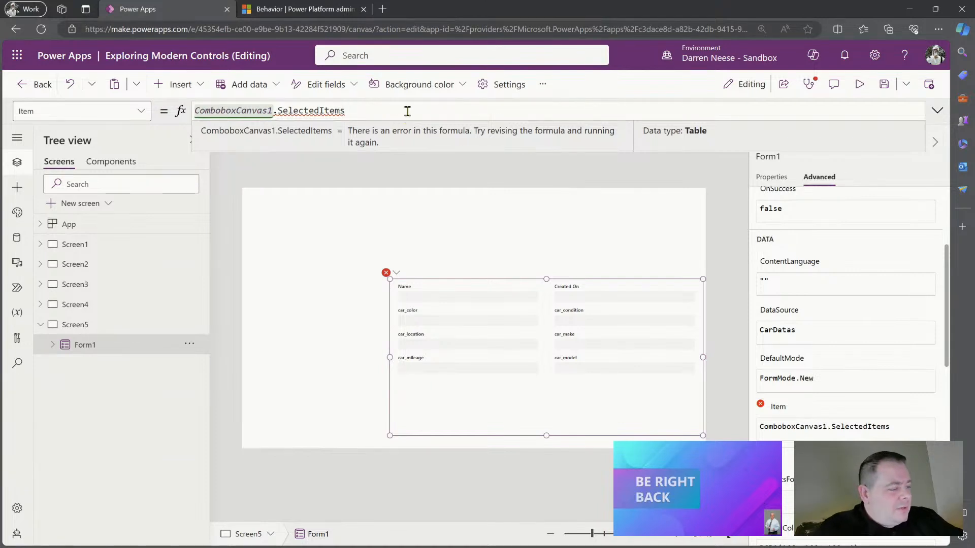
key("Home")
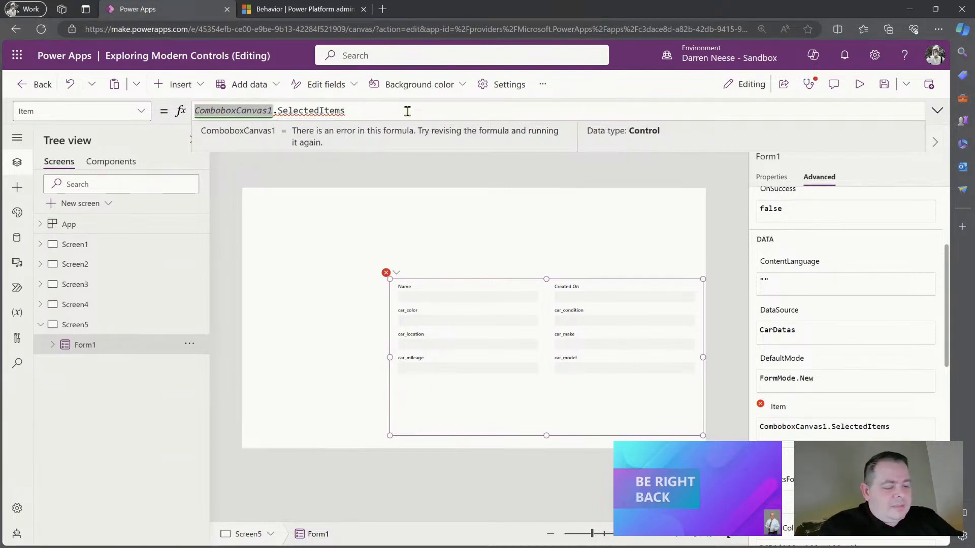
type("First(")
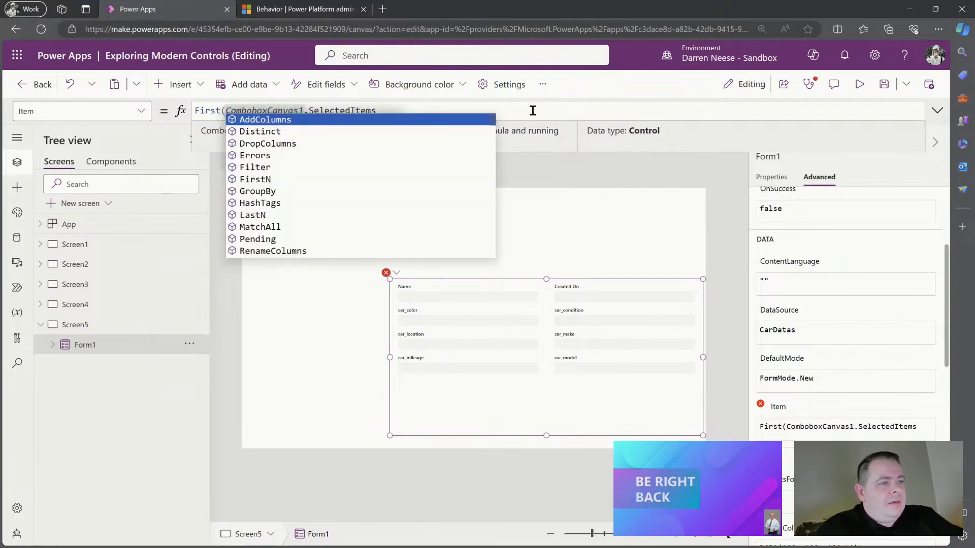
left_click(552, 108)
type(")")
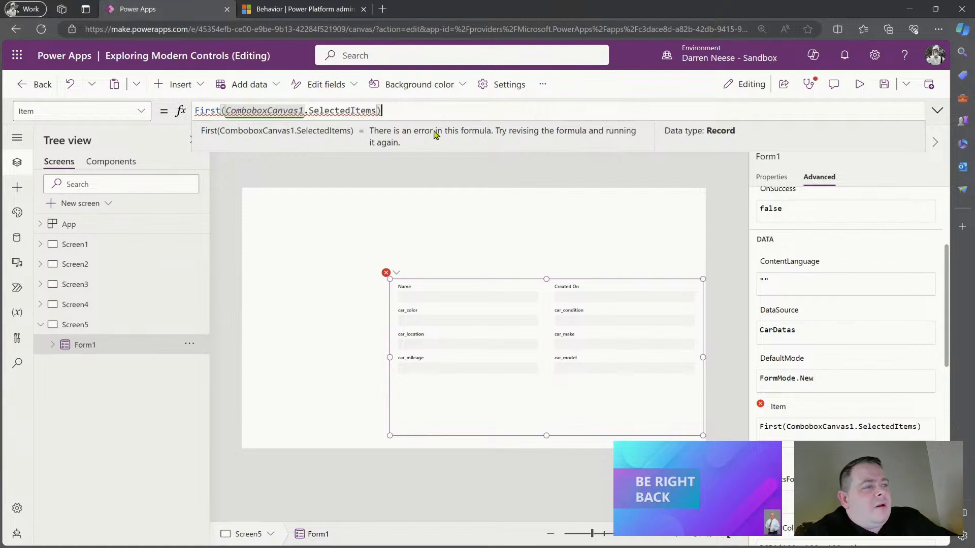
Step: Browse Screen1 to Screen4 and examine the Items formula and properties of the modern combo box ComboboxCanvas1
mouse_move(341, 110)
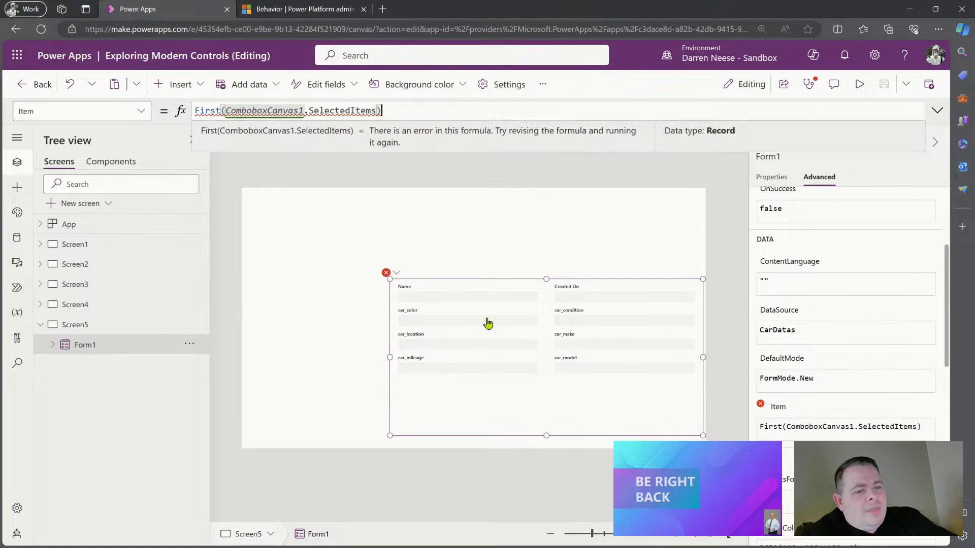
left_click(141, 248)
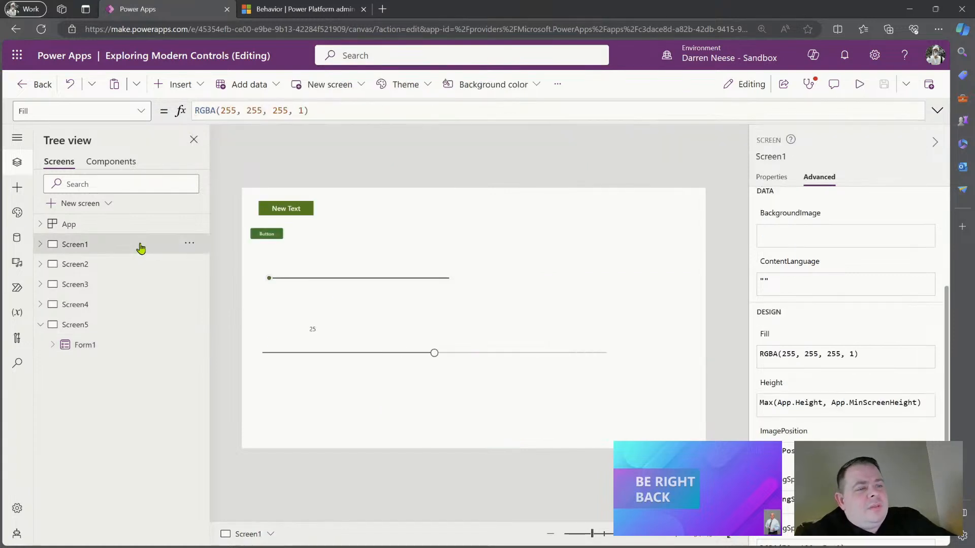
left_click(135, 266)
left_click(132, 288)
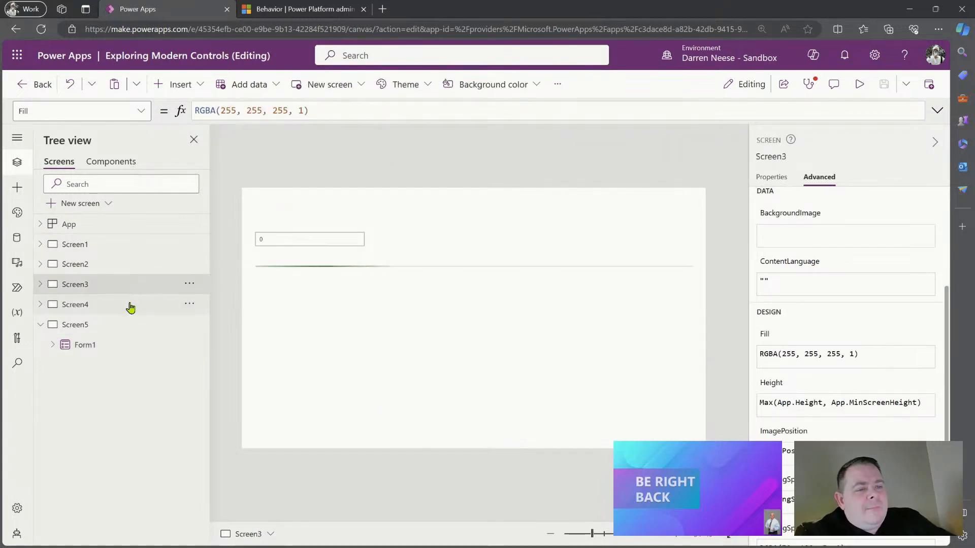
left_click(130, 305)
left_click(481, 247)
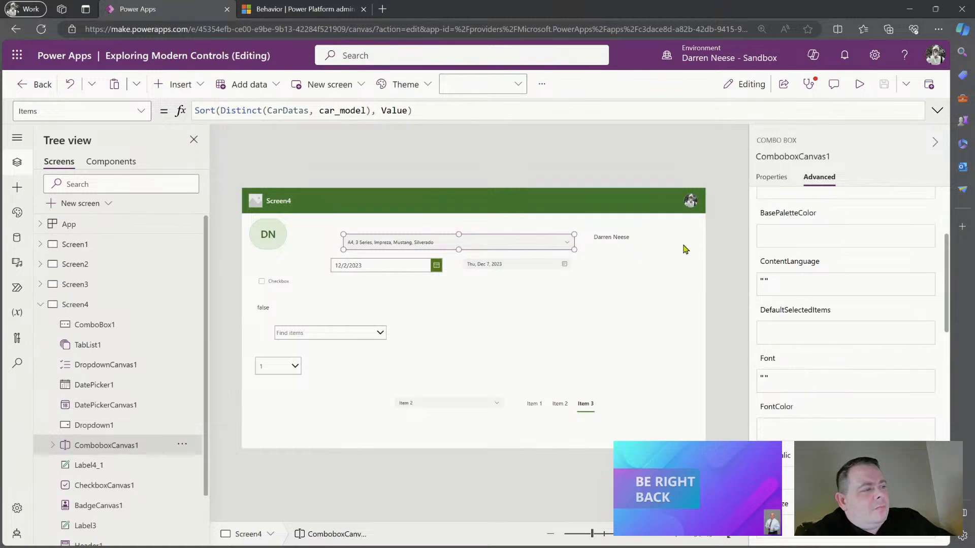
left_click(773, 179)
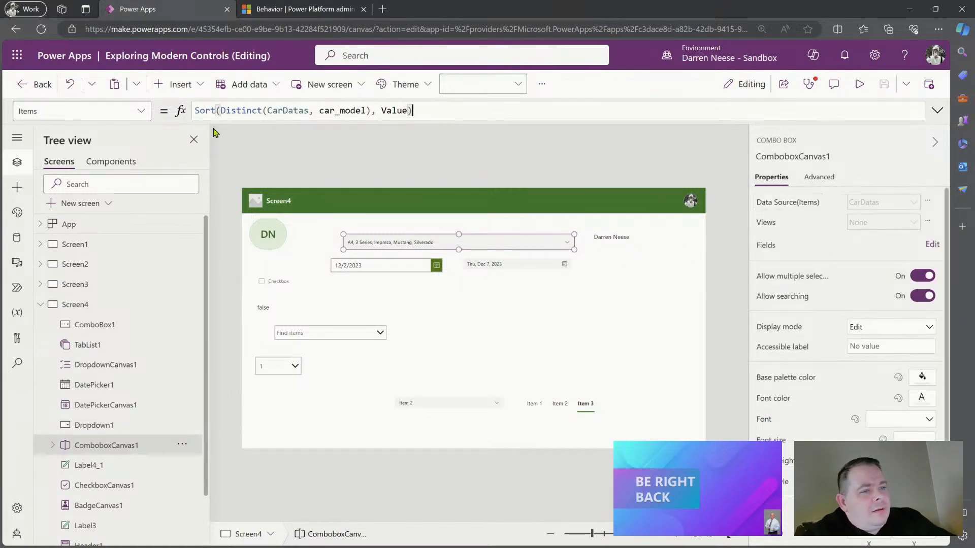
left_click(289, 113)
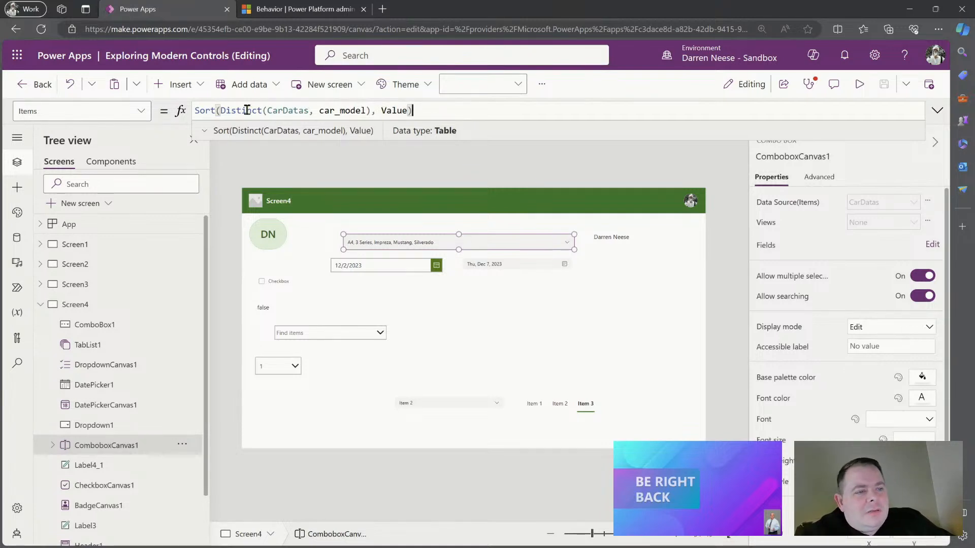
double_click(247, 110)
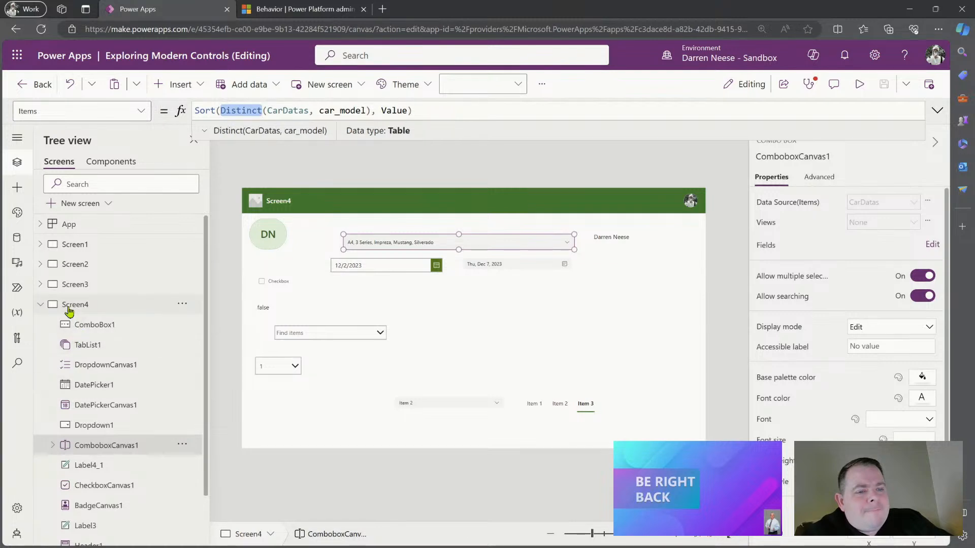
left_click(42, 305)
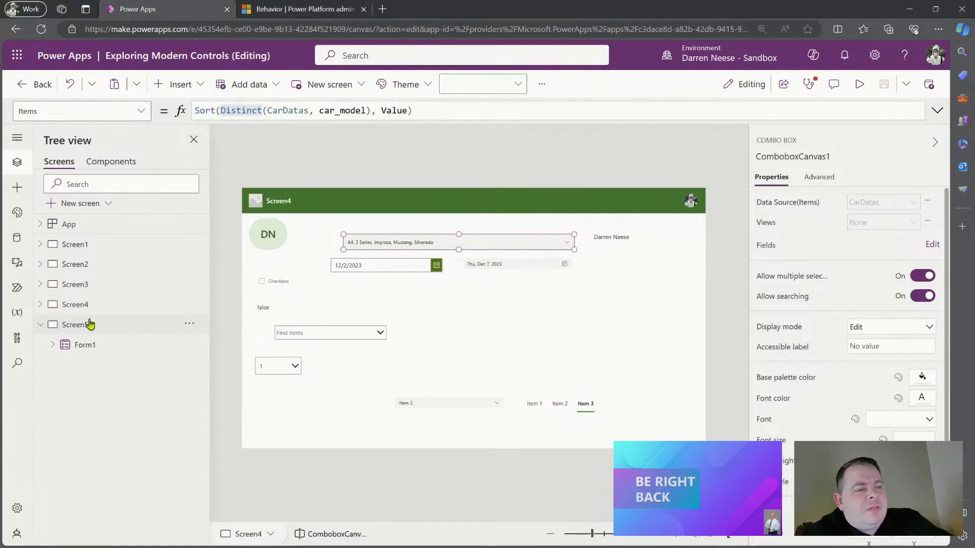
Step: Search the modern and classic controls for "list", insert a classic List box on Screen5, and stretch its height to 636
left_click(92, 323)
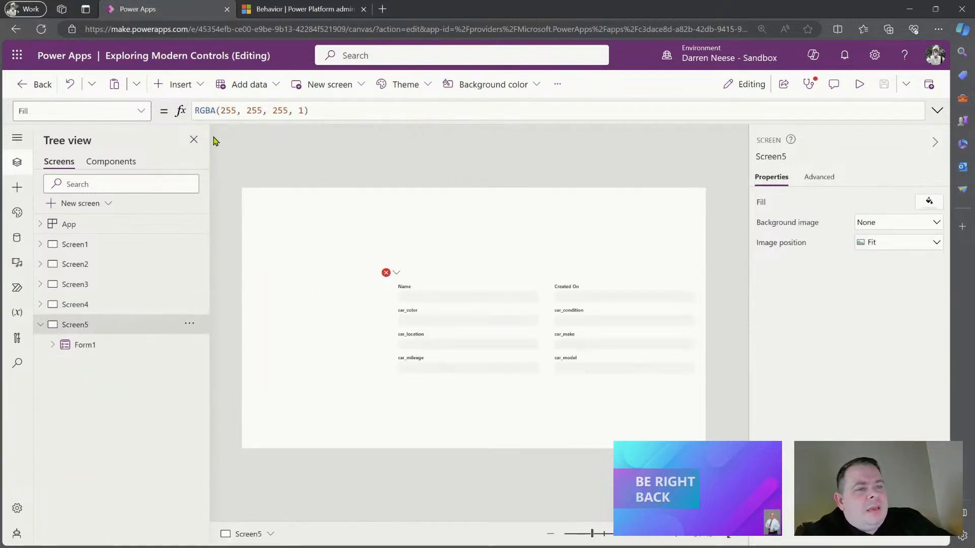
left_click(175, 84)
left_click(207, 137)
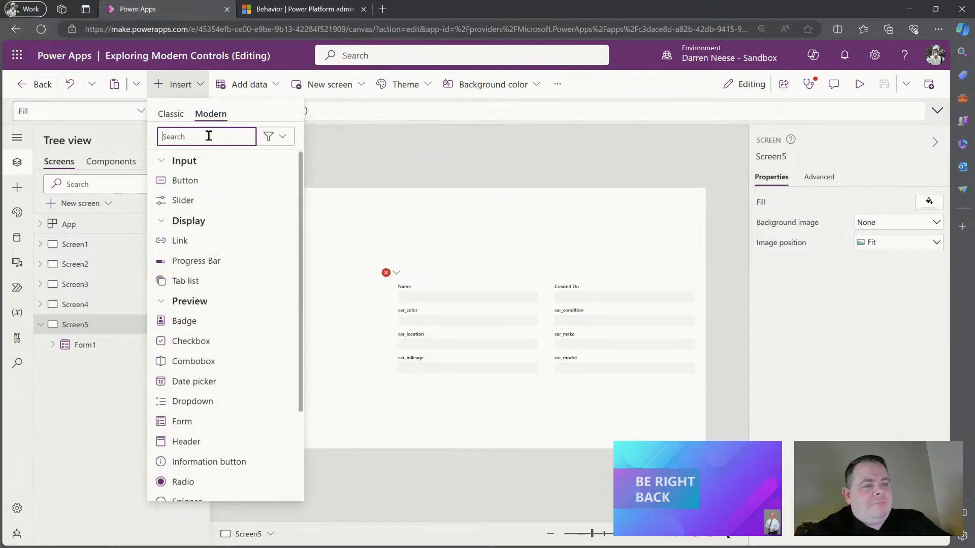
type("list")
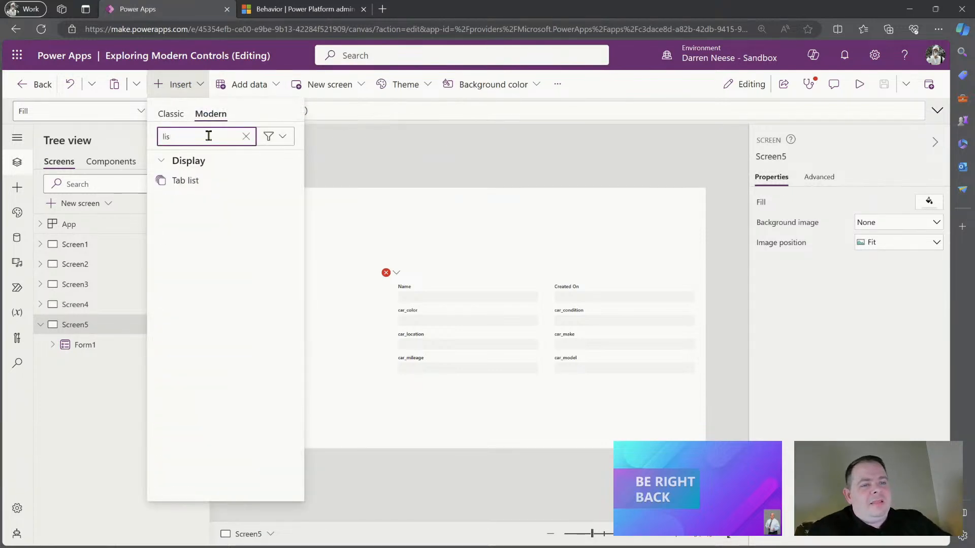
key("BackSpace")
key("BackSpace")
left_click(170, 114)
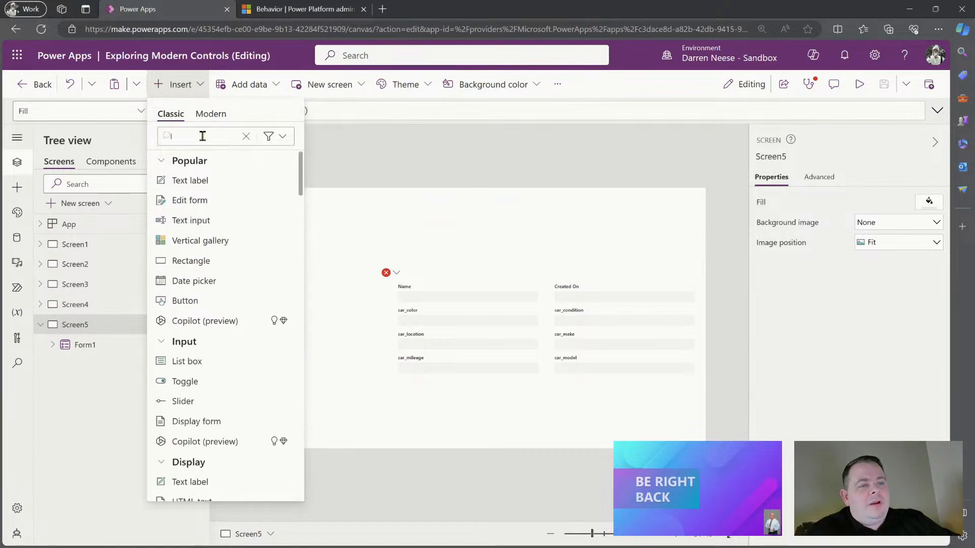
left_click(202, 136)
type("list")
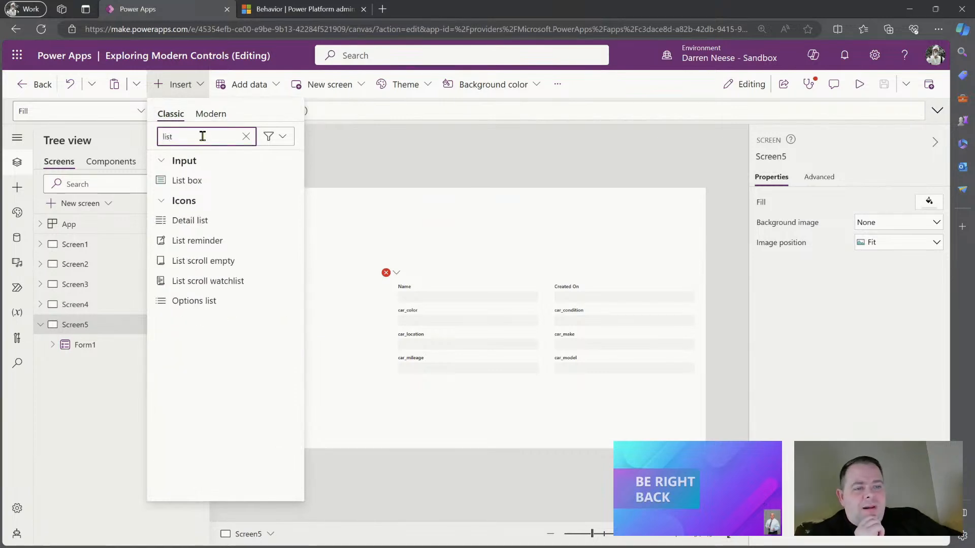
left_click(195, 185)
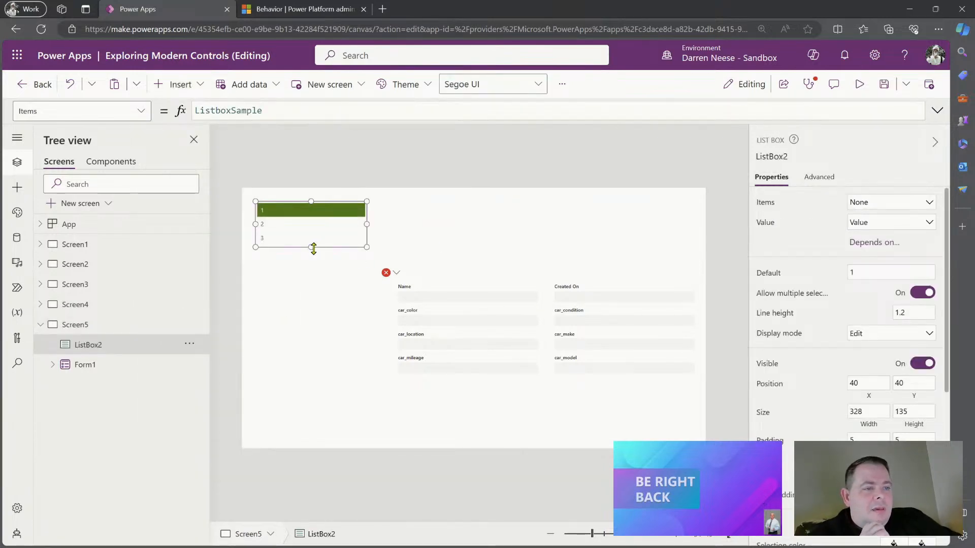
left_click_drag(310, 247, 302, 423)
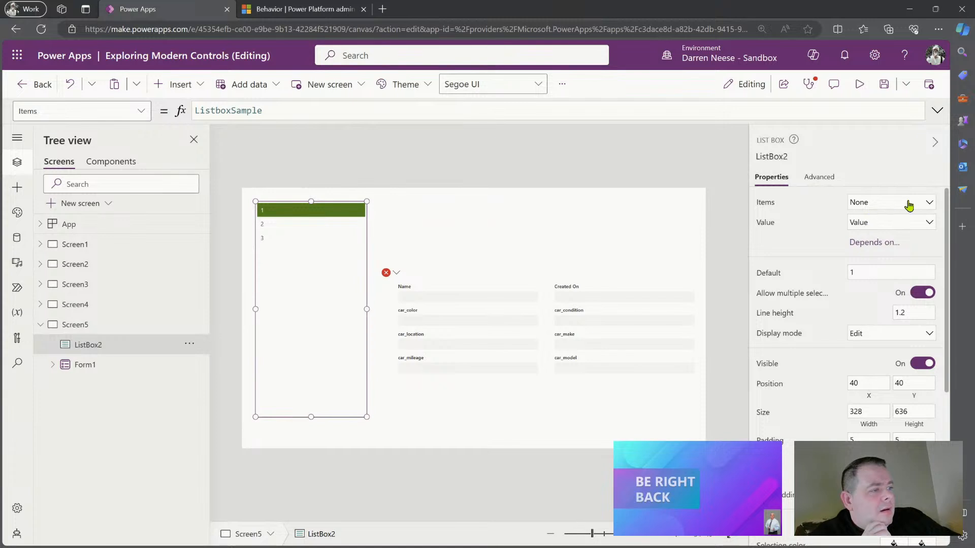
Step: Set the list box's Items to CarDatas and its Value to car_model
left_click(909, 203)
left_click(863, 294)
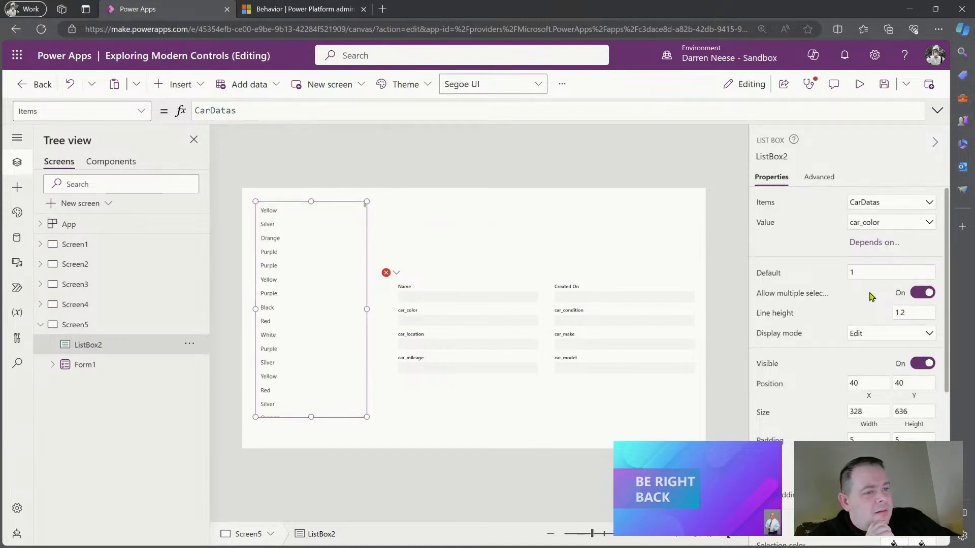
left_click(911, 227)
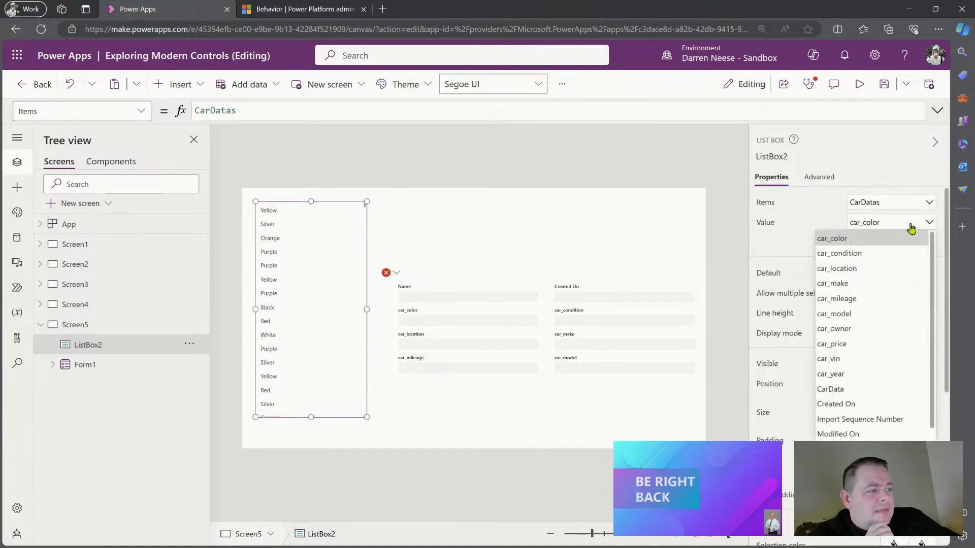
left_click(879, 314)
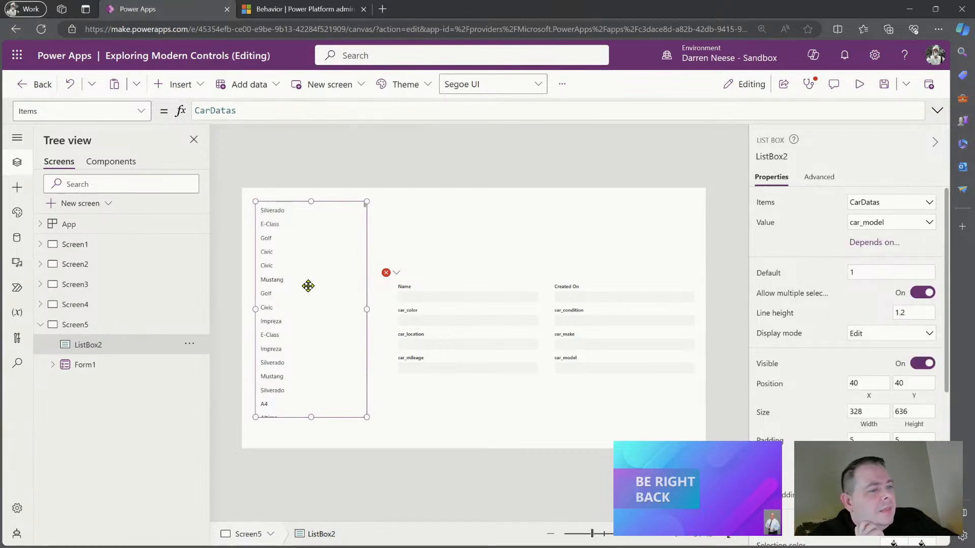
Step: Copy the list box's name and replace ComboboxCanvas1 with ListBox2 in Form1's Item formula
left_click(772, 157)
key("ctrl+c")
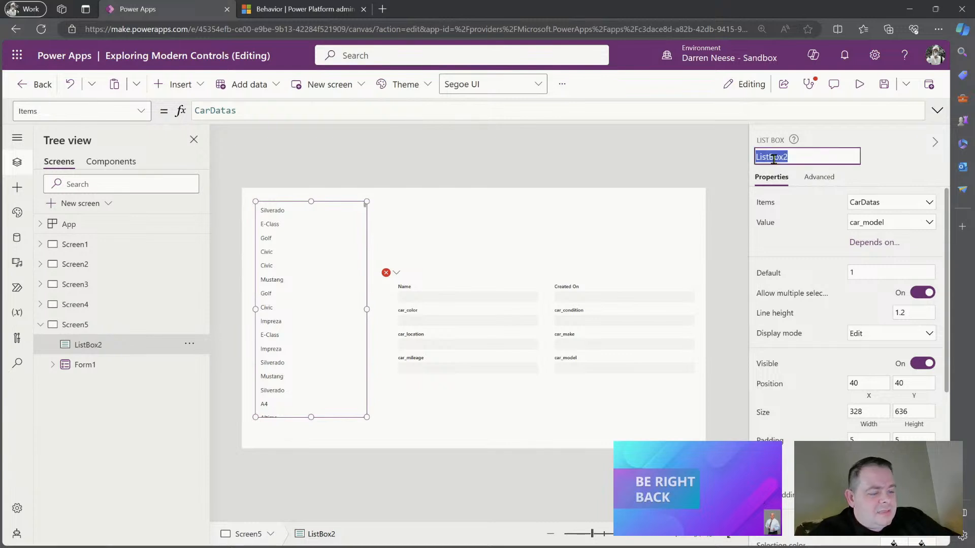
left_click(389, 275)
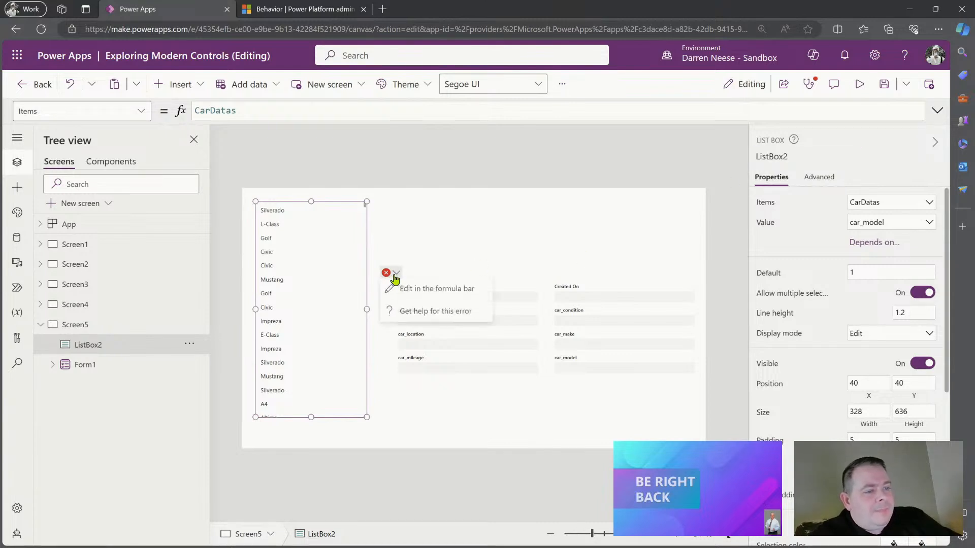
left_click(394, 287)
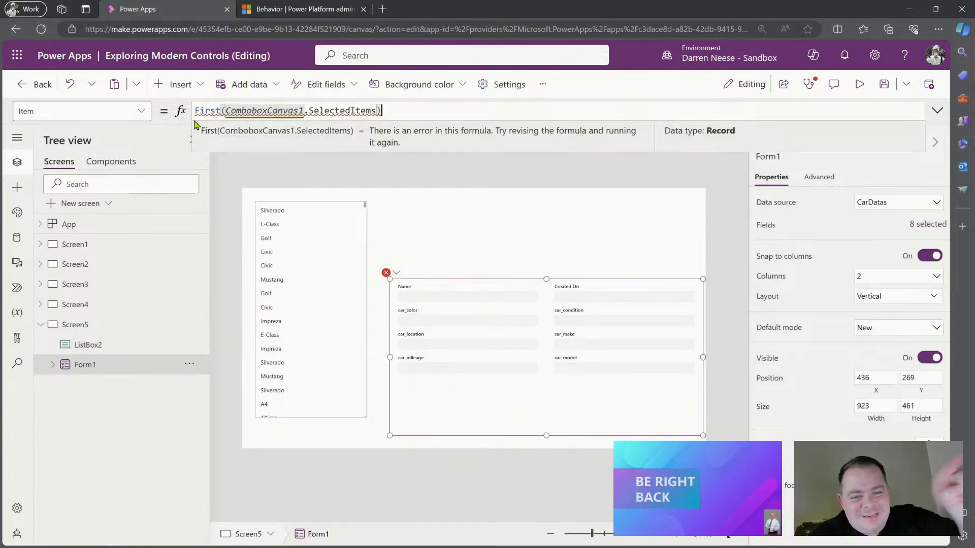
double_click(258, 110)
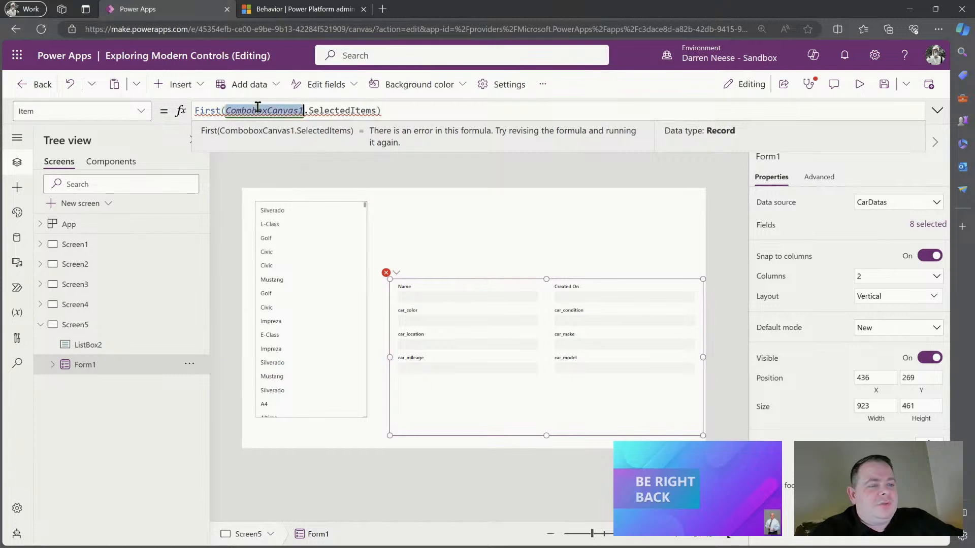
key("ctrl+v")
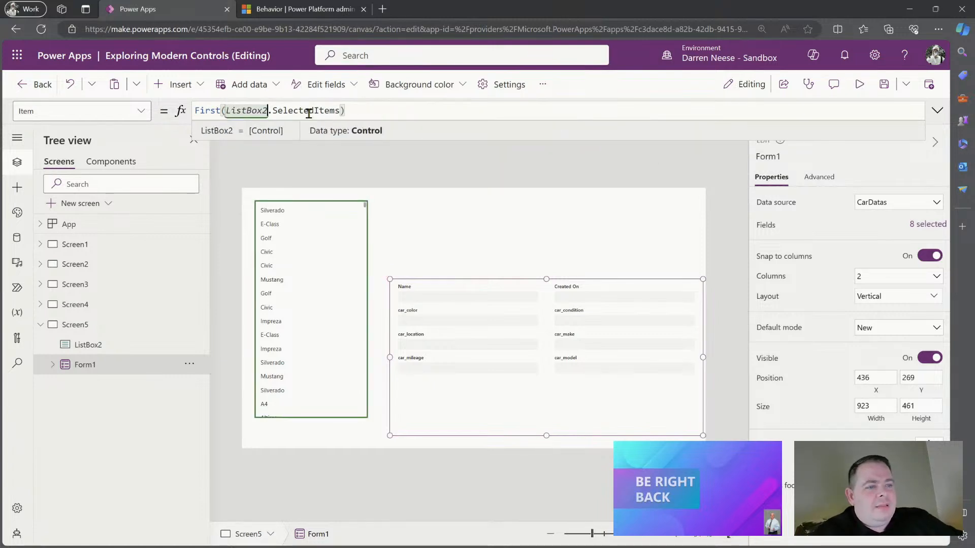
Step: Replace SelectedItems with Selected in Form1's Item formula, giving First(ListBox2.Selected)
double_click(309, 111)
key("BackSpace")
key("BackSpace")
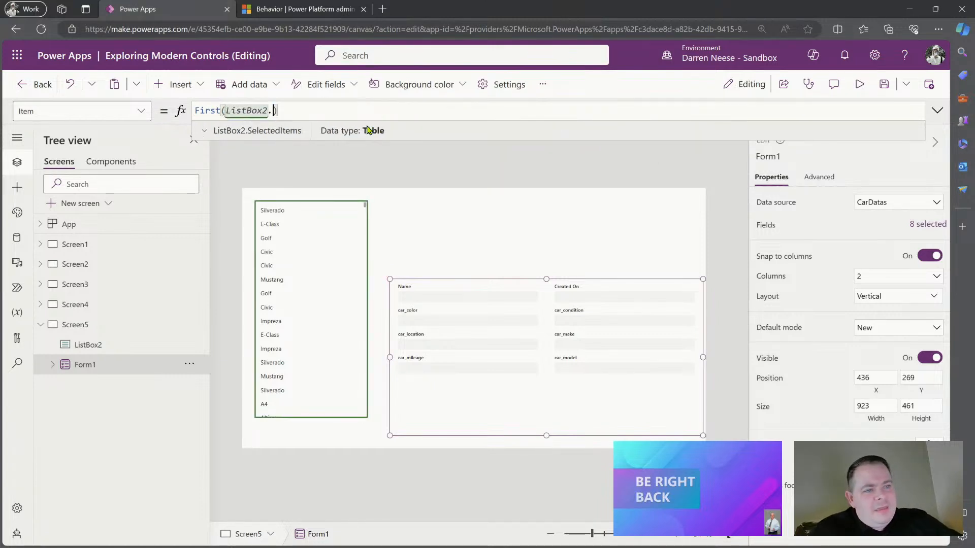
type(".sel")
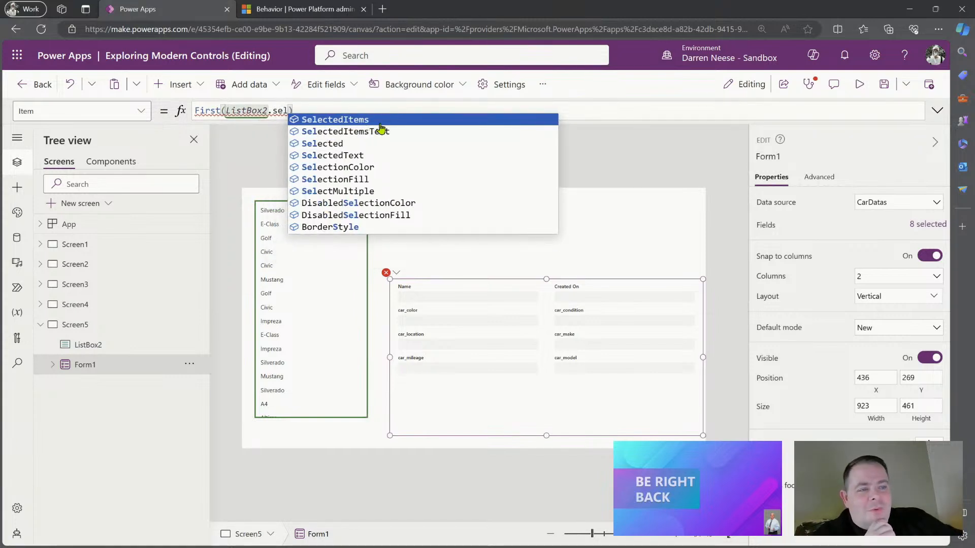
left_click(372, 148)
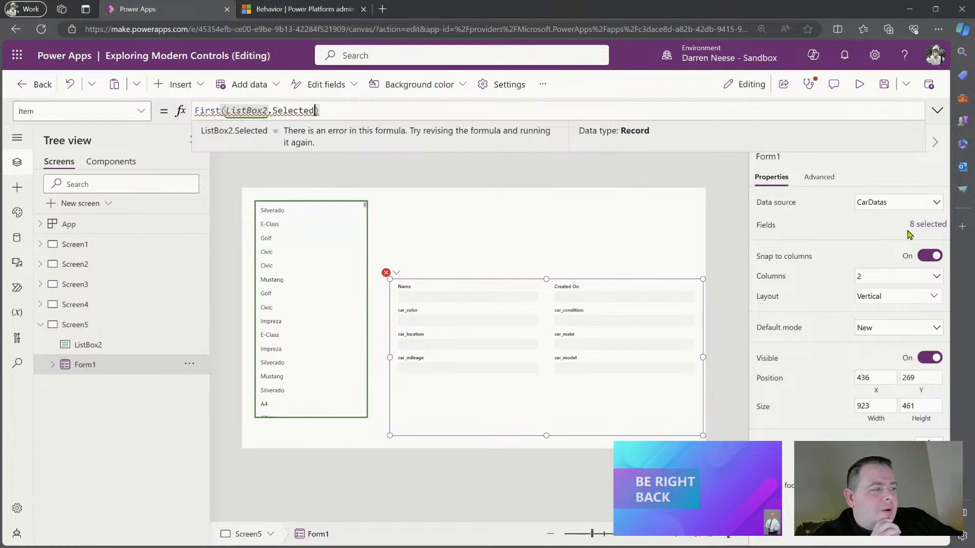
Step: Turn off multiple selection for ListBox2
left_click(307, 325)
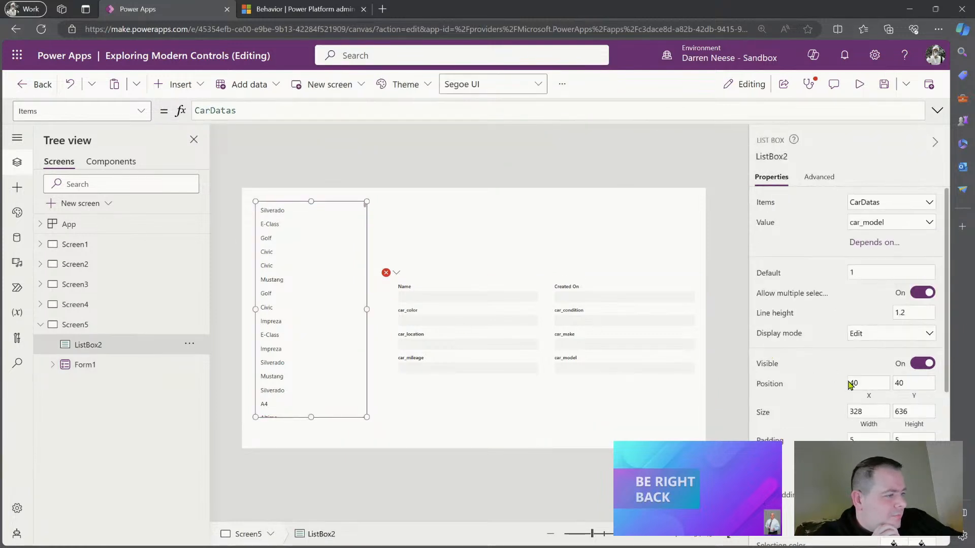
left_click(922, 292)
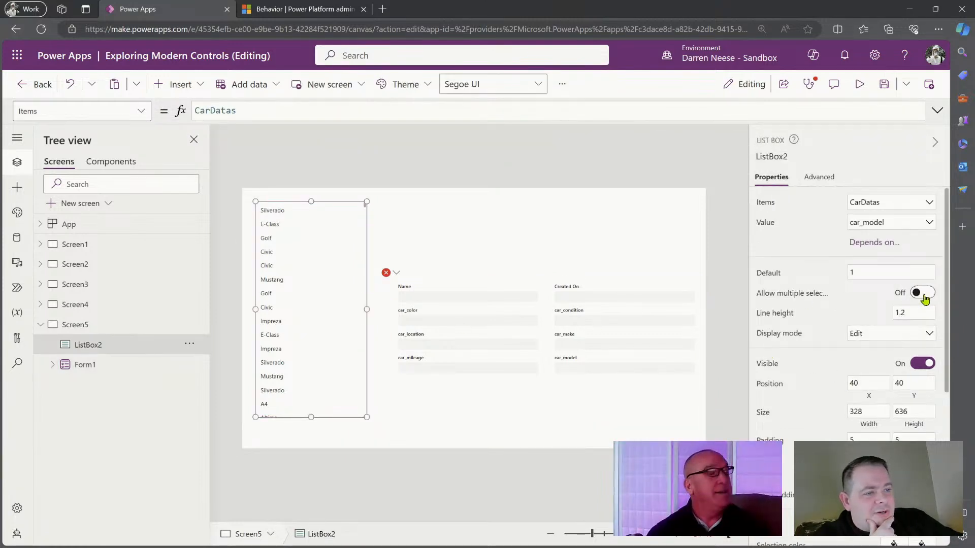
Step: Remove the First function from Form1's Item formula, leaving ListBox2.Selected
left_click(394, 272)
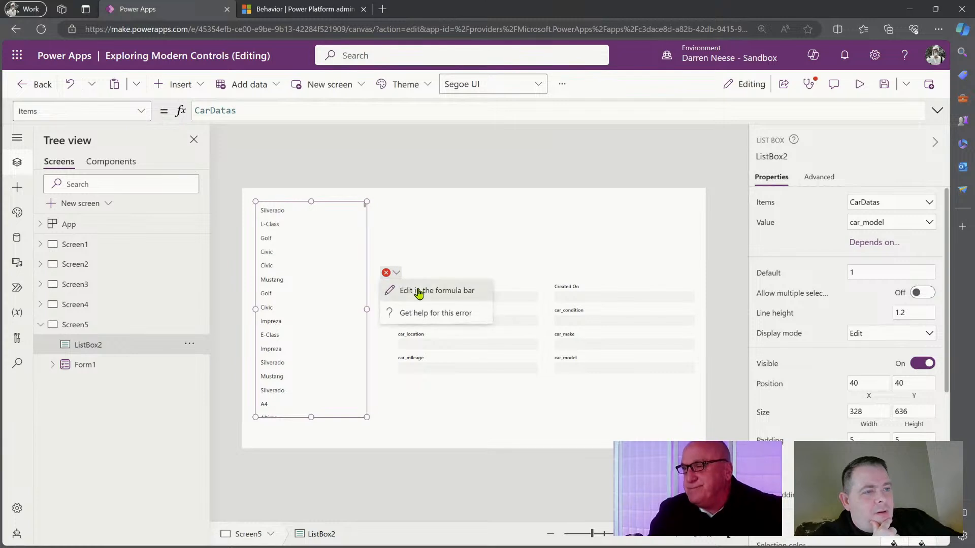
left_click(415, 289)
double_click(308, 110)
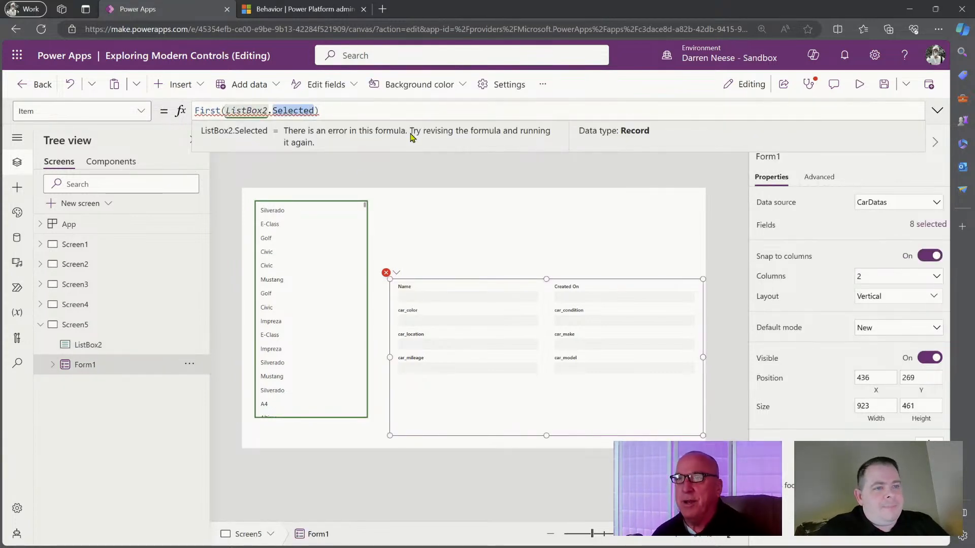
key("ctrl+Left")
key("ctrl+Left")
key("ctrl+Left")
key("ctrl+Right")
key("Right")
key("ctrl+shift+Left")
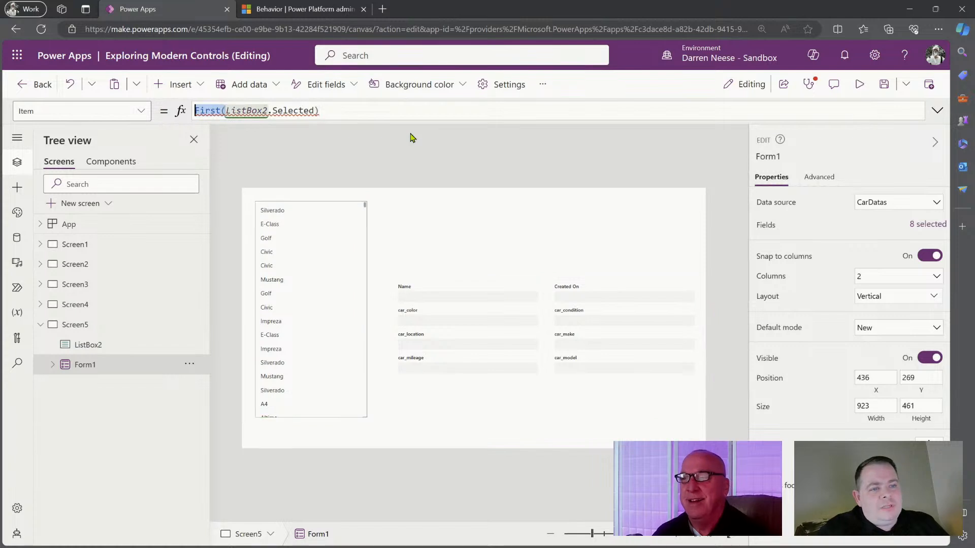
key("Delete")
key("End")
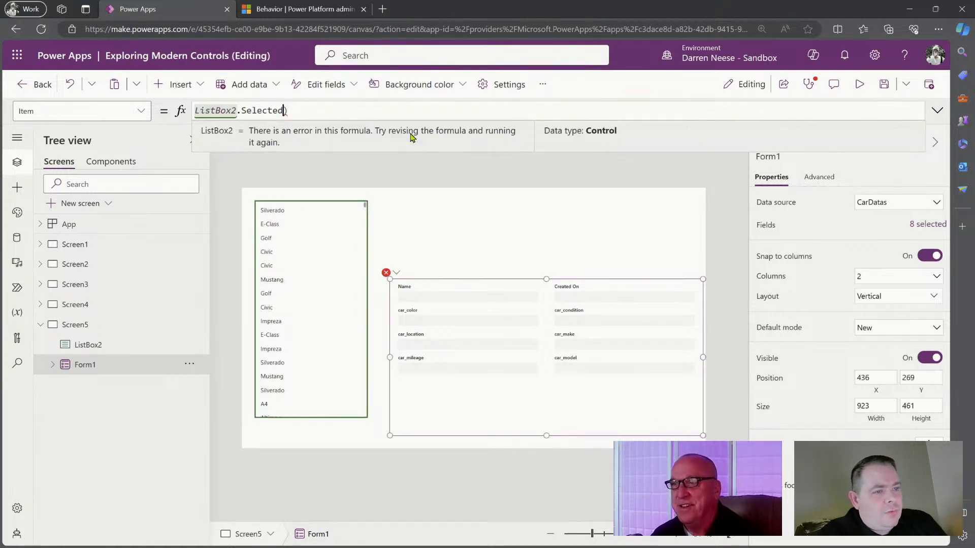
key("BackSpace")
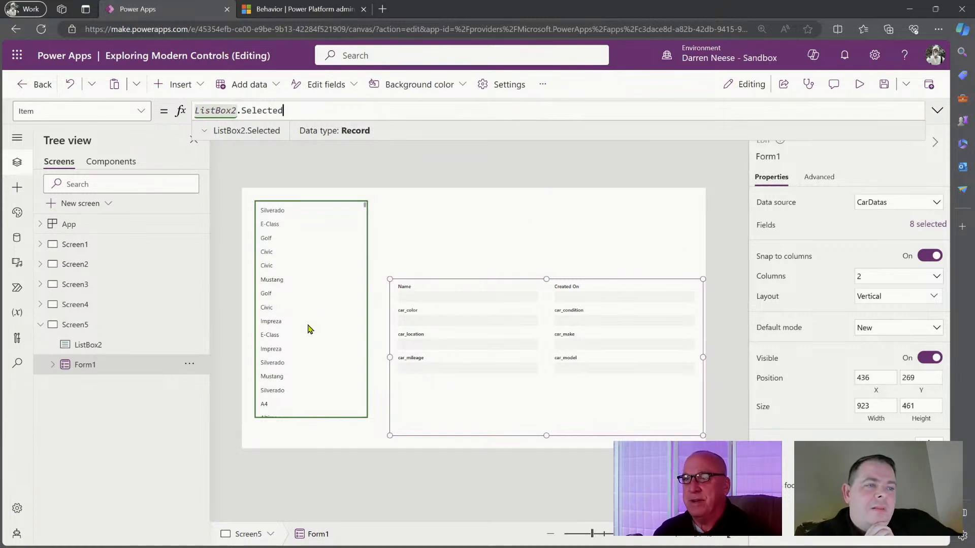
Step: Preview Screen5, choose a Civic in the list box to test the form, and return to editing with the Name card selected
left_click(860, 86)
left_click(240, 232)
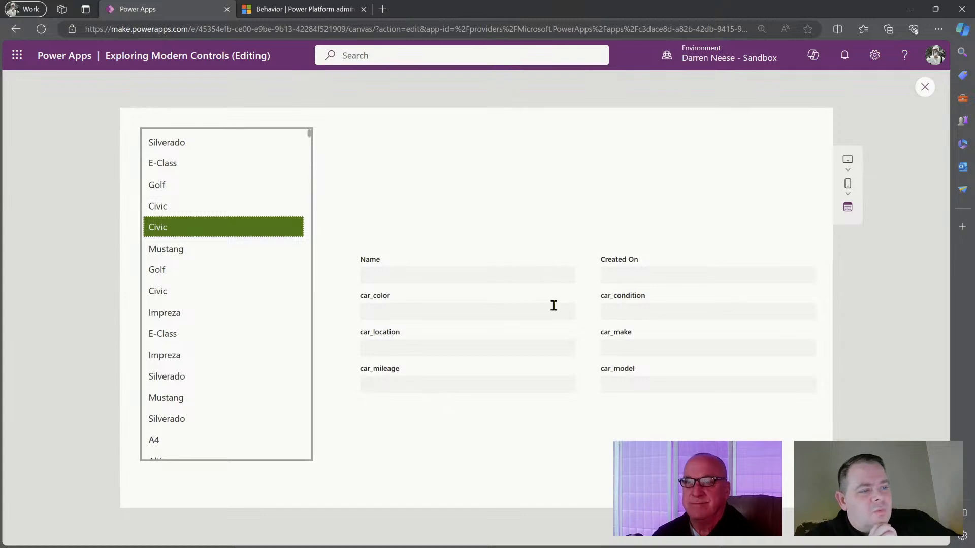
left_click(924, 87)
left_click(475, 291)
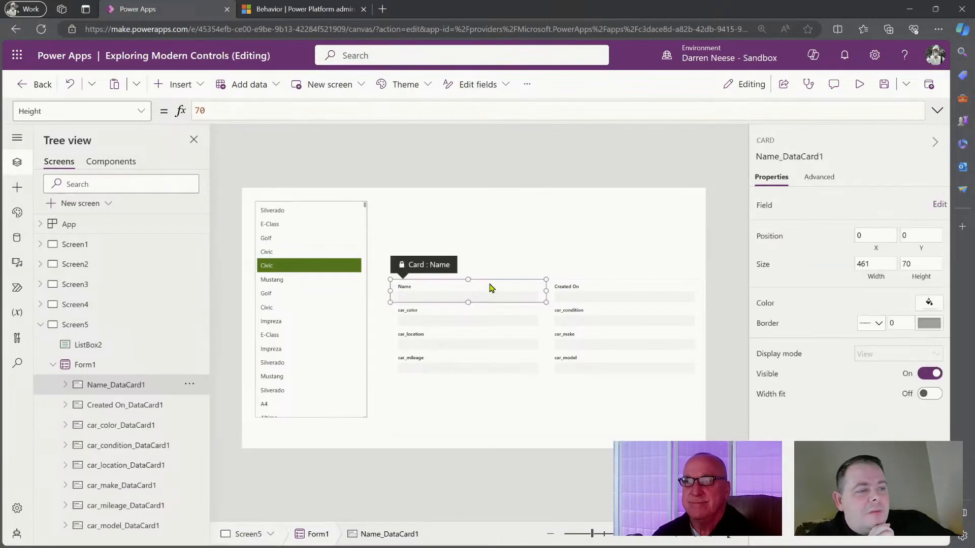
Step: Check Form1's DefaultMode and Item formula among its advanced properties and return to its main properties
left_click(108, 368)
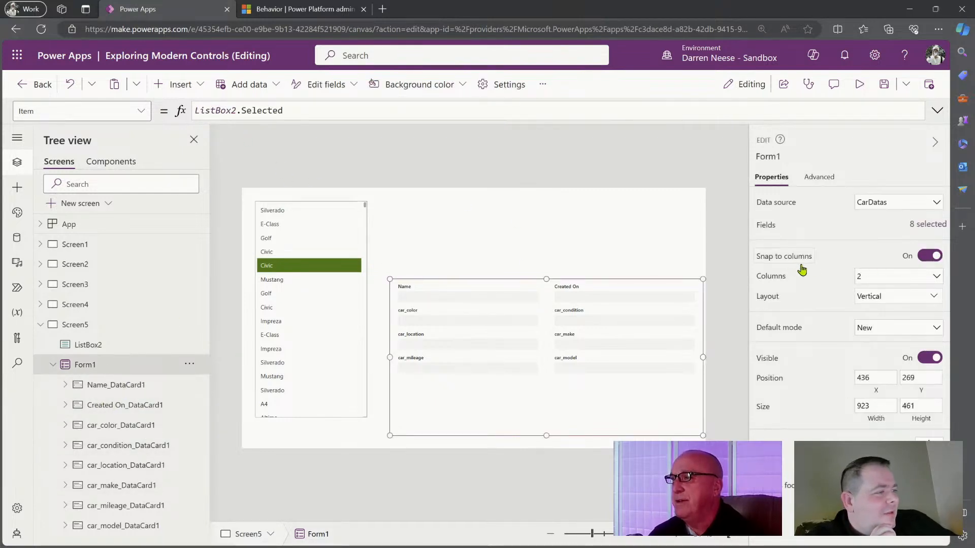
left_click(813, 182)
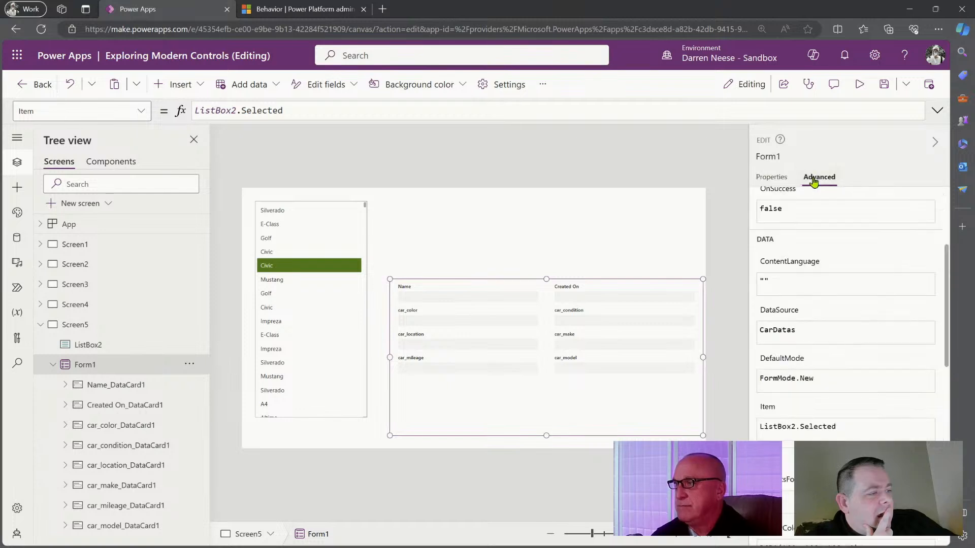
left_click(776, 406)
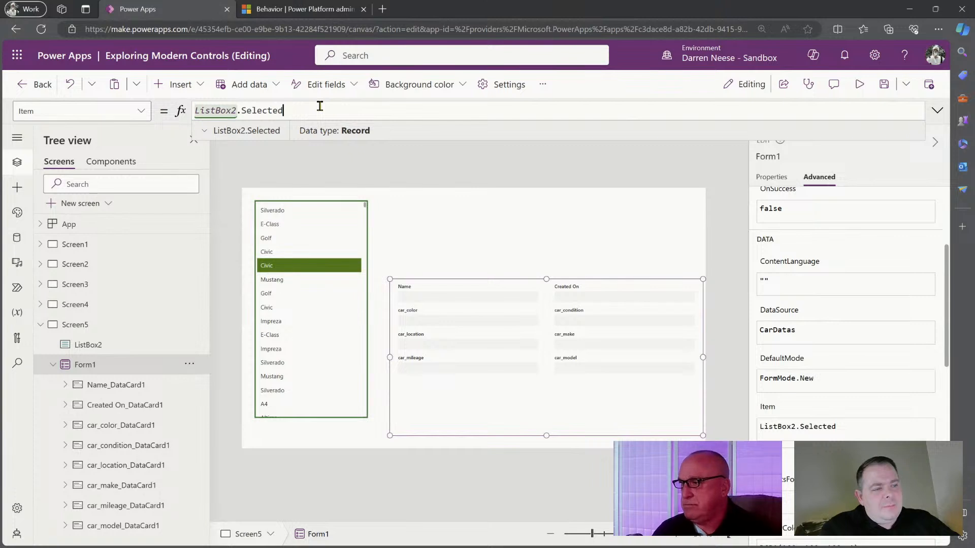
left_click(773, 179)
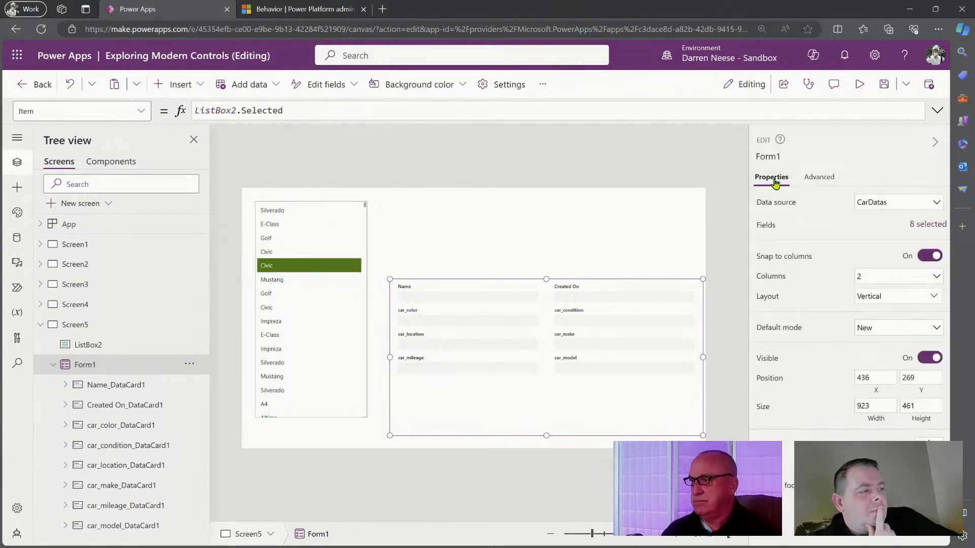
Step: Insert a modern button on Screen5 and place it above the form's Created On column
left_click(198, 85)
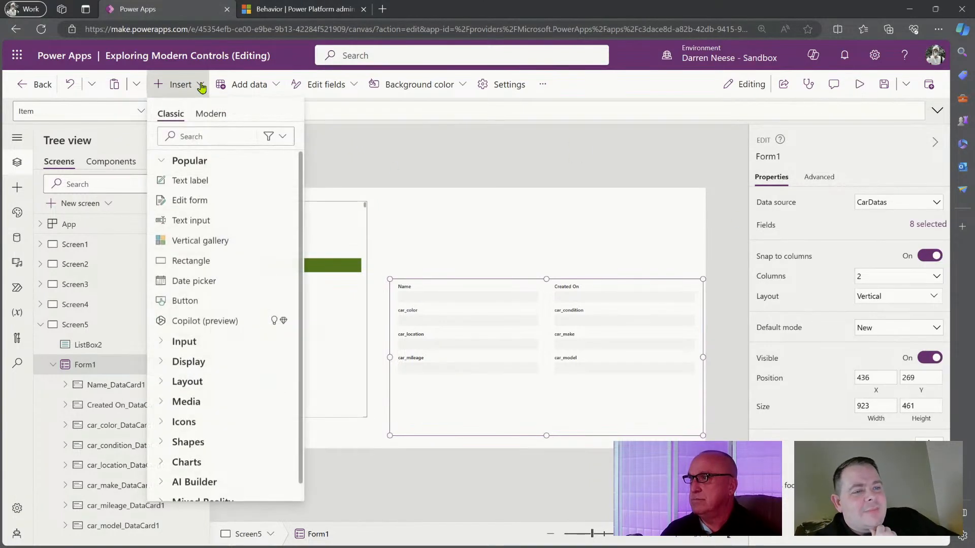
left_click(216, 115)
left_click(243, 181)
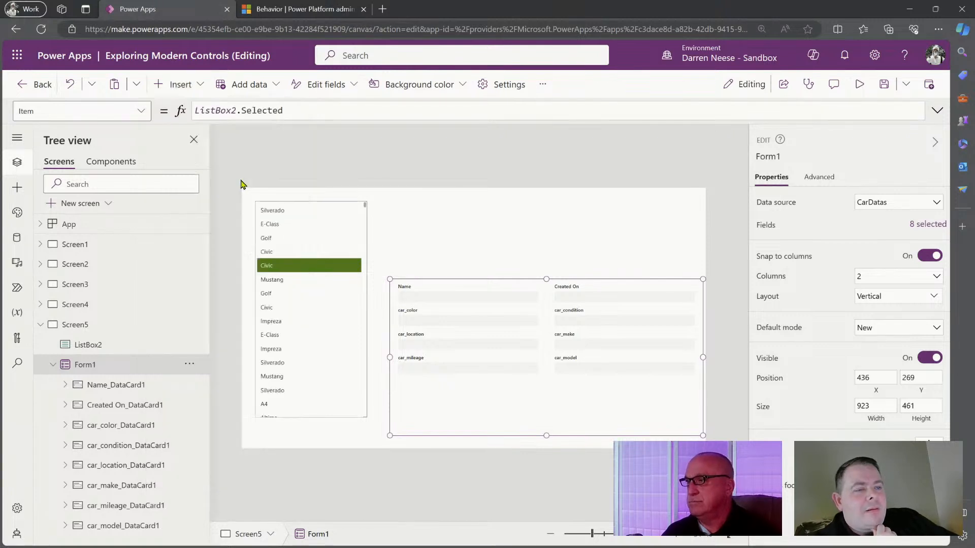
left_click_drag(284, 214, 666, 230)
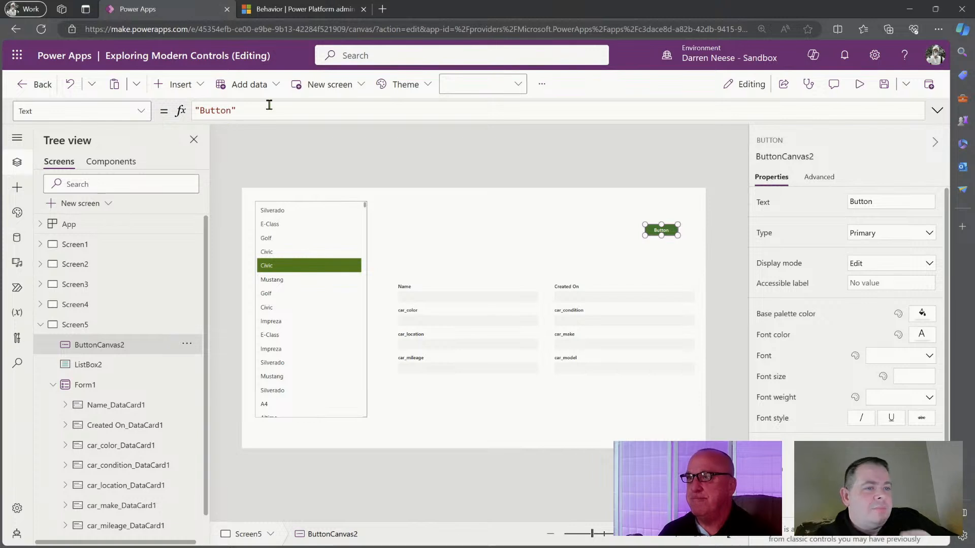
Step: Select the form in the tree view and check its control name
left_click_drag(267, 108, 192, 109)
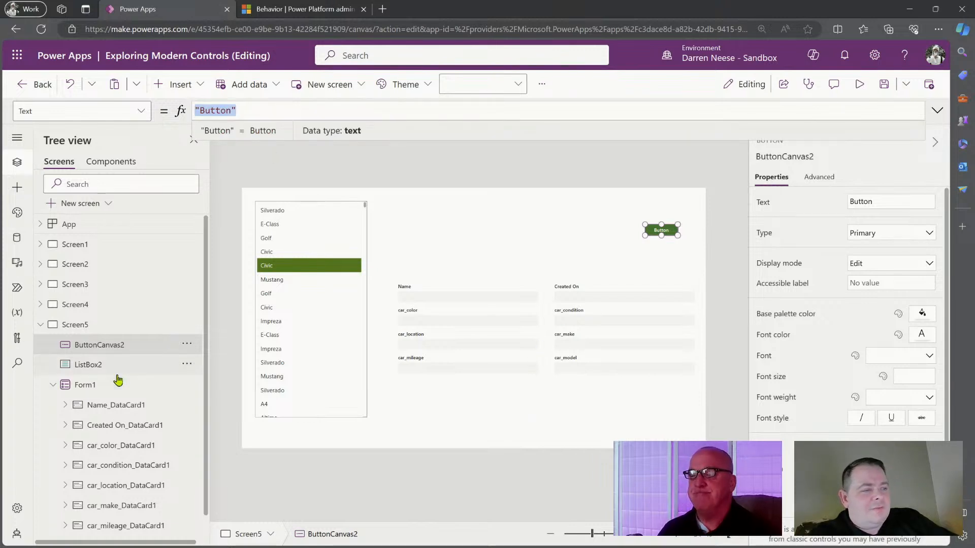
left_click(96, 364)
left_click(101, 385)
left_click(782, 158)
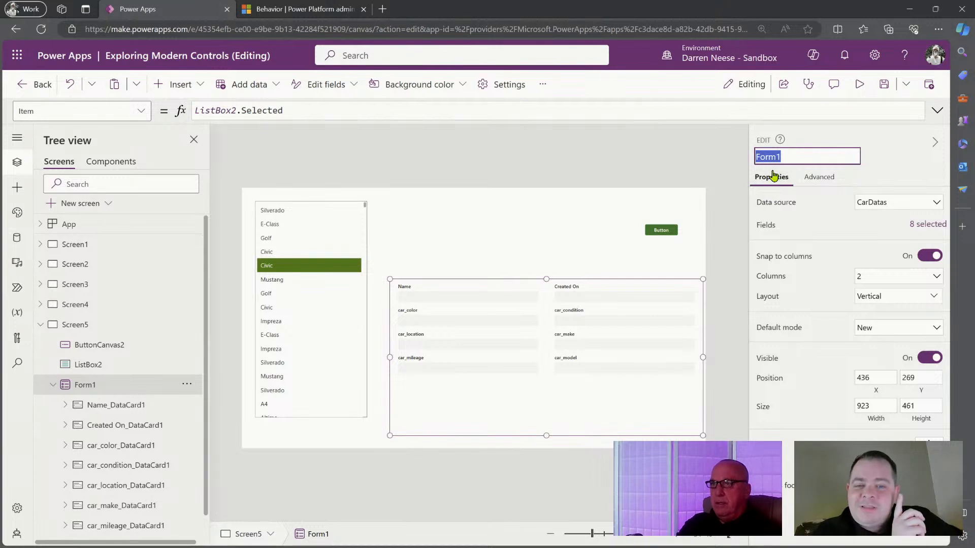
Step: Set the new button's OnSelect formula to EditForm(Form1)
left_click(656, 226)
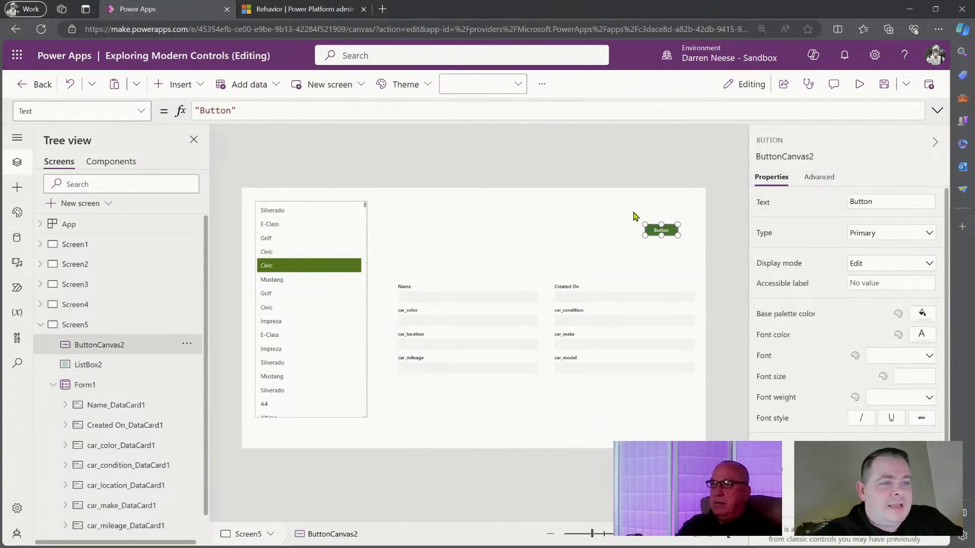
left_click_drag(241, 110, 175, 110)
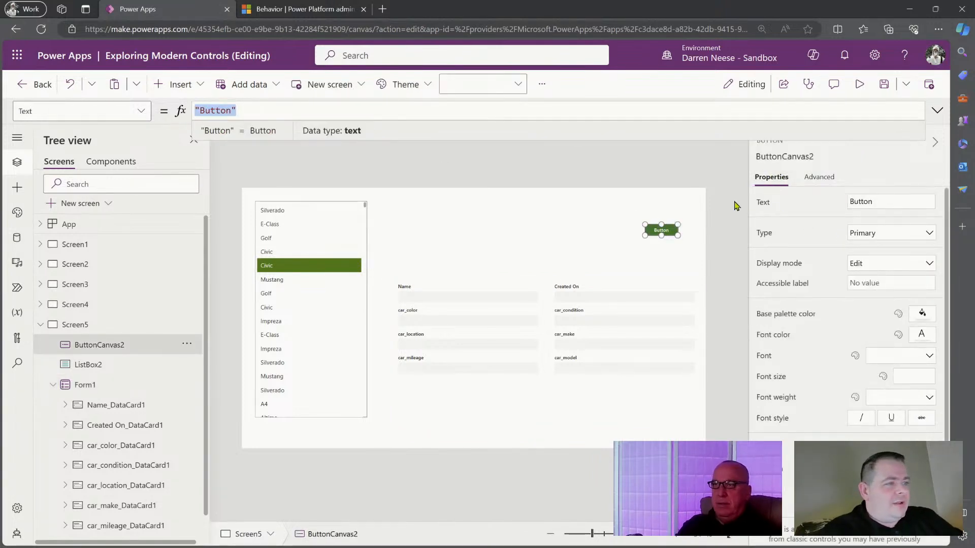
left_click(820, 177)
scroll(855, 244, "up", 5)
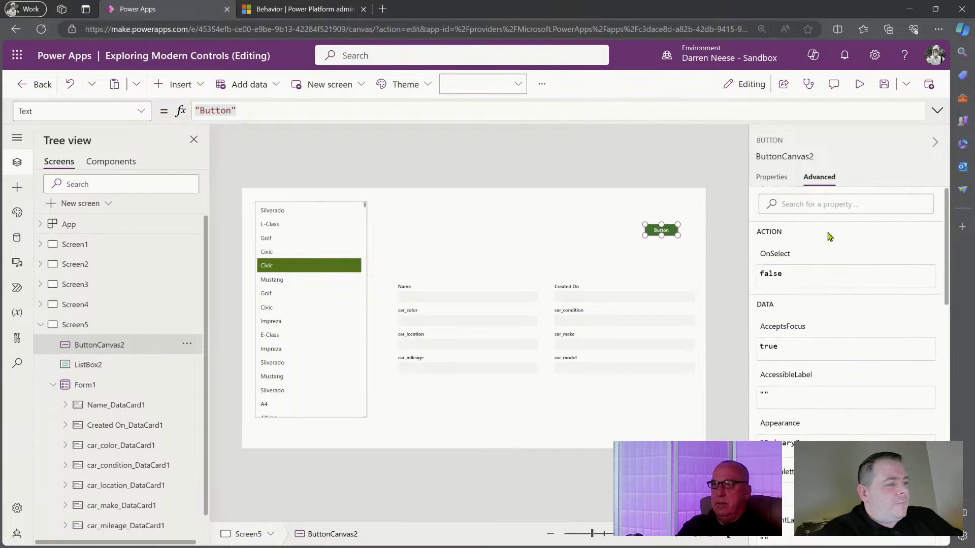
left_click(777, 254)
left_click_drag(247, 112, 170, 100)
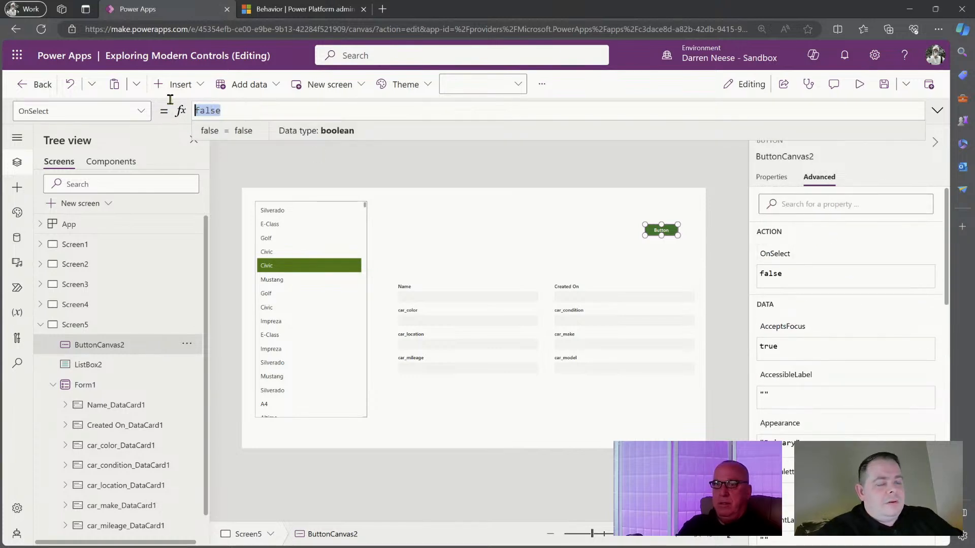
type("Edit")
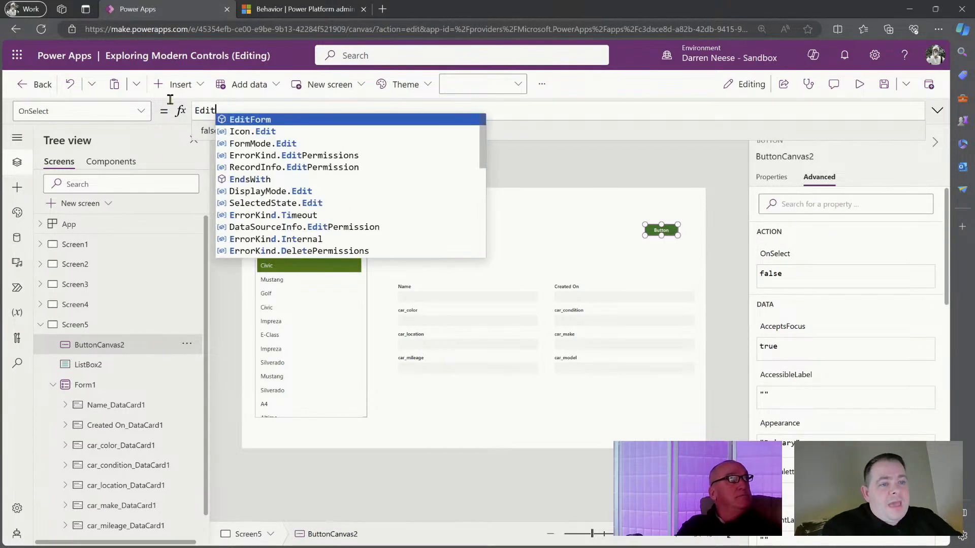
type("Form(")
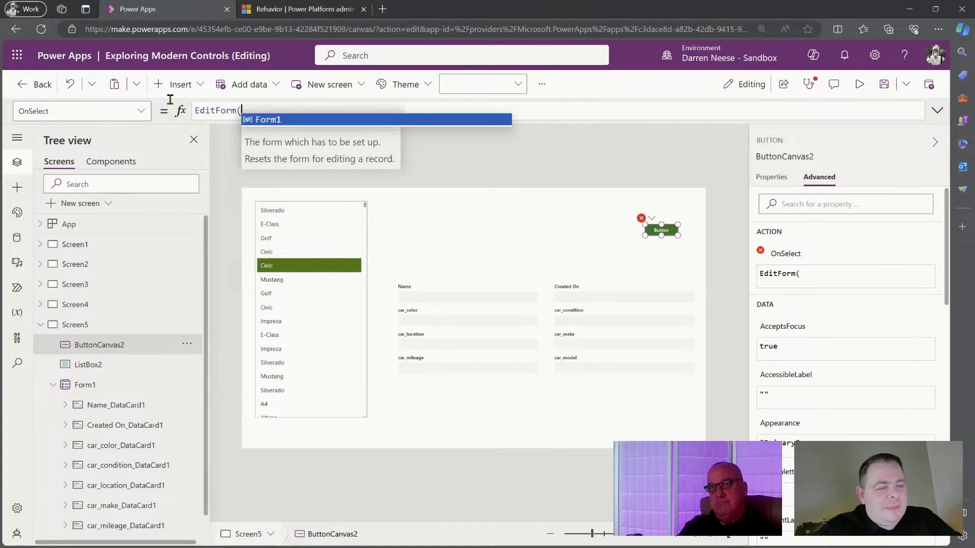
type("Form1)")
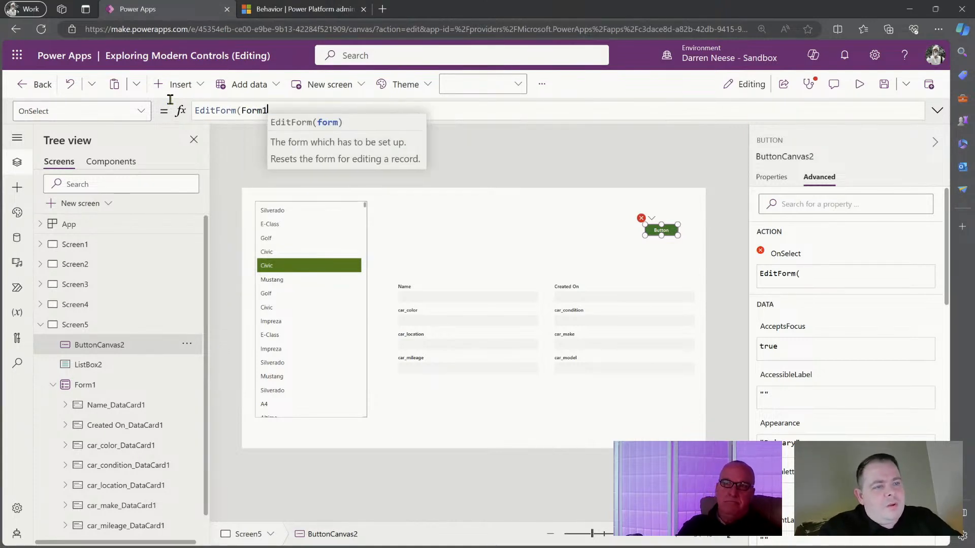
Step: Preview the screen, run the new button, switch between E-Class and Civic records, and try the E-Class record's car_color field
left_click(859, 85)
left_click(767, 175)
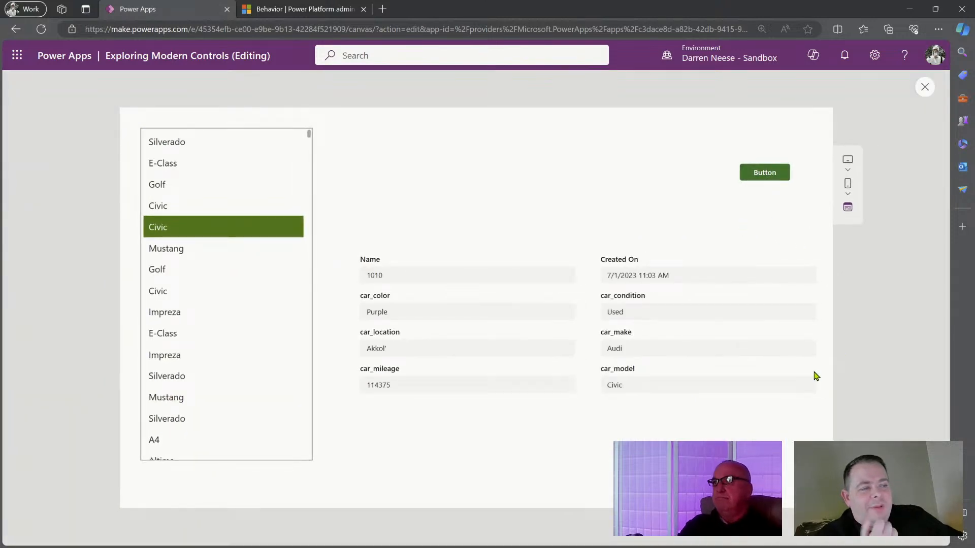
left_click(193, 331)
left_click(222, 208)
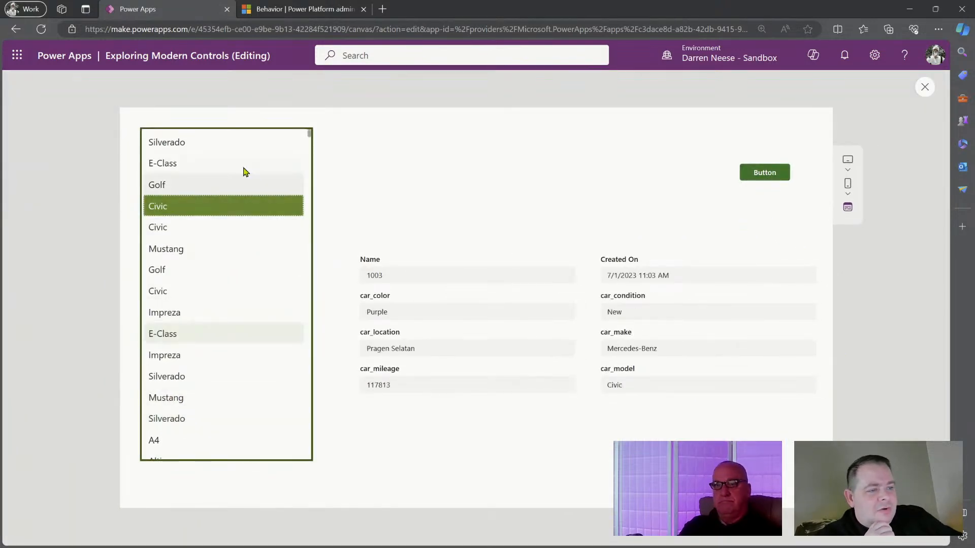
left_click(244, 171)
left_click(501, 311)
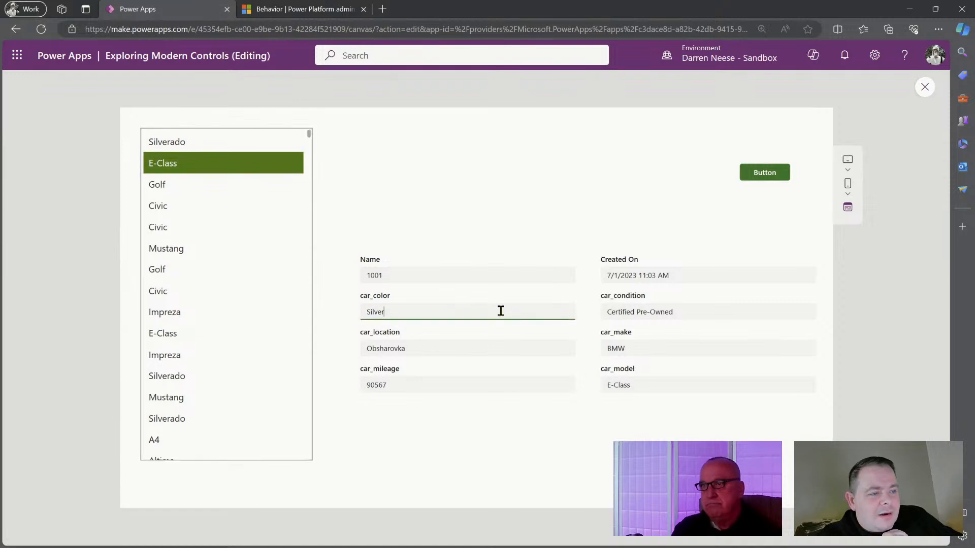